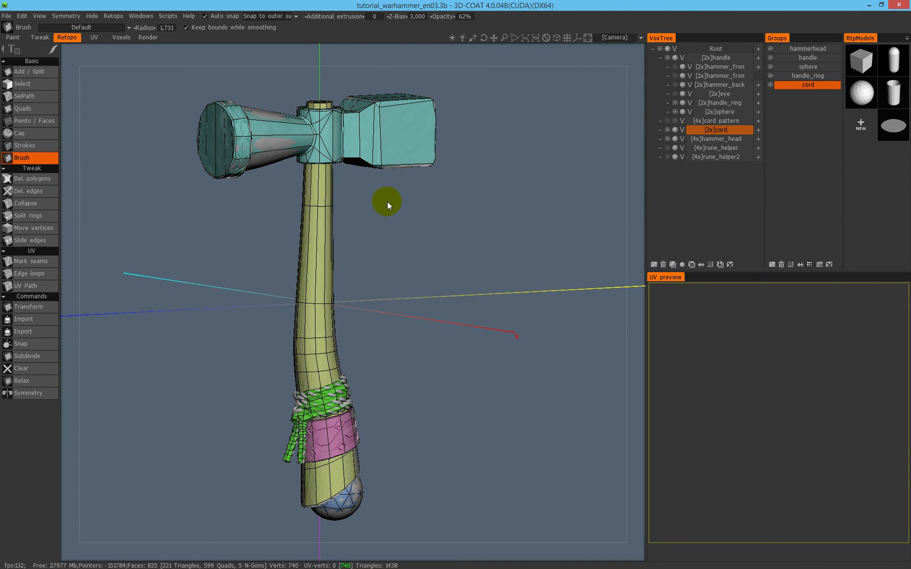
# Toggle the visibility of the hammerhead retopo group to examine the head's finished retopology over the sculpt.
pyautogui.moveTo(454, 136); pyautogui.dragTo(339, 124)
pyautogui.click(771, 49)
pyautogui.click(770, 49)
pyautogui.moveTo(464, 197); pyautogui.dragTo(344, 186)
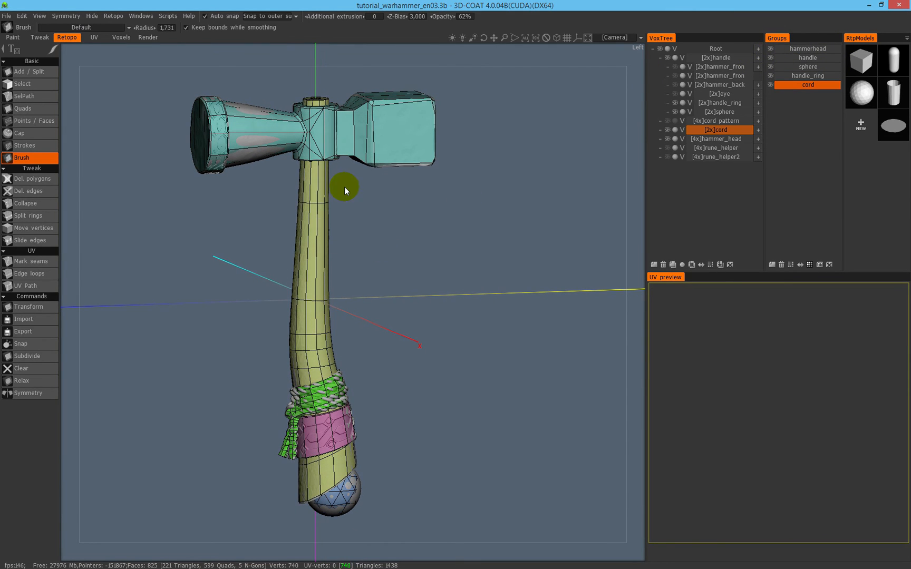
# Hide the Root sculpt volumes and examine the finished low-poly retopo mesh from several sides.
pyautogui.click(660, 48)
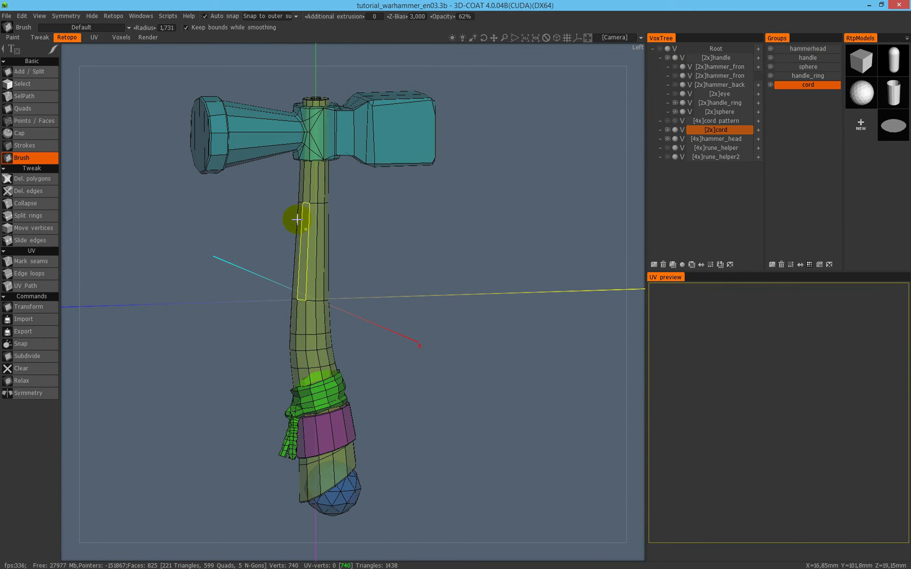
pyautogui.moveTo(371, 213); pyautogui.dragTo(296, 158)
pyautogui.moveTo(262, 372); pyautogui.dragTo(326, 309)
pyautogui.moveTo(358, 346); pyautogui.dragTo(314, 244)
pyautogui.moveTo(313, 244); pyautogui.dragTo(354, 278, button='right')
pyautogui.moveTo(266, 403); pyautogui.dragTo(373, 389)
pyautogui.moveTo(373, 389); pyautogui.dragTo(386, 341, button='right')
pyautogui.moveTo(386, 341); pyautogui.dragTo(338, 320)
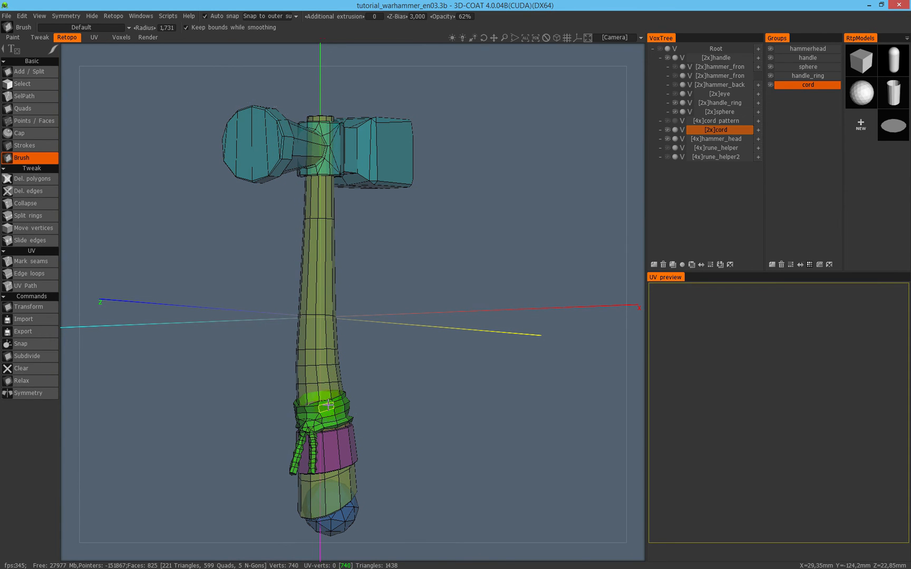
pyautogui.keyDown('alt'); pyautogui.moveTo(334, 312); pyautogui.dragTo(306, 306); pyautogui.keyUp('alt')
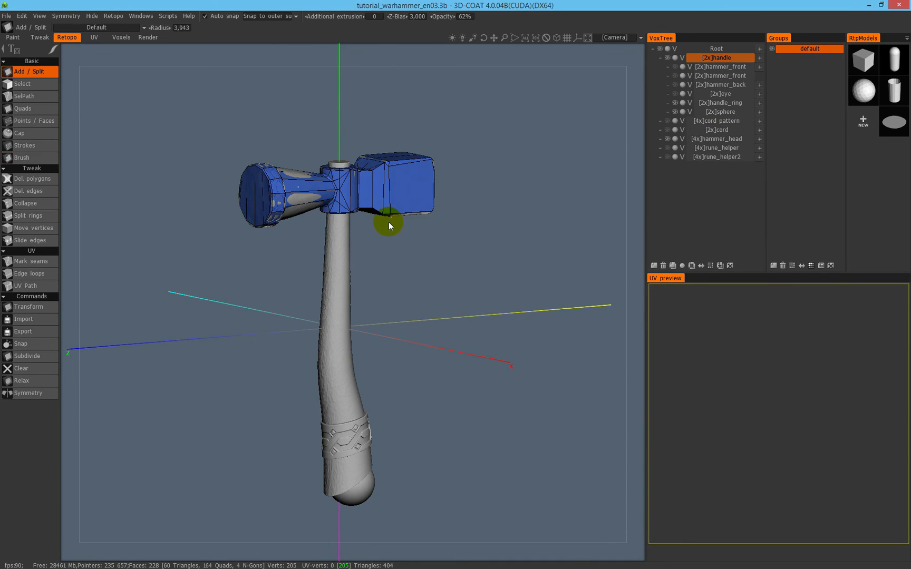
# Show the cord layer and examine the rope wrapping on the lower handle.
pyautogui.moveTo(388, 222)
pyautogui.keyDown('alt'); pyautogui.mouseDown()
pyautogui.moveTo(378, 254)
pyautogui.moveTo(393, 230)
pyautogui.moveTo(387, 199)
pyautogui.moveTo(387, 256)
pyautogui.moveTo(389, 218)
pyautogui.mouseUp(); pyautogui.keyUp('alt')
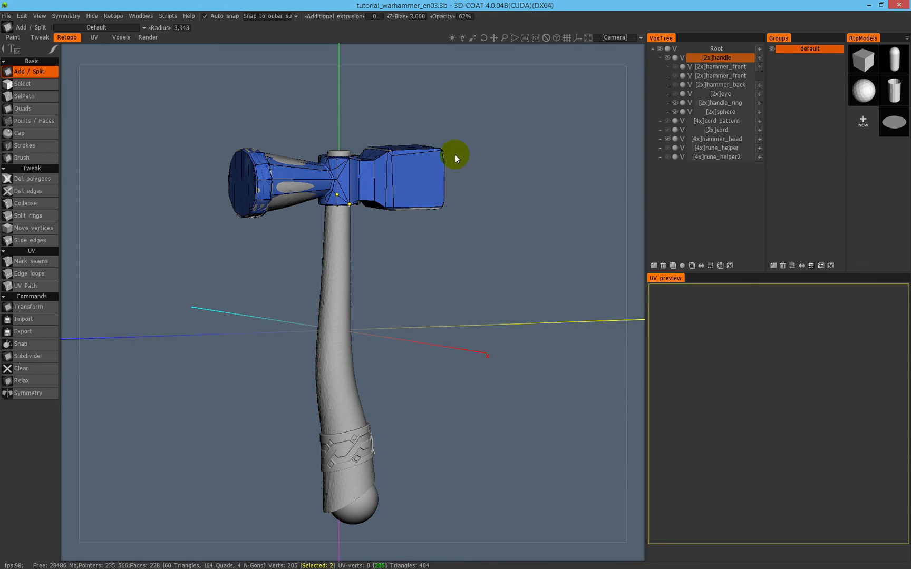
pyautogui.keyDown('alt'); pyautogui.moveTo(469, 178); pyautogui.dragTo(453, 163); pyautogui.keyUp('alt')
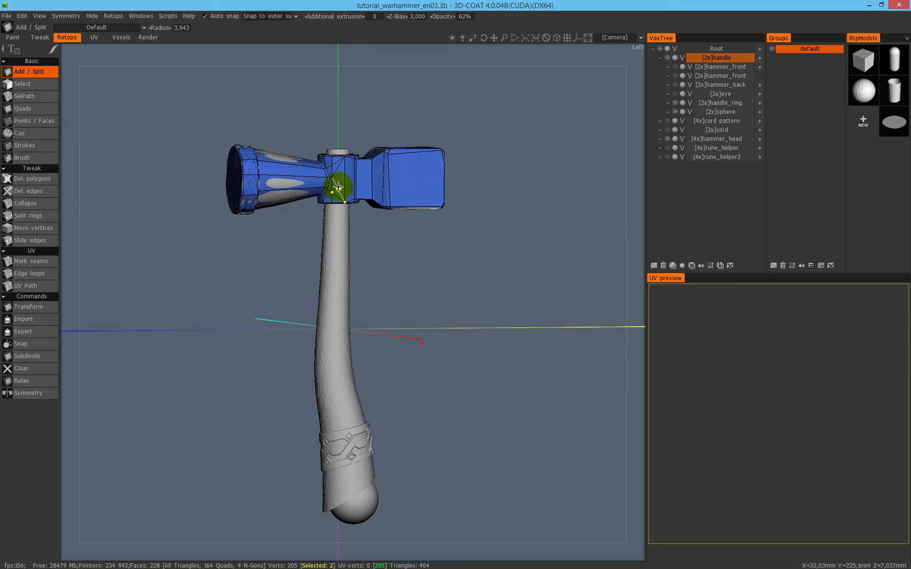
pyautogui.keyDown('alt'); pyautogui.moveTo(329, 238); pyautogui.dragTo(393, 234); pyautogui.keyUp('alt')
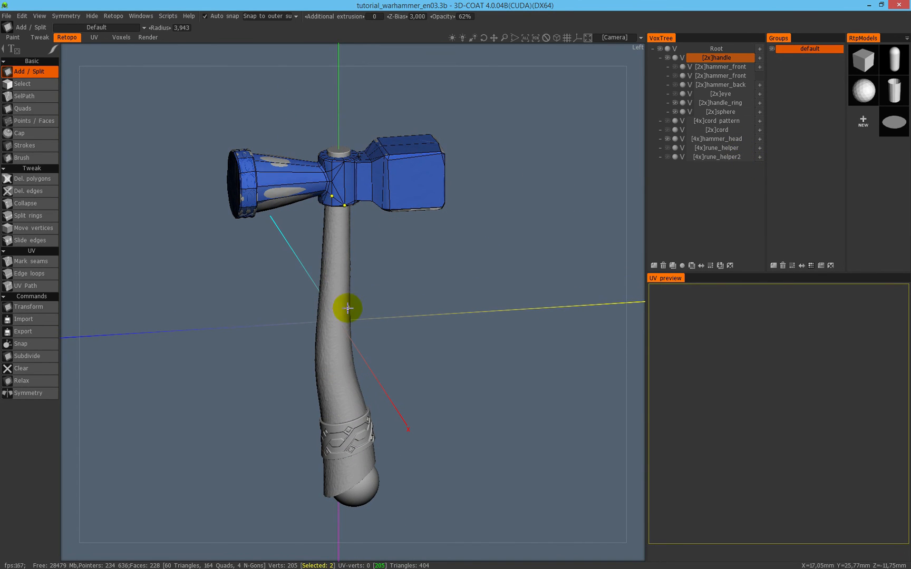
pyautogui.click(667, 131)
pyautogui.keyDown('alt'); pyautogui.moveTo(335, 391); pyautogui.dragTo(342, 374); pyautogui.keyUp('alt')
pyautogui.keyDown('alt'); pyautogui.moveTo(342, 374); pyautogui.dragTo(388, 317, button='right'); pyautogui.keyUp('alt')
pyautogui.keyDown('alt'); pyautogui.moveTo(388, 317); pyautogui.dragTo(419, 189, button='middle'); pyautogui.keyUp('alt')
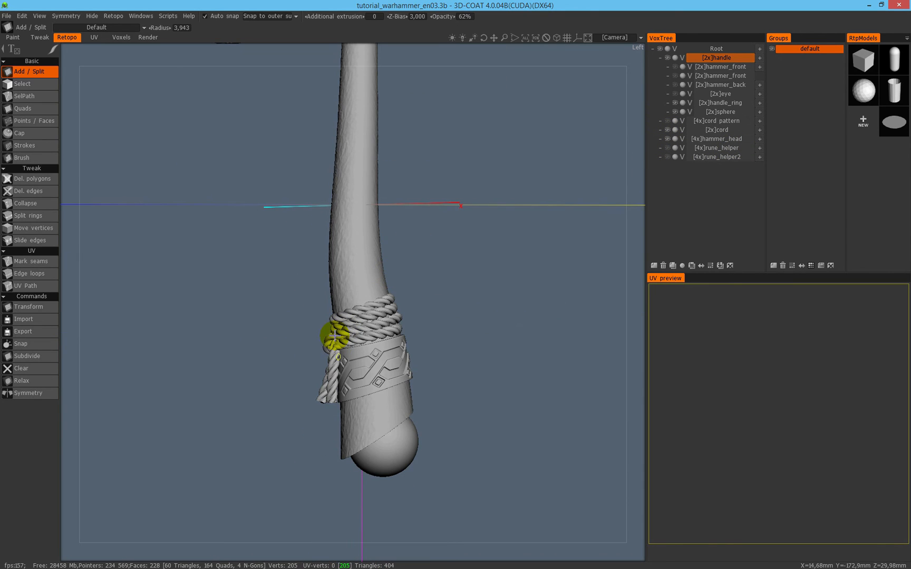
# Examine the hammer's head, handle, cord and ornamental ring from several angles.
pyautogui.keyDown('alt'); pyautogui.moveTo(333, 348); pyautogui.dragTo(420, 215); pyautogui.keyUp('alt')
pyautogui.keyDown('alt'); pyautogui.moveTo(421, 216); pyautogui.dragTo(423, 249, button='middle'); pyautogui.keyUp('alt')
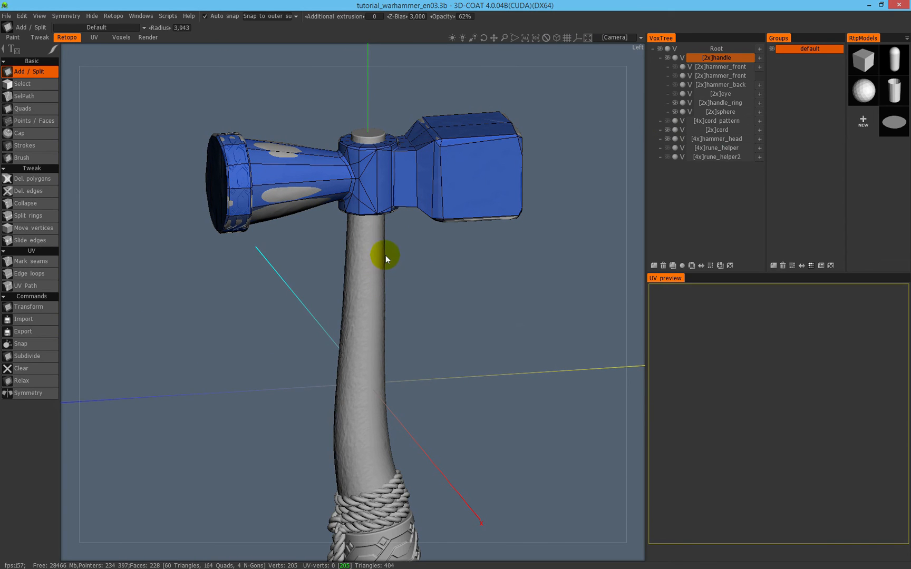
pyautogui.keyDown('alt'); pyautogui.moveTo(370, 258); pyautogui.dragTo(399, 258); pyautogui.keyUp('alt')
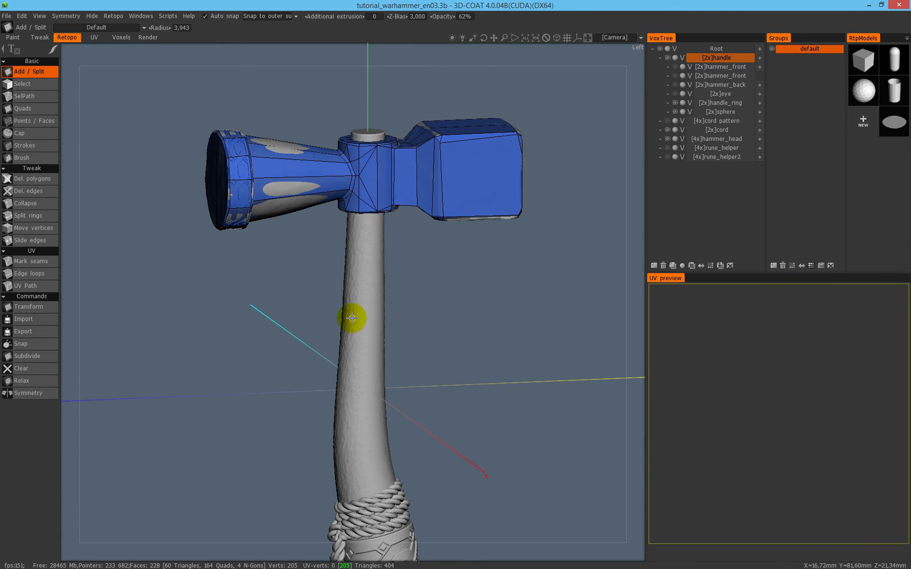
pyautogui.moveTo(351, 319); pyautogui.dragTo(368, 218, button='middle')
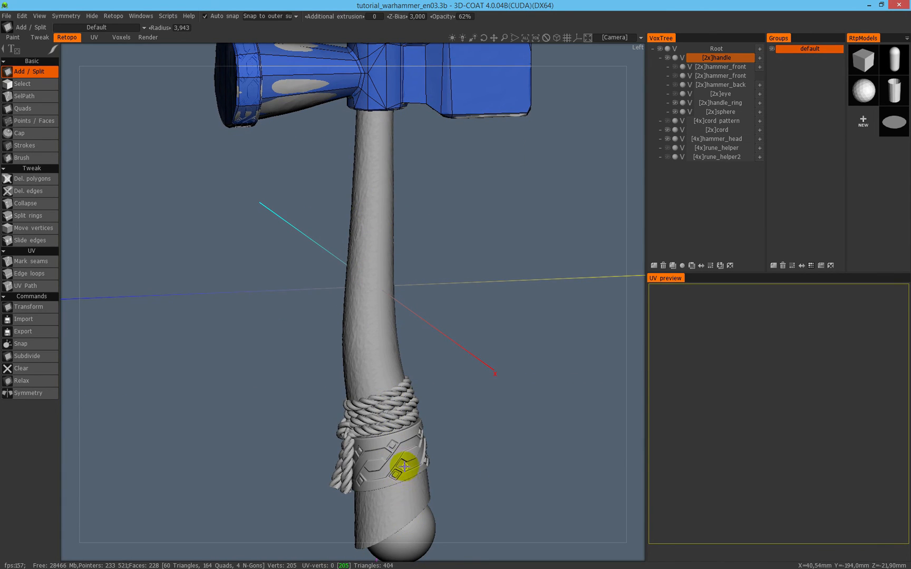
pyautogui.moveTo(379, 299); pyautogui.dragTo(383, 354, button='middle')
pyautogui.scroll(-1, 388, 201)
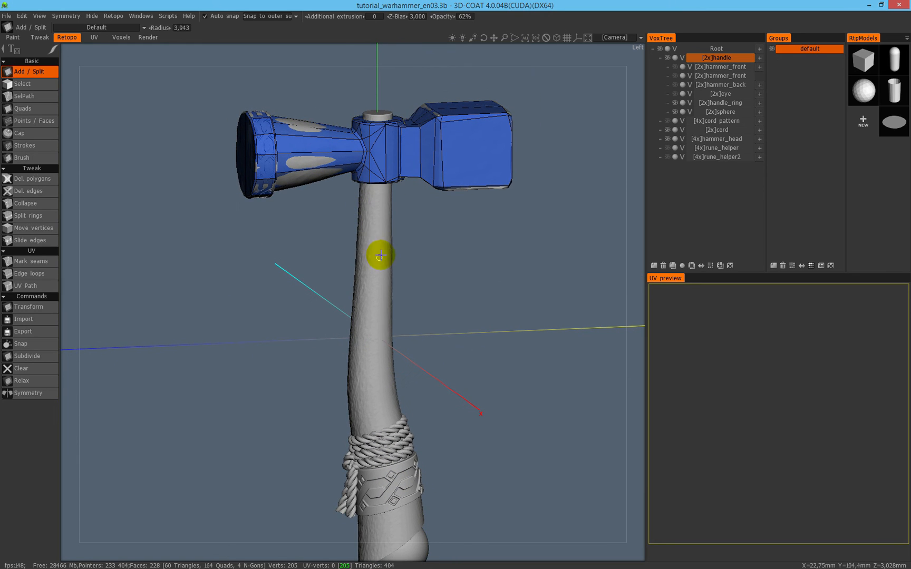
pyautogui.moveTo(380, 270); pyautogui.dragTo(396, 236, button='middle')
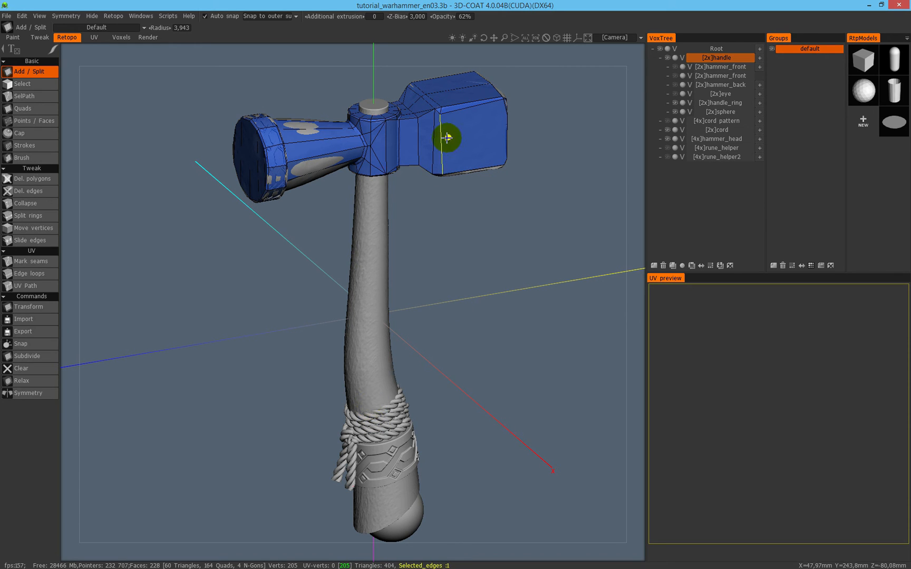
pyautogui.keyDown('alt'); pyautogui.moveTo(435, 150); pyautogui.dragTo(471, 152); pyautogui.keyUp('alt')
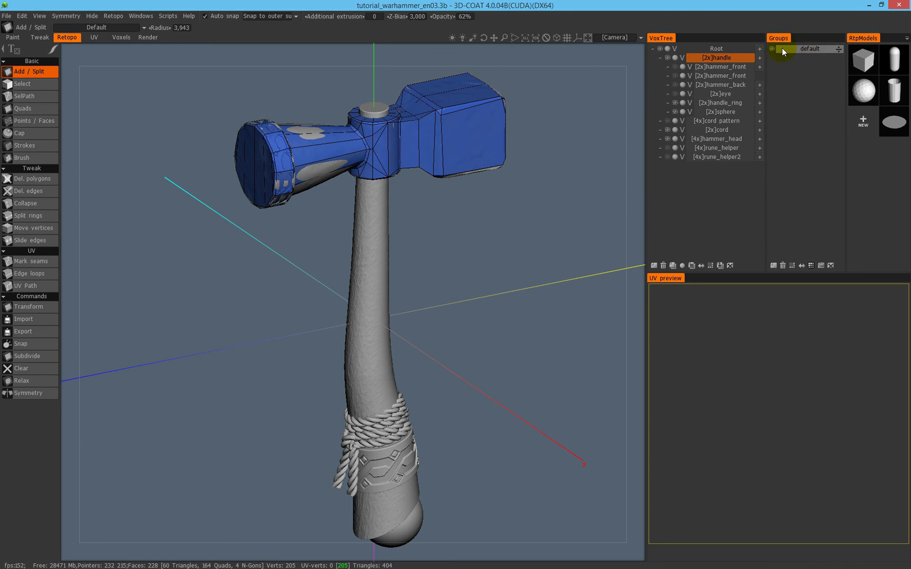
# Rename the default retopo group as hammerhead.
pyautogui.click(772, 49)
pyautogui.click(772, 49)
pyautogui.doubleClick(803, 49)
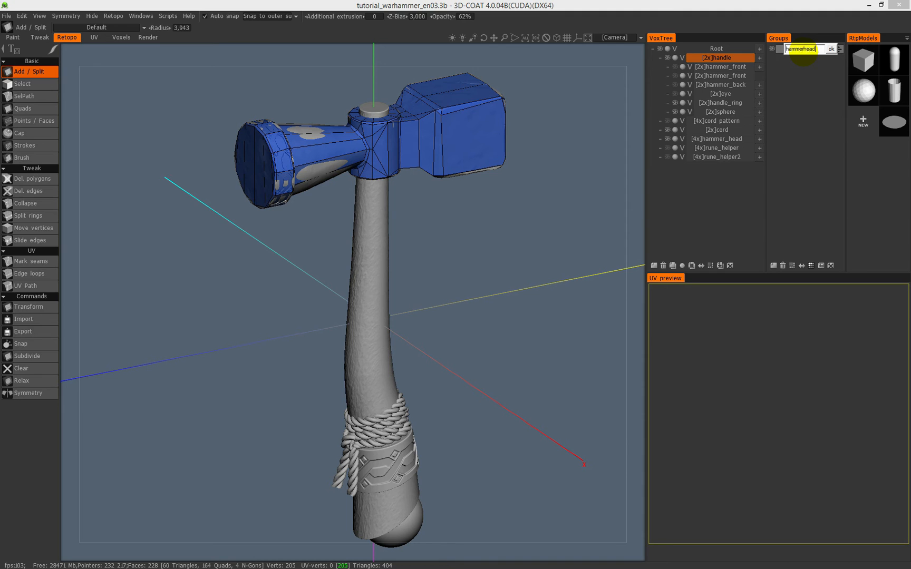
pyautogui.press('Return')
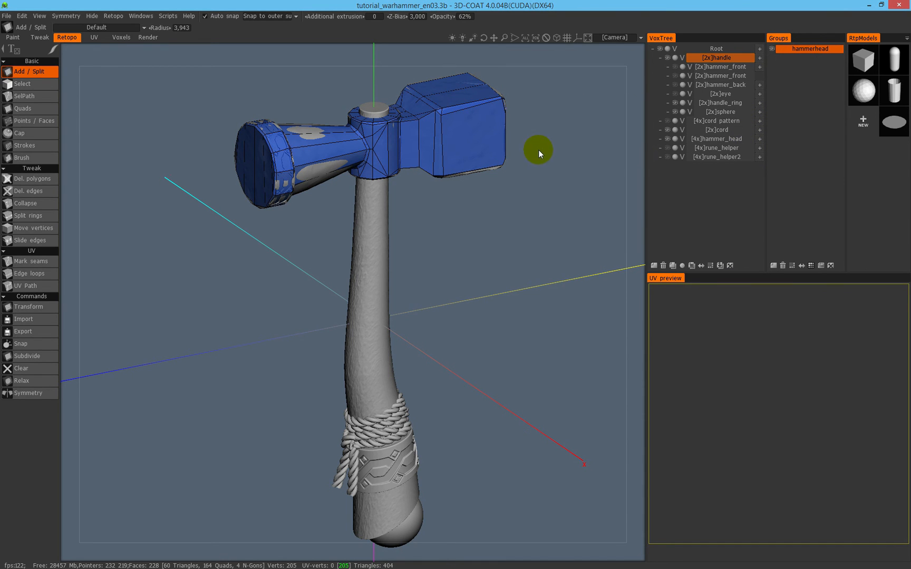
# Hide the hammerhead retopo group and the hammer_head, cord, handle_ring and sphere sculpt layers.
pyautogui.moveTo(539, 150); pyautogui.dragTo(540, 139)
pyautogui.click(771, 48)
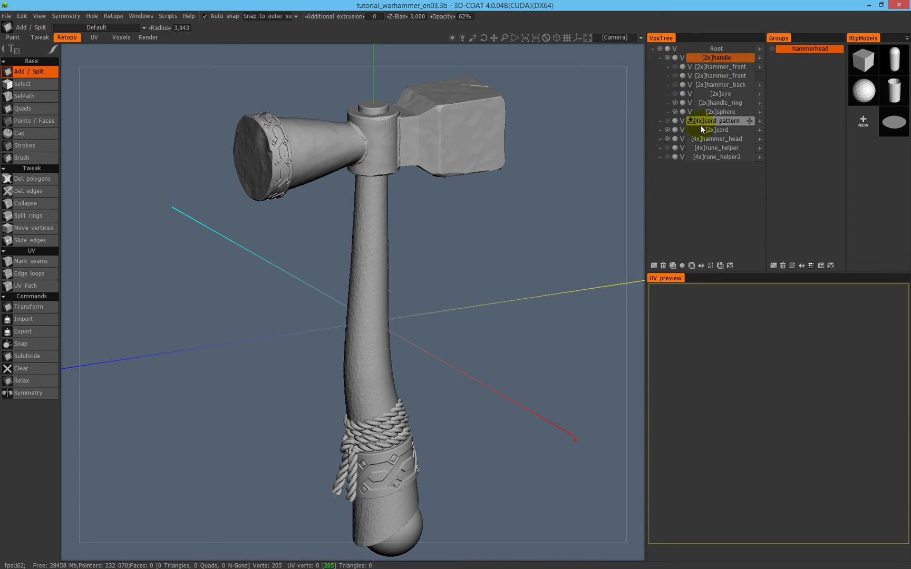
pyautogui.click(667, 138)
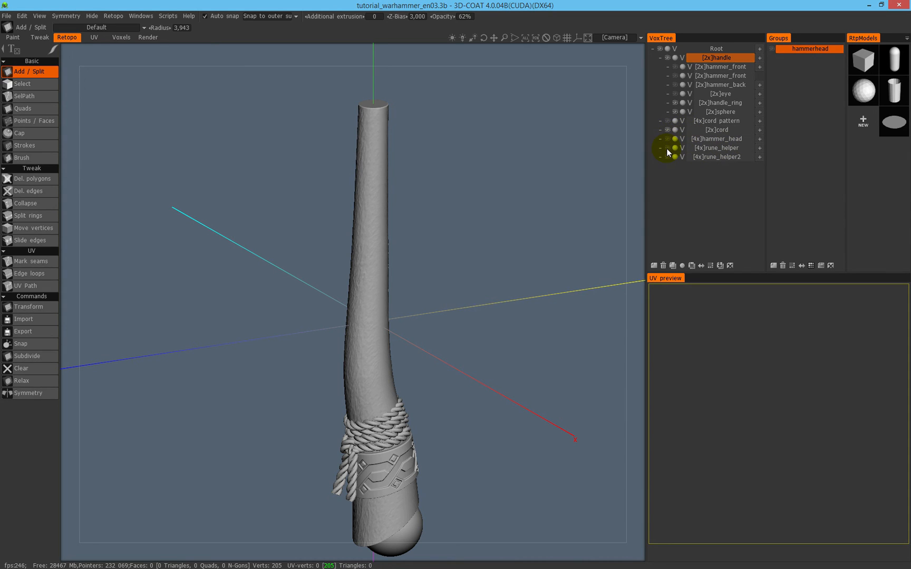
pyautogui.click(666, 130)
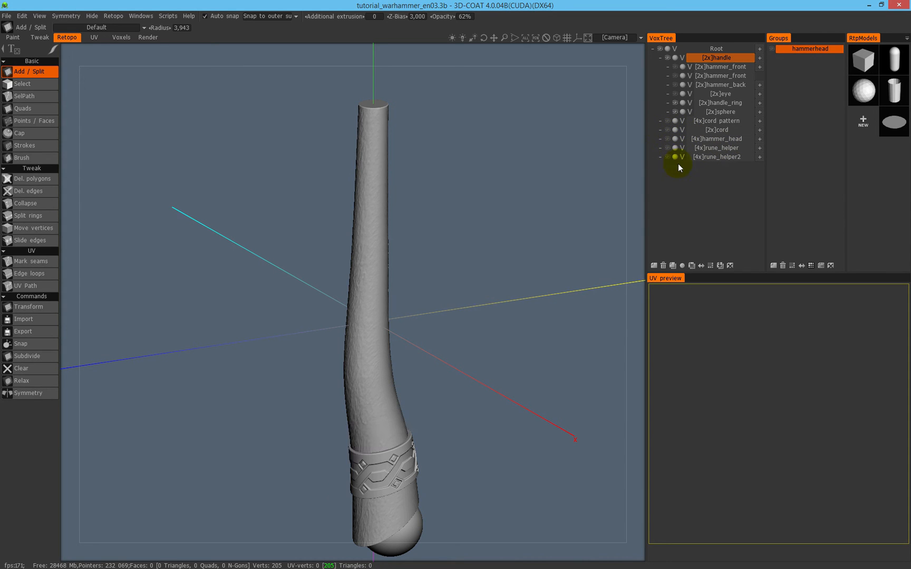
pyautogui.click(674, 103)
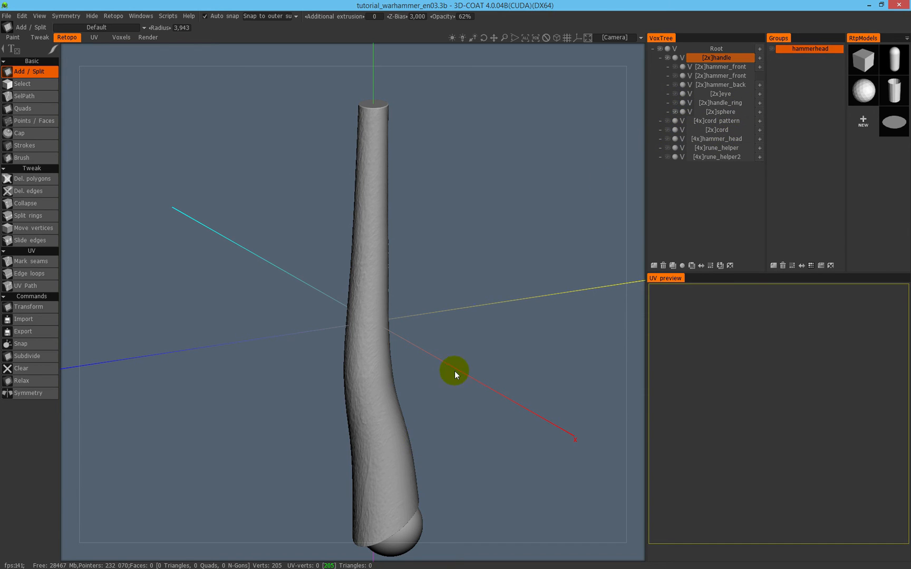
pyautogui.click(675, 112)
pyautogui.moveTo(387, 372); pyautogui.dragTo(378, 295, button='middle')
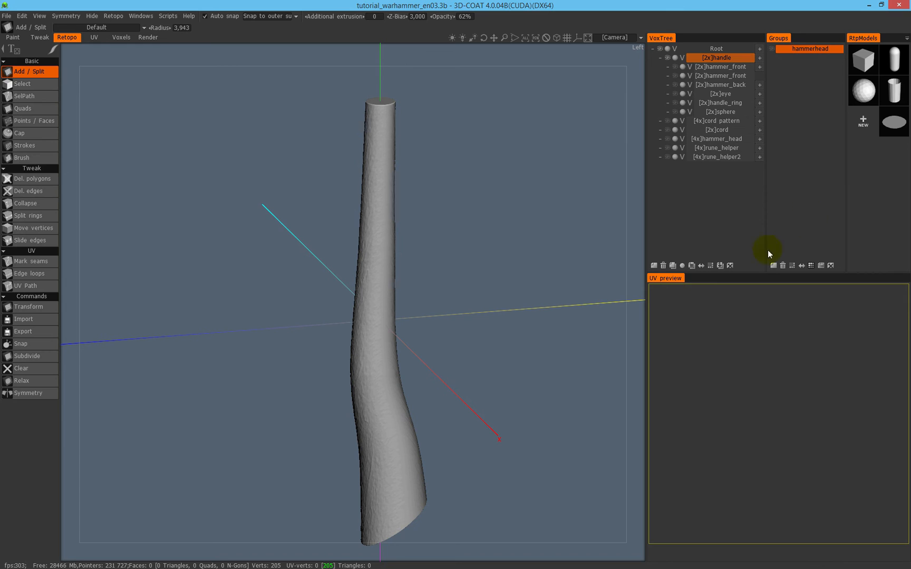
# Add one new retopo group and name it handle, deleting any surplus group.
pyautogui.click(772, 266)
pyautogui.click(804, 59)
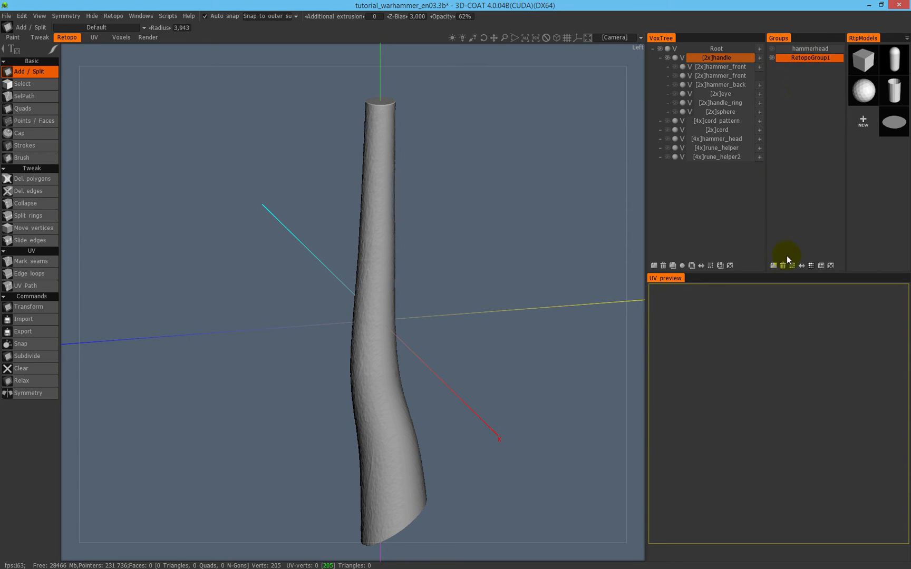
pyautogui.click(772, 266)
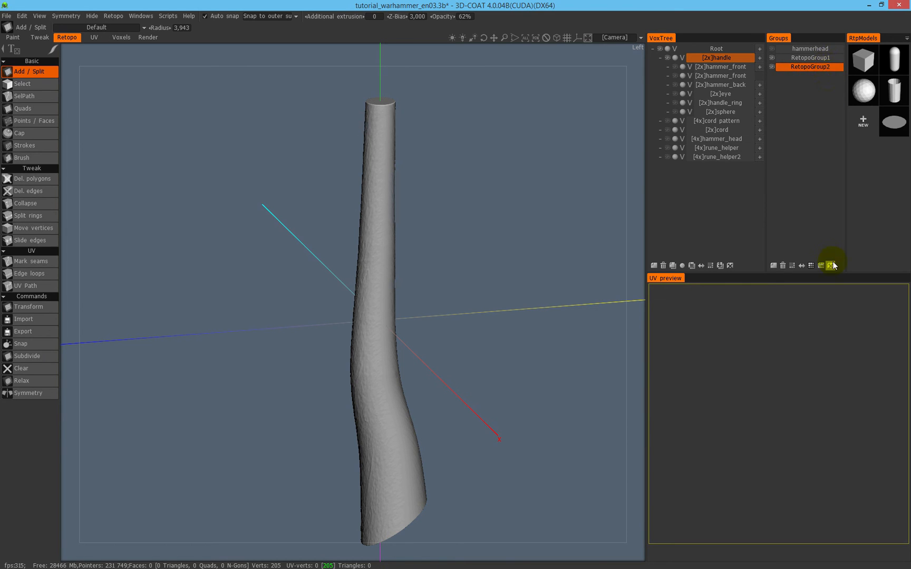
pyautogui.click(782, 266)
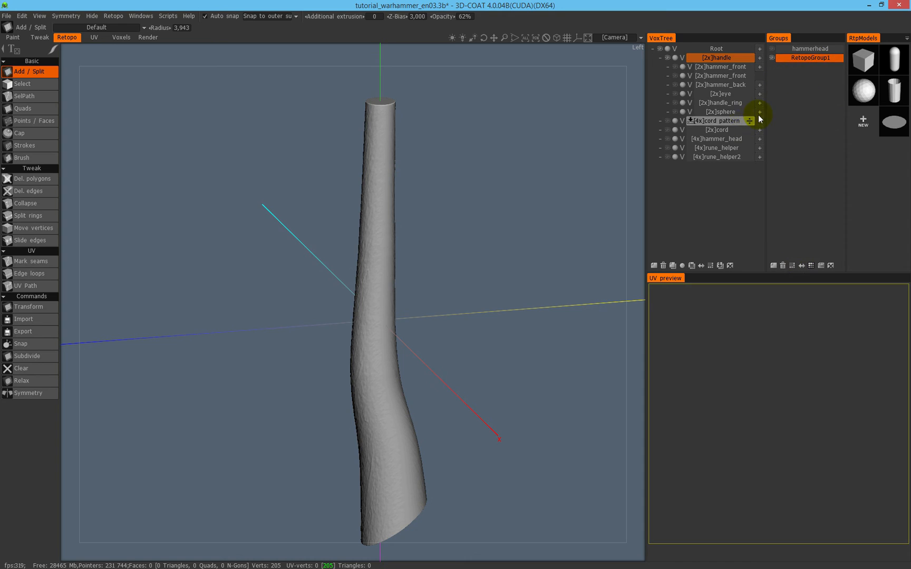
pyautogui.doubleClick(821, 57)
pyautogui.write('handle')
pyautogui.press('Return')
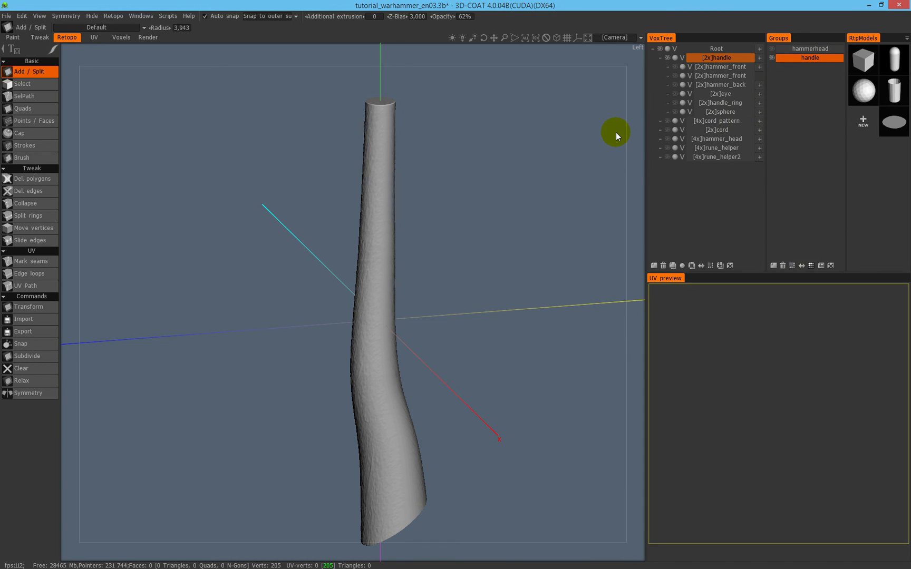
# Compare the handle sculpt in perspective and orthographic projection.
pyautogui.moveTo(483, 267); pyautogui.dragTo(519, 68)
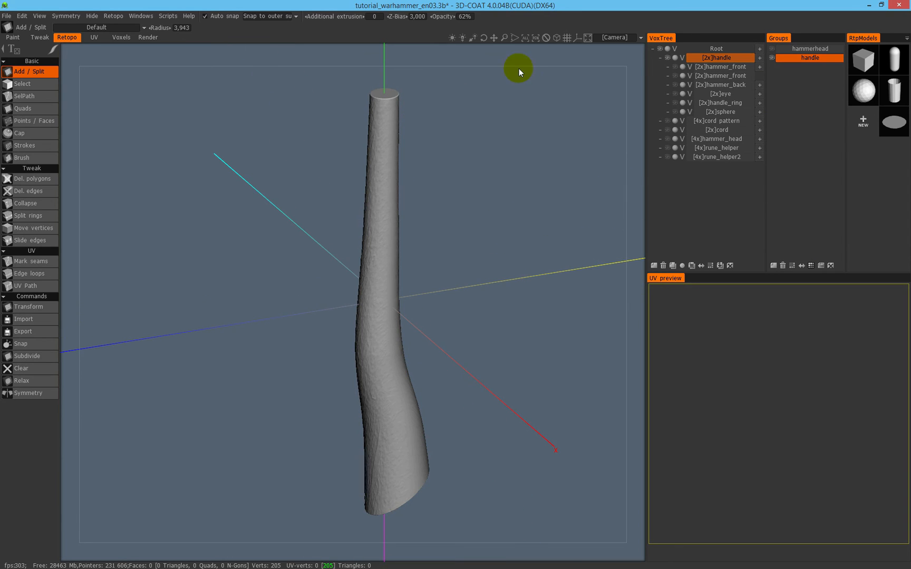
pyautogui.click(557, 38)
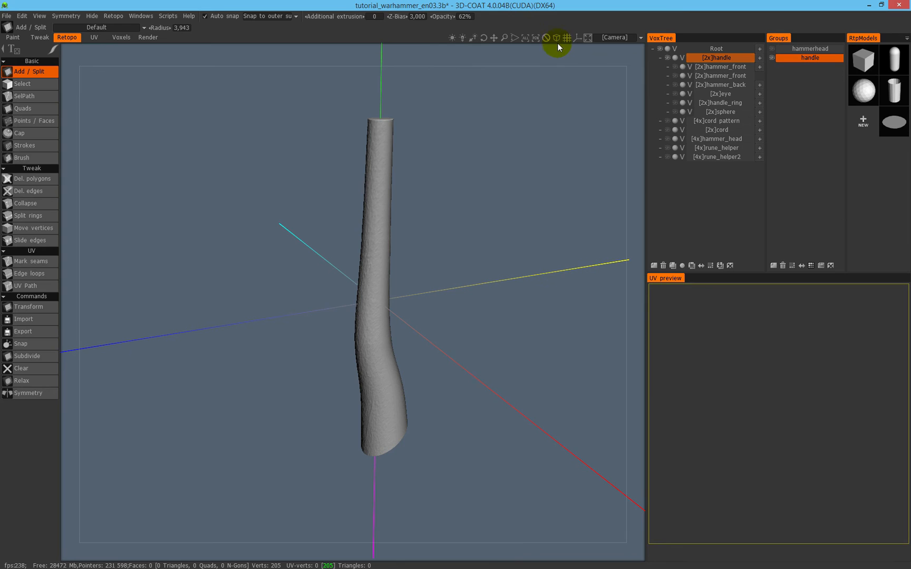
pyautogui.click(557, 38)
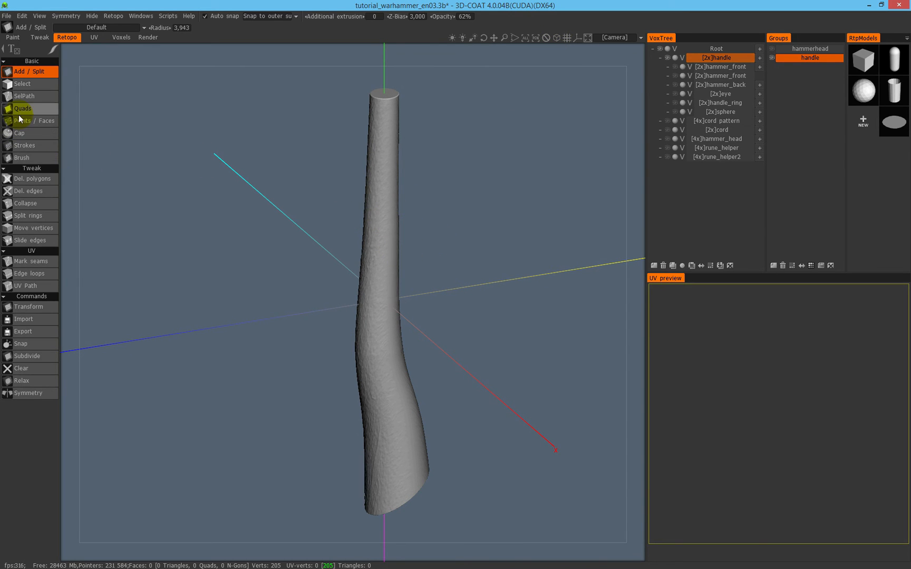
# With the Strokes tool at 12 segments, slice a horizontal cross-section loop around the lower handle in an orthographic side view.
pyautogui.click(37, 147)
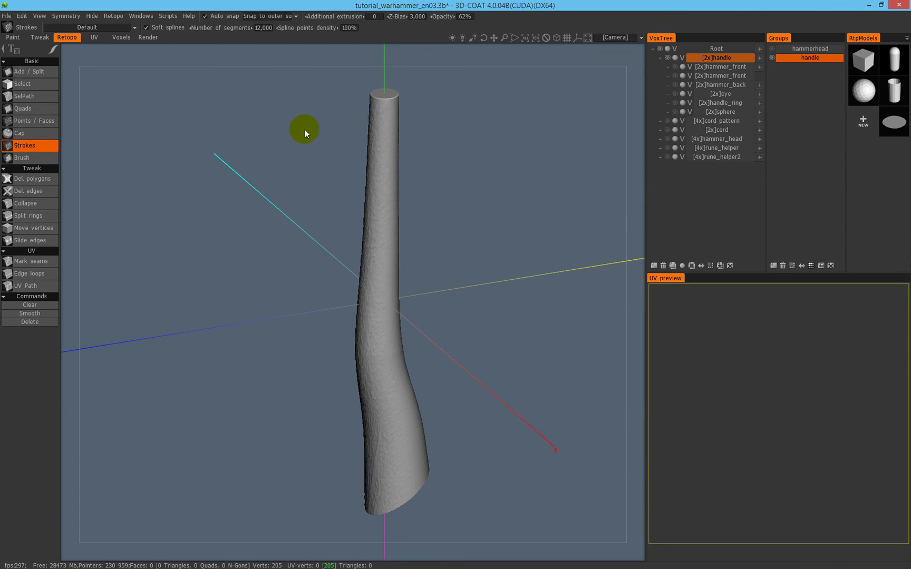
pyautogui.keyDown('alt'); pyautogui.moveTo(361, 121); pyautogui.dragTo(360, 98); pyautogui.keyUp('alt')
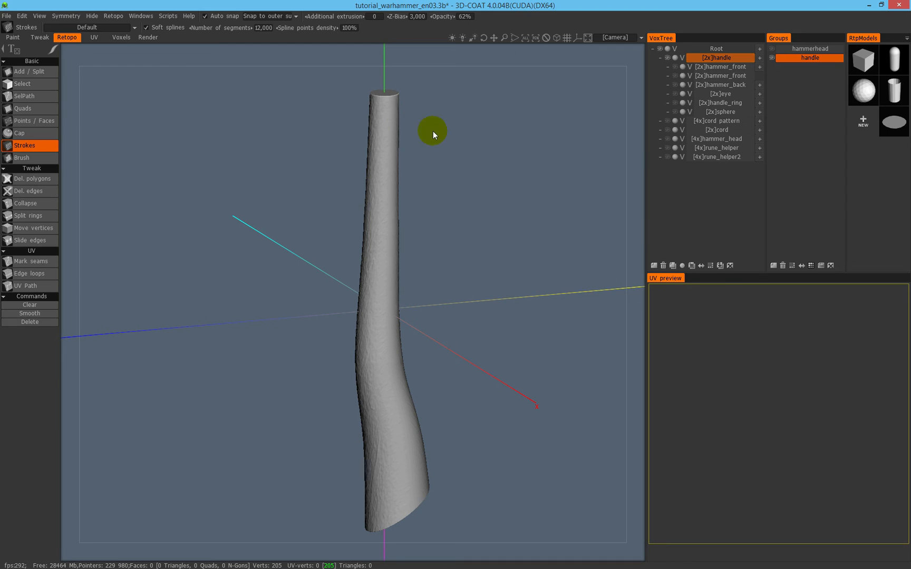
pyautogui.keyDown('alt'); pyautogui.moveTo(402, 240); pyautogui.dragTo(388, 224); pyautogui.keyUp('alt')
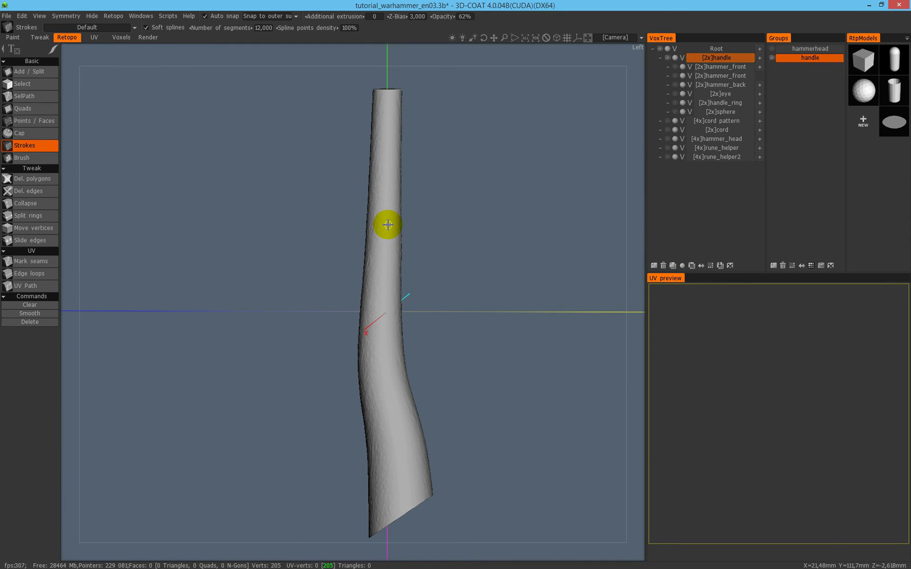
pyautogui.press('5')
pyautogui.moveTo(387, 225); pyautogui.dragTo(393, 201, button='middle')
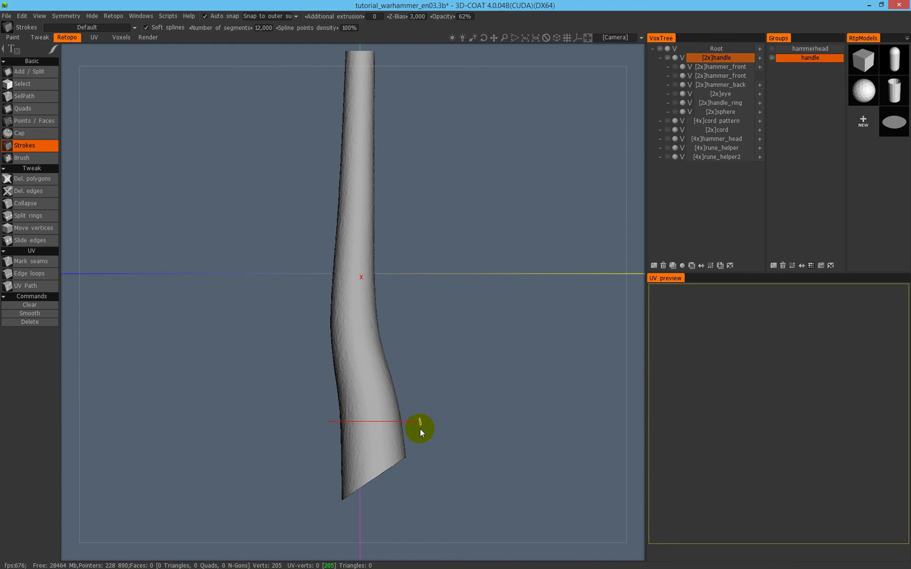
pyautogui.keyDown('alt'); pyautogui.moveTo(387, 387); pyautogui.dragTo(362, 429); pyautogui.keyUp('alt')
pyautogui.keyDown('alt'); pyautogui.moveTo(355, 395); pyautogui.dragTo(315, 406); pyautogui.keyUp('alt')
pyautogui.keyDown('alt'); pyautogui.moveTo(457, 153); pyautogui.dragTo(455, 217, button='middle'); pyautogui.keyUp('alt')
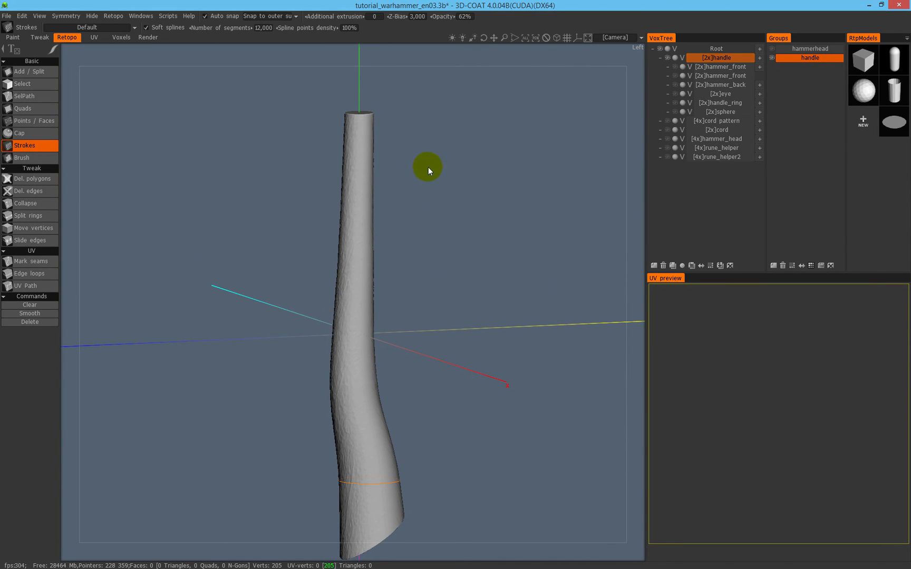
# Switch the view to perspective projection and frame the lower handle closely from the side.
pyautogui.click(559, 38)
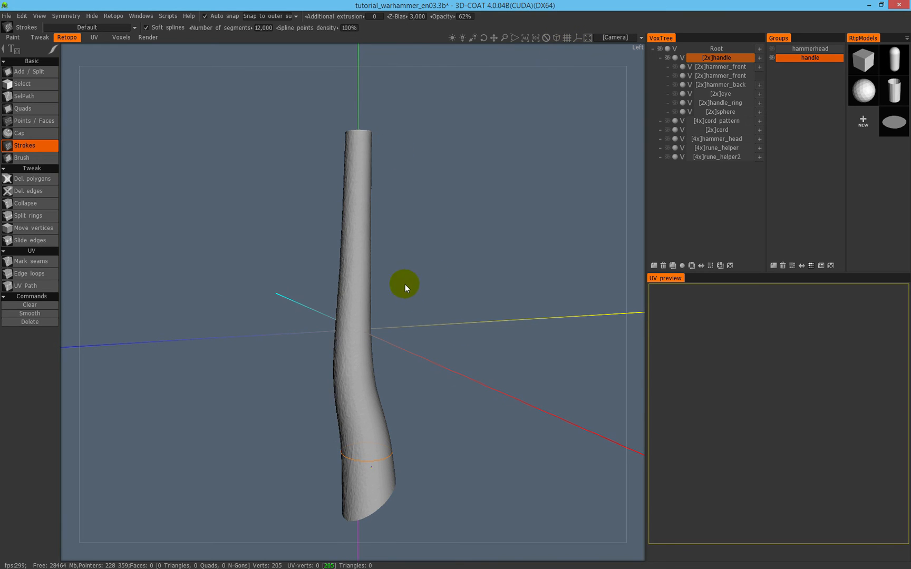
pyautogui.keyDown('alt'); pyautogui.moveTo(405, 284); pyautogui.dragTo(500, 132, button='middle'); pyautogui.keyUp('alt')
pyautogui.keyDown('alt'); pyautogui.moveTo(417, 239); pyautogui.dragTo(378, 282, button='middle'); pyautogui.keyUp('alt')
pyautogui.keyDown('alt'); pyautogui.moveTo(378, 282); pyautogui.dragTo(469, 206, button='right'); pyautogui.keyUp('alt')
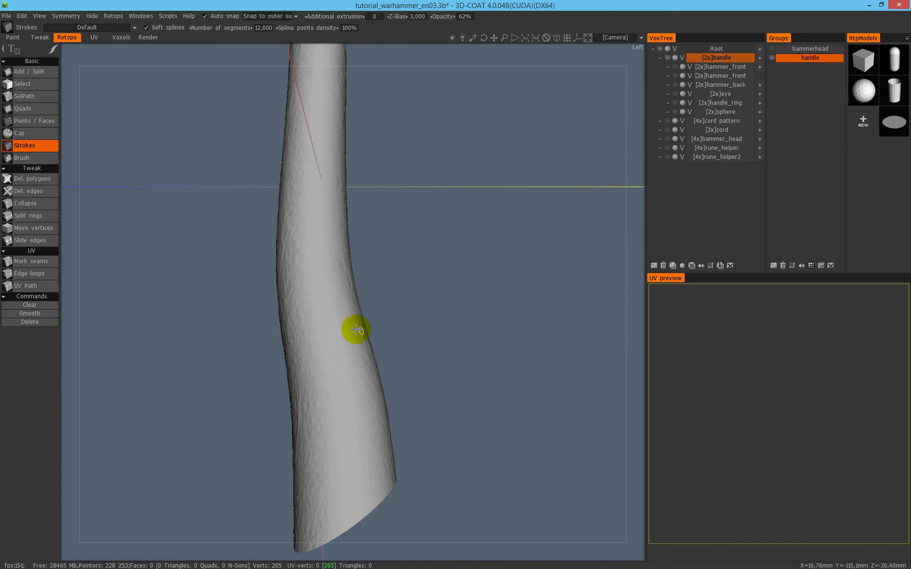
# Slice a cross-section loop across the lower handle in the perspective side view, and inspect its slant from the front.
pyautogui.moveTo(280, 434); pyautogui.dragTo(423, 452)
pyautogui.moveTo(423, 451)
pyautogui.mouseDown(button='middle')
pyautogui.moveTo(408, 389)
pyautogui.moveTo(484, 429)
pyautogui.moveTo(563, 305)
pyautogui.moveTo(541, 415)
pyautogui.mouseUp(button='middle')
pyautogui.press('KP_4')
pyautogui.press('KP_2')
pyautogui.moveTo(541, 414); pyautogui.dragTo(394, 309, button='right')
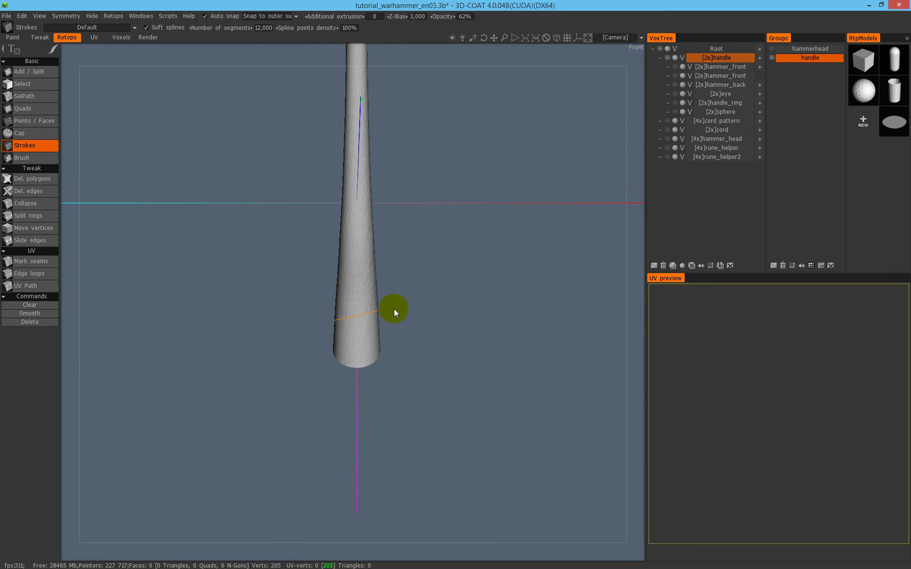
pyautogui.moveTo(399, 327); pyautogui.dragTo(421, 353, button='middle')
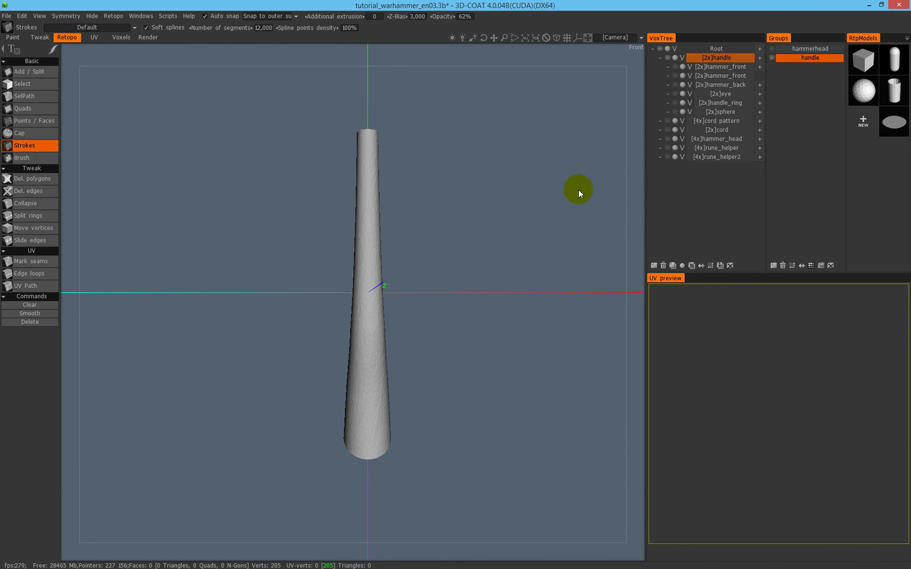
# Switch the view to orthographic projection and frame the whole handle from the left side.
pyautogui.click(554, 39)
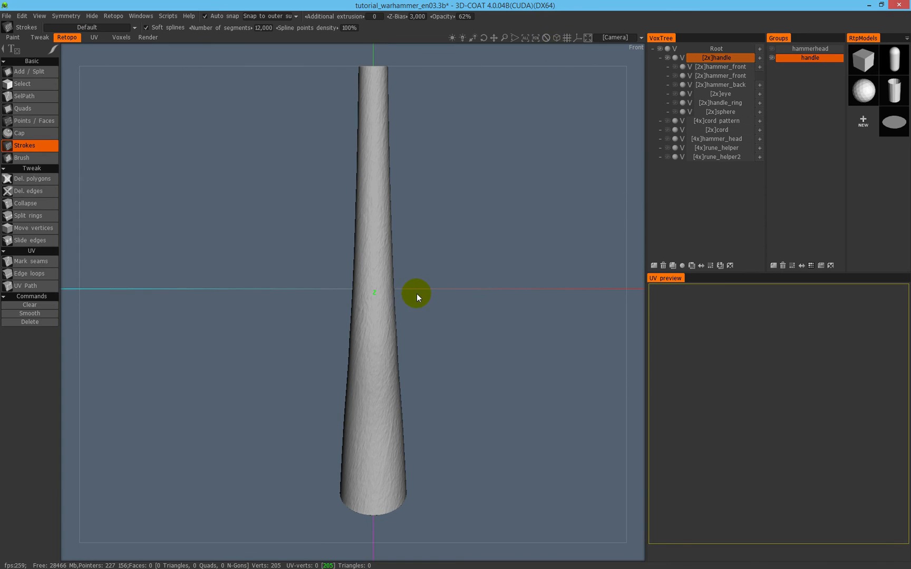
pyautogui.press('f')
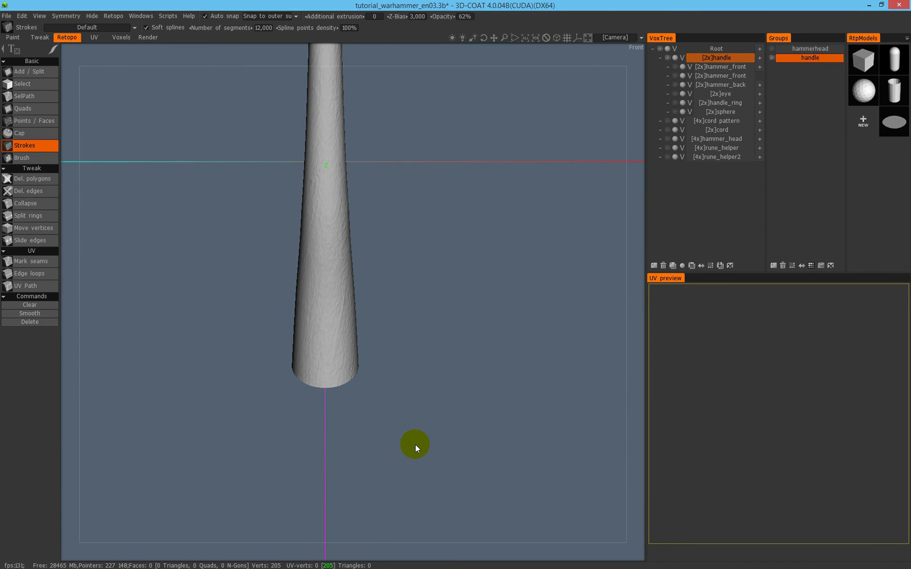
pyautogui.press('KP_4')
pyautogui.moveTo(473, 275); pyautogui.dragTo(461, 430, button='middle')
pyautogui.moveTo(389, 181); pyautogui.dragTo(379, 178, button='middle')
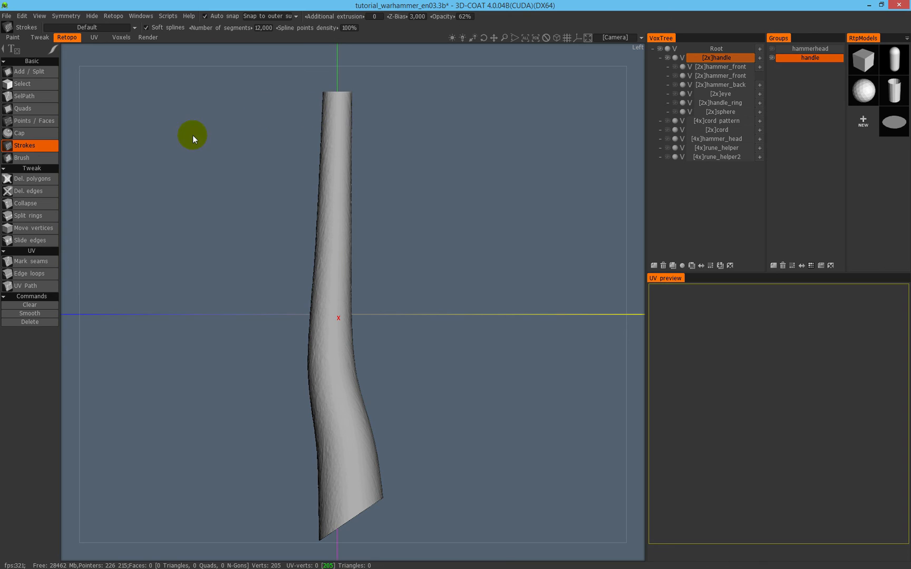
# Slice two horizontal cross-section loops around the upper handle, one near its top end and one further down.
pyautogui.click(381, 100)
pyautogui.click(303, 180)
pyautogui.click(390, 189)
pyautogui.moveTo(387, 159); pyautogui.dragTo(397, 261, button='middle')
pyautogui.moveTo(397, 261); pyautogui.dragTo(345, 196)
pyautogui.moveTo(321, 190); pyautogui.dragTo(339, 153, button='right')
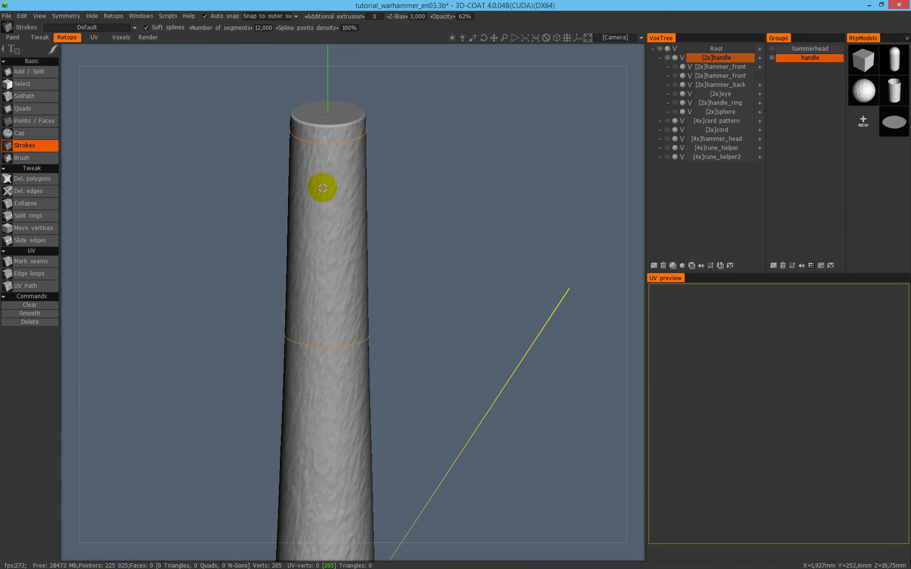
# Draw a wavy freehand stroke around the handle between the two loops, and undo it.
pyautogui.moveTo(325, 166)
pyautogui.keyDown('alt'); pyautogui.mouseDown()
pyautogui.moveTo(323, 159)
pyautogui.moveTo(319, 183)
pyautogui.moveTo(307, 181)
pyautogui.mouseUp(); pyautogui.keyUp('alt')
pyautogui.click(359, 172)
pyautogui.moveTo(371, 171)
pyautogui.keyDown('alt'); pyautogui.mouseDown()
pyautogui.moveTo(339, 158)
pyautogui.moveTo(421, 163)
pyautogui.moveTo(404, 187)
pyautogui.moveTo(259, 147)
pyautogui.mouseUp(); pyautogui.keyUp('alt')
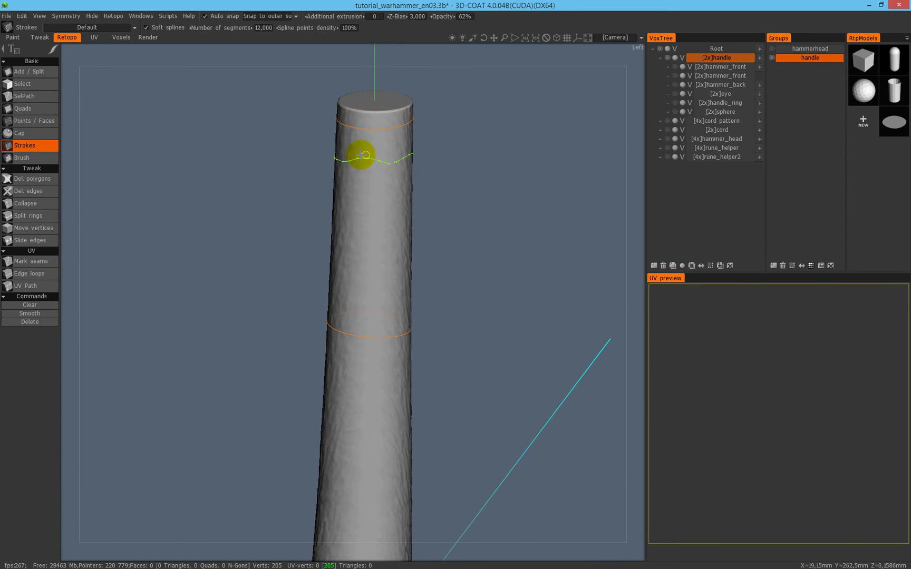
pyautogui.hotkey('ctrl', 'z')
pyautogui.hotkey('ctrl', 'z')
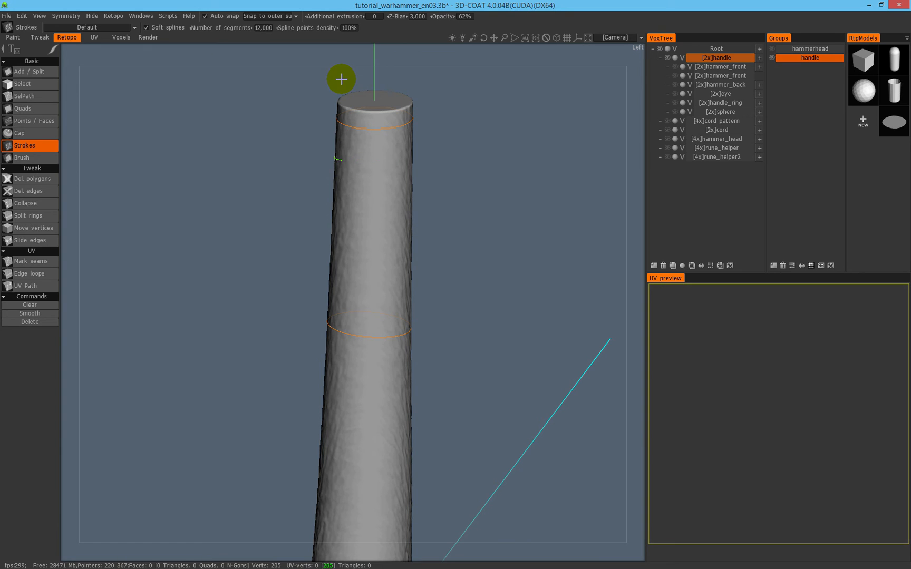
# Draw a lengthwise stroke crossing both loops on the upper handle and generate the 12-segment faces between them.
pyautogui.keyDown('alt'); pyautogui.moveTo(349, 309); pyautogui.dragTo(383, 301); pyautogui.keyUp('alt')
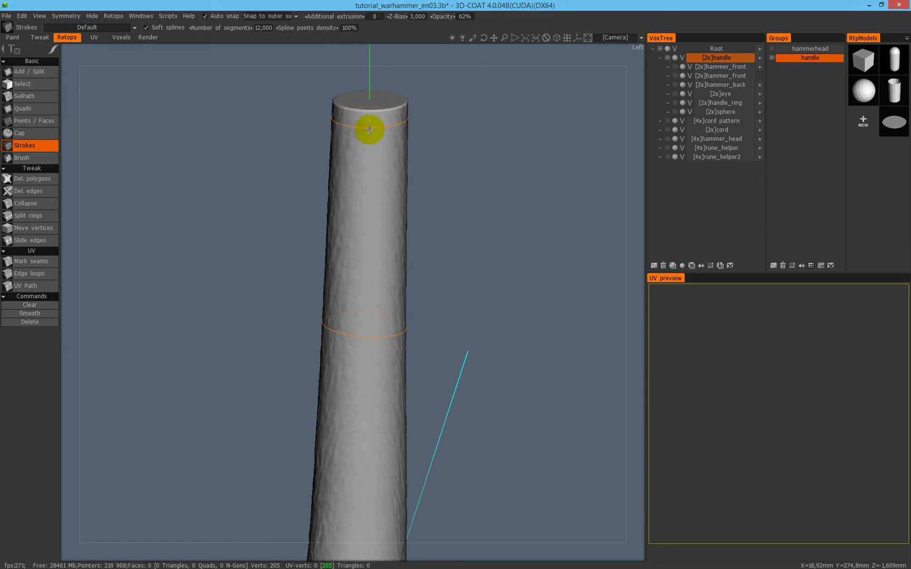
pyautogui.keyDown('alt'); pyautogui.moveTo(369, 129); pyautogui.dragTo(376, 125); pyautogui.keyUp('alt')
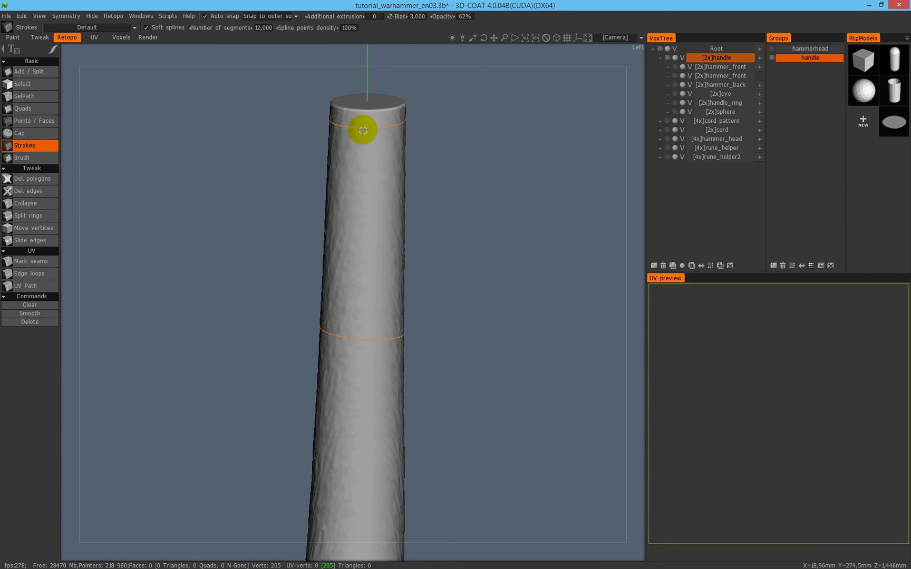
pyautogui.moveTo(367, 121); pyautogui.dragTo(365, 352)
pyautogui.keyDown('alt'); pyautogui.moveTo(380, 194); pyautogui.dragTo(365, 189); pyautogui.keyUp('alt')
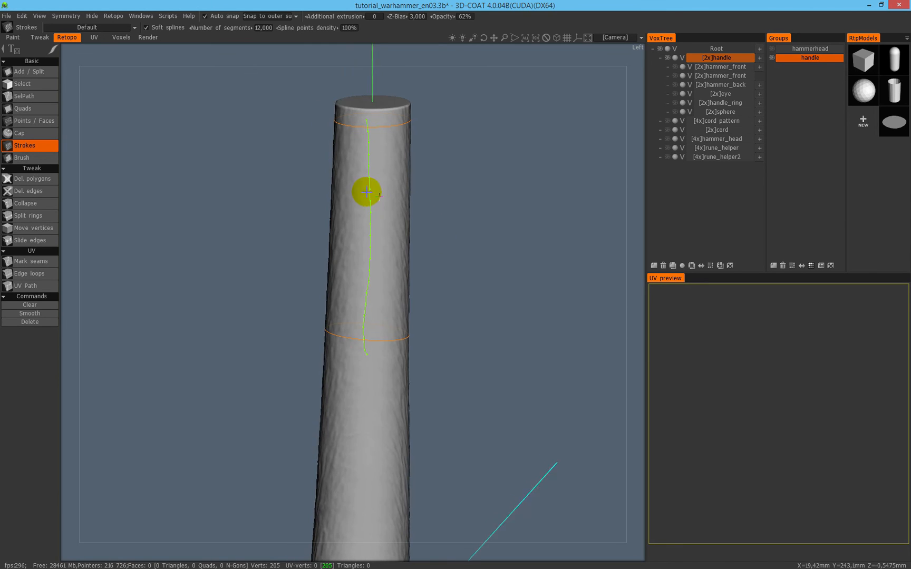
pyautogui.press('Return')
pyautogui.moveTo(388, 187)
pyautogui.keyDown('alt'); pyautogui.mouseDown()
pyautogui.moveTo(429, 165)
pyautogui.moveTo(519, 191)
pyautogui.moveTo(340, 155)
pyautogui.moveTo(275, 178)
pyautogui.moveTo(301, 210)
pyautogui.moveTo(377, 166)
pyautogui.moveTo(355, 212)
pyautogui.moveTo(391, 96)
pyautogui.mouseUp(); pyautogui.keyUp('alt')
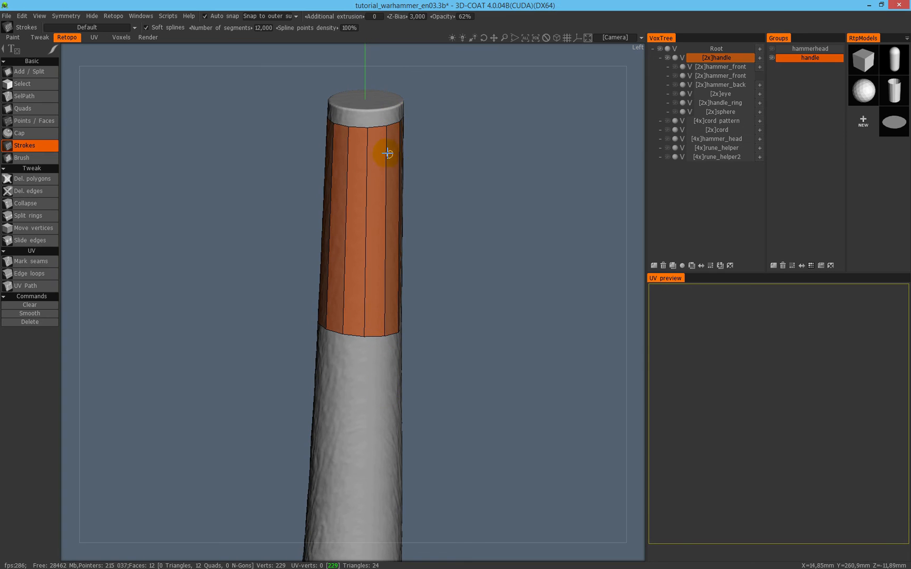
pyautogui.keyDown('alt'); pyautogui.moveTo(375, 166); pyautogui.dragTo(389, 149); pyautogui.keyUp('alt')
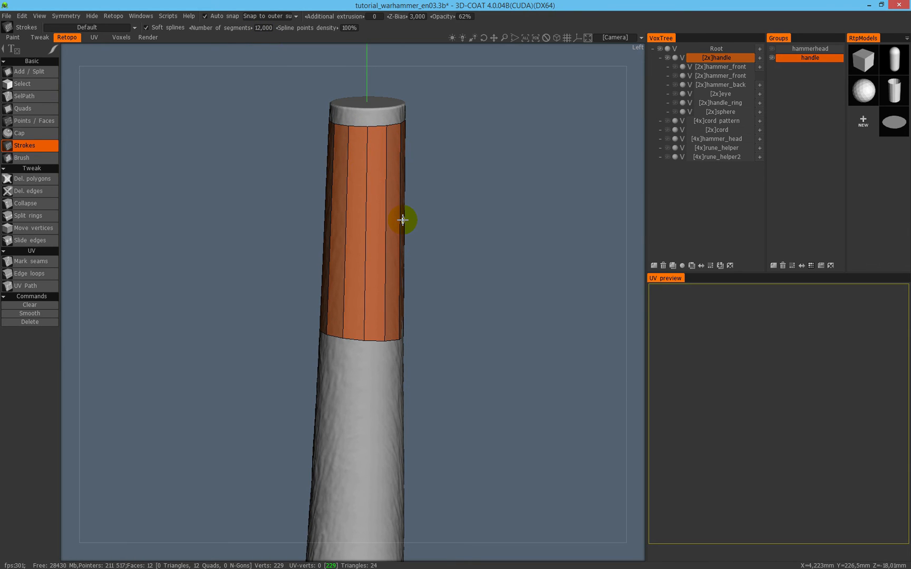
# Undo the generated faces, set the number of segments to 5 and rebuild the faces between the two loops.
pyautogui.hotkey('ctrl', 'z')
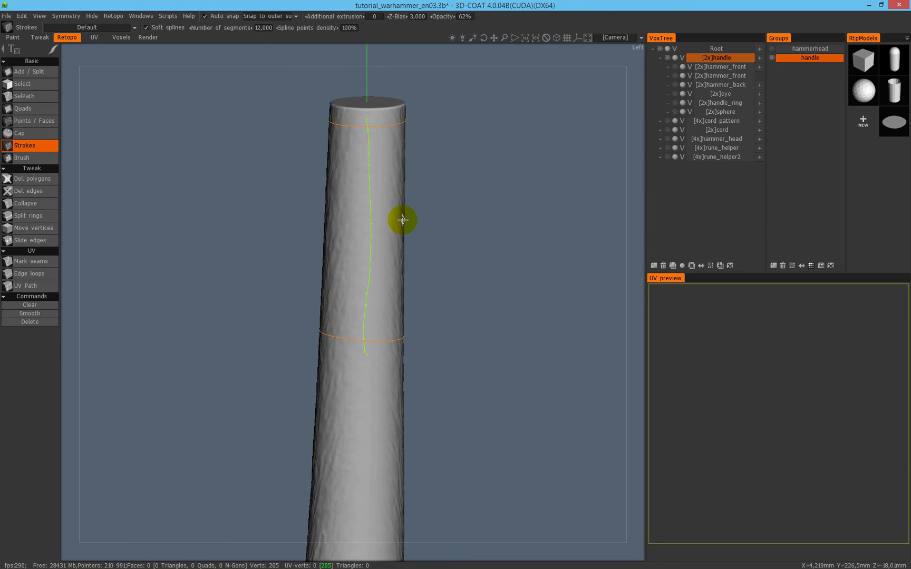
pyautogui.click(263, 28)
pyautogui.write('5')
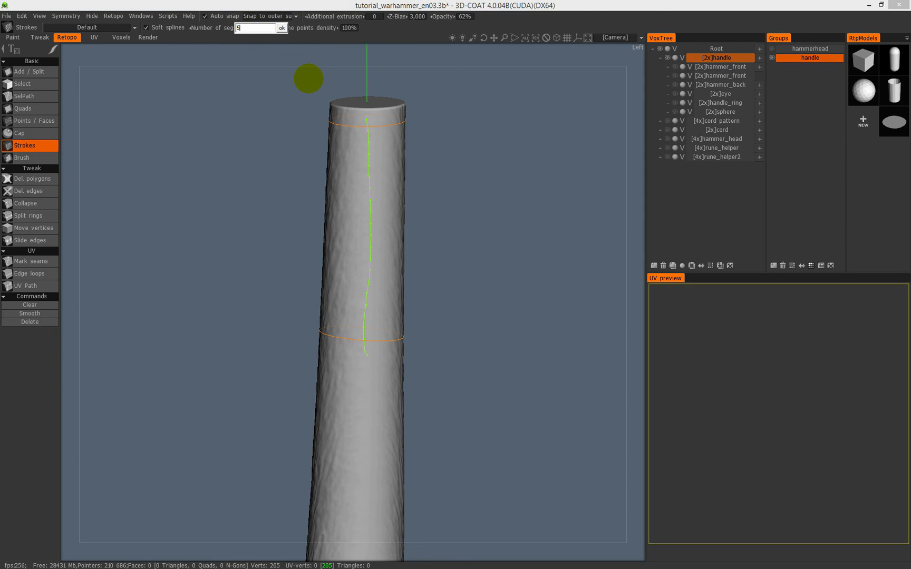
pyautogui.press('Return')
pyautogui.press('Return')
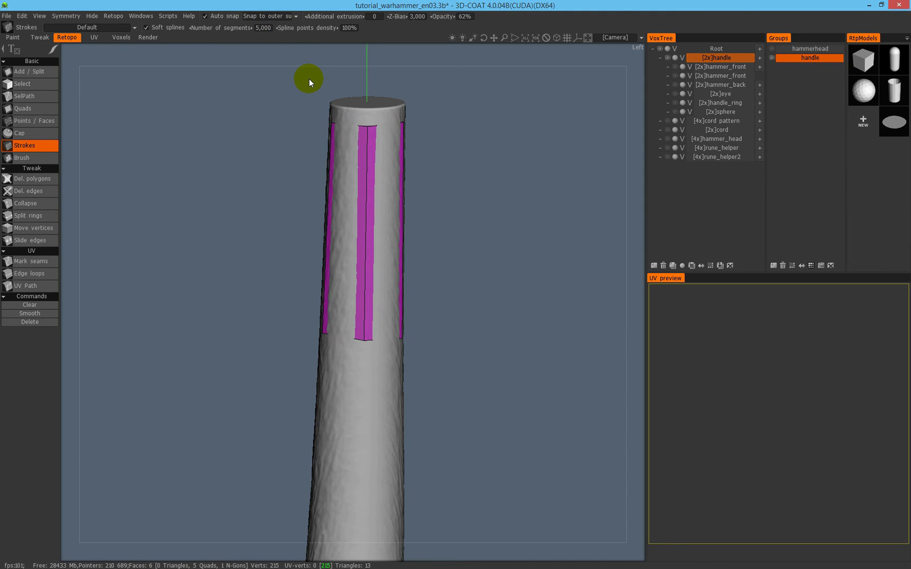
pyautogui.moveTo(386, 240); pyautogui.dragTo(409, 144)
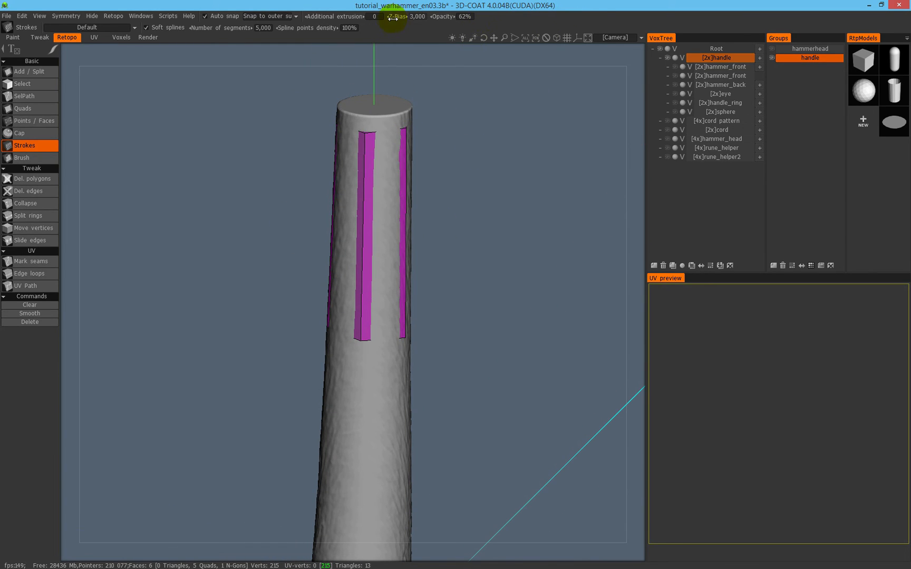
# Raise the Z-Bias to 10 and inspect the five-segment faces on the upper handle.
pyautogui.moveTo(394, 16); pyautogui.dragTo(440, 19)
pyautogui.moveTo(435, 163); pyautogui.dragTo(375, 205)
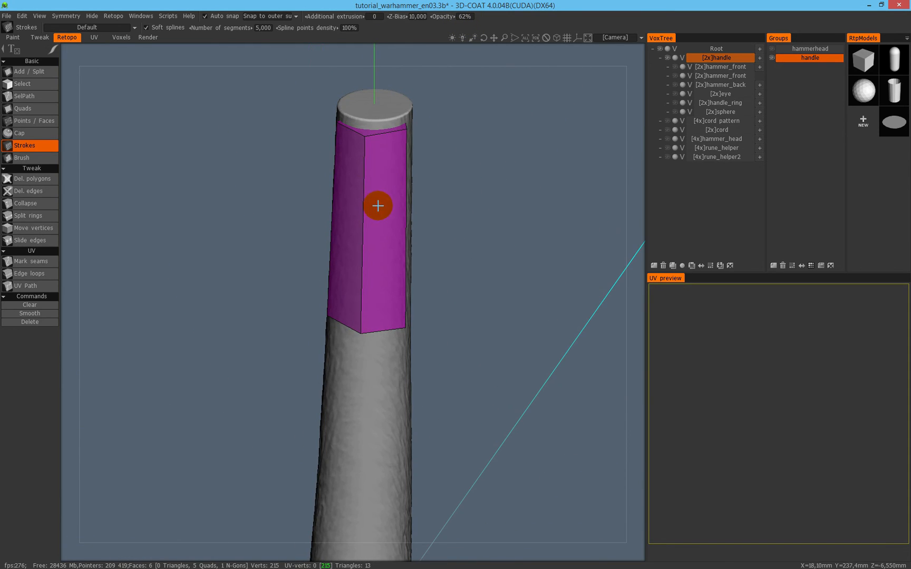
pyautogui.moveTo(399, 159); pyautogui.dragTo(412, 188)
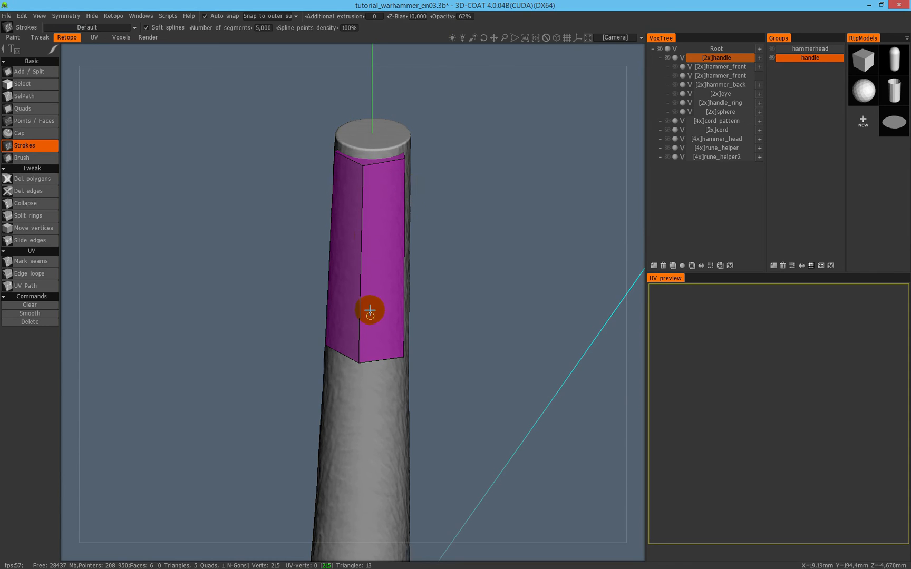
# Set the number of segments to 12 and clear the five-segment faces from the handle group.
pyautogui.click(260, 28)
pyautogui.write('12')
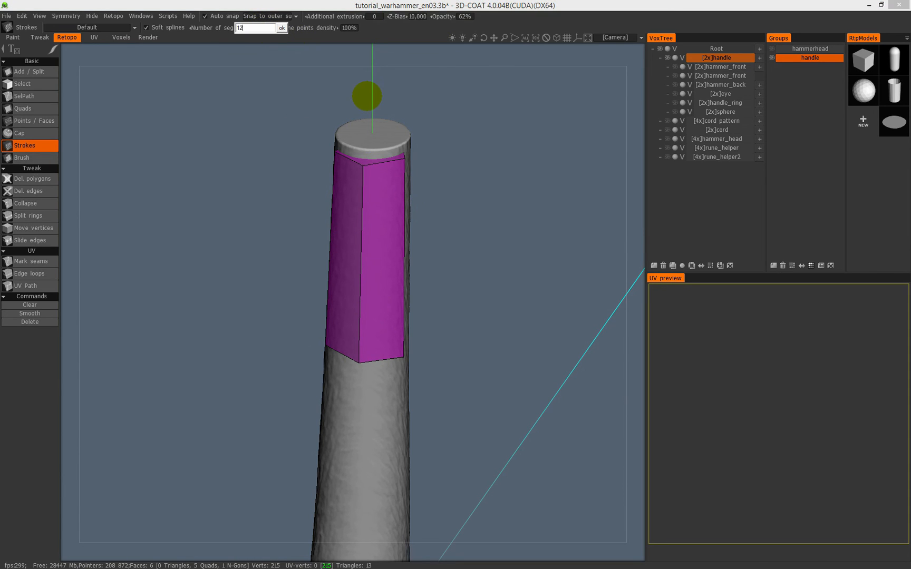
pyautogui.press('Return')
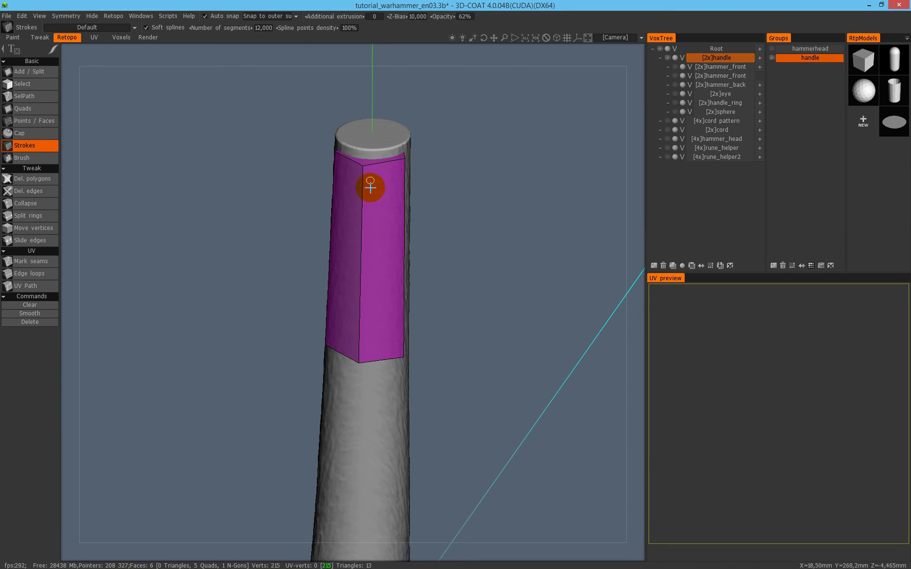
pyautogui.click(829, 265)
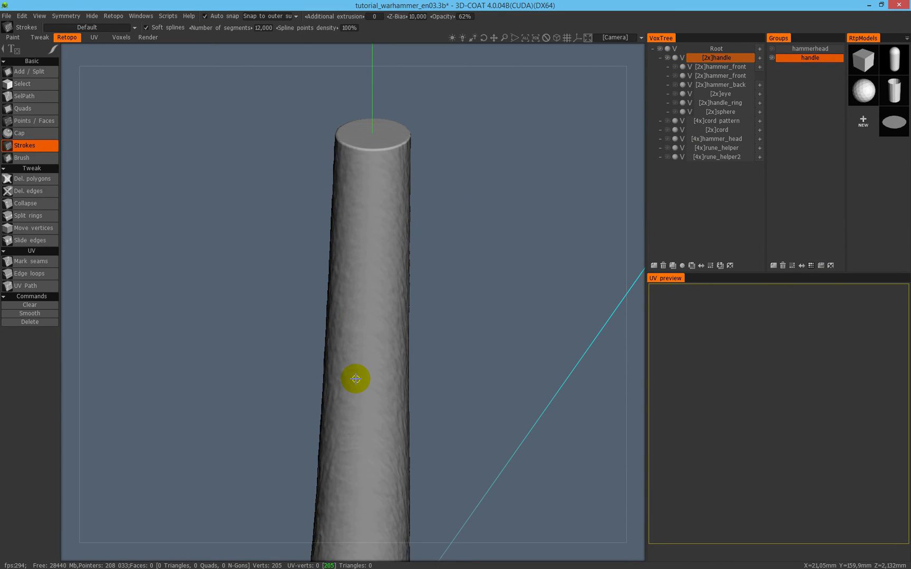
# Slice a horizontal cross-section loop just below the handle's top end in the orthographic left view.
pyautogui.press('KP_4')
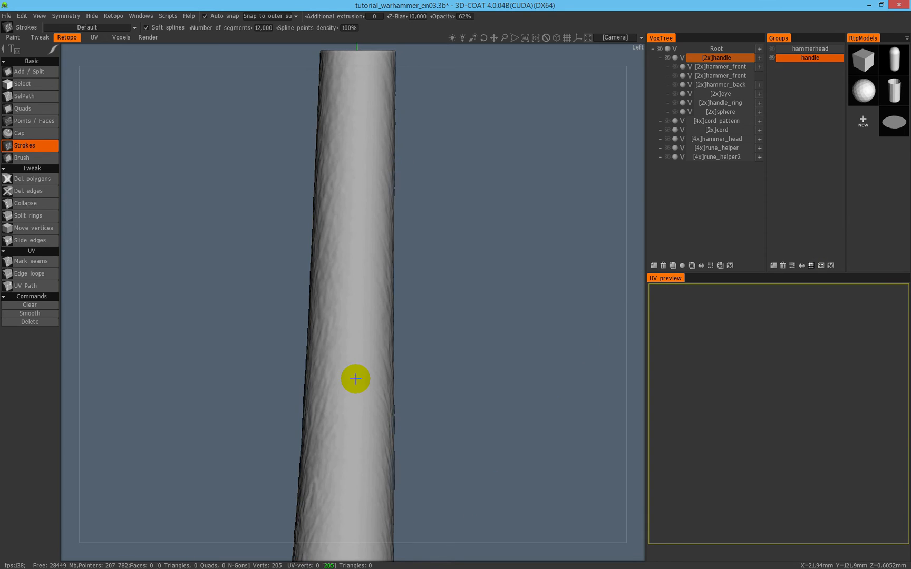
pyautogui.scroll(-5, 315, 291)
pyautogui.moveTo(372, 208); pyautogui.dragTo(370, 181, button='middle')
pyautogui.scroll(-1, 366, 191)
pyautogui.moveTo(367, 216); pyautogui.dragTo(404, 164, button='middle')
pyautogui.scroll(1, 372, 125)
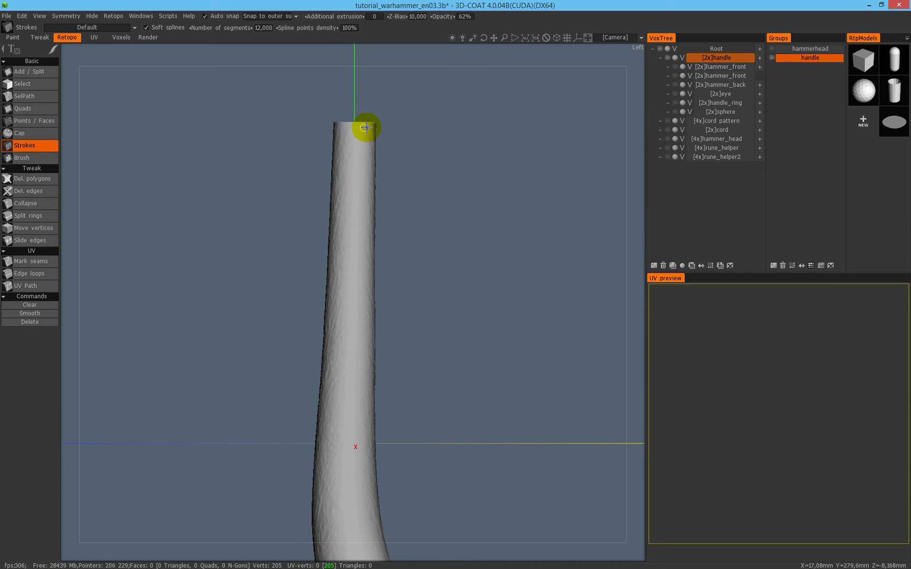
pyautogui.moveTo(330, 126); pyautogui.dragTo(388, 127)
pyautogui.hotkey('ctrl', 'z')
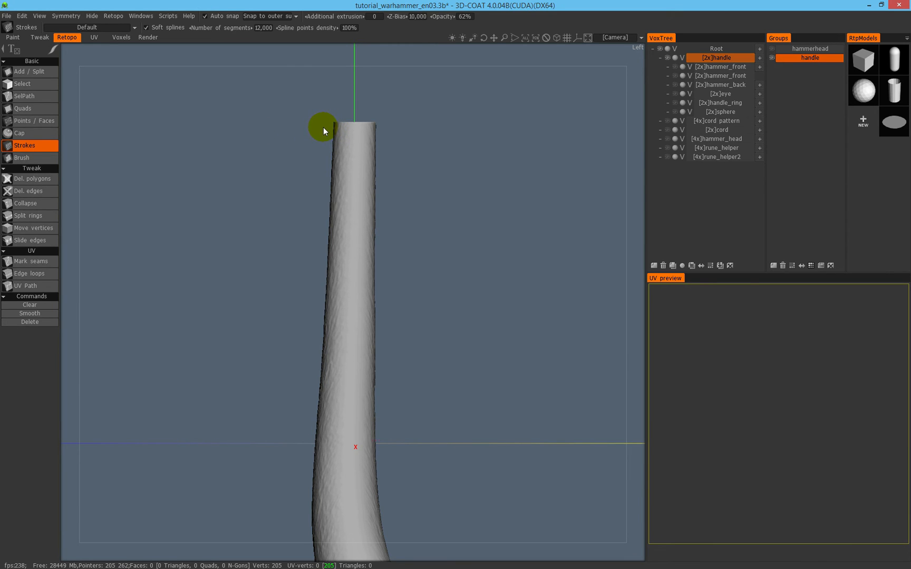
pyautogui.moveTo(324, 129)
pyautogui.mouseDown()
pyautogui.moveTo(386, 130)
pyautogui.moveTo(349, 126)
pyautogui.moveTo(377, 127)
pyautogui.moveTo(359, 126)
pyautogui.mouseUp()
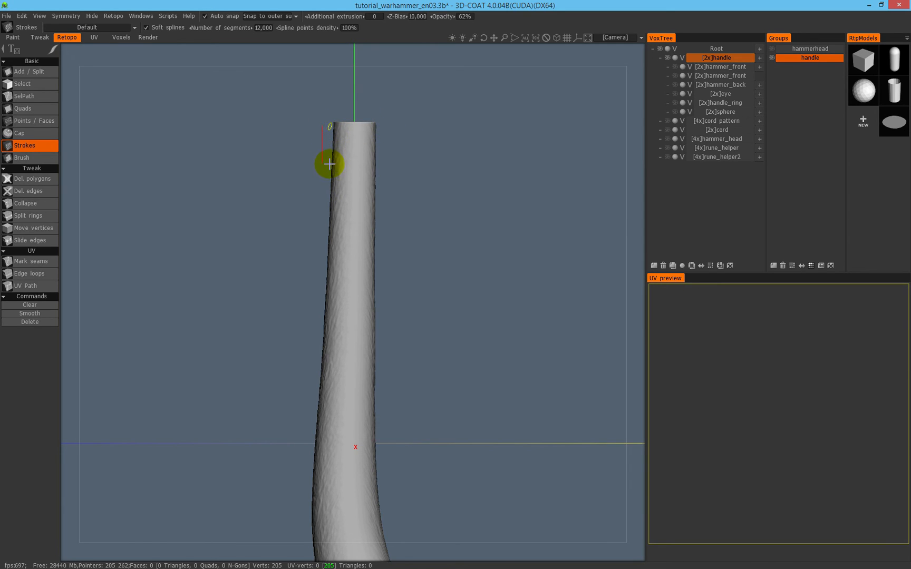
pyautogui.moveTo(331, 218); pyautogui.dragTo(329, 262)
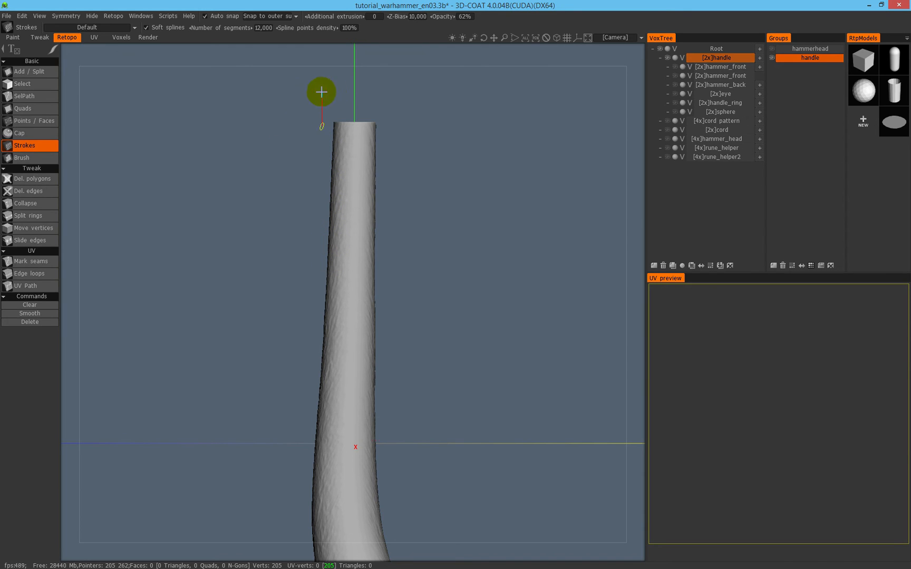
pyautogui.moveTo(385, 114)
pyautogui.mouseDown()
pyautogui.moveTo(358, 129)
pyautogui.moveTo(280, 126)
pyautogui.mouseUp()
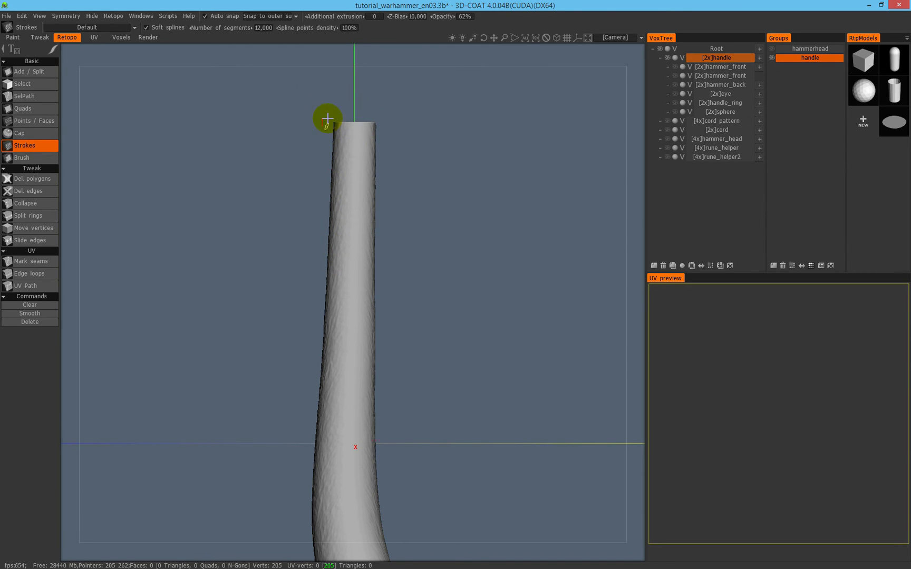
pyautogui.moveTo(321, 164)
pyautogui.mouseDown()
pyautogui.moveTo(358, 134)
pyautogui.moveTo(396, 128)
pyautogui.mouseUp()
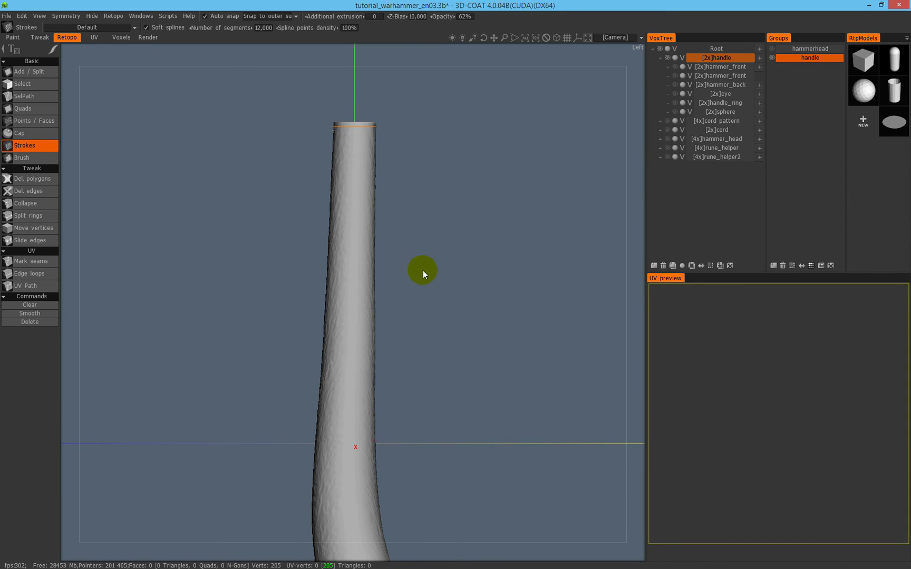
# Slice two more cross-section loops, one on the upper handle and one at mid-height by the horizontal axis.
pyautogui.moveTo(423, 270); pyautogui.dragTo(378, 234, button='middle')
pyautogui.moveTo(302, 241); pyautogui.dragTo(375, 251)
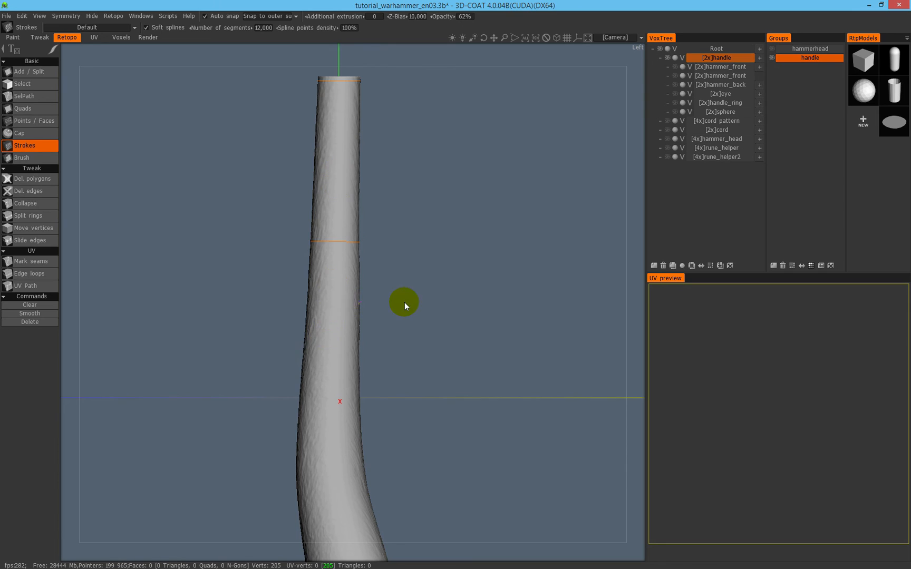
pyautogui.moveTo(405, 303); pyautogui.dragTo(419, 208, button='middle')
pyautogui.scroll(-3, 419, 208)
pyautogui.moveTo(312, 343); pyautogui.dragTo(372, 346)
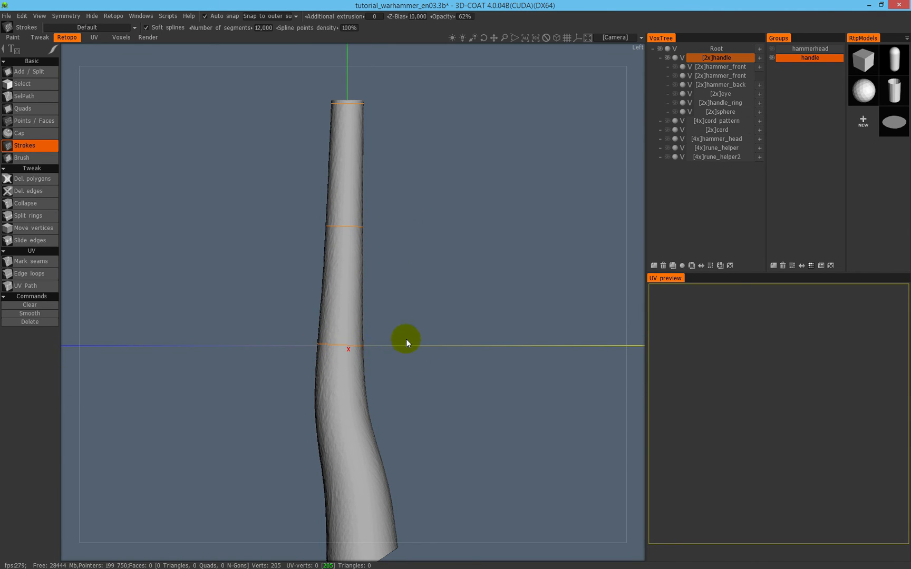
# Slice a slightly tilted cross-section loop where the handle starts to bend, just below the horizontal axis.
pyautogui.moveTo(406, 340); pyautogui.dragTo(406, 244, button='middle')
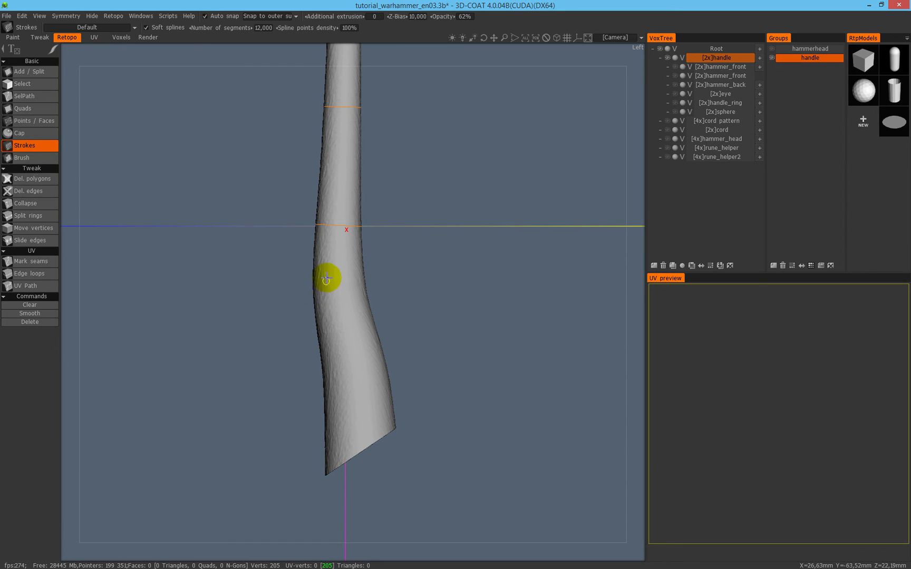
pyautogui.moveTo(307, 288); pyautogui.dragTo(382, 282)
pyautogui.moveTo(381, 308); pyautogui.dragTo(374, 346, button='middle')
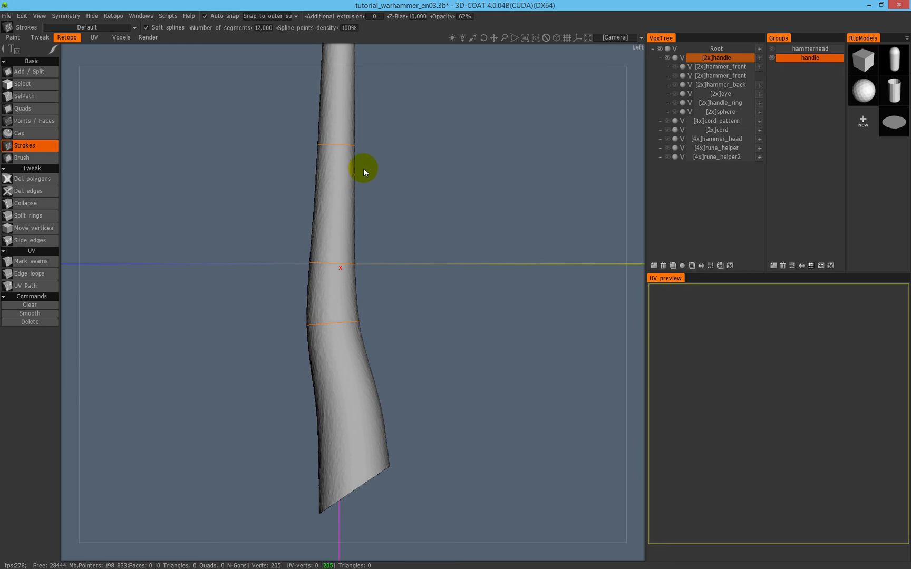
pyautogui.moveTo(363, 170); pyautogui.dragTo(366, 289, button='middle')
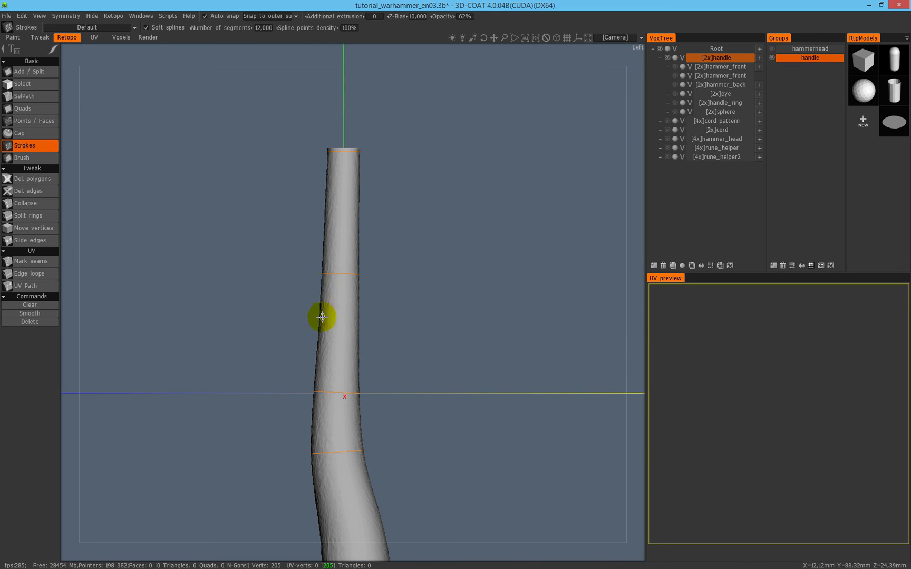
pyautogui.moveTo(359, 369); pyautogui.dragTo(373, 213, button='middle')
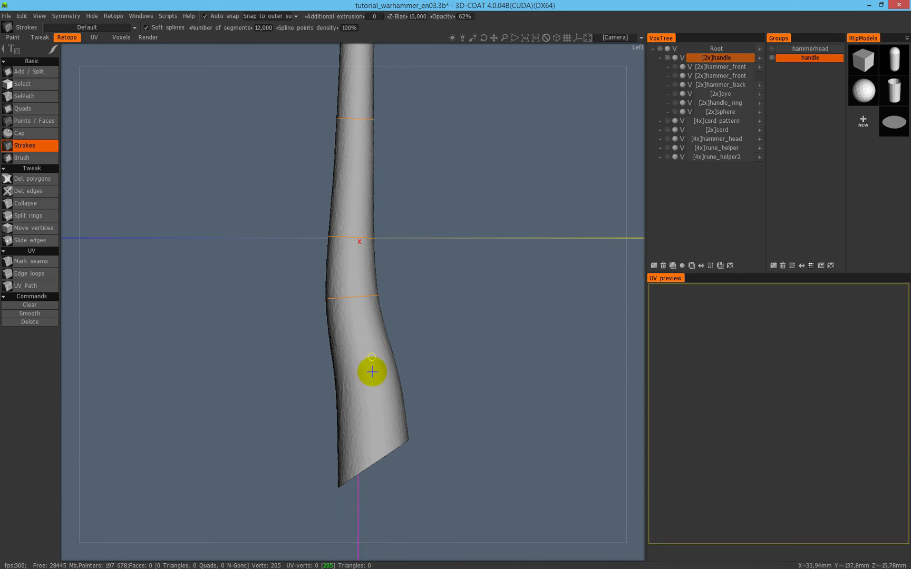
# Slice a tilted cross-section loop on the lower handle, about midway between the bend and the slanted bottom end.
pyautogui.moveTo(326, 382)
pyautogui.mouseDown()
pyautogui.moveTo(415, 365)
pyautogui.moveTo(469, 375)
pyautogui.mouseUp()
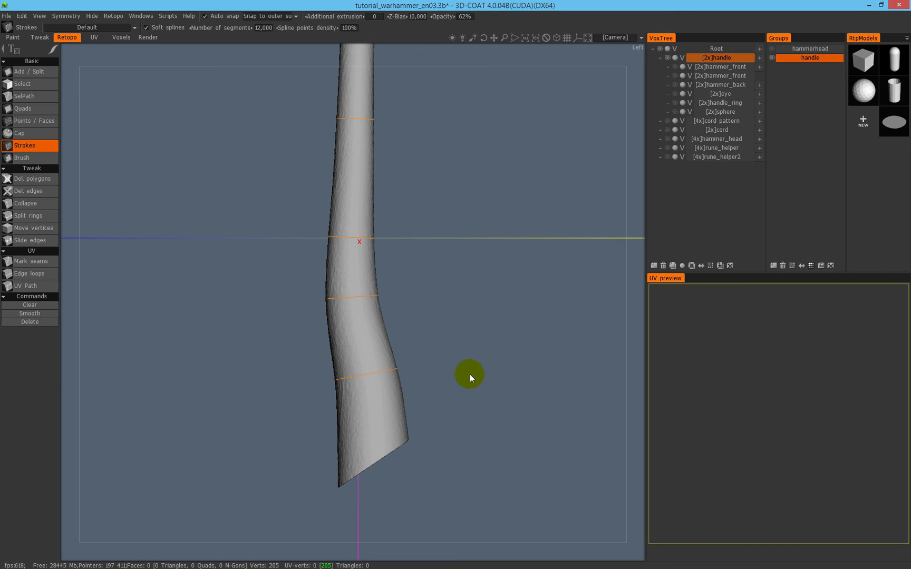
pyautogui.moveTo(401, 374); pyautogui.dragTo(391, 262, button='middle')
pyautogui.moveTo(391, 263); pyautogui.dragTo(541, 224, button='right')
pyautogui.moveTo(447, 288); pyautogui.dragTo(403, 291, button='middle')
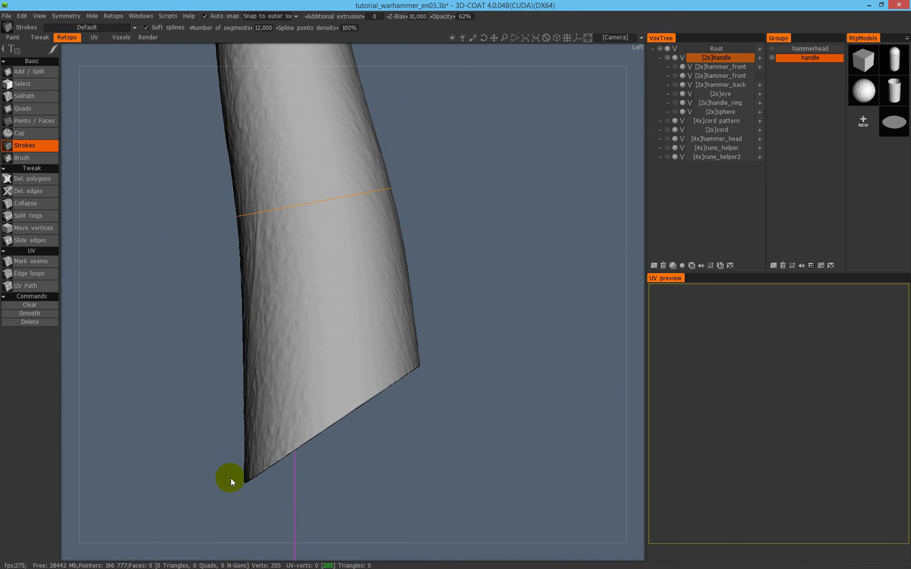
# Try to slice a cross-section loop right along the handle's slanted bottom edge.
pyautogui.moveTo(238, 483); pyautogui.dragTo(437, 348)
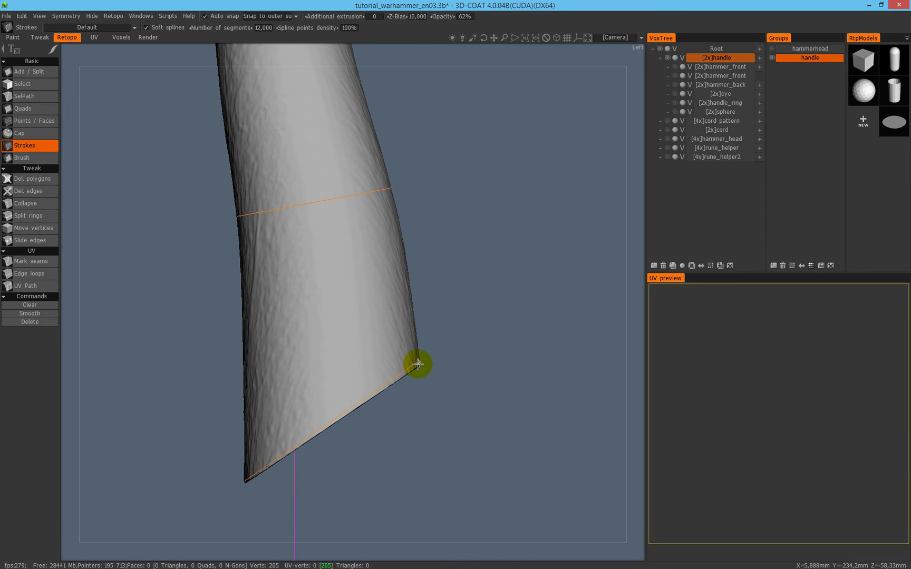
pyautogui.hotkey('ctrl', 'z')
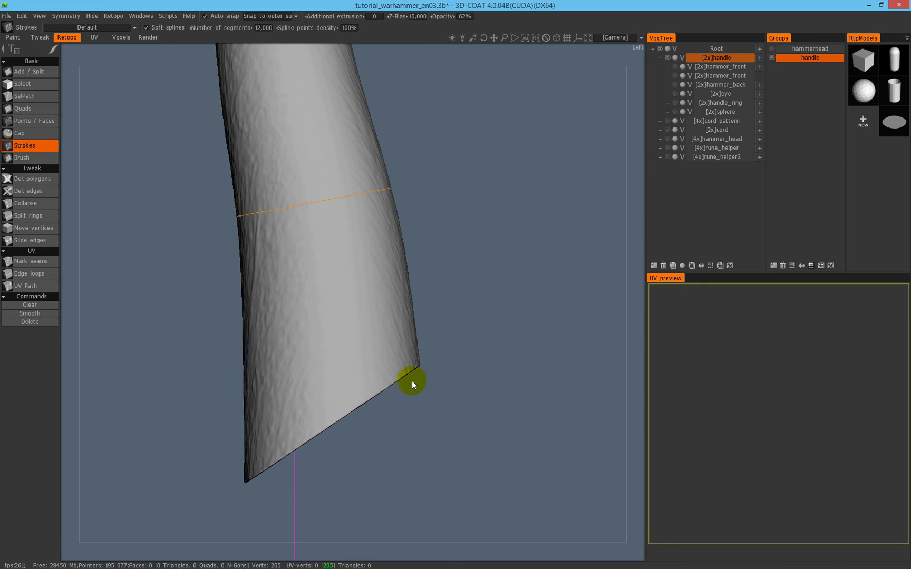
pyautogui.click(235, 465)
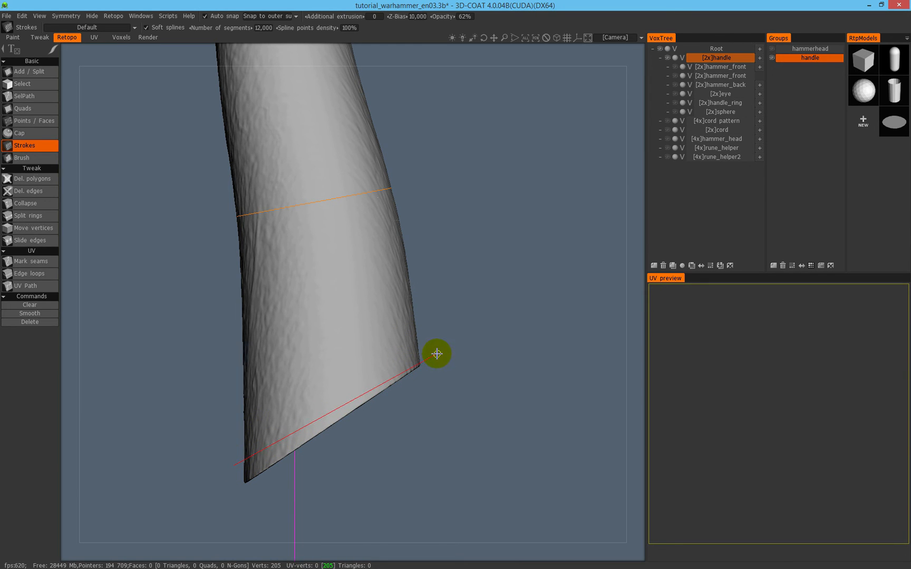
pyautogui.moveTo(437, 358); pyautogui.dragTo(437, 359)
pyautogui.moveTo(403, 435)
pyautogui.keyDown('alt'); pyautogui.mouseDown()
pyautogui.moveTo(366, 342)
pyautogui.moveTo(413, 337)
pyautogui.moveTo(316, 354)
pyautogui.moveTo(367, 385)
pyautogui.mouseUp(); pyautogui.keyUp('alt')
pyautogui.keyDown('alt'); pyautogui.moveTo(433, 344); pyautogui.dragTo(514, 351); pyautogui.keyUp('alt')
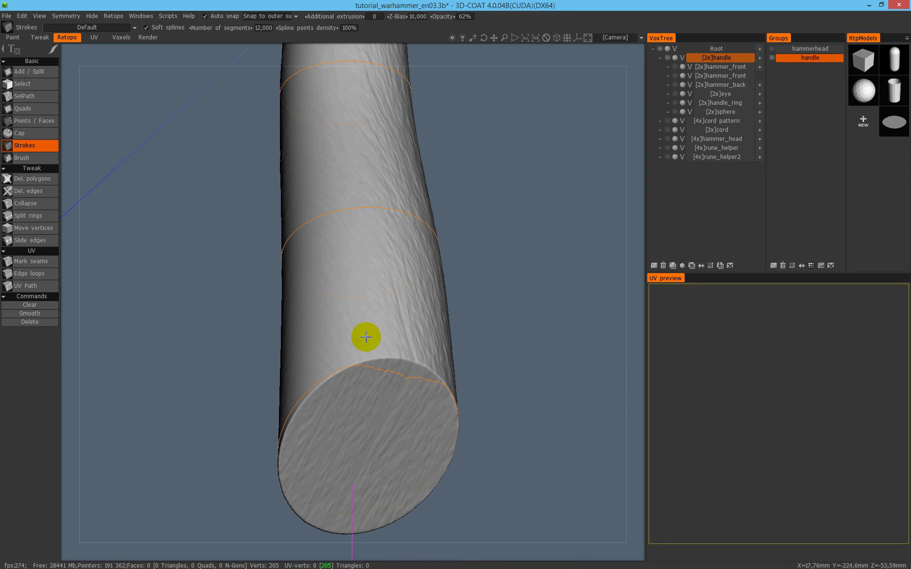
pyautogui.keyDown('alt'); pyautogui.moveTo(366, 335); pyautogui.dragTo(436, 336); pyautogui.keyUp('alt')
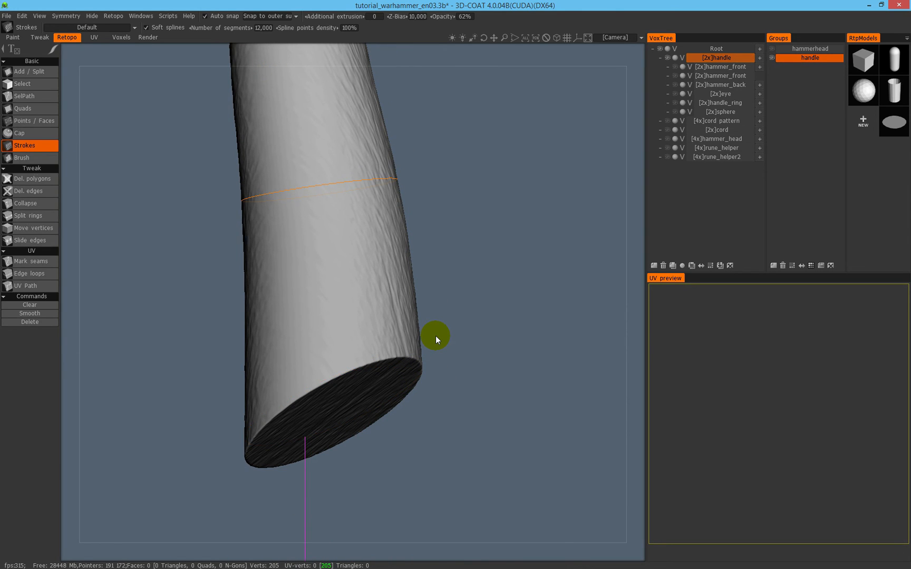
# In the left view, slice a cross-section loop parallel to and slightly above the handle's slanted bottom edge.
pyautogui.press('KP_4')
pyautogui.keyDown('alt'); pyautogui.moveTo(318, 350); pyautogui.dragTo(392, 375, button='middle'); pyautogui.keyUp('alt')
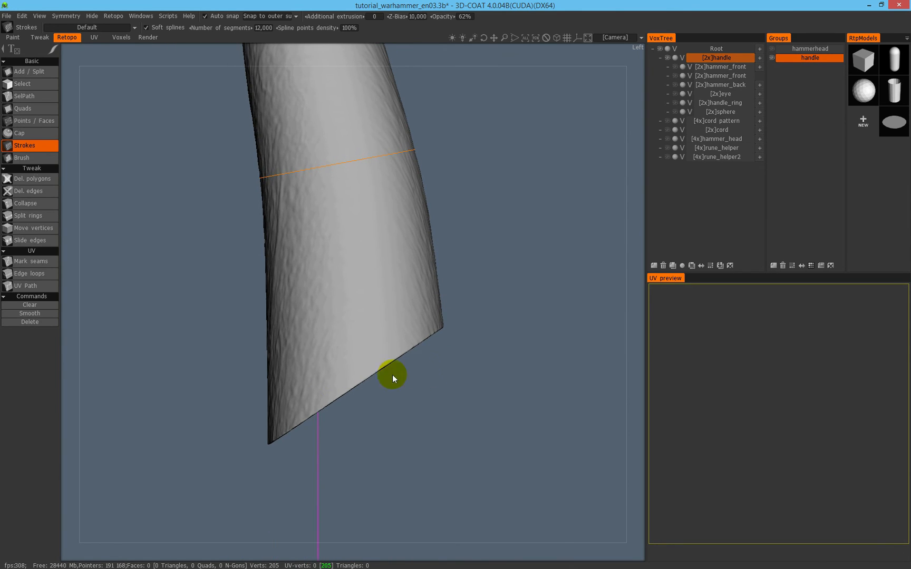
pyautogui.click(259, 442)
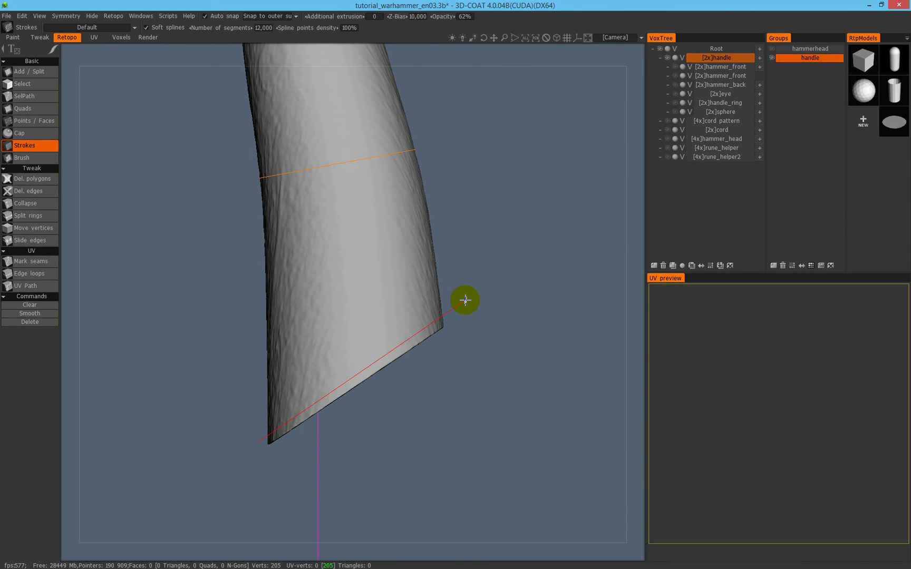
pyautogui.keyDown('alt'); pyautogui.moveTo(484, 271); pyautogui.dragTo(407, 291); pyautogui.keyUp('alt')
# In the front view, draw a straight vertical stroke down the handle's centre from its top end to near the bottom.
pyautogui.press('KP_5')
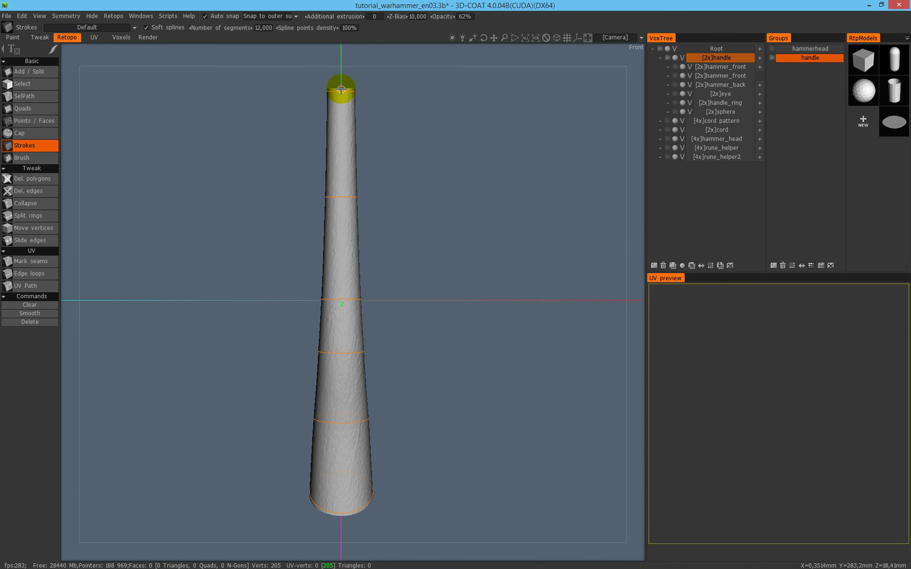
pyautogui.moveTo(342, 95); pyautogui.dragTo(344, 157)
pyautogui.moveTo(355, 302); pyautogui.dragTo(346, 506)
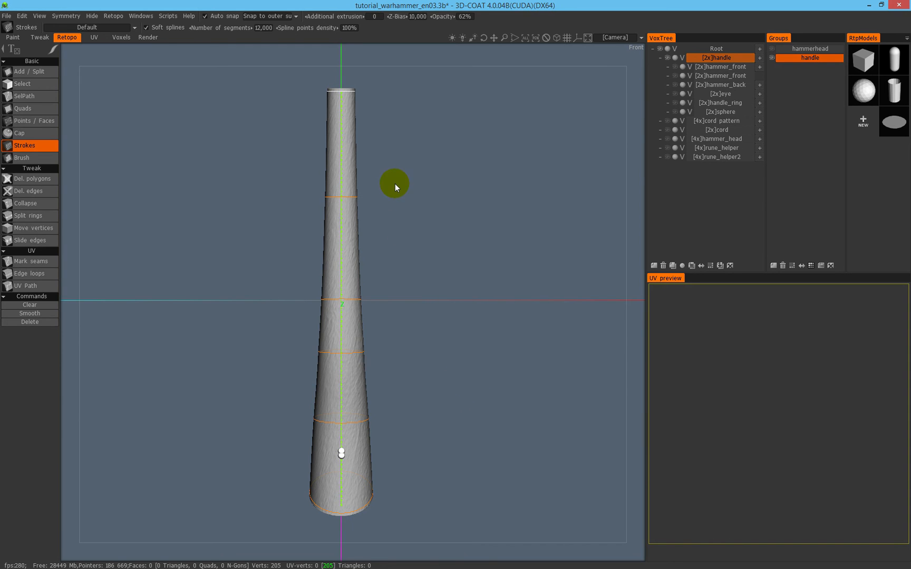
# Examine whether the start of the vertical stroke crosses the uppermost cross-section loop at the handle's top end.
pyautogui.scroll(8, 395, 183)
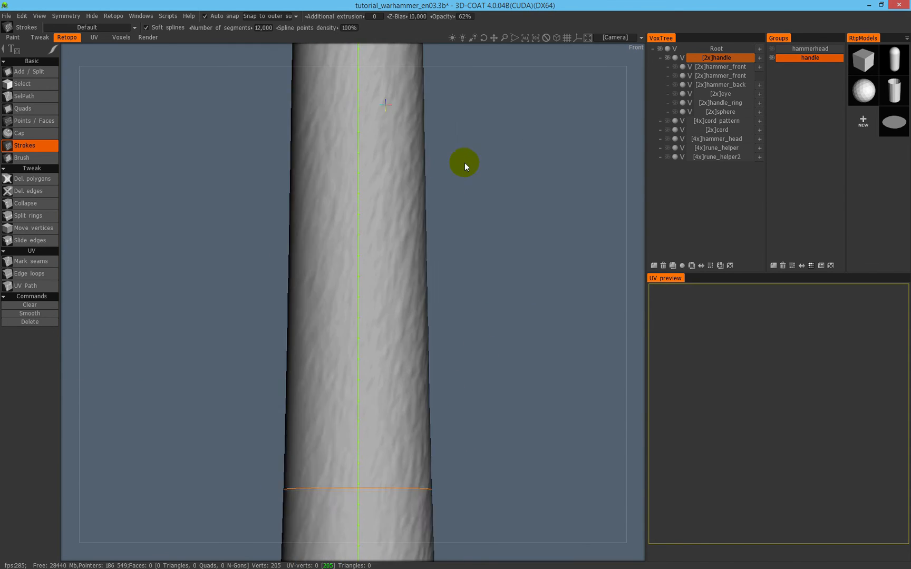
pyautogui.scroll(1, 465, 162)
pyautogui.moveTo(451, 163); pyautogui.dragTo(434, 412, button='middle')
pyautogui.moveTo(452, 251); pyautogui.dragTo(460, 199, button='middle')
pyautogui.scroll(-1, 460, 199)
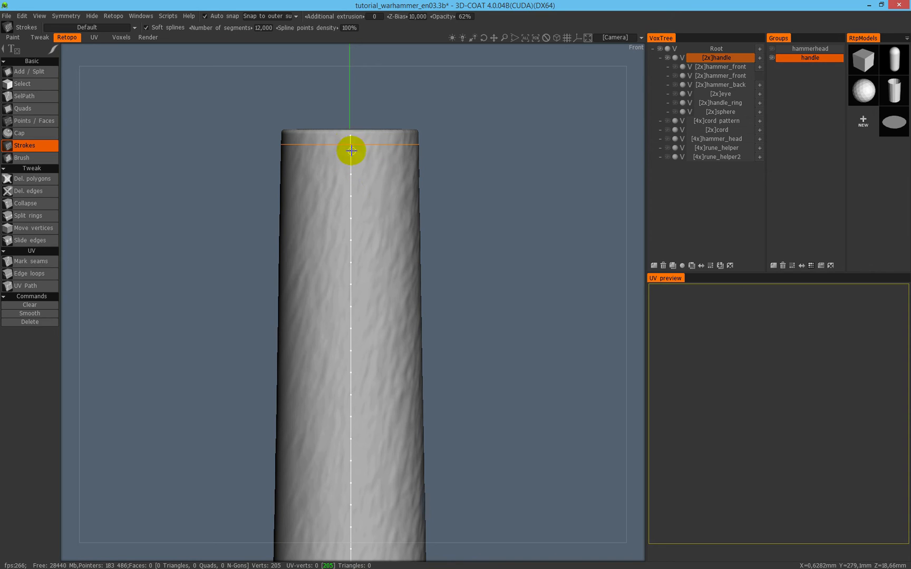
pyautogui.moveTo(355, 151)
pyautogui.keyDown('alt'); pyautogui.mouseDown()
pyautogui.moveTo(401, 155)
pyautogui.moveTo(366, 142)
pyautogui.mouseUp(); pyautogui.keyUp('alt')
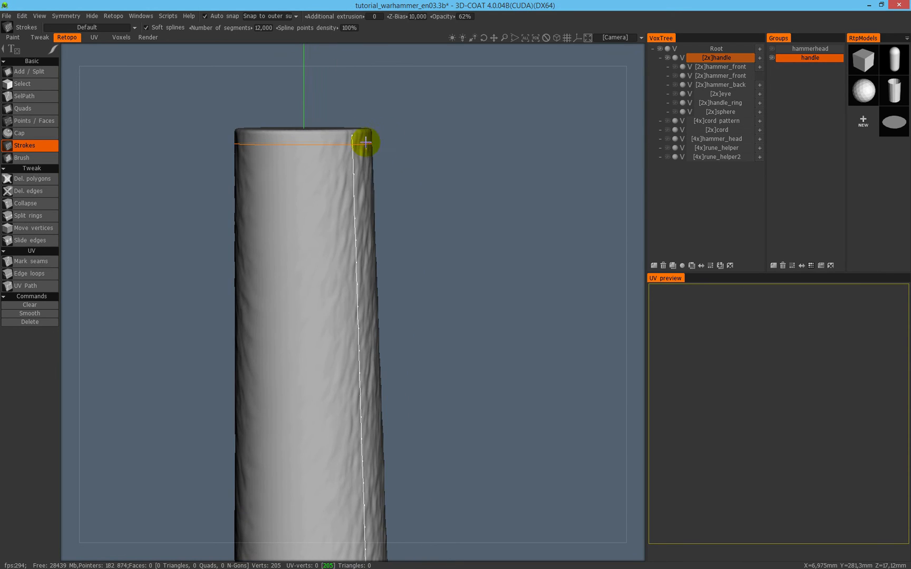
pyautogui.moveTo(369, 207); pyautogui.dragTo(371, 231, button='middle')
pyautogui.moveTo(362, 179)
pyautogui.keyDown('alt'); pyautogui.mouseDown()
pyautogui.moveTo(301, 189)
pyautogui.moveTo(350, 172)
pyautogui.mouseUp(); pyautogui.keyUp('alt')
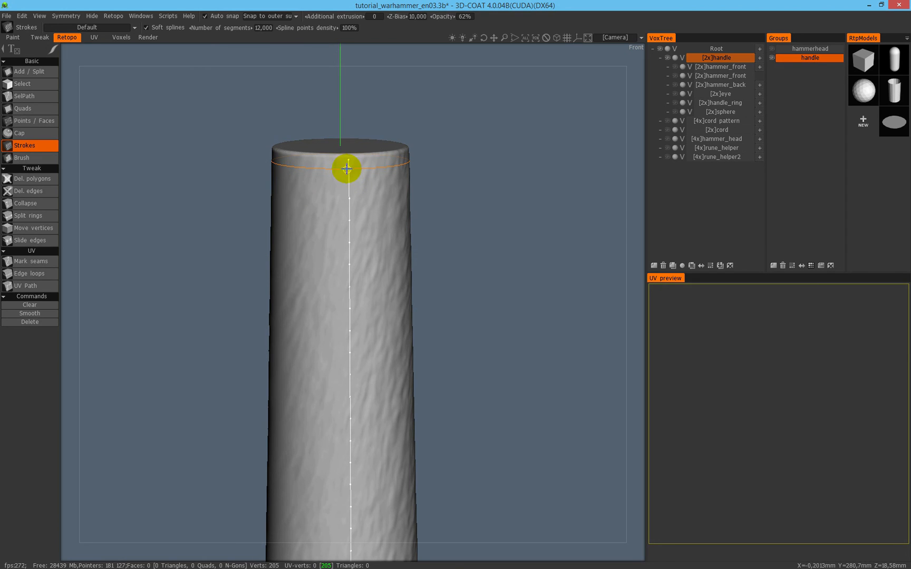
# Follow the vertical stroke down the handle and check its crossings with the remaining loops to the bottom.
pyautogui.keyDown('alt'); pyautogui.moveTo(358, 168); pyautogui.dragTo(332, 193, button='right'); pyautogui.keyUp('alt')
pyautogui.keyDown('alt'); pyautogui.moveTo(342, 330); pyautogui.dragTo(326, 135, button='middle'); pyautogui.keyUp('alt')
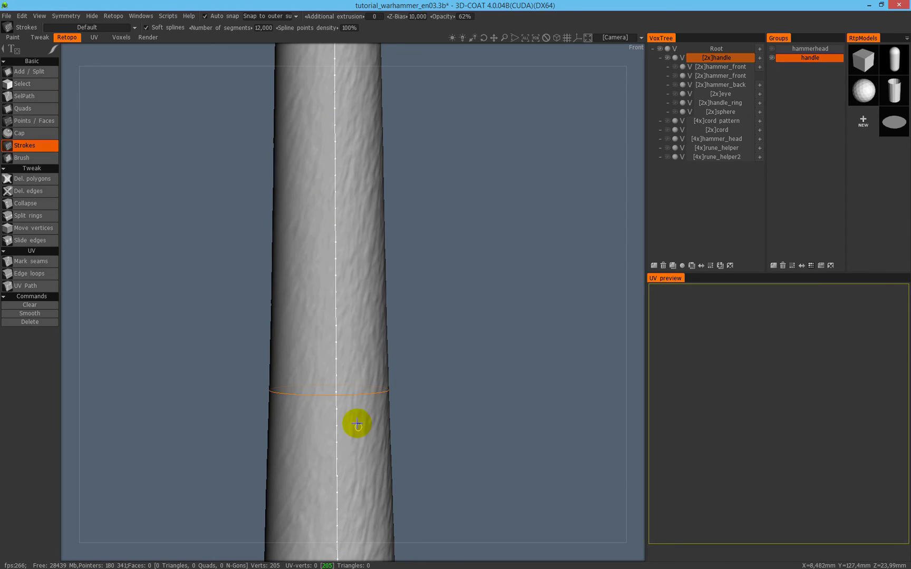
pyautogui.keyDown('alt'); pyautogui.moveTo(337, 415); pyautogui.dragTo(365, 131); pyautogui.keyUp('alt')
pyautogui.keyDown('alt'); pyautogui.moveTo(365, 131); pyautogui.dragTo(369, 120, button='middle'); pyautogui.keyUp('alt')
pyautogui.moveTo(345, 372)
pyautogui.keyDown('alt'); pyautogui.mouseDown(button='middle')
pyautogui.moveTo(351, 116)
pyautogui.moveTo(356, 212)
pyautogui.mouseUp(button='middle'); pyautogui.keyUp('alt')
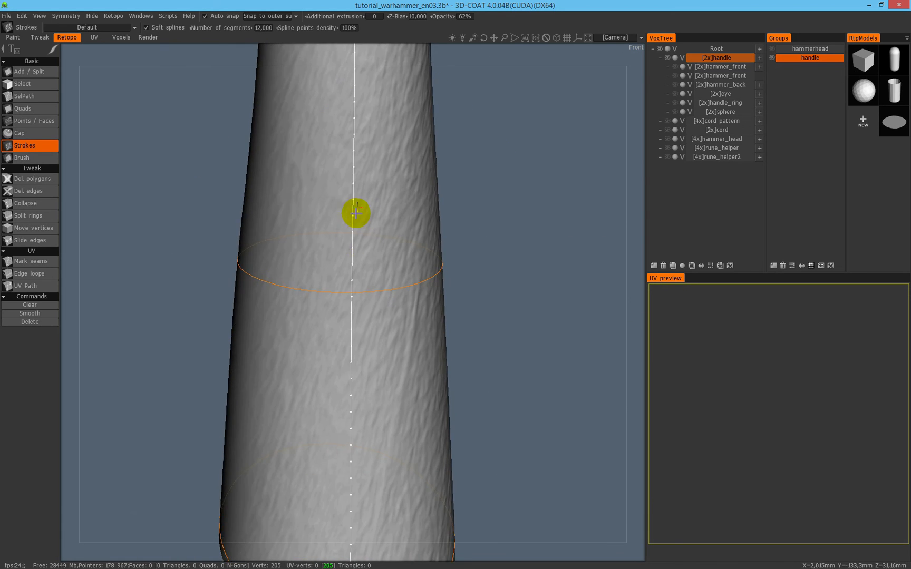
pyautogui.keyDown('alt'); pyautogui.moveTo(367, 360); pyautogui.dragTo(364, 204, button='middle'); pyautogui.keyUp('alt')
pyautogui.keyDown('alt'); pyautogui.moveTo(346, 310); pyautogui.dragTo(464, 258, button='right'); pyautogui.keyUp('alt')
pyautogui.keyDown('alt'); pyautogui.moveTo(410, 345); pyautogui.dragTo(403, 246, button='middle'); pyautogui.keyUp('alt')
pyautogui.keyDown('alt'); pyautogui.moveTo(402, 246); pyautogui.dragTo(334, 280, button='right'); pyautogui.keyUp('alt')
pyautogui.keyDown('alt'); pyautogui.moveTo(364, 309); pyautogui.dragTo(362, 413, button='middle'); pyautogui.keyUp('alt')
pyautogui.keyDown('alt'); pyautogui.moveTo(414, 284); pyautogui.dragTo(385, 292, button='right'); pyautogui.keyUp('alt')
pyautogui.keyDown('alt'); pyautogui.moveTo(384, 292); pyautogui.dragTo(362, 298); pyautogui.keyUp('alt')
pyautogui.keyDown('alt'); pyautogui.moveTo(345, 398); pyautogui.dragTo(333, 476); pyautogui.keyUp('alt')
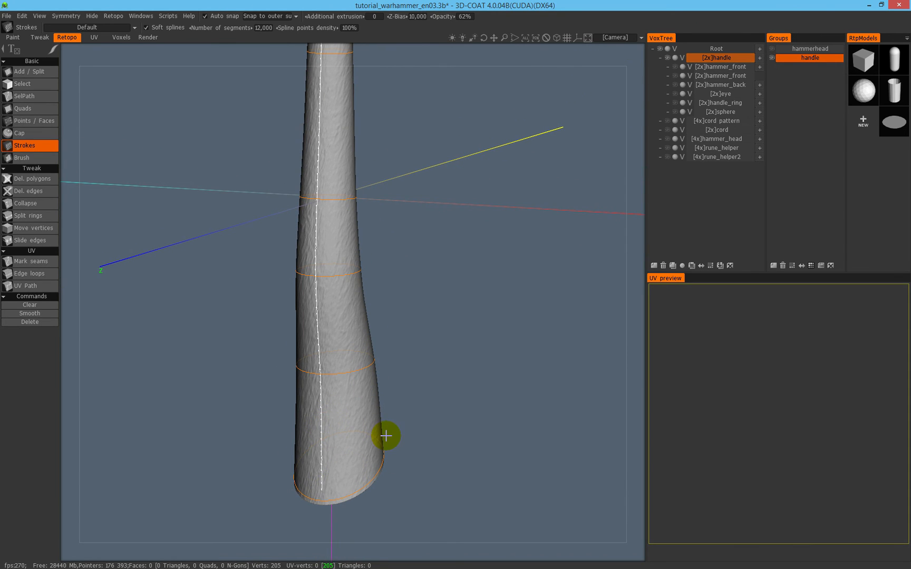
# Try to build the handle's retopology faces from the strokes, then undo them.
pyautogui.press('Return')
pyautogui.moveTo(389, 242); pyautogui.dragTo(389, 360, button='middle')
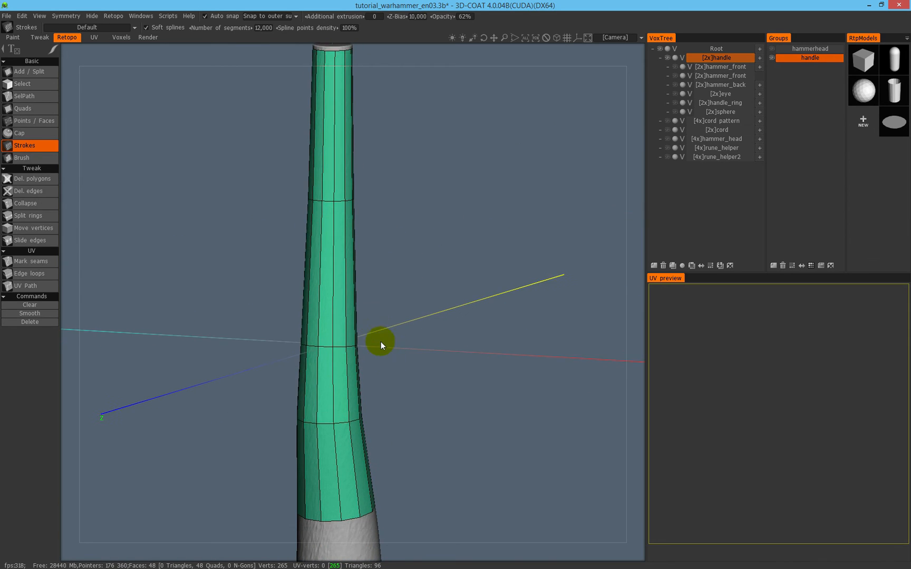
pyautogui.scroll(-3, 389, 360)
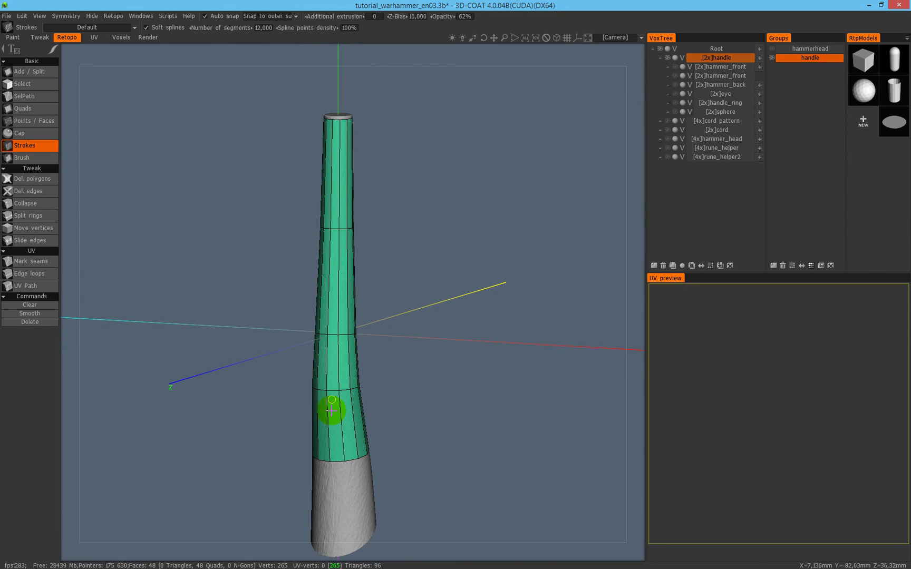
pyautogui.hotkey('ctrl', 'z')
# Extend the vertical stroke past the lowest cross-section loop down to the handle's bottom edge.
pyautogui.moveTo(324, 477); pyautogui.dragTo(372, 203, button='middle')
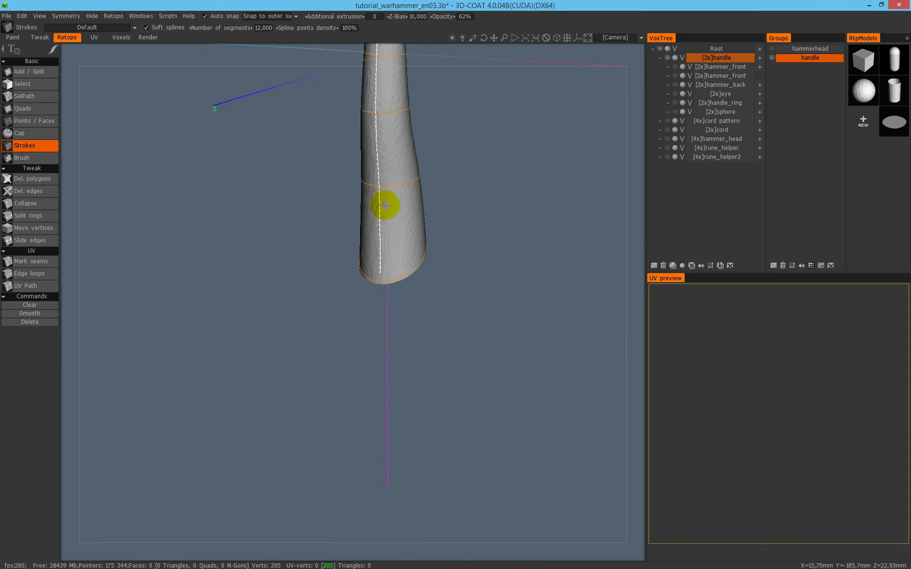
pyautogui.scroll(5, 406, 221)
pyautogui.moveTo(429, 237); pyautogui.dragTo(388, 366, button='middle')
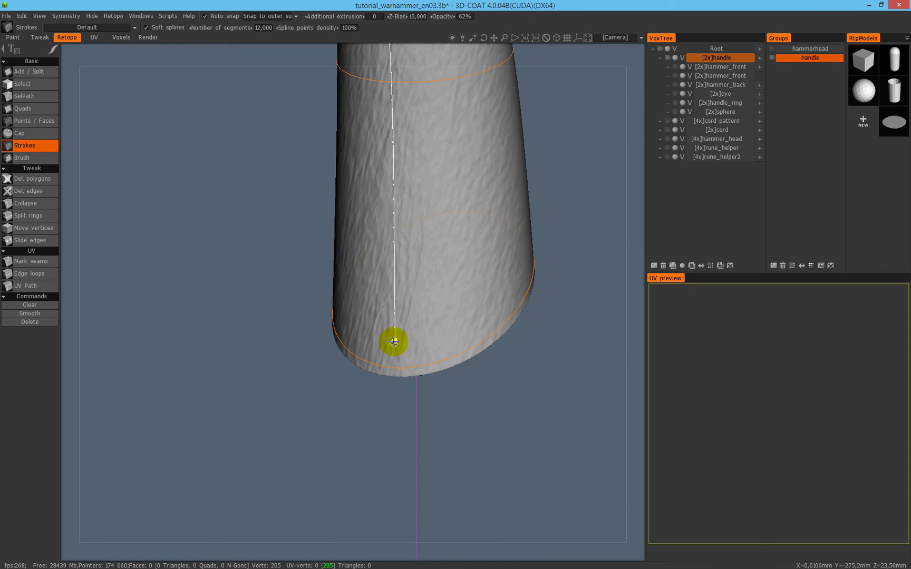
pyautogui.press('KP_4')
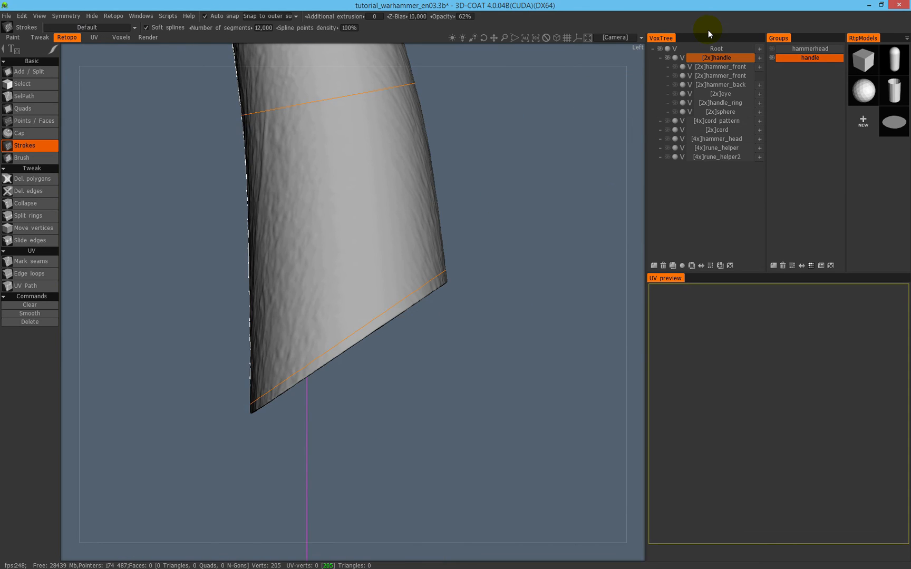
pyautogui.press('KP_1')
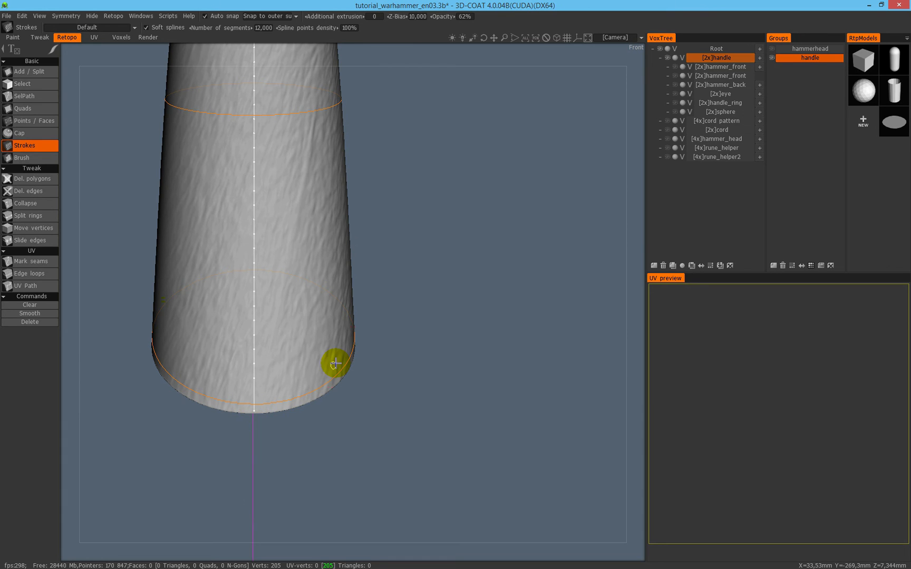
# Build the 12-segment faces for the whole handle from the cross-section loops and the vertical stroke.
pyautogui.scroll(-3, 377, 268)
pyautogui.moveTo(433, 254); pyautogui.dragTo(376, 263)
pyautogui.moveTo(375, 262); pyautogui.dragTo(376, 350, button='middle')
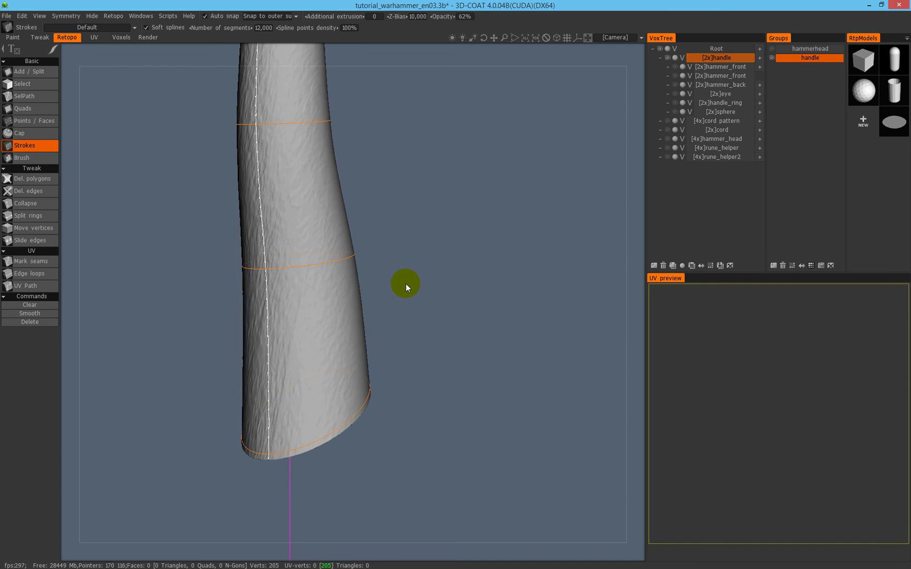
pyautogui.press('Return')
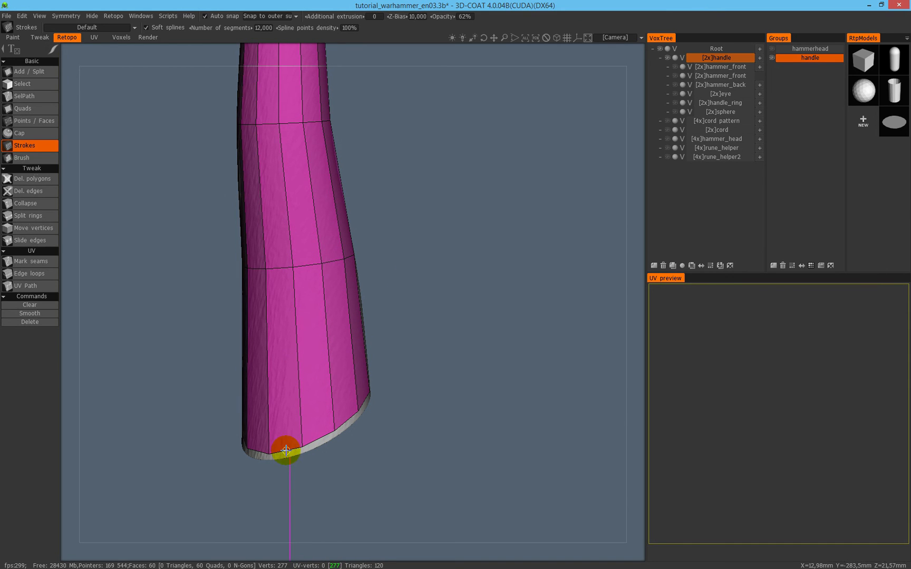
# Select the border edge loop at the handle's top end and move it up to the rim, at a height of about 284.
pyautogui.hotkey('shift', 'a')
pyautogui.scroll(-3, 345, 179)
pyautogui.moveTo(371, 248); pyautogui.dragTo(334, 145)
pyautogui.moveTo(334, 145); pyautogui.dragTo(453, 145, button='right')
pyautogui.moveTo(454, 145); pyautogui.dragTo(425, 388, button='middle')
pyautogui.moveTo(424, 387); pyautogui.dragTo(329, 58, button='right')
pyautogui.moveTo(330, 58); pyautogui.dragTo(359, 202, button='middle')
pyautogui.moveTo(359, 202); pyautogui.dragTo(276, 177, button='right')
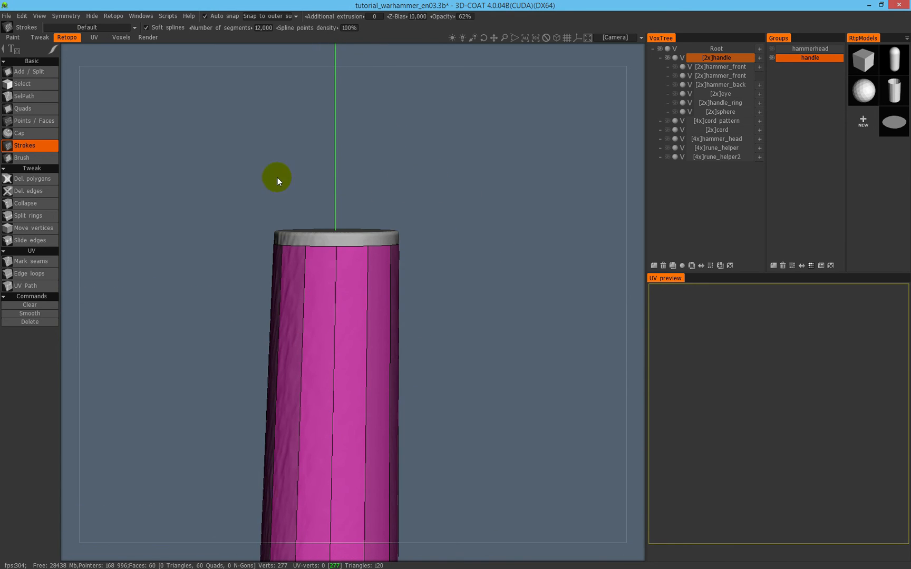
pyautogui.click(26, 84)
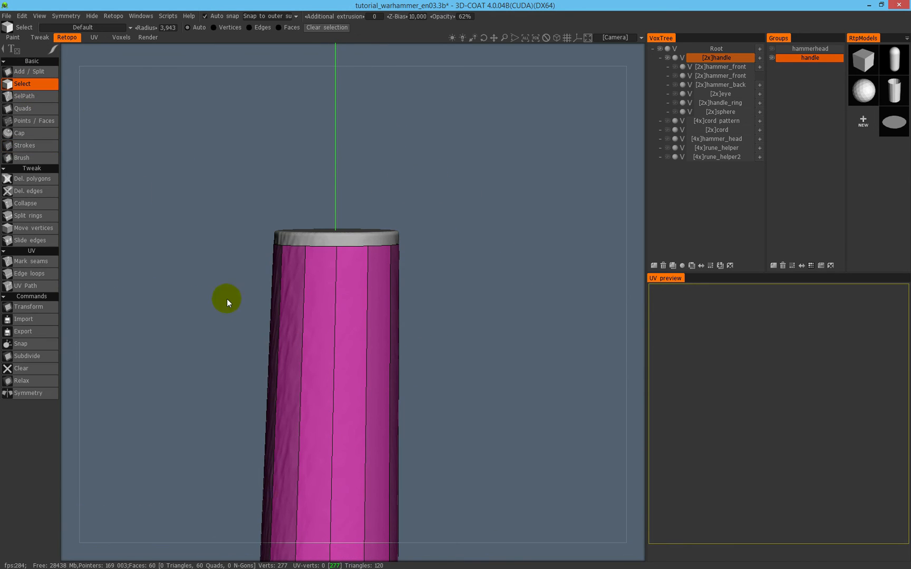
pyautogui.click(323, 247)
pyautogui.moveTo(410, 262)
pyautogui.mouseDown()
pyautogui.moveTo(467, 246)
pyautogui.moveTo(437, 267)
pyautogui.mouseUp()
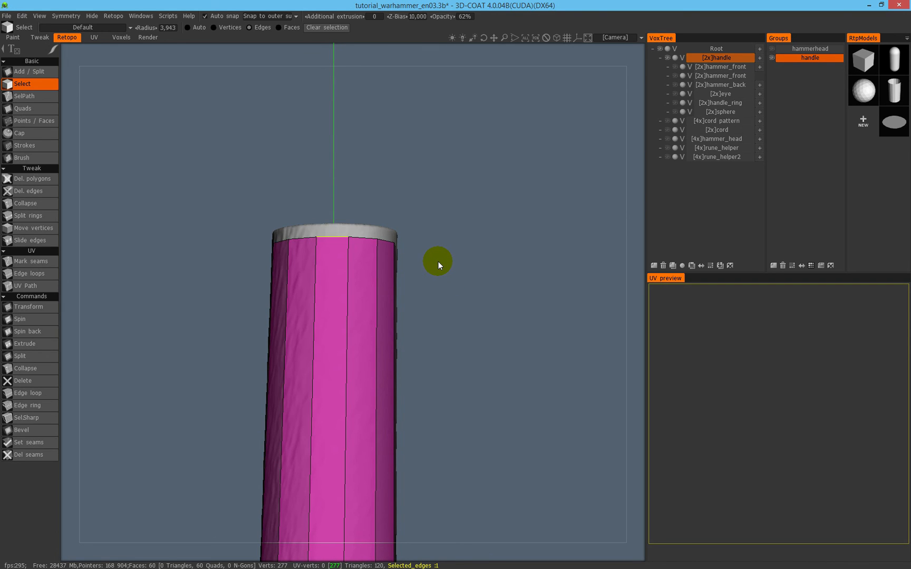
pyautogui.press('l')
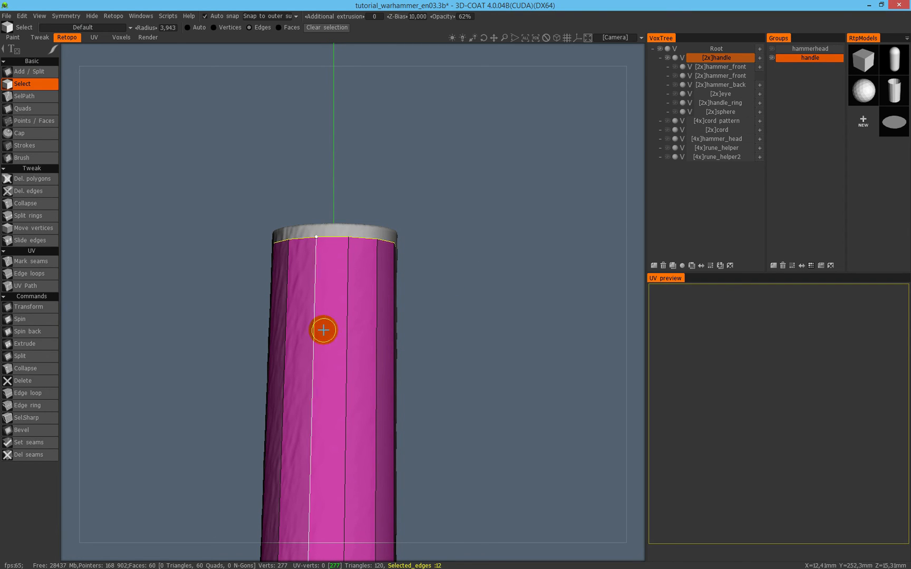
pyautogui.keyDown('alt'); pyautogui.moveTo(343, 289); pyautogui.dragTo(346, 315); pyautogui.keyUp('alt')
pyautogui.click(27, 306)
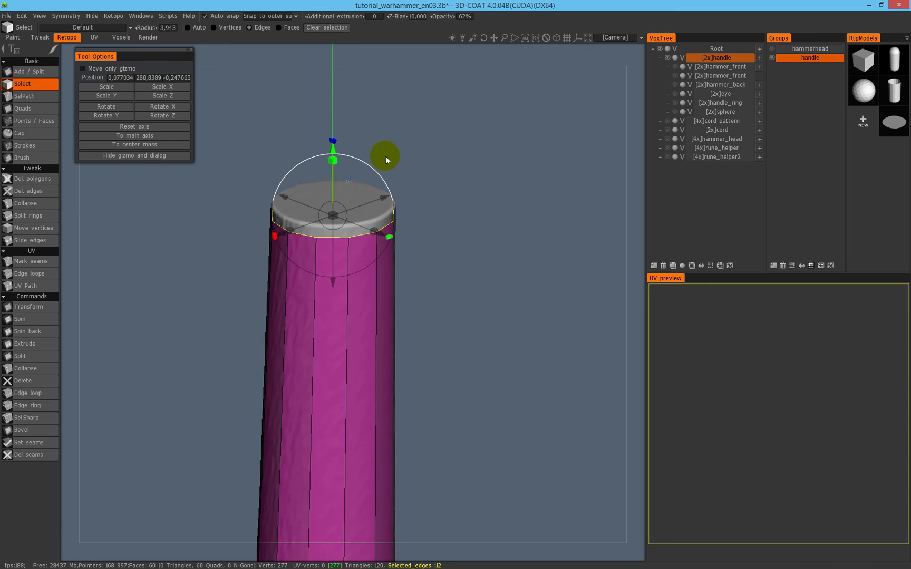
pyautogui.moveTo(332, 138); pyautogui.dragTo(337, 125)
# Select the border edge loop at the handle's bottom end and move it down toward the rim, at a height of about -261.
pyautogui.keyDown('alt'); pyautogui.moveTo(397, 157); pyautogui.dragTo(394, 314, button='right'); pyautogui.keyUp('alt')
pyautogui.keyDown('alt'); pyautogui.moveTo(395, 432); pyautogui.dragTo(394, 168, button='middle'); pyautogui.keyUp('alt')
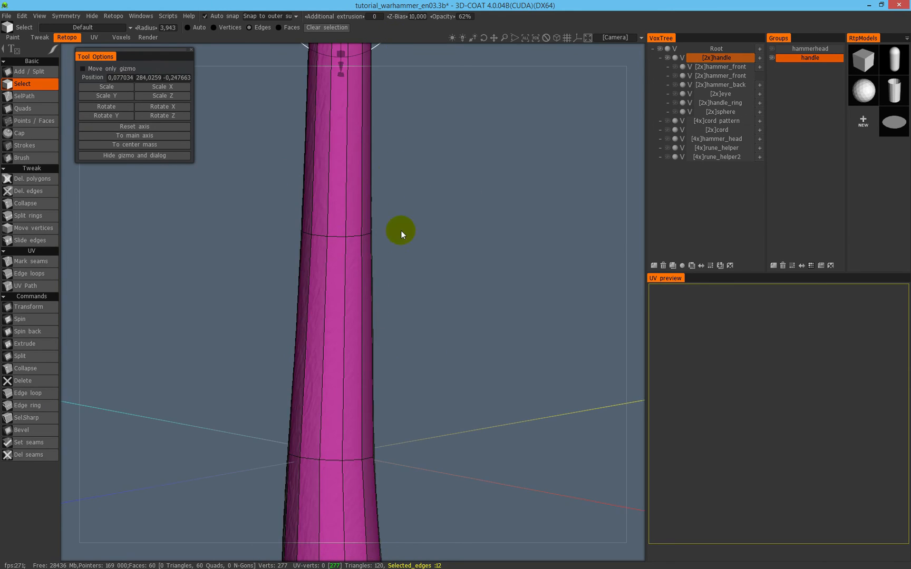
pyautogui.keyDown('alt'); pyautogui.moveTo(436, 388); pyautogui.dragTo(426, 160, button='middle'); pyautogui.keyUp('alt')
pyautogui.keyDown('alt'); pyautogui.moveTo(405, 458); pyautogui.dragTo(395, 168, button='middle'); pyautogui.keyUp('alt')
pyautogui.keyDown('alt'); pyautogui.moveTo(373, 352); pyautogui.dragTo(370, 315, button='middle'); pyautogui.keyUp('alt')
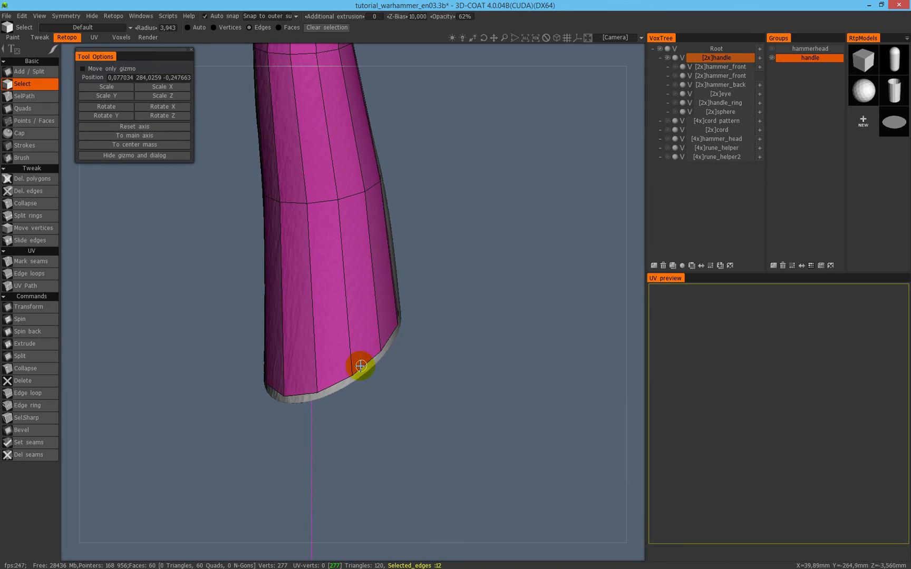
pyautogui.press('Escape')
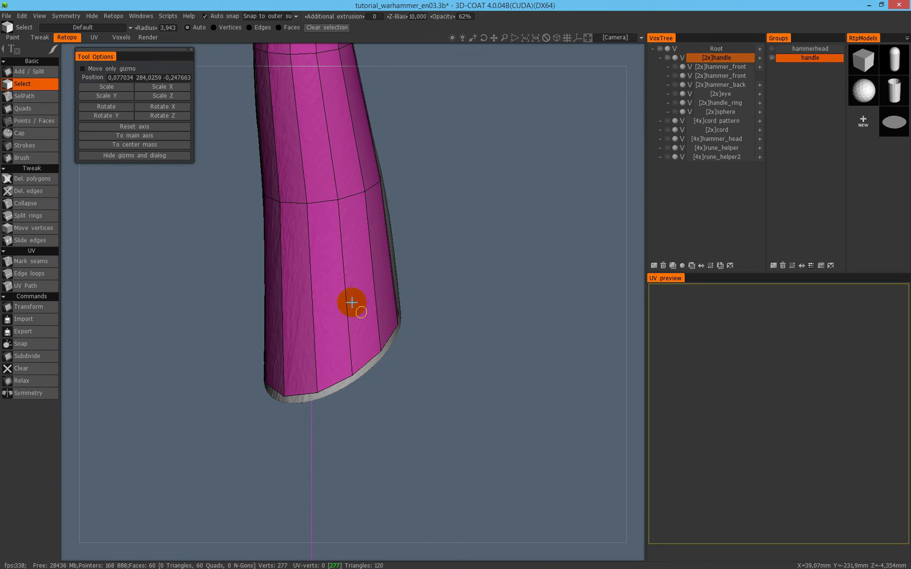
pyautogui.click(34, 83)
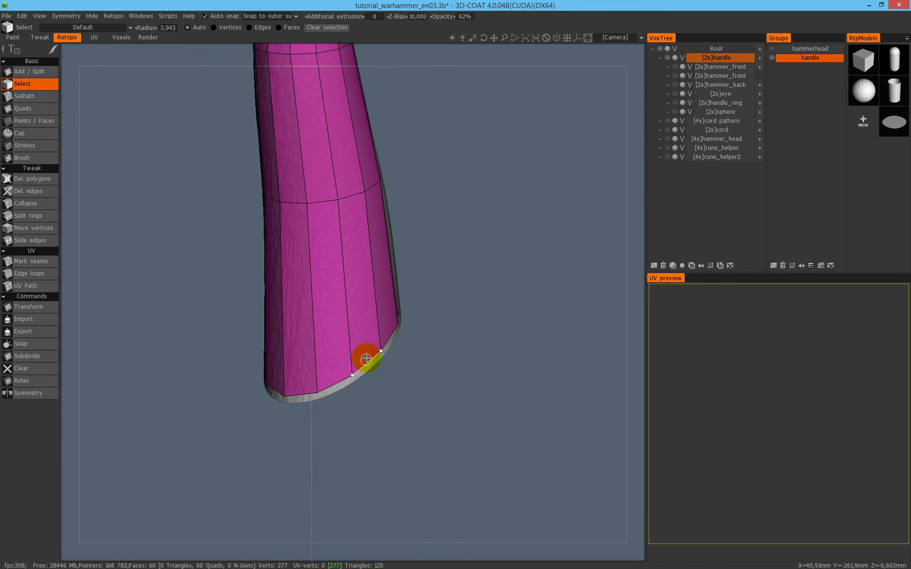
pyautogui.click(368, 363)
pyautogui.press('l')
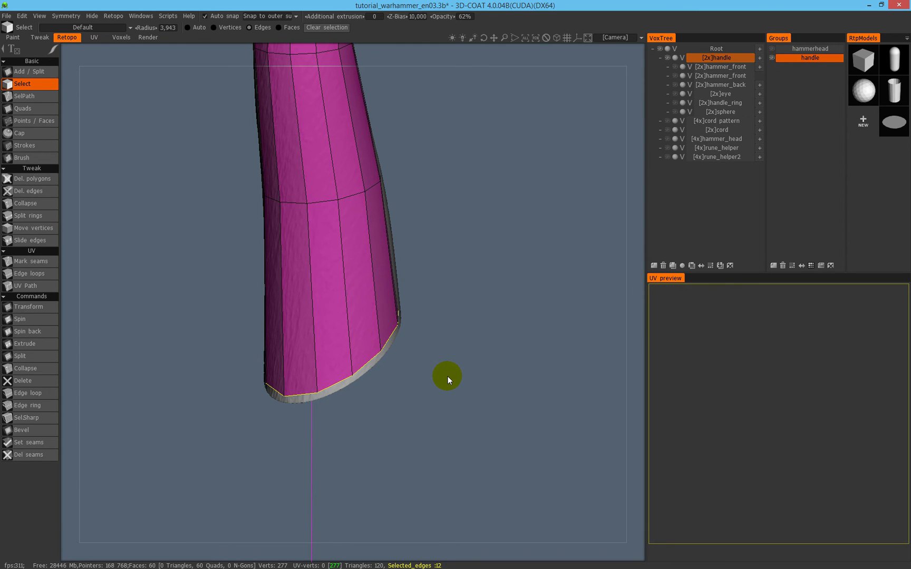
pyautogui.click(39, 311)
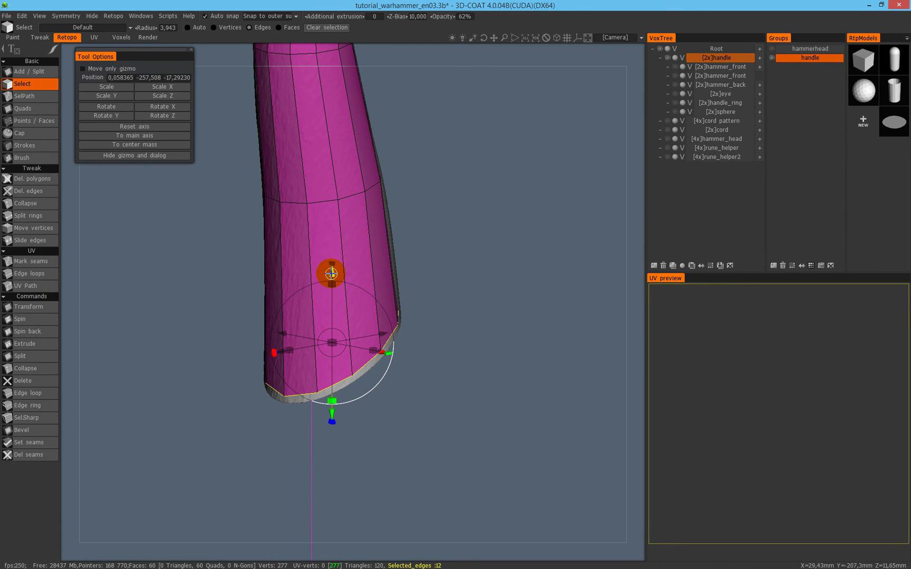
# Fine-tune the bottom end loop against the slanted rim in side view, at a height of about -262, and clear the selection.
pyautogui.press('KP_2')
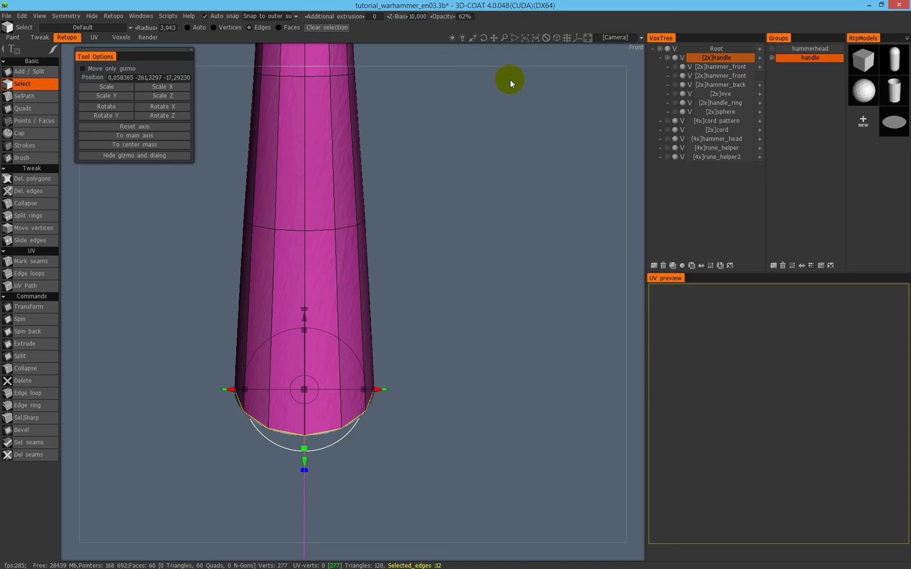
pyautogui.press('KP_4')
pyautogui.scroll(4, 414, 344)
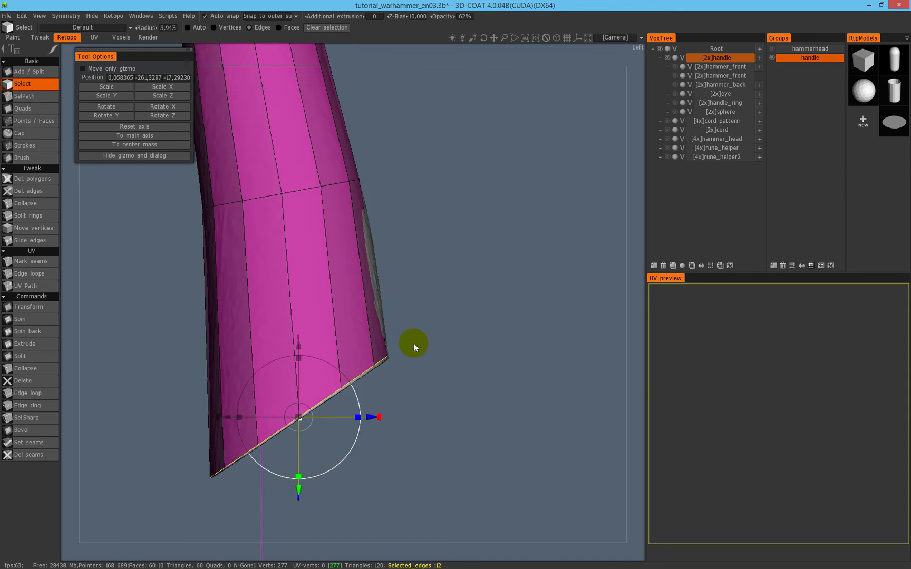
pyautogui.moveTo(278, 390); pyautogui.dragTo(279, 392)
pyautogui.scroll(-5, 401, 273)
pyautogui.moveTo(334, 286); pyautogui.dragTo(359, 414, button='middle')
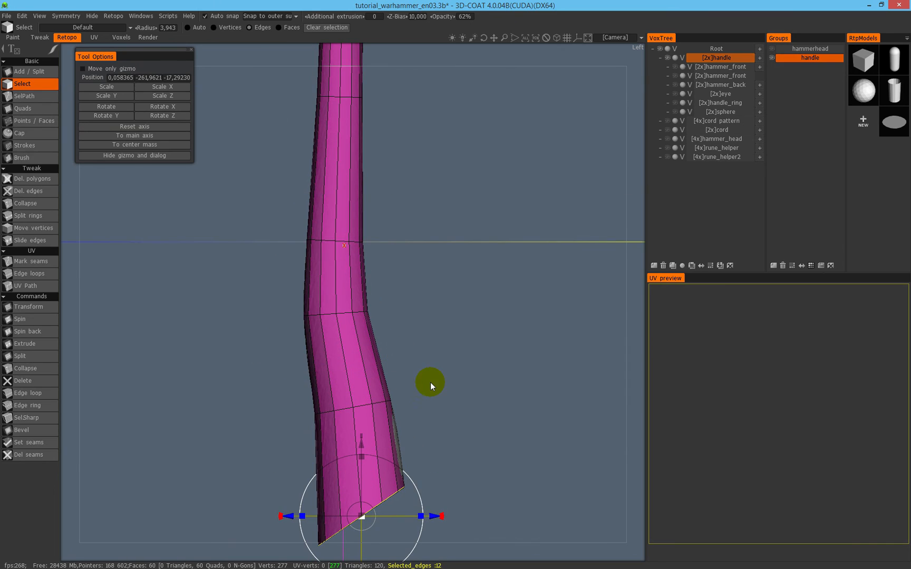
pyautogui.scroll(-3, 445, 301)
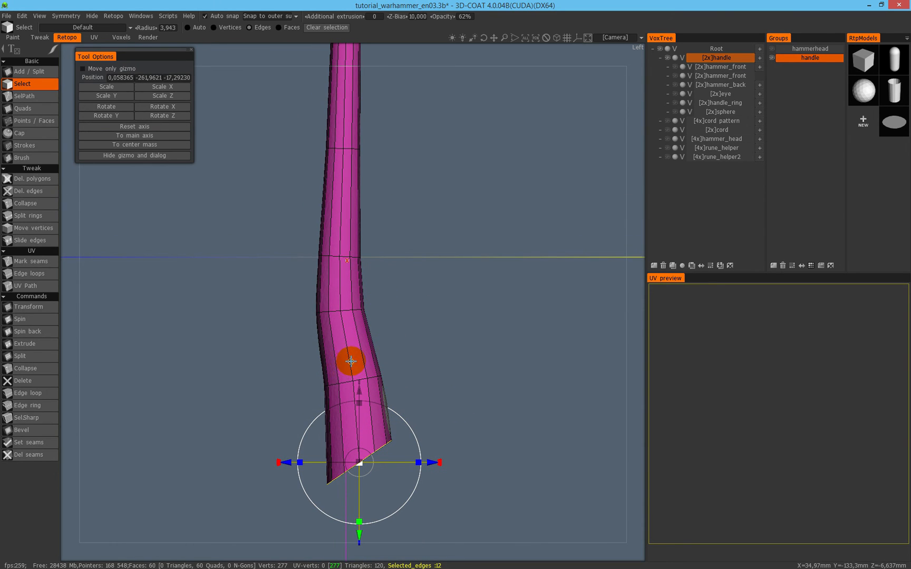
pyautogui.press('Escape')
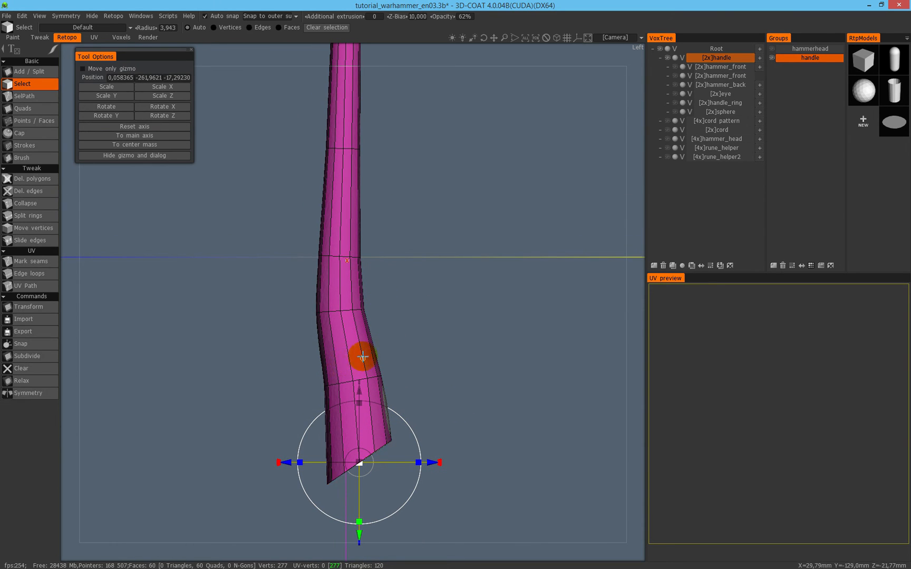
# Add one edge loop just above and one just below the handle's bend with Split rings.
pyautogui.click(30, 85)
pyautogui.scroll(-3, 427, 199)
pyautogui.scroll(4, 429, 196)
pyautogui.moveTo(403, 252); pyautogui.dragTo(378, 299)
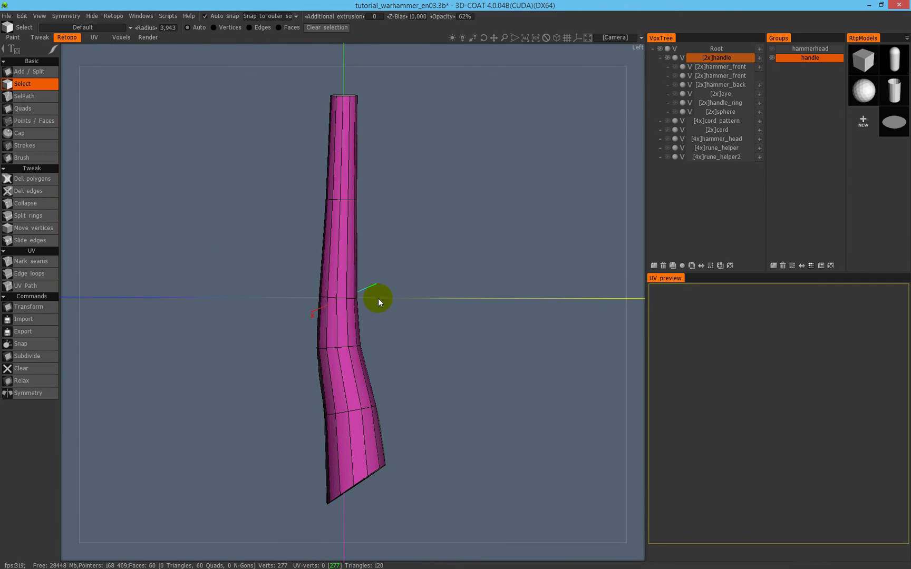
pyautogui.scroll(2, 378, 298)
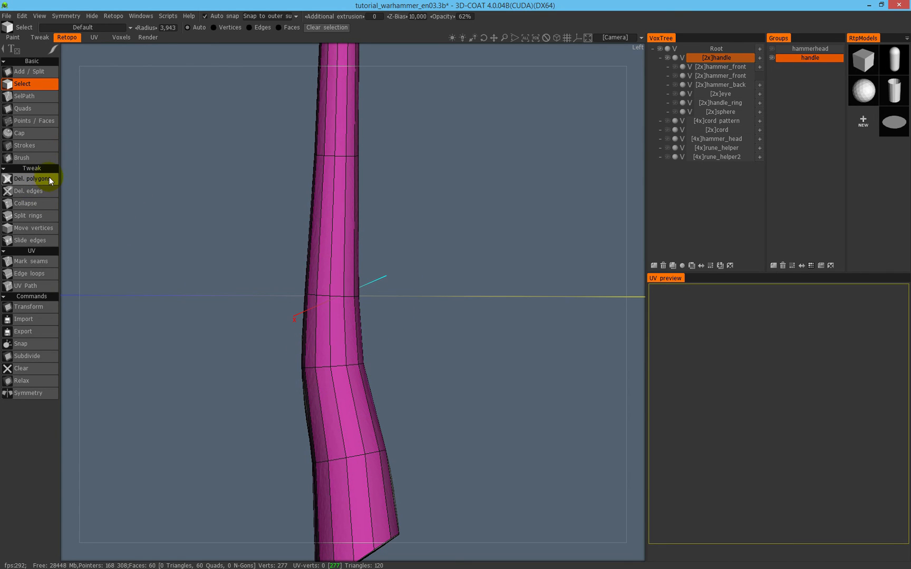
pyautogui.click(43, 218)
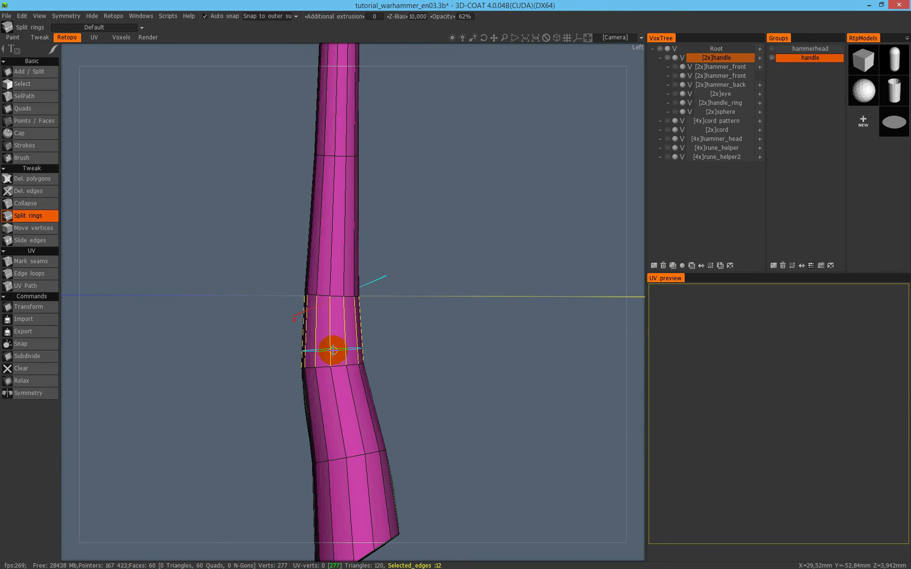
pyautogui.keyDown('alt'); pyautogui.moveTo(350, 352); pyautogui.dragTo(415, 327); pyautogui.keyUp('alt')
pyautogui.scroll(3, 415, 327)
pyautogui.moveTo(319, 396)
pyautogui.keyDown('alt'); pyautogui.mouseDown()
pyautogui.moveTo(315, 346)
pyautogui.moveTo(318, 401)
pyautogui.mouseUp(); pyautogui.keyUp('alt')
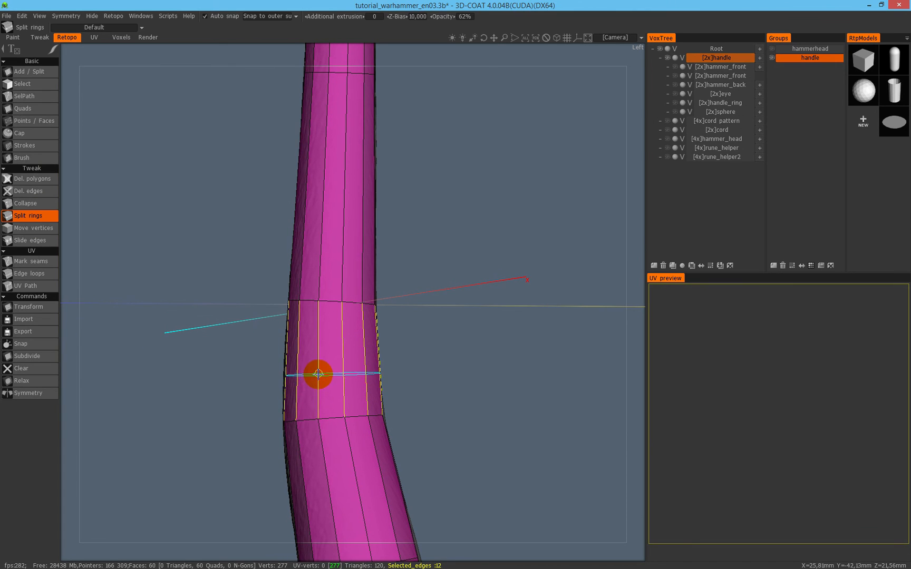
pyautogui.click(318, 375)
pyautogui.keyDown('alt'); pyautogui.moveTo(325, 375); pyautogui.dragTo(303, 344); pyautogui.keyUp('alt')
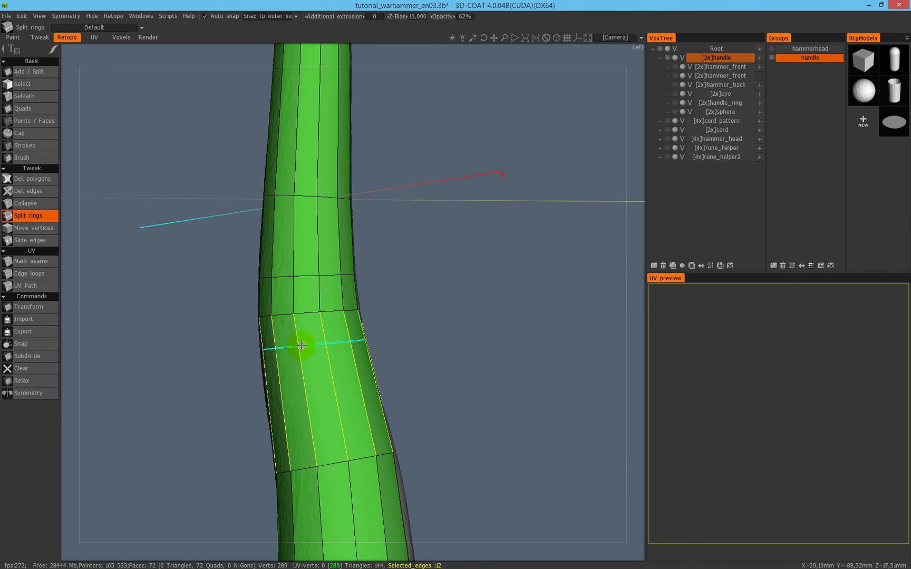
pyautogui.click(306, 351)
# Add edge loops above and below the handle's lower cross-section loop, plus one more on the lower section, with Split rings.
pyautogui.keyDown('alt'); pyautogui.moveTo(421, 290); pyautogui.dragTo(389, 321); pyautogui.keyUp('alt')
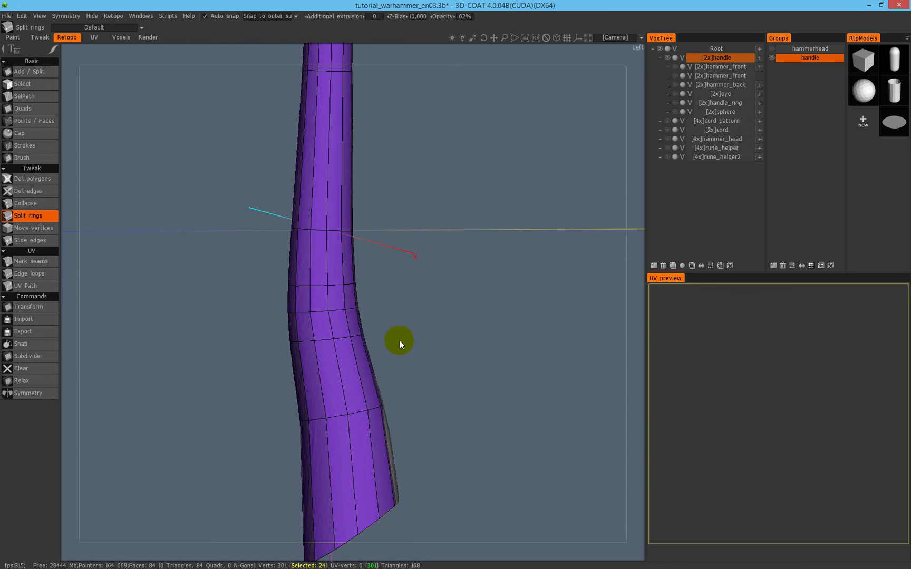
pyautogui.click(375, 433)
pyautogui.keyDown('alt'); pyautogui.moveTo(435, 296); pyautogui.dragTo(411, 219); pyautogui.keyUp('alt')
pyautogui.keyDown('alt'); pyautogui.moveTo(432, 198); pyautogui.dragTo(417, 162, button='middle'); pyautogui.keyUp('alt')
pyautogui.keyDown('alt'); pyautogui.moveTo(352, 244); pyautogui.dragTo(494, 305, button='right'); pyautogui.keyUp('alt')
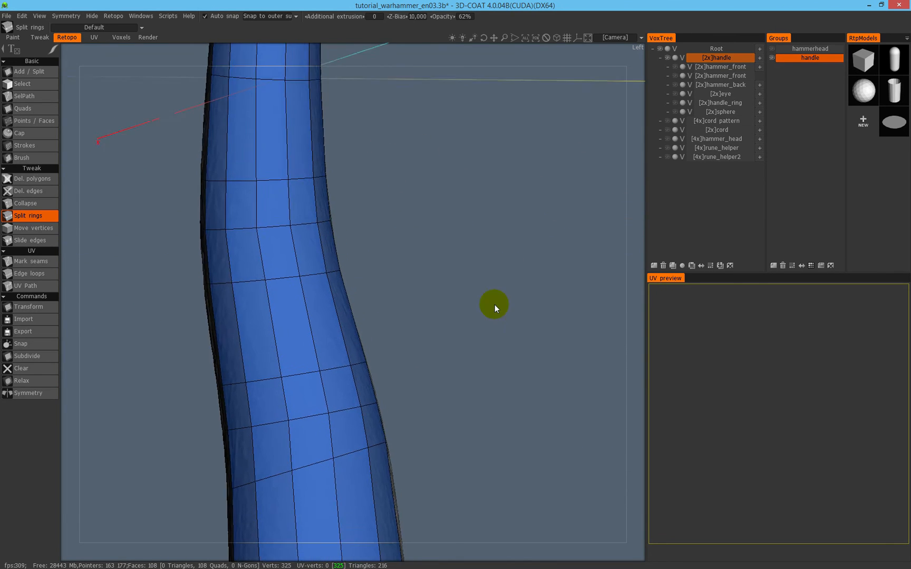
pyautogui.keyDown('alt'); pyautogui.moveTo(495, 305); pyautogui.dragTo(506, 182, button='middle'); pyautogui.keyUp('alt')
pyautogui.keyDown('alt'); pyautogui.moveTo(456, 261); pyautogui.dragTo(441, 266); pyautogui.keyUp('alt')
pyautogui.click(357, 401)
# Examine the handle's new edge loops and its open top end from several angles.
pyautogui.keyDown('alt'); pyautogui.moveTo(357, 400); pyautogui.dragTo(482, 424); pyautogui.keyUp('alt')
pyautogui.keyDown('alt'); pyautogui.moveTo(481, 424); pyautogui.dragTo(369, 289, button='right'); pyautogui.keyUp('alt')
pyautogui.keyDown('alt'); pyautogui.moveTo(370, 288); pyautogui.dragTo(360, 226); pyautogui.keyUp('alt')
pyautogui.keyDown('alt'); pyautogui.moveTo(360, 225); pyautogui.dragTo(385, 338, button='middle'); pyautogui.keyUp('alt')
pyautogui.keyDown('alt'); pyautogui.moveTo(385, 338); pyautogui.dragTo(393, 279, button='right'); pyautogui.keyUp('alt')
pyautogui.keyDown('alt'); pyautogui.moveTo(393, 279); pyautogui.dragTo(421, 235, button='middle'); pyautogui.keyUp('alt')
pyautogui.keyDown('alt'); pyautogui.moveTo(421, 236); pyautogui.dragTo(481, 178, button='right'); pyautogui.keyUp('alt')
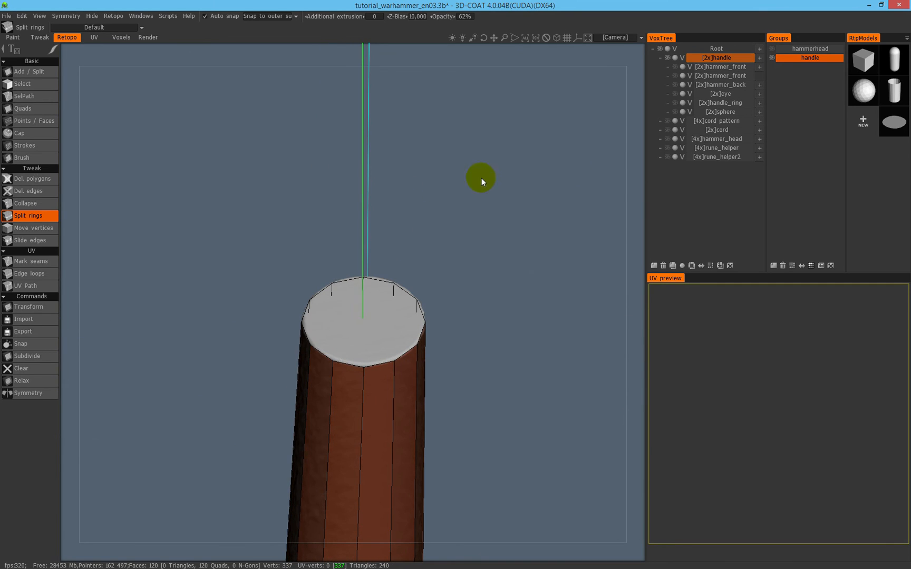
pyautogui.keyDown('alt'); pyautogui.moveTo(391, 295); pyautogui.dragTo(434, 245); pyautogui.keyUp('alt')
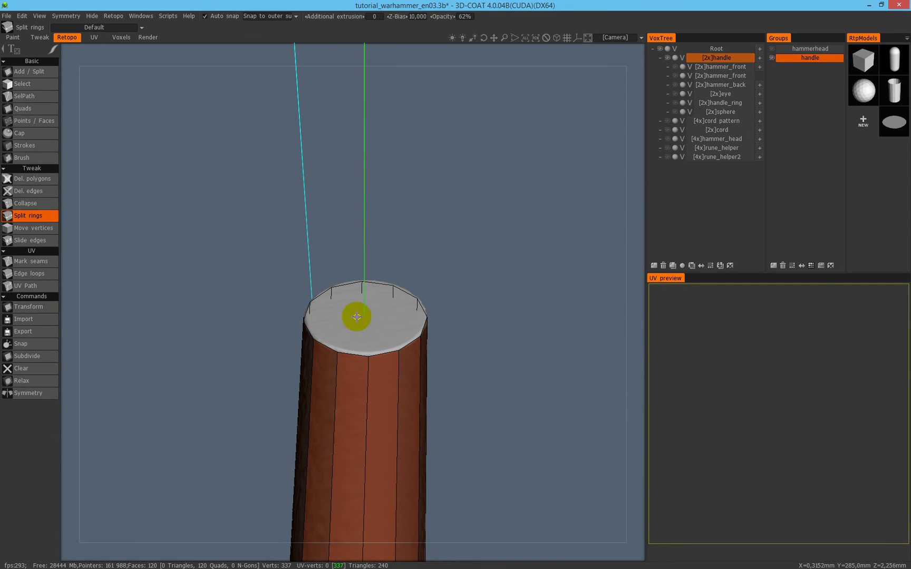
pyautogui.keyDown('alt'); pyautogui.moveTo(391, 293); pyautogui.dragTo(454, 208, button='right'); pyautogui.keyUp('alt')
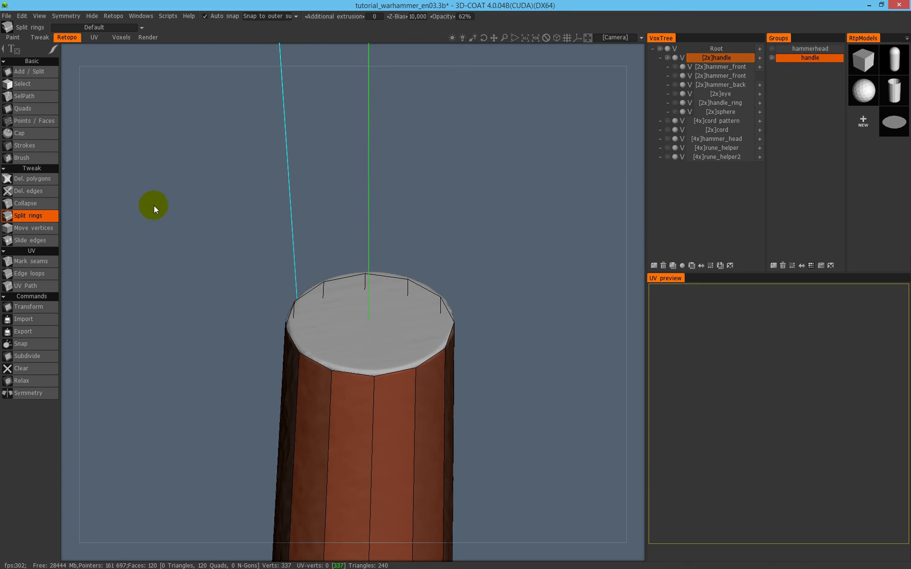
# Close the handle's open bottom end with a Cap.
pyautogui.click(31, 133)
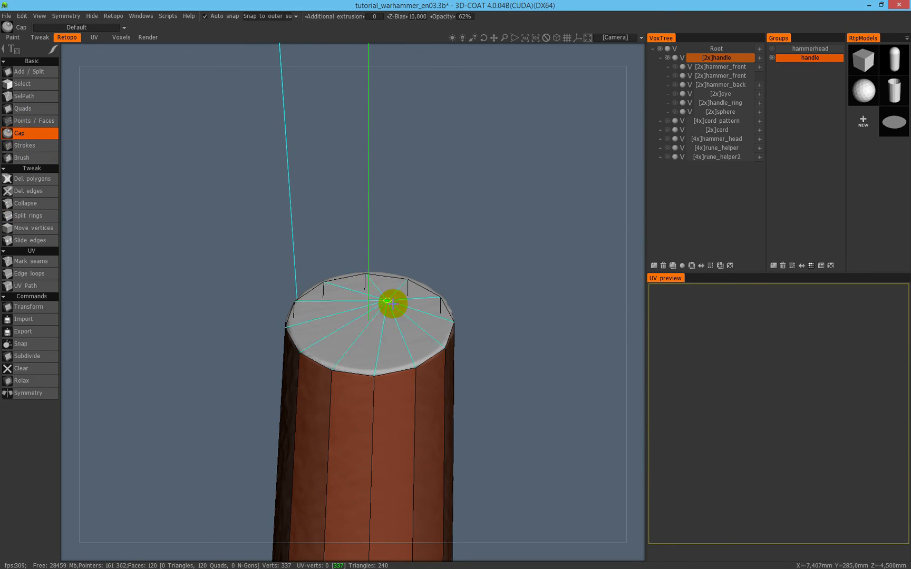
pyautogui.keyDown('alt'); pyautogui.moveTo(532, 252); pyautogui.dragTo(462, 274); pyautogui.keyUp('alt')
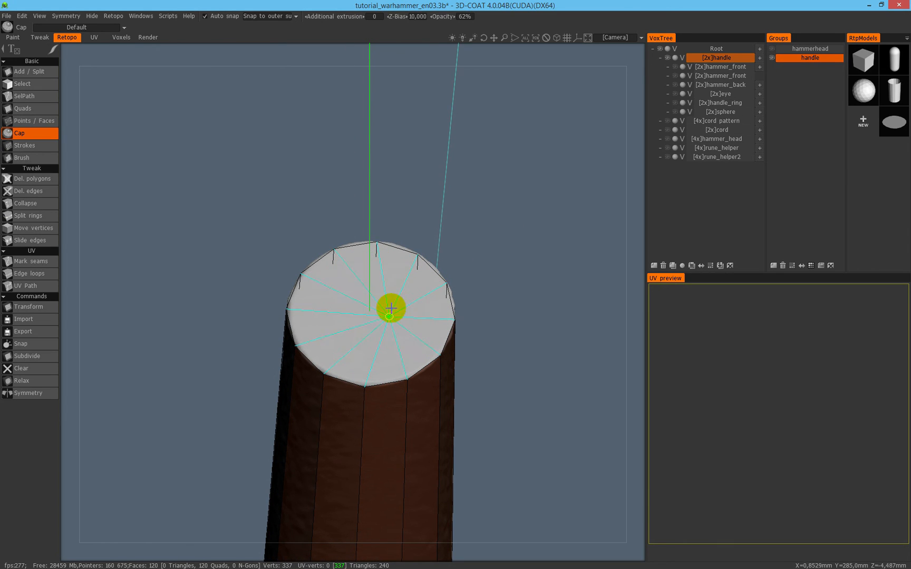
pyautogui.keyDown('alt'); pyautogui.moveTo(420, 322); pyautogui.dragTo(439, 232, button='middle'); pyautogui.keyUp('alt')
pyautogui.keyDown('alt'); pyautogui.moveTo(439, 232); pyautogui.dragTo(330, 370, button='right'); pyautogui.keyUp('alt')
pyautogui.keyDown('alt'); pyautogui.moveTo(330, 371); pyautogui.dragTo(380, 247, button='middle'); pyautogui.keyUp('alt')
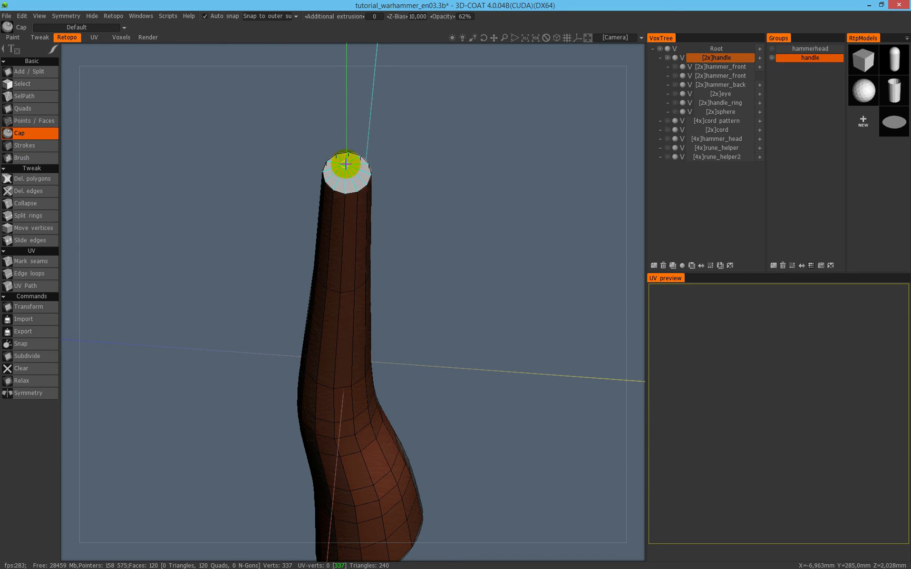
pyautogui.keyDown('alt'); pyautogui.moveTo(396, 440); pyautogui.dragTo(362, 191, button='middle'); pyautogui.keyUp('alt')
pyautogui.keyDown('alt'); pyautogui.moveTo(347, 312); pyautogui.dragTo(356, 252); pyautogui.keyUp('alt')
pyautogui.keyDown('alt'); pyautogui.moveTo(356, 252); pyautogui.dragTo(360, 342, button='middle'); pyautogui.keyUp('alt')
pyautogui.keyDown('alt'); pyautogui.moveTo(361, 342); pyautogui.dragTo(297, 275, button='right'); pyautogui.keyUp('alt')
pyautogui.keyDown('alt'); pyautogui.moveTo(354, 388); pyautogui.dragTo(362, 209); pyautogui.keyUp('alt')
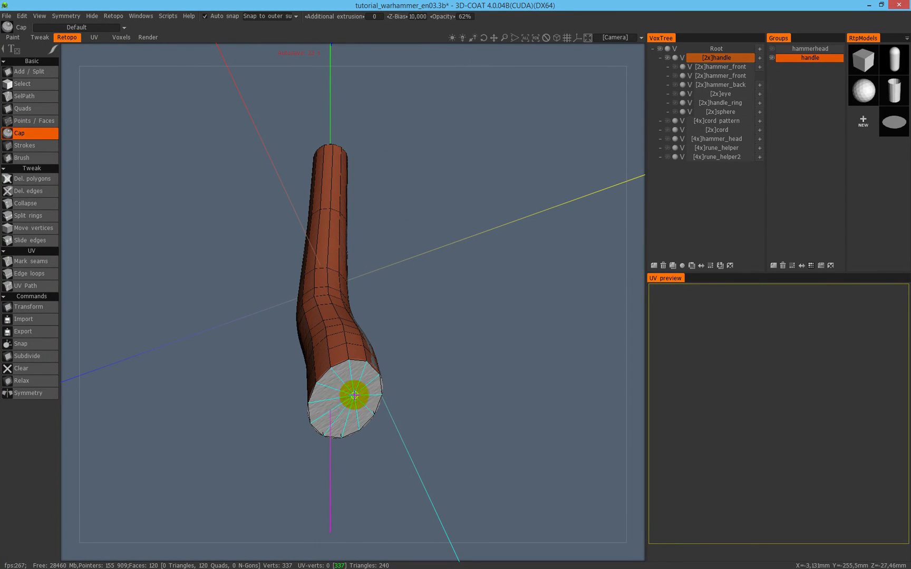
pyautogui.click(361, 380)
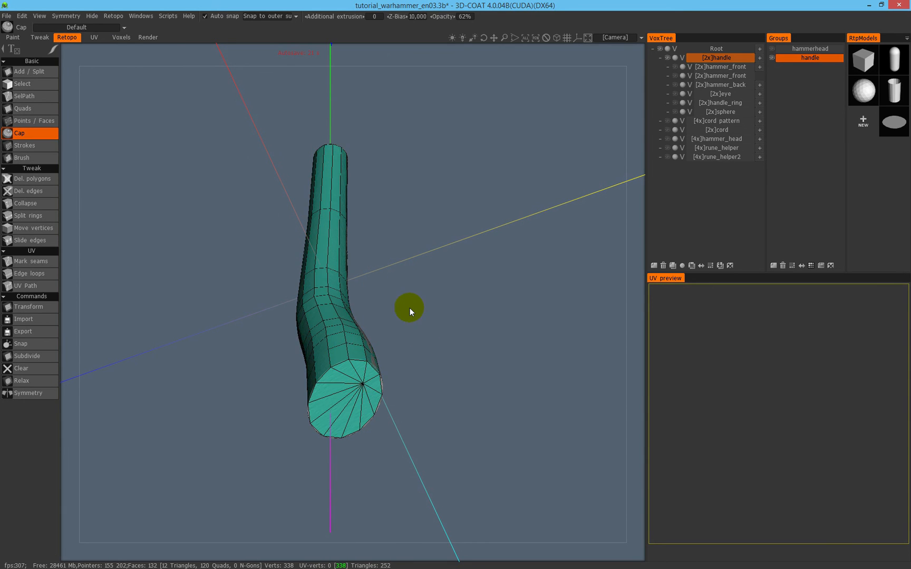
# Close the handle's open top end with a Cap of triangles.
pyautogui.keyDown('alt'); pyautogui.moveTo(409, 305); pyautogui.dragTo(390, 288); pyautogui.keyUp('alt')
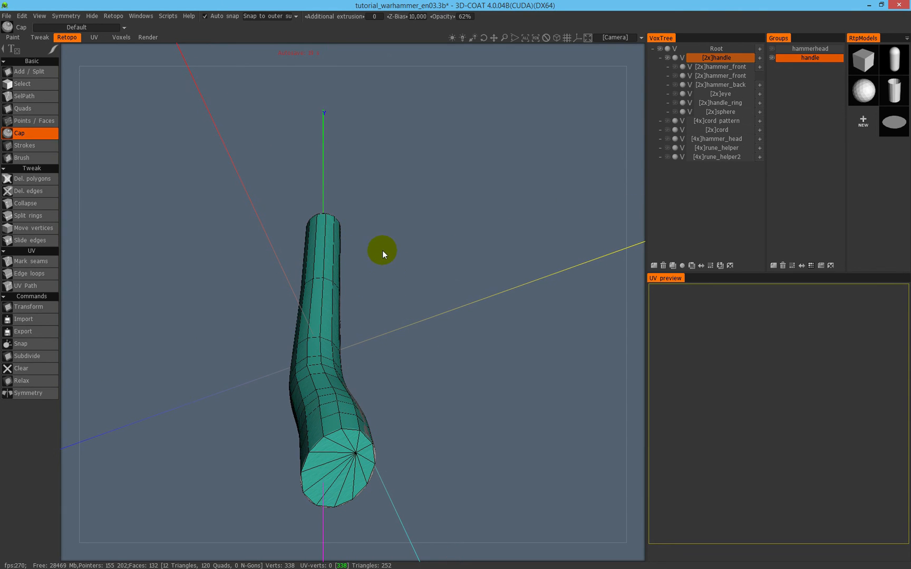
pyautogui.keyDown('alt'); pyautogui.moveTo(420, 195); pyautogui.dragTo(432, 321); pyautogui.keyUp('alt')
pyautogui.keyDown('alt'); pyautogui.moveTo(432, 317); pyautogui.dragTo(427, 467, button='middle'); pyautogui.keyUp('alt')
pyautogui.keyDown('alt'); pyautogui.moveTo(456, 222); pyautogui.dragTo(514, 171, button='right'); pyautogui.keyUp('alt')
pyautogui.keyDown('alt'); pyautogui.moveTo(437, 185); pyautogui.dragTo(425, 279, button='middle'); pyautogui.keyUp('alt')
pyautogui.keyDown('alt'); pyautogui.moveTo(424, 278); pyautogui.dragTo(344, 271); pyautogui.keyUp('alt')
pyautogui.click(330, 401)
# Select the centre vertex of the handle's top cap in vertex mode and Relax it toward the middle.
pyautogui.moveTo(413, 352); pyautogui.dragTo(487, 280, button='right')
pyautogui.moveTo(486, 280); pyautogui.dragTo(510, 151, button='middle')
pyautogui.moveTo(320, 361); pyautogui.dragTo(346, 295, button='middle')
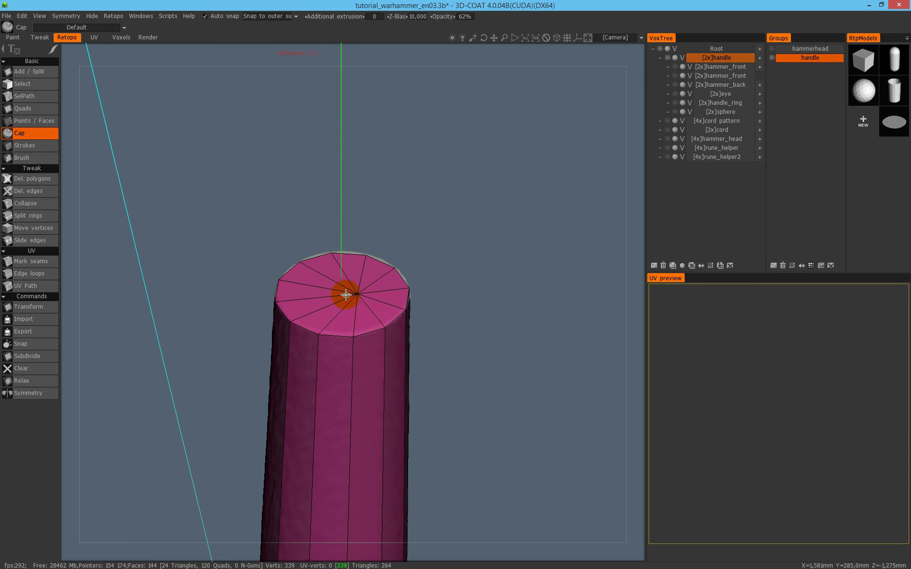
pyautogui.click(31, 84)
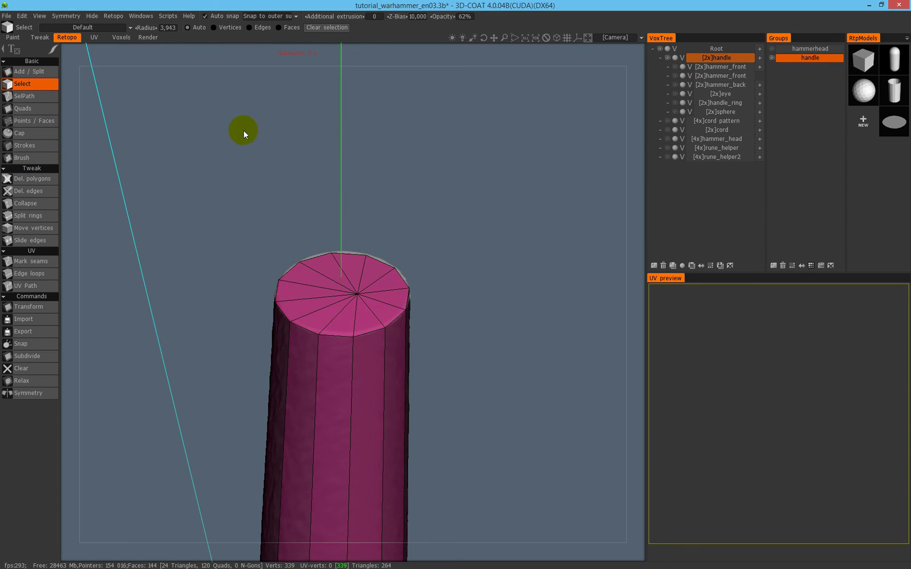
pyautogui.click(213, 27)
pyautogui.click(357, 295)
pyautogui.moveTo(425, 228); pyautogui.dragTo(464, 246, button='middle')
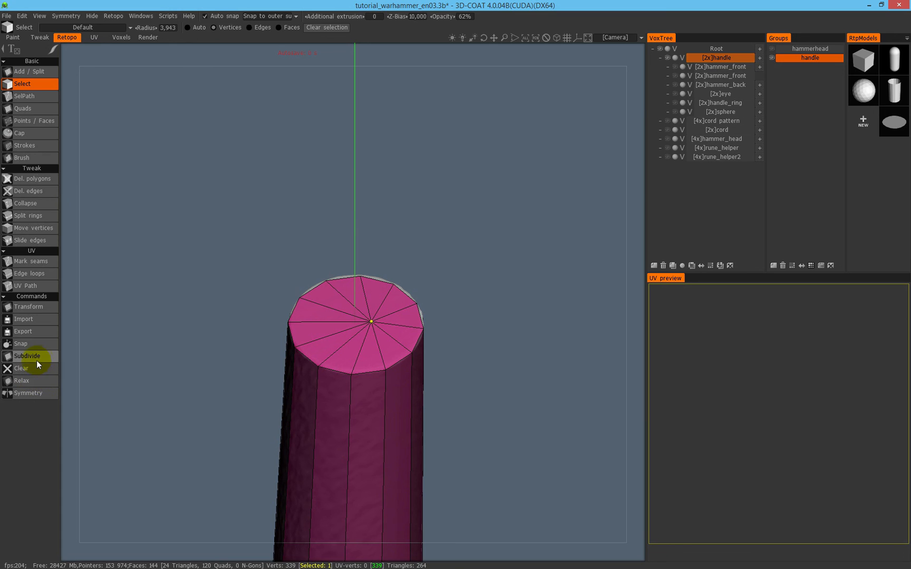
pyautogui.click(37, 382)
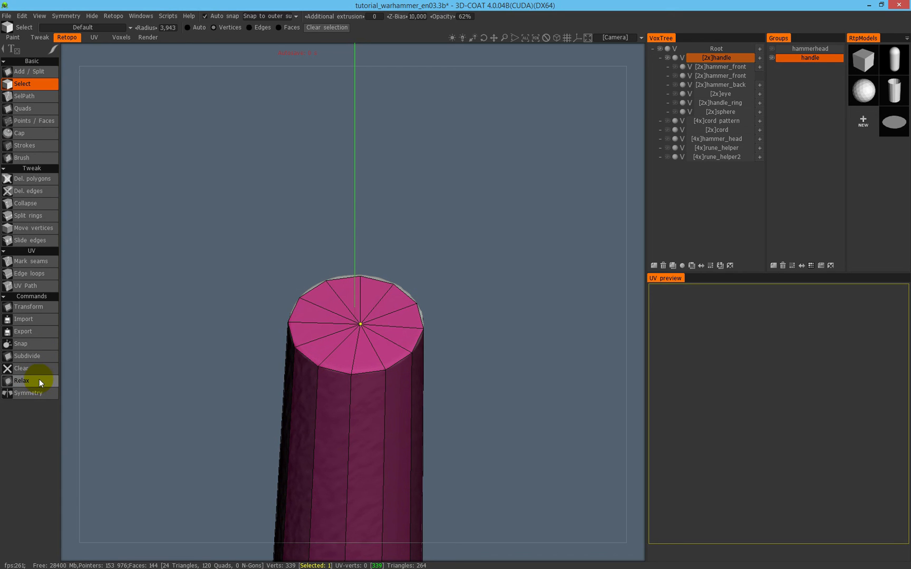
pyautogui.click(42, 376)
# Relax the top cap's selected vertex further until it sits at the centre of the cap, and clear the selection.
pyautogui.moveTo(426, 289); pyautogui.dragTo(440, 324, button='middle')
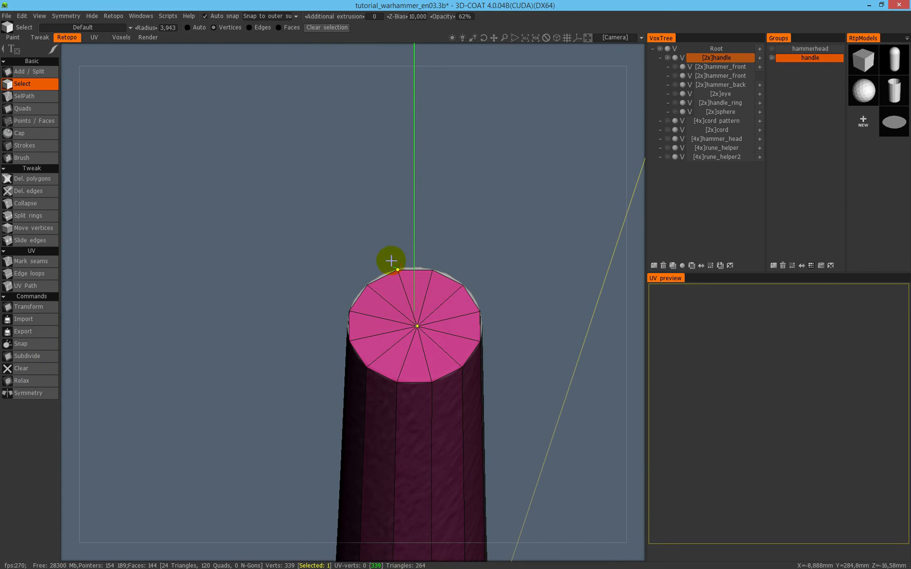
pyautogui.scroll(3, 401, 247)
pyautogui.moveTo(413, 230); pyautogui.dragTo(294, 350, button='middle')
pyautogui.click(35, 380)
pyautogui.click(39, 381)
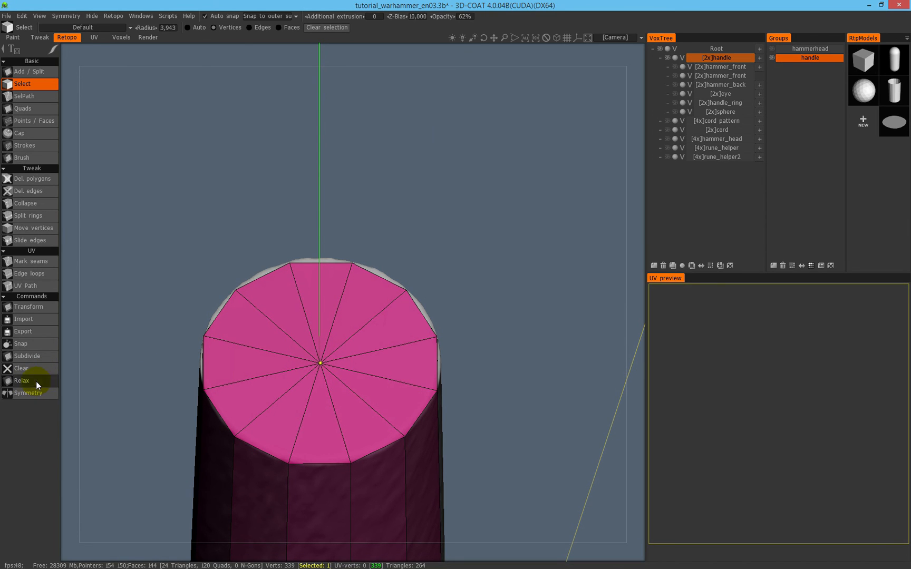
pyautogui.scroll(-3, 360, 276)
pyautogui.moveTo(348, 364); pyautogui.dragTo(321, 203, button='middle')
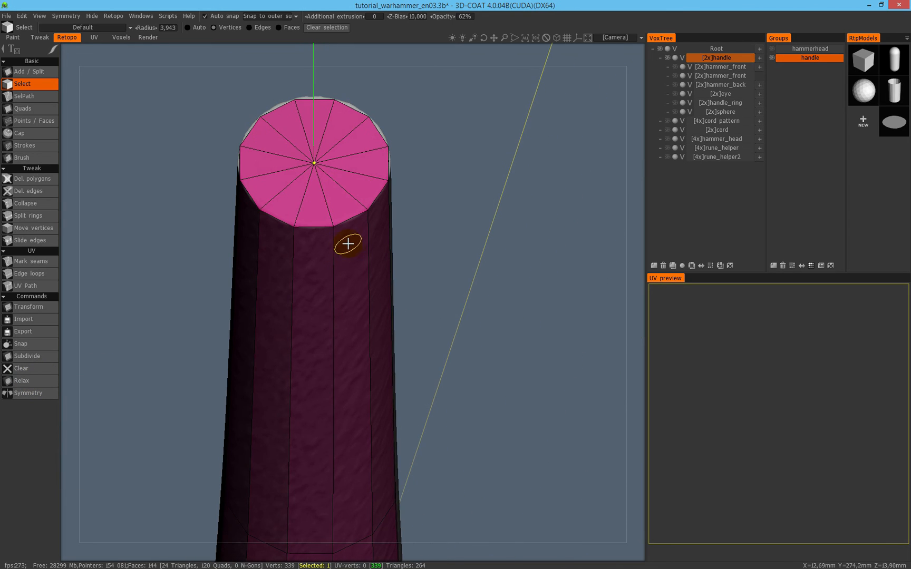
pyautogui.press('Escape')
pyautogui.moveTo(374, 297); pyautogui.dragTo(325, 337, button='right')
pyautogui.moveTo(325, 337); pyautogui.dragTo(403, 175, button='middle')
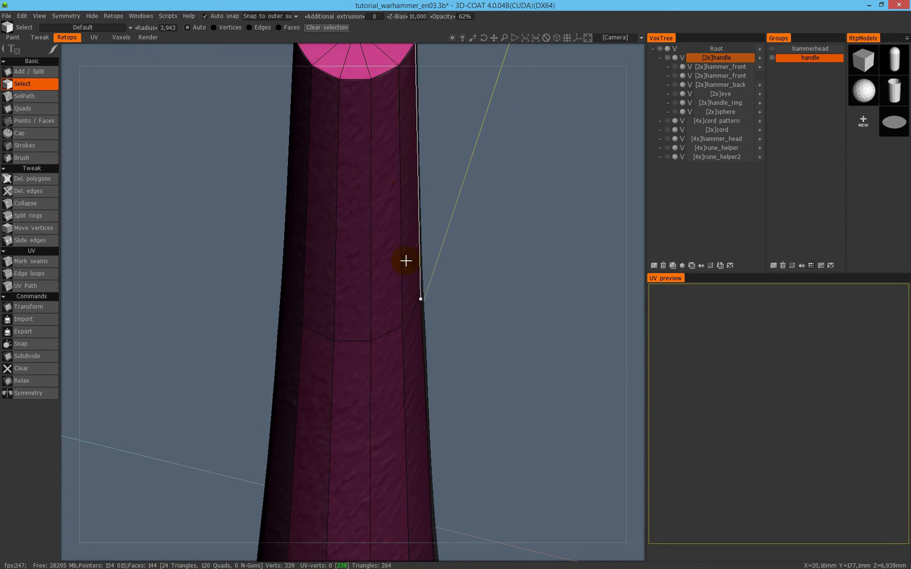
# Select the centre vertex of the handle's bottom cap in vertex mode and Relax it to the middle of the cap.
pyautogui.moveTo(402, 175); pyautogui.dragTo(382, 336, button='right')
pyautogui.moveTo(382, 336); pyautogui.dragTo(365, 325, button='middle')
pyautogui.scroll(6, 340, 278)
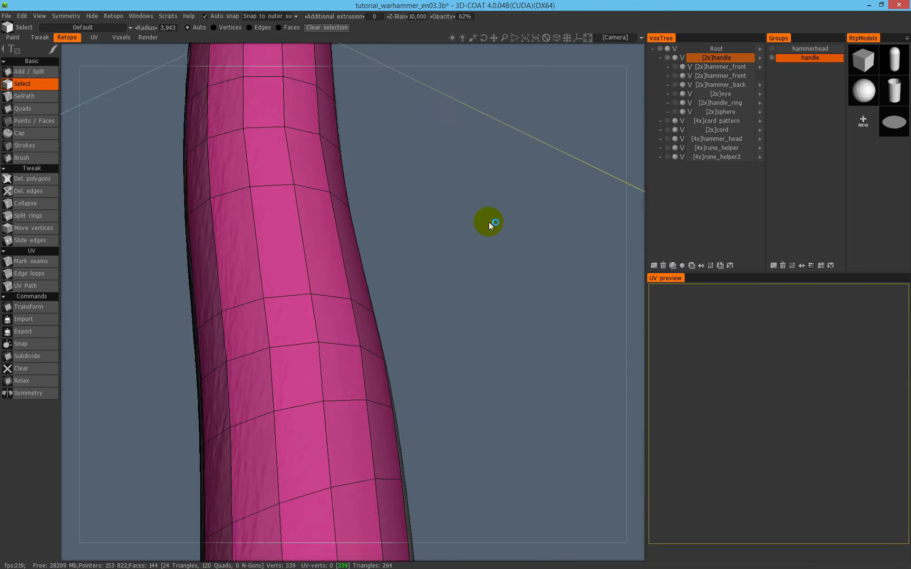
pyautogui.moveTo(401, 271); pyautogui.dragTo(342, 240)
pyautogui.click(385, 415)
pyautogui.click(29, 381)
pyautogui.click(29, 381)
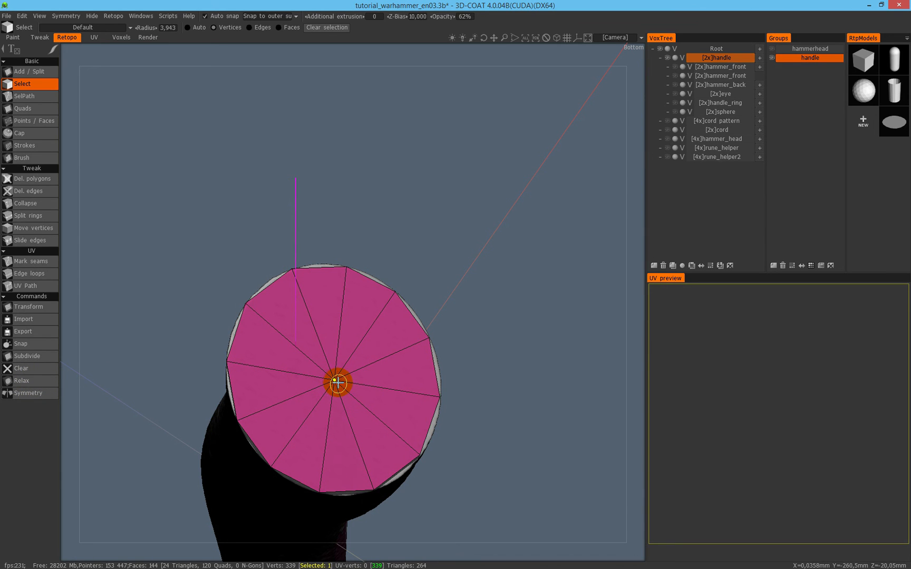
pyautogui.keyDown('alt'); pyautogui.moveTo(339, 370); pyautogui.dragTo(350, 385); pyautogui.keyUp('alt')
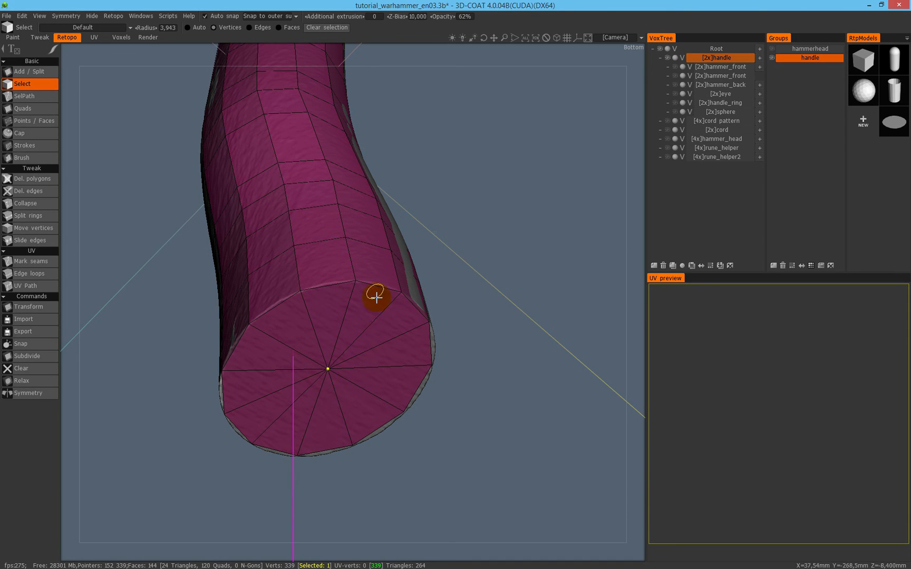
pyautogui.click(44, 382)
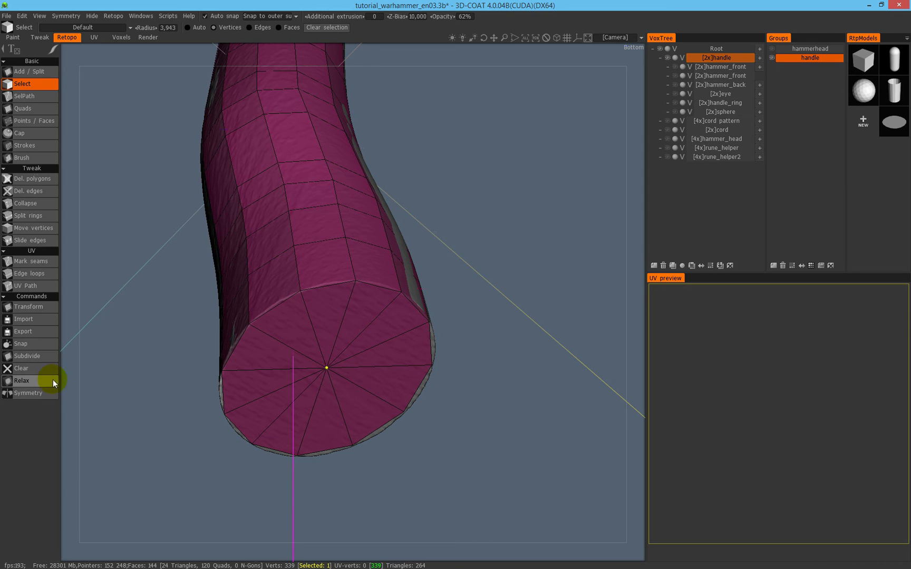
# Select all ten edges of the centre line running down the front of the handle in edge mode.
pyautogui.moveTo(127, 347); pyautogui.dragTo(408, 289)
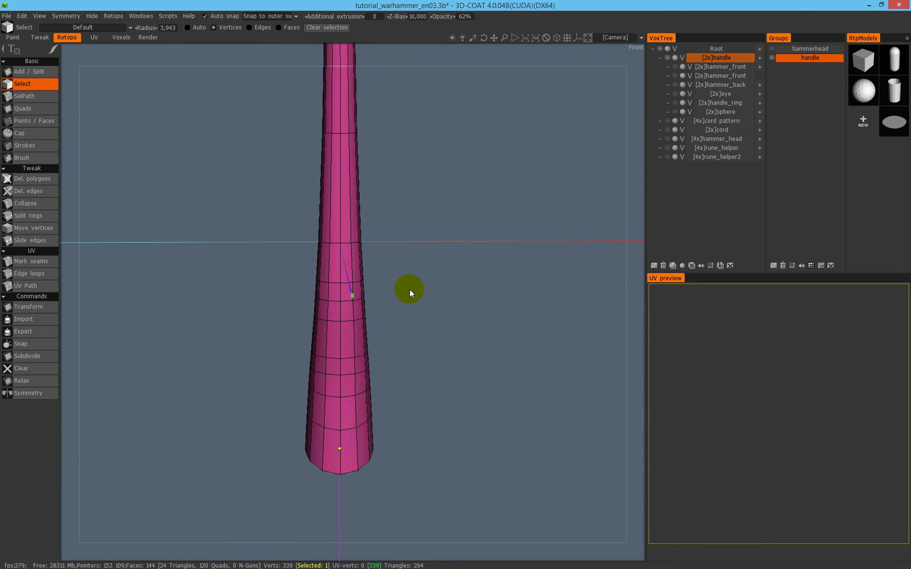
pyautogui.moveTo(470, 225); pyautogui.dragTo(353, 102)
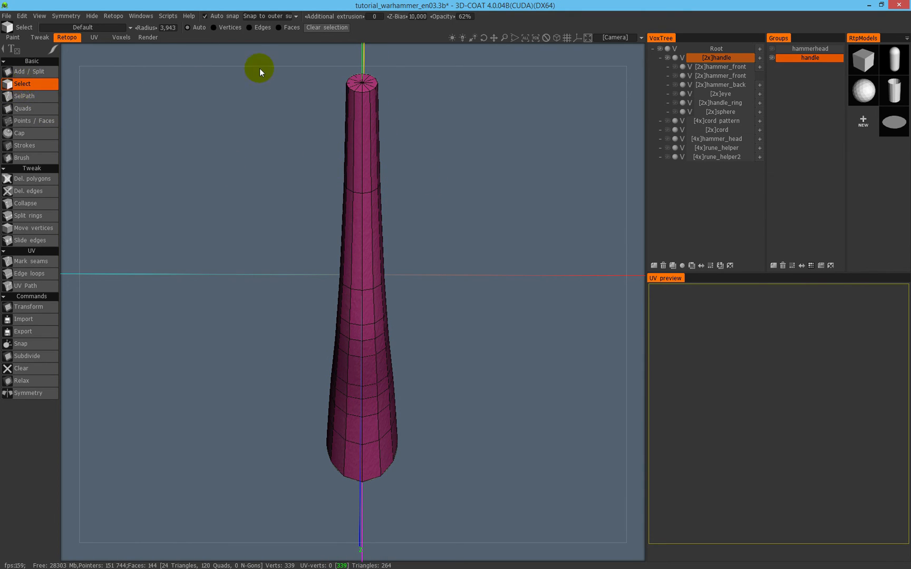
pyautogui.click(251, 28)
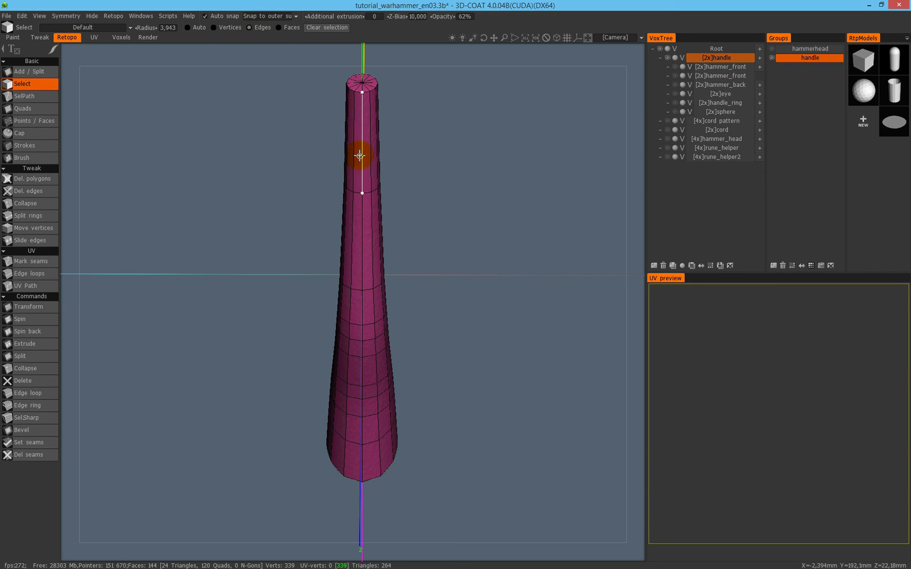
pyautogui.click(362, 246)
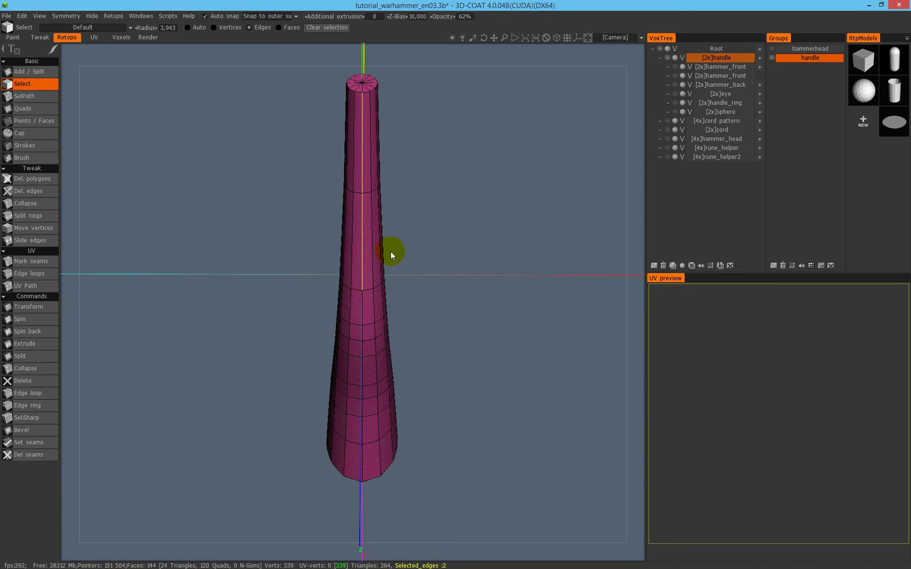
pyautogui.click(362, 309)
pyautogui.click(362, 337)
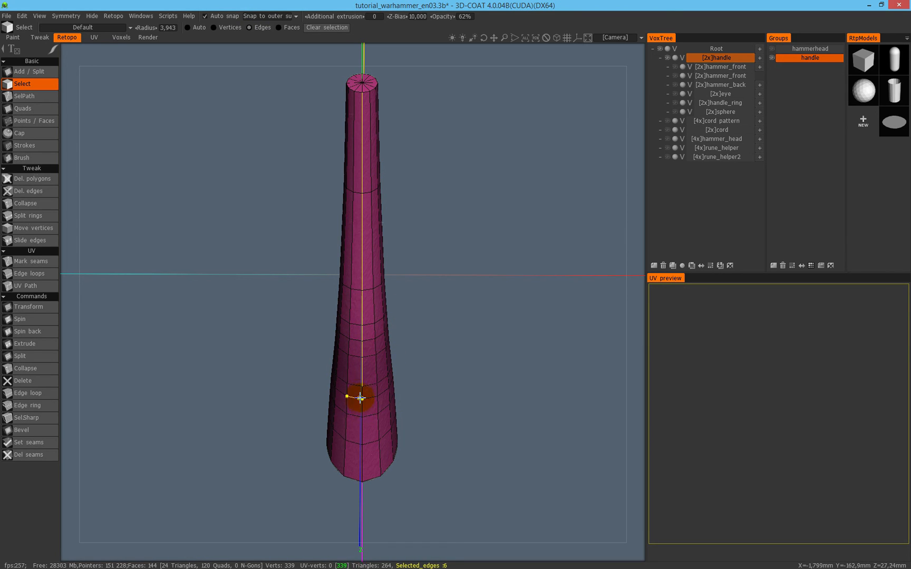
pyautogui.click(363, 394)
pyautogui.click(363, 408)
pyautogui.click(363, 434)
pyautogui.click(362, 462)
pyautogui.keyDown('alt'); pyautogui.moveTo(362, 462); pyautogui.dragTo(334, 334); pyautogui.keyUp('alt')
pyautogui.keyDown('alt'); pyautogui.moveTo(385, 361); pyautogui.dragTo(410, 256); pyautogui.keyUp('alt')
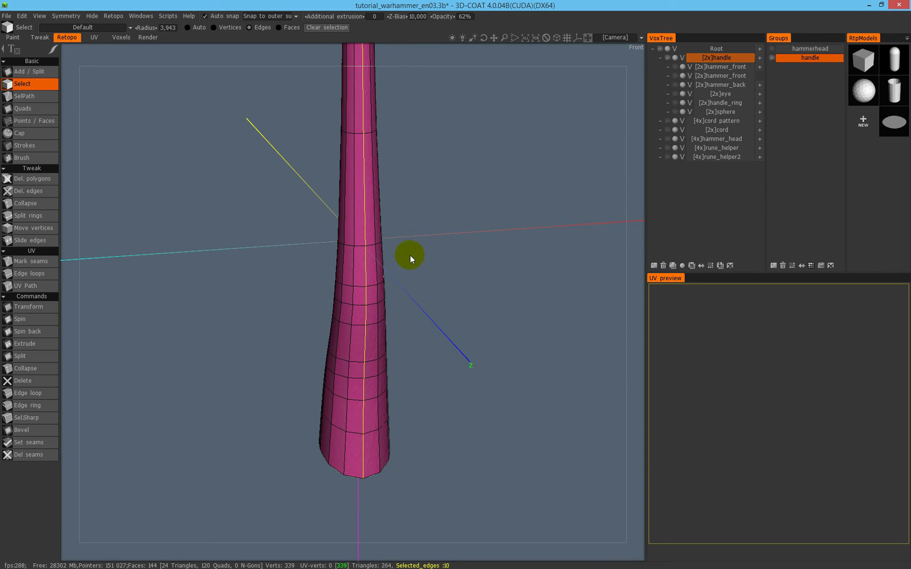
# Transform the selected front centre line to an X position of 0 and clear the selection.
pyautogui.click(37, 308)
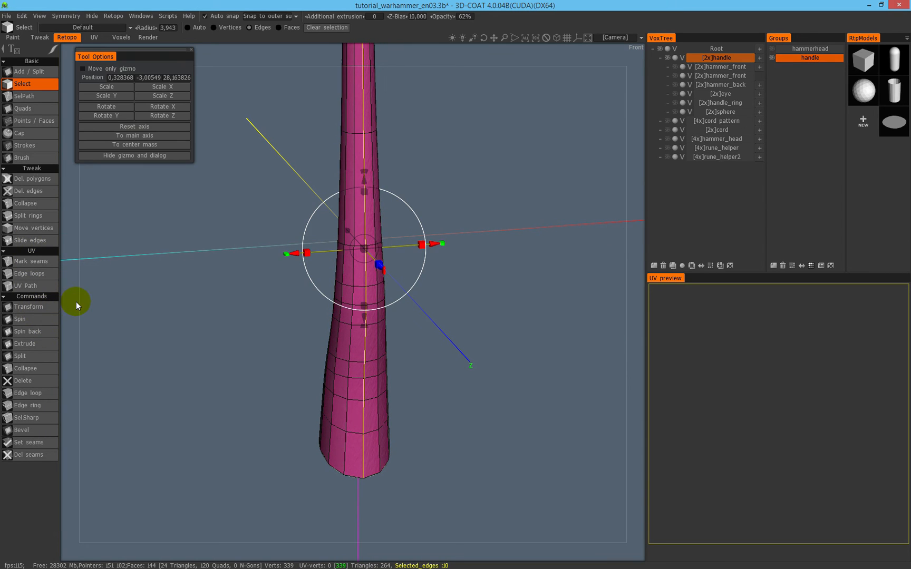
pyautogui.keyDown('alt'); pyautogui.moveTo(534, 226); pyautogui.dragTo(383, 181); pyautogui.keyUp('alt')
pyautogui.keyDown('alt'); pyautogui.moveTo(384, 332); pyautogui.dragTo(448, 275); pyautogui.keyUp('alt')
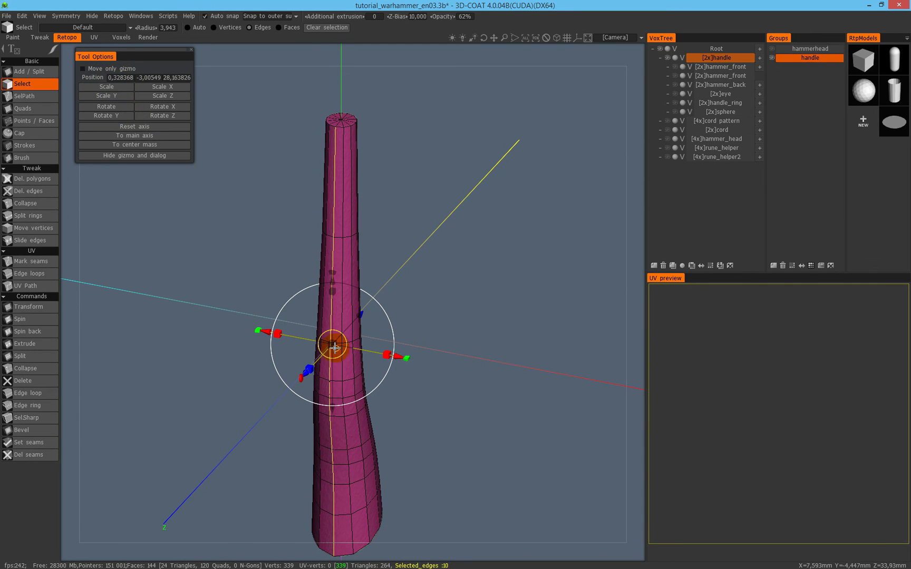
pyautogui.click(119, 78)
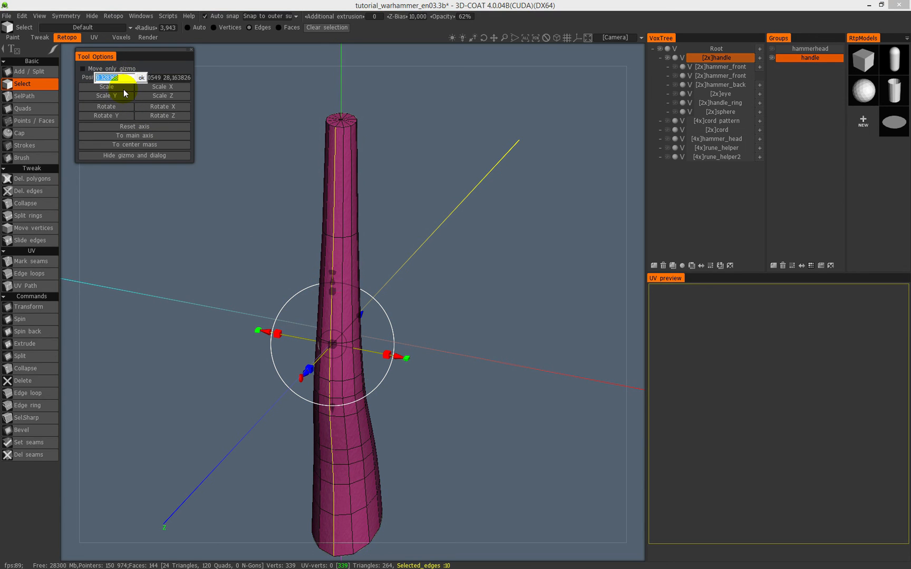
pyautogui.write('0')
pyautogui.press('Return')
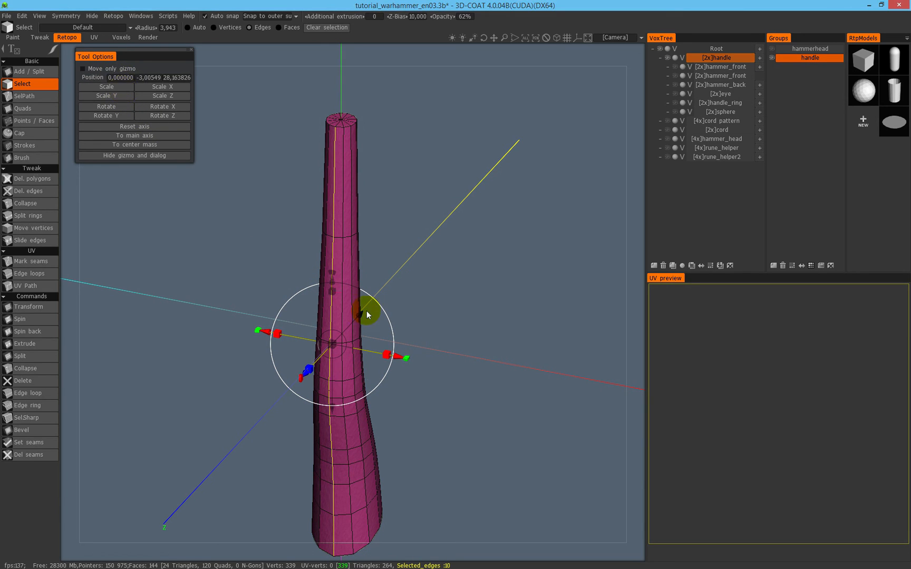
pyautogui.moveTo(411, 240); pyautogui.dragTo(421, 183)
pyautogui.press('Escape')
# Select the full centre line of edges down the back of the handle, from the top rim to the bottom.
pyautogui.click(26, 85)
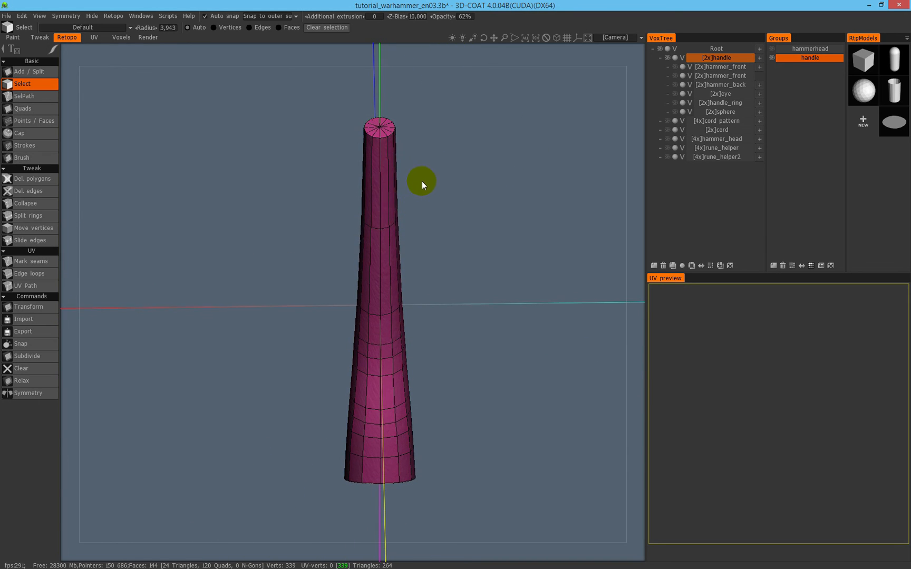
pyautogui.click(389, 186)
pyautogui.click(382, 254)
pyautogui.click(381, 337)
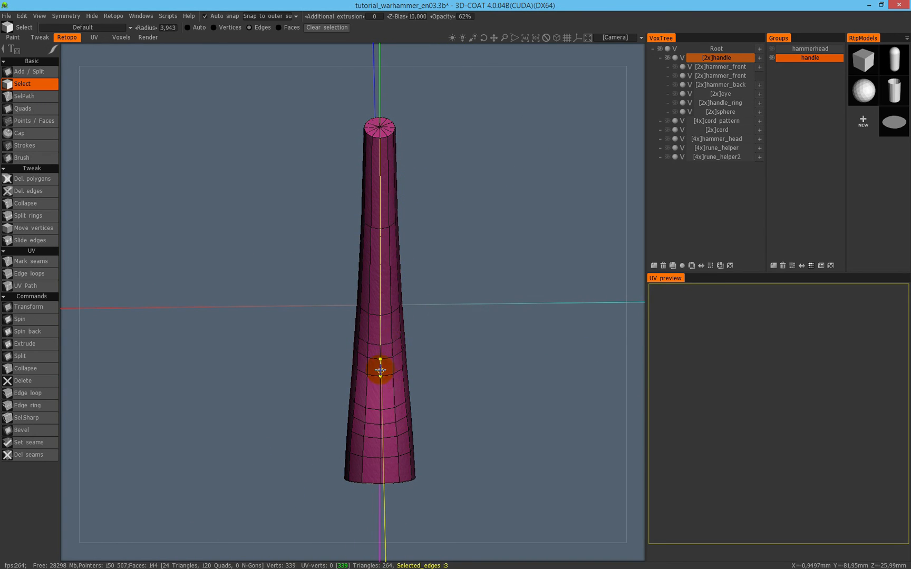
pyautogui.click(382, 416)
pyautogui.click(381, 449)
pyautogui.click(379, 471)
# Align the back centre line with the symmetry plane by transforming its X position to 0, and deselect it.
pyautogui.click(31, 306)
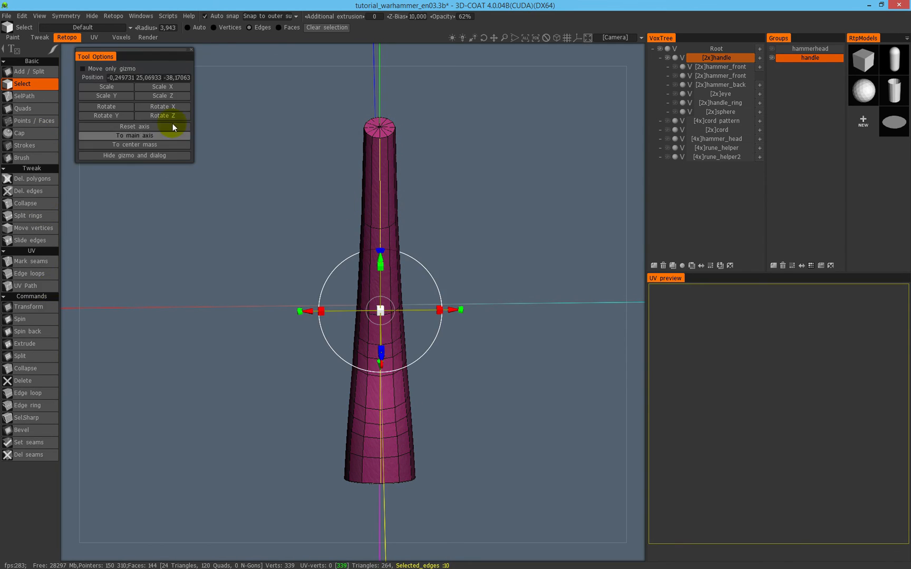
pyautogui.click(115, 77)
pyautogui.write('0')
pyautogui.press('Return')
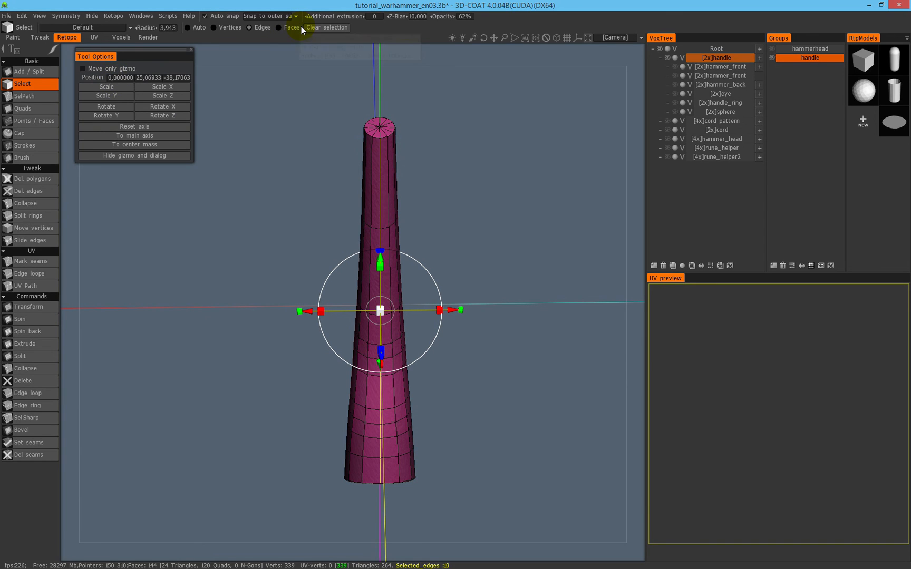
pyautogui.click(44, 85)
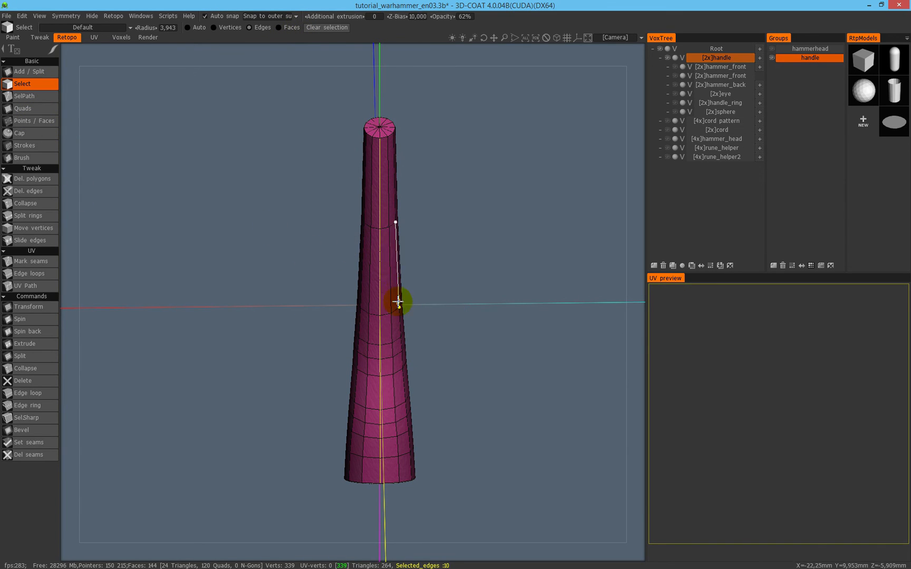
pyautogui.press('Escape')
# Show the hammerhead group temporarily to examine how the handle's top end fits in it, and hide the group again.
pyautogui.moveTo(445, 210); pyautogui.dragTo(546, 178)
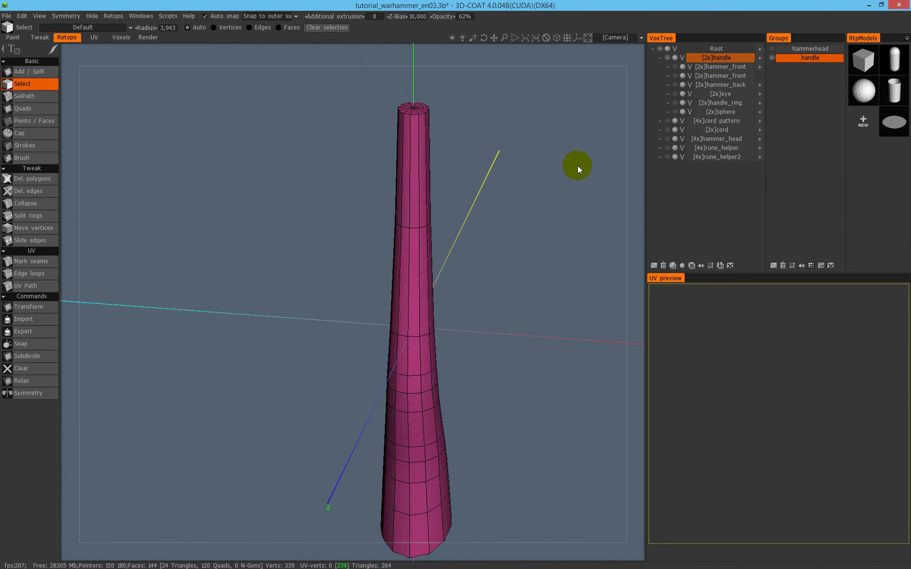
pyautogui.press('KP_2')
pyautogui.moveTo(412, 367); pyautogui.dragTo(417, 237, button='middle')
pyautogui.moveTo(417, 237); pyautogui.dragTo(375, 241, button='right')
pyautogui.moveTo(417, 311); pyautogui.dragTo(329, 343)
pyautogui.click(801, 58)
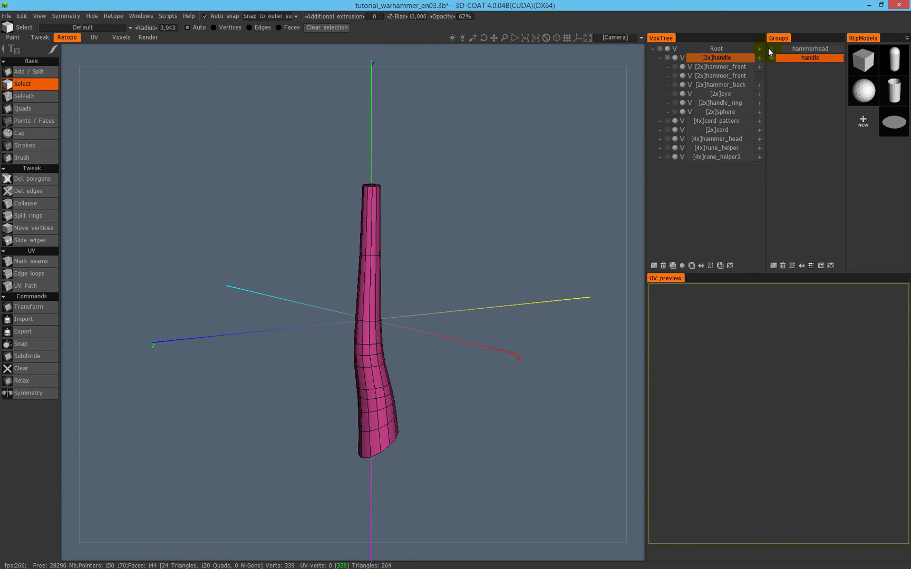
pyautogui.click(772, 49)
pyautogui.moveTo(369, 275); pyautogui.dragTo(396, 261)
pyautogui.moveTo(453, 222); pyautogui.dragTo(551, 156, button='right')
pyautogui.moveTo(425, 150); pyautogui.dragTo(364, 380, button='middle')
pyautogui.moveTo(364, 380); pyautogui.dragTo(447, 203, button='right')
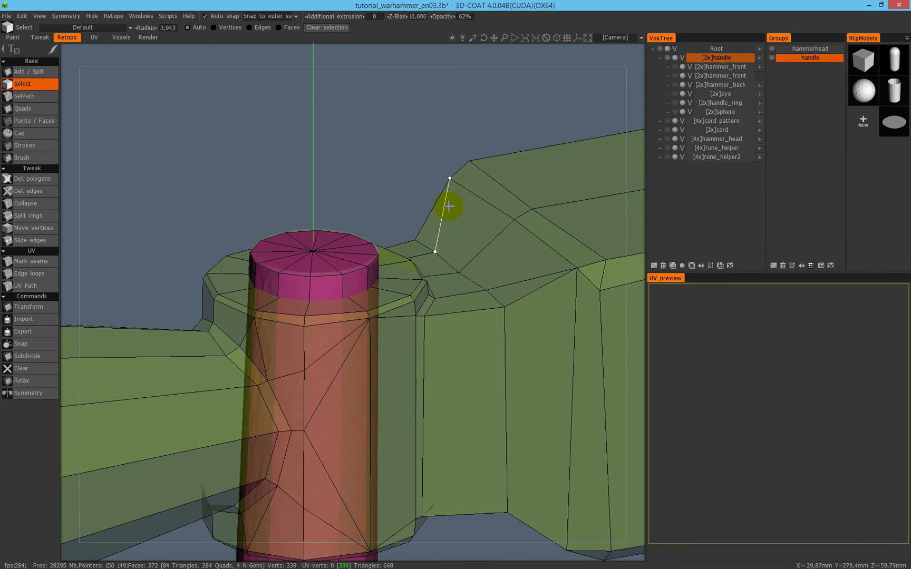
pyautogui.click(772, 48)
# Select the edge loop around the rim of the handle's top cap in edge mode.
pyautogui.moveTo(326, 278); pyautogui.dragTo(387, 162)
pyautogui.press('KP_2')
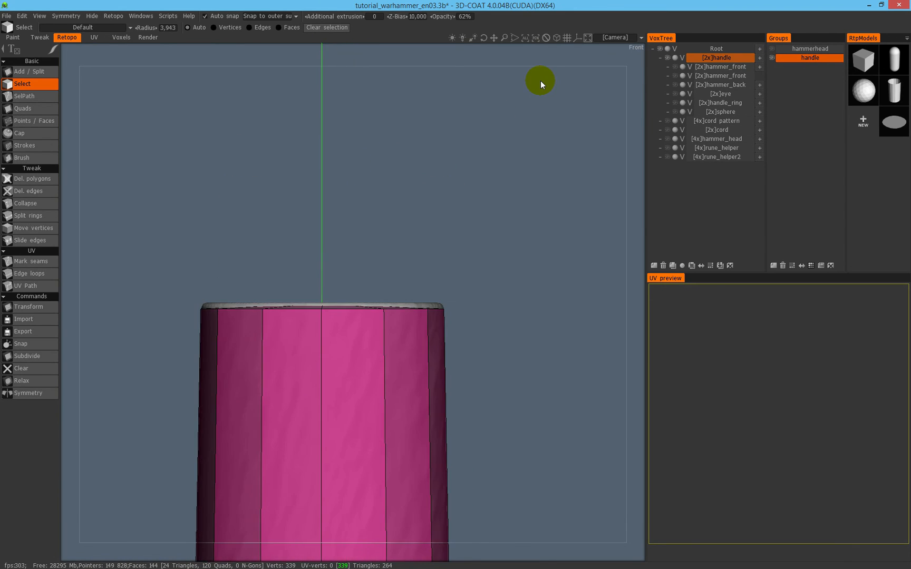
pyautogui.moveTo(84, 170); pyautogui.dragTo(174, 149)
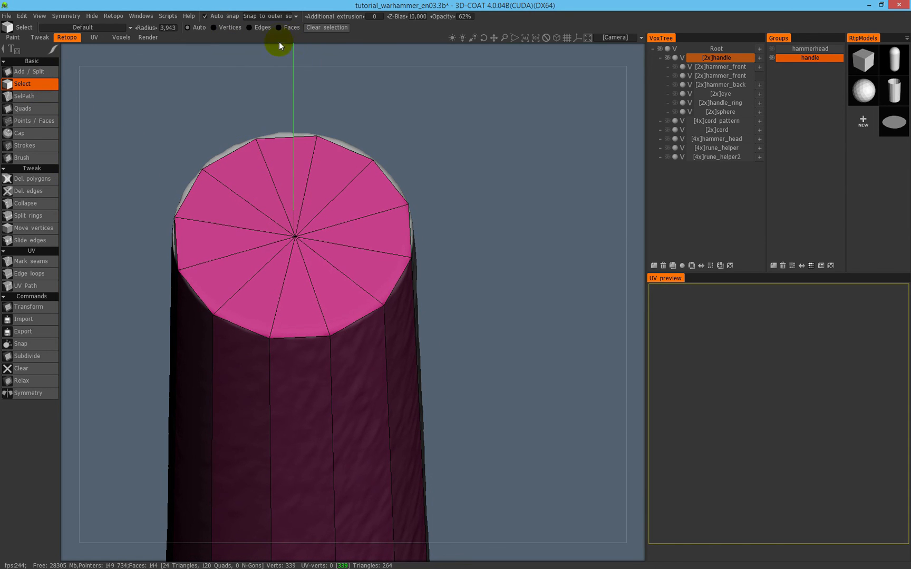
pyautogui.click(260, 30)
pyautogui.click(249, 329)
pyautogui.press('l')
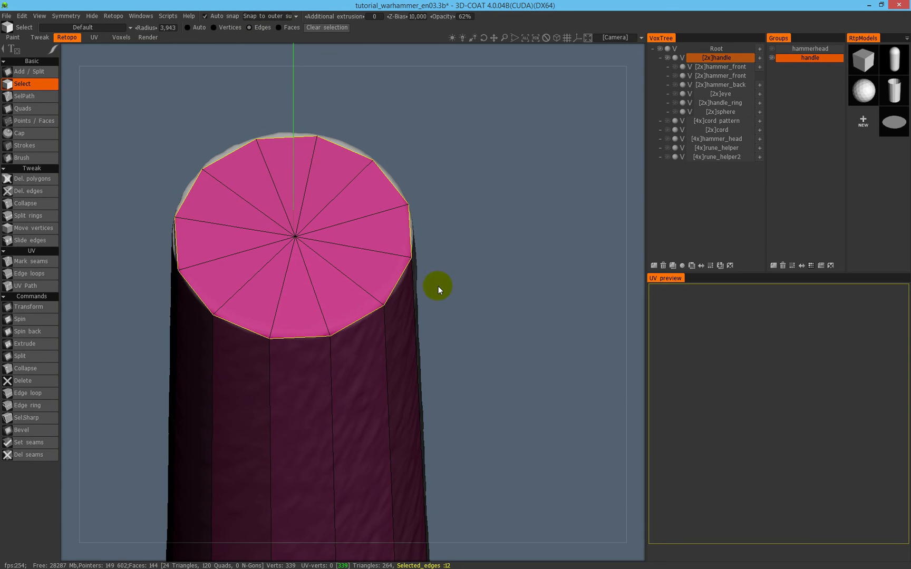
# Raise the top rim loop with Transform to a Y position of 284,906 to match the sculpt's top, and clear the selection.
pyautogui.keyDown('alt'); pyautogui.moveTo(374, 350); pyautogui.dragTo(348, 298); pyautogui.keyUp('alt')
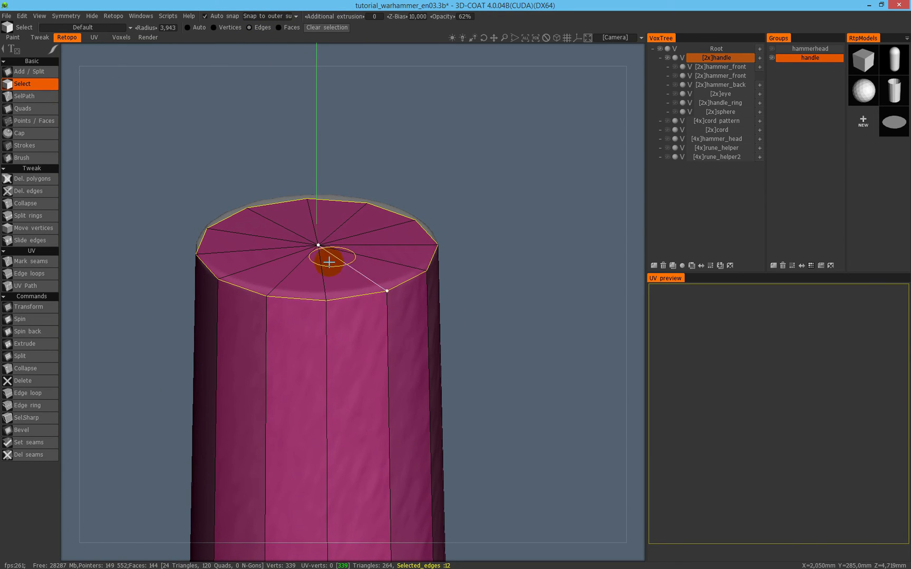
pyautogui.click(36, 307)
pyautogui.press('KP_4')
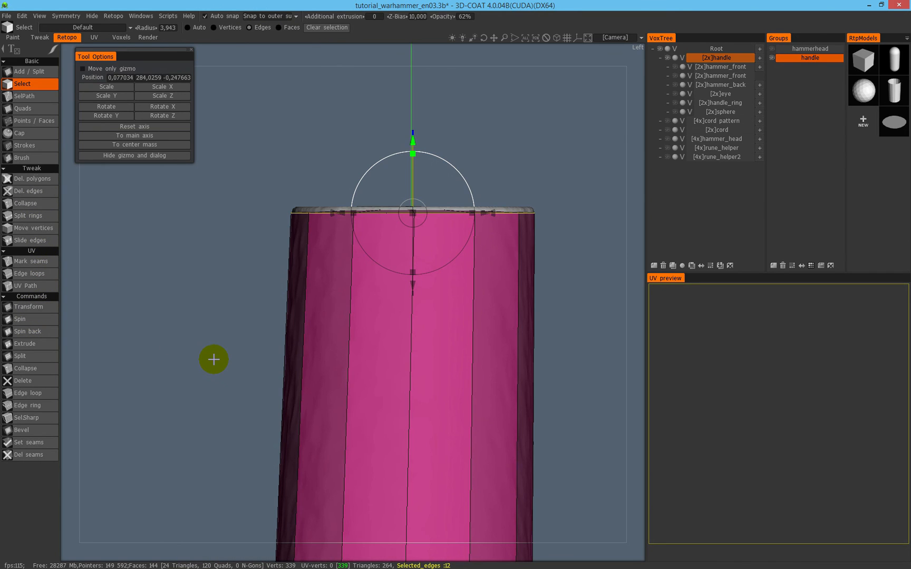
pyautogui.moveTo(414, 140); pyautogui.dragTo(413, 136)
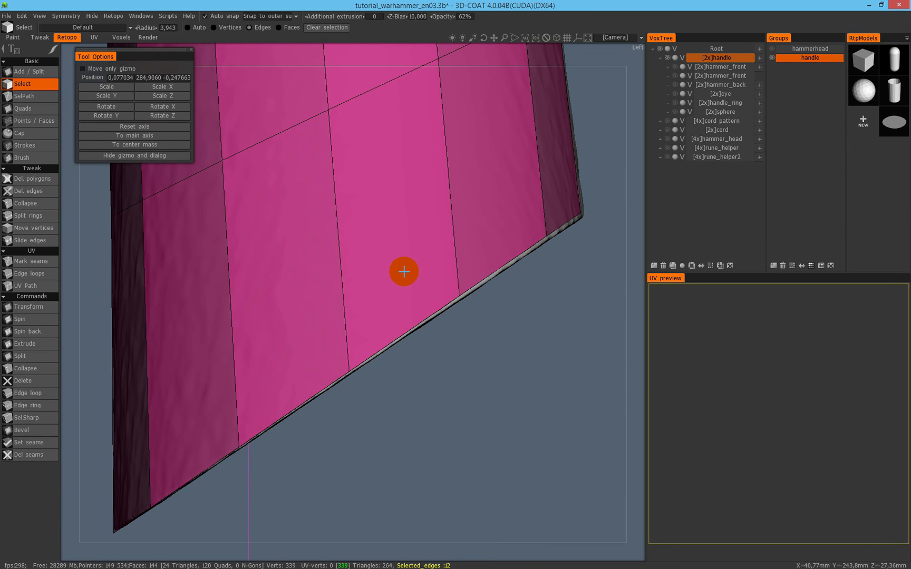
pyautogui.keyDown('alt'); pyautogui.moveTo(404, 272); pyautogui.dragTo(385, 271, button='right'); pyautogui.keyUp('alt')
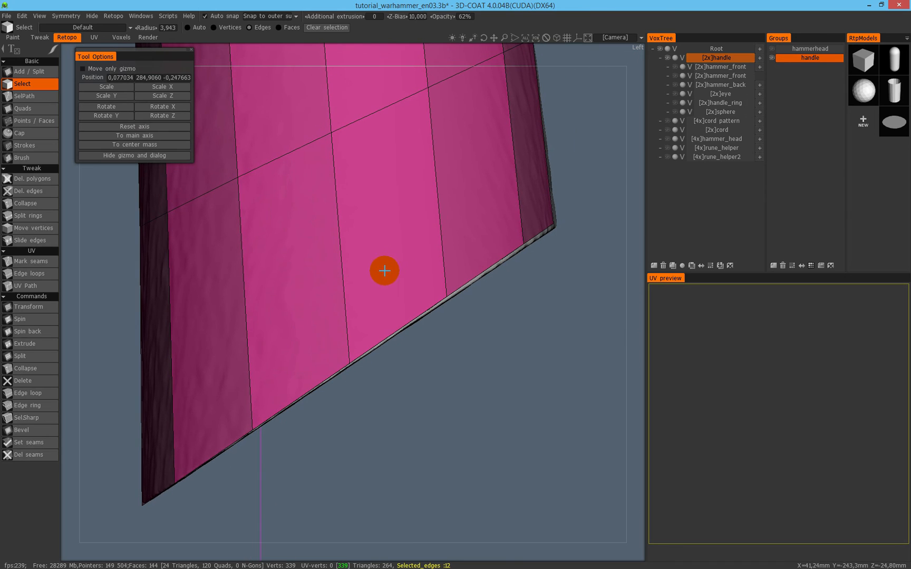
pyautogui.press('Escape')
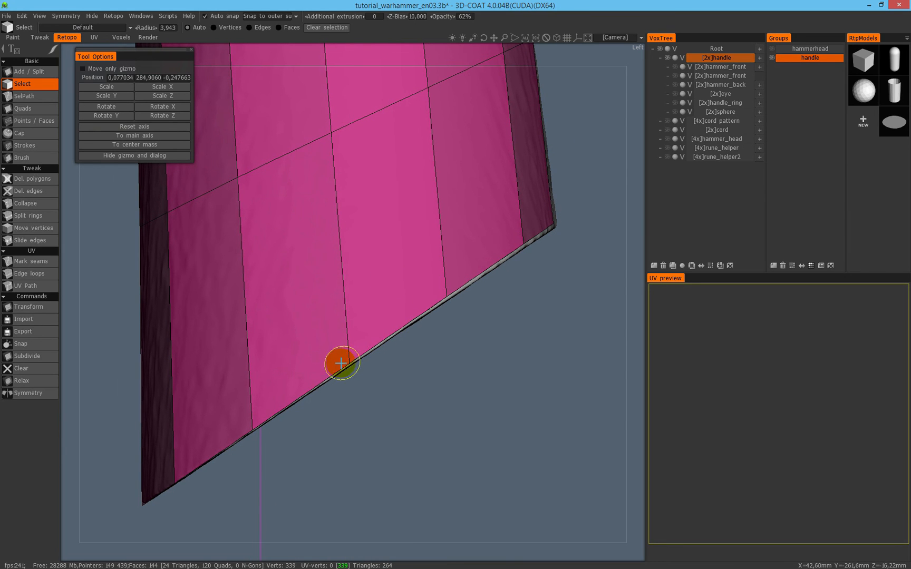
# Select the edge loop around the rim of the handle's slanted bottom cap.
pyautogui.keyDown('alt'); pyautogui.moveTo(329, 362); pyautogui.dragTo(325, 321); pyautogui.keyUp('alt')
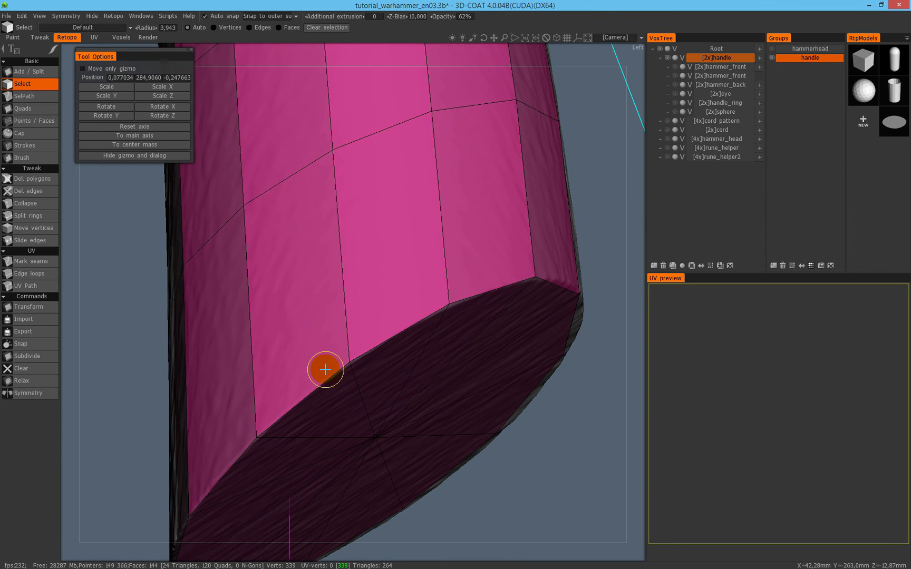
pyautogui.press('Escape')
pyautogui.click(329, 376)
pyautogui.press('l')
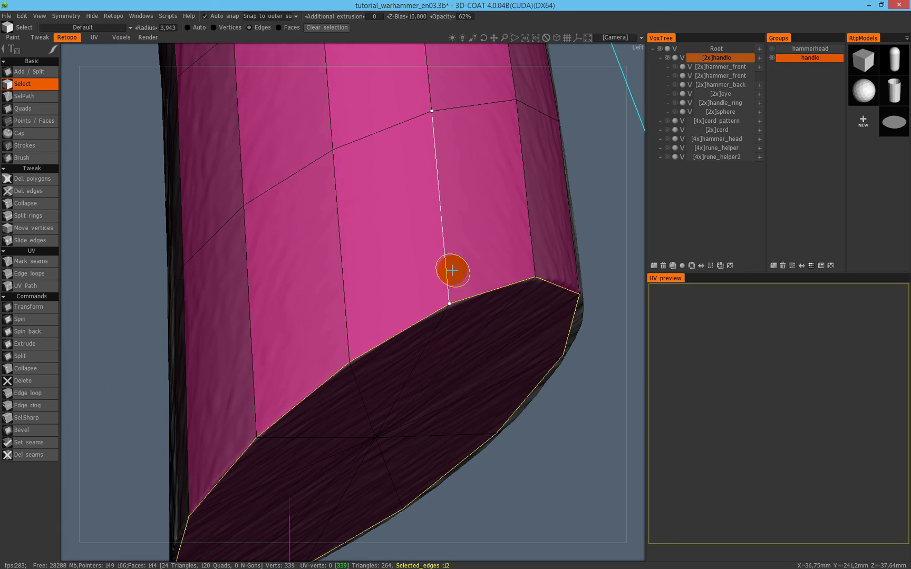
# Lower the bottom rim loop with Transform to a Y position of -262,526 and rotate it slightly to follow the slanted end.
pyautogui.press('KP_4')
pyautogui.keyDown('alt'); pyautogui.moveTo(360, 301); pyautogui.dragTo(466, 261, button='middle'); pyautogui.keyUp('alt')
pyautogui.click(43, 312)
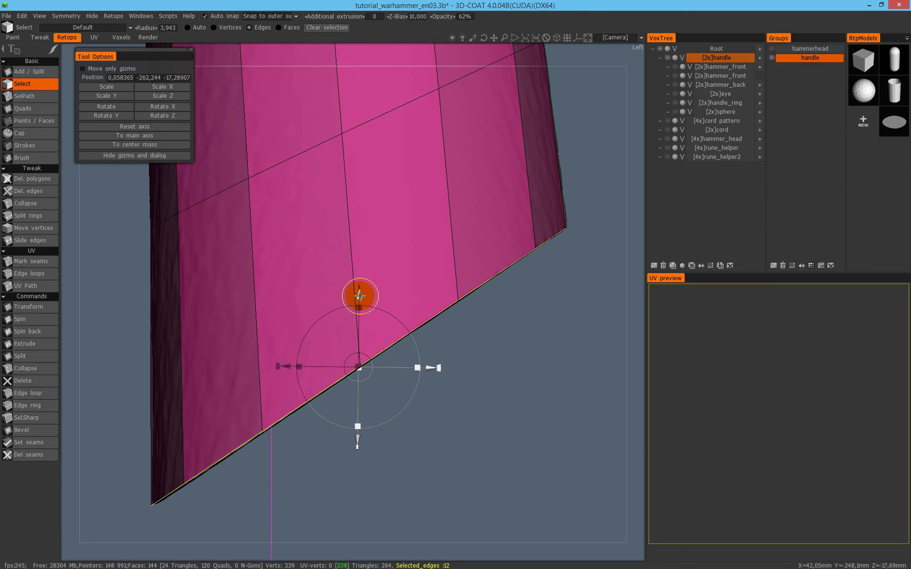
pyautogui.moveTo(362, 299); pyautogui.dragTo(359, 300)
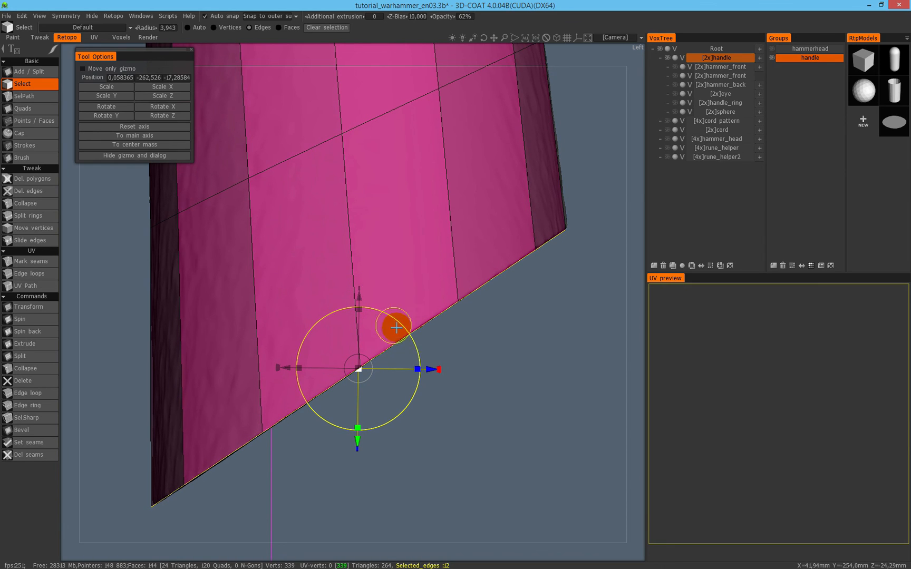
pyautogui.moveTo(297, 350); pyautogui.dragTo(301, 346)
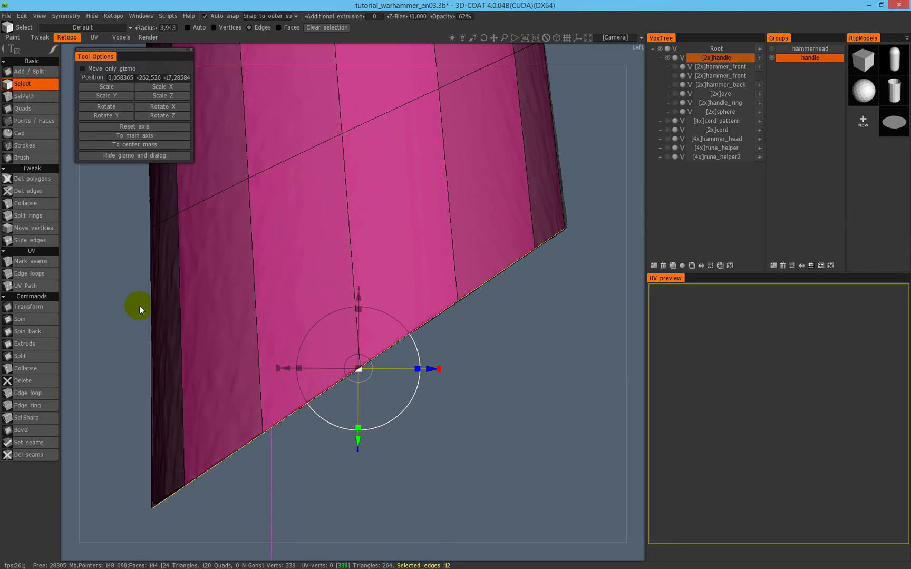
# Leave Transform, snap the handle's retopo mesh to the sculpt's surface and clear the rim selection.
pyautogui.click(23, 84)
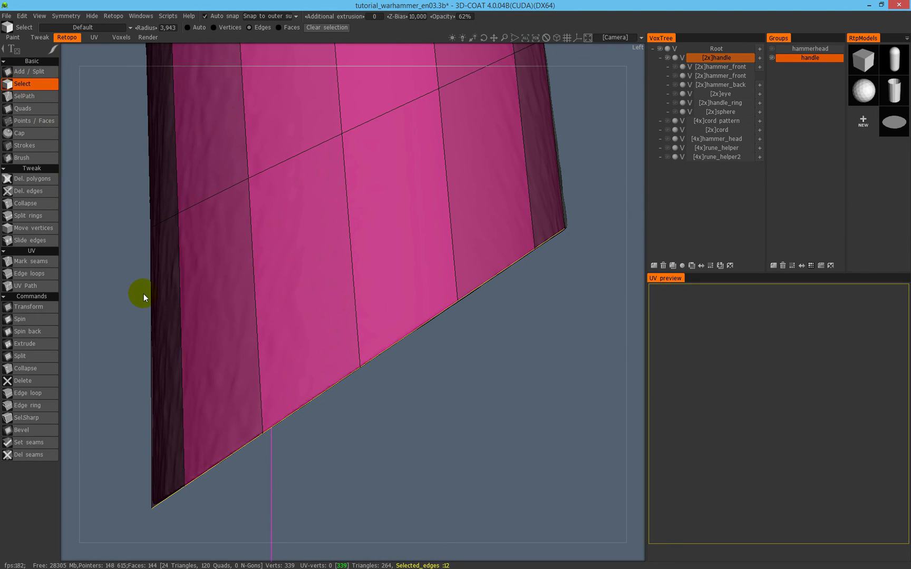
pyautogui.moveTo(142, 295); pyautogui.dragTo(423, 276, button='right')
pyautogui.keyDown('alt'); pyautogui.moveTo(423, 276); pyautogui.dragTo(434, 210); pyautogui.keyUp('alt')
pyautogui.keyDown('alt'); pyautogui.moveTo(448, 199); pyautogui.dragTo(417, 206, button='right'); pyautogui.keyUp('alt')
pyautogui.keyDown('alt'); pyautogui.moveTo(457, 241); pyautogui.dragTo(445, 187); pyautogui.keyUp('alt')
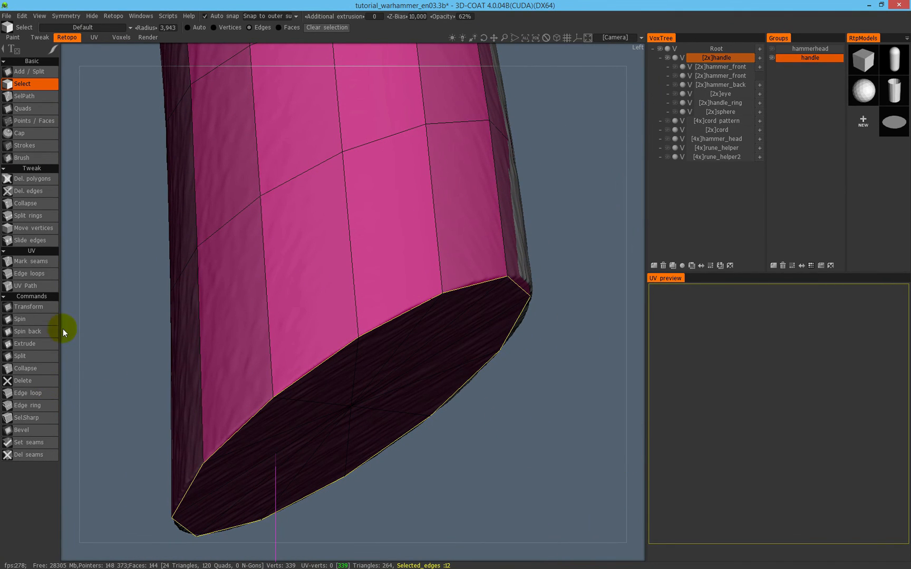
pyautogui.click(38, 157)
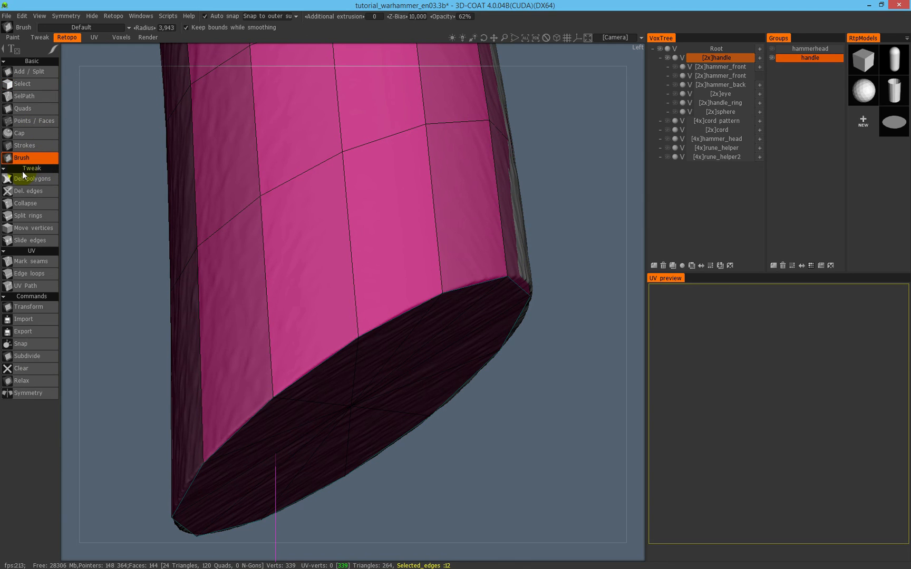
pyautogui.click(40, 343)
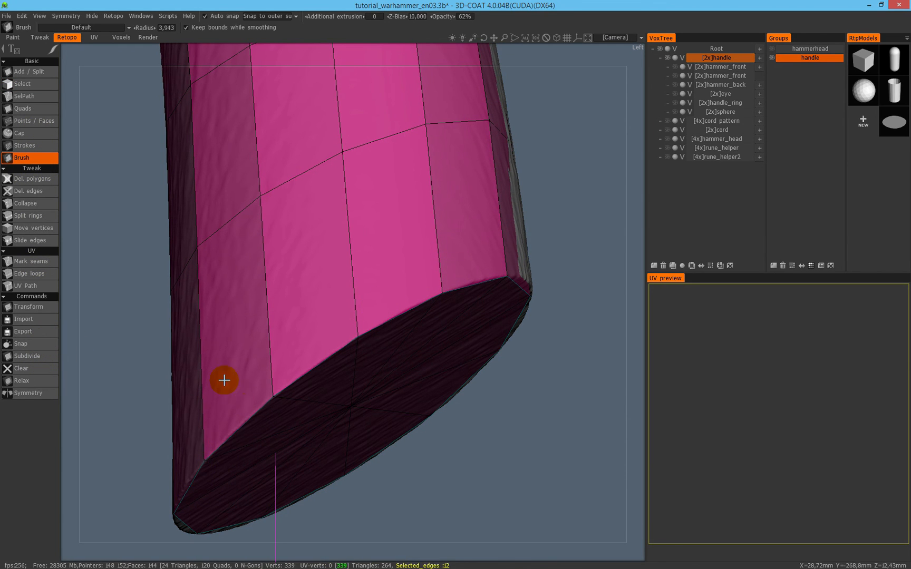
pyautogui.moveTo(224, 378); pyautogui.dragTo(297, 293, button='middle')
pyautogui.keyDown('alt'); pyautogui.moveTo(297, 293); pyautogui.dragTo(319, 280); pyautogui.keyUp('alt')
pyautogui.doubleClick(283, 354)
pyautogui.press('Escape')
# Select one edge on the handle's top cap rim and one on the slanted bottom cap rim in edge mode.
pyautogui.keyDown('alt'); pyautogui.moveTo(400, 230); pyautogui.dragTo(334, 107, button='right'); pyautogui.keyUp('alt')
pyautogui.keyDown('alt'); pyautogui.moveTo(319, 256); pyautogui.dragTo(324, 382, button='middle'); pyautogui.keyUp('alt')
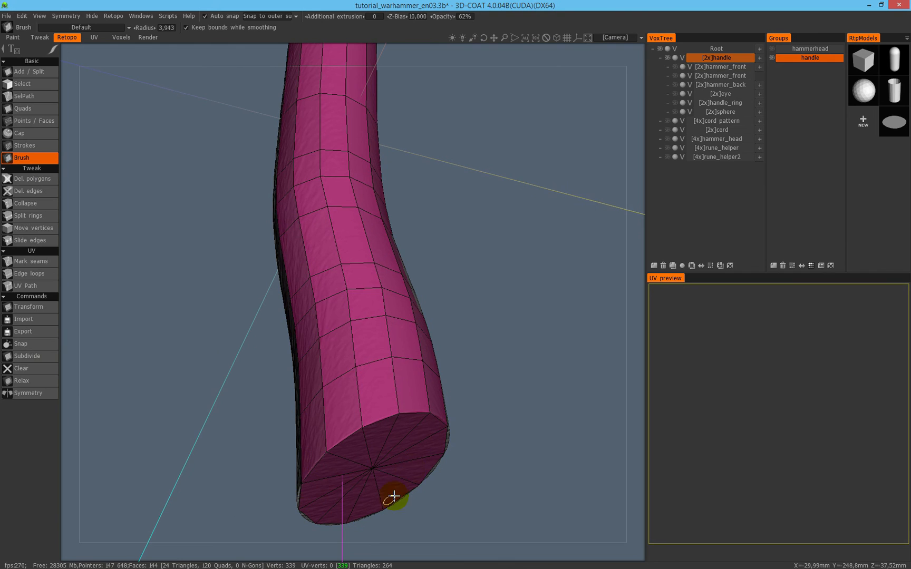
pyautogui.keyDown('alt'); pyautogui.moveTo(397, 410); pyautogui.dragTo(325, 268); pyautogui.keyUp('alt')
pyautogui.keyDown('alt'); pyautogui.moveTo(370, 299); pyautogui.dragTo(353, 209); pyautogui.keyUp('alt')
pyautogui.keyDown('alt'); pyautogui.moveTo(354, 209); pyautogui.dragTo(334, 299, button='middle'); pyautogui.keyUp('alt')
pyautogui.keyDown('alt'); pyautogui.moveTo(337, 177); pyautogui.dragTo(459, 178, button='right'); pyautogui.keyUp('alt')
pyautogui.keyDown('alt'); pyautogui.moveTo(458, 178); pyautogui.dragTo(442, 398, button='middle'); pyautogui.keyUp('alt')
pyautogui.keyDown('alt'); pyautogui.moveTo(354, 224); pyautogui.dragTo(445, 205, button='right'); pyautogui.keyUp('alt')
pyautogui.keyDown('alt'); pyautogui.moveTo(446, 206); pyautogui.dragTo(453, 464, button='middle'); pyautogui.keyUp('alt')
pyautogui.keyDown('alt'); pyautogui.moveTo(412, 190); pyautogui.dragTo(416, 357); pyautogui.keyUp('alt')
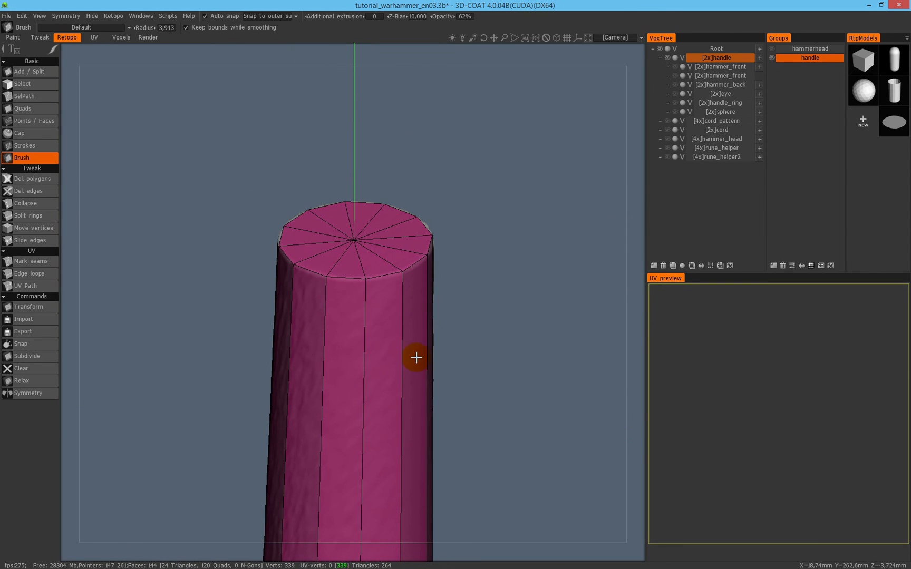
pyautogui.click(31, 86)
pyautogui.click(254, 28)
pyautogui.click(356, 285)
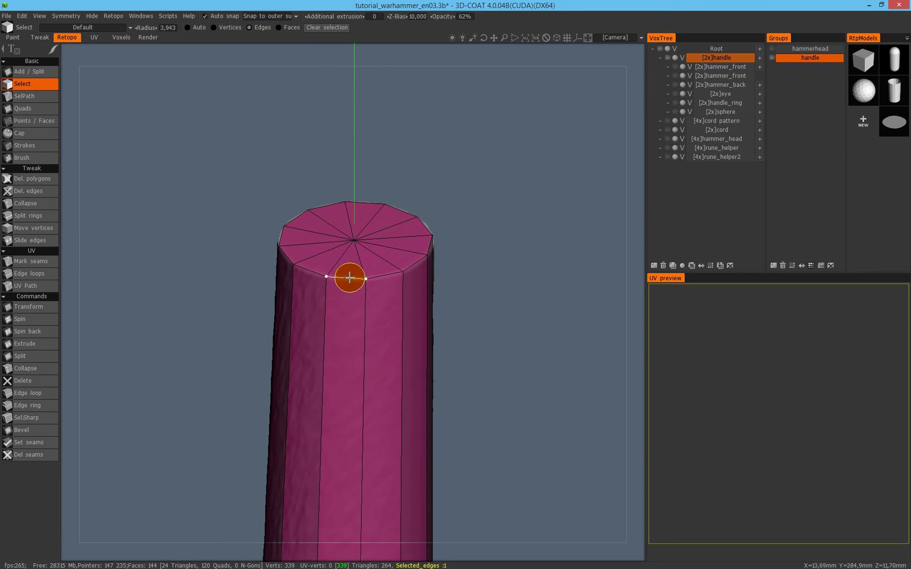
pyautogui.keyDown('alt'); pyautogui.moveTo(502, 329); pyautogui.dragTo(352, 269); pyautogui.keyUp('alt')
pyautogui.click(394, 407)
# Extend the two selected edges to full edge loops around both end rims of the handle.
pyautogui.keyDown('alt'); pyautogui.moveTo(395, 401); pyautogui.dragTo(261, 326, button='right'); pyautogui.keyUp('alt')
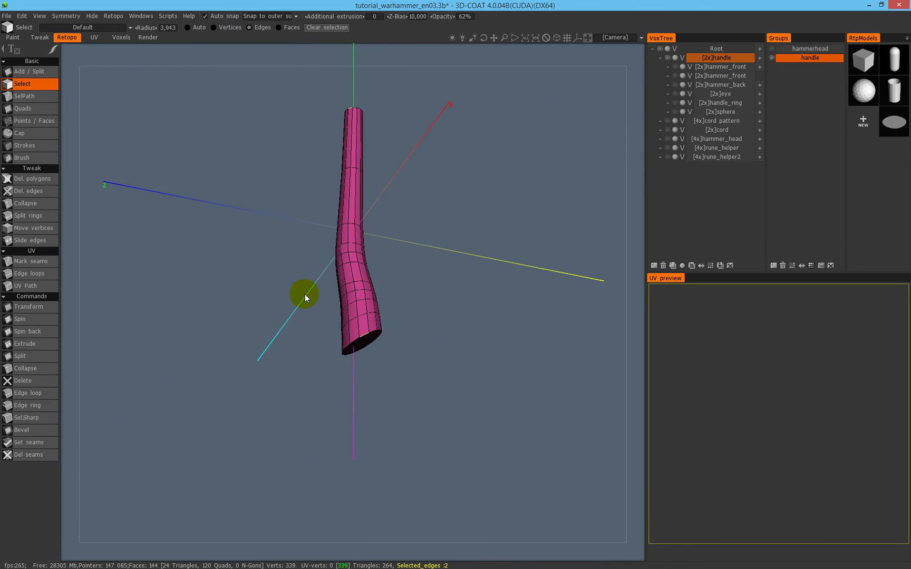
pyautogui.keyDown('alt'); pyautogui.moveTo(437, 160); pyautogui.dragTo(440, 264, button='middle'); pyautogui.keyUp('alt')
pyautogui.keyDown('alt'); pyautogui.moveTo(439, 263); pyautogui.dragTo(367, 173); pyautogui.keyUp('alt')
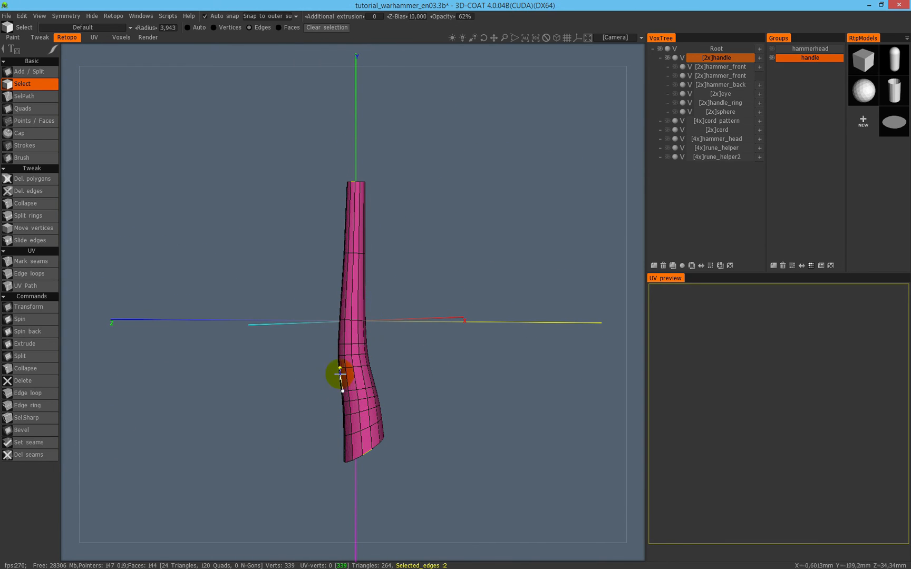
pyautogui.keyDown('alt'); pyautogui.moveTo(419, 191); pyautogui.dragTo(396, 244); pyautogui.keyUp('alt')
pyautogui.keyDown('alt'); pyautogui.moveTo(397, 244); pyautogui.dragTo(443, 304, button='right'); pyautogui.keyUp('alt')
pyautogui.keyDown('alt'); pyautogui.moveTo(443, 304); pyautogui.dragTo(432, 168, button='middle'); pyautogui.keyUp('alt')
pyautogui.keyDown('alt'); pyautogui.moveTo(432, 169); pyautogui.dragTo(375, 343, button='right'); pyautogui.keyUp('alt')
pyautogui.keyDown('alt'); pyautogui.moveTo(375, 343); pyautogui.dragTo(414, 305); pyautogui.keyUp('alt')
pyautogui.keyDown('alt'); pyautogui.moveTo(414, 304); pyautogui.dragTo(593, 215, button='right'); pyautogui.keyUp('alt')
pyautogui.keyDown('alt'); pyautogui.moveTo(594, 215); pyautogui.dragTo(579, 73, button='middle'); pyautogui.keyUp('alt')
pyautogui.keyDown('alt'); pyautogui.moveTo(385, 212); pyautogui.dragTo(437, 291, button='right'); pyautogui.keyUp('alt')
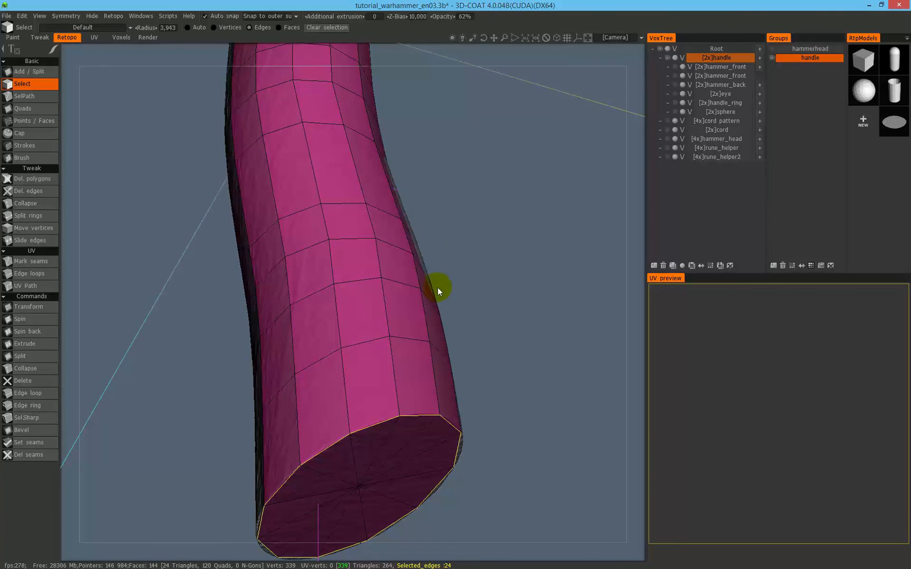
pyautogui.keyDown('alt'); pyautogui.moveTo(438, 291); pyautogui.dragTo(457, 275, button='middle'); pyautogui.keyUp('alt')
# Bevel both rim loops of the handle with a bevel size of 2,5.
pyautogui.click(25, 430)
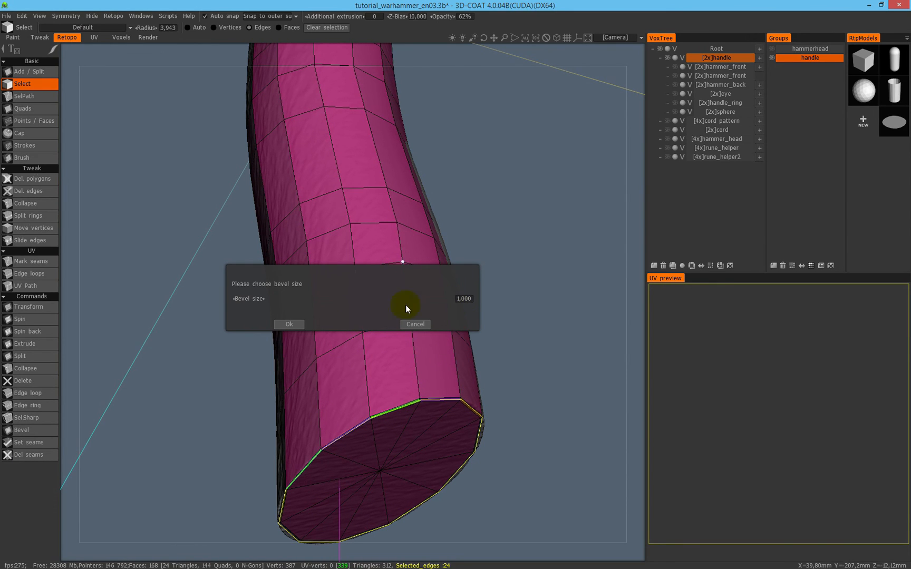
pyautogui.moveTo(264, 299); pyautogui.dragTo(272, 300)
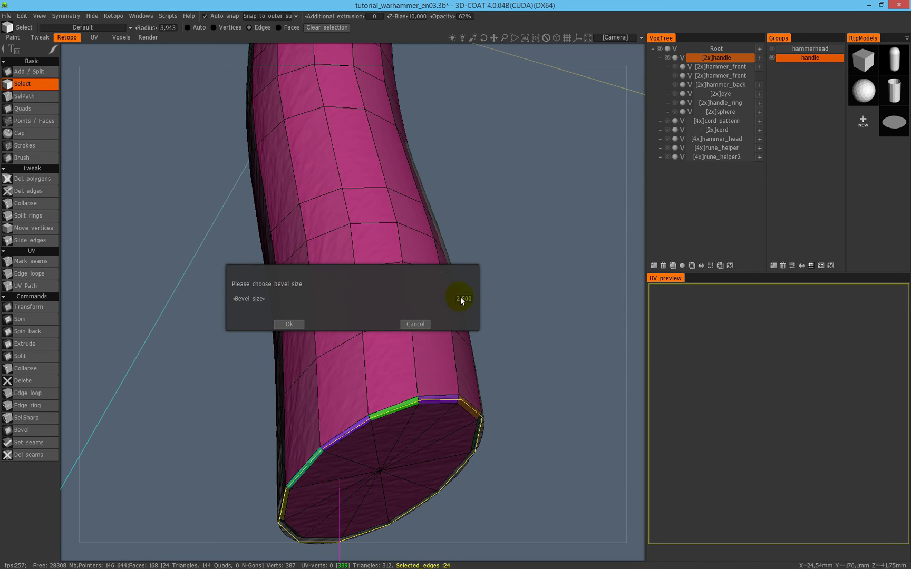
pyautogui.click(299, 326)
# Snap the bevelled handle mesh to the sculpt and inspect the fit of the bevel around the top cap.
pyautogui.keyDown('alt'); pyautogui.moveTo(408, 360); pyautogui.dragTo(372, 317); pyautogui.keyUp('alt')
pyautogui.keyDown('alt'); pyautogui.moveTo(372, 318); pyautogui.dragTo(238, 327, button='right'); pyautogui.keyUp('alt')
pyautogui.keyDown('alt'); pyautogui.moveTo(369, 191); pyautogui.dragTo(368, 463, button='middle'); pyautogui.keyUp('alt')
pyautogui.keyDown('alt'); pyautogui.moveTo(387, 370); pyautogui.dragTo(400, 530); pyautogui.keyUp('alt')
pyautogui.keyDown('alt'); pyautogui.moveTo(360, 311); pyautogui.dragTo(499, 223, button='right'); pyautogui.keyUp('alt')
pyautogui.keyDown('alt'); pyautogui.moveTo(499, 223); pyautogui.dragTo(437, 388); pyautogui.keyUp('alt')
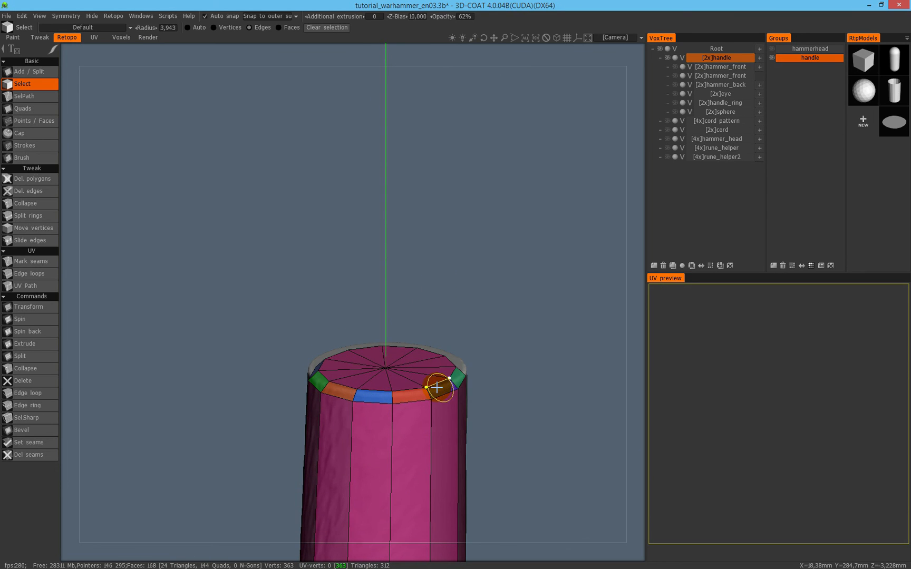
pyautogui.keyDown('alt'); pyautogui.moveTo(445, 376); pyautogui.dragTo(373, 304, button='middle'); pyautogui.keyUp('alt')
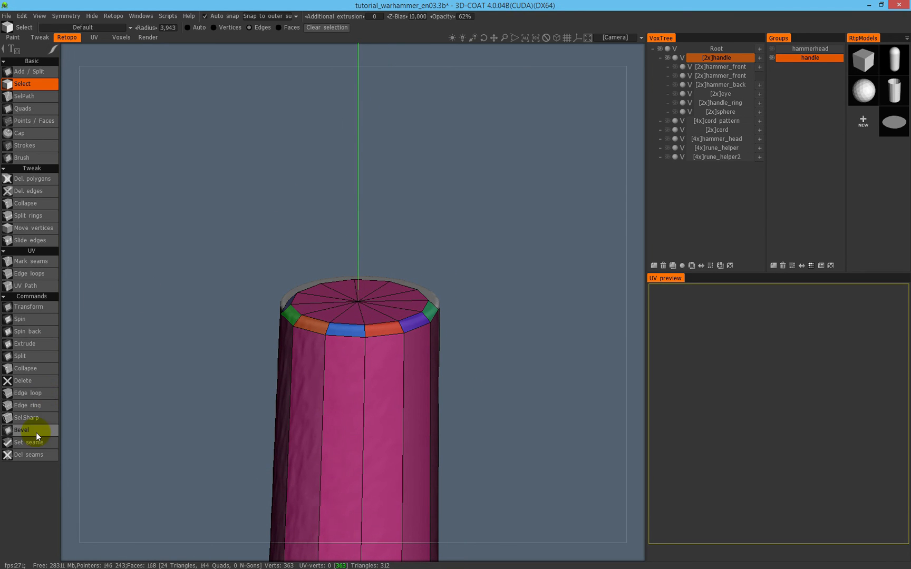
pyautogui.click(36, 157)
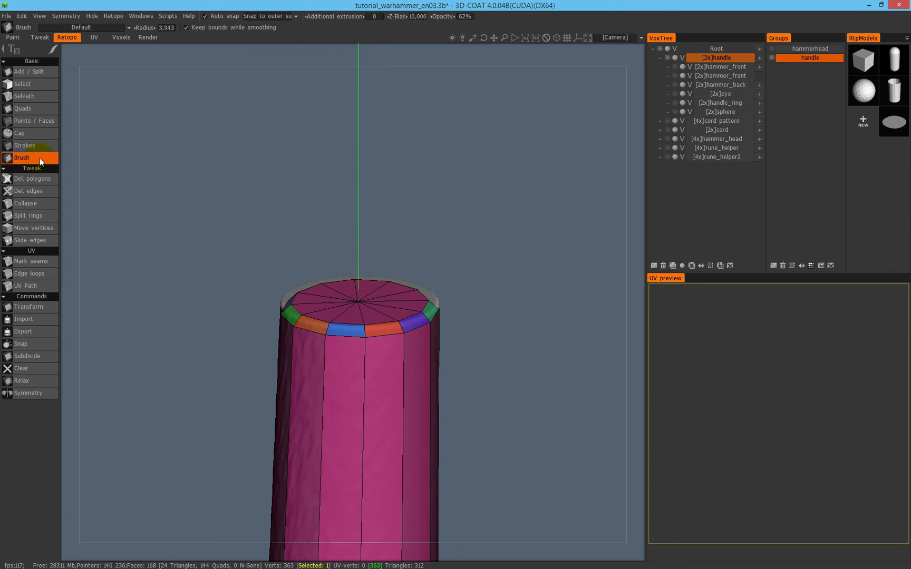
pyautogui.click(39, 343)
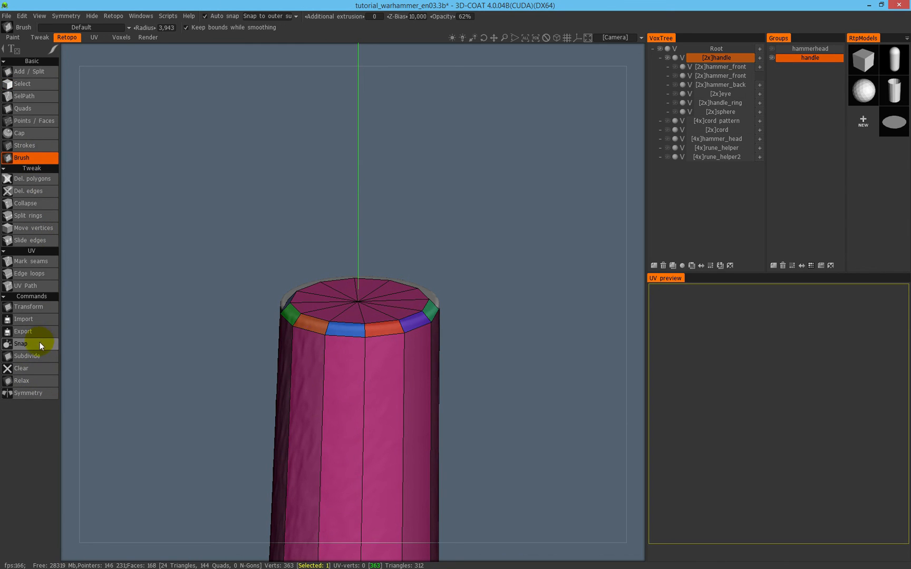
pyautogui.keyDown('alt'); pyautogui.moveTo(397, 313); pyautogui.dragTo(428, 330); pyautogui.keyUp('alt')
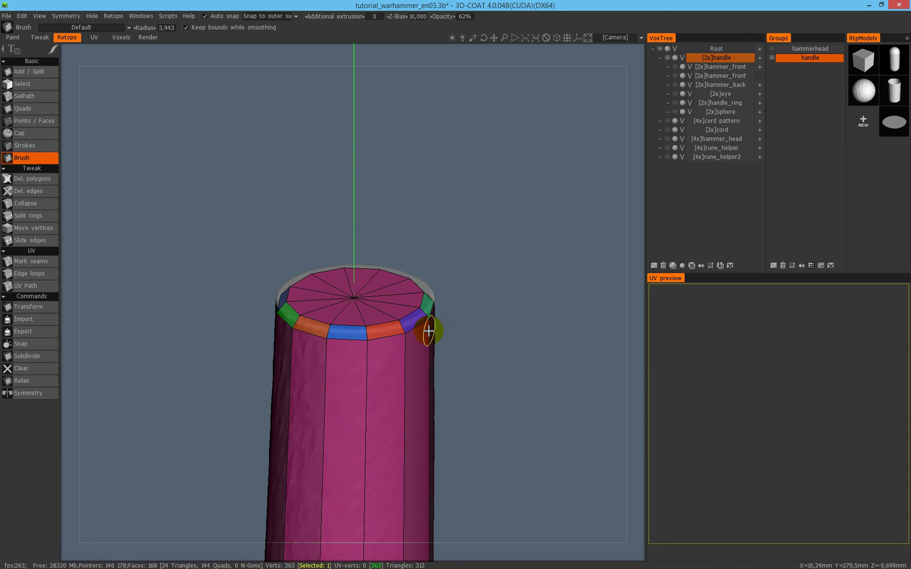
pyautogui.moveTo(407, 243); pyautogui.dragTo(396, 308, button='right')
pyautogui.keyDown('alt'); pyautogui.moveTo(392, 314); pyautogui.dragTo(381, 272); pyautogui.keyUp('alt')
pyautogui.moveTo(402, 296); pyautogui.dragTo(424, 312, button='right')
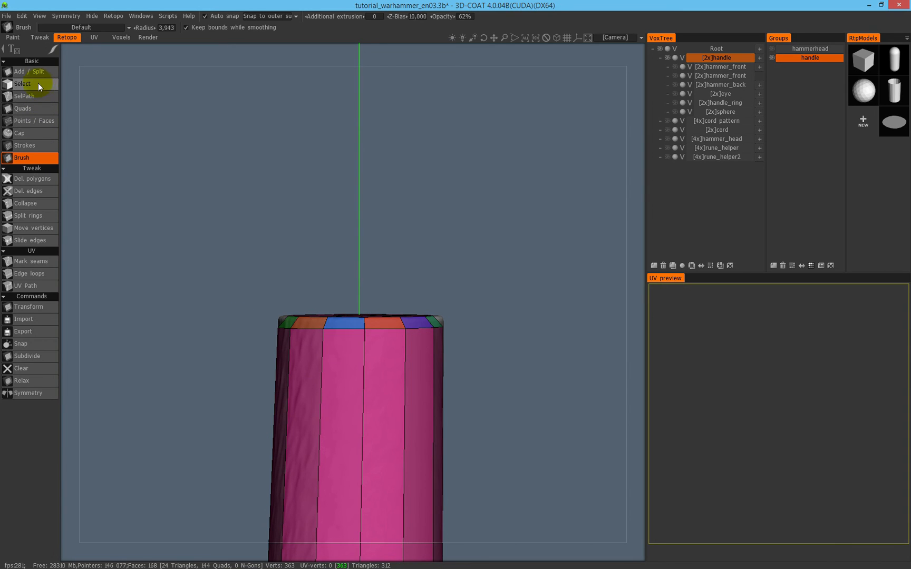
# Select the lower edge loop of the top cap's bevel and raise it with Transform to a Y position of 284,4791.
pyautogui.click(38, 83)
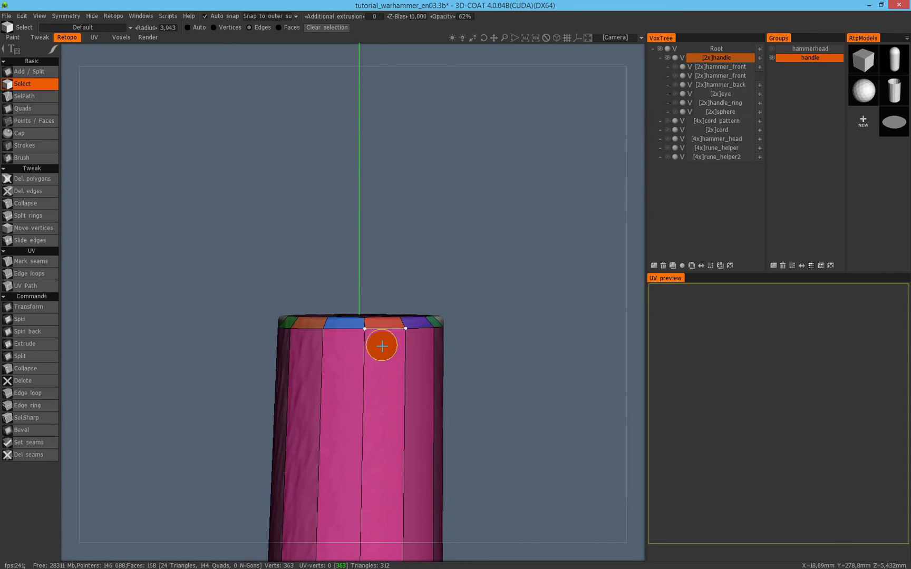
pyautogui.click(378, 305)
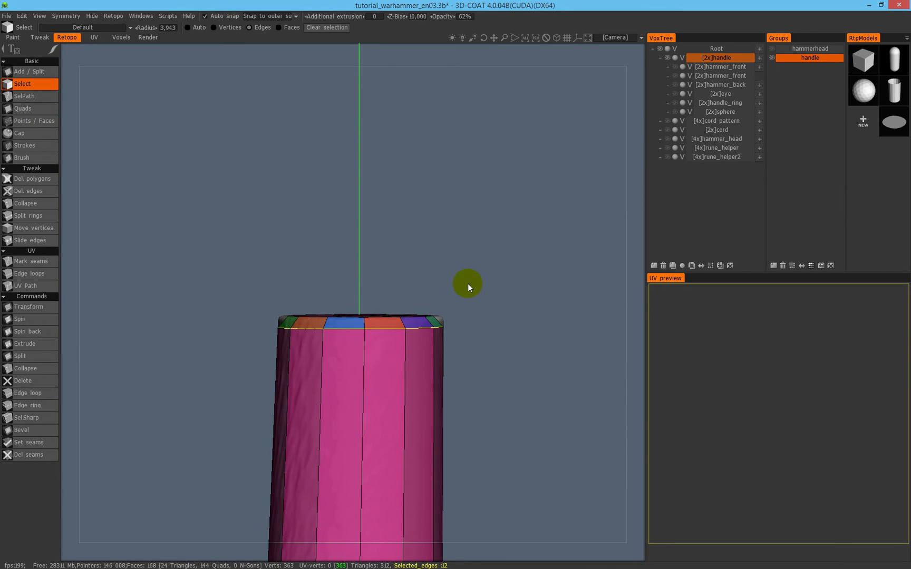
pyautogui.press('Escape')
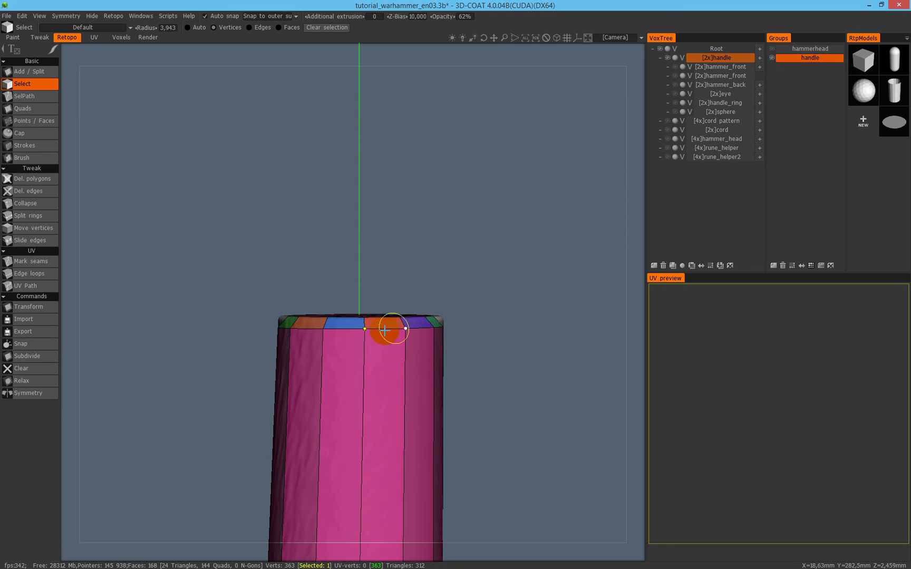
pyautogui.click(249, 27)
pyautogui.click(348, 339)
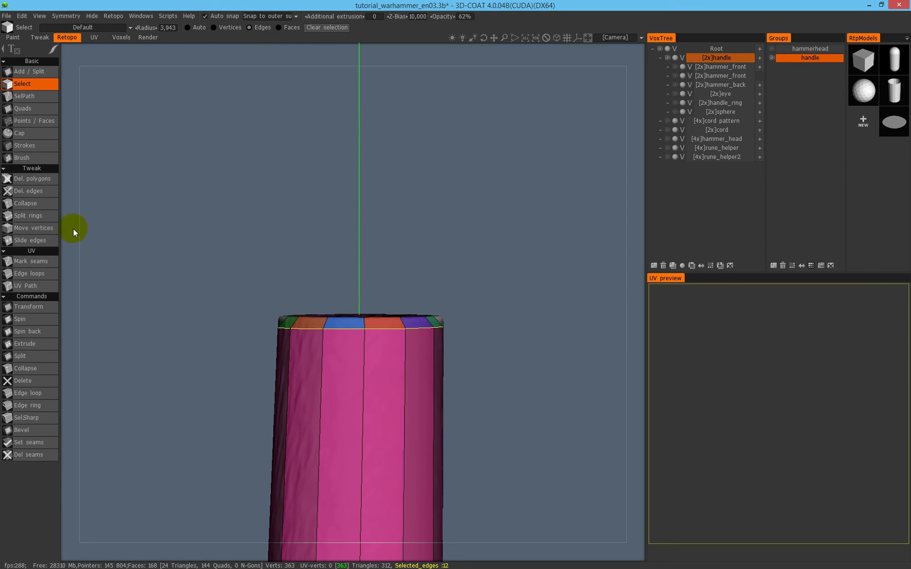
pyautogui.click(29, 307)
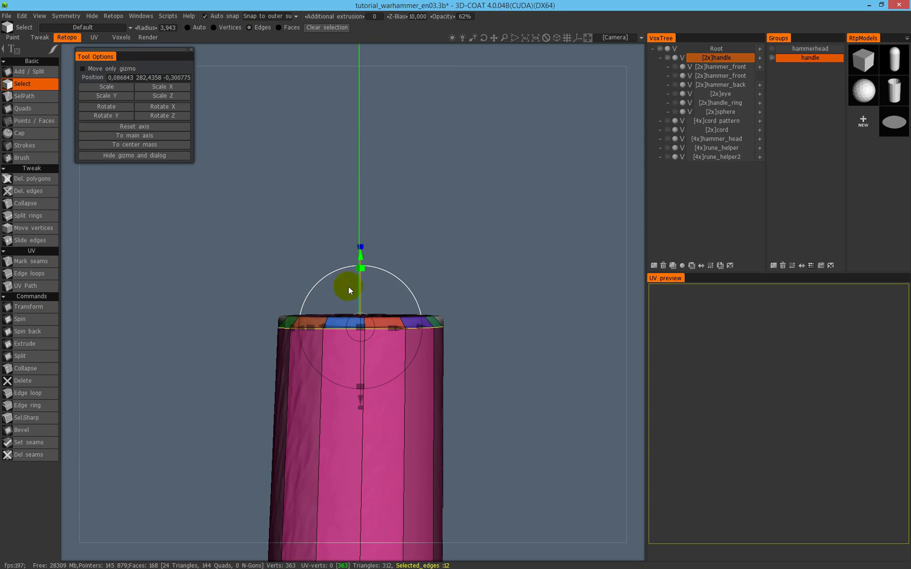
pyautogui.moveTo(361, 258); pyautogui.dragTo(362, 246)
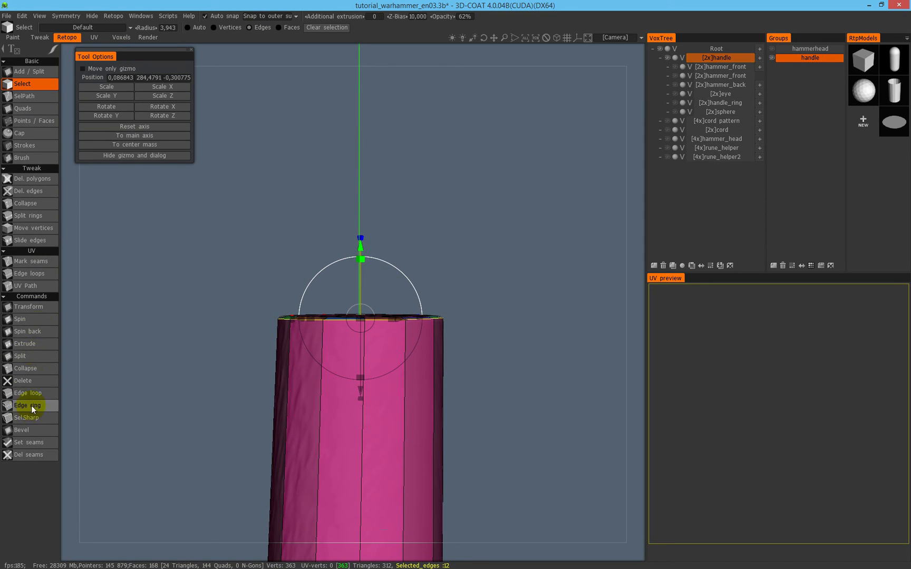
# Snap the raised top rim to the sculpt and check the cap's outline from above.
pyautogui.click(35, 159)
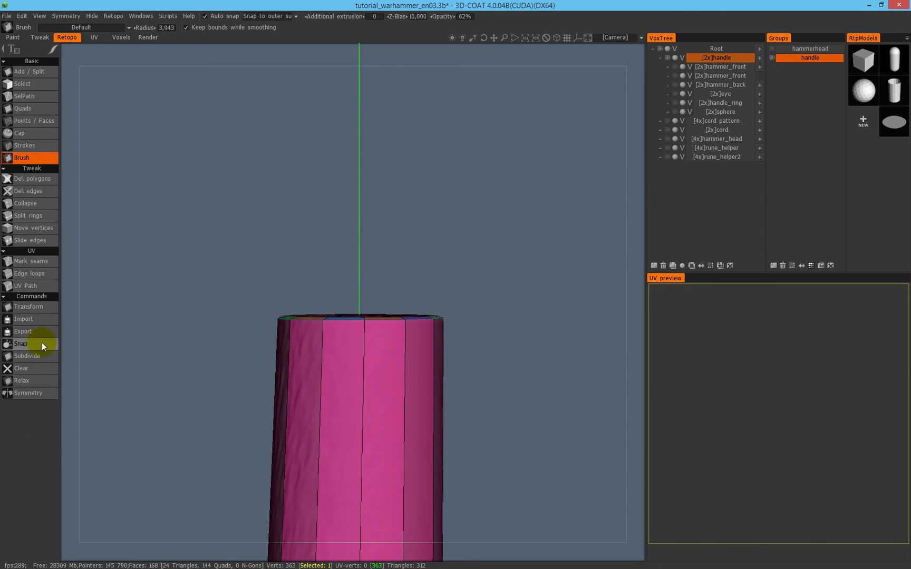
pyautogui.keyDown('alt'); pyautogui.moveTo(440, 228); pyautogui.dragTo(398, 309); pyautogui.keyUp('alt')
pyautogui.keyDown('alt'); pyautogui.moveTo(399, 309); pyautogui.dragTo(501, 246, button='right'); pyautogui.keyUp('alt')
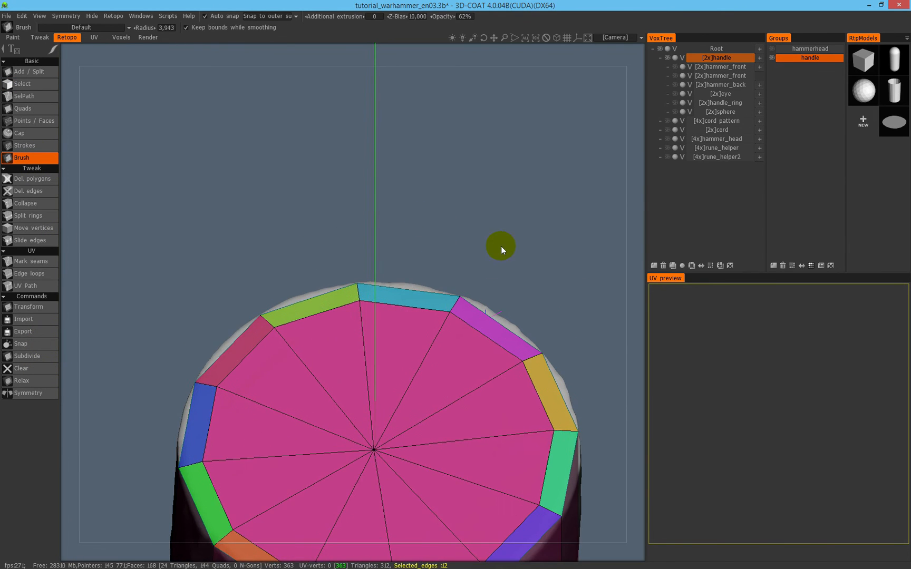
pyautogui.keyDown('alt'); pyautogui.moveTo(475, 227); pyautogui.dragTo(471, 126, button='middle'); pyautogui.keyUp('alt')
pyautogui.keyDown('alt'); pyautogui.moveTo(472, 126); pyautogui.dragTo(464, 231, button='right'); pyautogui.keyUp('alt')
pyautogui.keyDown('alt'); pyautogui.moveTo(464, 231); pyautogui.dragTo(460, 251); pyautogui.keyUp('alt')
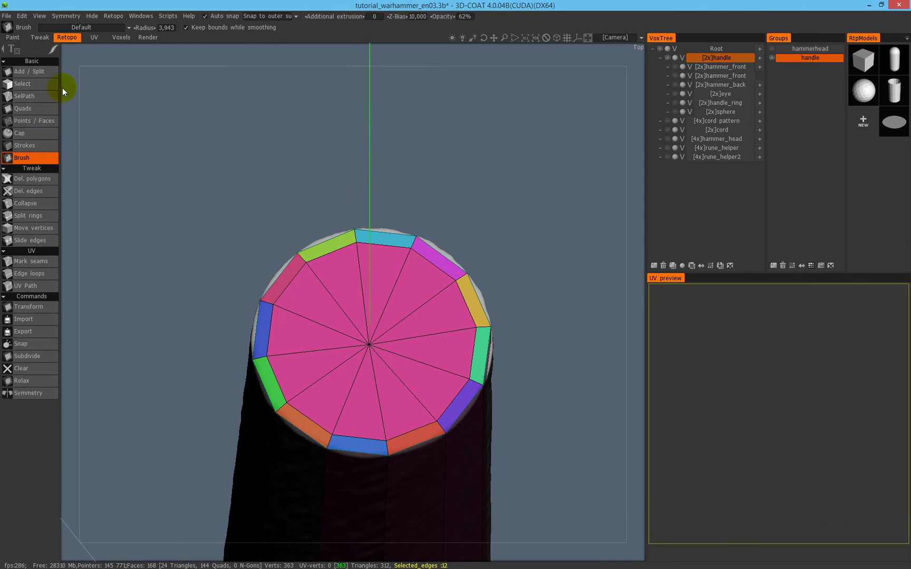
# Set the selection radius to 2 and select only the inner edge loop of the top cap's bevel in edge mode.
pyautogui.click(36, 81)
pyautogui.click(440, 257)
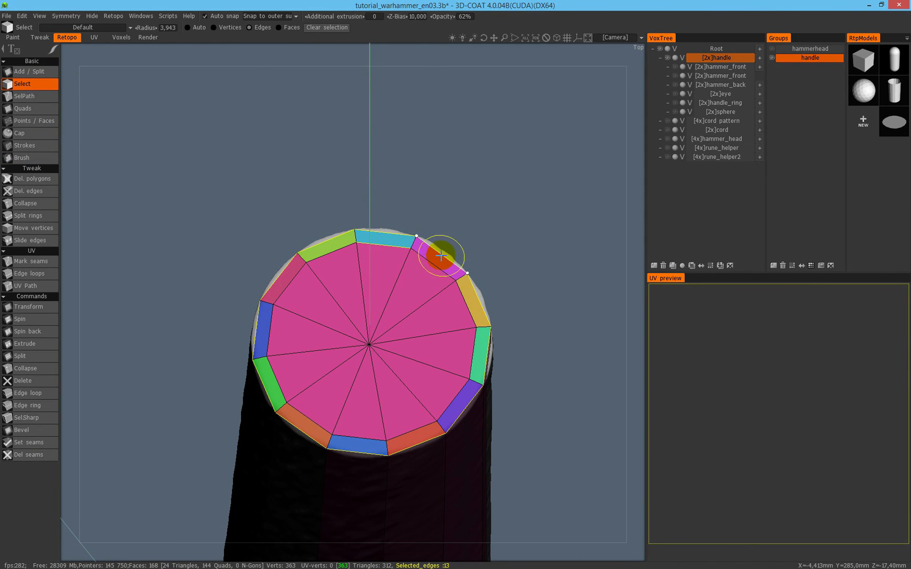
pyautogui.press('2')
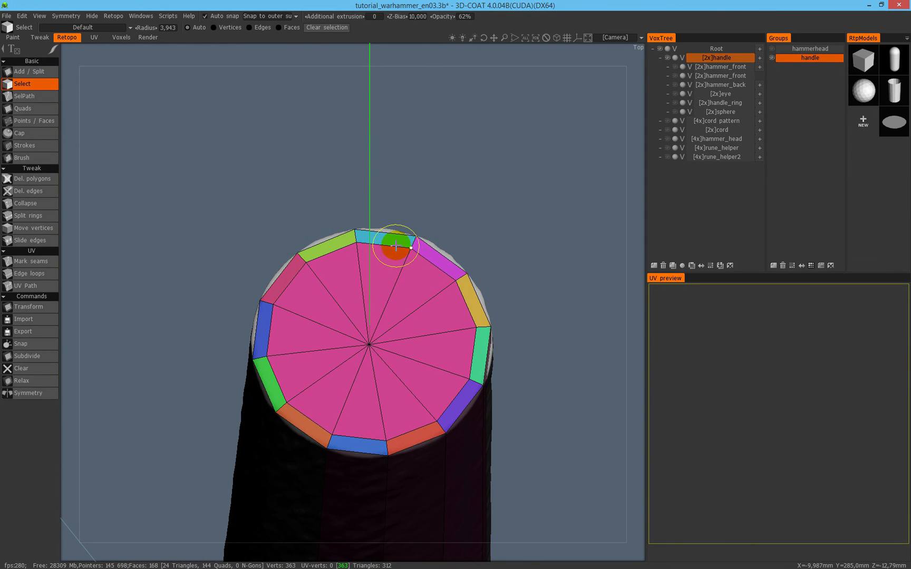
pyautogui.click(260, 27)
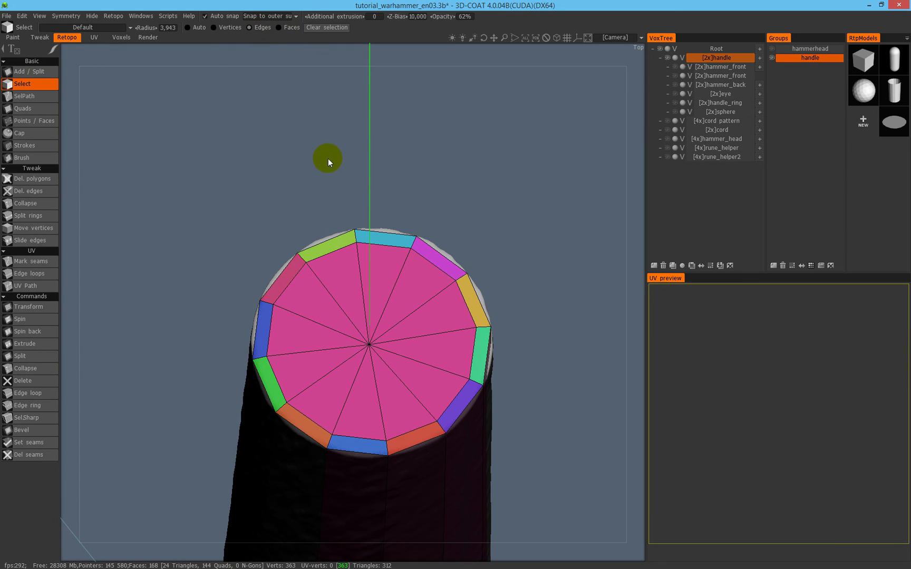
pyautogui.click(427, 266)
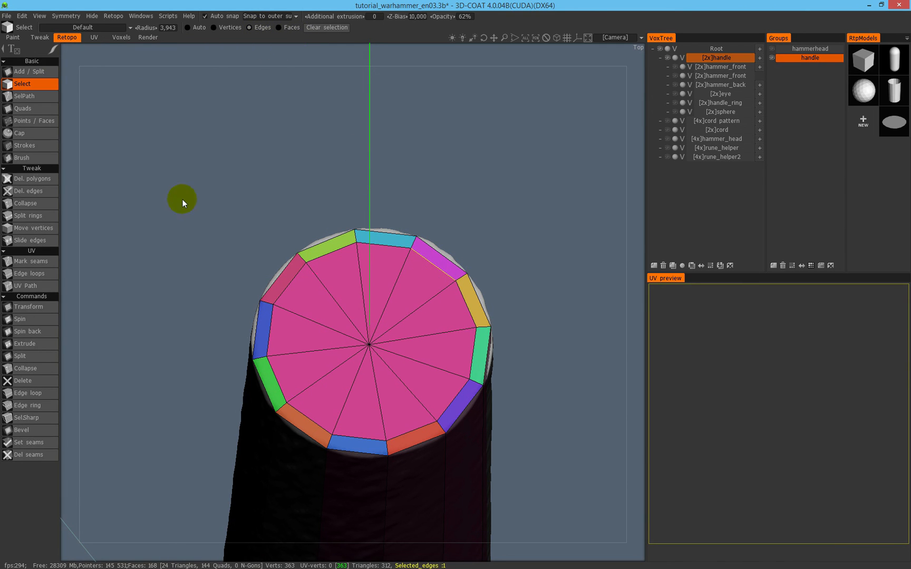
pyautogui.click(170, 29)
pyautogui.write('2')
pyautogui.press('Return')
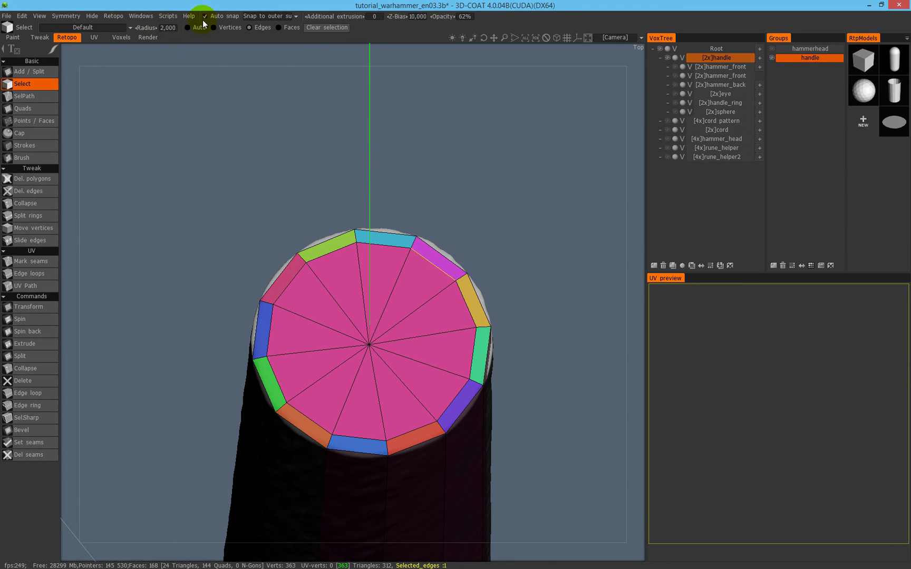
pyautogui.press('l')
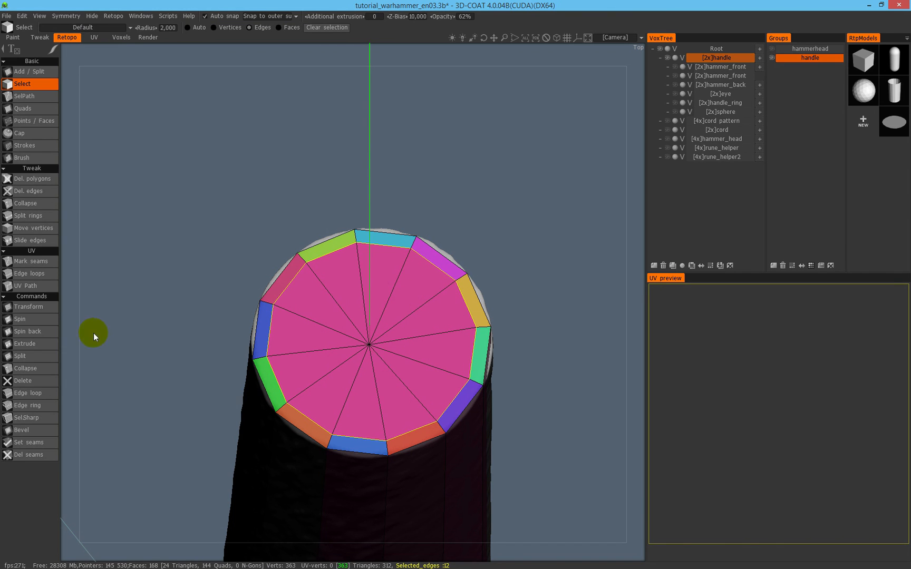
# Scale the inner bevel loop of the top cap up evenly with Transform to narrow the bevel.
pyautogui.click(32, 308)
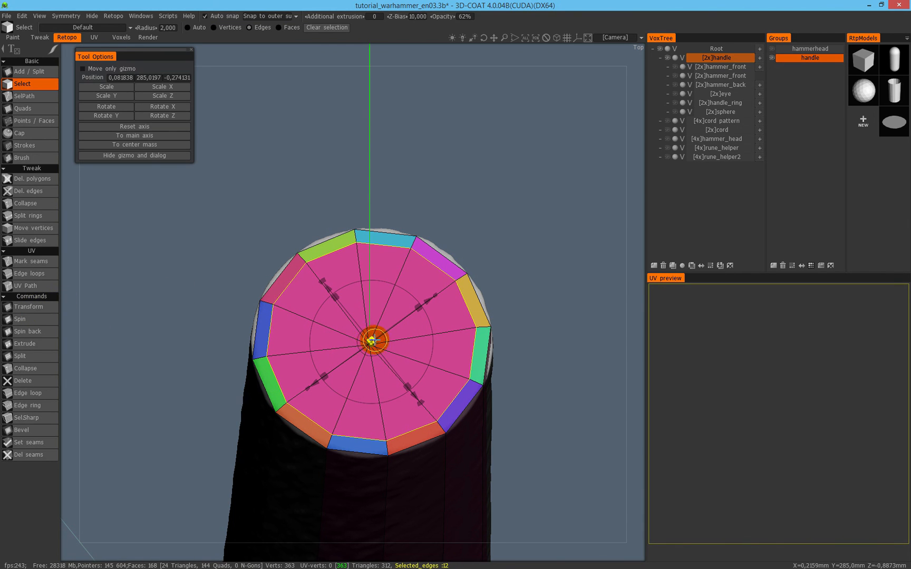
pyautogui.moveTo(371, 342); pyautogui.dragTo(376, 339)
pyautogui.keyDown('alt'); pyautogui.moveTo(460, 305); pyautogui.dragTo(442, 226); pyautogui.keyUp('alt')
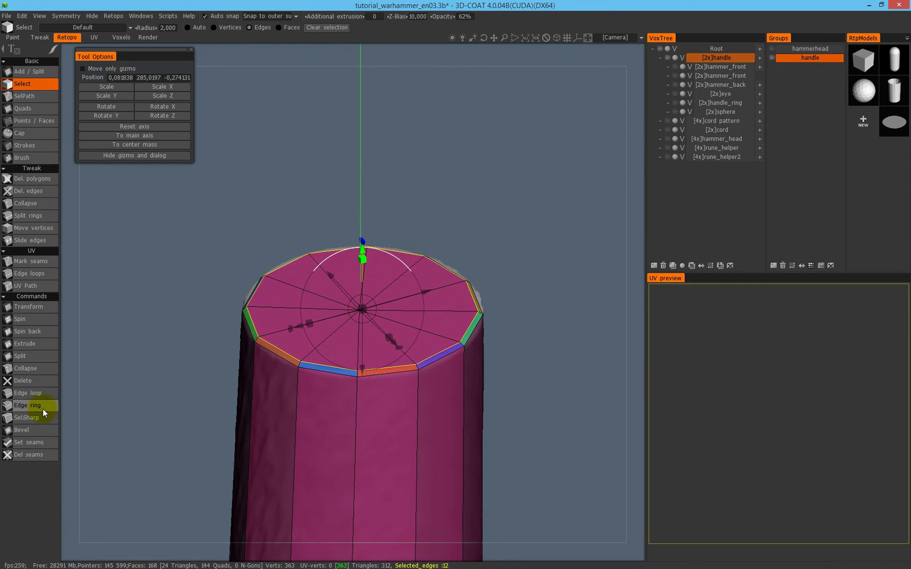
# Snap the whole handle retopo mesh to the sculpt.
pyautogui.click(39, 158)
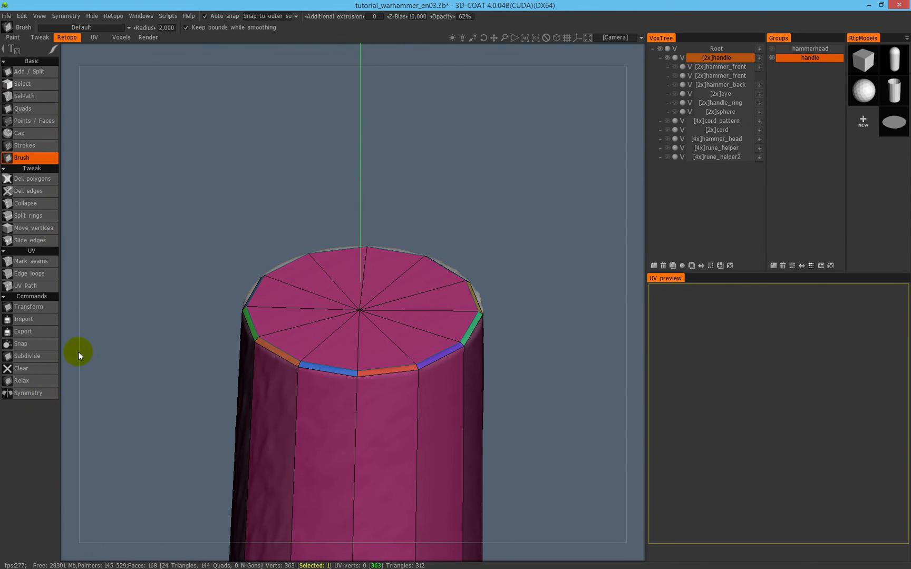
pyautogui.click(37, 345)
pyautogui.moveTo(492, 325)
pyautogui.mouseDown()
pyautogui.moveTo(429, 258)
pyautogui.moveTo(477, 262)
pyautogui.mouseUp()
# Examine the handle's bottom cap and its bevelled rim against the sculpt from below.
pyautogui.moveTo(481, 228); pyautogui.dragTo(388, 298, button='right')
pyautogui.moveTo(388, 298); pyautogui.dragTo(406, 101, button='middle')
pyautogui.moveTo(413, 400); pyautogui.dragTo(394, 240, button='middle')
pyautogui.moveTo(394, 240); pyautogui.dragTo(617, 129, button='right')
pyautogui.moveTo(410, 155); pyautogui.dragTo(419, 175, button='middle')
pyautogui.keyDown('alt'); pyautogui.moveTo(419, 175); pyautogui.dragTo(446, 113); pyautogui.keyUp('alt')
pyautogui.moveTo(359, 207); pyautogui.dragTo(468, 209, button='right')
pyautogui.moveTo(468, 209); pyautogui.dragTo(278, 275, button='middle')
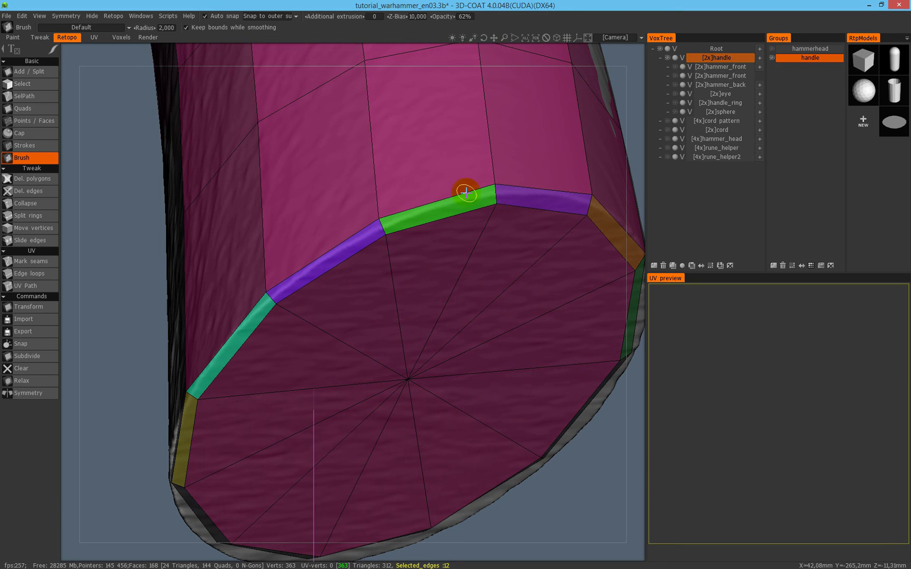
pyautogui.keyDown('alt'); pyautogui.moveTo(463, 164); pyautogui.dragTo(365, 253, button='right'); pyautogui.keyUp('alt')
pyautogui.keyDown('alt'); pyautogui.moveTo(326, 248); pyautogui.dragTo(350, 244); pyautogui.keyUp('alt')
pyautogui.moveTo(239, 212)
pyautogui.keyDown('alt'); pyautogui.mouseDown()
pyautogui.moveTo(346, 259)
pyautogui.moveTo(354, 217)
pyautogui.moveTo(286, 220)
pyautogui.moveTo(334, 310)
pyautogui.mouseUp(); pyautogui.keyUp('alt')
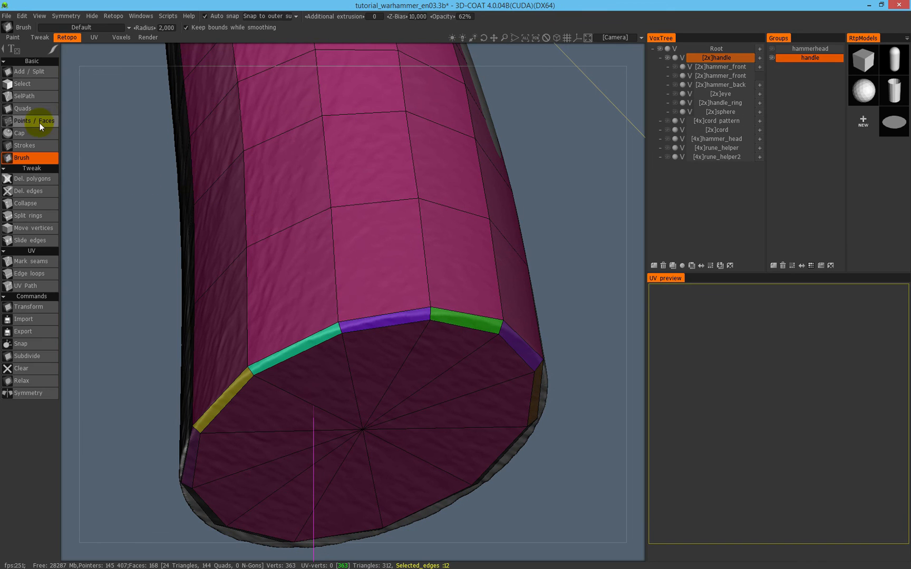
# Try to move a corner vertex of the handle's bottom rim with Points / Faces, and undo the move.
pyautogui.click(40, 123)
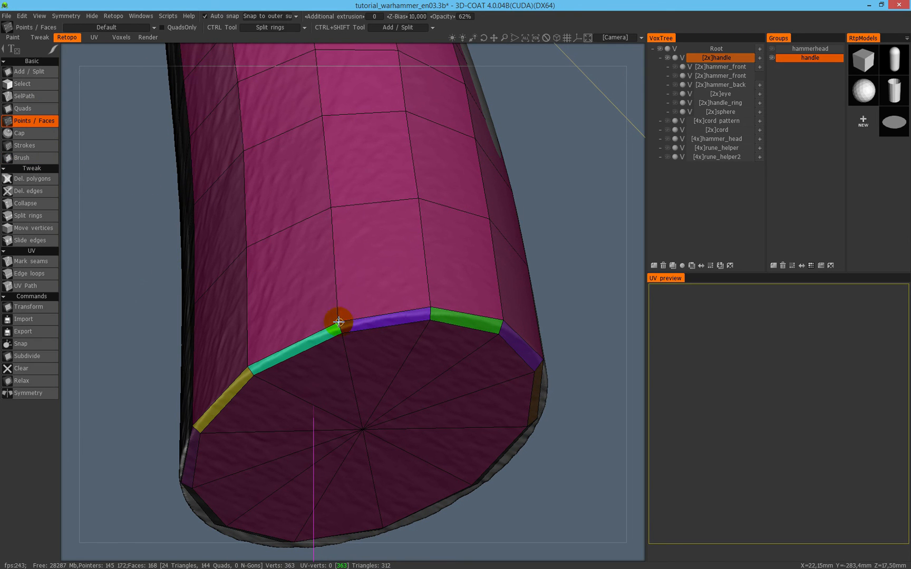
pyautogui.moveTo(339, 322); pyautogui.dragTo(342, 303)
pyautogui.hotkey('ctrl', 'z')
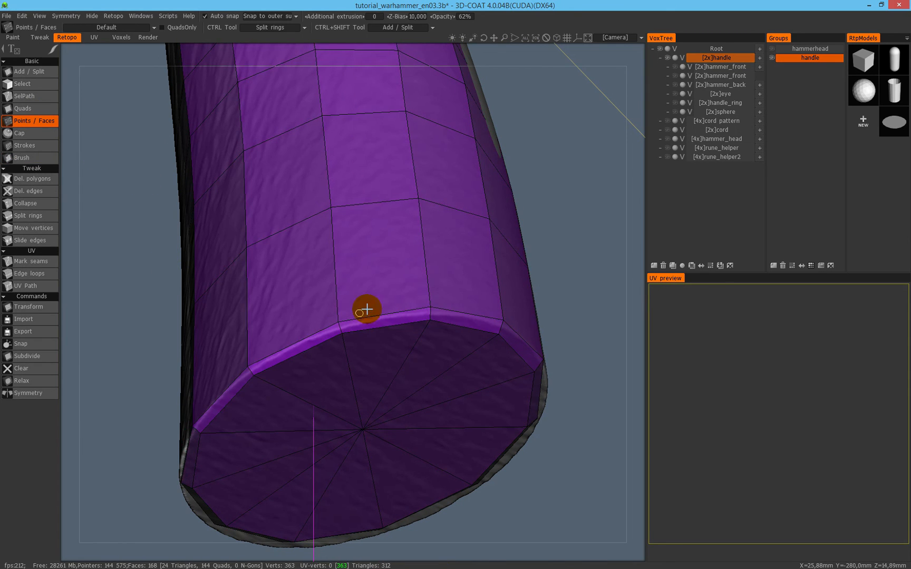
# Save the scene with the finished handle retopology.
pyautogui.keyDown('alt'); pyautogui.moveTo(439, 214); pyautogui.dragTo(394, 267, button='right'); pyautogui.keyUp('alt')
pyautogui.keyDown('alt'); pyautogui.moveTo(398, 217); pyautogui.dragTo(374, 275, button='right'); pyautogui.keyUp('alt')
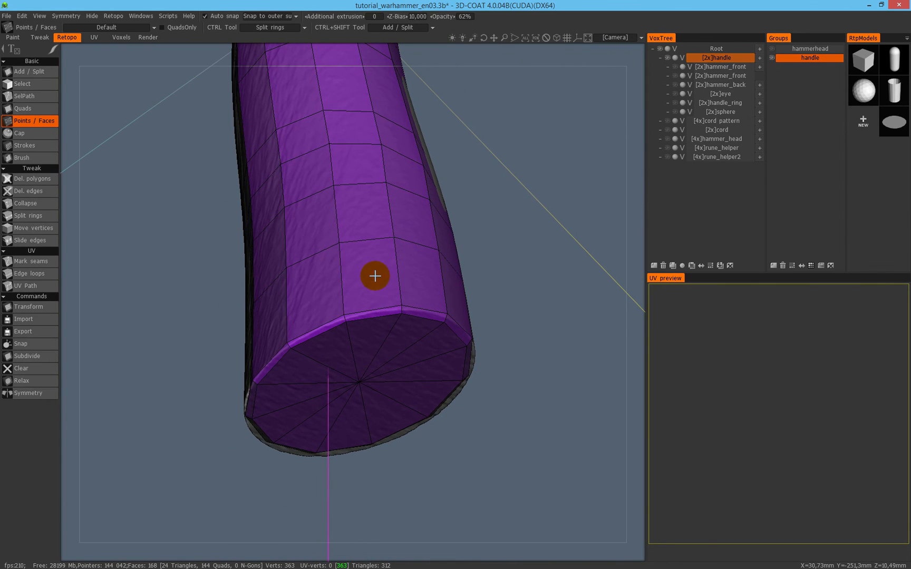
pyautogui.keyDown('alt'); pyautogui.moveTo(382, 284); pyautogui.dragTo(382, 240); pyautogui.keyUp('alt')
pyautogui.hotkey('ctrl', 's')
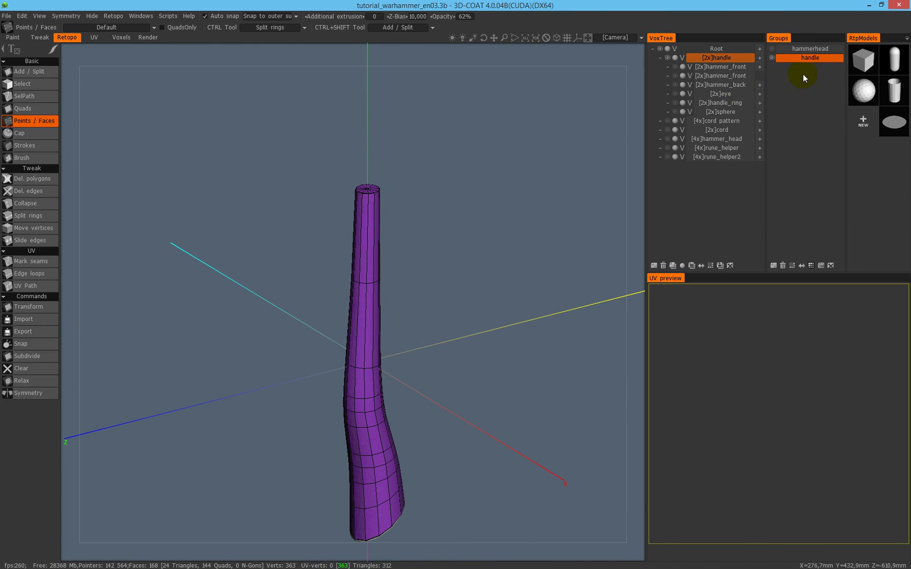
# Show the hammerhead retopo group to inspect it together with the handle, and hide it again.
pyautogui.click(772, 49)
pyautogui.keyDown('alt'); pyautogui.moveTo(487, 207); pyautogui.dragTo(541, 139, button='right'); pyautogui.keyUp('alt')
pyautogui.keyDown('alt'); pyautogui.moveTo(541, 139); pyautogui.dragTo(411, 303, button='middle'); pyautogui.keyUp('alt')
pyautogui.keyDown('alt'); pyautogui.moveTo(411, 303); pyautogui.dragTo(394, 207); pyautogui.keyUp('alt')
pyautogui.keyDown('alt'); pyautogui.moveTo(395, 207); pyautogui.dragTo(371, 295, button='right'); pyautogui.keyUp('alt')
pyautogui.keyDown('alt'); pyautogui.moveTo(371, 294); pyautogui.dragTo(383, 131, button='middle'); pyautogui.keyUp('alt')
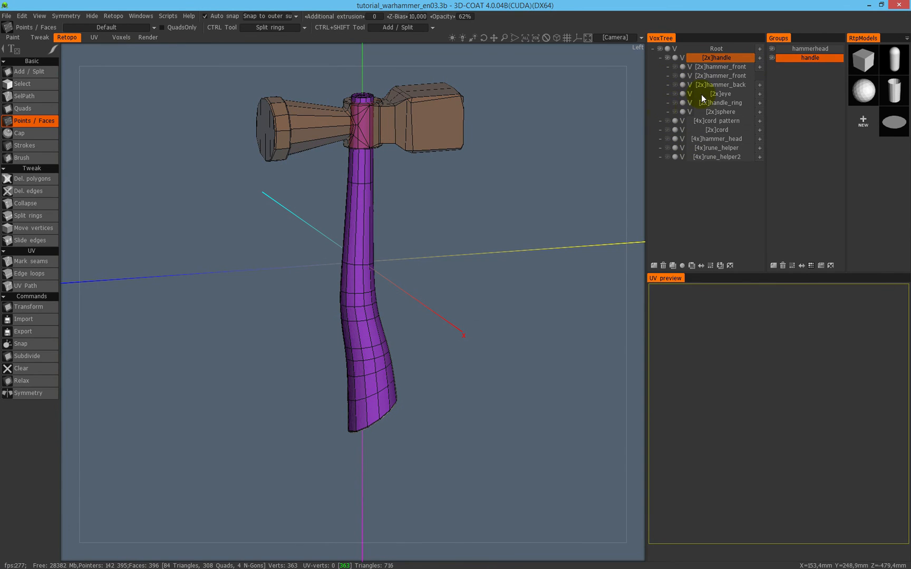
pyautogui.click(773, 49)
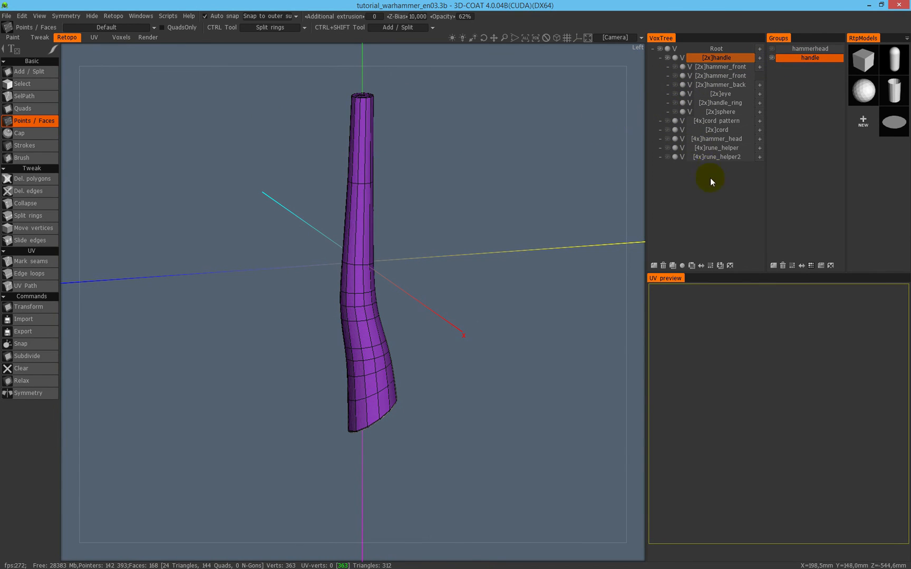
# Make the sphere volume visible and create a new retopo group named sphere.
pyautogui.click(674, 112)
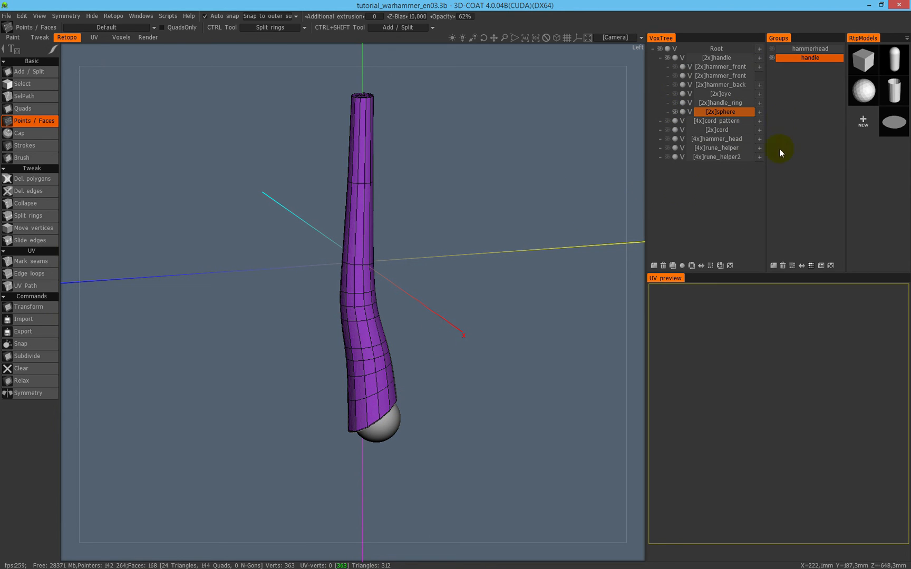
pyautogui.click(773, 266)
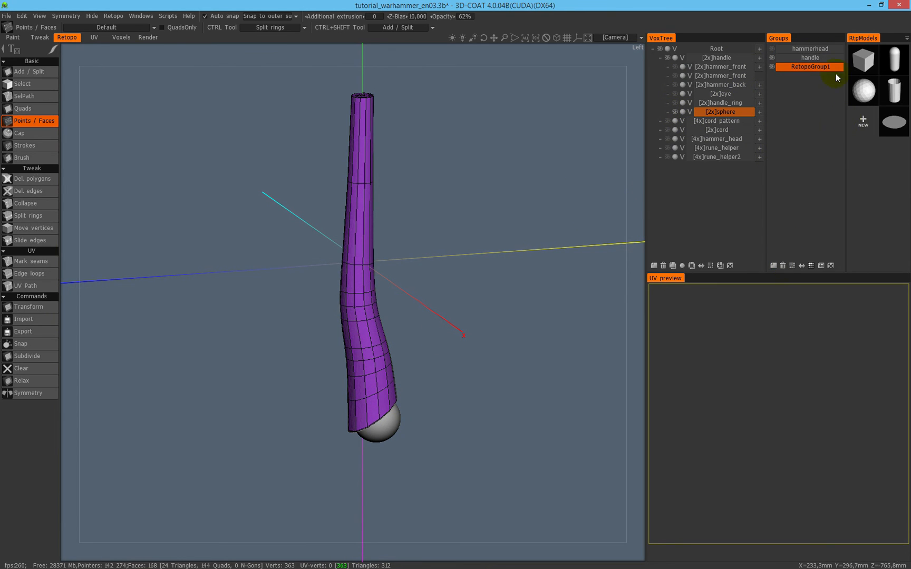
pyautogui.doubleClick(805, 66)
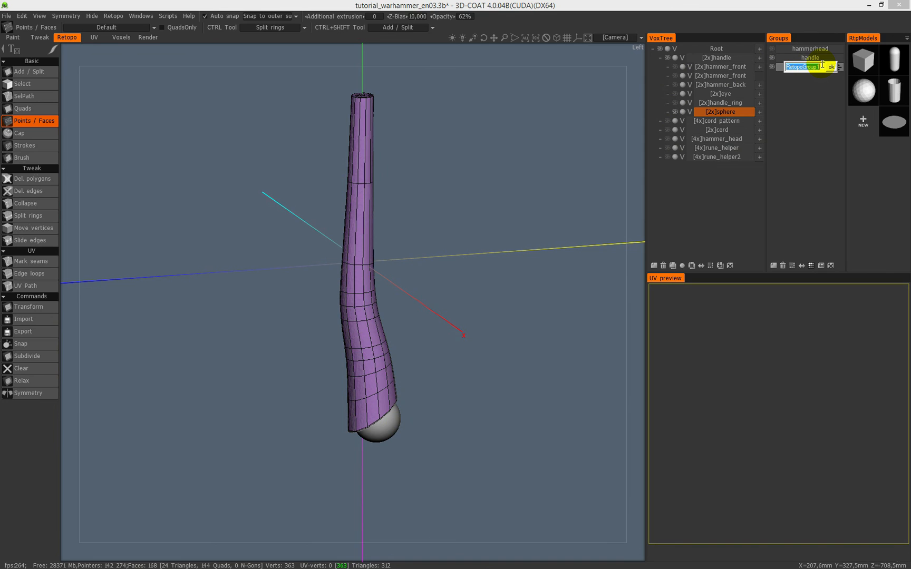
pyautogui.write('sphere')
pyautogui.press('Return')
# Inspect the sphere at the handle's lower end while toggling the visibility of the handle's retopo group and volume.
pyautogui.click(772, 57)
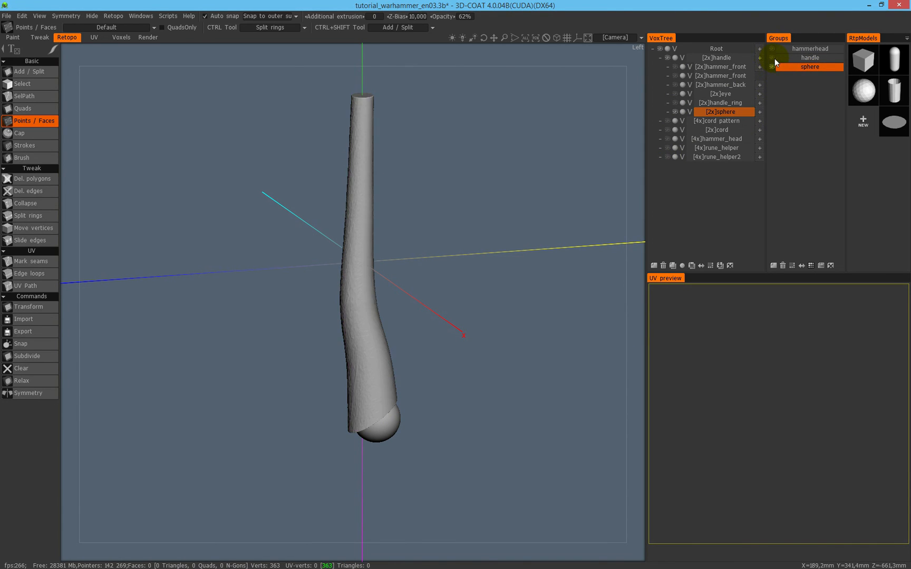
pyautogui.click(772, 58)
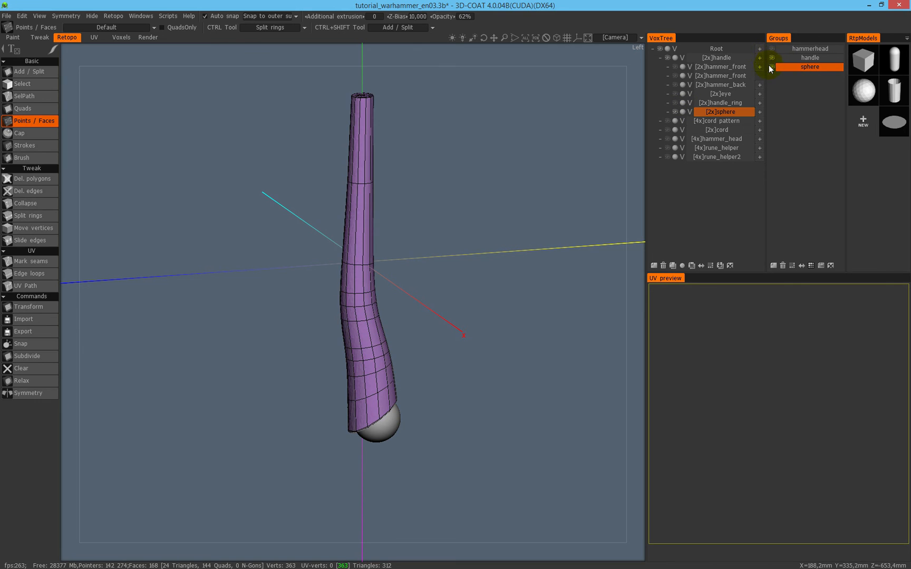
pyautogui.click(667, 58)
pyautogui.click(666, 59)
pyautogui.moveTo(447, 198); pyautogui.dragTo(495, 298, button='right')
pyautogui.moveTo(494, 298); pyautogui.dragTo(463, 195, button='middle')
pyautogui.moveTo(463, 195); pyautogui.dragTo(363, 263)
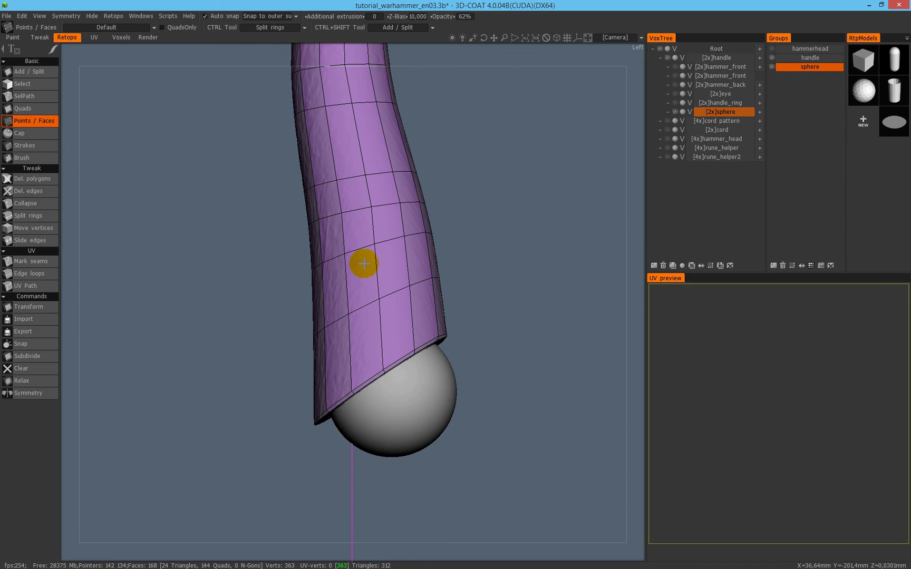
pyautogui.click(668, 58)
pyautogui.click(669, 60)
pyautogui.click(668, 60)
pyautogui.click(667, 59)
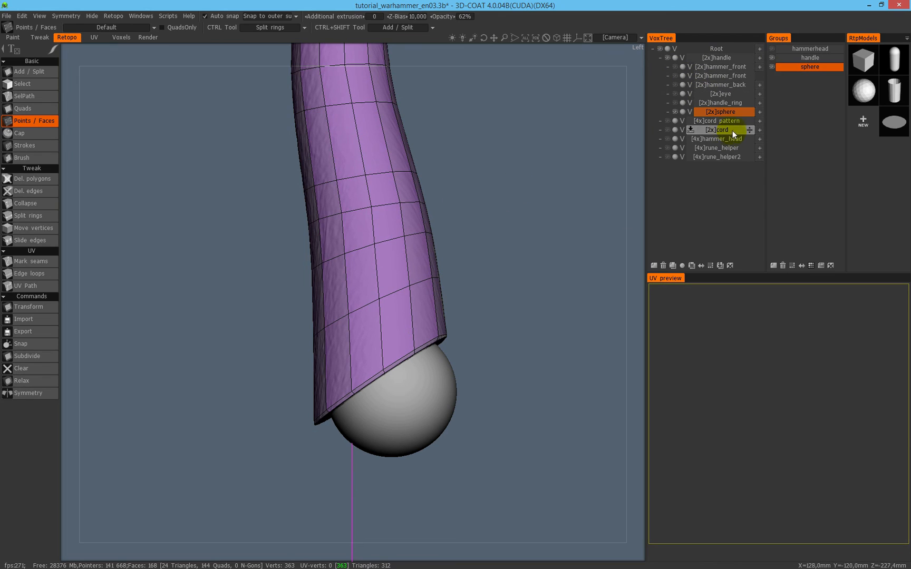
pyautogui.click(730, 117)
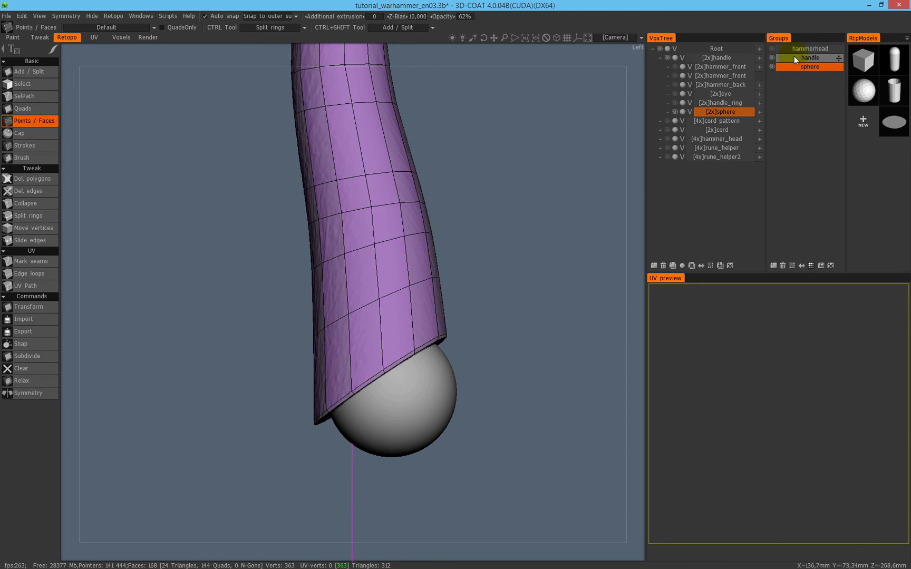
# Hide the handle retopo group and ghost the handle volume to expose the whole sphere.
pyautogui.click(771, 58)
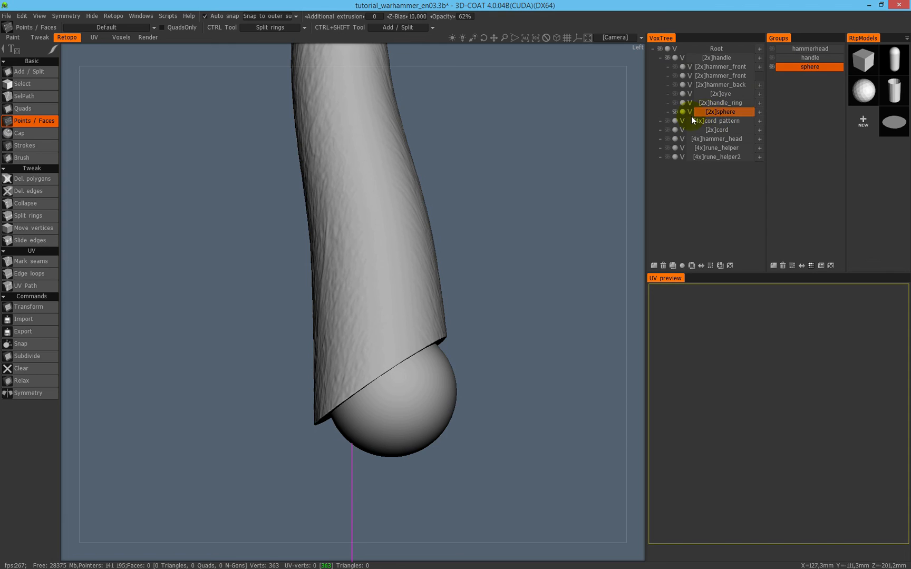
pyautogui.moveTo(748, 85); pyautogui.dragTo(734, 116)
pyautogui.click(675, 58)
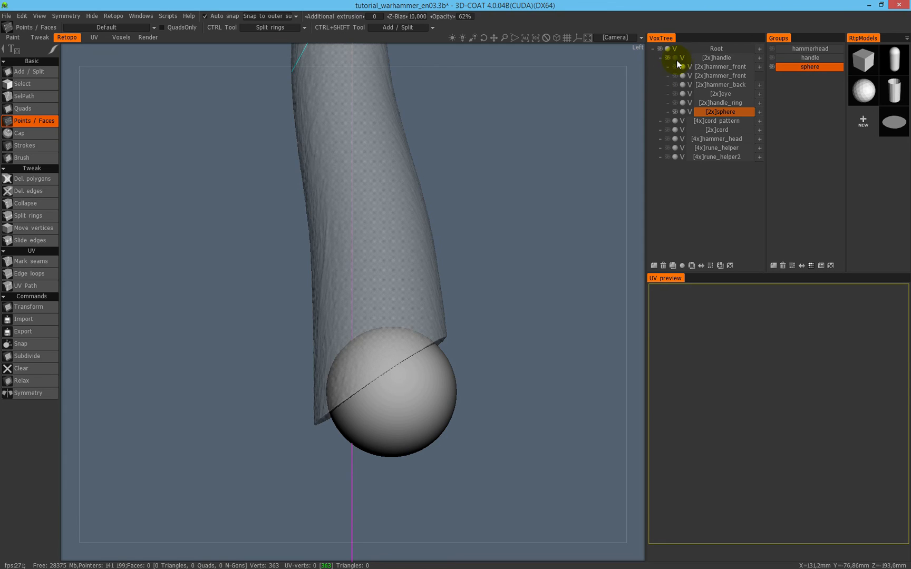
pyautogui.click(675, 58)
pyautogui.click(675, 58)
pyautogui.click(675, 58)
pyautogui.click(675, 58)
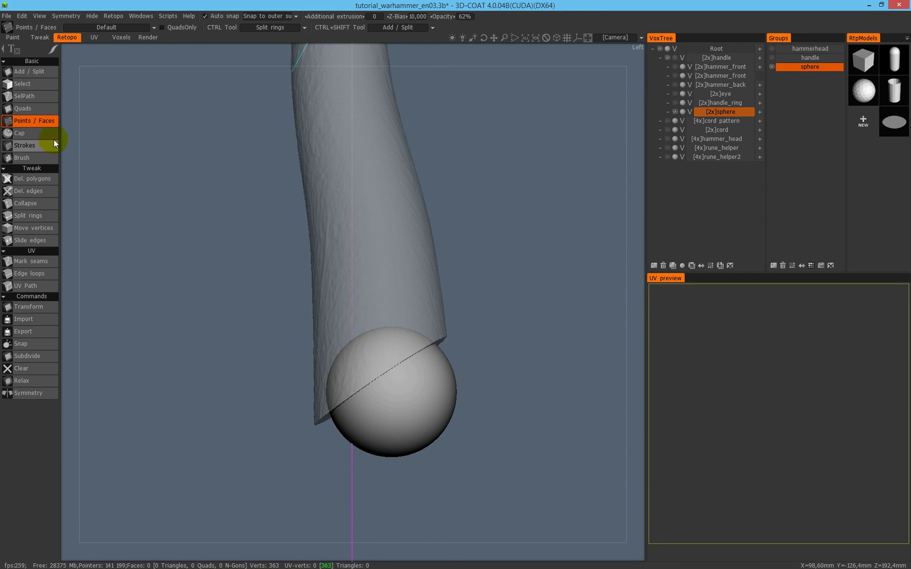
# Insert the sphere retopo primitive and move and scale it roughly over the sculpted sphere below the handle.
pyautogui.click(42, 158)
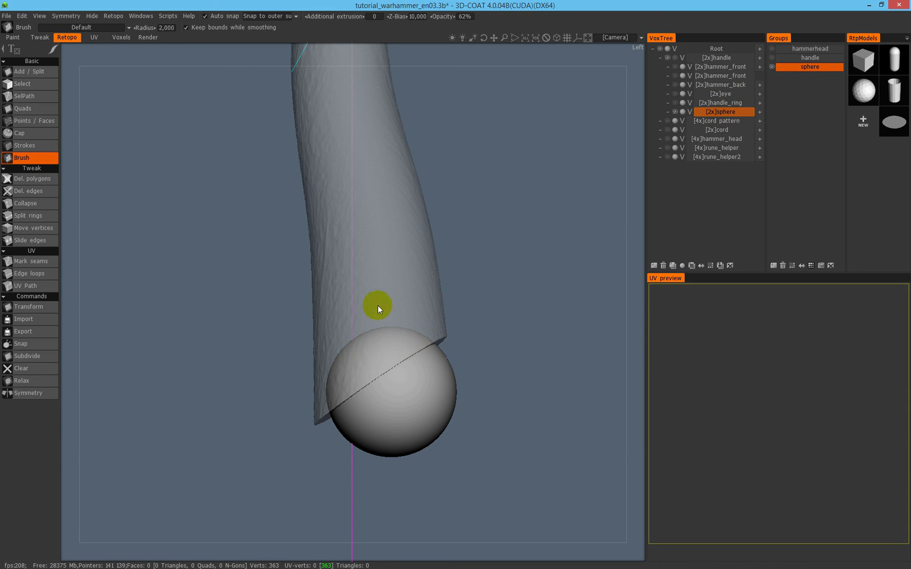
pyautogui.scroll(3, 378, 305)
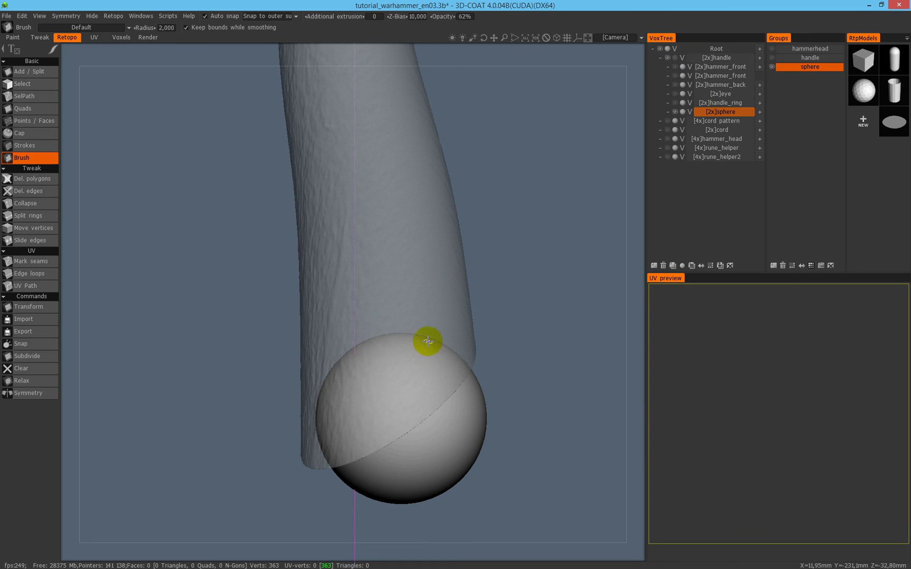
pyautogui.click(733, 112)
pyautogui.moveTo(431, 360)
pyautogui.keyDown('alt'); pyautogui.mouseDown()
pyautogui.moveTo(361, 344)
pyautogui.moveTo(455, 366)
pyautogui.mouseUp(); pyautogui.keyUp('alt')
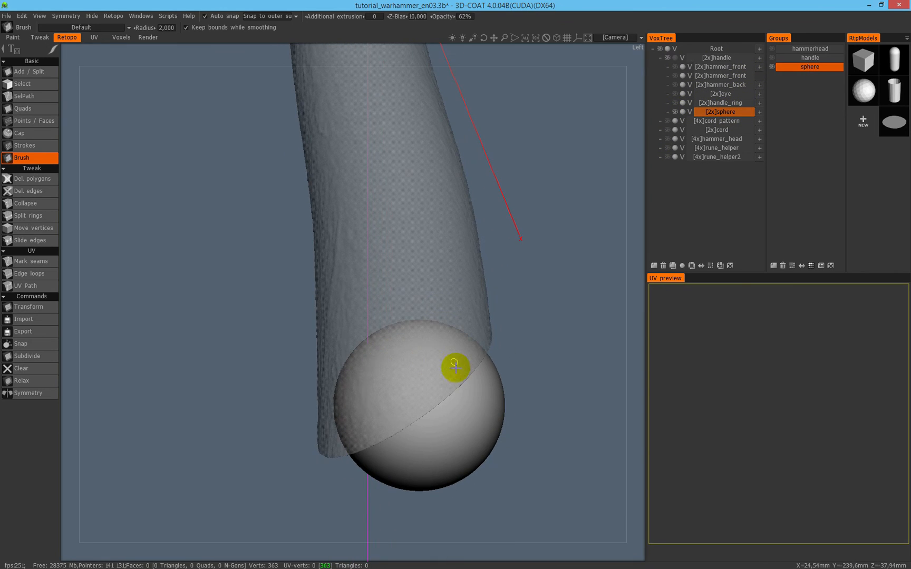
pyautogui.keyDown('alt'); pyautogui.moveTo(459, 340); pyautogui.dragTo(378, 309); pyautogui.keyUp('alt')
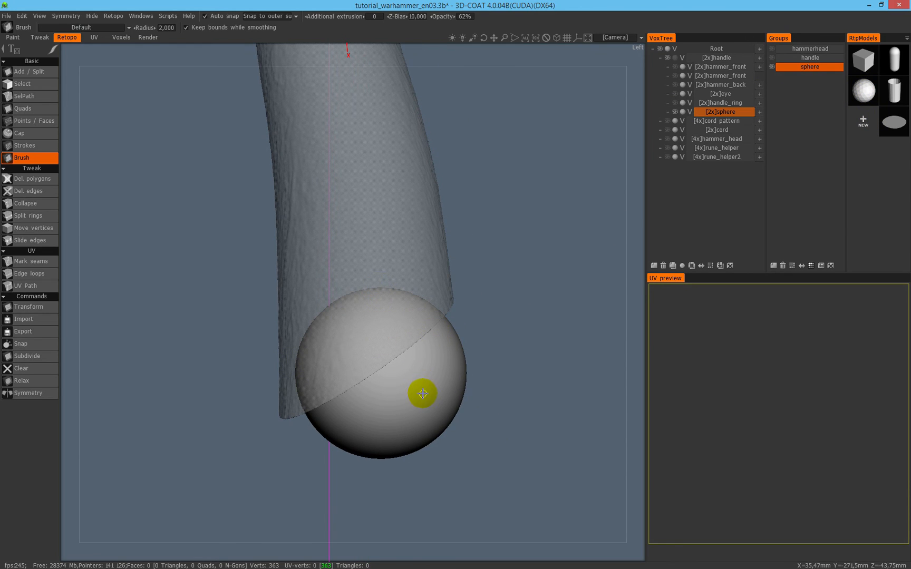
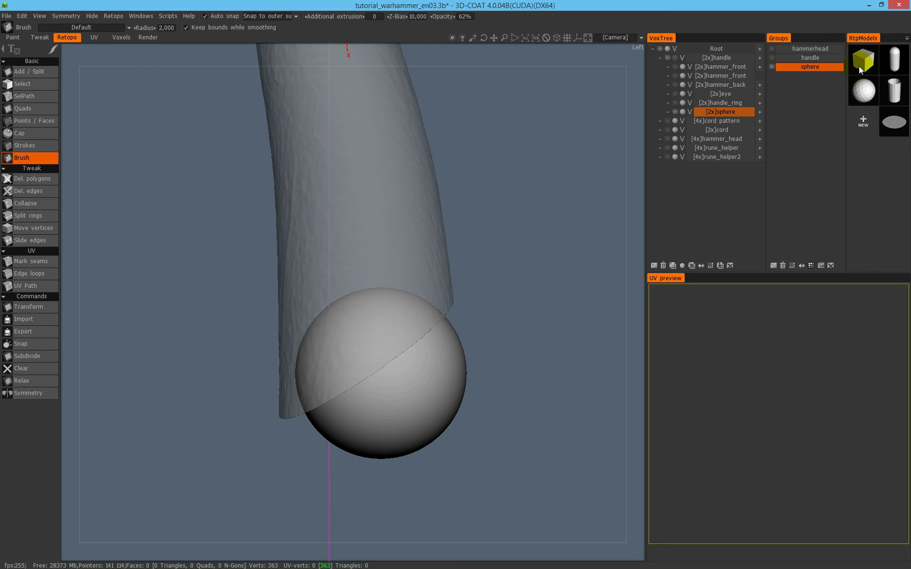
pyautogui.click(867, 99)
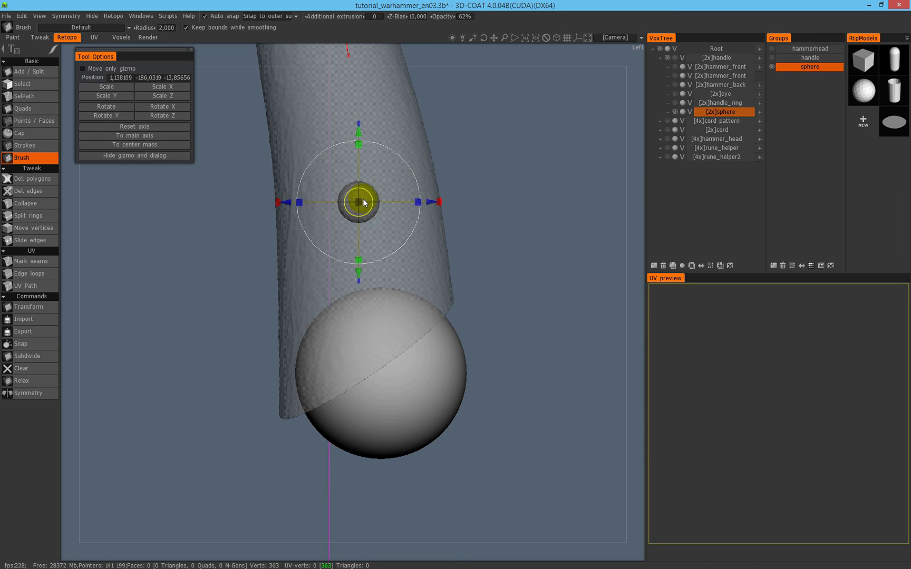
pyautogui.moveTo(365, 197); pyautogui.dragTo(423, 335)
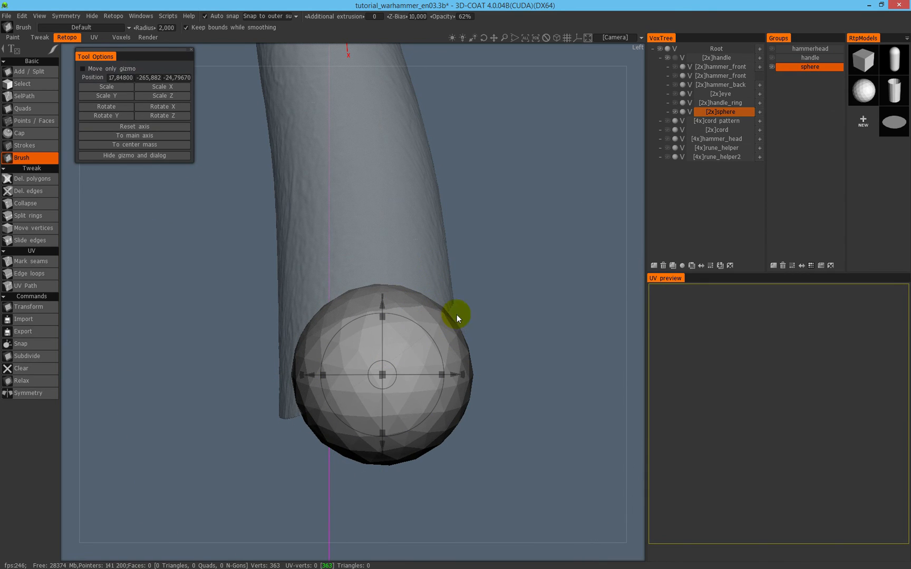
# Set the sphere primitive's X and Z positions to 0, checking it in the front orthographic view.
pyautogui.press('KP_5')
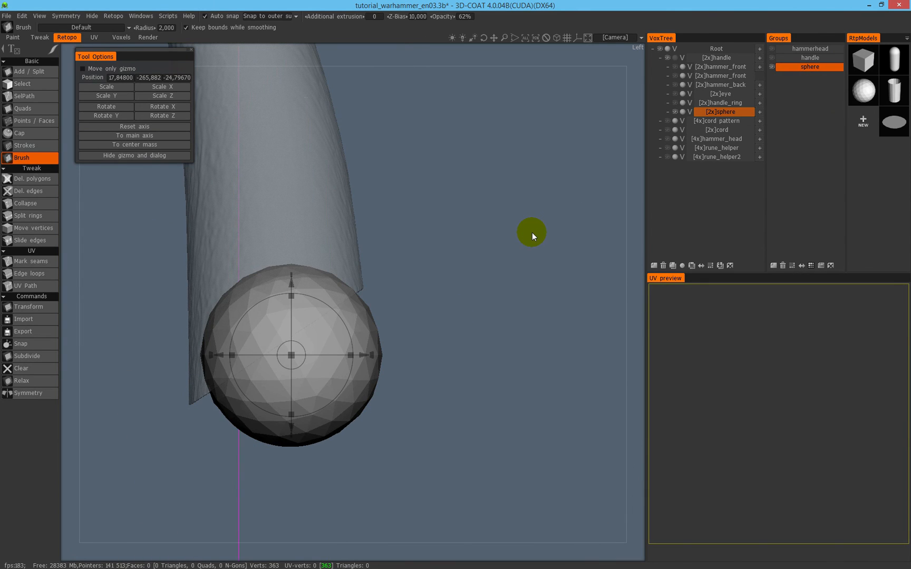
pyautogui.press('KP_1')
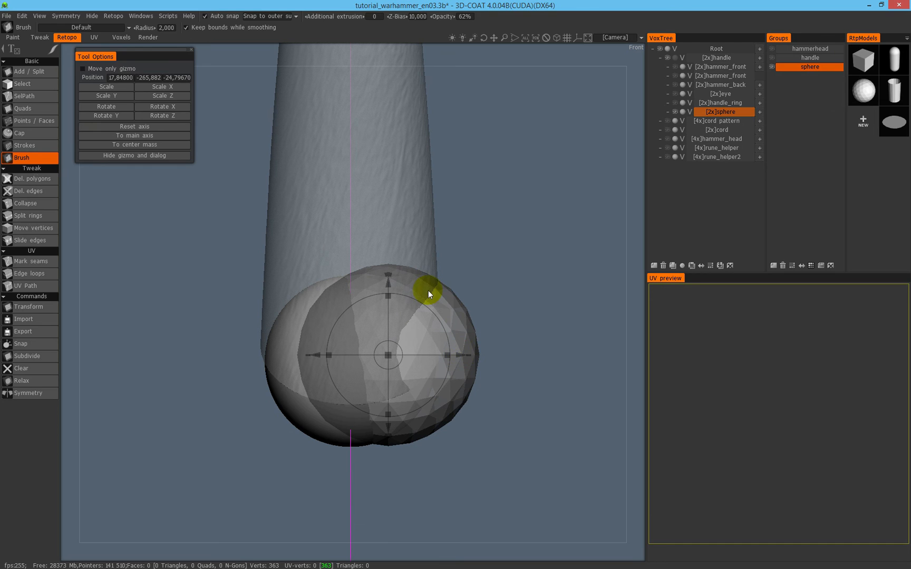
pyautogui.click(127, 78)
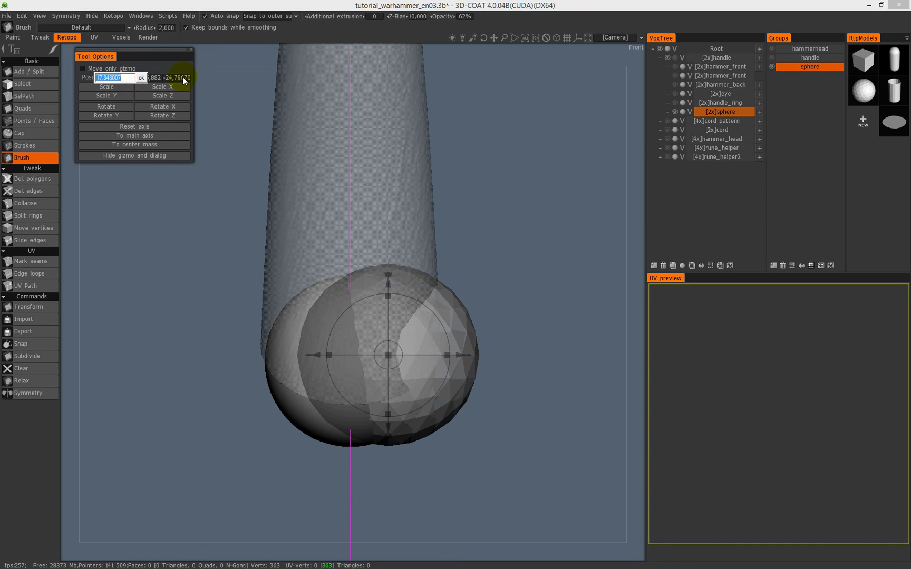
pyautogui.click(182, 77)
pyautogui.write('0')
pyautogui.press('Return')
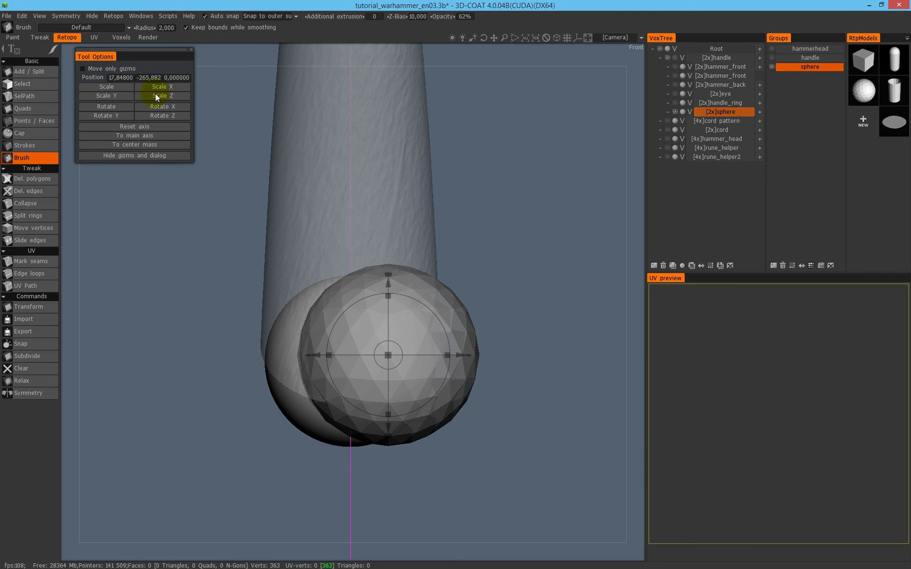
pyautogui.click(121, 78)
pyautogui.write('0')
pyautogui.press('Return')
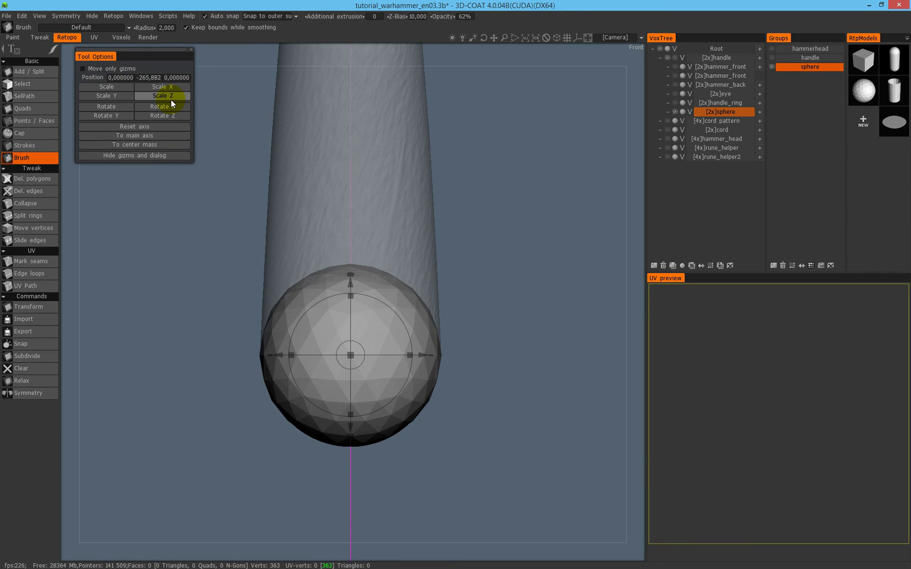
# Move the sphere primitive in the left view onto the sculpted sphere, at about Y -269.2 and Z -25.3.
pyautogui.press('KP_4')
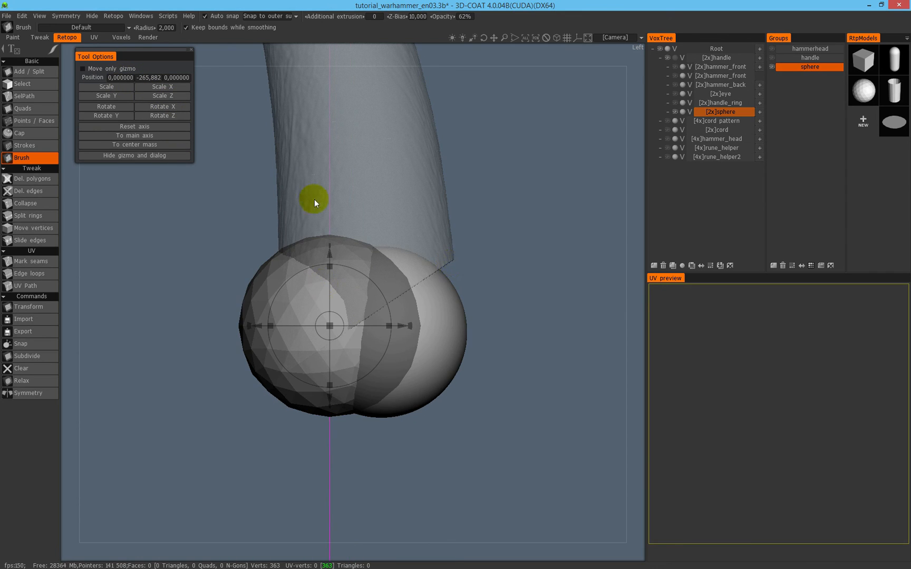
pyautogui.moveTo(400, 325); pyautogui.dragTo(449, 323)
pyautogui.moveTo(382, 255)
pyautogui.mouseDown()
pyautogui.moveTo(567, 225)
pyautogui.moveTo(474, 210)
pyautogui.moveTo(390, 252)
pyautogui.mouseUp()
pyautogui.press('KP_4')
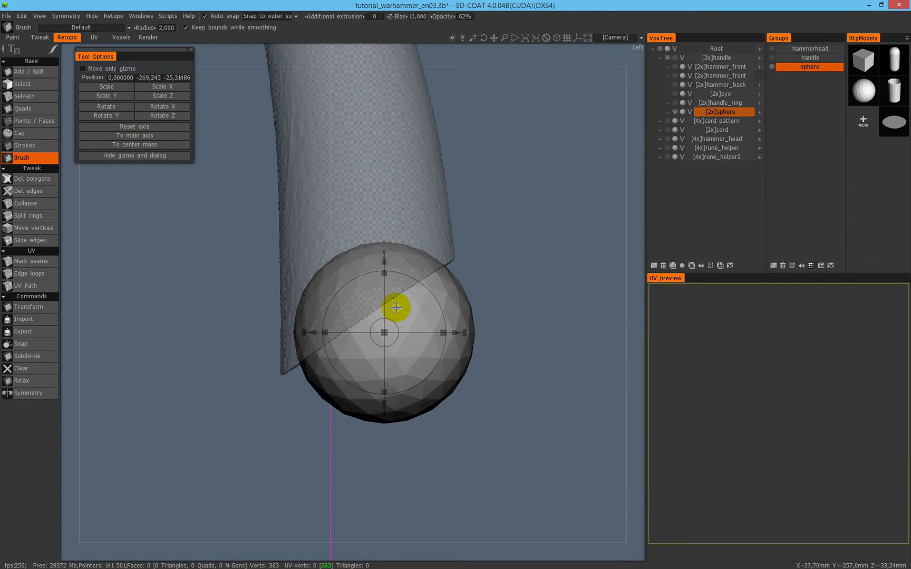
# Apply the sphere primitive with its topology snapped to the voxel mesh, and snap the resulting mesh once more.
pyautogui.press('Return')
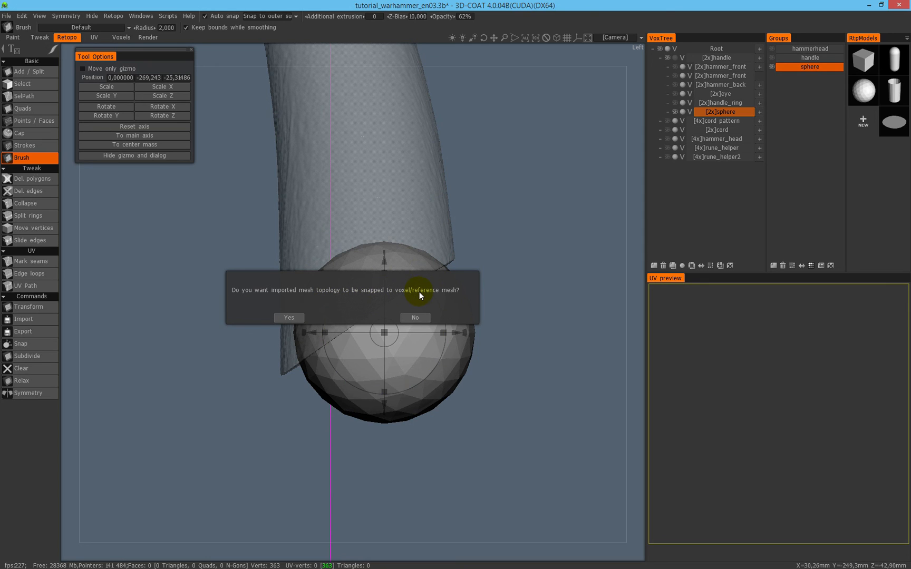
pyautogui.click(295, 317)
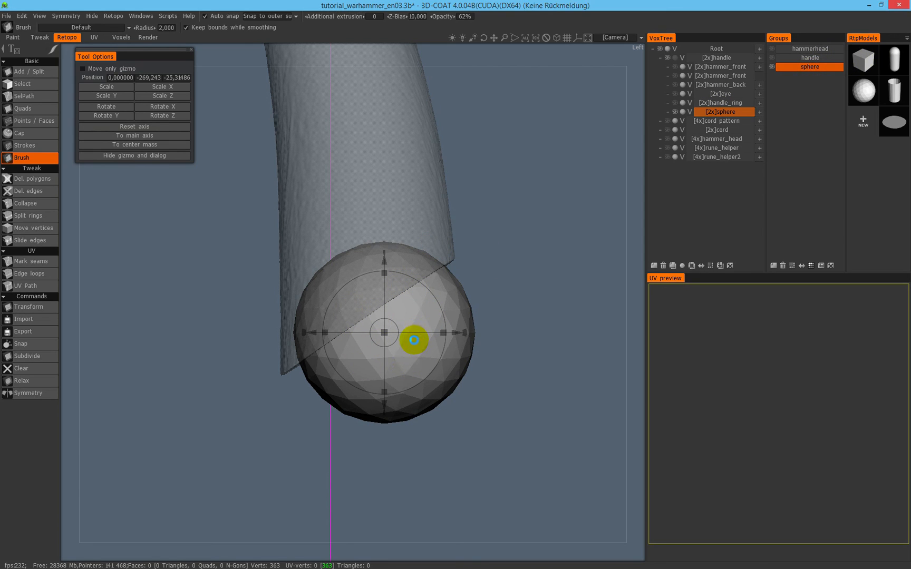
pyautogui.keyDown('alt'); pyautogui.moveTo(435, 293); pyautogui.dragTo(481, 300); pyautogui.keyUp('alt')
pyautogui.click(33, 346)
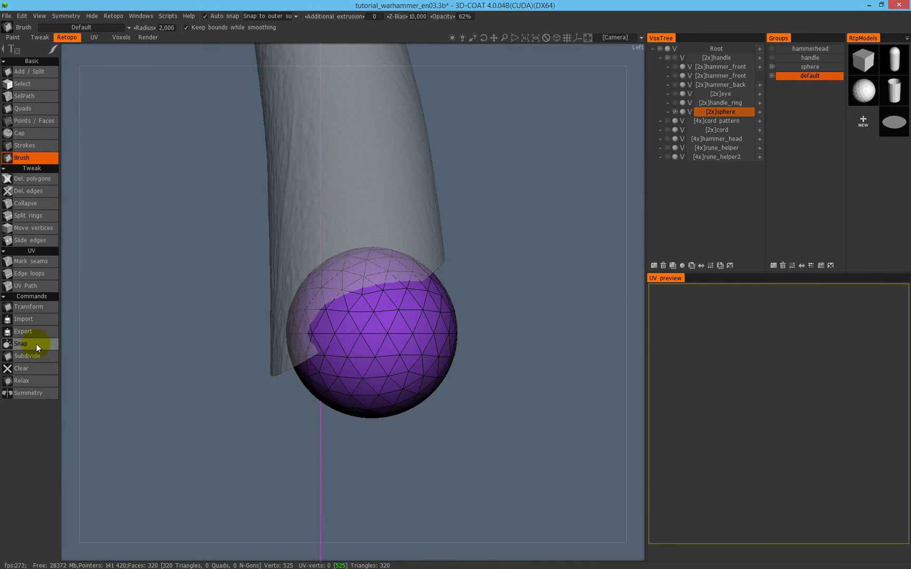
# Switch to the Select tool for editing the sphere mesh and set the Z-Bias to 3.
pyautogui.keyDown('alt'); pyautogui.moveTo(266, 309); pyautogui.dragTo(494, 171); pyautogui.keyUp('alt')
pyautogui.scroll(2, 494, 172)
pyautogui.scroll(2, 466, 200)
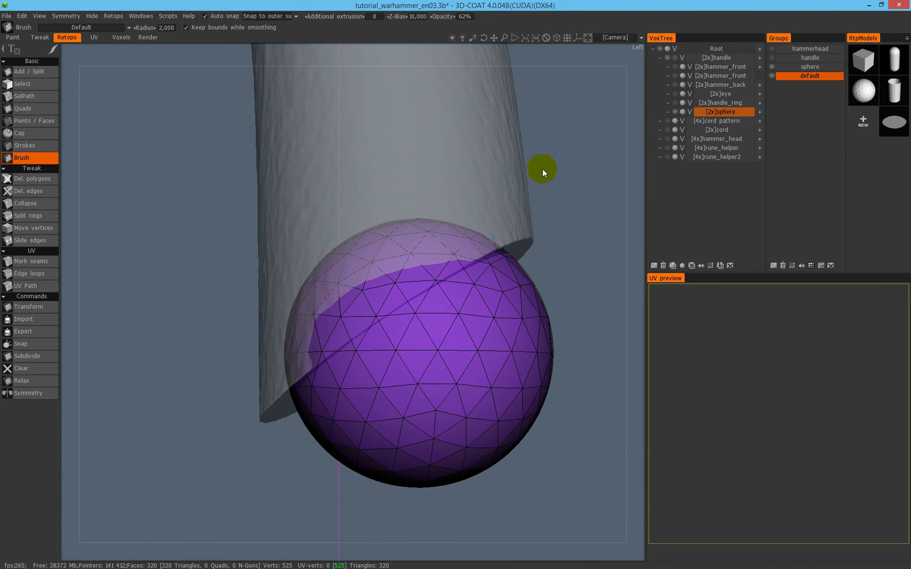
pyautogui.scroll(-2, 471, 227)
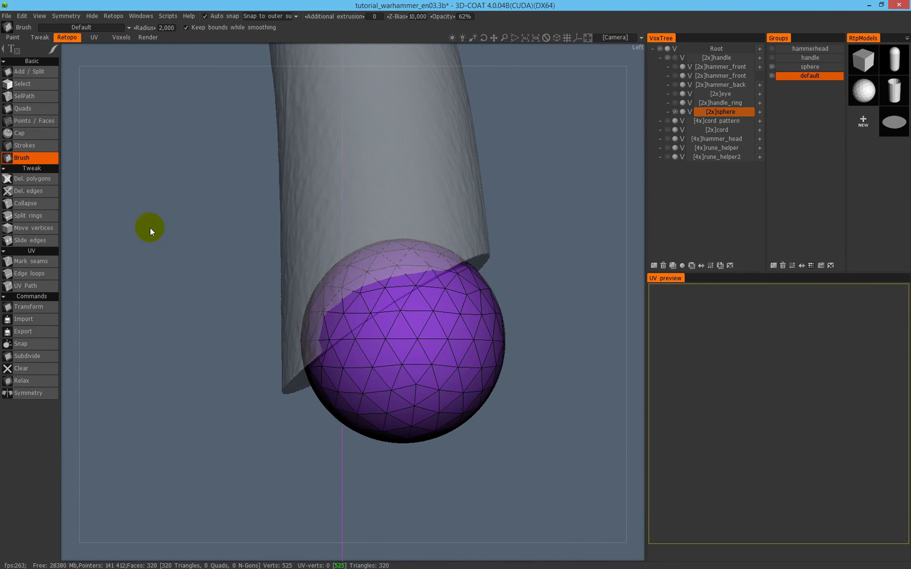
pyautogui.click(43, 85)
pyautogui.keyDown('alt'); pyautogui.moveTo(420, 319); pyautogui.dragTo(433, 323); pyautogui.keyUp('alt')
pyautogui.keyDown('alt'); pyautogui.moveTo(511, 110); pyautogui.dragTo(399, 315); pyautogui.keyUp('alt')
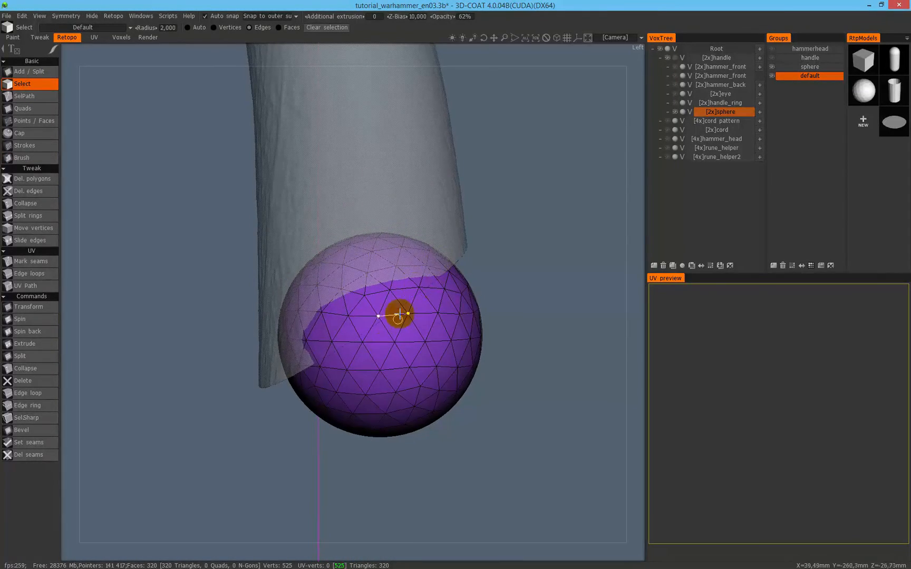
pyautogui.click(417, 17)
pyautogui.write('3')
pyautogui.press('Return')
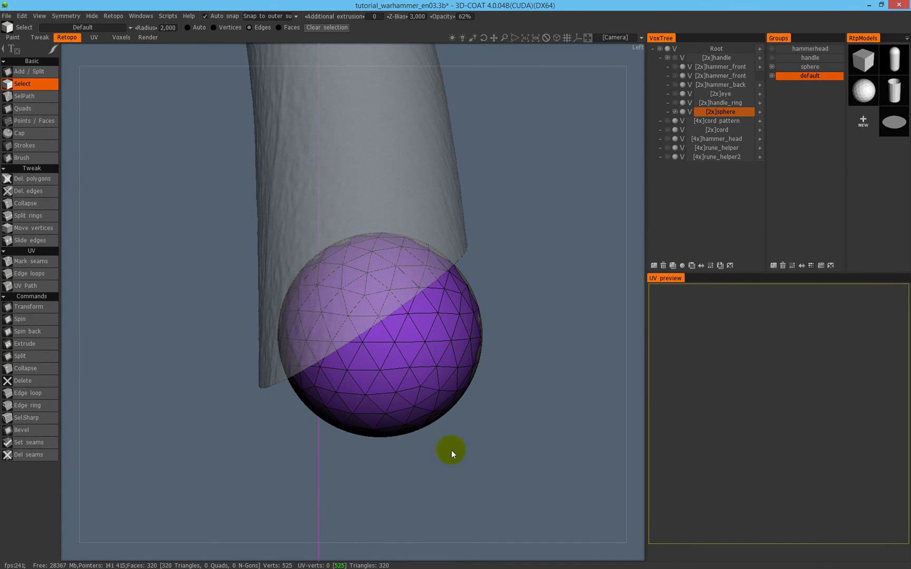
# Select and delete three edge loops running around the sphere mesh, starting from its left side.
pyautogui.keyDown('alt'); pyautogui.moveTo(415, 315); pyautogui.dragTo(448, 290); pyautogui.keyUp('alt')
pyautogui.click(361, 375)
pyautogui.press('l')
pyautogui.keyDown('alt'); pyautogui.moveTo(459, 364); pyautogui.dragTo(409, 349); pyautogui.keyUp('alt')
pyautogui.press('Delete')
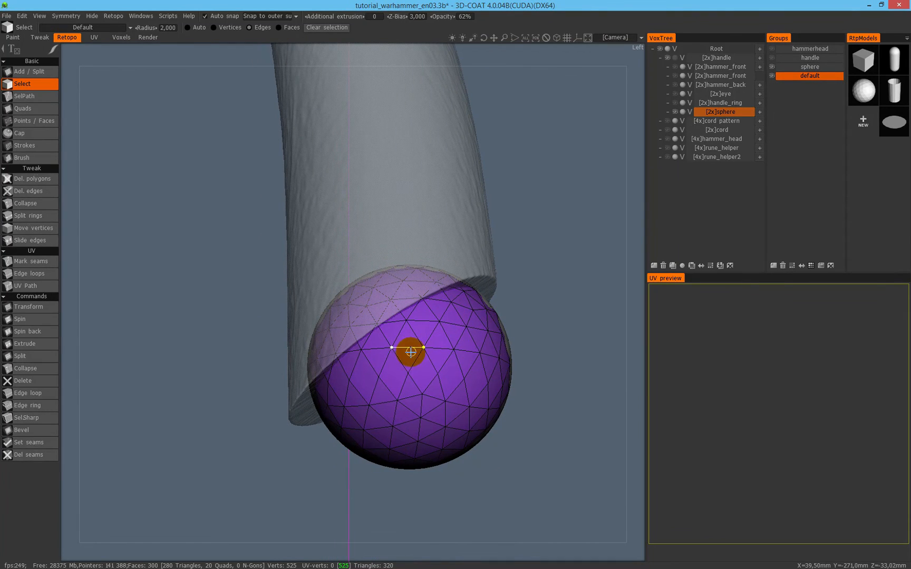
pyautogui.click(415, 359)
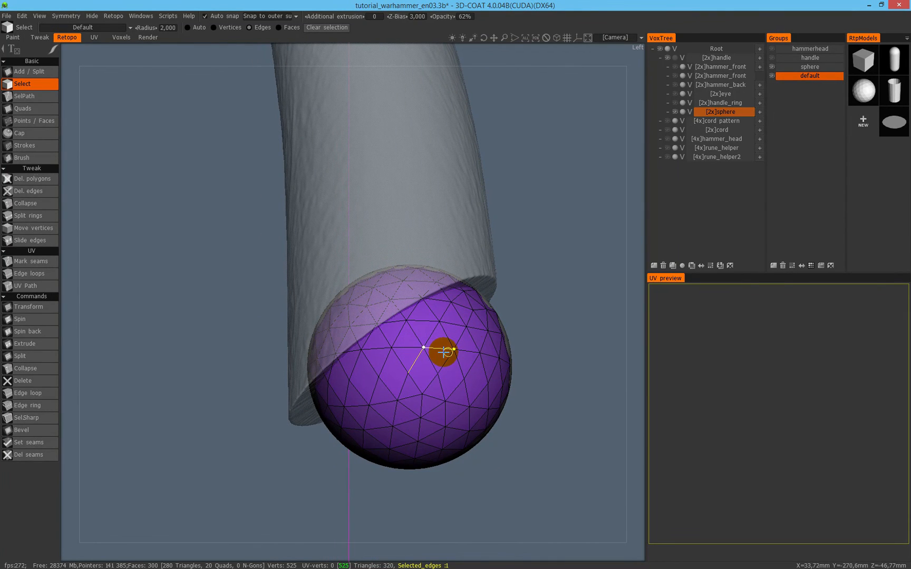
pyautogui.press('l')
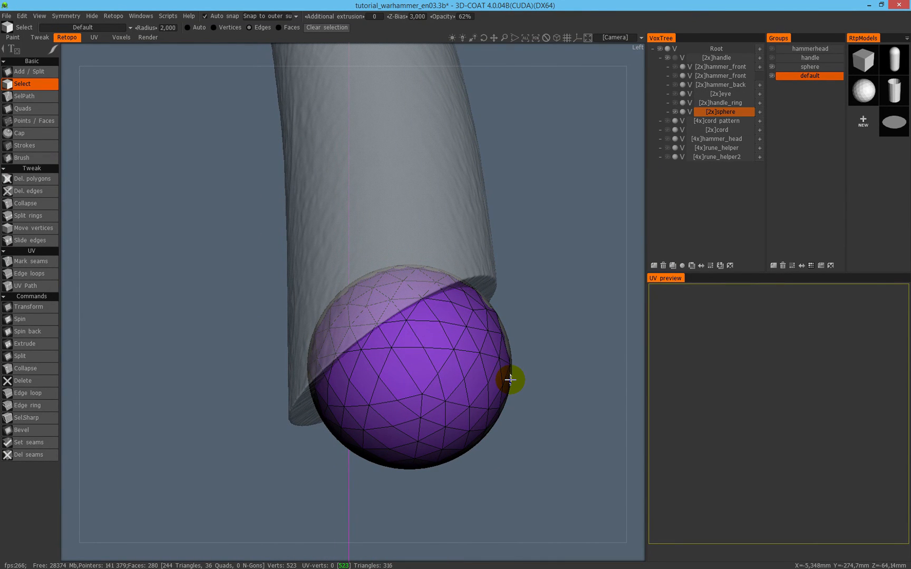
pyautogui.click(356, 362)
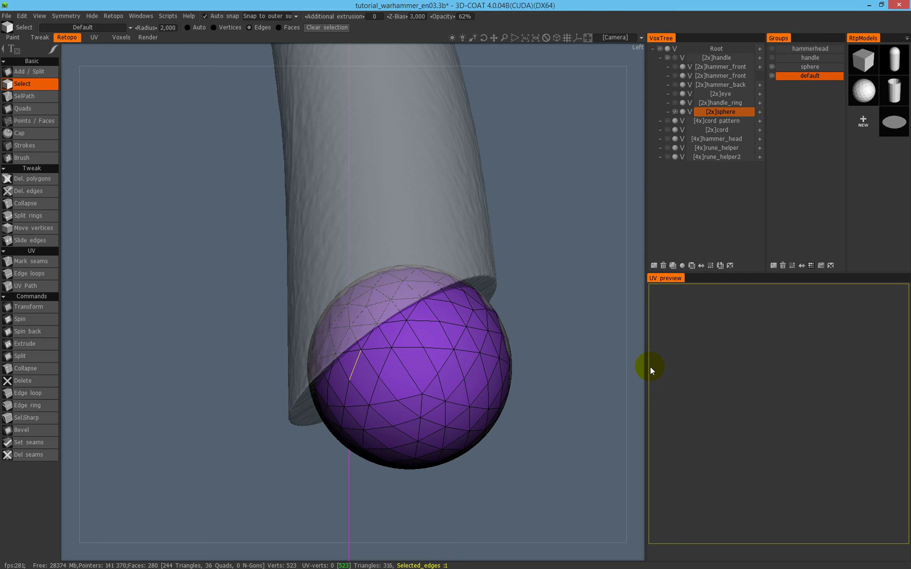
pyautogui.press('Delete')
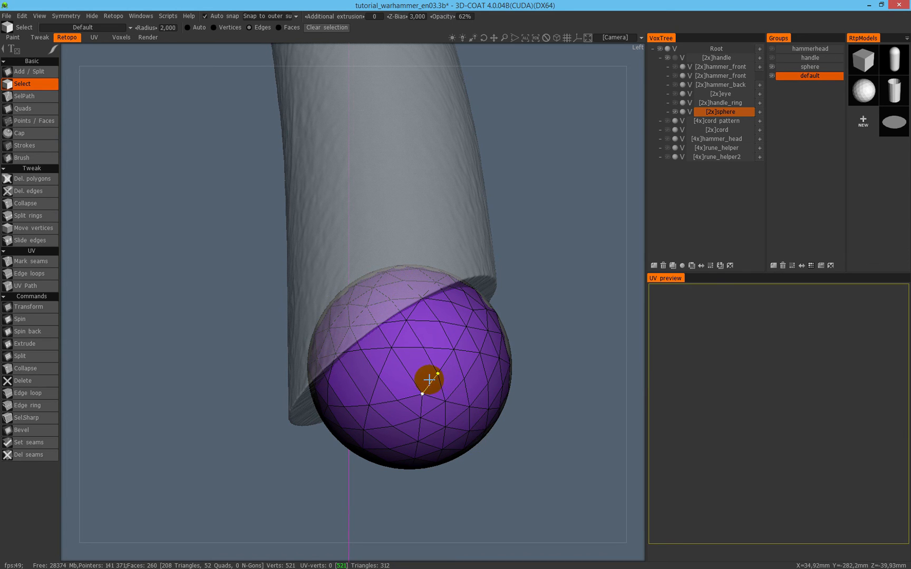
# Delete three more full edge loops across the lower left part of the sphere mesh.
pyautogui.keyDown('alt'); pyautogui.moveTo(427, 382); pyautogui.dragTo(427, 390); pyautogui.keyUp('alt')
pyautogui.click(403, 424)
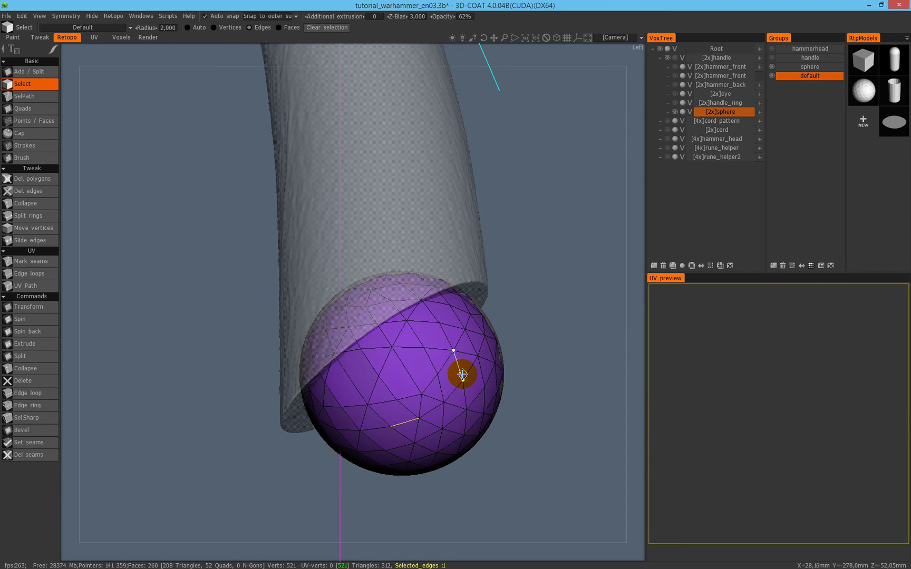
pyautogui.press('l')
pyautogui.press('Delete')
pyautogui.keyDown('alt'); pyautogui.moveTo(409, 352); pyautogui.dragTo(450, 319); pyautogui.keyUp('alt')
pyautogui.click(335, 402)
pyautogui.press('l')
pyautogui.press('Delete')
pyautogui.click(387, 378)
pyautogui.press('l')
pyautogui.press('Delete')
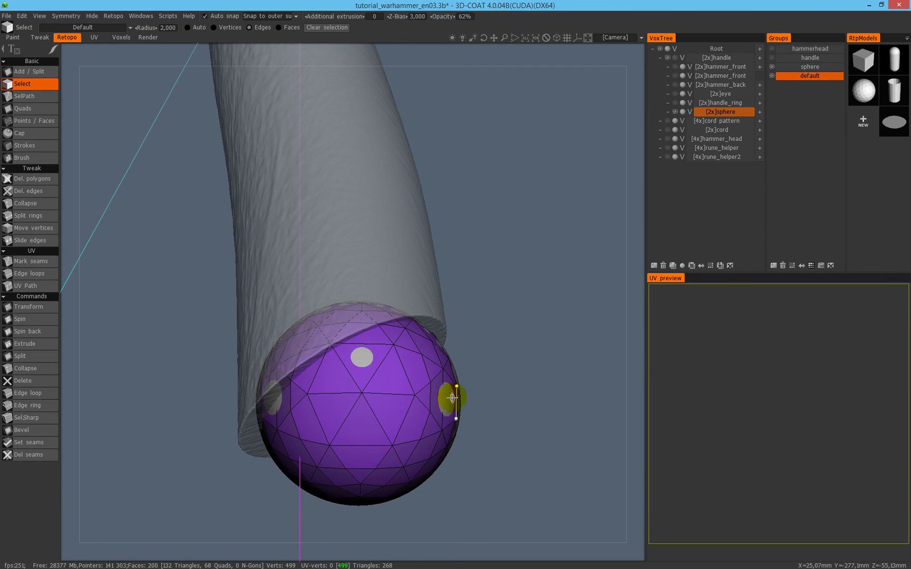
# Continue reducing the sphere mesh by deleting another three edge loops that cut through its large triangles.
pyautogui.keyDown('alt'); pyautogui.moveTo(431, 421); pyautogui.dragTo(397, 417); pyautogui.keyUp('alt')
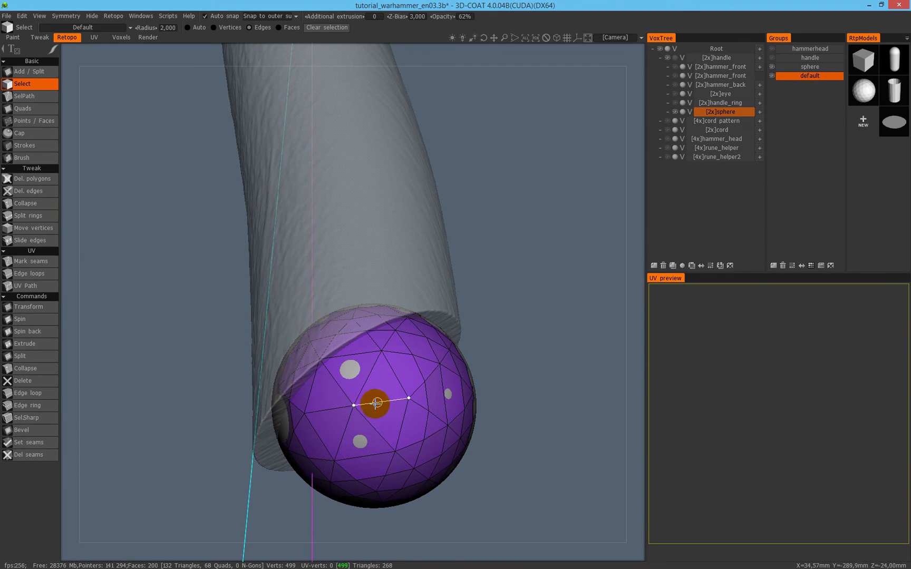
pyautogui.click(373, 383)
pyautogui.moveTo(378, 385)
pyautogui.keyDown('alt'); pyautogui.mouseDown()
pyautogui.moveTo(352, 382)
pyautogui.moveTo(381, 385)
pyautogui.mouseUp(); pyautogui.keyUp('alt')
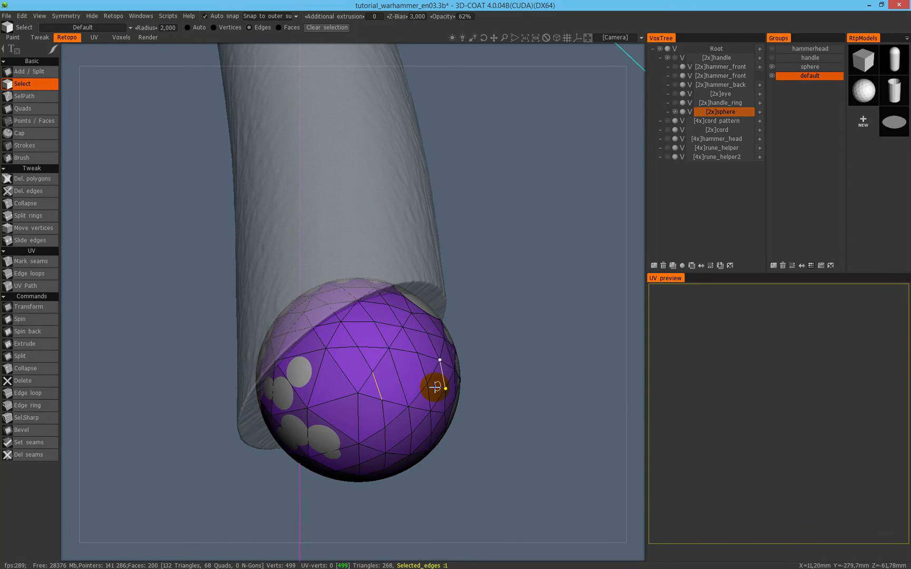
pyautogui.press('Delete')
pyautogui.click(421, 374)
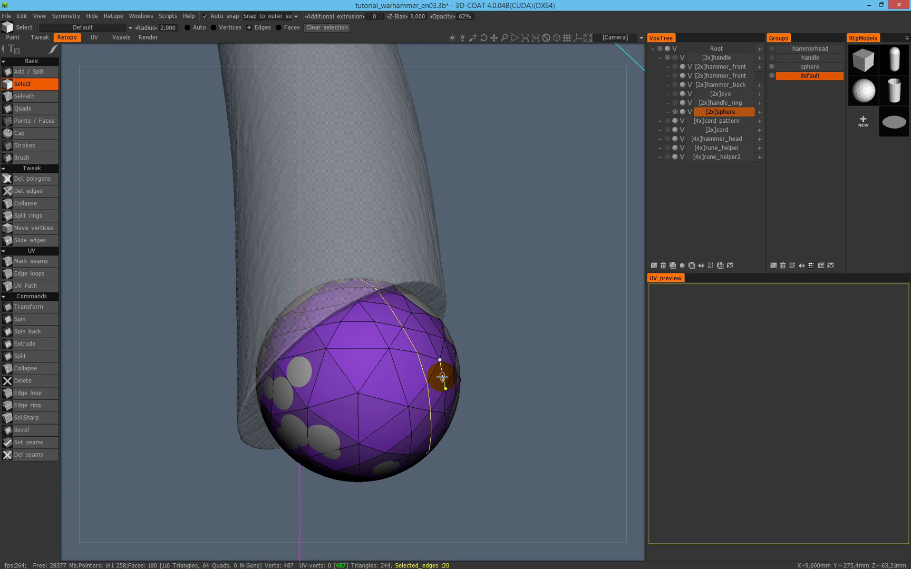
pyautogui.press('Delete')
pyautogui.moveTo(422, 351); pyautogui.dragTo(387, 335, button='middle')
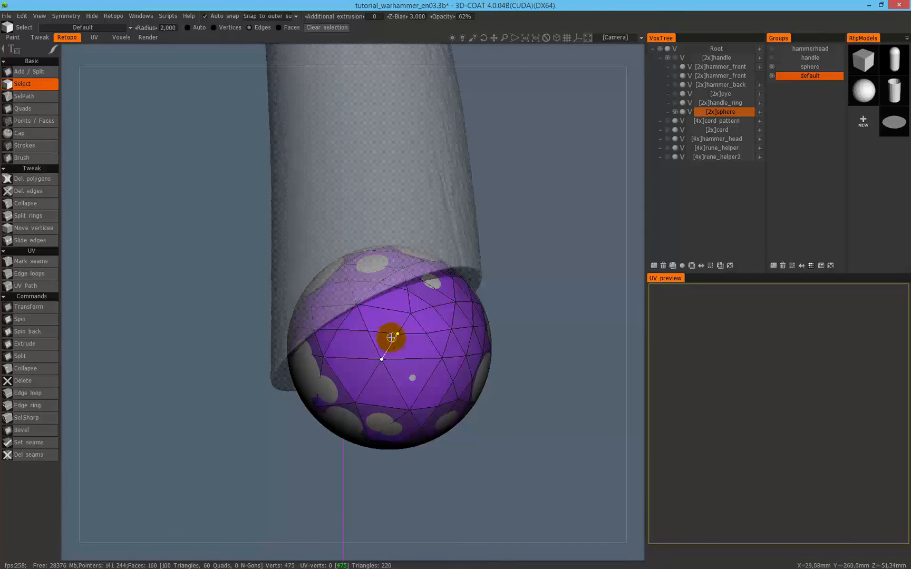
pyautogui.click(385, 332)
pyautogui.press('Delete')
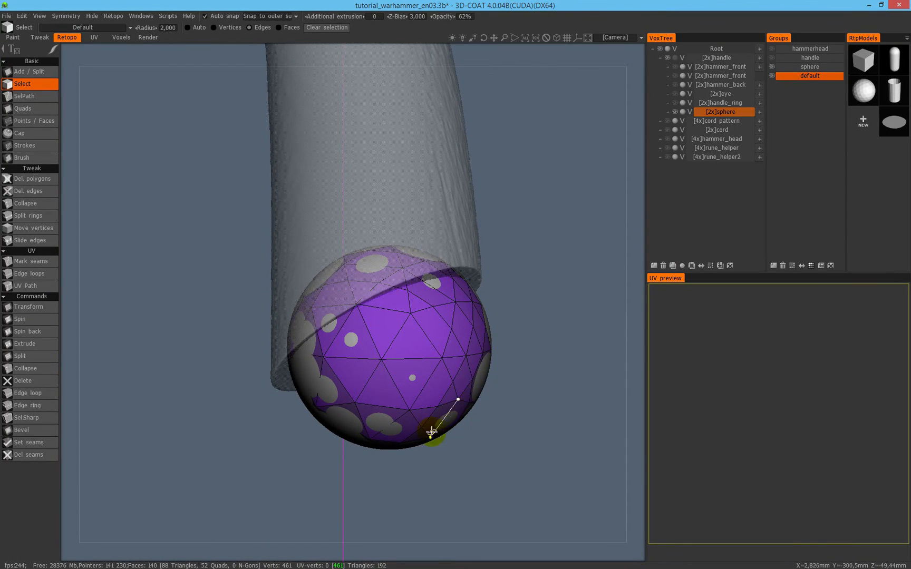
# Delete the three remaining surplus edge loops, working around to the sphere's back, to leave only coarse triangles.
pyautogui.moveTo(449, 366); pyautogui.dragTo(427, 328, button='middle')
pyautogui.click(436, 315)
pyautogui.press('l')
pyautogui.moveTo(444, 392); pyautogui.dragTo(416, 358, button='middle')
pyautogui.press('Delete')
pyautogui.click(402, 325)
pyautogui.press('l')
pyautogui.press('Delete')
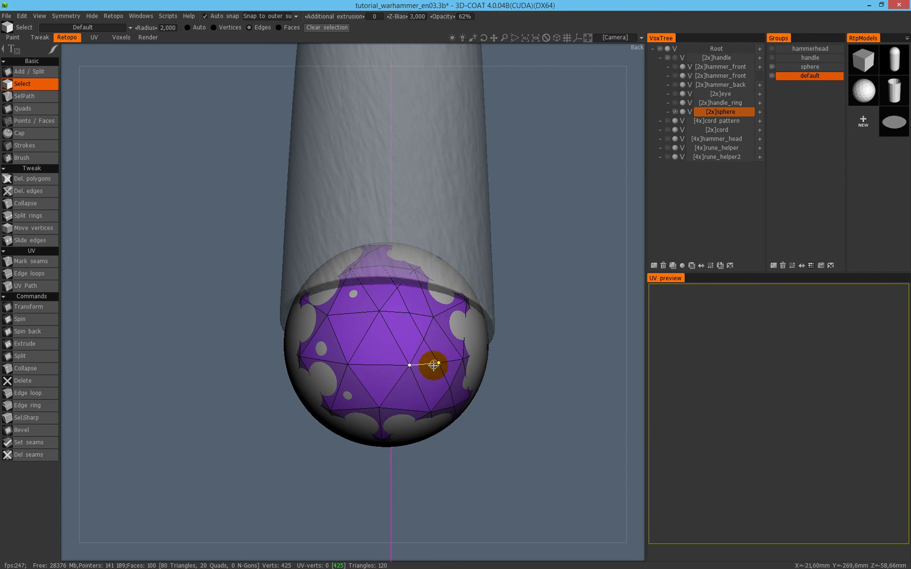
pyautogui.click(420, 330)
pyautogui.press('l')
pyautogui.press('Delete')
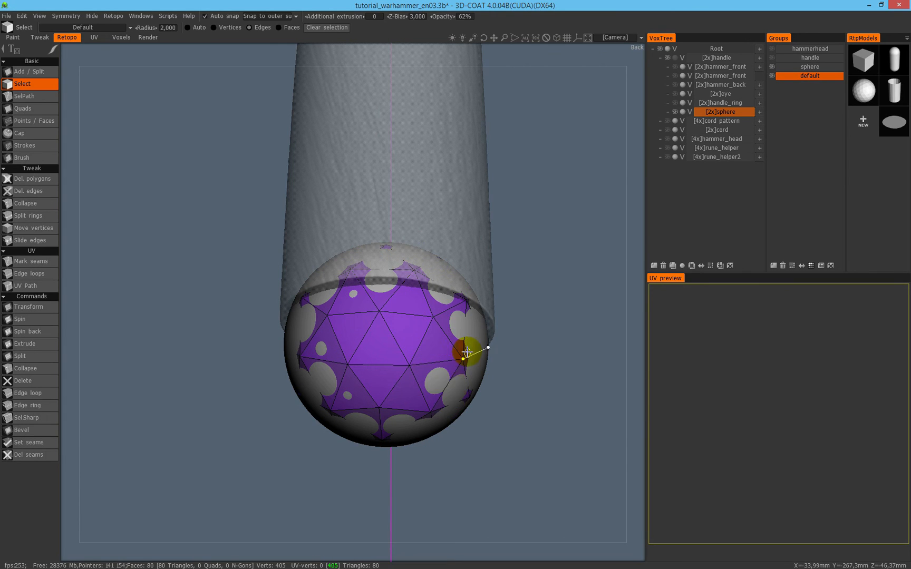
# Snap the reduced sphere mesh to the sculpted sphere with the Brush tool active.
pyautogui.scroll(-2, 378, 366)
pyautogui.keyDown('alt'); pyautogui.moveTo(378, 366); pyautogui.dragTo(362, 346); pyautogui.keyUp('alt')
pyautogui.keyDown('alt'); pyautogui.moveTo(362, 346); pyautogui.dragTo(368, 268, button='middle'); pyautogui.keyUp('alt')
pyautogui.keyDown('alt'); pyautogui.moveTo(368, 268); pyautogui.dragTo(433, 319, button='right'); pyautogui.keyUp('alt')
pyautogui.keyDown('alt'); pyautogui.moveTo(433, 319); pyautogui.dragTo(389, 320); pyautogui.keyUp('alt')
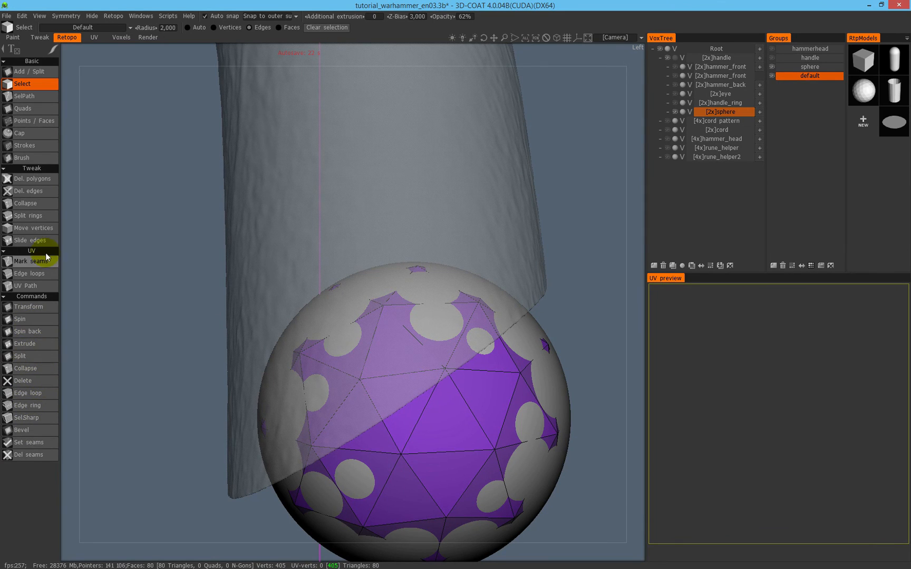
pyautogui.click(31, 161)
pyautogui.click(35, 345)
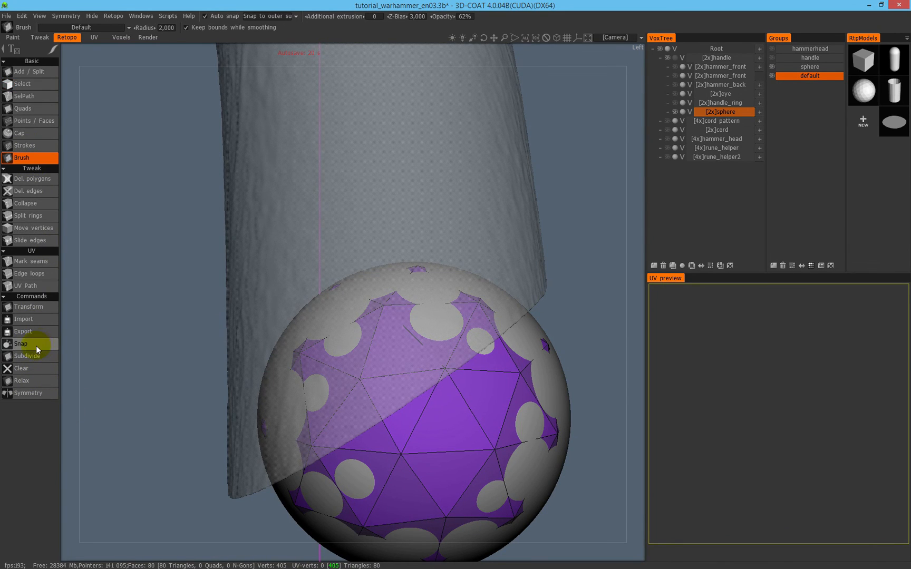
# Hide all sculpted volumes from the root and show the handle retopo group together with the low-poly sphere.
pyautogui.keyDown('alt'); pyautogui.moveTo(460, 328); pyautogui.dragTo(455, 298, button='right'); pyautogui.keyUp('alt')
pyautogui.keyDown('alt'); pyautogui.moveTo(455, 299); pyautogui.dragTo(287, 293); pyautogui.keyUp('alt')
pyautogui.keyDown('alt'); pyautogui.moveTo(373, 315); pyautogui.dragTo(351, 309); pyautogui.keyUp('alt')
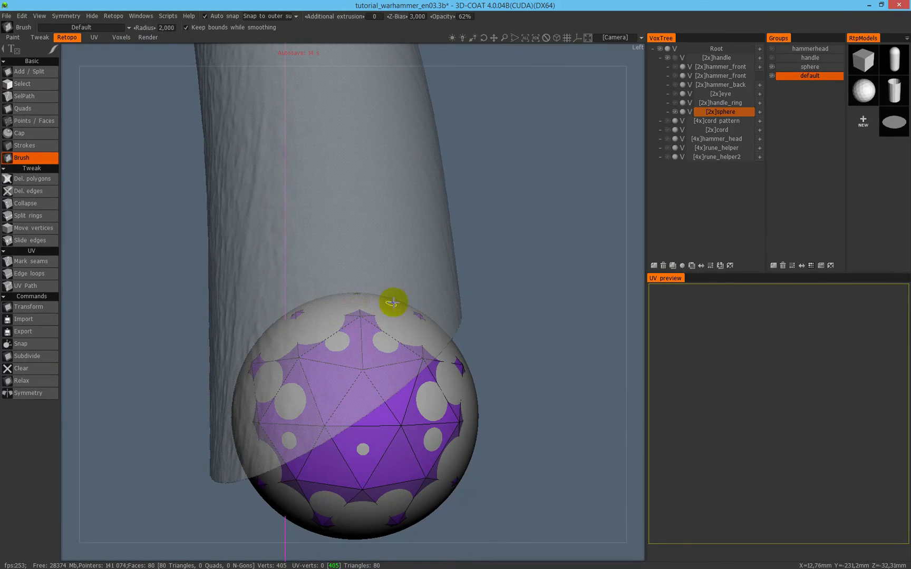
pyautogui.scroll(-3, 345, 320)
pyautogui.moveTo(292, 324); pyautogui.dragTo(586, 153, button='right')
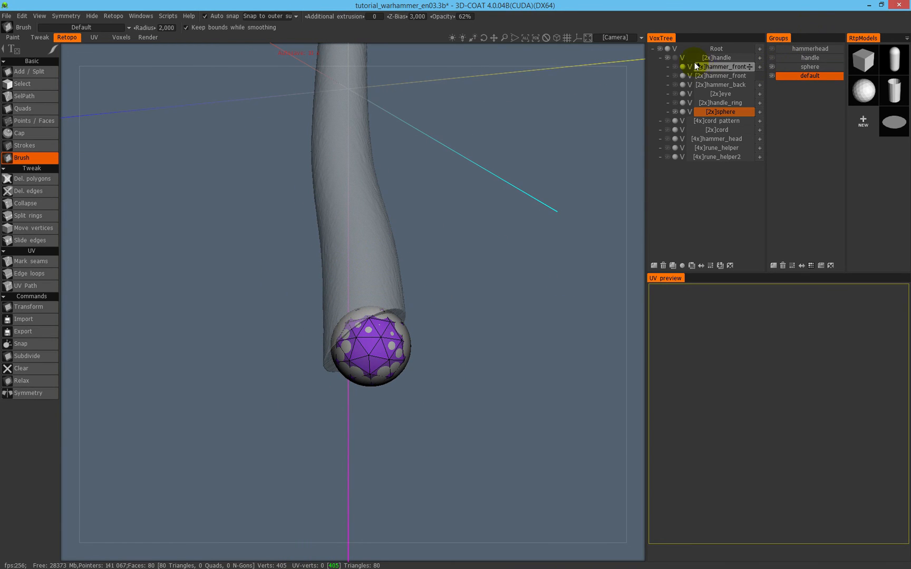
pyautogui.click(662, 47)
pyautogui.moveTo(427, 280); pyautogui.dragTo(416, 327)
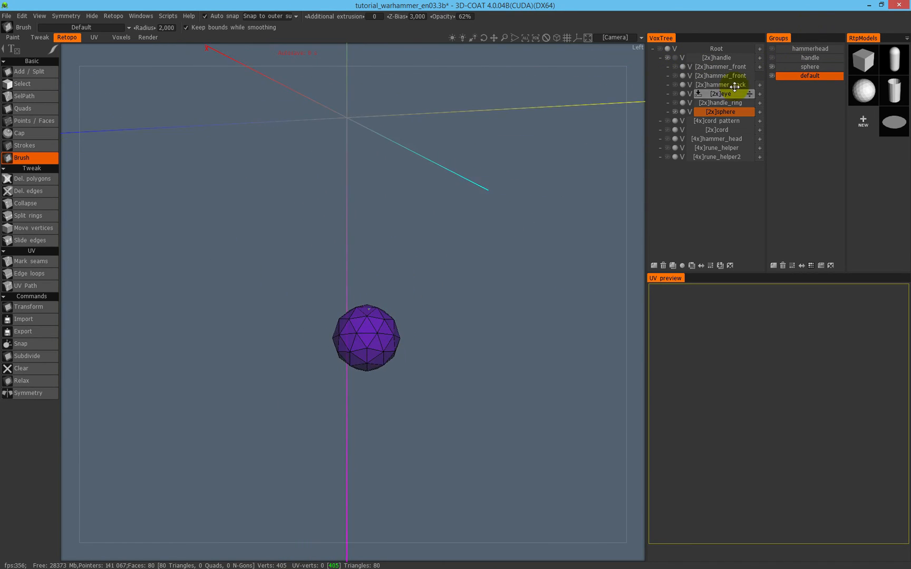
pyautogui.click(773, 58)
pyautogui.moveTo(468, 232); pyautogui.dragTo(472, 393, button='middle')
pyautogui.moveTo(473, 393); pyautogui.dragTo(515, 218, button='right')
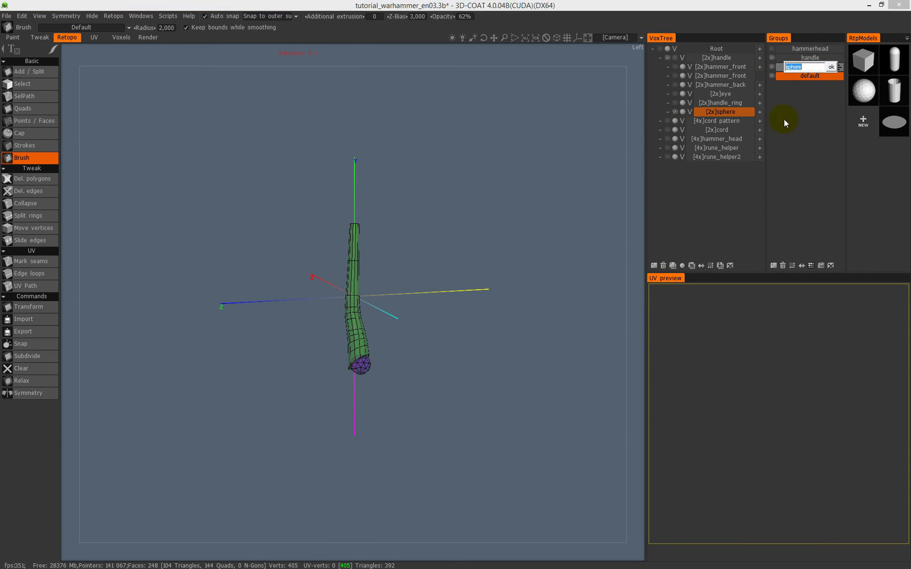
# Save the scene and delete the empty sphere retopo group.
pyautogui.press('Return')
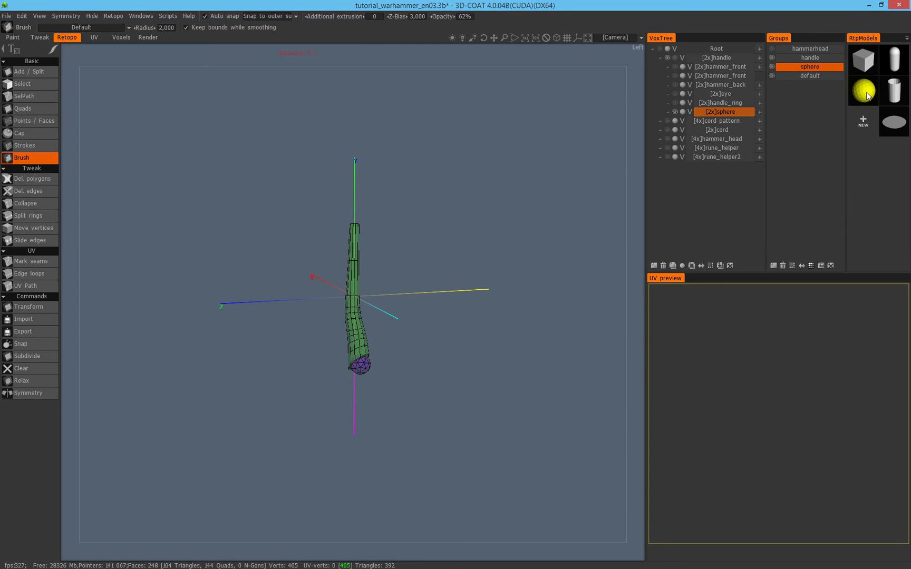
pyautogui.hotkey('ctrl', 's')
pyautogui.click(797, 66)
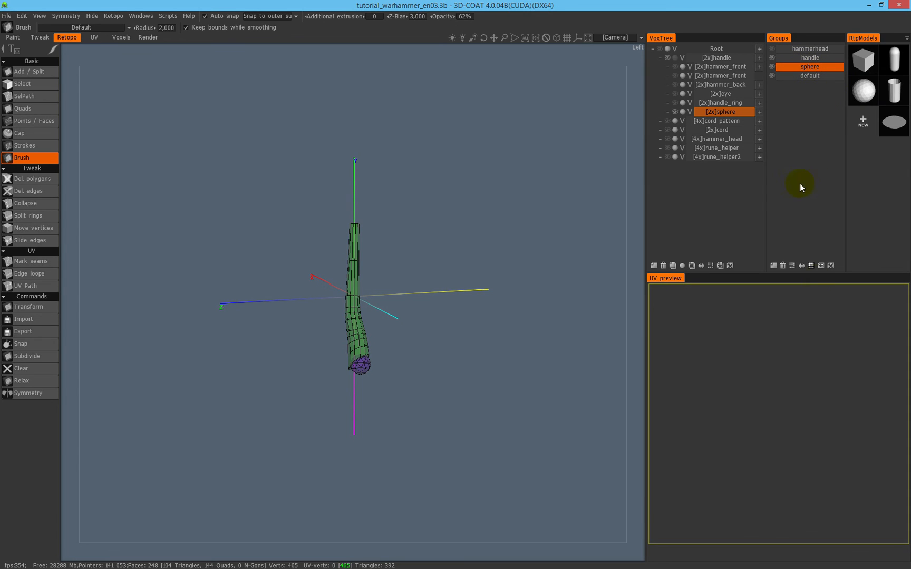
pyautogui.click(773, 265)
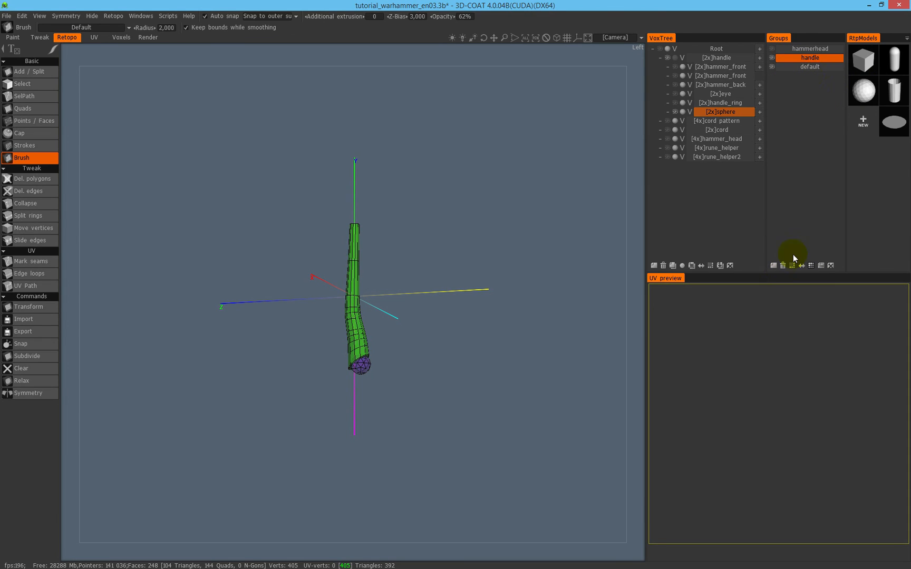
# Rename the default retopo group, which holds the sphere mesh, to "sphere".
pyautogui.doubleClick(813, 68)
pyautogui.write('sphere')
pyautogui.press('Return')
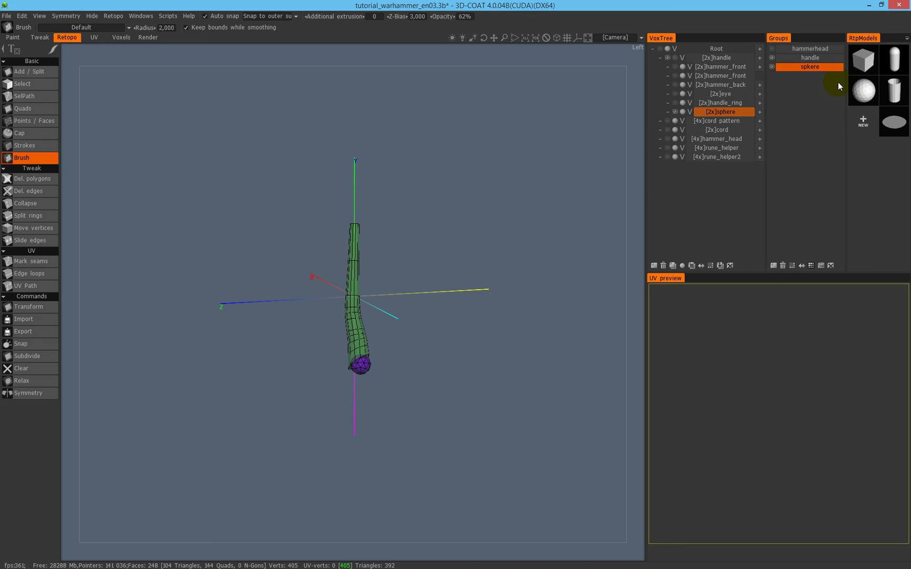
pyautogui.doubleClick(810, 68)
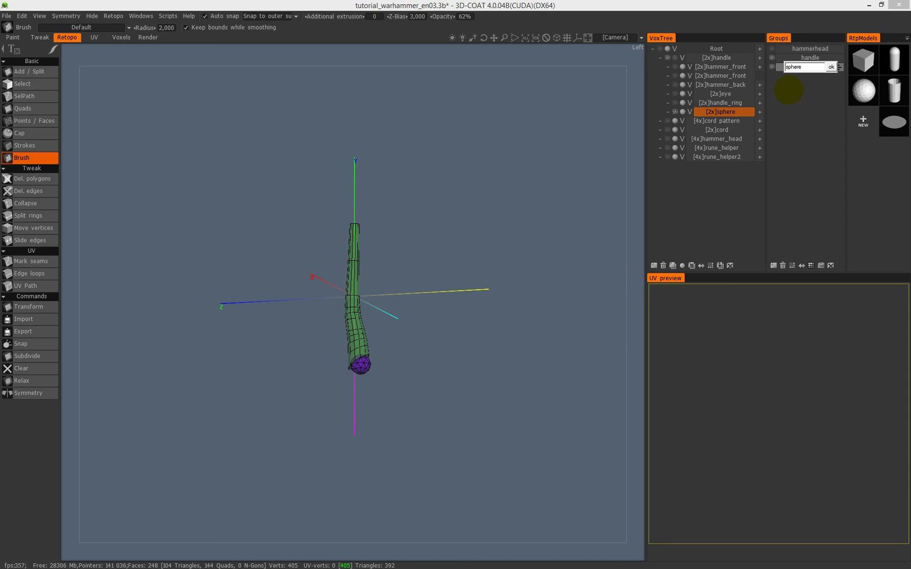
pyautogui.write('sphere')
pyautogui.press('Return')
# Show the hammerhead retopo group alongside the handle and sphere to view the whole hammer.
pyautogui.click(787, 53)
pyautogui.click(771, 49)
pyautogui.moveTo(363, 221); pyautogui.dragTo(370, 299)
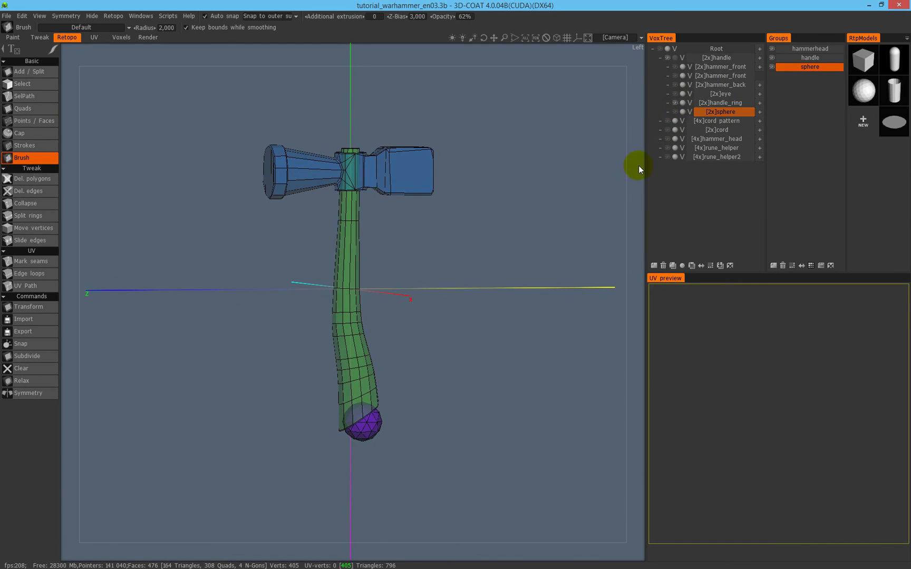
# Unhide the sculpted volumes and add a new retopo group named "handle_ring".
pyautogui.click(665, 49)
pyautogui.moveTo(393, 333); pyautogui.dragTo(460, 298)
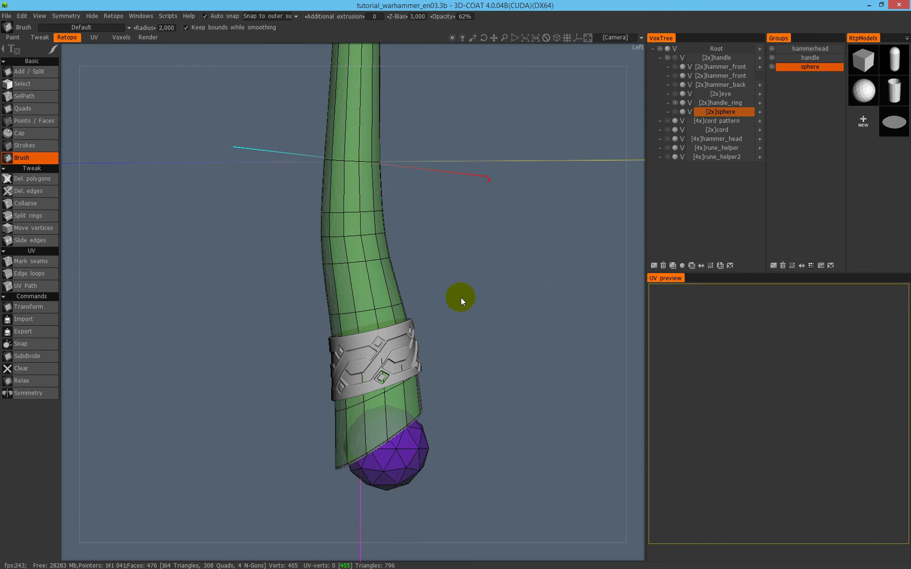
pyautogui.click(783, 266)
pyautogui.doubleClick(801, 77)
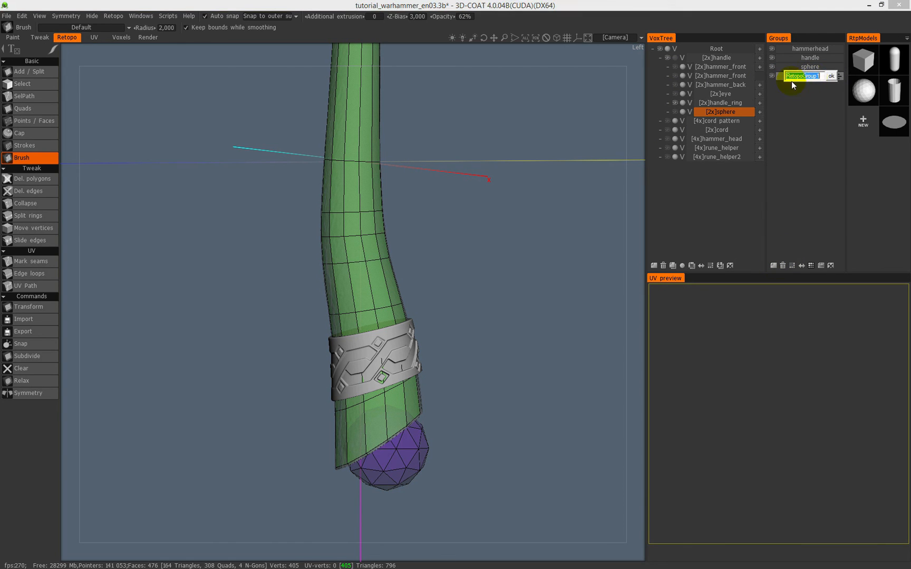
pyautogui.write('handle_ring')
pyautogui.press('Return')
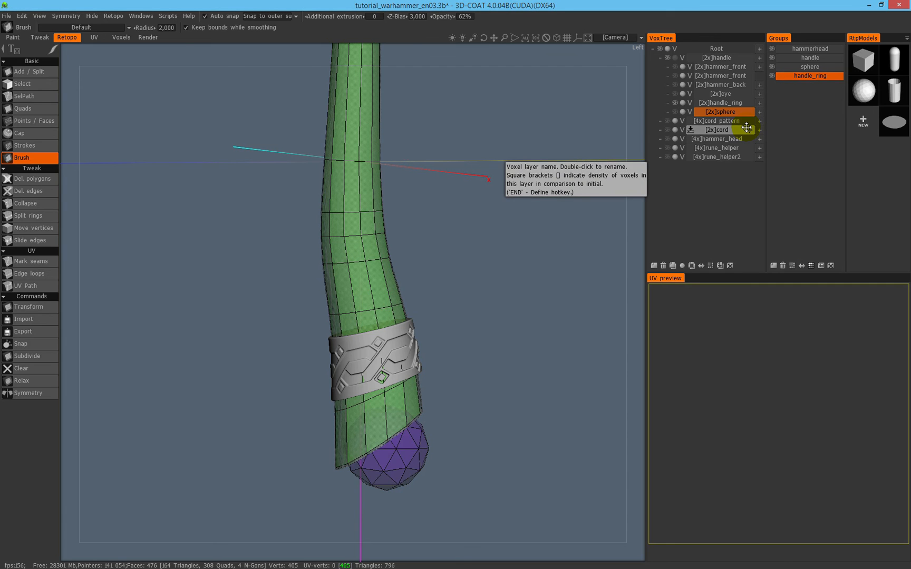
# Hide the sphere, handle and hammerhead retopo groups to leave the sculpted handle ring uncovered.
pyautogui.keyDown('alt'); pyautogui.moveTo(346, 373); pyautogui.dragTo(392, 231, button='middle'); pyautogui.keyUp('alt')
pyautogui.keyDown('alt'); pyautogui.moveTo(360, 216); pyautogui.dragTo(501, 277, button='right'); pyautogui.keyUp('alt')
pyautogui.keyDown('alt'); pyautogui.moveTo(501, 276); pyautogui.dragTo(327, 254, button='middle'); pyautogui.keyUp('alt')
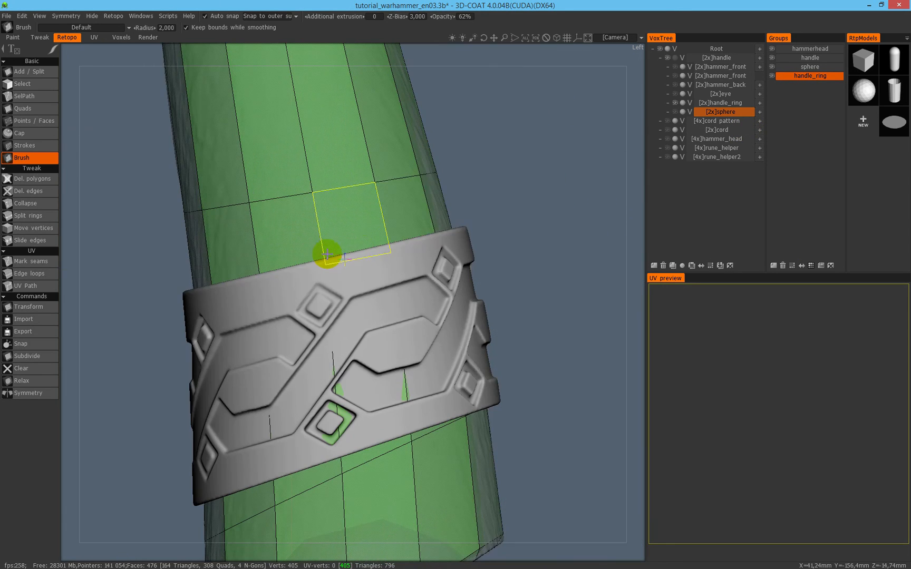
pyautogui.keyDown('alt'); pyautogui.moveTo(398, 244); pyautogui.dragTo(405, 234, button='right'); pyautogui.keyUp('alt')
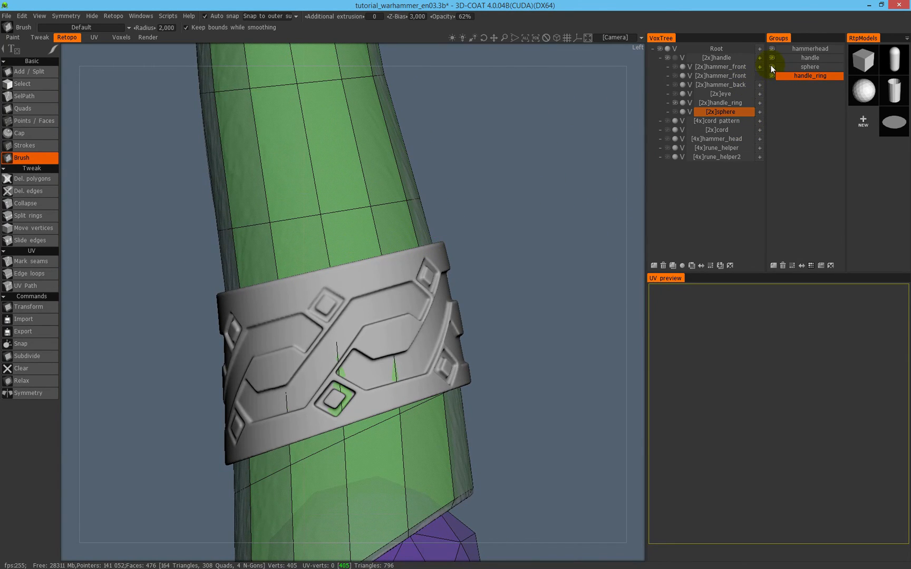
pyautogui.moveTo(770, 65); pyautogui.dragTo(772, 49)
pyautogui.keyDown('alt'); pyautogui.moveTo(627, 144); pyautogui.dragTo(439, 242); pyautogui.keyUp('alt')
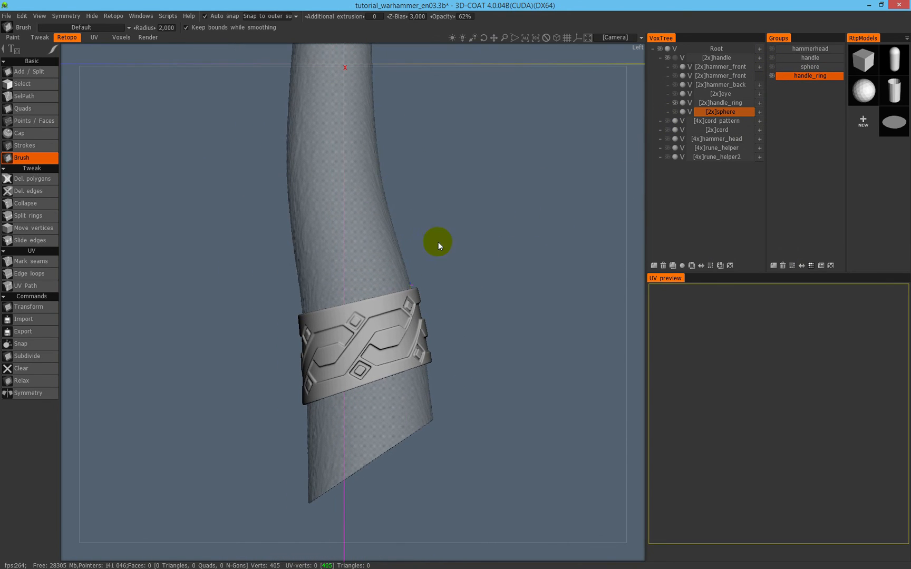
# Draw two Strokes slices across the handle ring, one along its upper rim and one along its lower rim.
pyautogui.click(36, 148)
pyautogui.keyDown('alt'); pyautogui.moveTo(400, 247); pyautogui.dragTo(222, 346, button='right'); pyautogui.keyUp('alt')
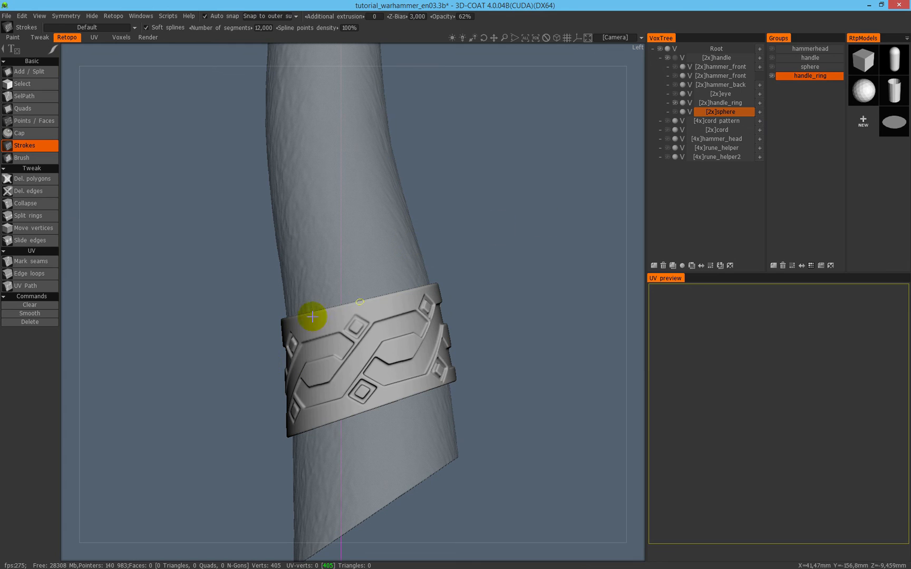
pyautogui.click(271, 323)
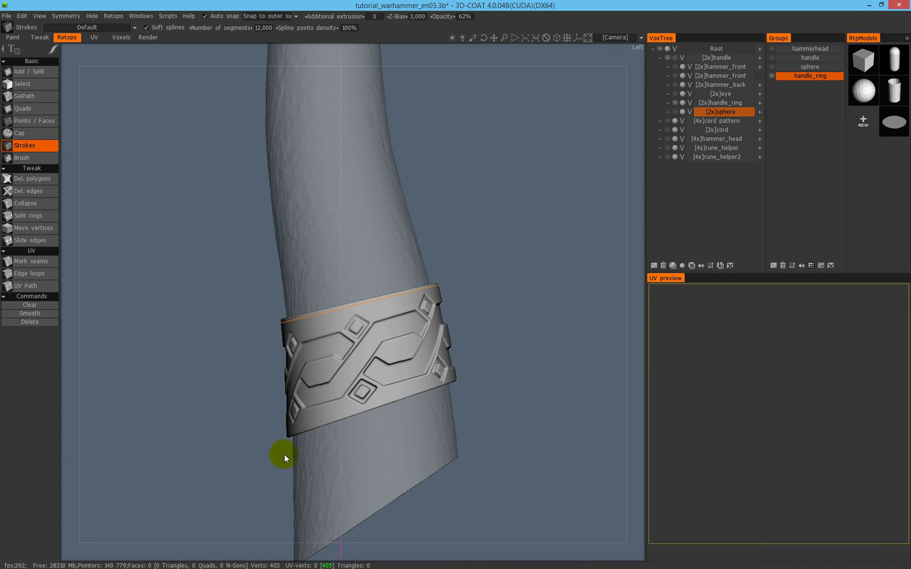
pyautogui.click(480, 368)
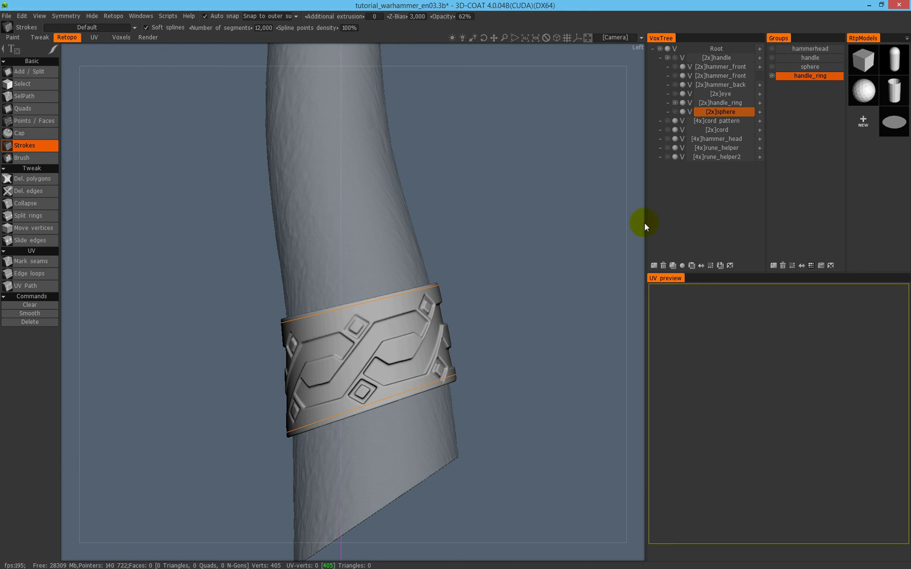
# Draw a vertical guide stroke down the ring's front between both slices and build the retopo mesh from the strokes.
pyautogui.press('KP_4')
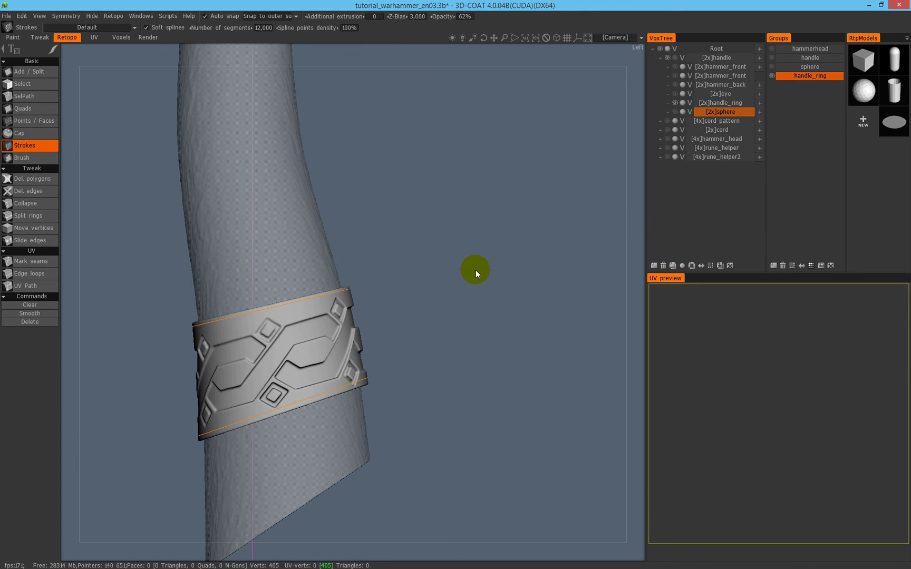
pyautogui.press('KP_2')
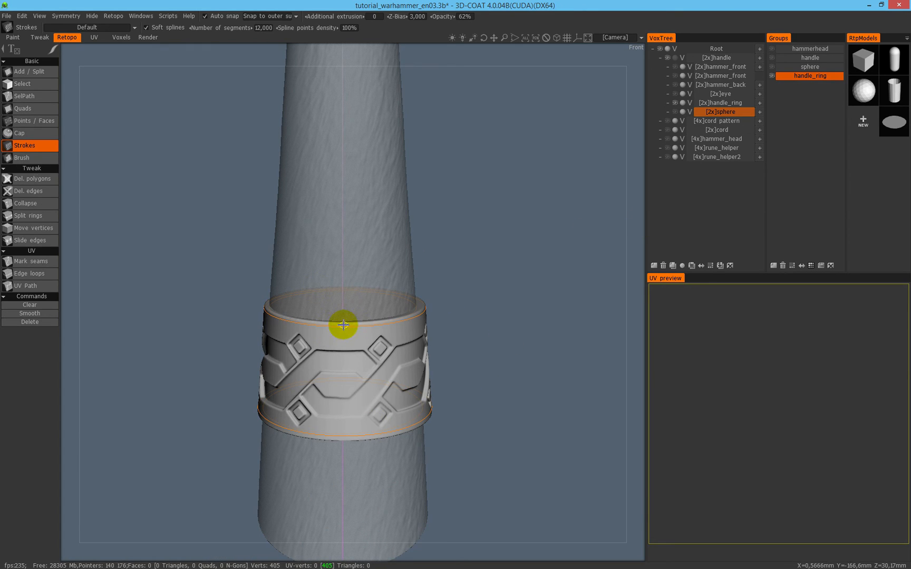
pyautogui.click(344, 346)
pyautogui.click(345, 436)
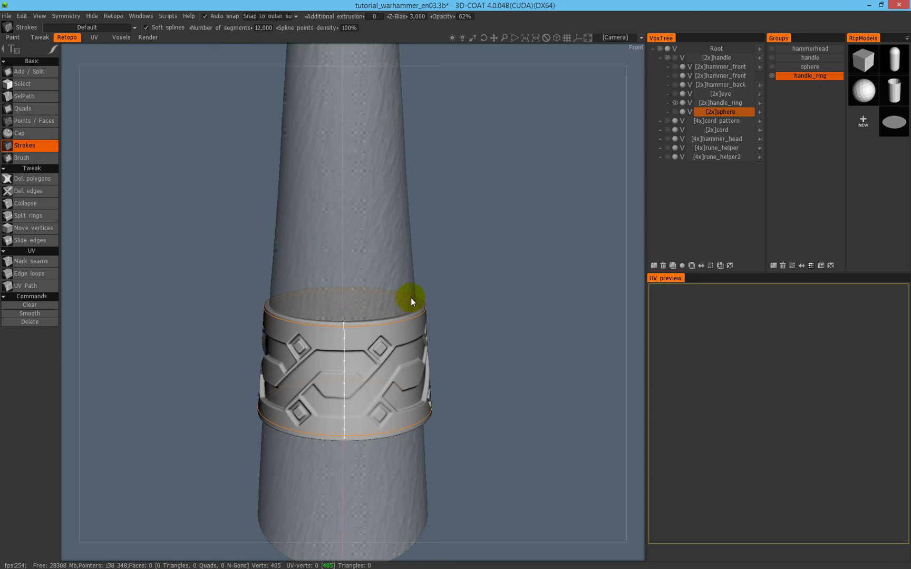
pyautogui.scroll(4, 399, 261)
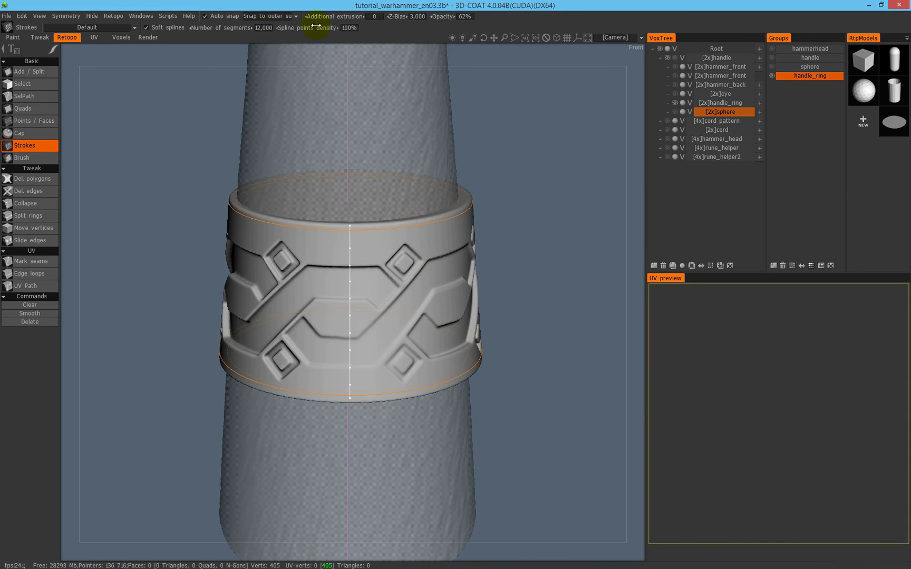
pyautogui.press('Return')
# Select the retopo mesh's upper edge loop and move it up to the sculpted ring's upper rim with Transform.
pyautogui.moveTo(503, 415)
pyautogui.mouseDown()
pyautogui.moveTo(457, 260)
pyautogui.moveTo(318, 275)
pyautogui.moveTo(335, 279)
pyautogui.mouseUp()
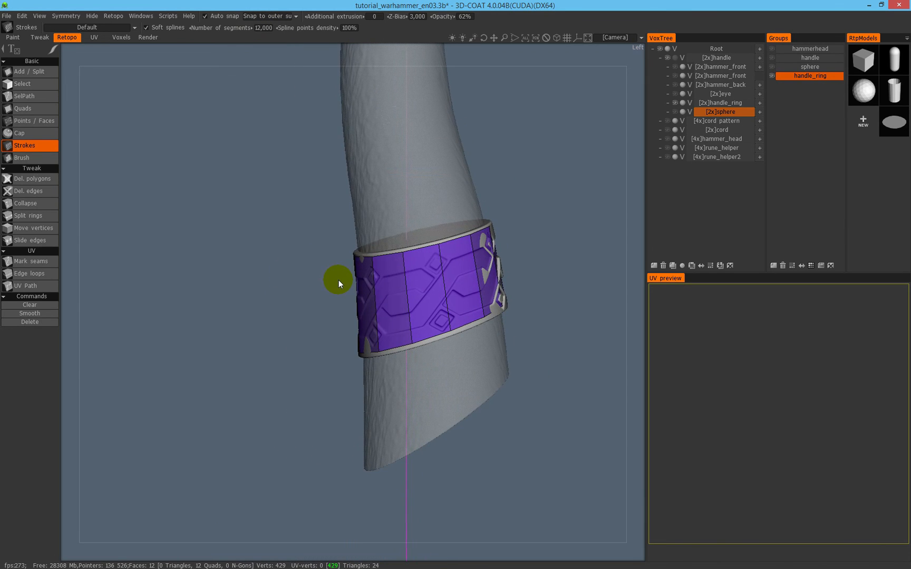
pyautogui.press('KP_4')
pyautogui.keyDown('alt'); pyautogui.moveTo(294, 332); pyautogui.dragTo(291, 248, button='right'); pyautogui.keyUp('alt')
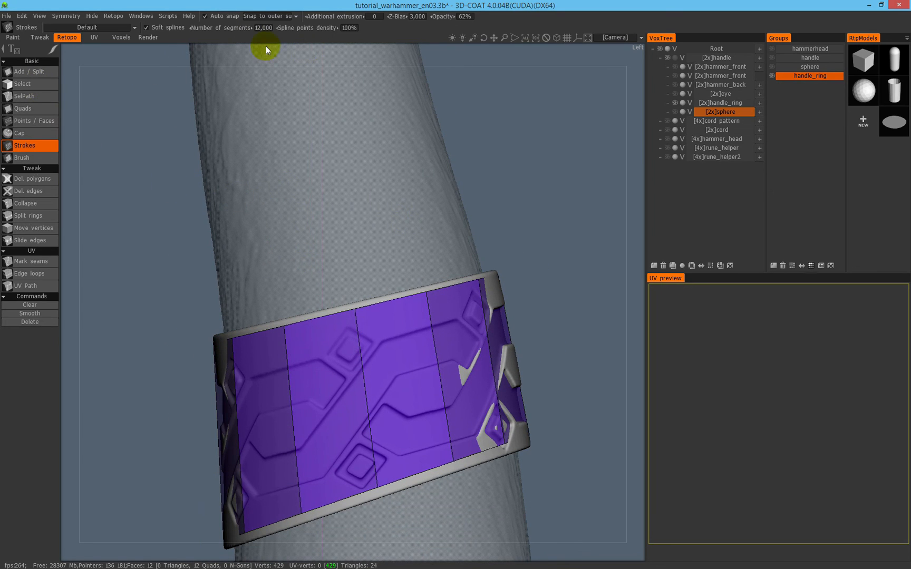
pyautogui.click(51, 72)
pyautogui.click(26, 85)
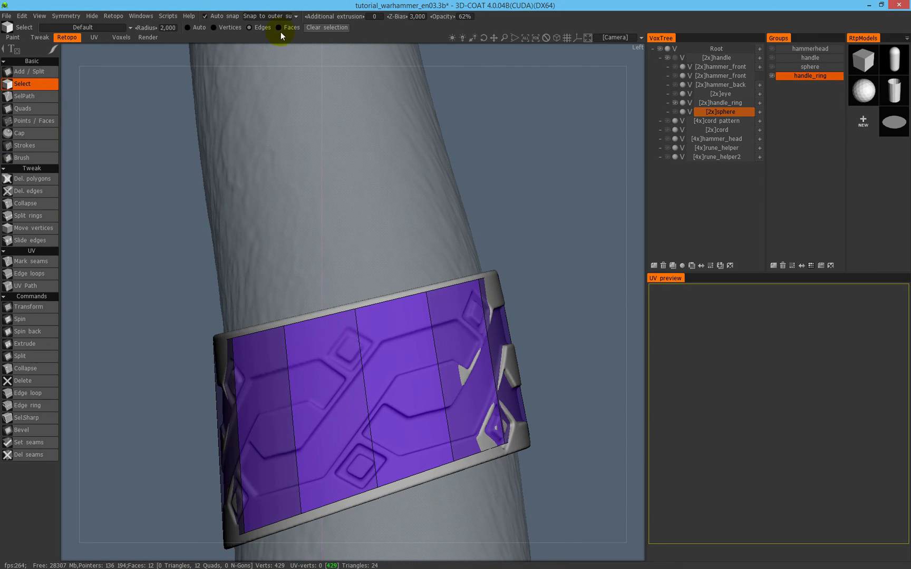
pyautogui.keyDown('alt'); pyautogui.moveTo(313, 331); pyautogui.dragTo(332, 299, button='middle'); pyautogui.keyUp('alt')
pyautogui.click(338, 290)
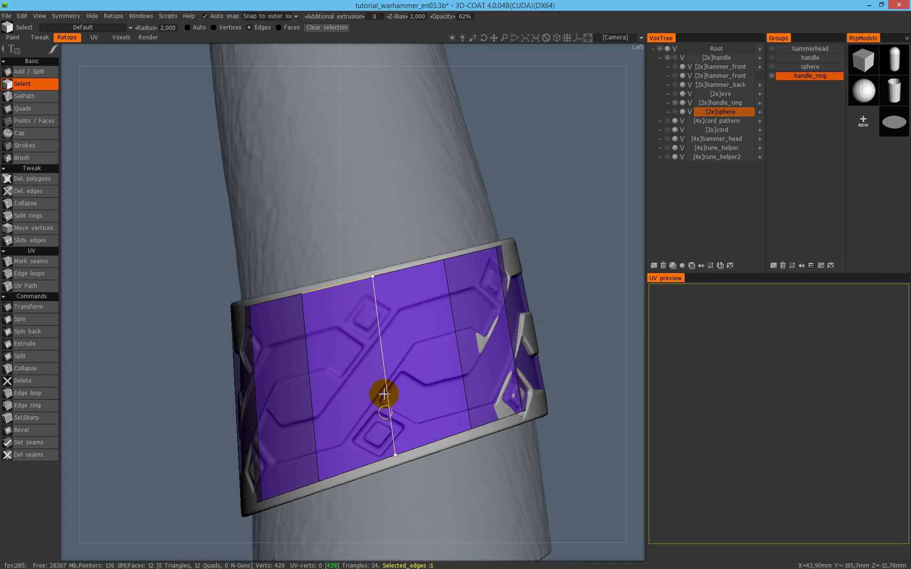
pyautogui.click(29, 307)
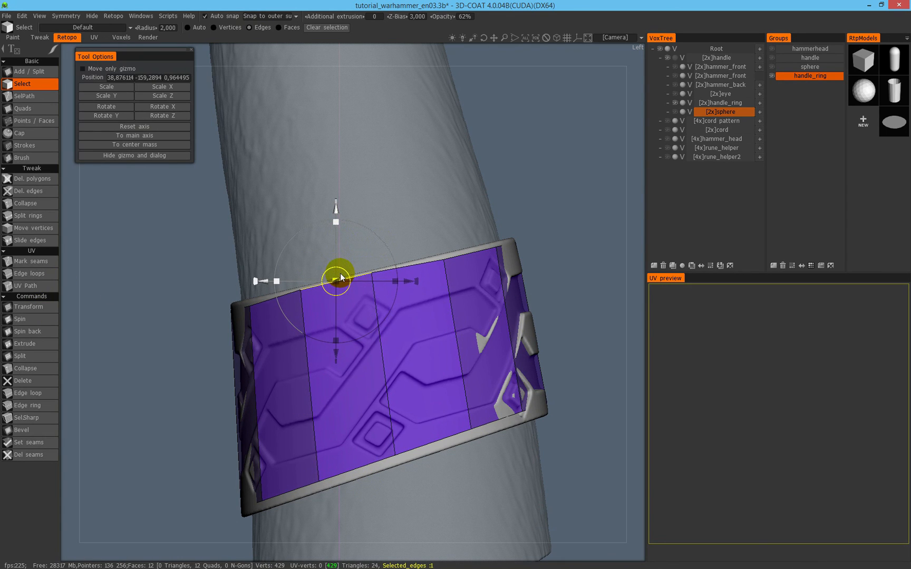
pyautogui.moveTo(346, 278); pyautogui.dragTo(343, 273)
# Move the mesh's lower edge loop down to the ring's lower rim with Transform and snap the mesh to the sculpt.
pyautogui.keyDown('alt'); pyautogui.moveTo(380, 480); pyautogui.dragTo(390, 350, button='middle'); pyautogui.keyUp('alt')
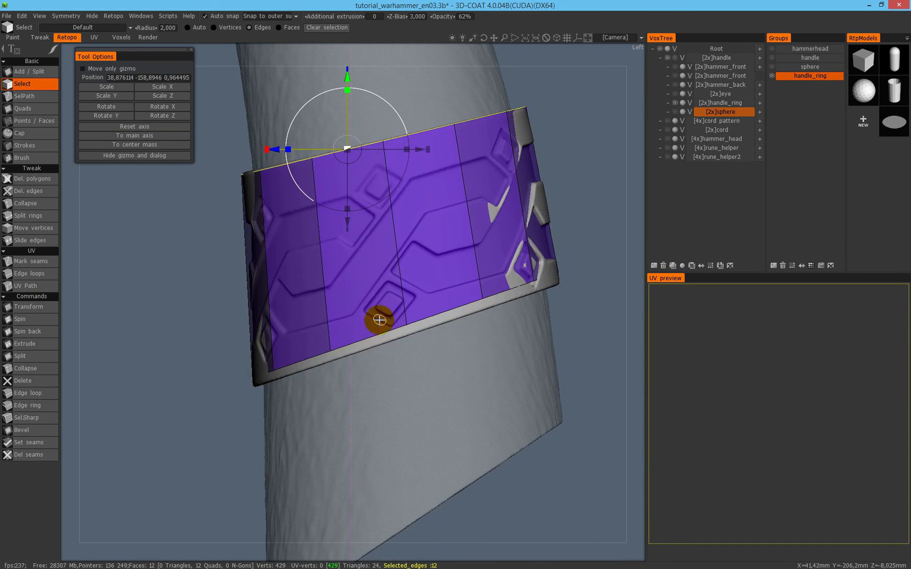
pyautogui.press('Escape')
pyautogui.press('Escape')
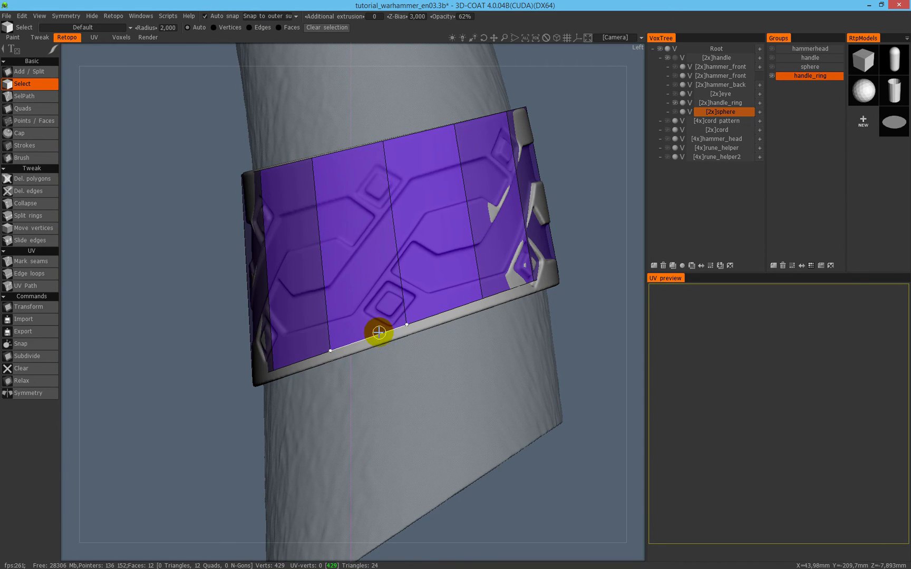
pyautogui.doubleClick(378, 332)
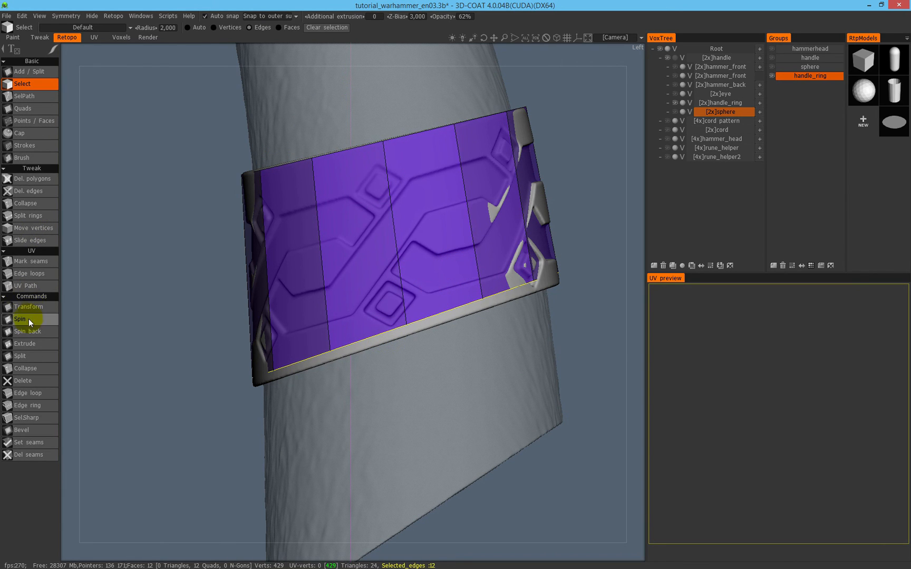
pyautogui.click(50, 307)
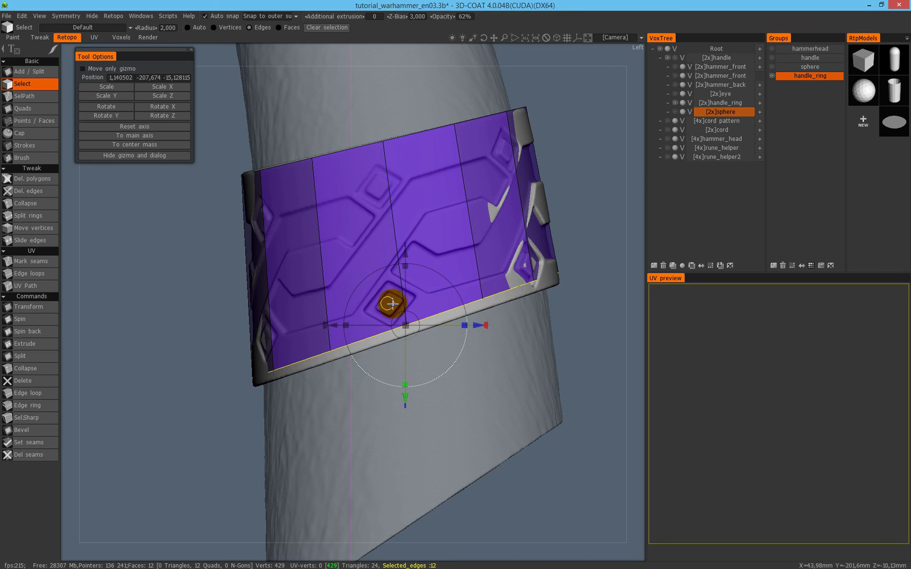
pyautogui.moveTo(411, 327); pyautogui.dragTo(412, 330)
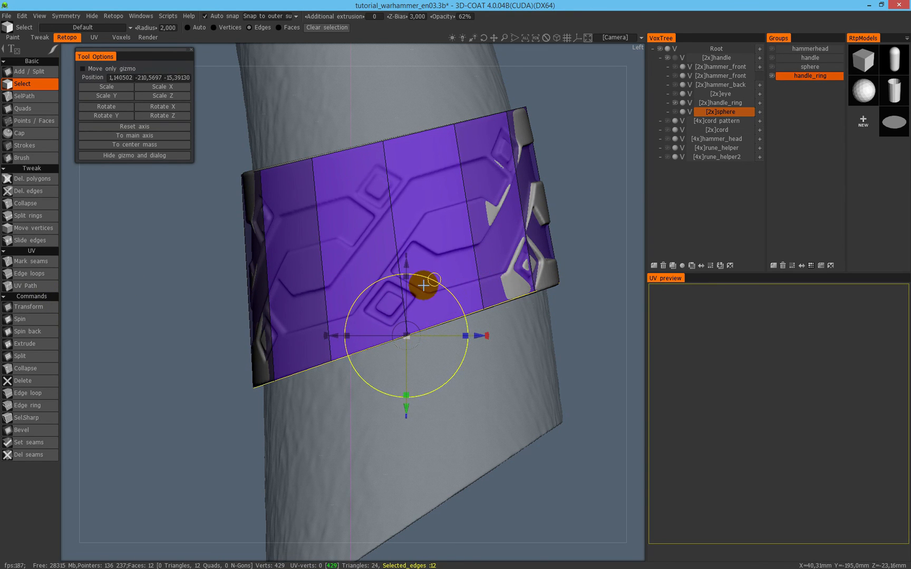
pyautogui.press('Return')
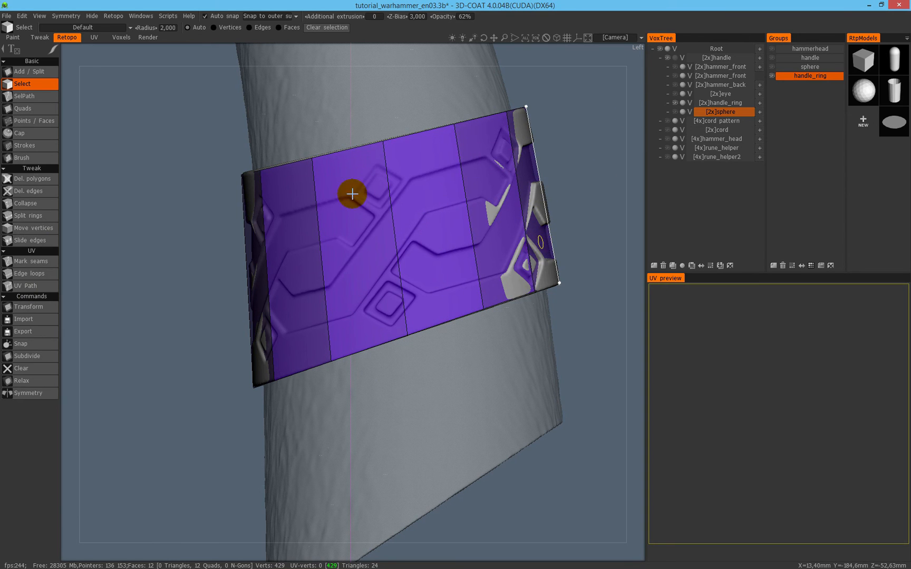
pyautogui.hotkey('ctrl', 's')
pyautogui.click(40, 344)
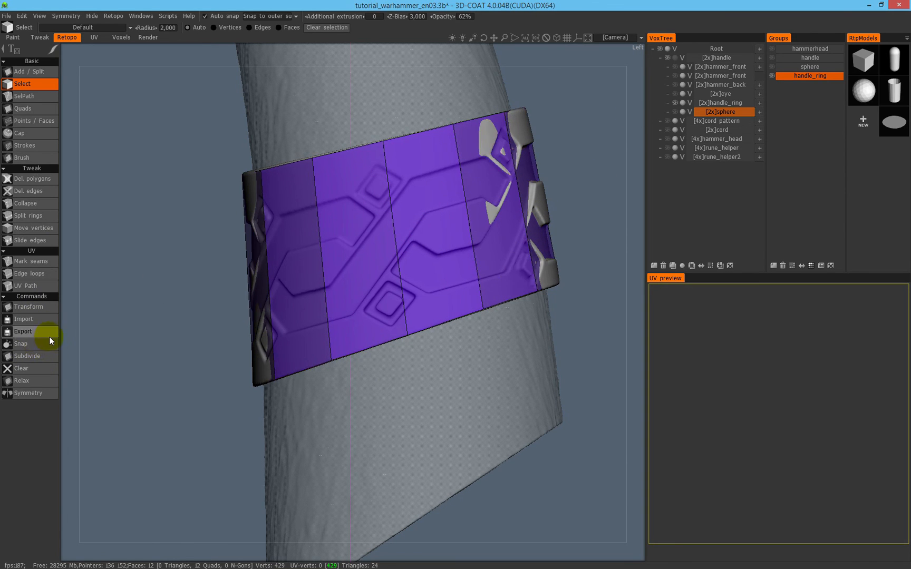
# Close the upper and lower openings of the ring's retopo mesh with the Cap tool.
pyautogui.moveTo(413, 163); pyautogui.dragTo(528, 271, button='right')
pyautogui.scroll(-4, 528, 267)
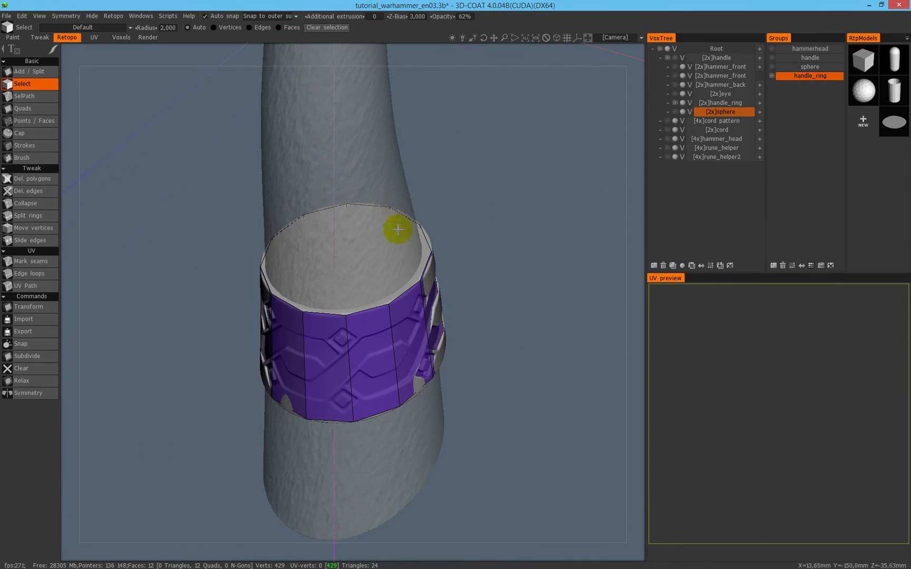
pyautogui.moveTo(397, 228); pyautogui.dragTo(403, 184, button='right')
pyautogui.click(42, 131)
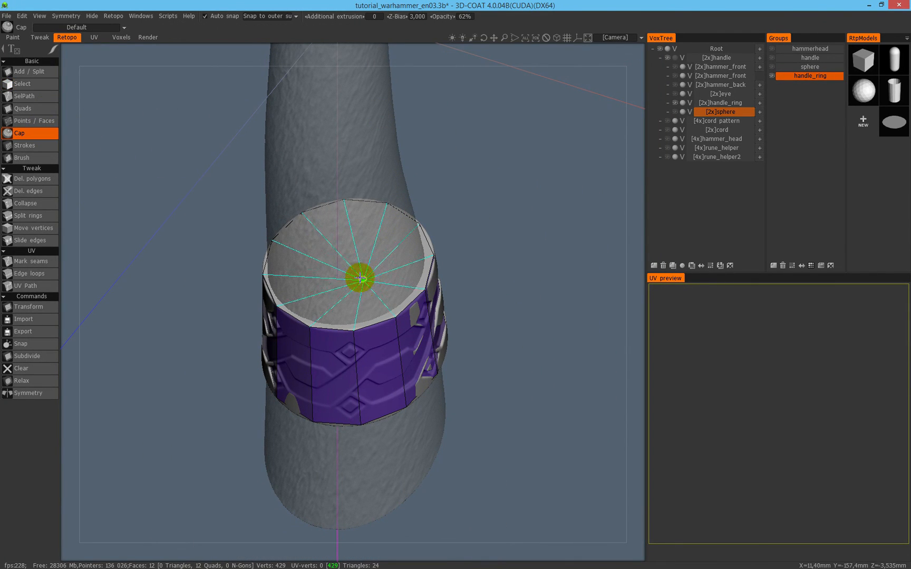
pyautogui.click(345, 262)
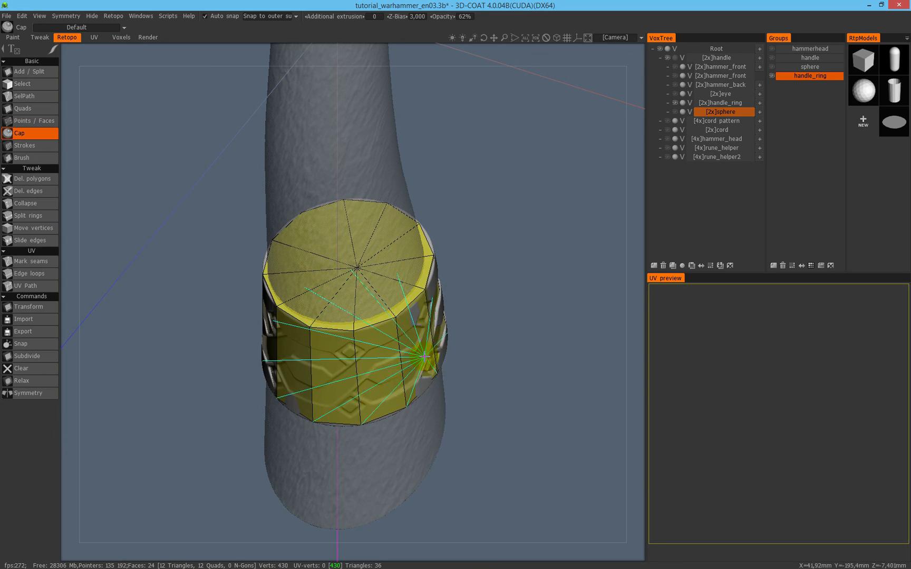
pyautogui.moveTo(417, 356); pyautogui.dragTo(383, 301, button='right')
pyautogui.click(400, 437)
pyautogui.moveTo(399, 436); pyautogui.dragTo(451, 404, button='right')
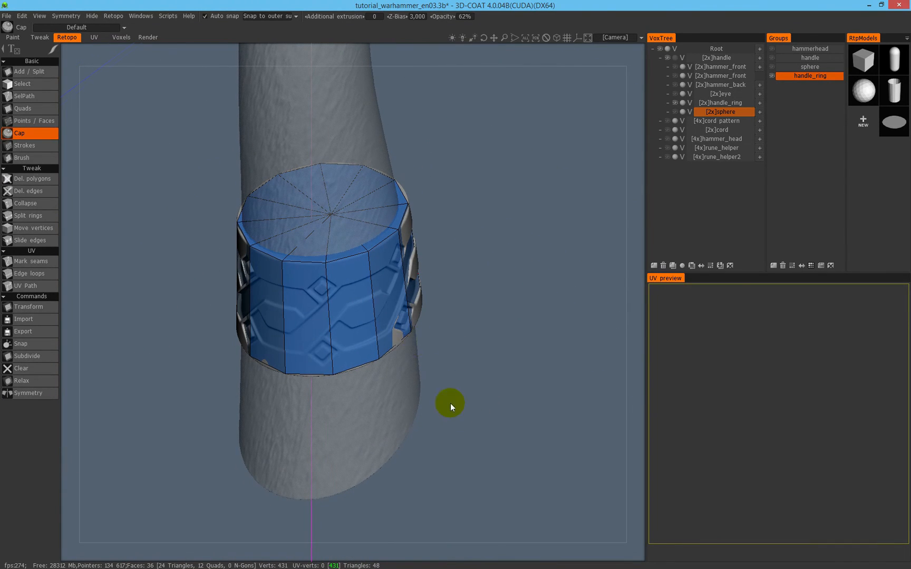
# Select the centre vertices of both caps in vertex mode and relax them.
pyautogui.click(26, 83)
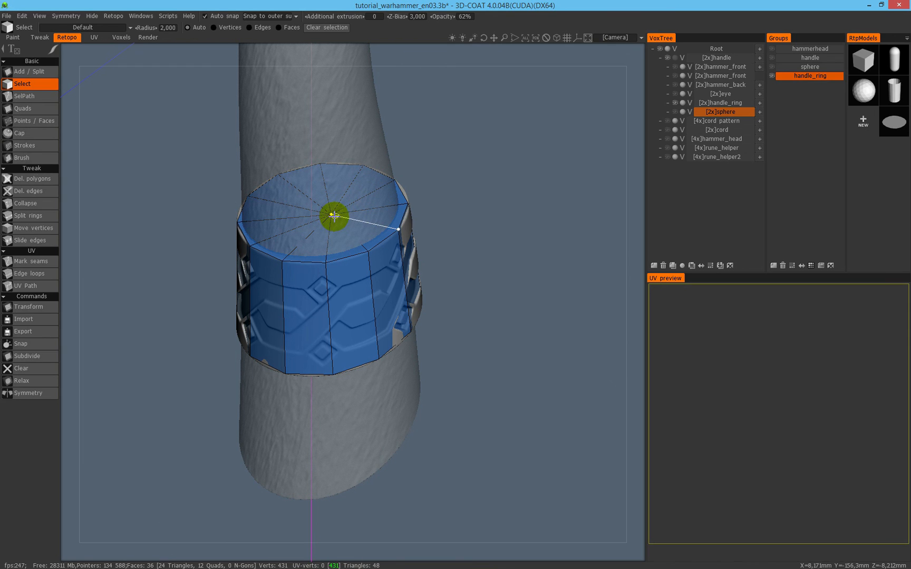
pyautogui.click(229, 28)
pyautogui.click(331, 213)
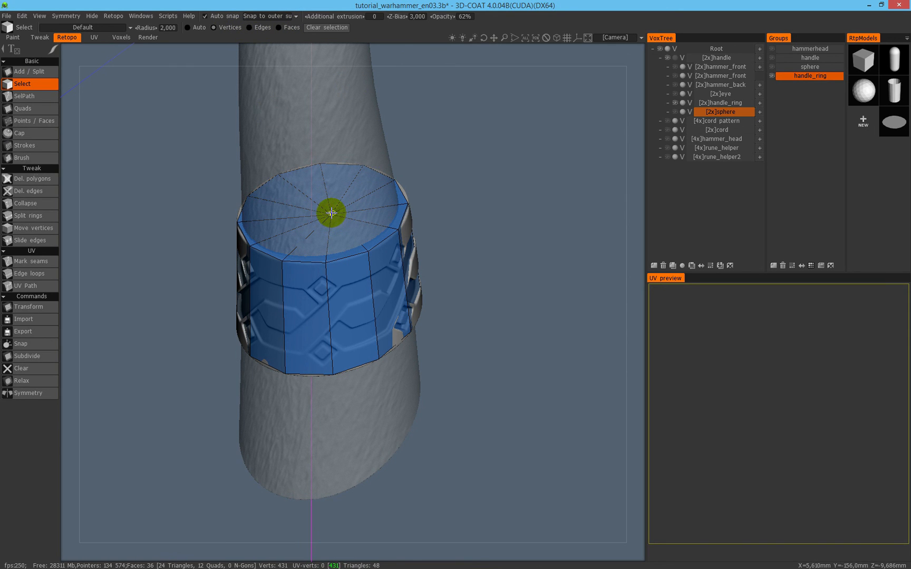
pyautogui.moveTo(427, 216); pyautogui.dragTo(372, 395)
pyautogui.click(367, 403)
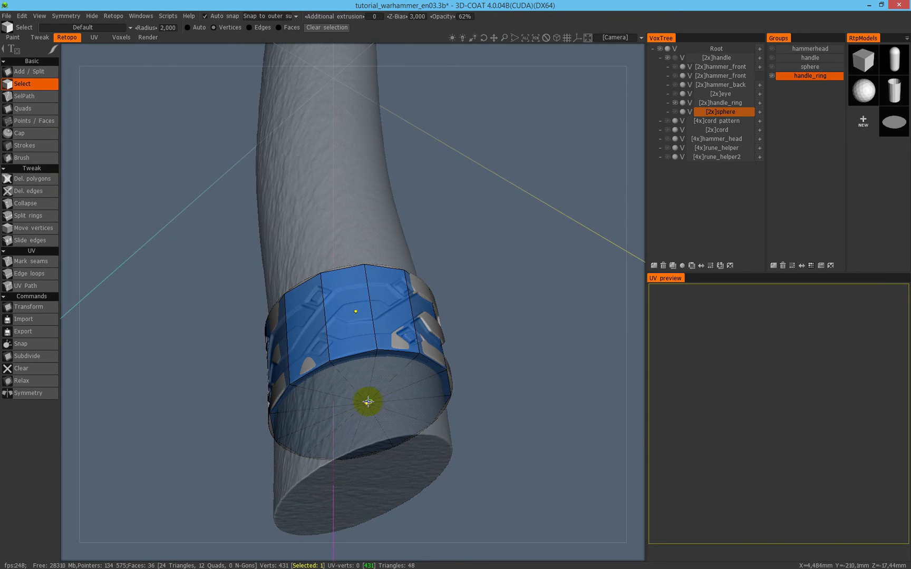
pyautogui.click(40, 380)
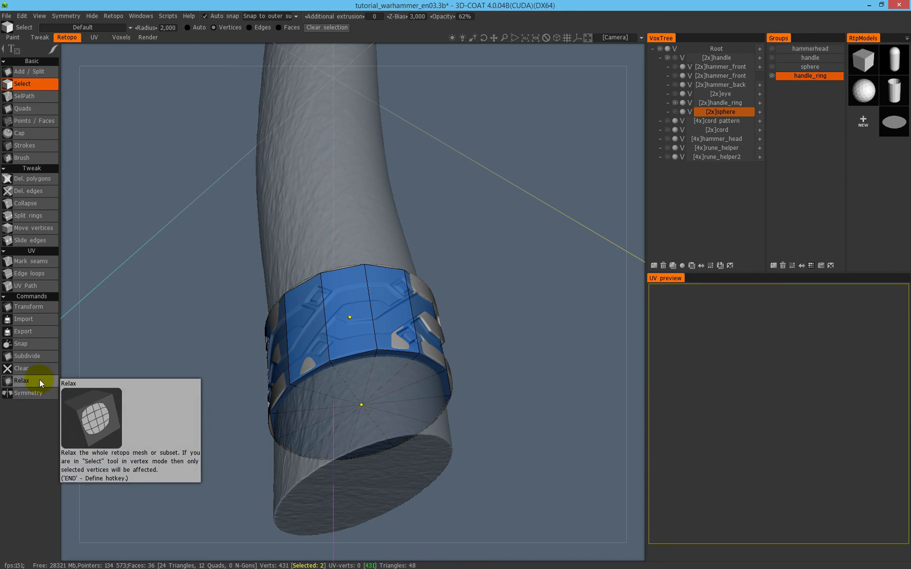
pyautogui.moveTo(200, 329); pyautogui.dragTo(307, 193)
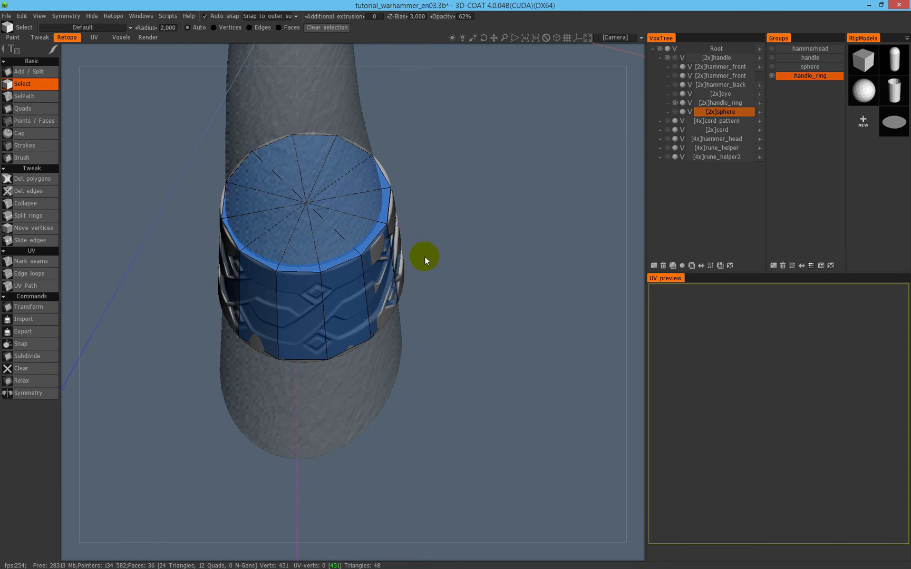
pyautogui.moveTo(425, 256); pyautogui.dragTo(432, 277, button='right')
pyautogui.moveTo(432, 277); pyautogui.dragTo(475, 226)
pyautogui.moveTo(475, 227); pyautogui.dragTo(509, 197, button='right')
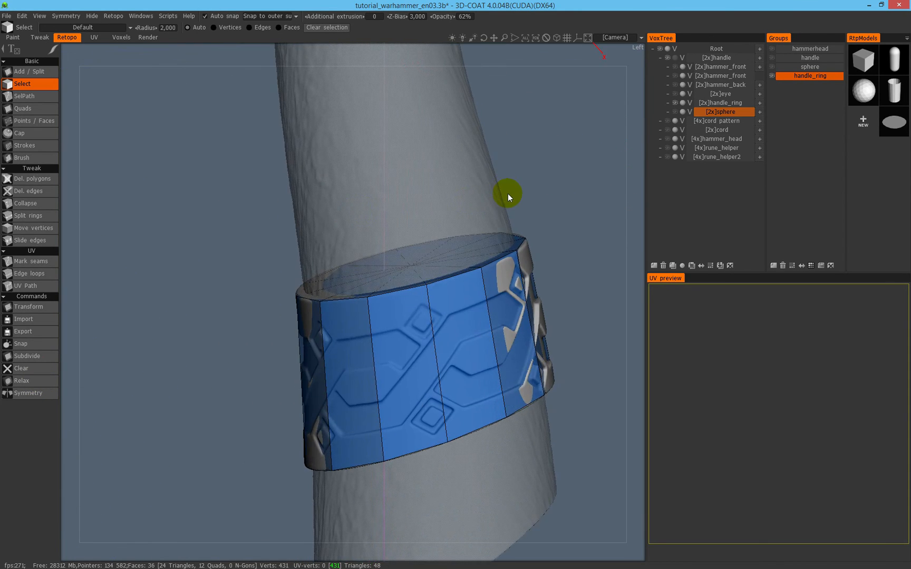
# Select the upper and lower rim edge loops of the handle ring's retopo mesh in edge mode.
pyautogui.keyDown('alt'); pyautogui.moveTo(509, 196); pyautogui.dragTo(515, 324); pyautogui.keyUp('alt')
pyautogui.keyDown('alt'); pyautogui.moveTo(323, 351); pyautogui.dragTo(351, 328); pyautogui.keyUp('alt')
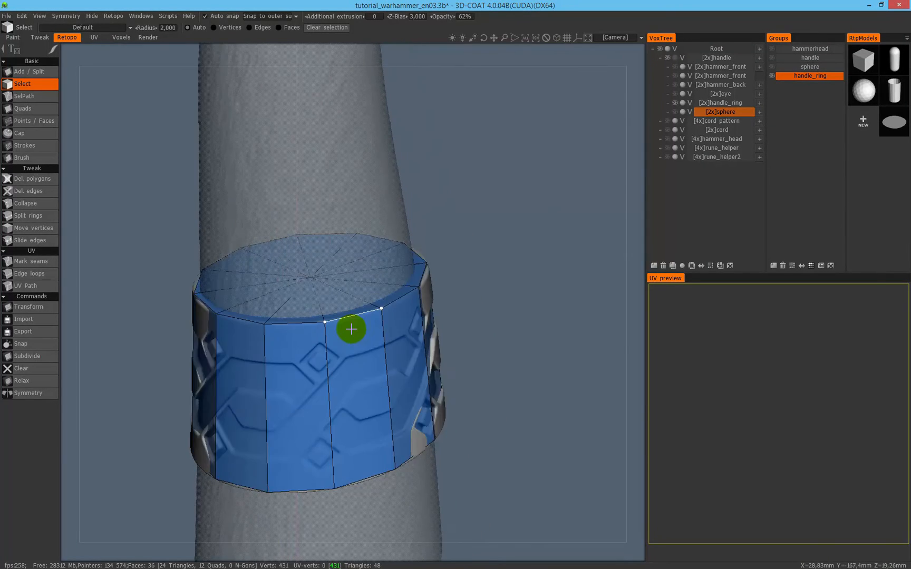
pyautogui.keyDown('alt'); pyautogui.moveTo(264, 392); pyautogui.dragTo(474, 300); pyautogui.keyUp('alt')
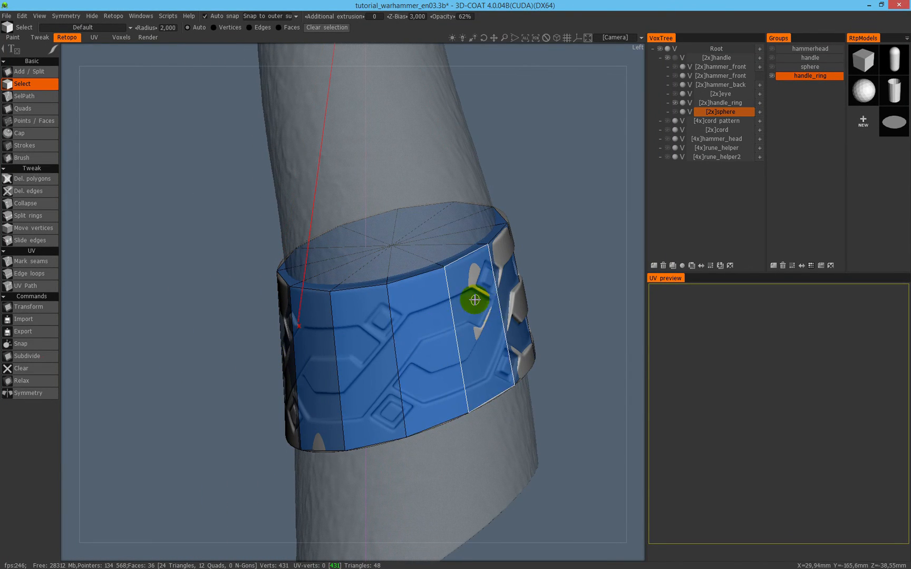
pyautogui.keyDown('alt'); pyautogui.moveTo(479, 322); pyautogui.dragTo(465, 264); pyautogui.keyUp('alt')
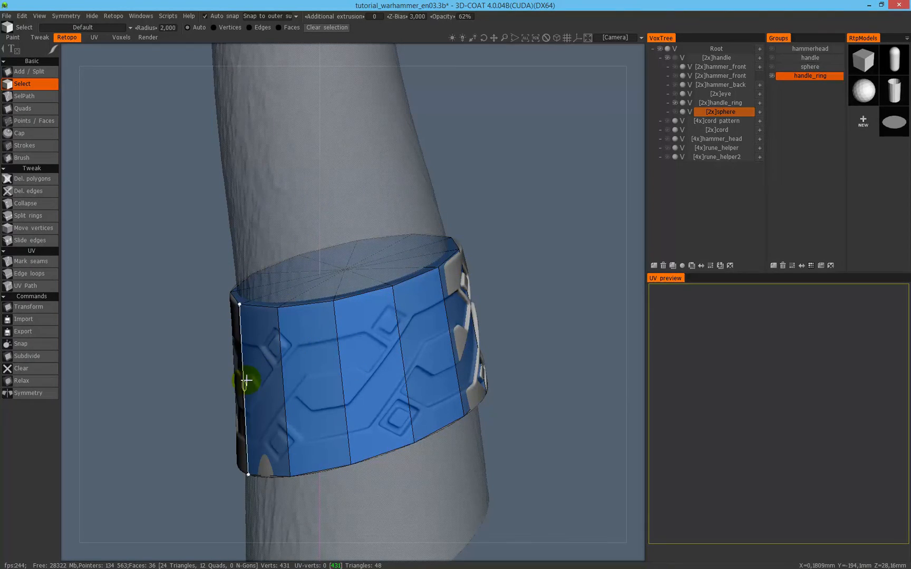
pyautogui.keyDown('alt'); pyautogui.moveTo(321, 345); pyautogui.dragTo(348, 317); pyautogui.keyUp('alt')
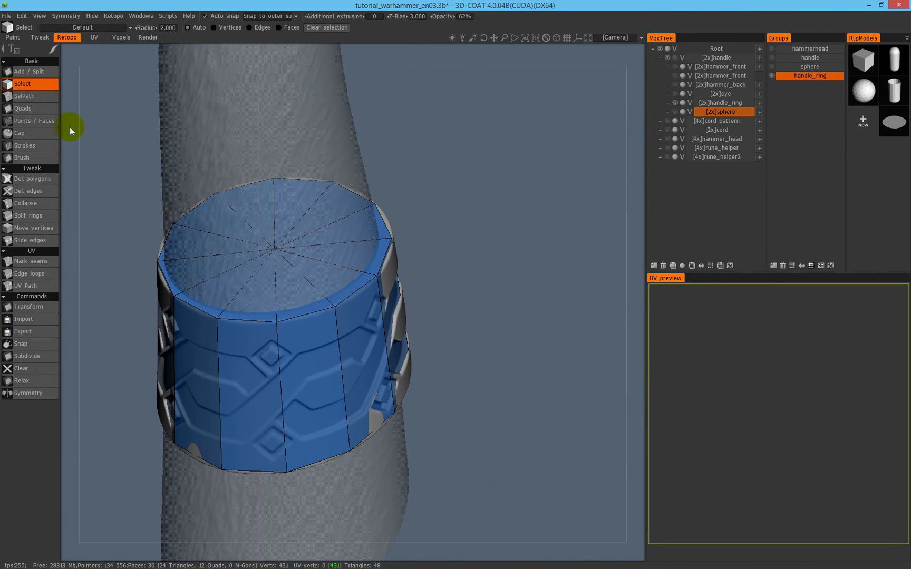
pyautogui.click(253, 30)
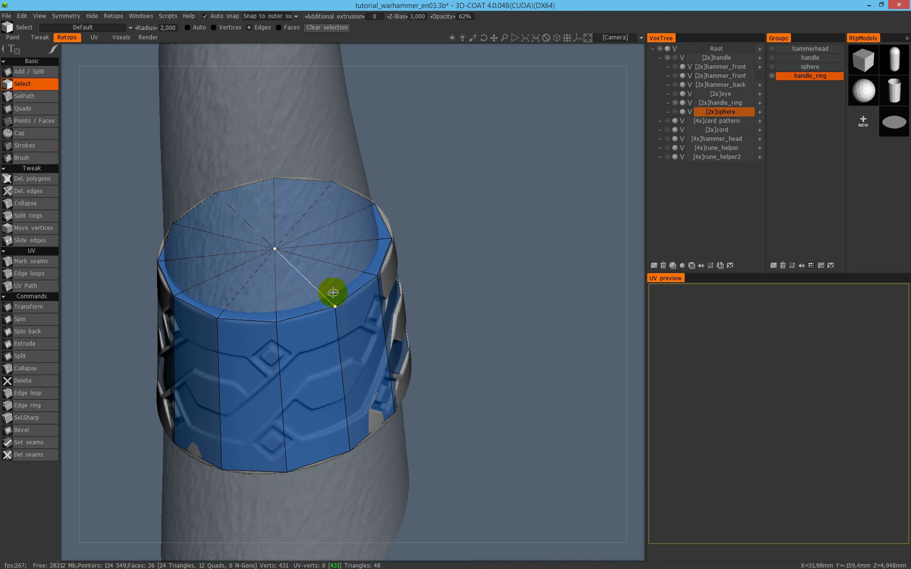
pyautogui.click(337, 430)
pyautogui.keyDown('alt'); pyautogui.moveTo(337, 430); pyautogui.dragTo(326, 343); pyautogui.keyUp('alt')
pyautogui.click(392, 372)
pyautogui.press('l')
pyautogui.keyDown('alt'); pyautogui.moveTo(377, 326); pyautogui.dragTo(372, 373); pyautogui.keyUp('alt')
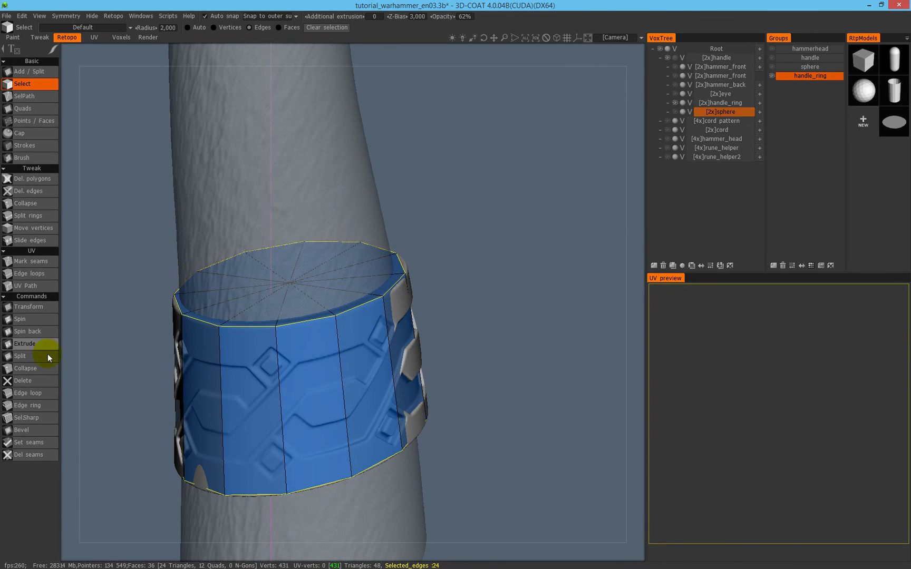
# Bevel the ring's two selected rim loops with a bevel size of 2.
pyautogui.click(35, 428)
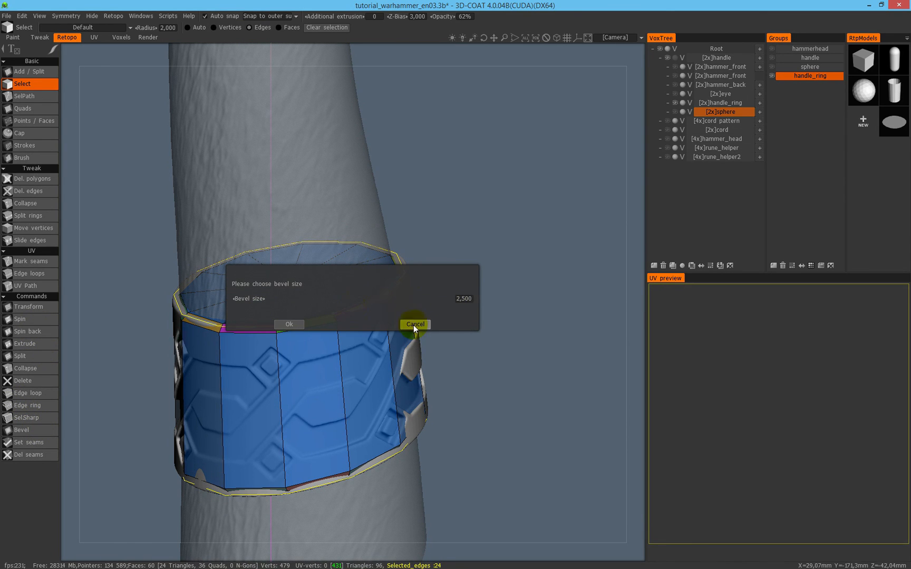
pyautogui.click(465, 299)
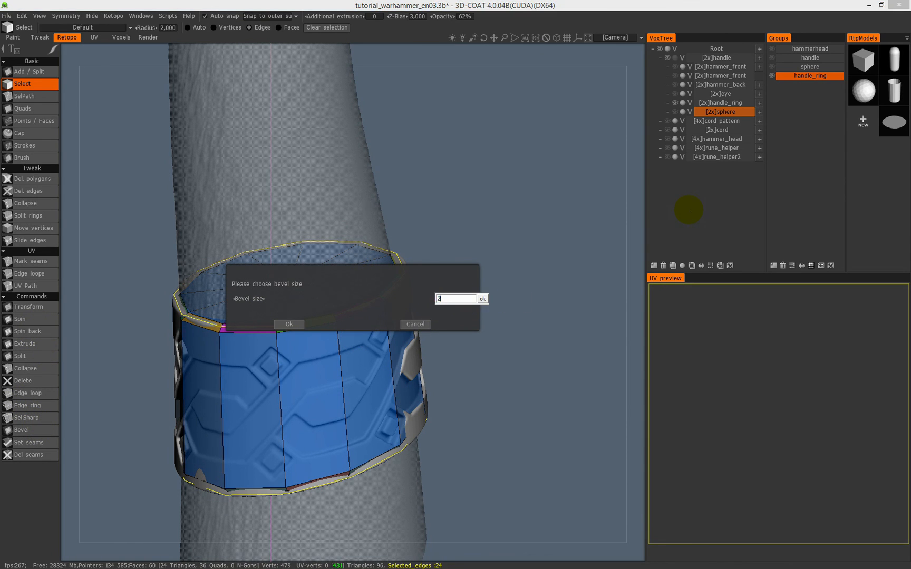
pyautogui.press('Return')
pyautogui.click(289, 324)
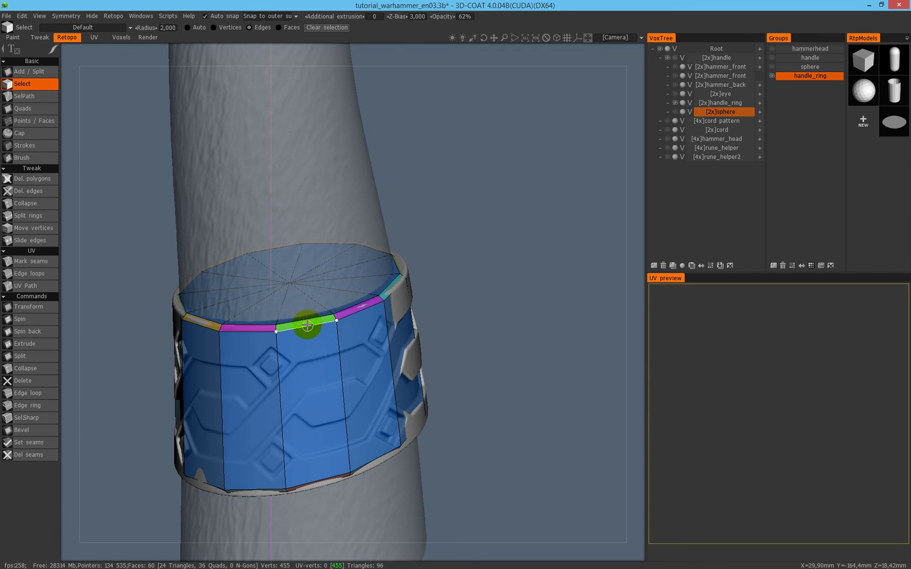
# Snap the beveled ring mesh to the sculpt, then undo both the snap and the bevel.
pyautogui.moveTo(398, 320); pyautogui.dragTo(354, 278, button='right')
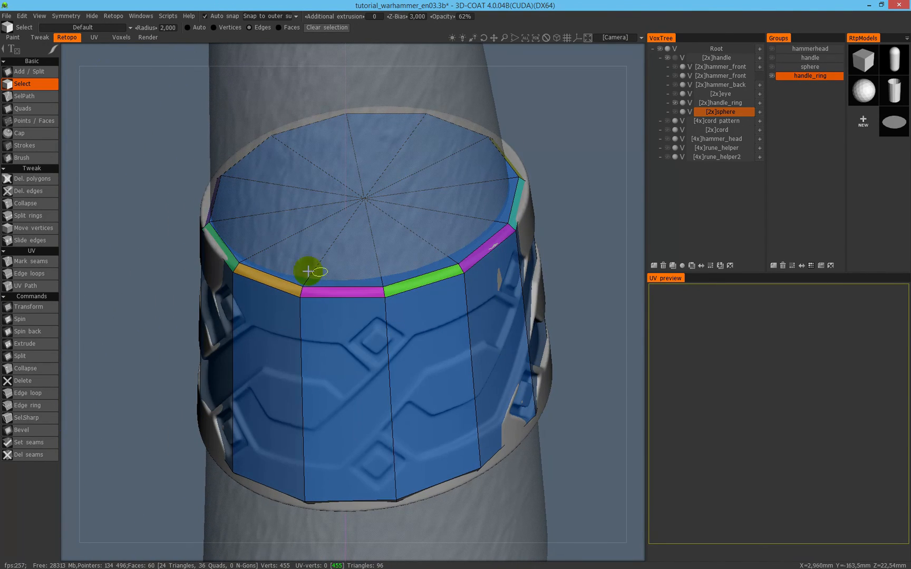
pyautogui.click(41, 126)
pyautogui.click(388, 302)
pyautogui.hotkey('ctrl', 'z')
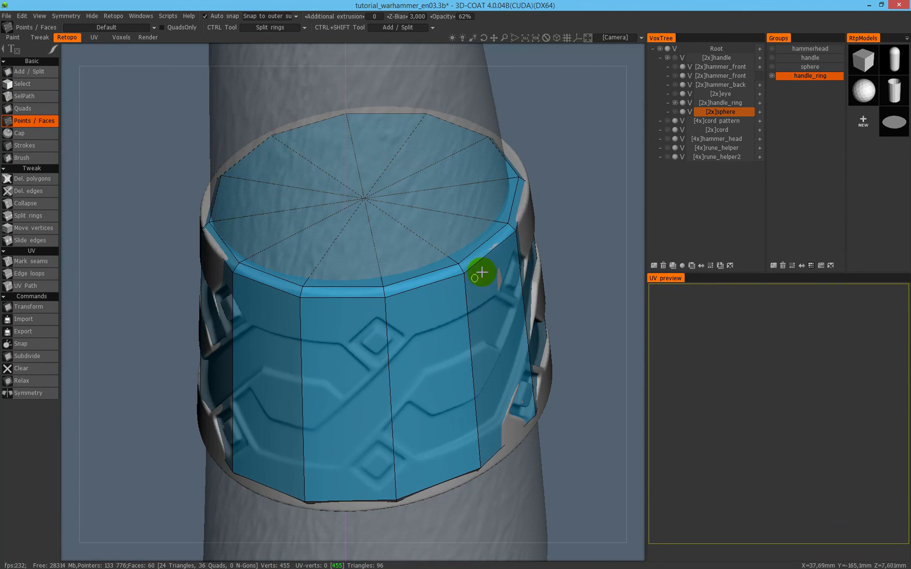
pyautogui.scroll(-4, 502, 287)
pyautogui.keyDown('alt'); pyautogui.moveTo(429, 340); pyautogui.dragTo(418, 282); pyautogui.keyUp('alt')
pyautogui.keyDown('alt'); pyautogui.moveTo(81, 162); pyautogui.dragTo(524, 233, button='right'); pyautogui.keyUp('alt')
pyautogui.keyDown('alt'); pyautogui.moveTo(523, 232); pyautogui.dragTo(431, 293); pyautogui.keyUp('alt')
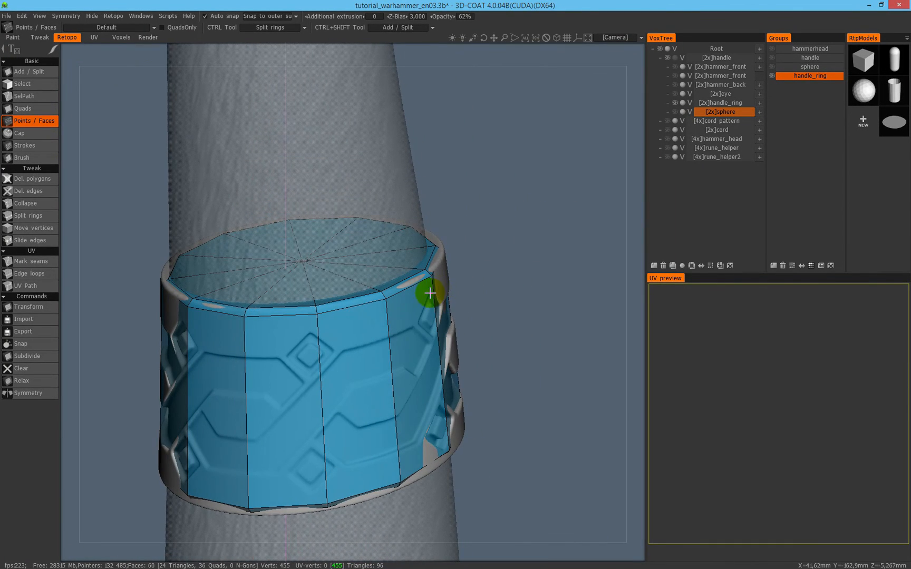
pyautogui.click(38, 344)
pyautogui.keyDown('alt'); pyautogui.moveTo(422, 306); pyautogui.dragTo(366, 291); pyautogui.keyUp('alt')
pyautogui.hotkey('ctrl', 'z')
pyautogui.hotkey('ctrl', 'z')
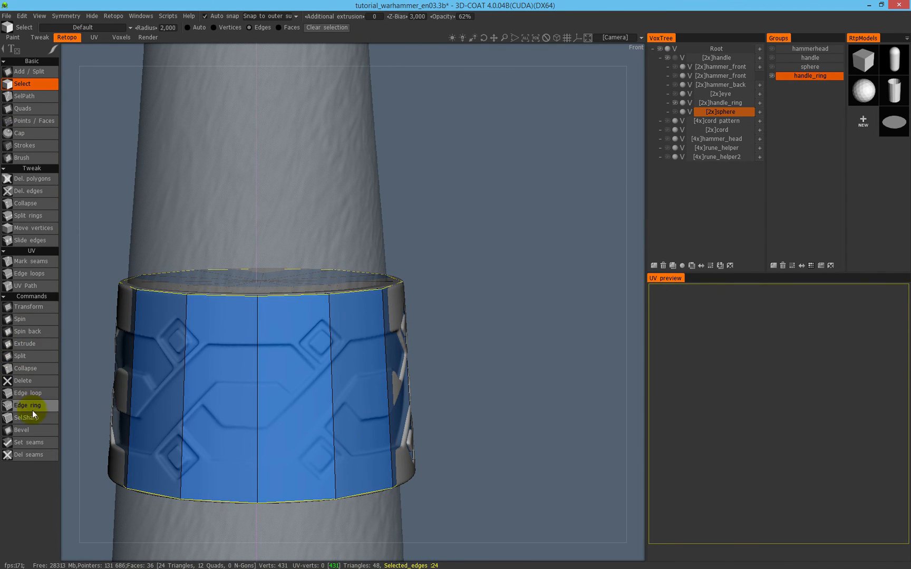
# Bevel the ring's upper and lower rim edge loops with a bevel size of 1.
pyautogui.click(37, 430)
pyautogui.moveTo(275, 299); pyautogui.dragTo(268, 298)
pyautogui.click(463, 299)
pyautogui.write('1')
pyautogui.press('Return')
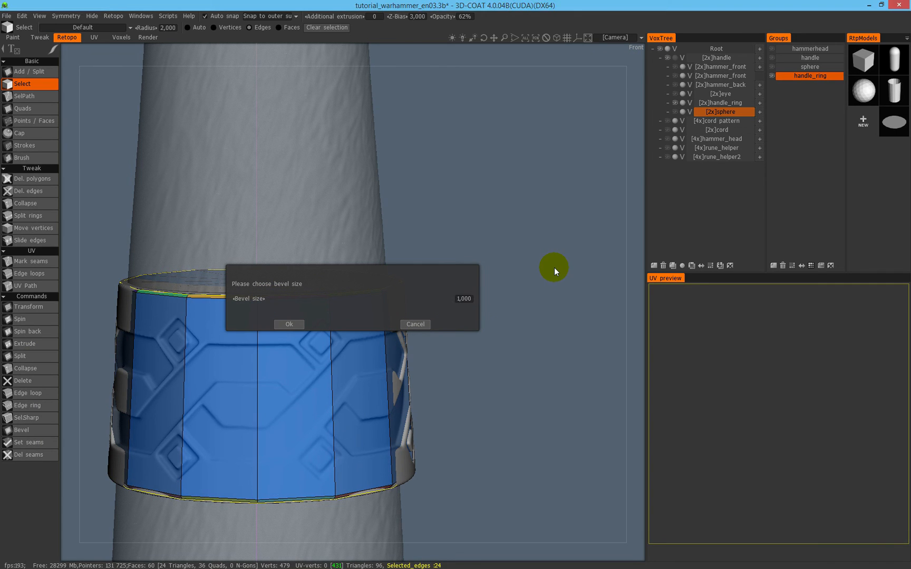
pyautogui.click(289, 324)
# Snap the beveled handle ring mesh to the sculpted surface.
pyautogui.click(44, 126)
pyautogui.moveTo(373, 332); pyautogui.dragTo(320, 291, button='middle')
pyautogui.click(328, 309)
pyautogui.hotkey('ctrl', 'z')
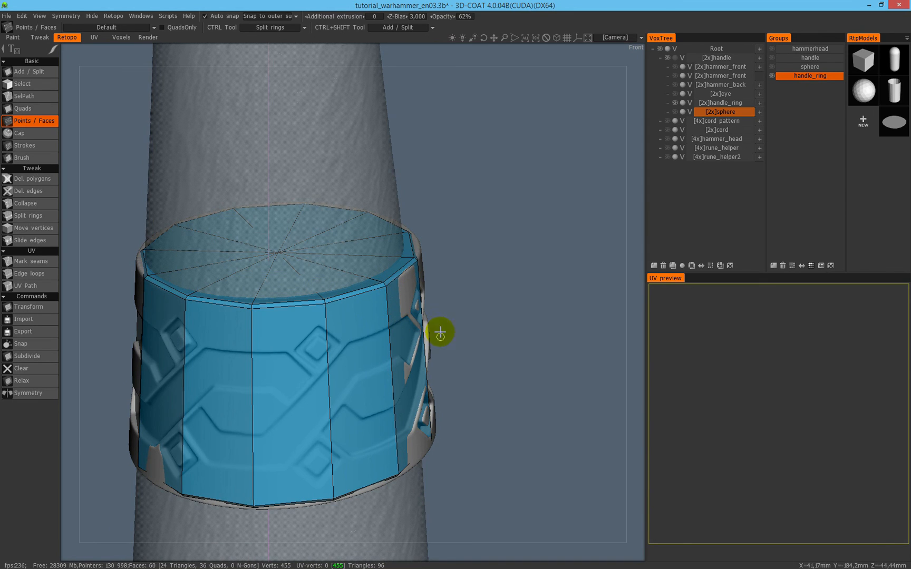
pyautogui.click(22, 344)
pyautogui.moveTo(179, 321); pyautogui.dragTo(400, 301, button='middle')
# Make the sphere, handle and hammerhead retopo groups visible again.
pyautogui.click(782, 67)
pyautogui.click(783, 57)
pyautogui.click(784, 48)
pyautogui.click(772, 50)
# Review the retopo mesh of the whole hammer from the side and save the scene.
pyautogui.keyDown('alt'); pyautogui.moveTo(343, 304); pyautogui.dragTo(342, 317, button='middle'); pyautogui.keyUp('alt')
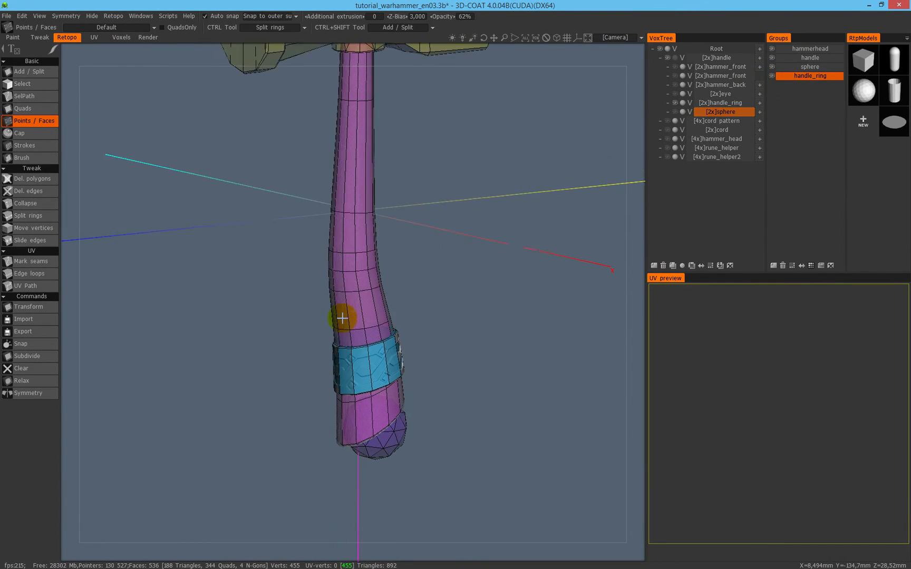
pyautogui.keyDown('alt'); pyautogui.moveTo(342, 318); pyautogui.dragTo(376, 237, button='right'); pyautogui.keyUp('alt')
pyautogui.moveTo(376, 238)
pyautogui.keyDown('alt'); pyautogui.mouseDown()
pyautogui.moveTo(309, 248)
pyautogui.moveTo(374, 248)
pyautogui.mouseUp(); pyautogui.keyUp('alt')
pyautogui.keyDown('alt'); pyautogui.moveTo(374, 248); pyautogui.dragTo(329, 271, button='middle'); pyautogui.keyUp('alt')
pyautogui.keyDown('alt'); pyautogui.moveTo(329, 271); pyautogui.dragTo(400, 195, button='right'); pyautogui.keyUp('alt')
pyautogui.keyDown('alt'); pyautogui.moveTo(464, 254); pyautogui.dragTo(492, 238, button='middle'); pyautogui.keyUp('alt')
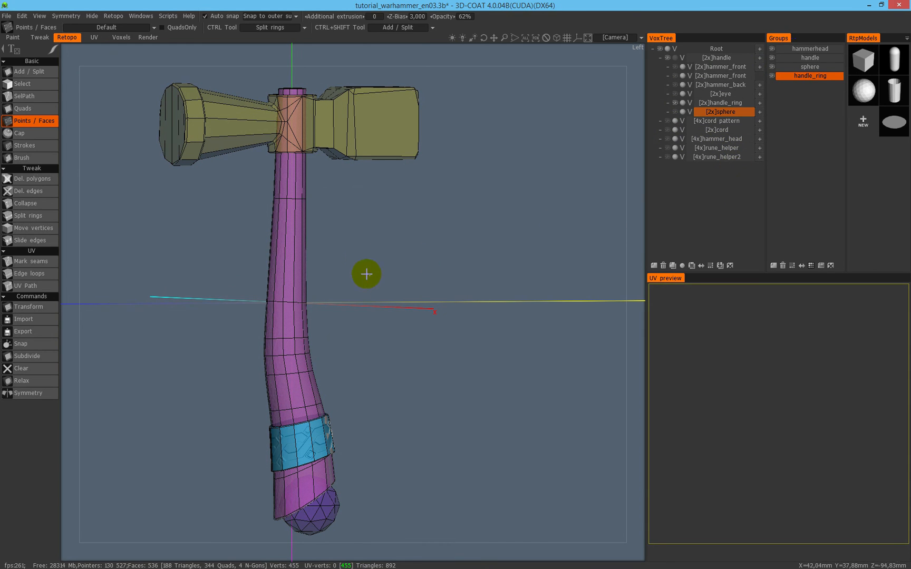
pyautogui.keyDown('alt'); pyautogui.moveTo(574, 204); pyautogui.dragTo(580, 165, button='middle'); pyautogui.keyUp('alt')
pyautogui.keyDown('alt'); pyautogui.moveTo(404, 236); pyautogui.dragTo(346, 271); pyautogui.keyUp('alt')
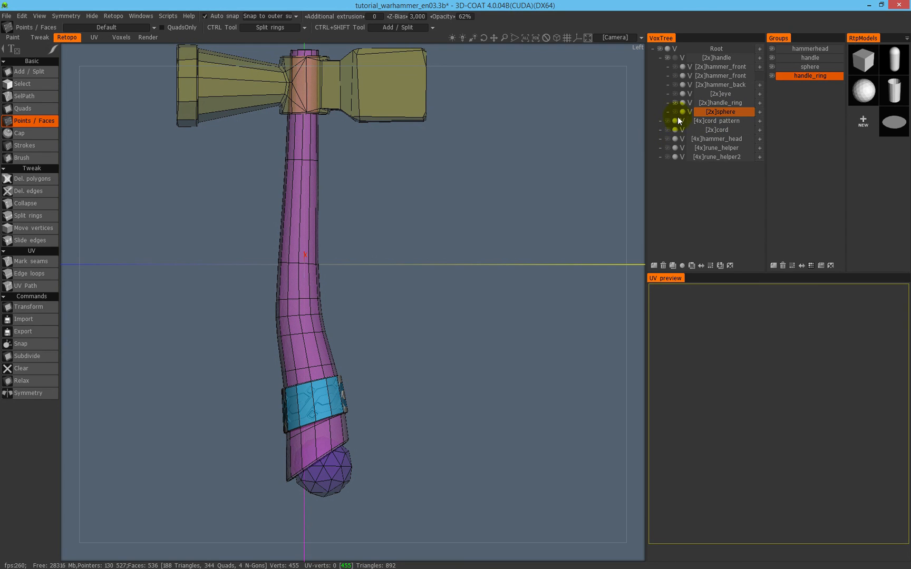
pyautogui.hotkey('ctrl', 's')
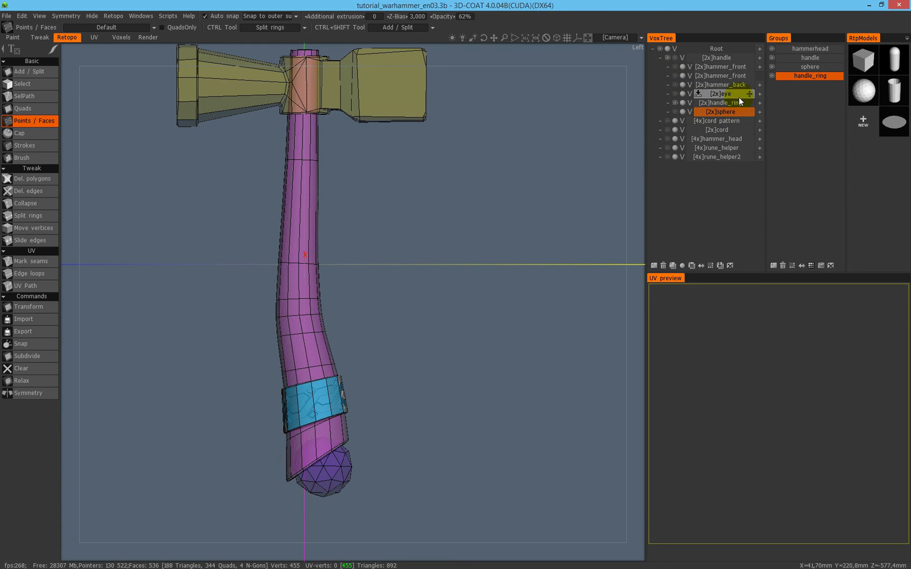
# Show the cord voxel layer and create a new retopo group named cord_main.
pyautogui.click(668, 130)
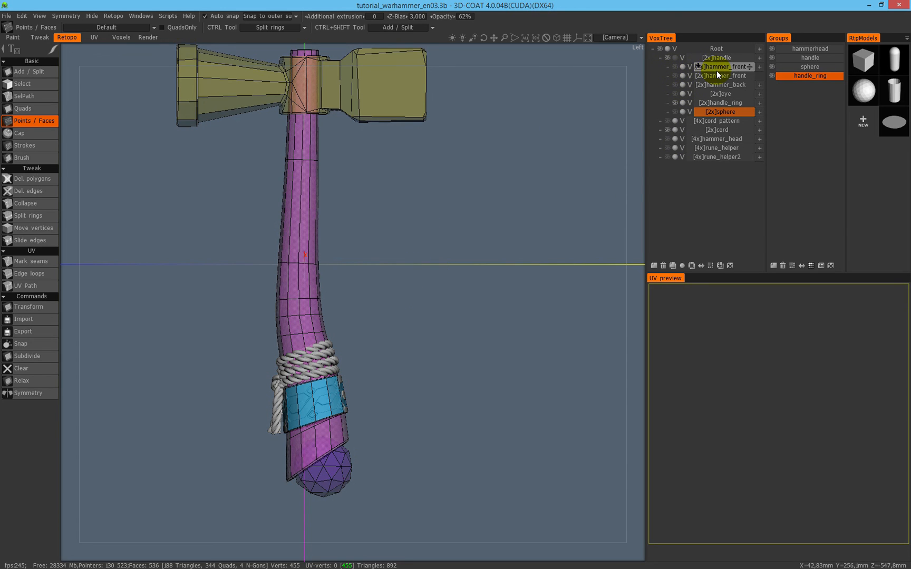
pyautogui.scroll(3, 477, 236)
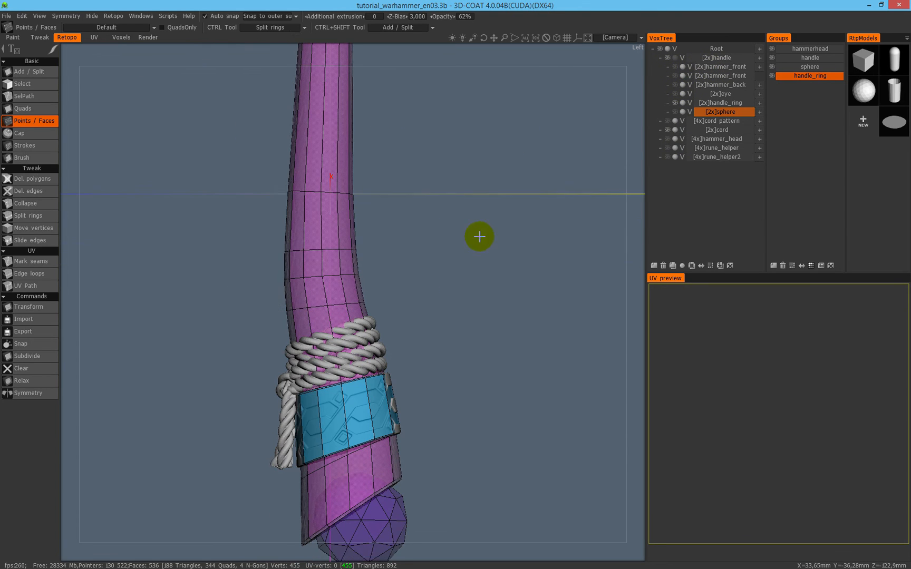
pyautogui.click(774, 265)
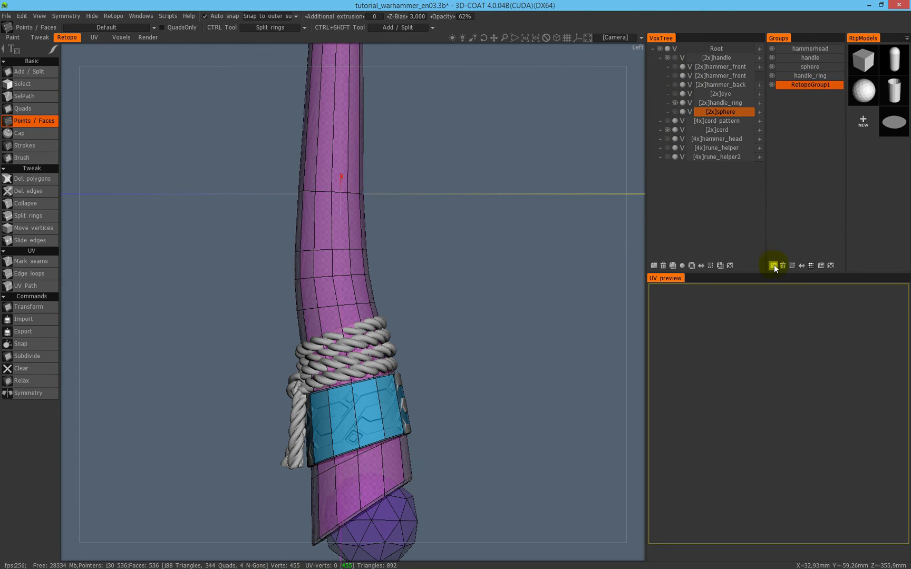
pyautogui.doubleClick(805, 86)
pyautogui.write('cord_main')
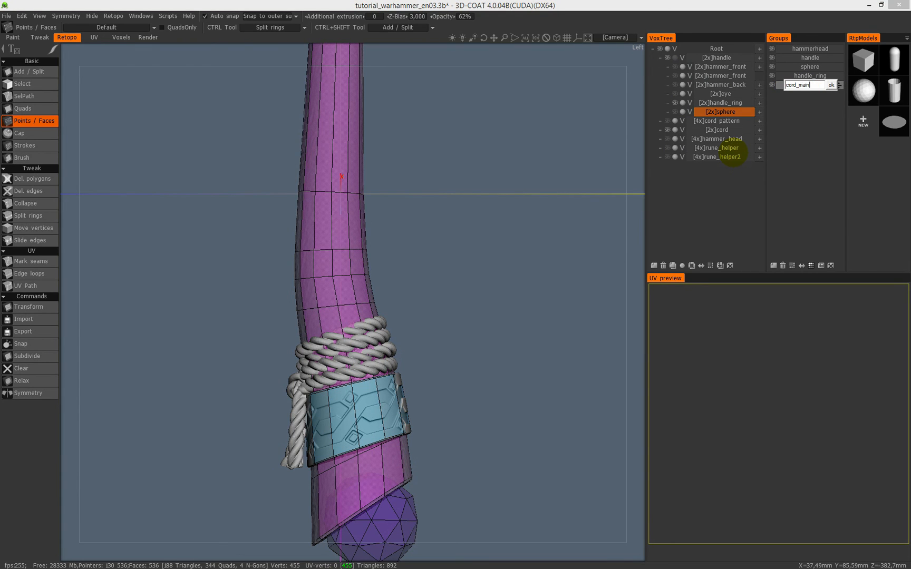
pyautogui.press('Return')
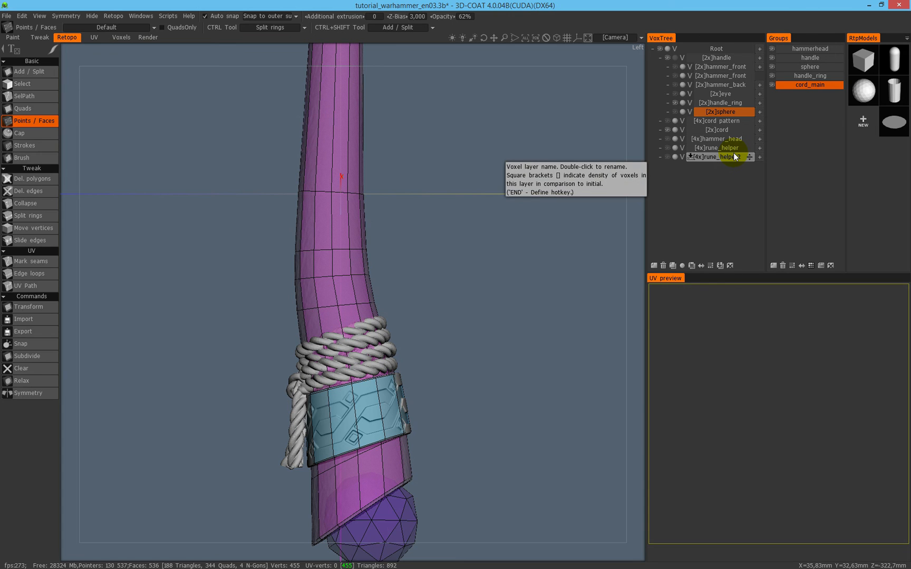
# Inspect the cord's windings and loose ends, then rename the cord_main retopo group to cord.
pyautogui.moveTo(427, 362); pyautogui.dragTo(343, 350)
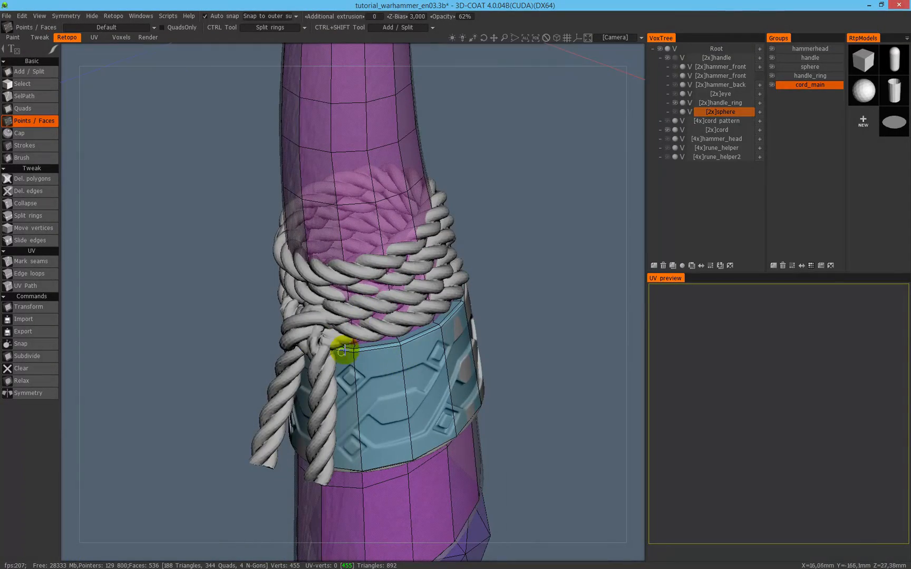
pyautogui.moveTo(368, 303)
pyautogui.mouseDown()
pyautogui.moveTo(399, 258)
pyautogui.moveTo(335, 311)
pyautogui.moveTo(360, 235)
pyautogui.moveTo(368, 304)
pyautogui.moveTo(361, 320)
pyautogui.moveTo(370, 274)
pyautogui.moveTo(385, 286)
pyautogui.mouseUp()
pyautogui.moveTo(432, 312)
pyautogui.mouseDown()
pyautogui.moveTo(331, 279)
pyautogui.moveTo(309, 281)
pyautogui.moveTo(452, 289)
pyautogui.moveTo(457, 242)
pyautogui.moveTo(378, 242)
pyautogui.moveTo(417, 283)
pyautogui.moveTo(437, 269)
pyautogui.mouseUp()
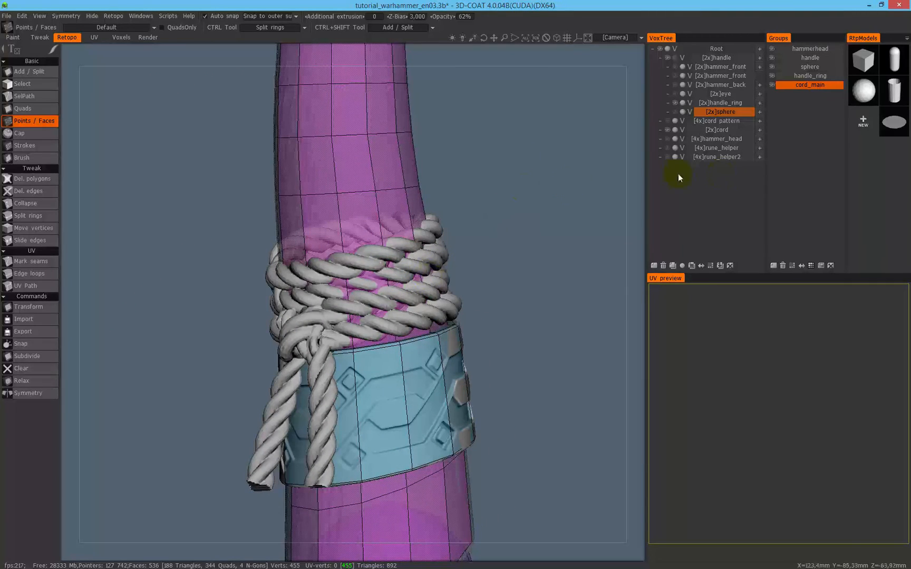
pyautogui.doubleClick(816, 86)
pyautogui.write('cor')
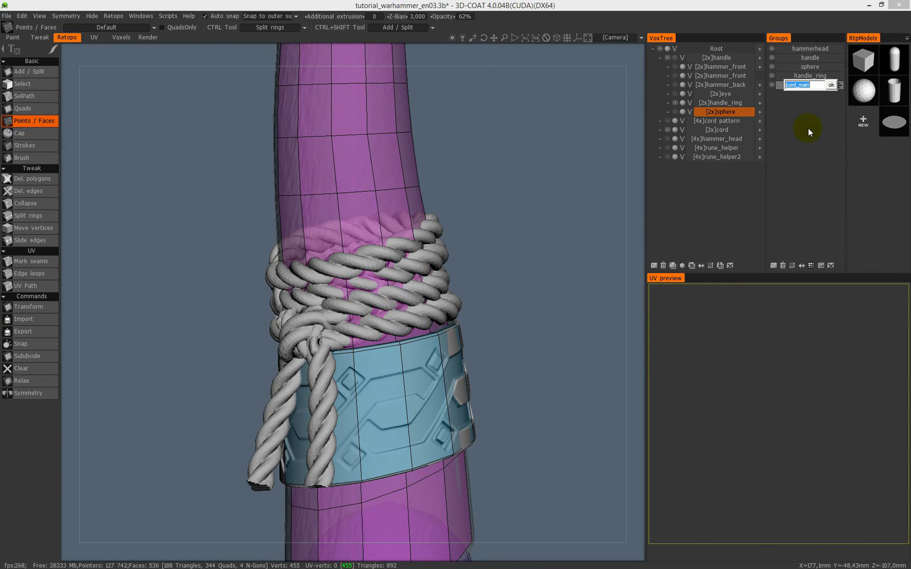
pyautogui.write('d')
pyautogui.press('Return')
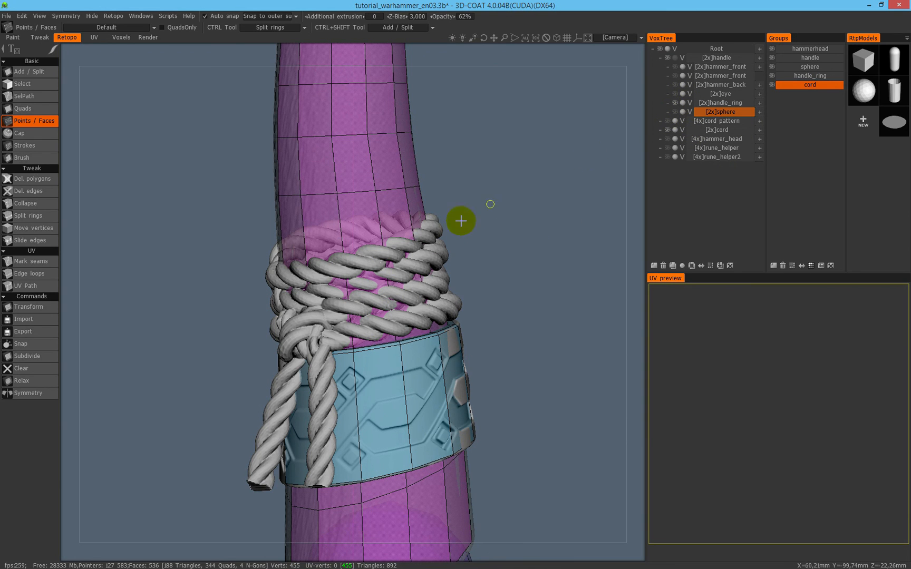
# Isolate the cord sculpt by hiding the handle_ring, sphere, handle and hammerhead retopo groups and the handle voxel layer.
pyautogui.moveTo(588, 153); pyautogui.dragTo(543, 171)
pyautogui.moveTo(457, 171); pyautogui.dragTo(544, 141, button='right')
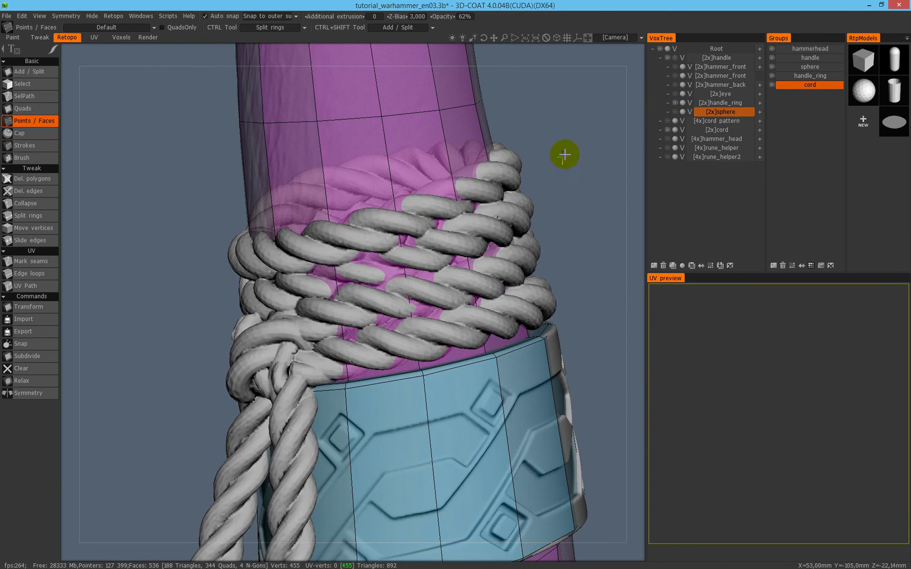
pyautogui.click(772, 76)
pyautogui.click(772, 58)
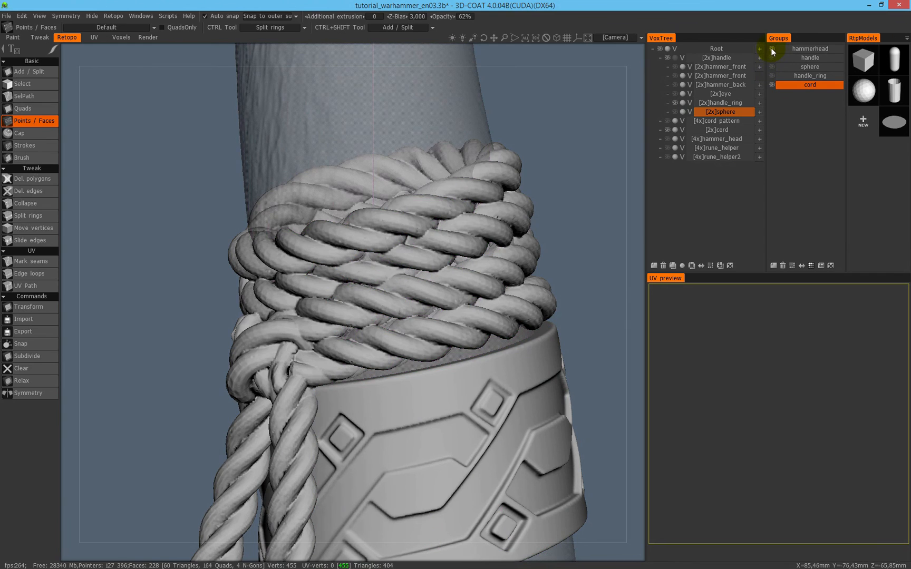
pyautogui.click(667, 58)
# Slice across the cord's uppermost winding with the Strokes tool from the left view.
pyautogui.moveTo(452, 223); pyautogui.dragTo(375, 118)
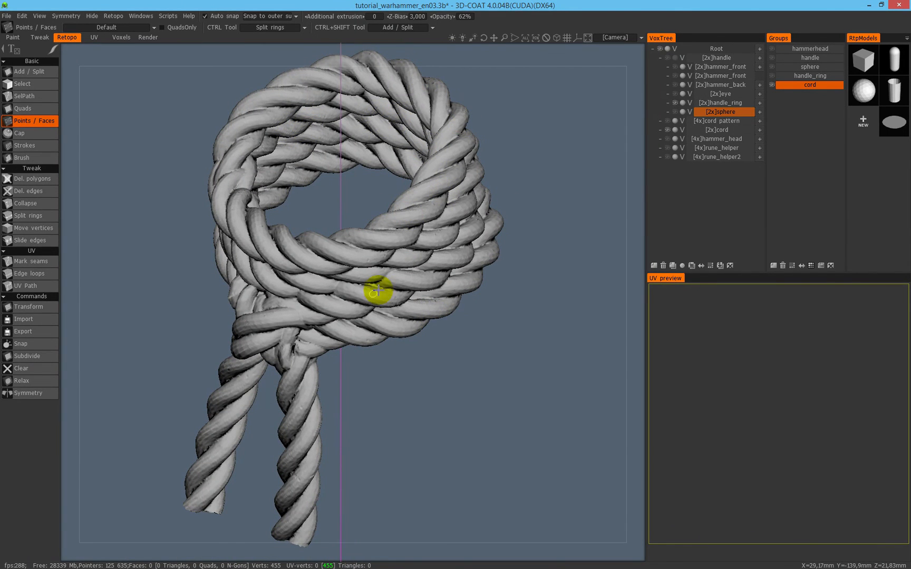
pyautogui.keyDown('alt'); pyautogui.moveTo(452, 226); pyautogui.dragTo(417, 286); pyautogui.keyUp('alt')
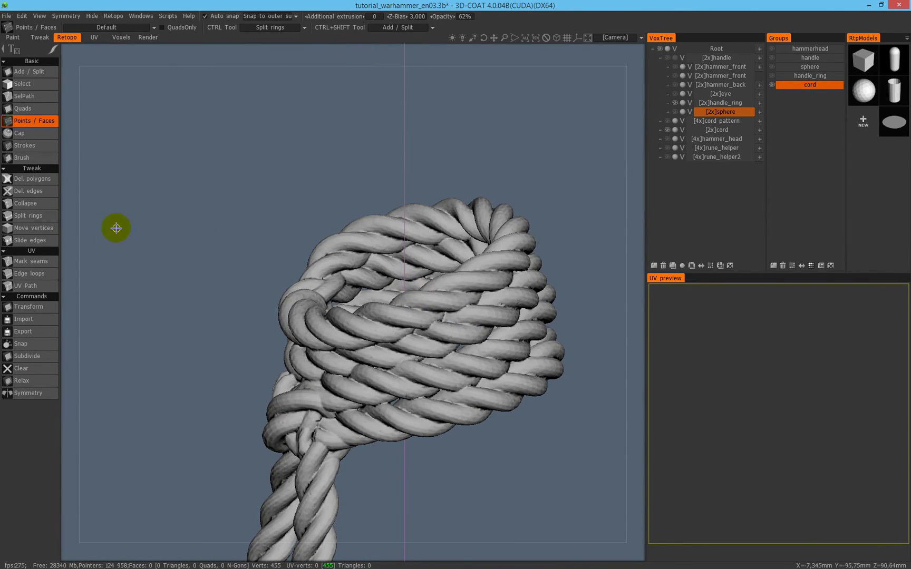
pyautogui.press('KP_4')
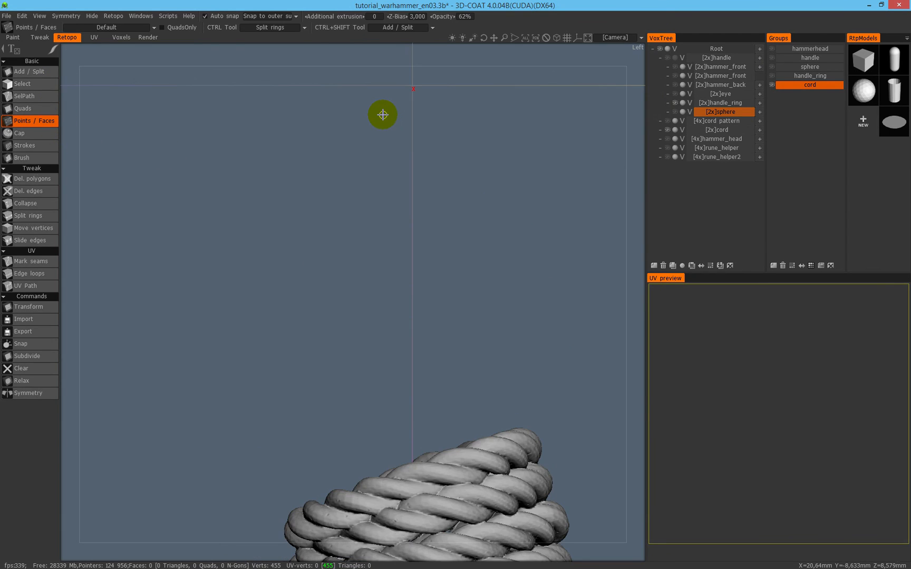
pyautogui.keyDown('alt'); pyautogui.moveTo(383, 115); pyautogui.dragTo(222, 198); pyautogui.keyUp('alt')
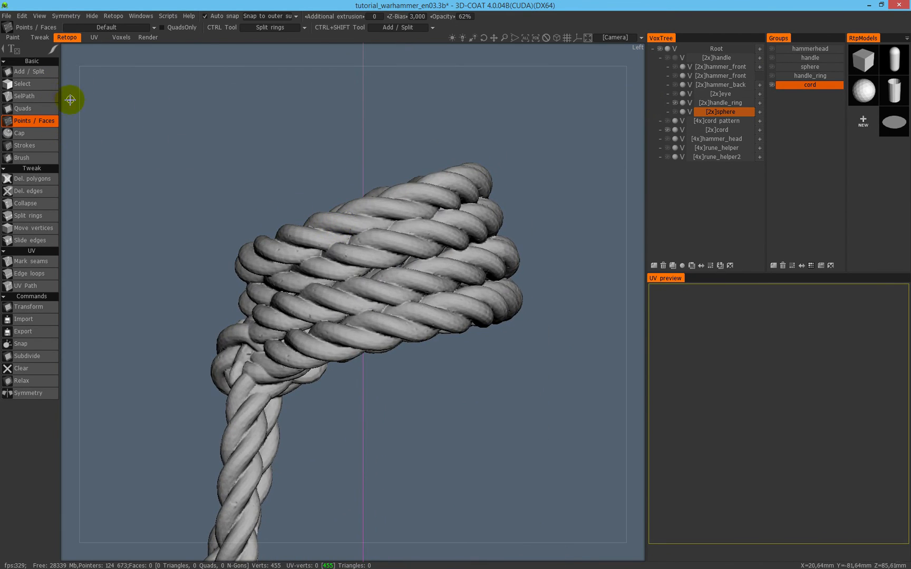
pyautogui.click(45, 148)
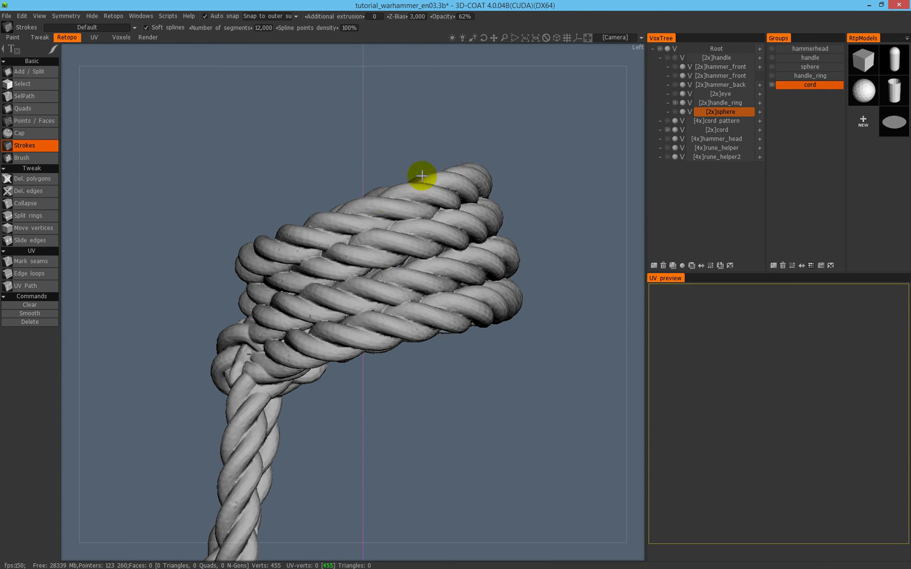
pyautogui.moveTo(316, 241)
pyautogui.mouseDown()
pyautogui.moveTo(546, 146)
pyautogui.moveTo(508, 248)
pyautogui.moveTo(501, 202)
pyautogui.mouseUp()
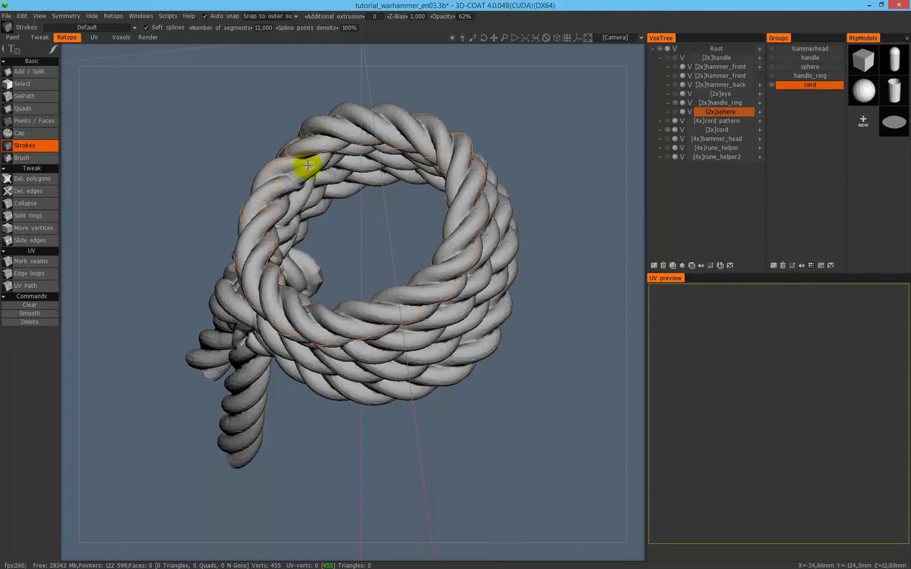
# Inspect the slice contour around the cord's uppermost winding, then remove it.
pyautogui.keyDown('alt'); pyautogui.moveTo(291, 182); pyautogui.dragTo(356, 177); pyautogui.keyUp('alt')
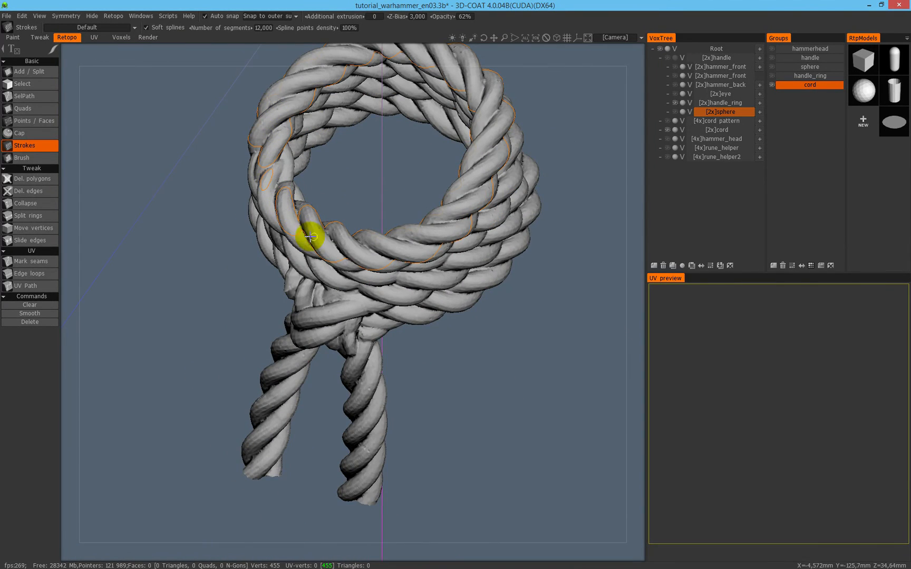
pyautogui.keyDown('alt'); pyautogui.moveTo(407, 226); pyautogui.dragTo(413, 296, button='middle'); pyautogui.keyUp('alt')
pyautogui.keyDown('alt'); pyautogui.moveTo(305, 207); pyautogui.dragTo(382, 235); pyautogui.keyUp('alt')
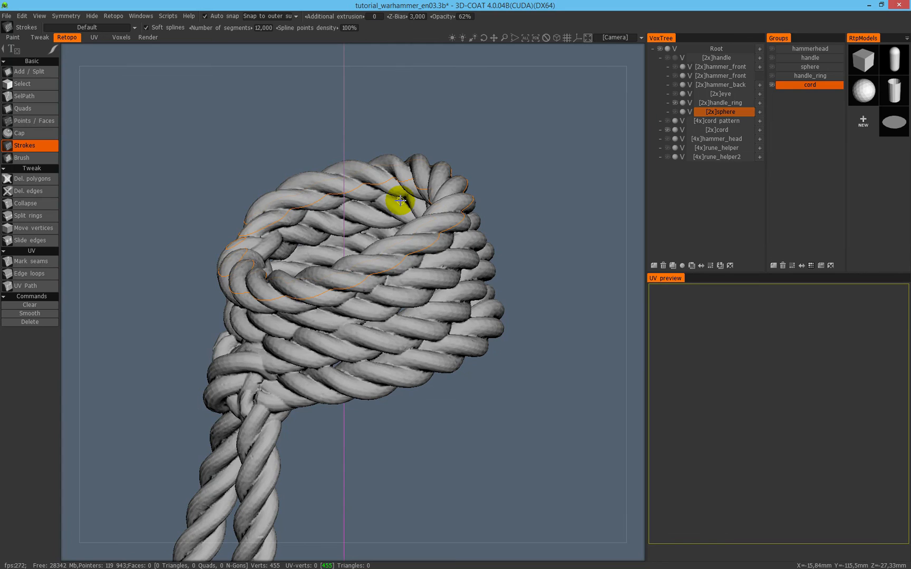
pyautogui.press('KP_4')
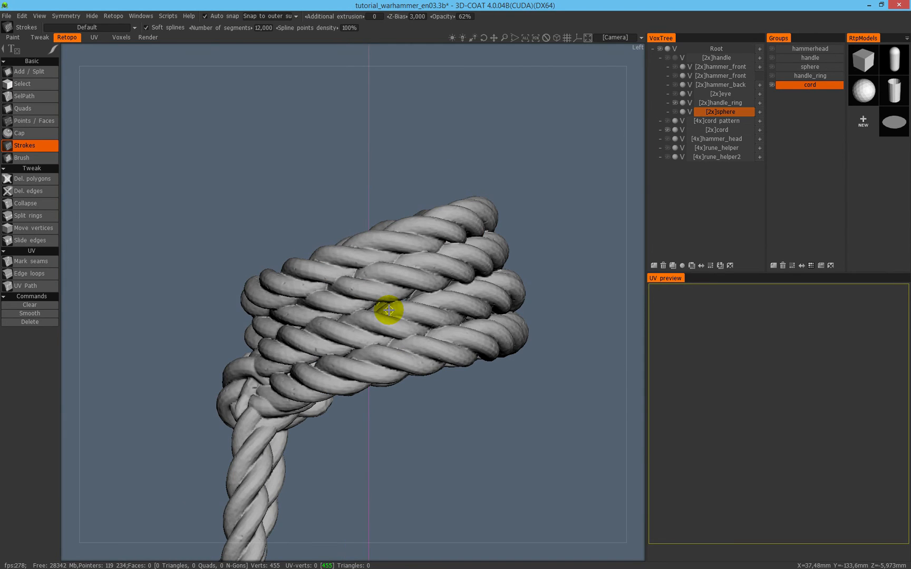
pyautogui.press('KP_5')
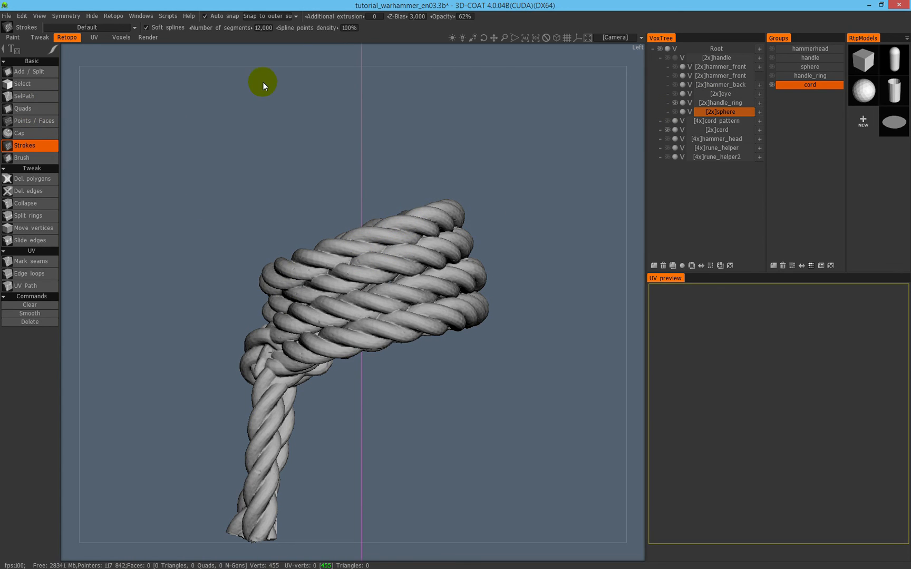
# Show the handle voxel layer without ghosting and hide the cord and handle_ring voxel layers.
pyautogui.click(792, 87)
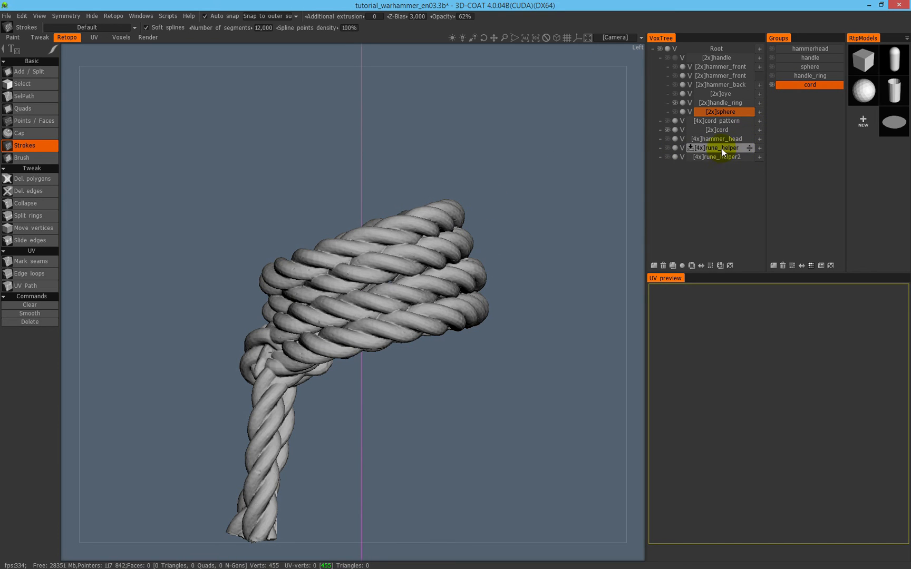
pyautogui.click(719, 59)
pyautogui.click(668, 57)
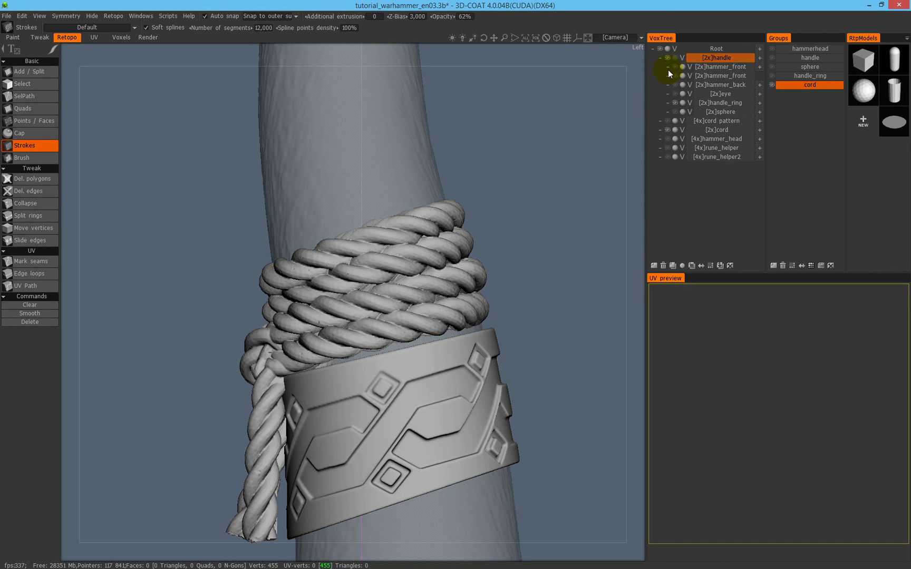
pyautogui.click(667, 130)
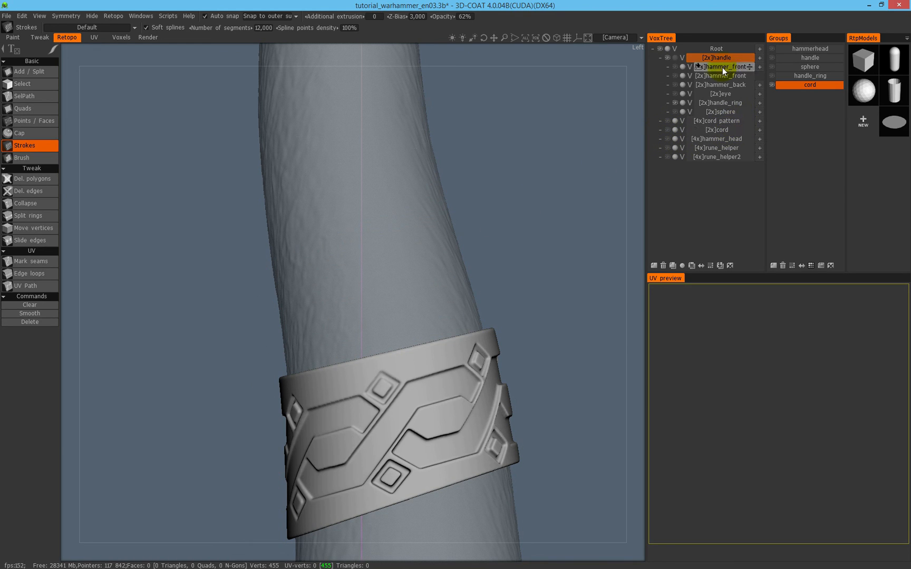
pyautogui.click(675, 58)
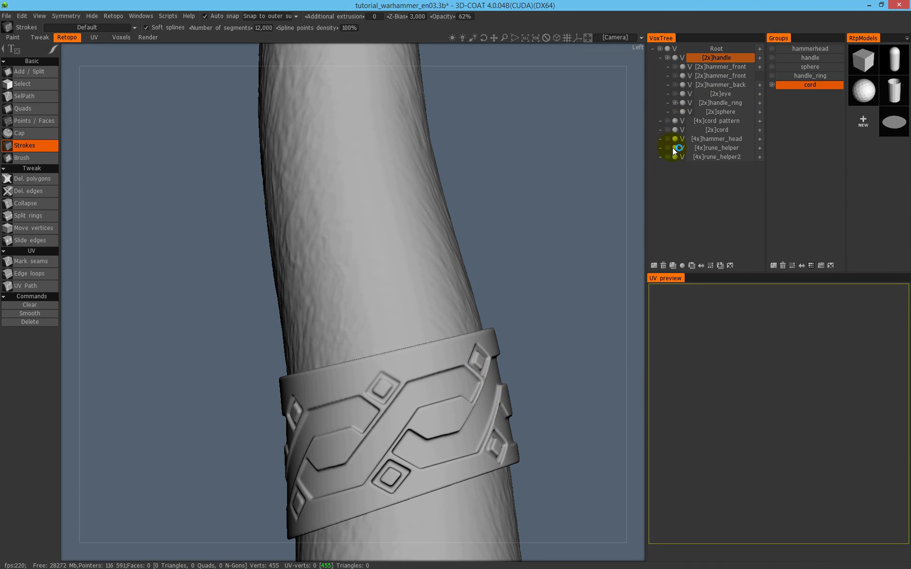
pyautogui.click(676, 104)
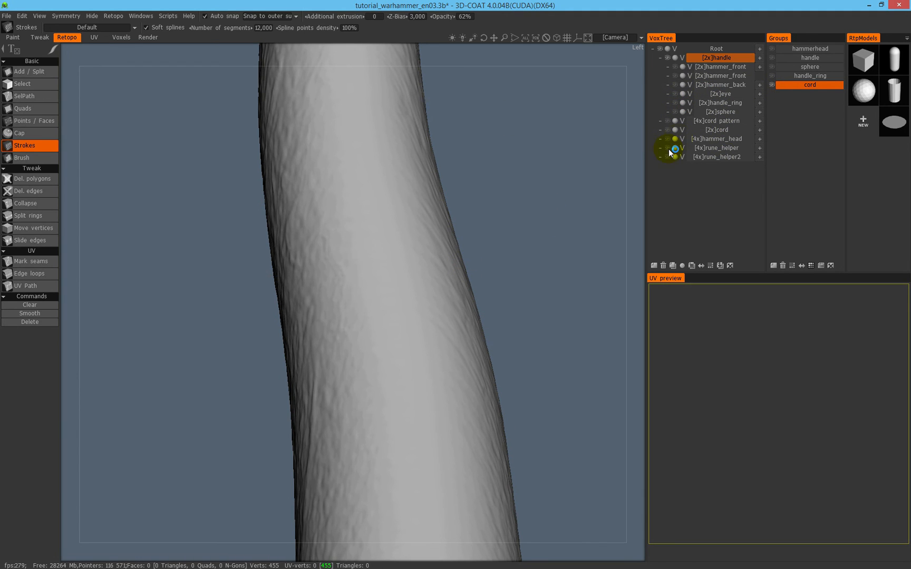
# Show the cord voxel layer as a ghosted overlay on the handle, keeping the cord retopo group active.
pyautogui.click(734, 131)
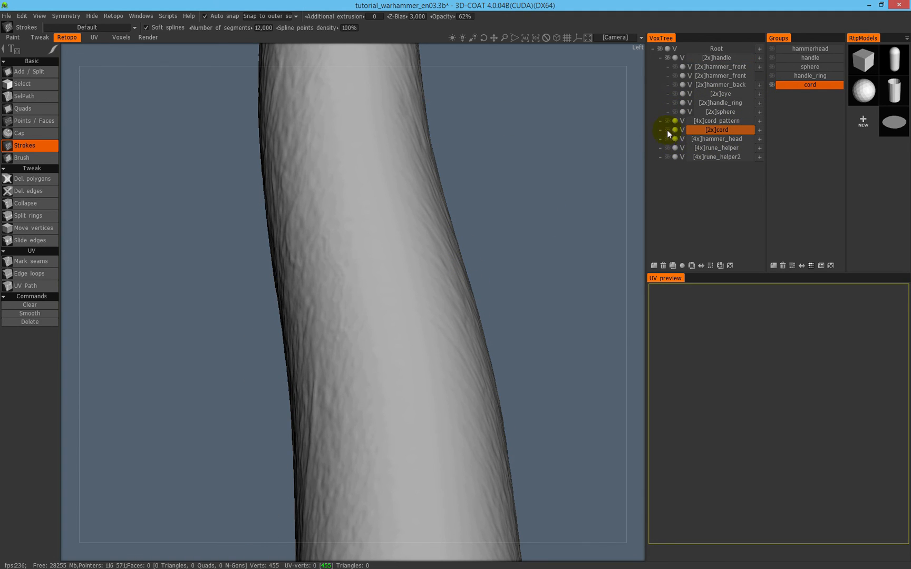
pyautogui.click(668, 130)
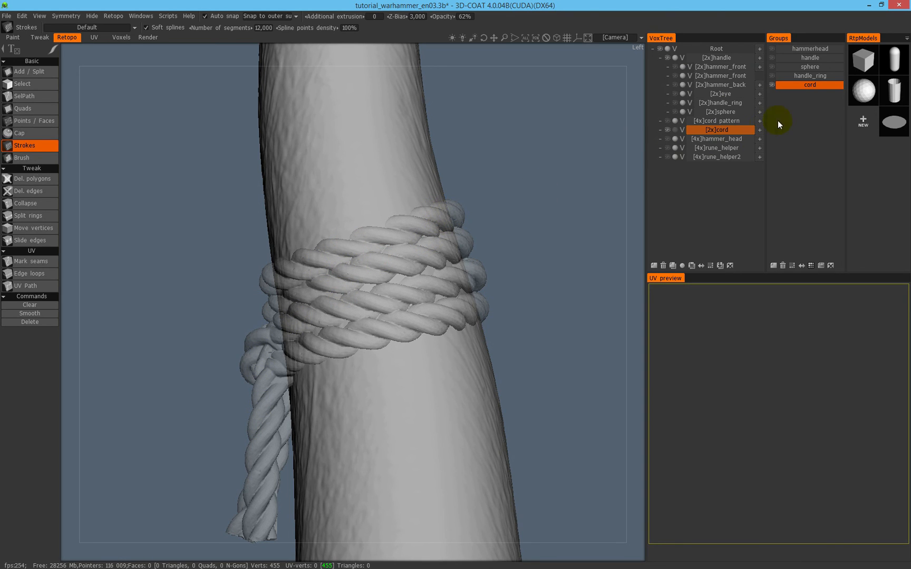
pyautogui.click(811, 85)
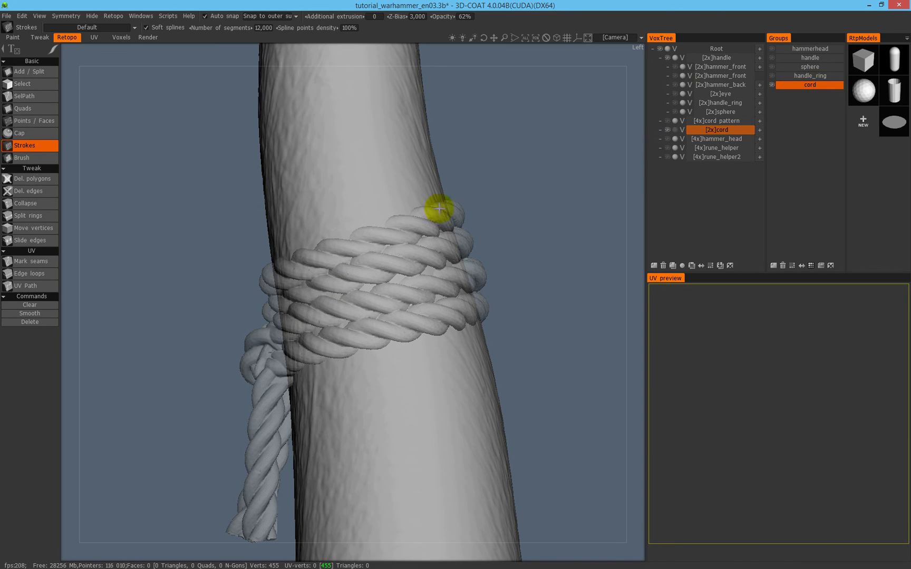
# With the handle voxel layer active, slice strokes across the uppermost and lowest windings and draw a vertical stroke over the knot in front view.
pyautogui.click(736, 57)
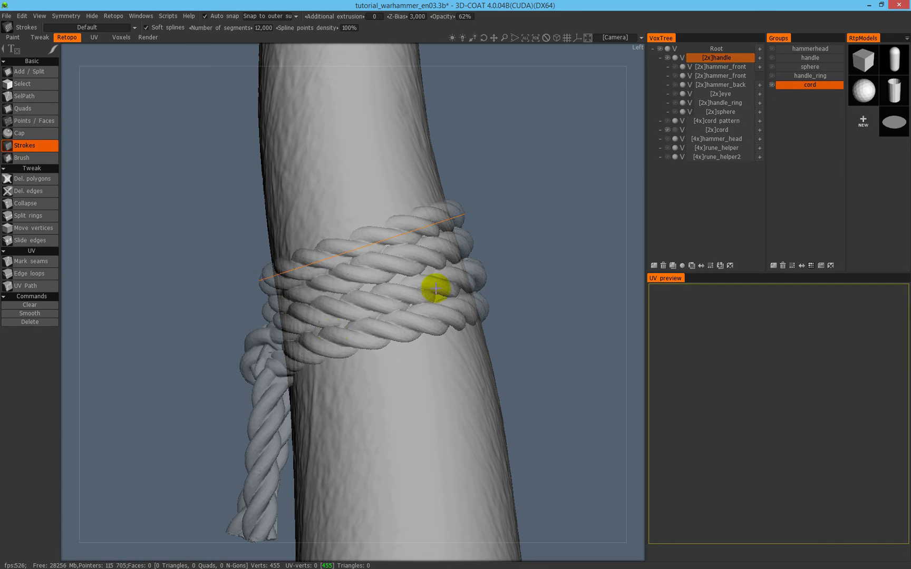
pyautogui.click(517, 290)
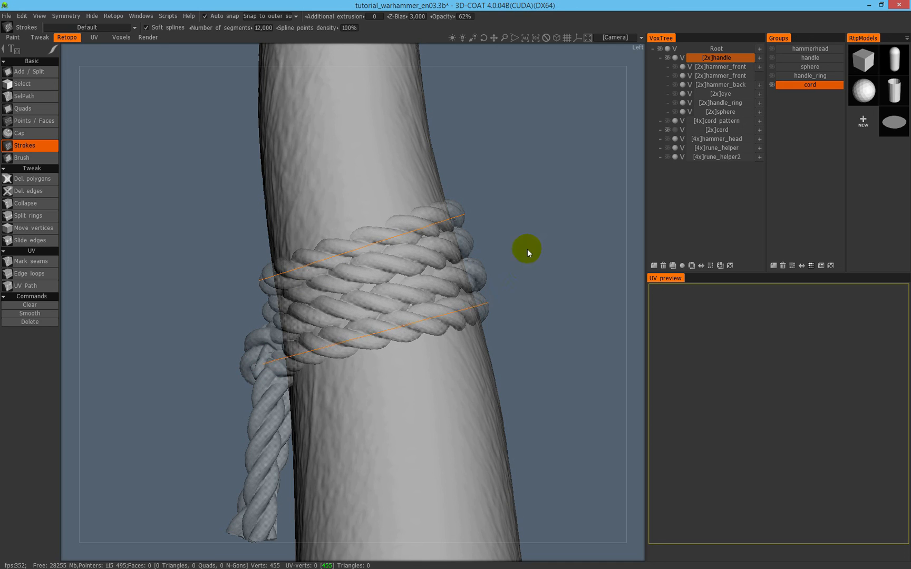
pyautogui.press('KP_2')
pyautogui.moveTo(439, 337); pyautogui.dragTo(456, 231, button='middle')
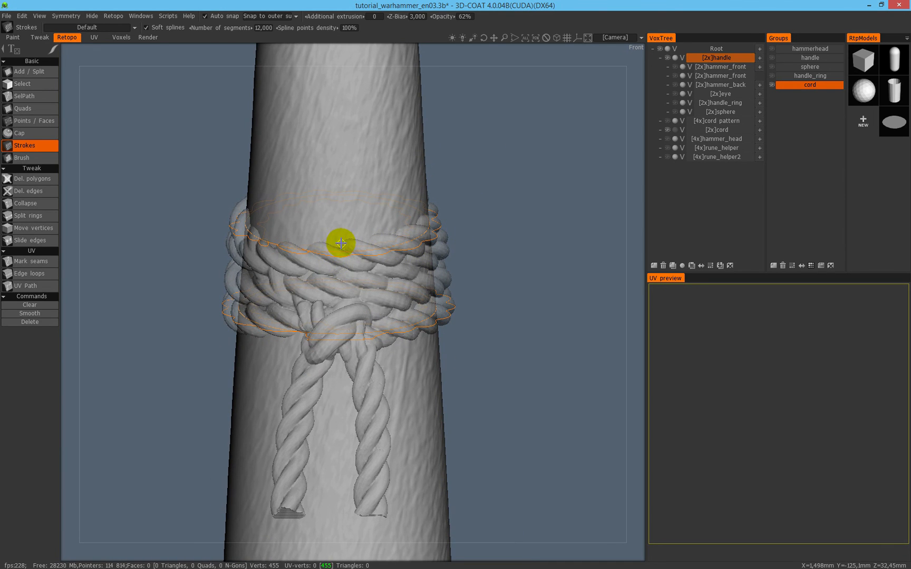
pyautogui.moveTo(339, 243); pyautogui.dragTo(337, 345)
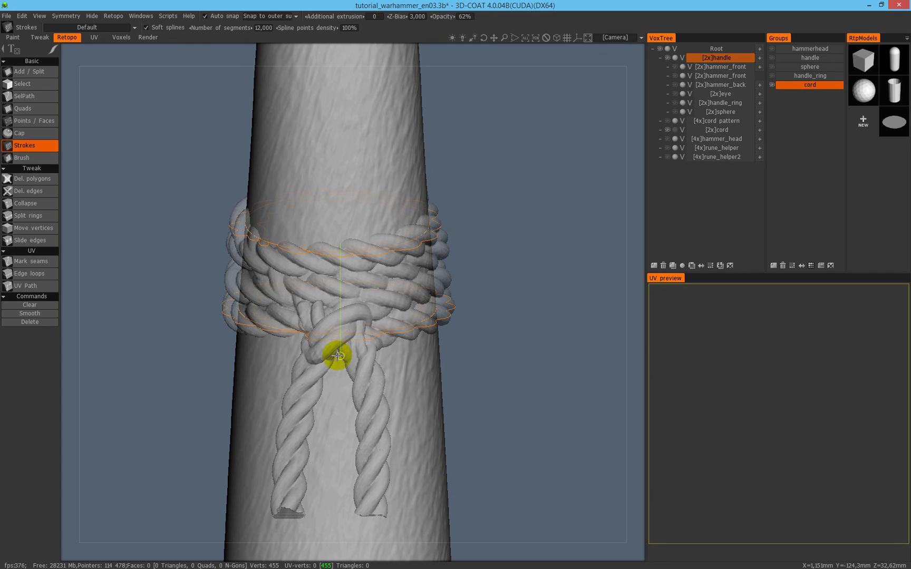
# Undo the vertical stroke and inspect the two slice contours around the windings.
pyautogui.moveTo(470, 276); pyautogui.dragTo(302, 238)
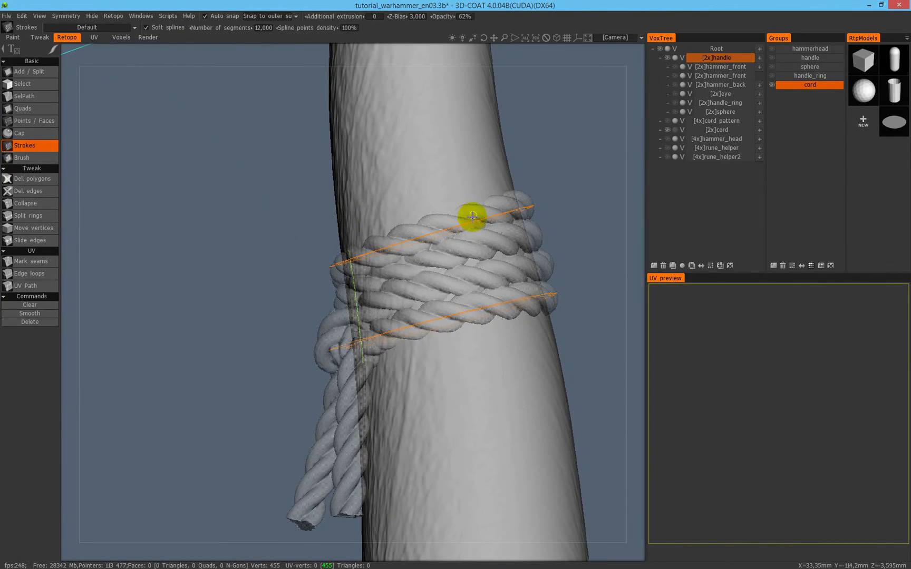
pyautogui.hotkey('ctrl', 'z')
pyautogui.keyDown('alt'); pyautogui.moveTo(474, 245); pyautogui.dragTo(455, 286); pyautogui.keyUp('alt')
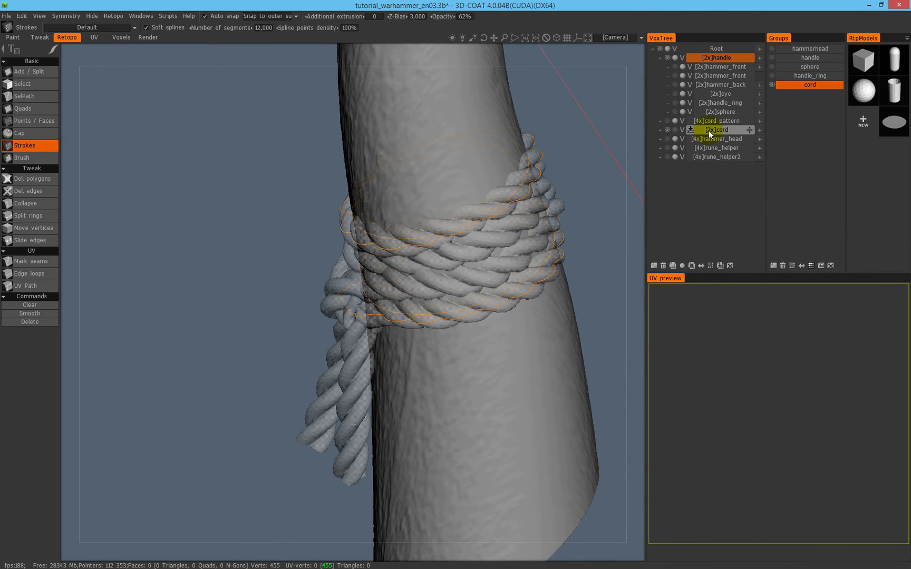
# Remove the two remaining slice strokes and make the handle voxel layer the active one again.
pyautogui.click(676, 137)
pyautogui.click(677, 138)
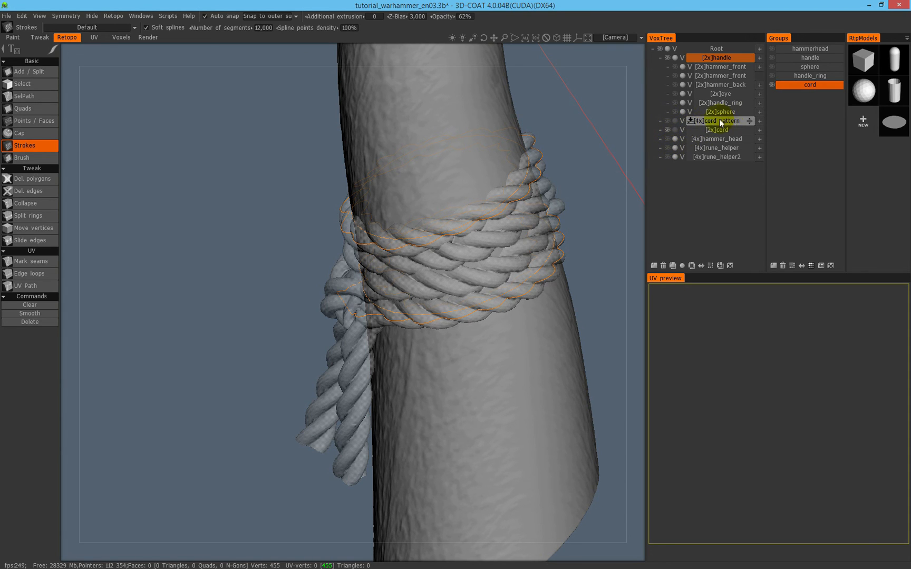
pyautogui.keyDown('alt'); pyautogui.moveTo(472, 218); pyautogui.dragTo(434, 218, button='middle'); pyautogui.keyUp('alt')
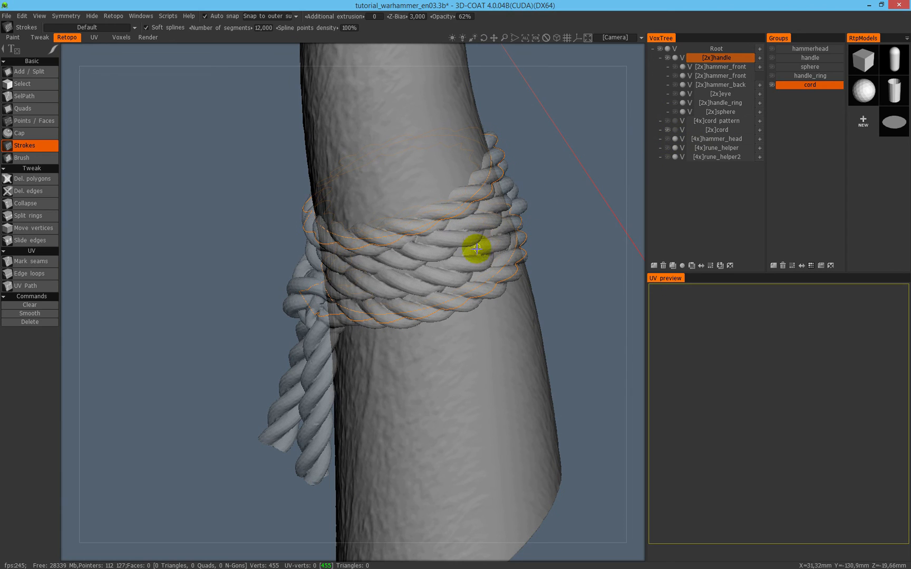
pyautogui.click(726, 131)
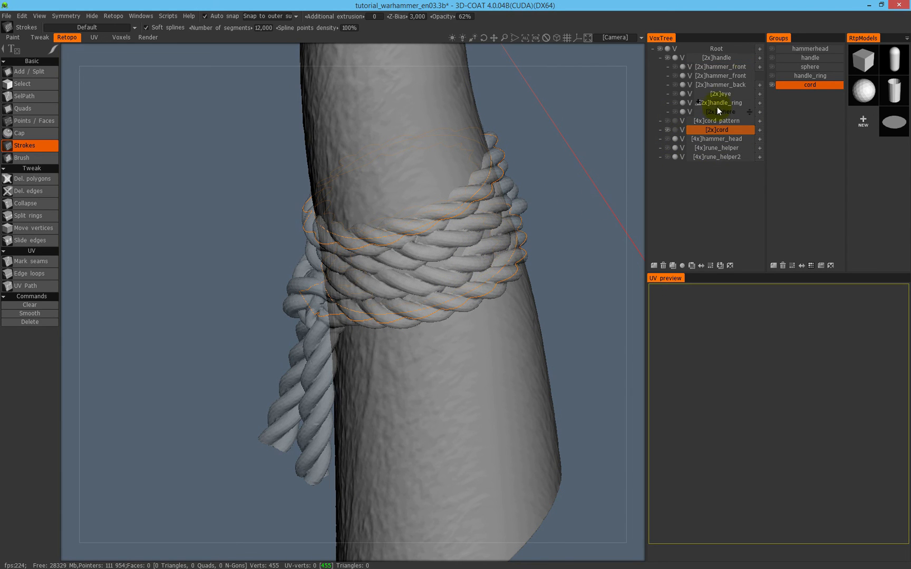
pyautogui.click(725, 59)
pyautogui.keyDown('alt'); pyautogui.moveTo(463, 271); pyautogui.dragTo(546, 212); pyautogui.keyUp('alt')
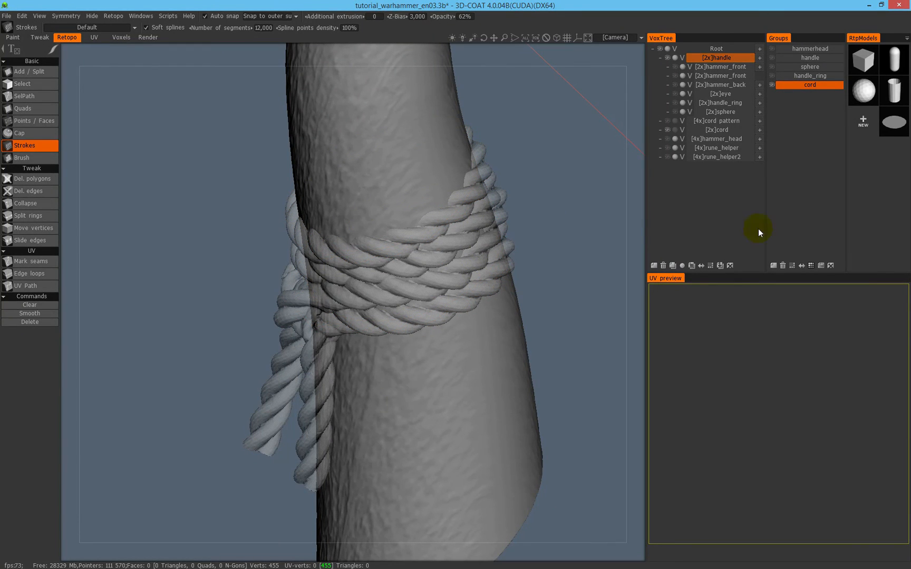
# Slice a new stroke across the cord's uppermost winding from the left view.
pyautogui.press('KP_4')
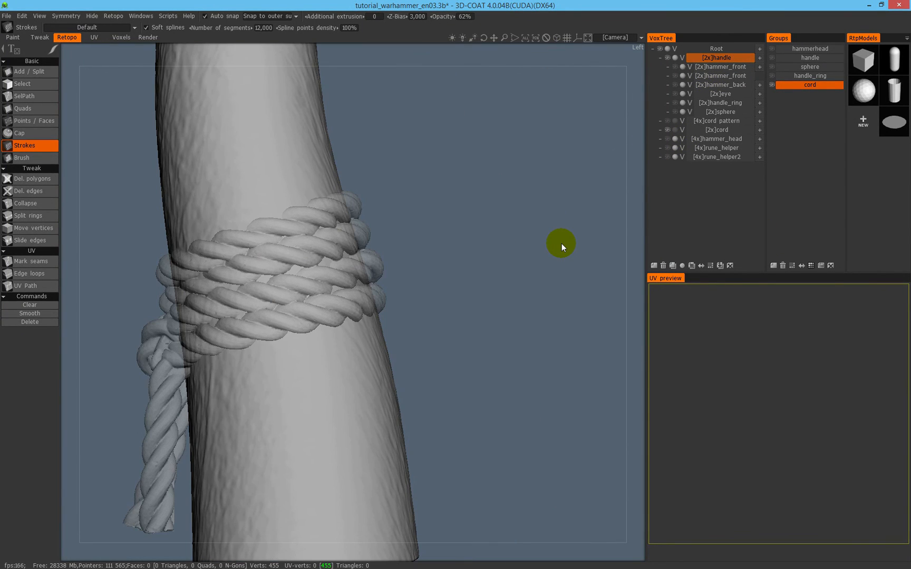
pyautogui.keyDown('alt'); pyautogui.moveTo(241, 304); pyautogui.dragTo(378, 319, button='middle'); pyautogui.keyUp('alt')
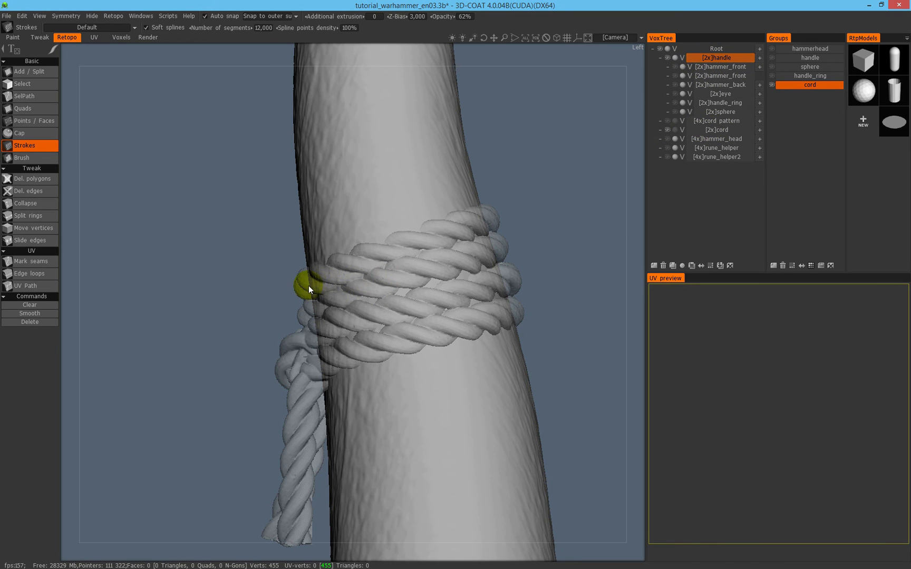
pyautogui.moveTo(553, 226); pyautogui.dragTo(396, 285)
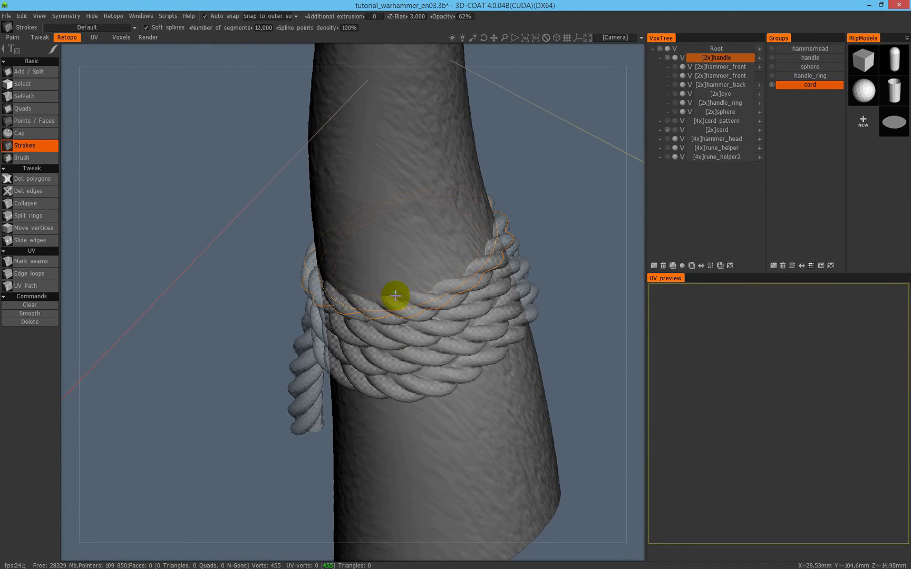
# Examine how the new stroke contours run over the handle and the uppermost cord winding.
pyautogui.moveTo(504, 305); pyautogui.dragTo(516, 301)
pyautogui.moveTo(503, 194); pyautogui.dragTo(567, 141)
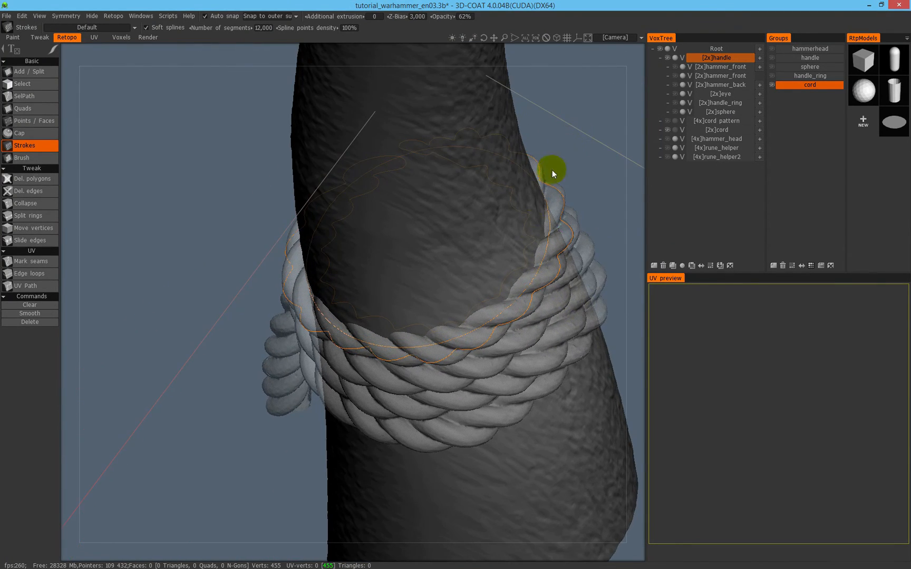
pyautogui.moveTo(504, 230); pyautogui.dragTo(416, 235, button='middle')
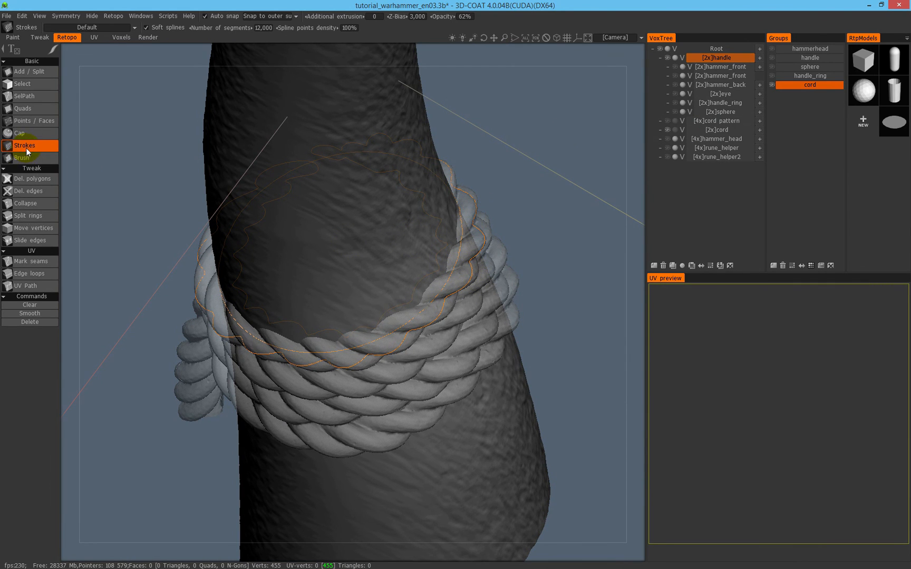
pyautogui.keyDown('alt'); pyautogui.moveTo(456, 288); pyautogui.dragTo(440, 275); pyautogui.keyUp('alt')
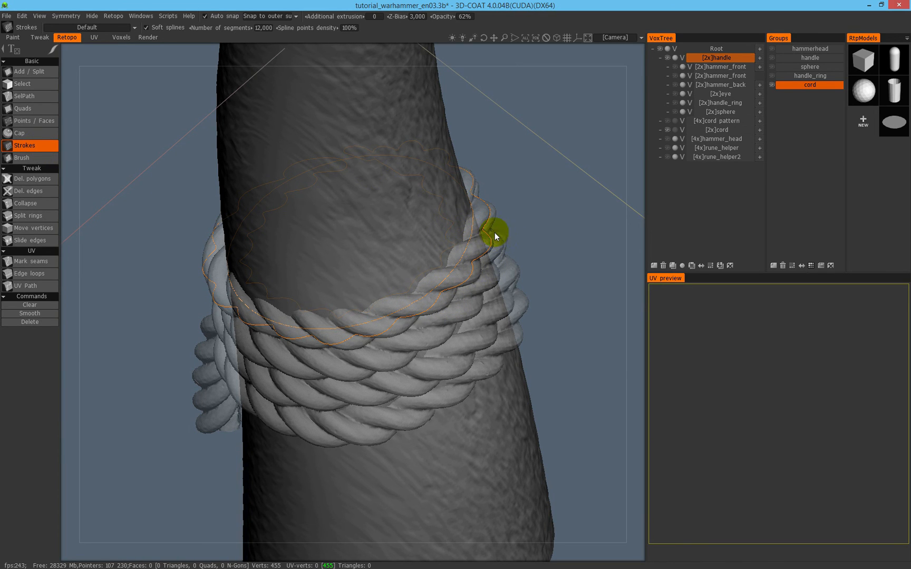
pyautogui.moveTo(488, 233); pyautogui.dragTo(473, 218)
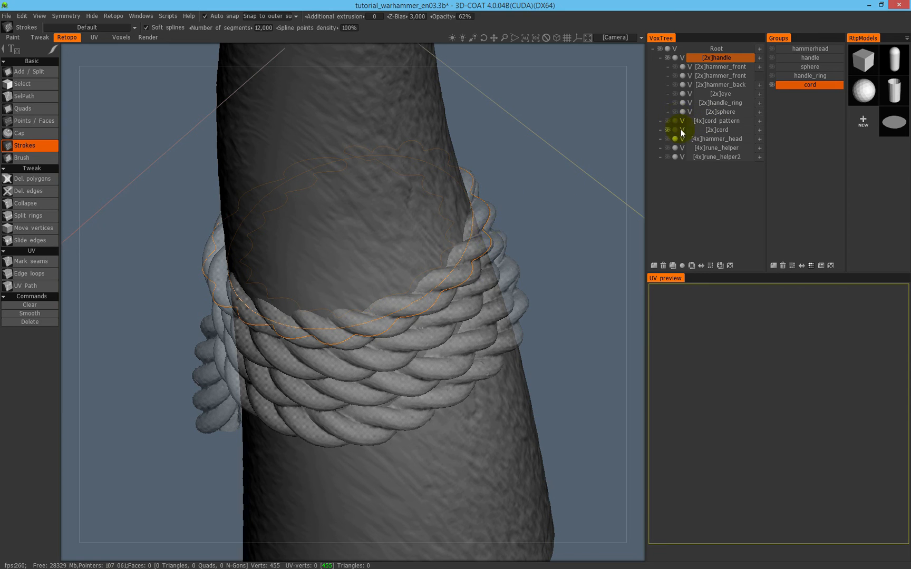
# Slice a second stroke across the cord's lowest winding from the left view.
pyautogui.press('KP_4')
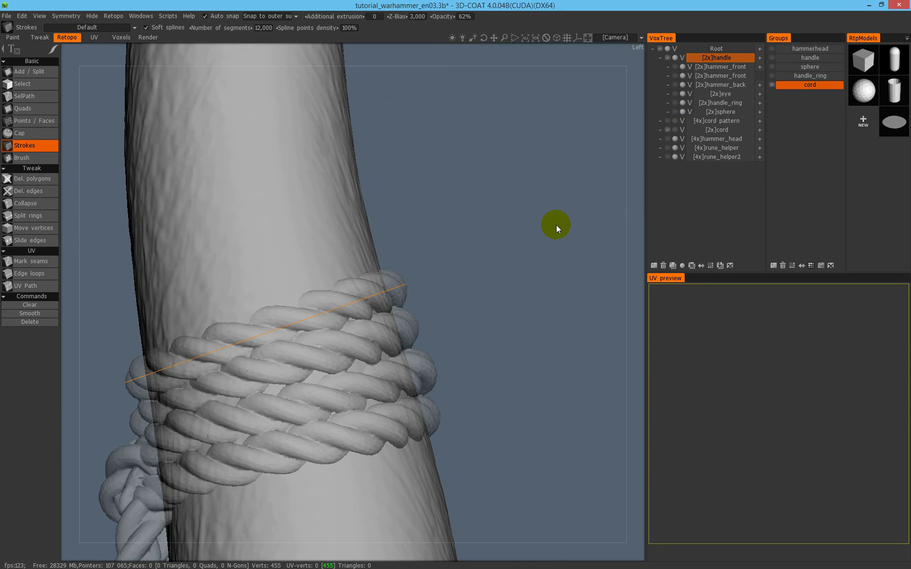
pyautogui.moveTo(311, 370); pyautogui.dragTo(311, 195, button='middle')
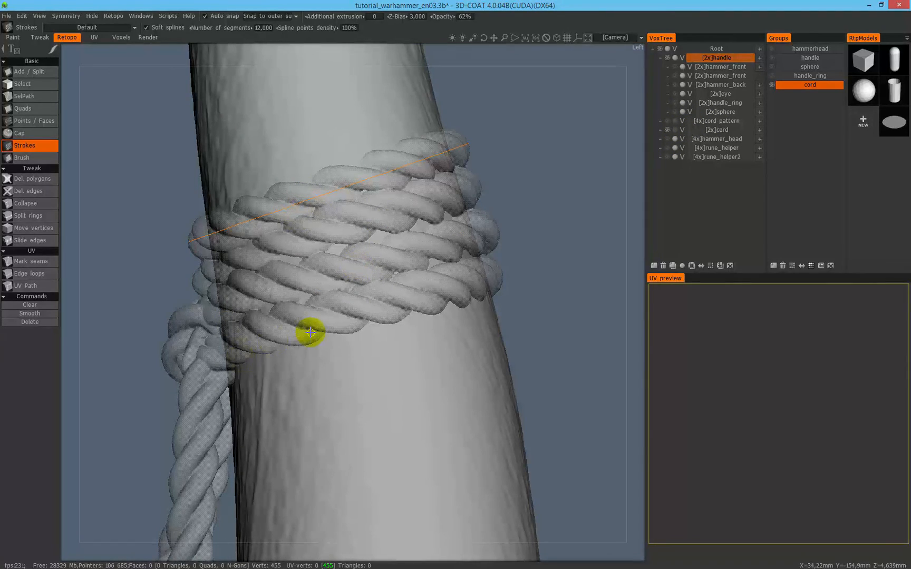
pyautogui.click(543, 270)
pyautogui.moveTo(138, 142)
pyautogui.mouseDown()
pyautogui.moveTo(386, 248)
pyautogui.moveTo(319, 204)
pyautogui.mouseUp()
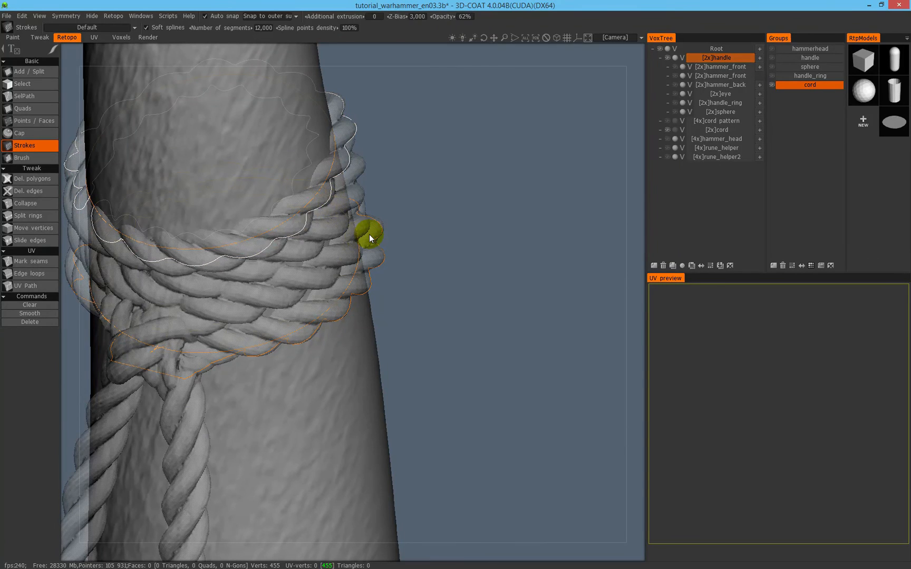
# Delete the slice contours that follow the cord's windings and hide the cord voxel layer, leaving the handle loops.
pyautogui.press('Delete')
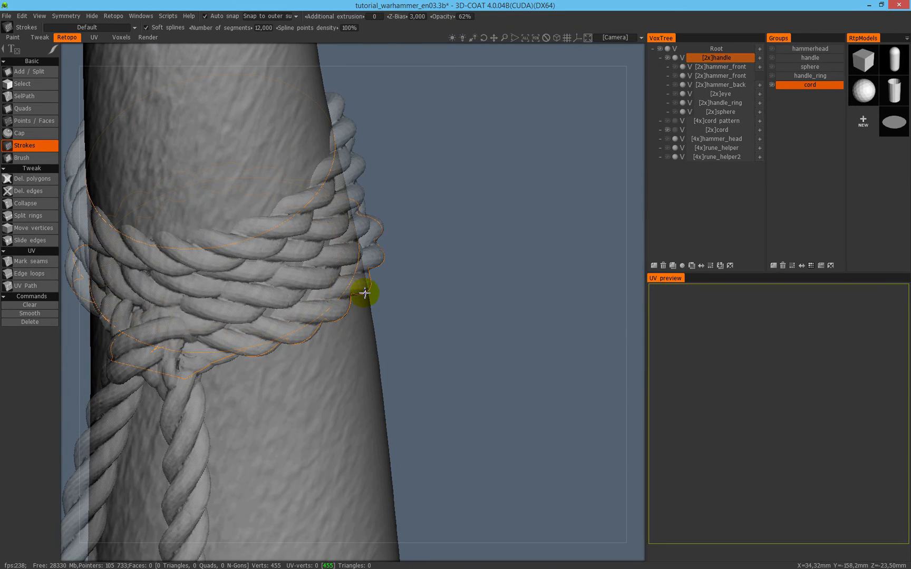
pyautogui.moveTo(490, 260); pyautogui.dragTo(458, 293)
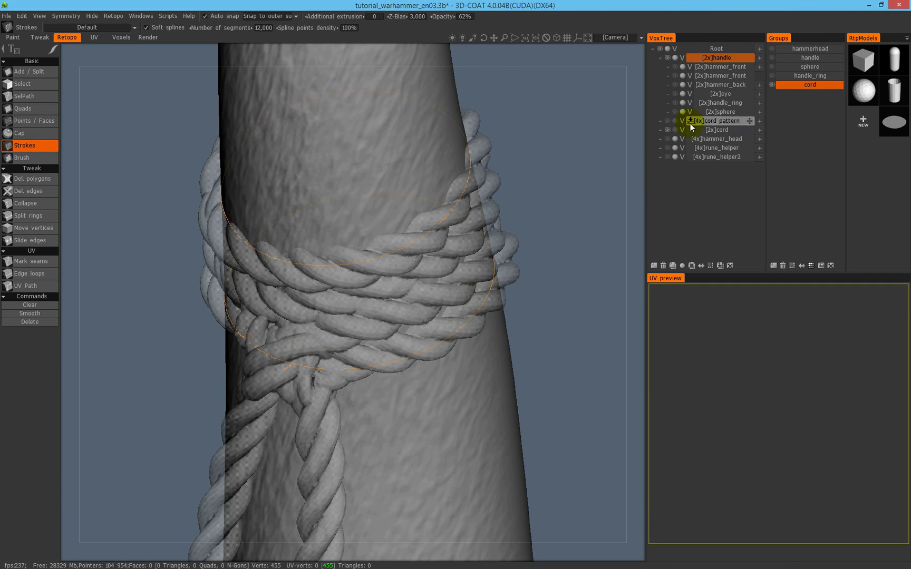
pyautogui.click(666, 130)
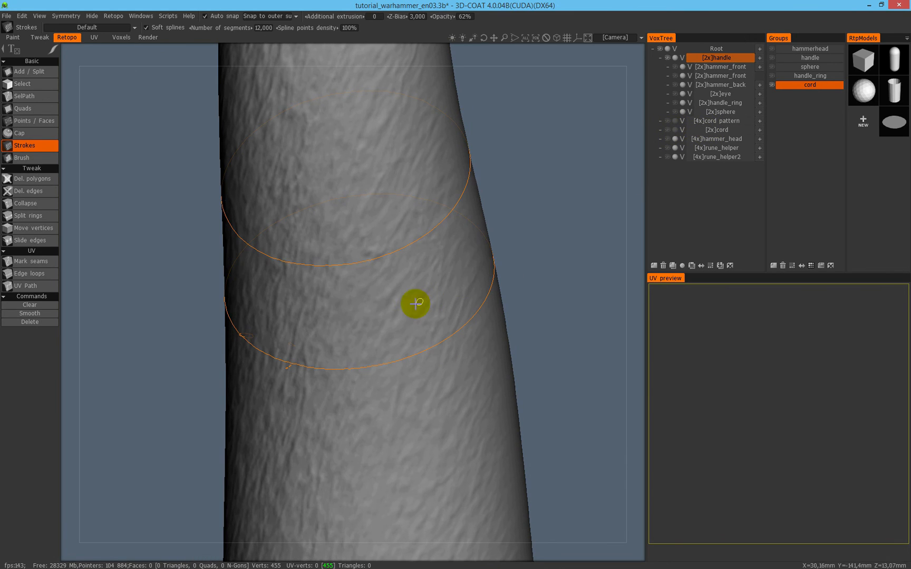
pyautogui.moveTo(441, 368); pyautogui.dragTo(378, 365, button='middle')
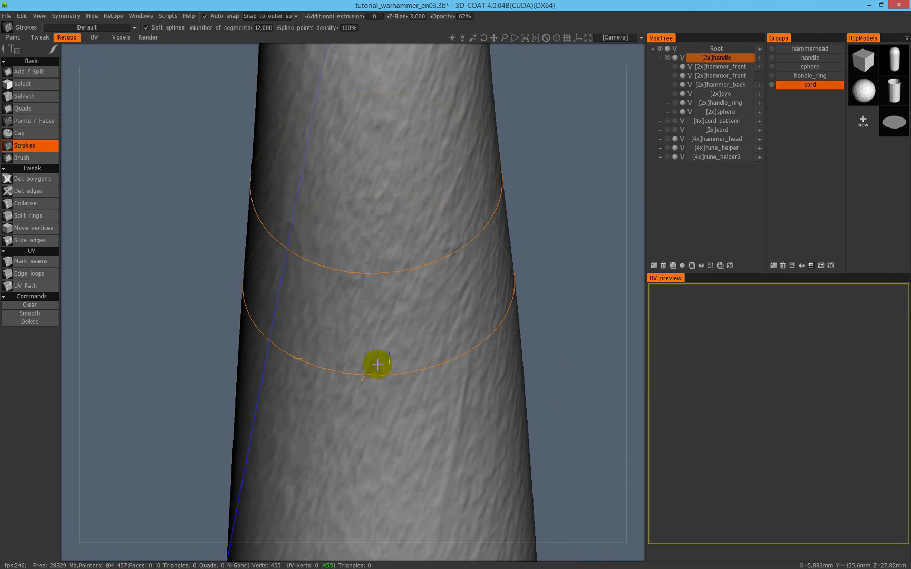
# Draw a vertical stroke across both ring splines on the handle and generate the band of quads around it.
pyautogui.click(362, 380)
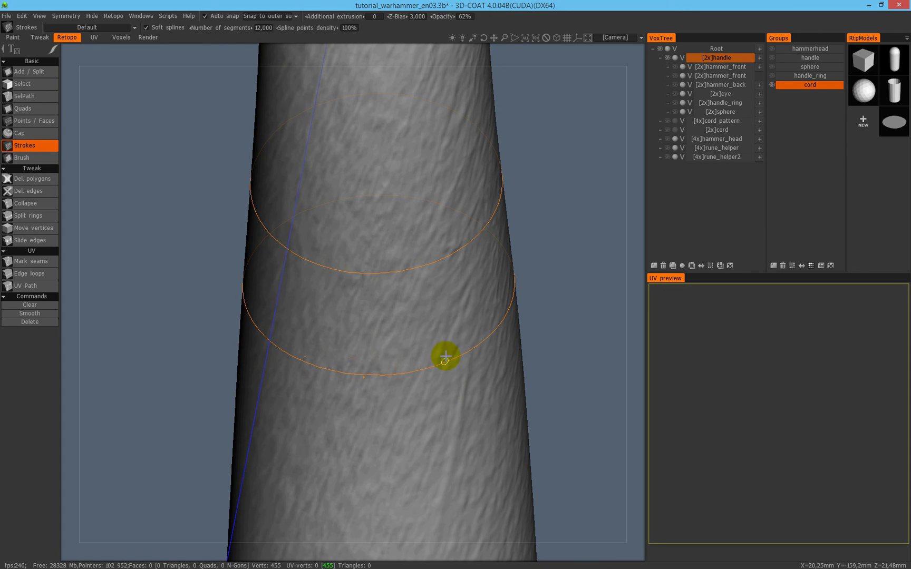
pyautogui.moveTo(362, 344); pyautogui.dragTo(413, 311, button='middle')
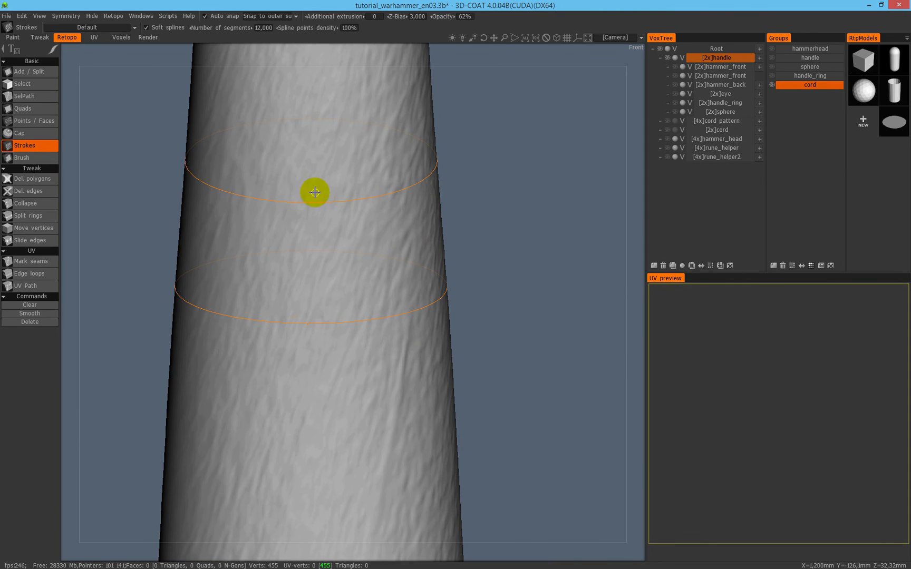
pyautogui.moveTo(311, 193); pyautogui.dragTo(313, 349)
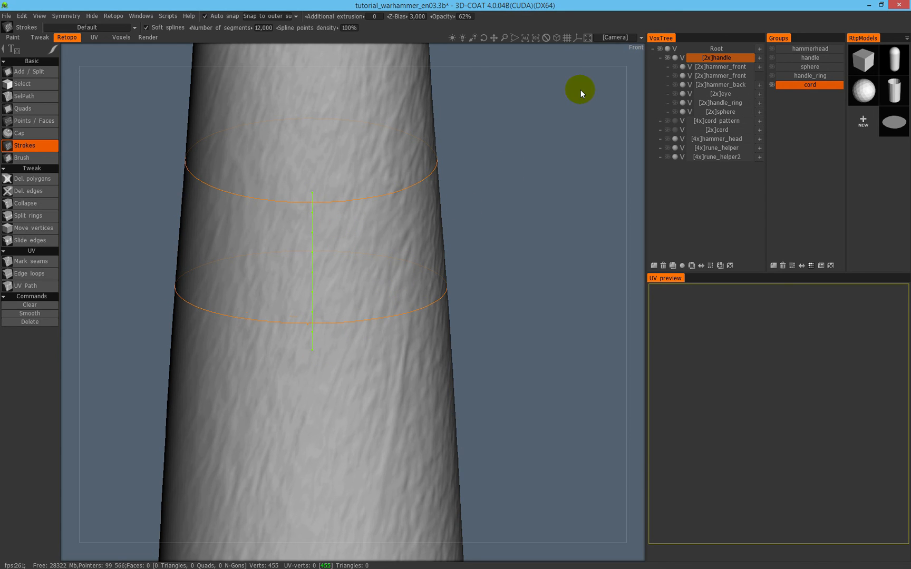
pyautogui.press('Return')
pyautogui.moveTo(400, 260)
pyautogui.mouseDown()
pyautogui.moveTo(279, 250)
pyautogui.moveTo(368, 261)
pyautogui.moveTo(337, 241)
pyautogui.mouseUp()
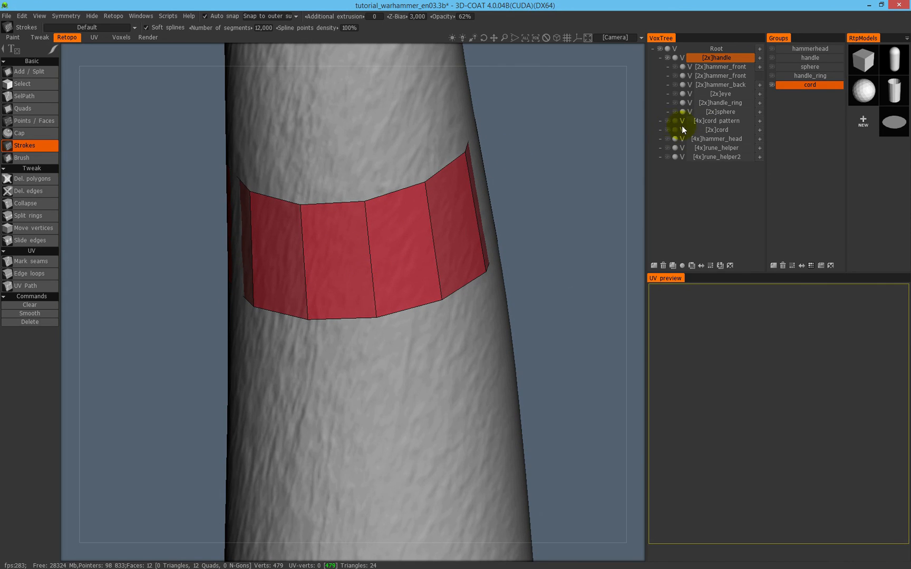
# Show the cord volume, make it the active layer and ghost the handle volume.
pyautogui.click(667, 130)
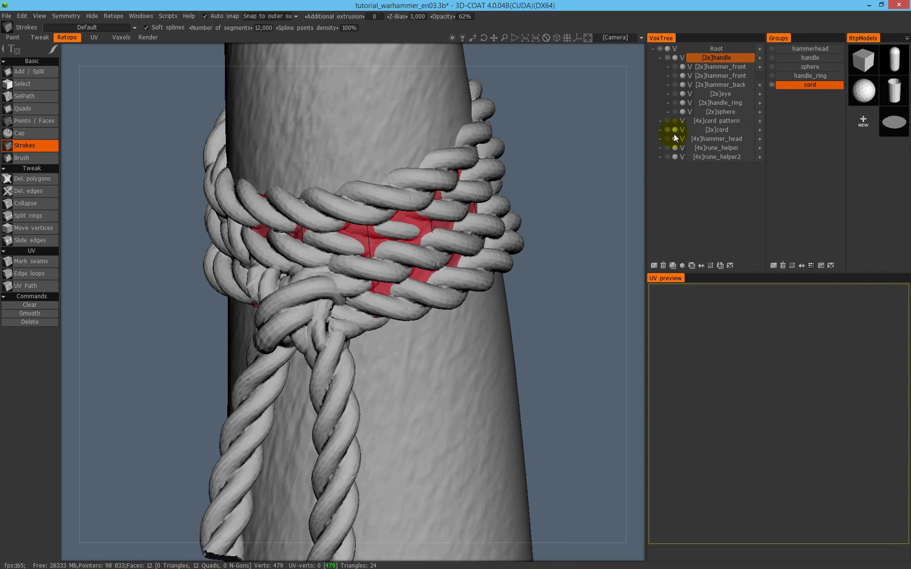
pyautogui.moveTo(490, 224); pyautogui.dragTo(297, 255)
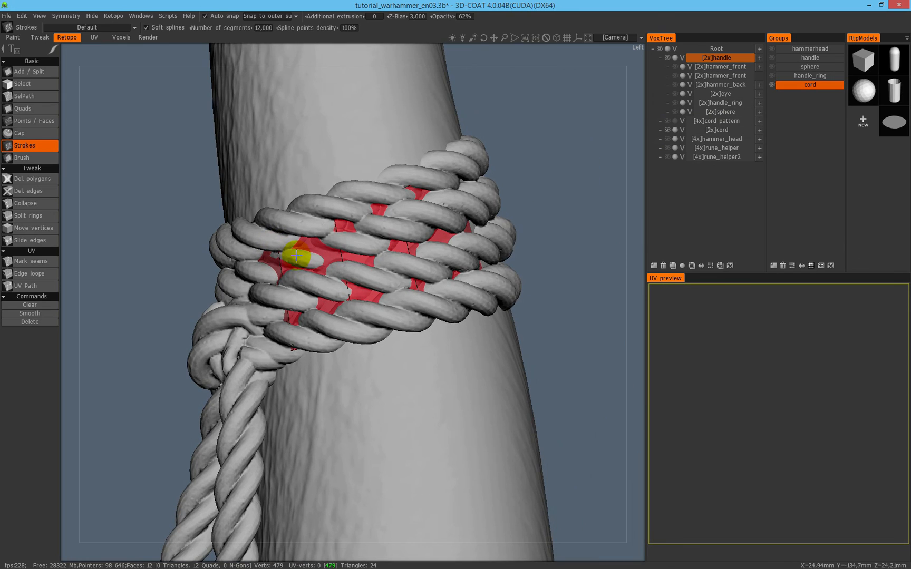
pyautogui.click(718, 130)
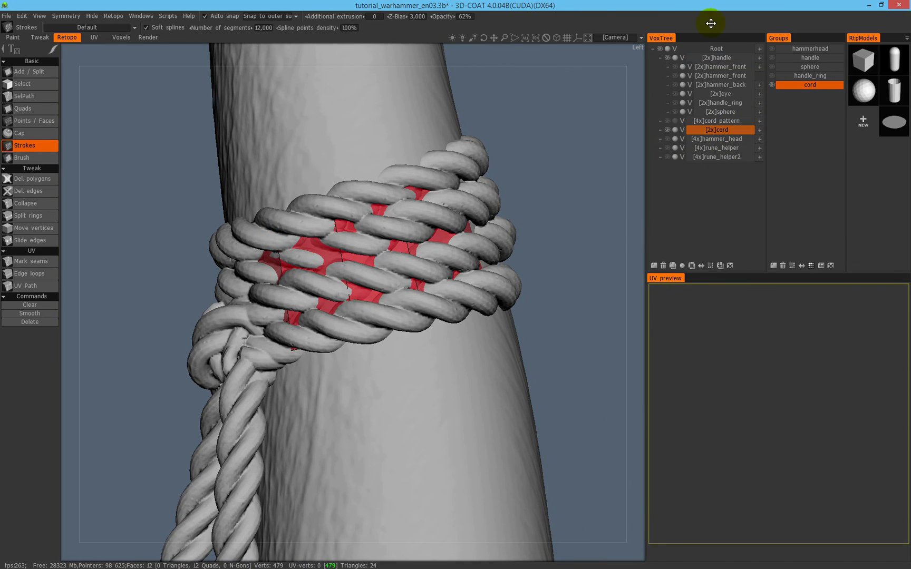
pyautogui.click(674, 57)
pyautogui.moveTo(518, 178); pyautogui.dragTo(427, 213, button='right')
pyautogui.moveTo(427, 214); pyautogui.dragTo(366, 337, button='middle')
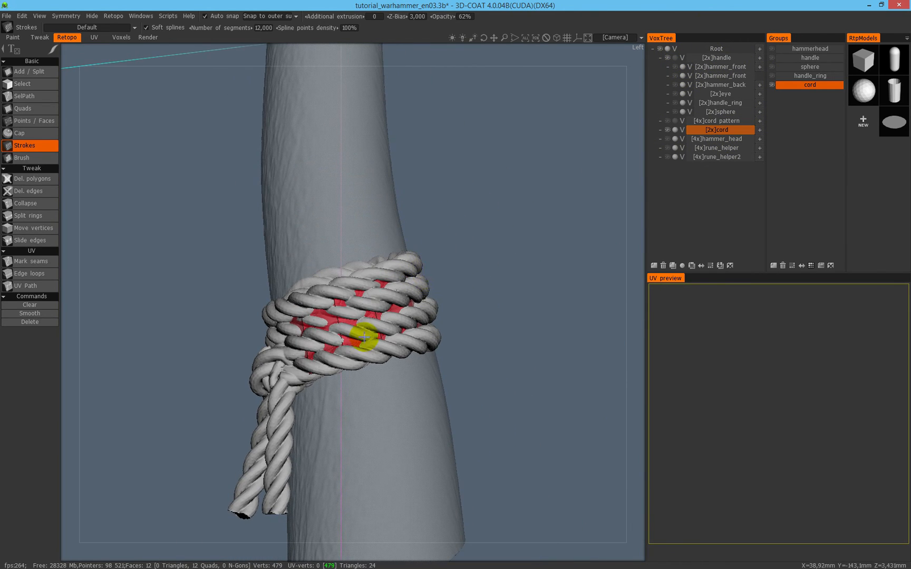
pyautogui.moveTo(366, 338); pyautogui.dragTo(480, 214, button='right')
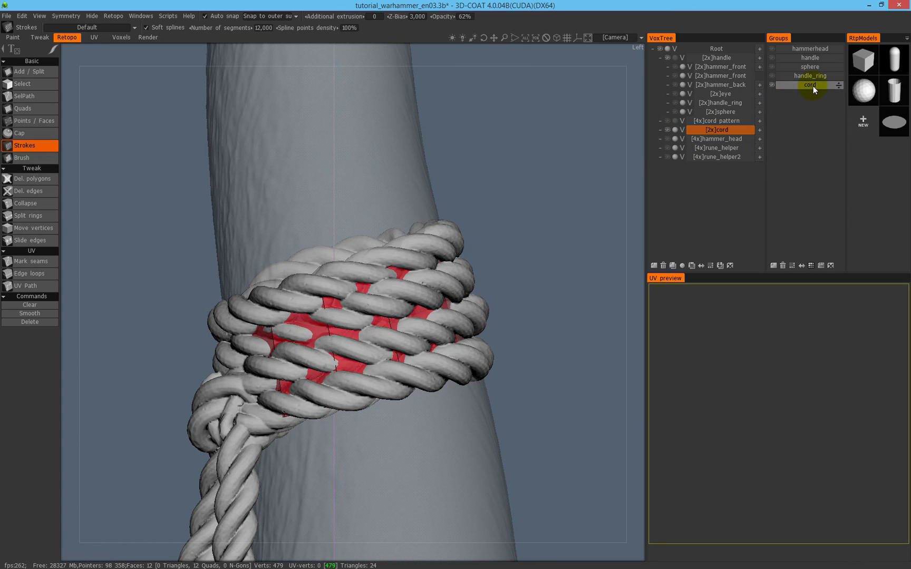
# Snap the quad band onto the cord's outer surface.
pyautogui.click(41, 158)
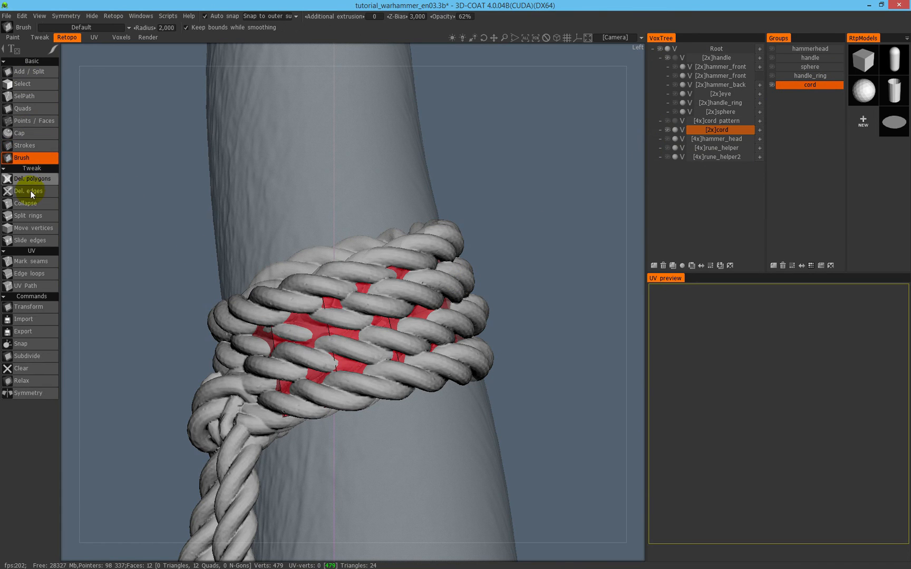
pyautogui.click(33, 345)
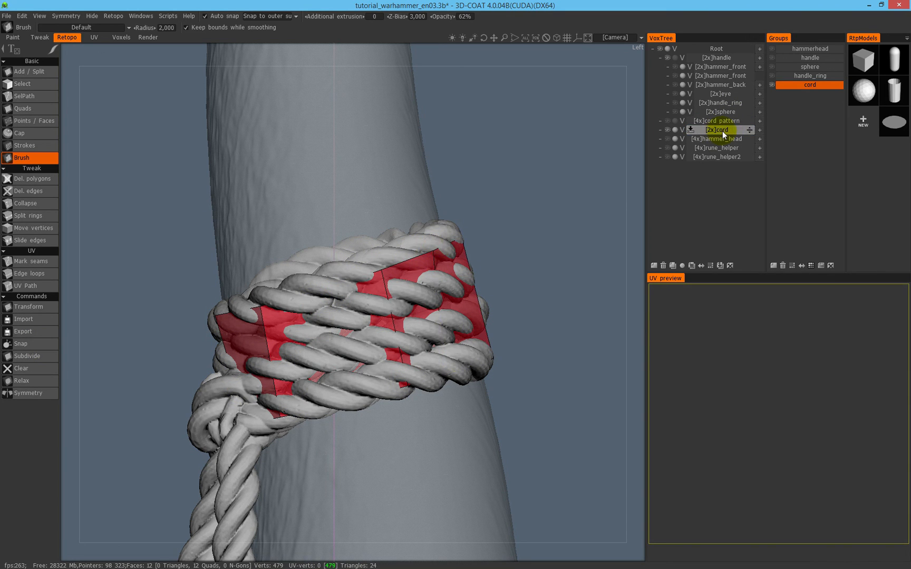
pyautogui.keyDown('alt'); pyautogui.moveTo(330, 311); pyautogui.dragTo(258, 272); pyautogui.keyUp('alt')
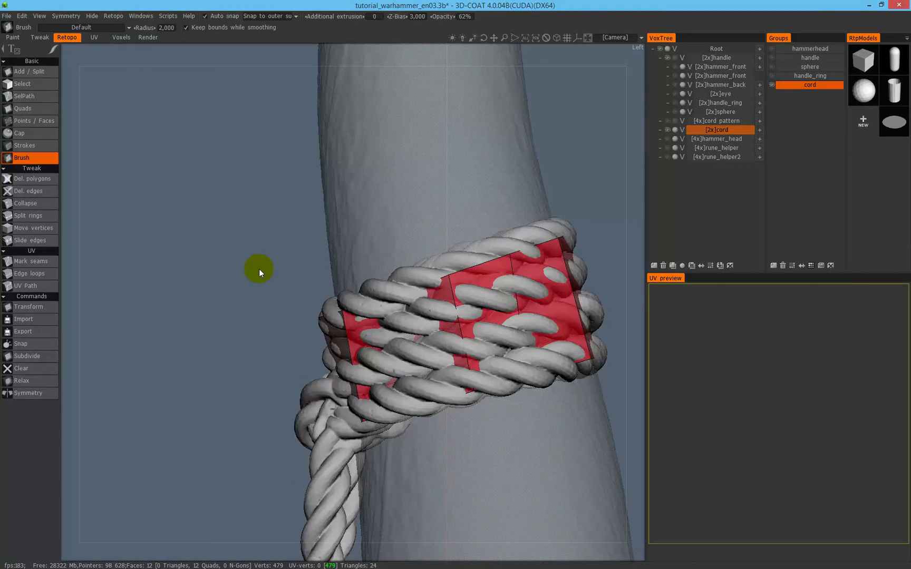
# Select the band's upper edge loop, transform it slightly upward and clear the selection.
pyautogui.click(30, 84)
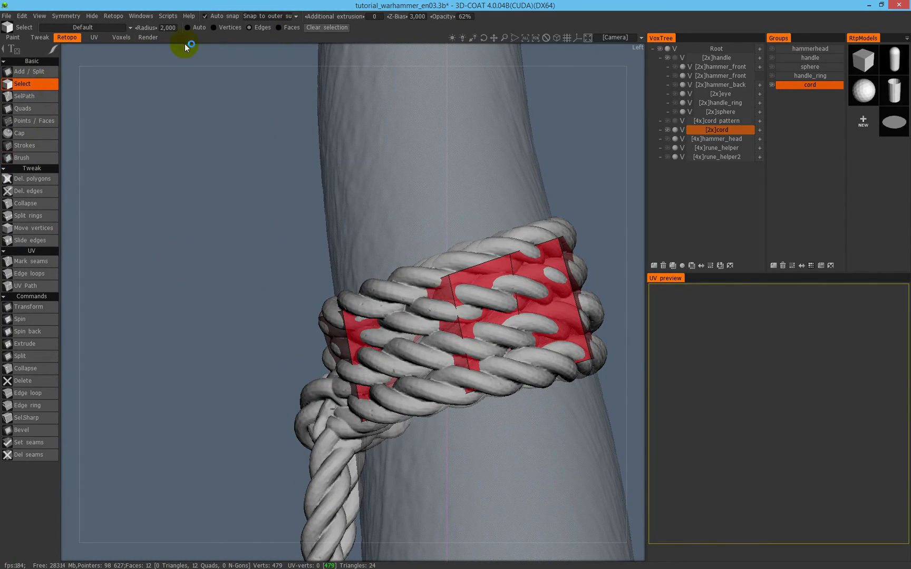
pyautogui.click(478, 262)
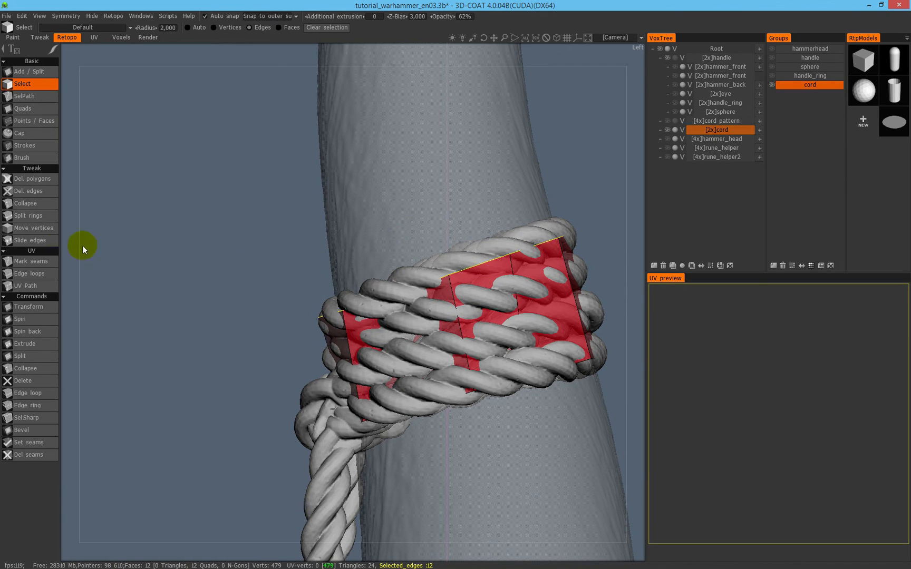
pyautogui.click(47, 307)
pyautogui.moveTo(437, 264)
pyautogui.mouseDown()
pyautogui.moveTo(446, 258)
pyautogui.moveTo(442, 268)
pyautogui.mouseUp()
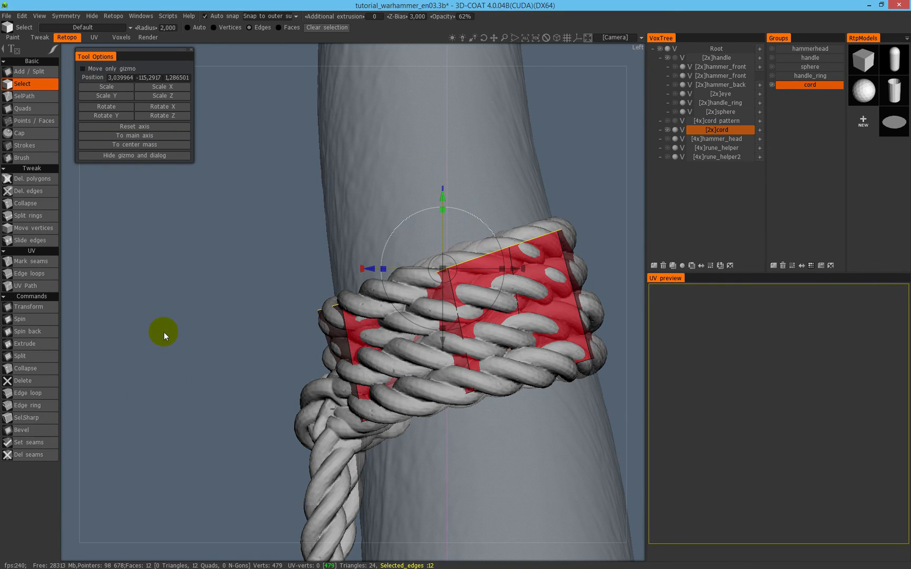
pyautogui.press('Escape')
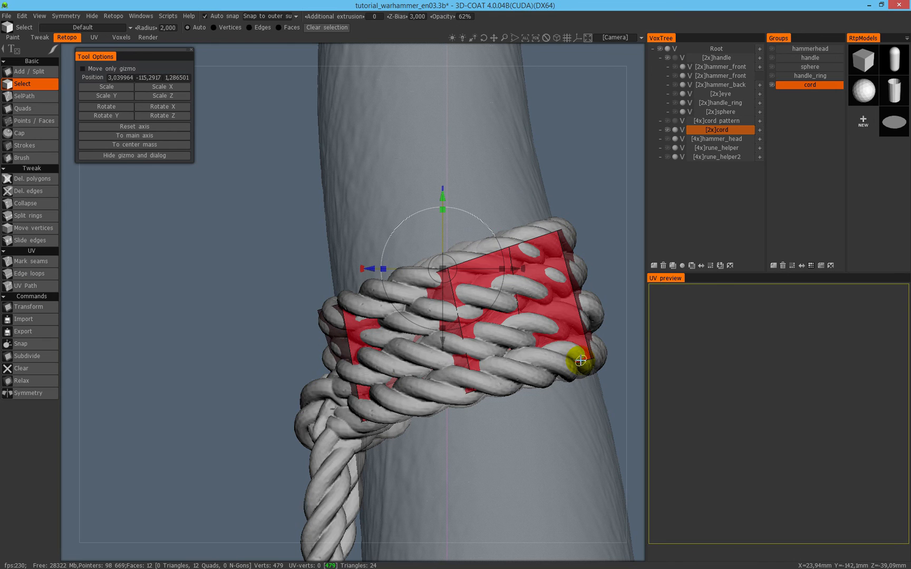
# Select the band's lower edge loop and transform it slightly downward toward the cord's lower border.
pyautogui.keyDown('alt'); pyautogui.moveTo(544, 333); pyautogui.dragTo(590, 378); pyautogui.keyUp('alt')
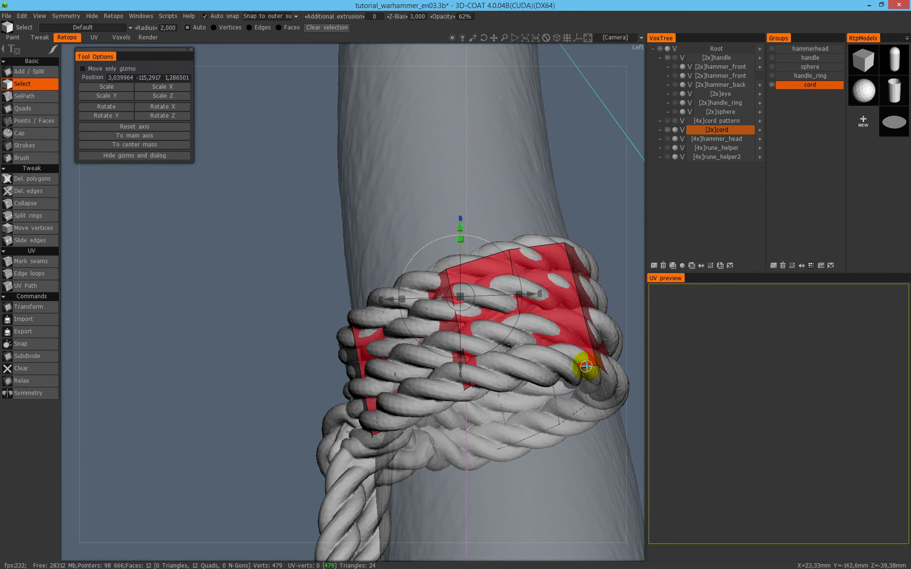
pyautogui.doubleClick(586, 366)
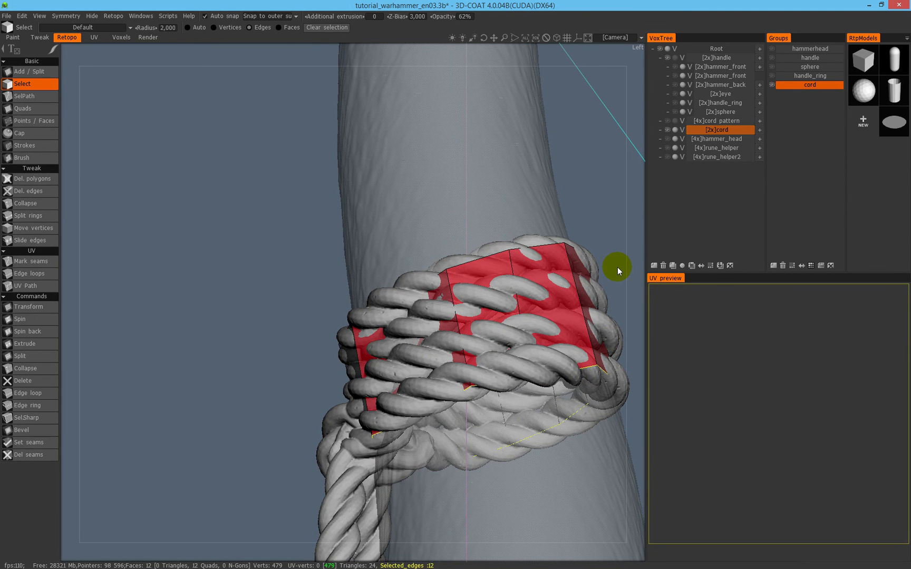
pyautogui.moveTo(618, 268); pyautogui.dragTo(738, 268)
pyautogui.keyDown('alt'); pyautogui.moveTo(406, 146); pyautogui.dragTo(295, 127); pyautogui.keyUp('alt')
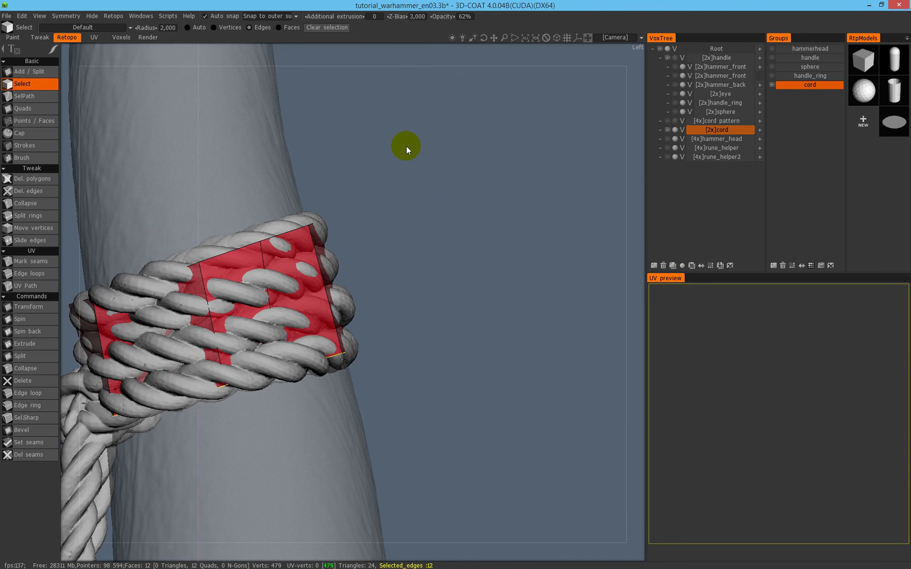
pyautogui.keyDown('alt'); pyautogui.moveTo(242, 363); pyautogui.dragTo(352, 319, button='middle'); pyautogui.keyUp('alt')
pyautogui.click(40, 306)
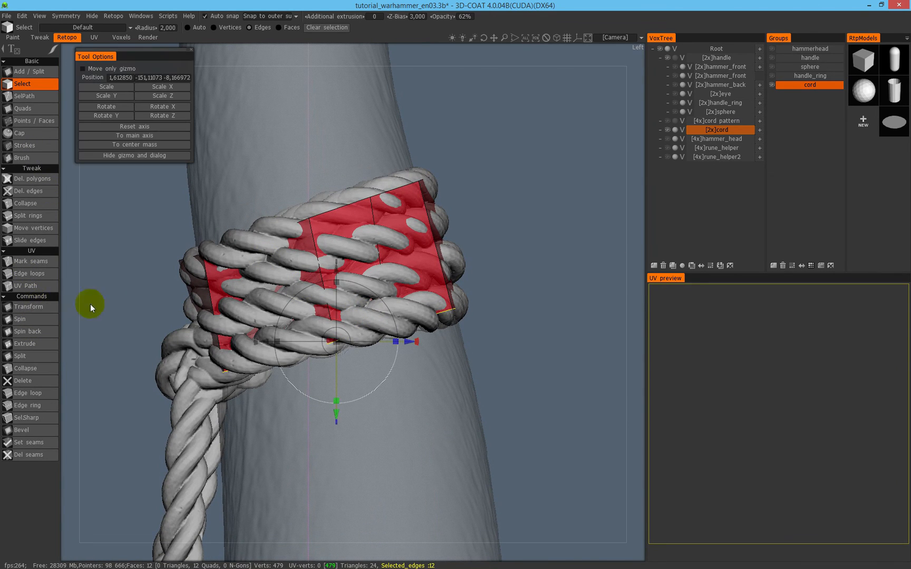
pyautogui.moveTo(341, 332); pyautogui.dragTo(346, 336)
# Snap the adjusted band onto the cord and enlarge the Brush radius for reshaping its vertices.
pyautogui.click(45, 157)
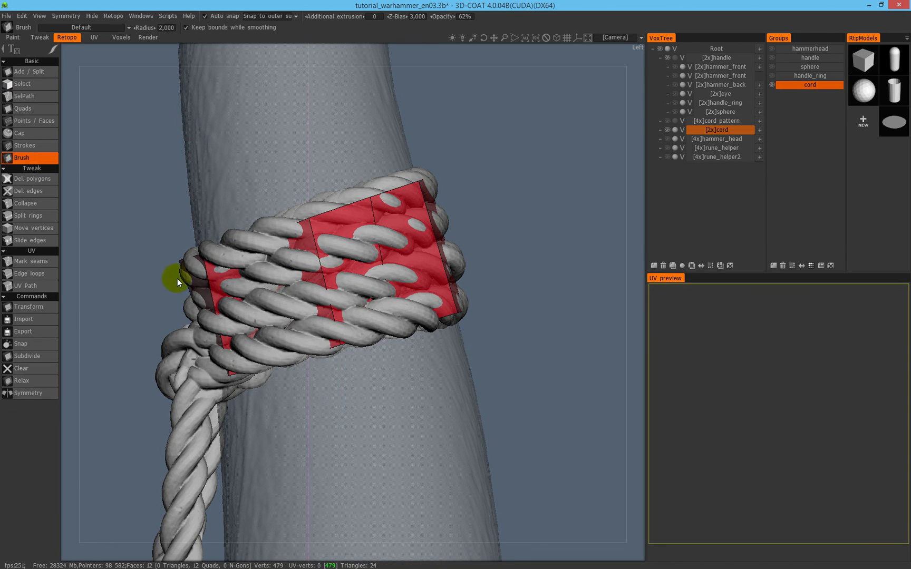
pyautogui.click(38, 345)
pyautogui.keyDown('alt'); pyautogui.moveTo(319, 287); pyautogui.dragTo(417, 409); pyautogui.keyUp('alt')
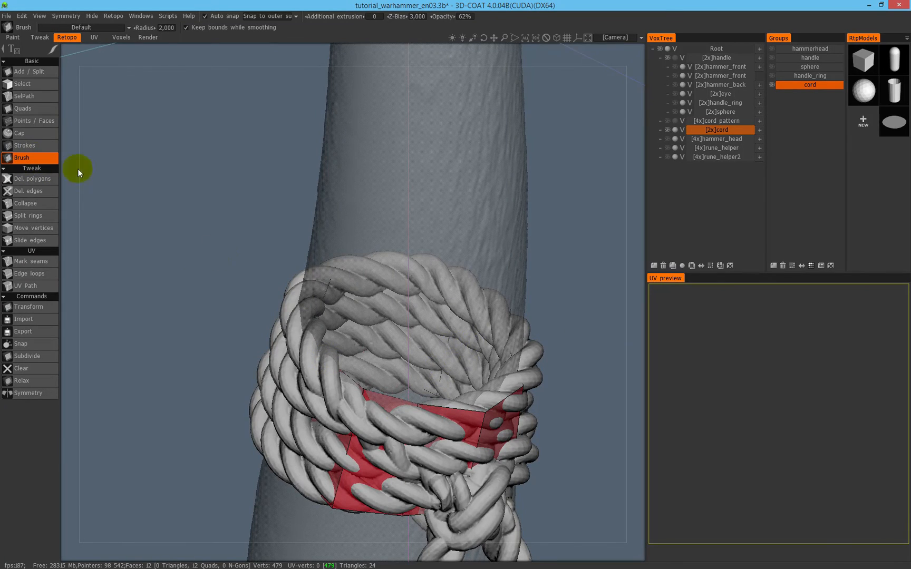
pyautogui.keyDown('alt'); pyautogui.moveTo(382, 426); pyautogui.dragTo(356, 364, button='middle'); pyautogui.keyUp('alt')
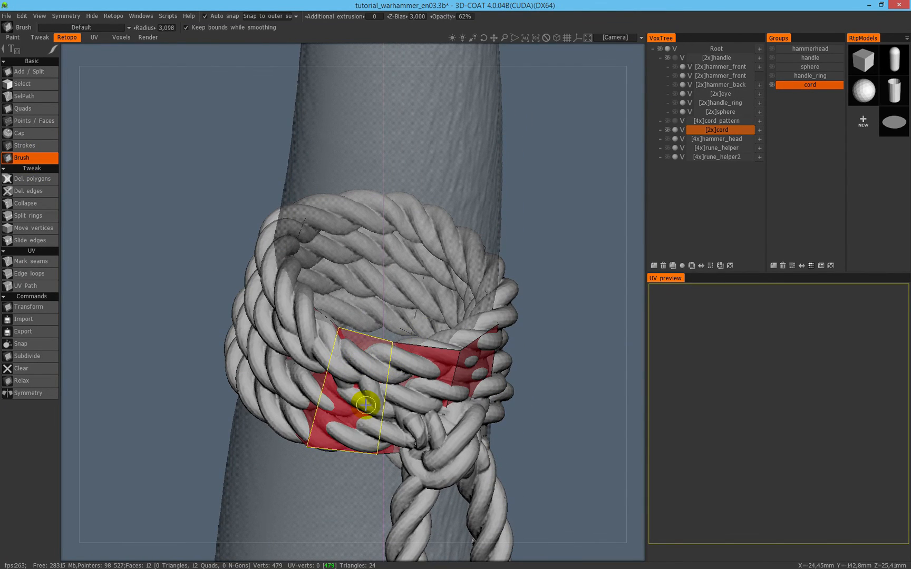
pyautogui.moveTo(365, 404)
pyautogui.mouseDown()
pyautogui.moveTo(388, 325)
pyautogui.moveTo(378, 364)
pyautogui.moveTo(357, 323)
pyautogui.moveTo(322, 320)
pyautogui.moveTo(305, 263)
pyautogui.mouseUp()
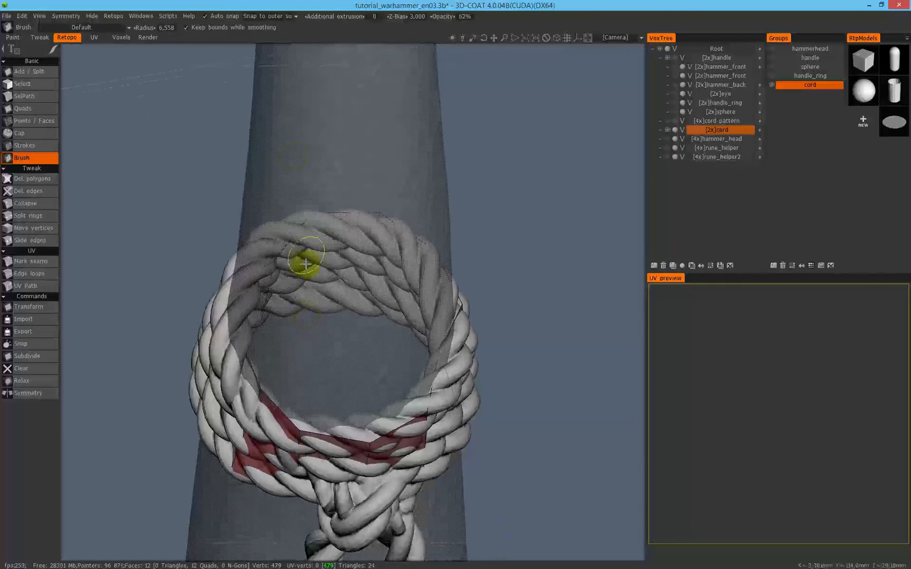
# Select six adjacent edges of the band's upper border on the side where it sinks inside the cord.
pyautogui.click(42, 84)
pyautogui.click(249, 28)
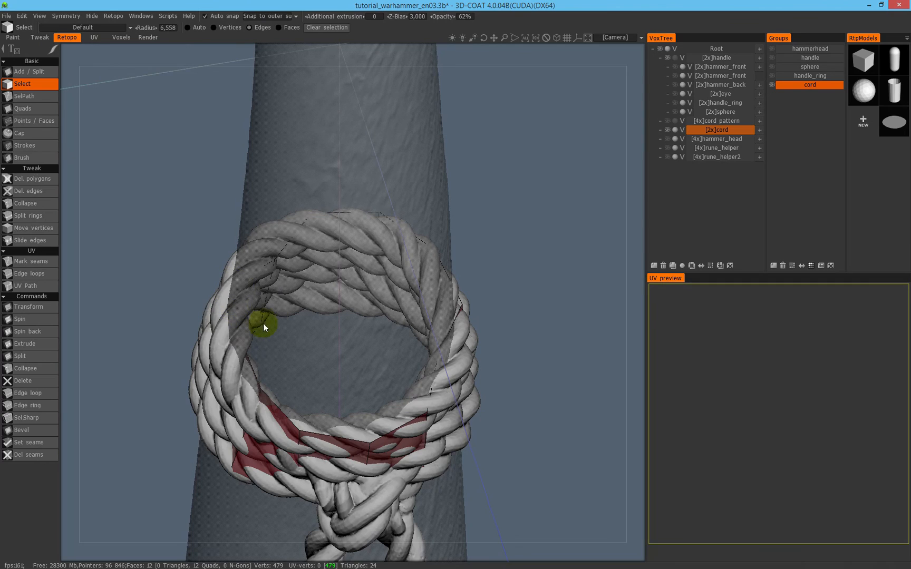
pyautogui.keyDown('alt'); pyautogui.moveTo(257, 290); pyautogui.dragTo(399, 330); pyautogui.keyUp('alt')
pyautogui.click(322, 384)
pyautogui.click(399, 387)
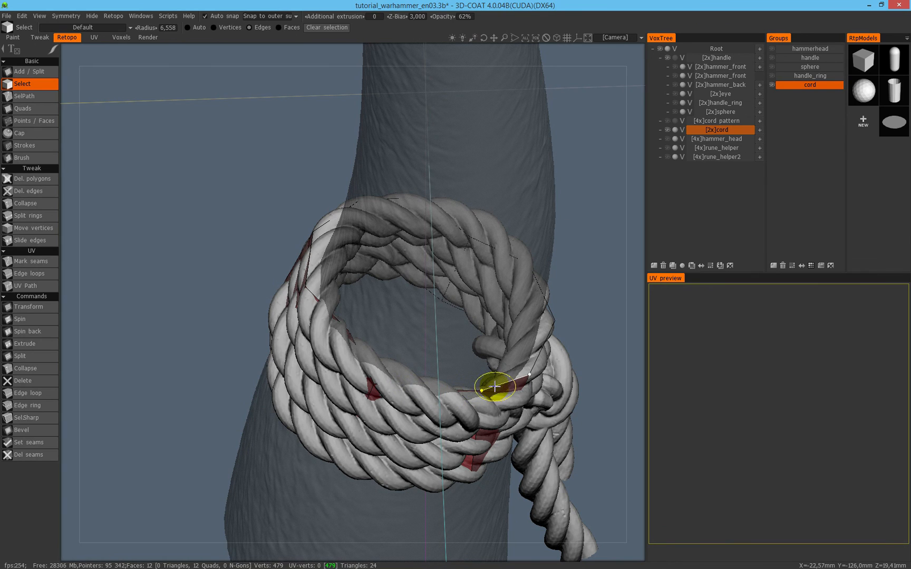
pyautogui.click(464, 390)
pyautogui.click(498, 388)
pyautogui.click(399, 389)
pyautogui.keyDown('alt'); pyautogui.moveTo(437, 372); pyautogui.dragTo(393, 421); pyautogui.keyUp('alt')
pyautogui.click(390, 426)
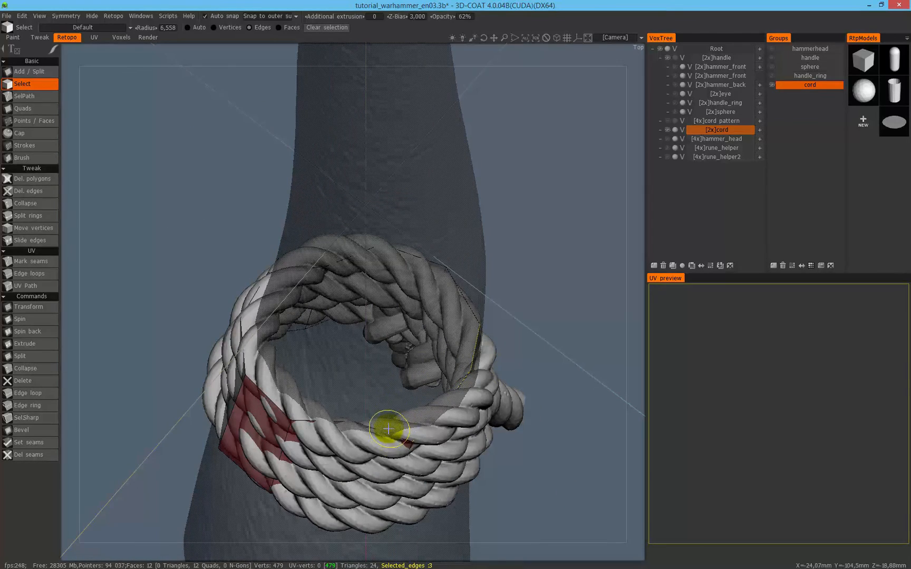
pyautogui.click(326, 424)
pyautogui.click(272, 405)
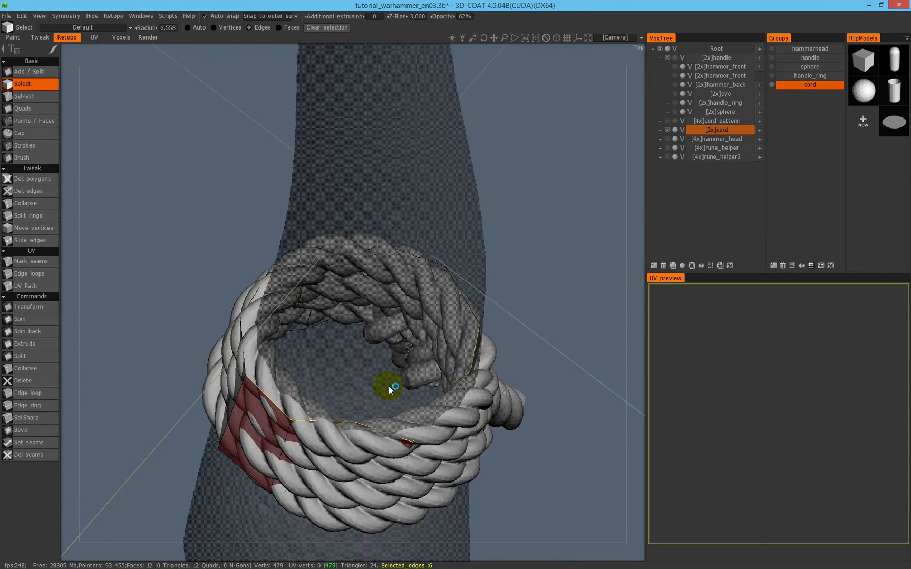
# Transform the six selected upper edges outward beyond the cord and raise them slightly.
pyautogui.keyDown('alt'); pyautogui.moveTo(391, 389); pyautogui.dragTo(277, 325); pyautogui.keyUp('alt')
pyautogui.keyDown('alt'); pyautogui.moveTo(276, 325); pyautogui.dragTo(342, 160, button='middle'); pyautogui.keyUp('alt')
pyautogui.keyDown('alt'); pyautogui.moveTo(341, 160); pyautogui.dragTo(294, 217); pyautogui.keyUp('alt')
pyautogui.click(33, 306)
pyautogui.keyDown('alt'); pyautogui.moveTo(393, 349); pyautogui.dragTo(396, 378); pyautogui.keyUp('alt')
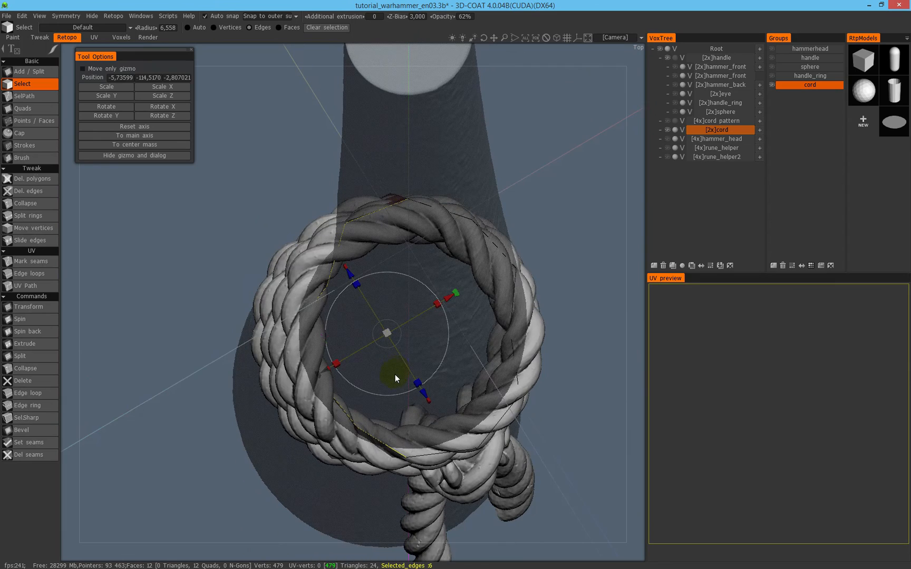
pyautogui.moveTo(397, 337); pyautogui.dragTo(335, 332)
pyautogui.keyDown('alt'); pyautogui.moveTo(448, 361); pyautogui.dragTo(424, 297); pyautogui.keyUp('alt')
pyautogui.moveTo(332, 291); pyautogui.dragTo(343, 289)
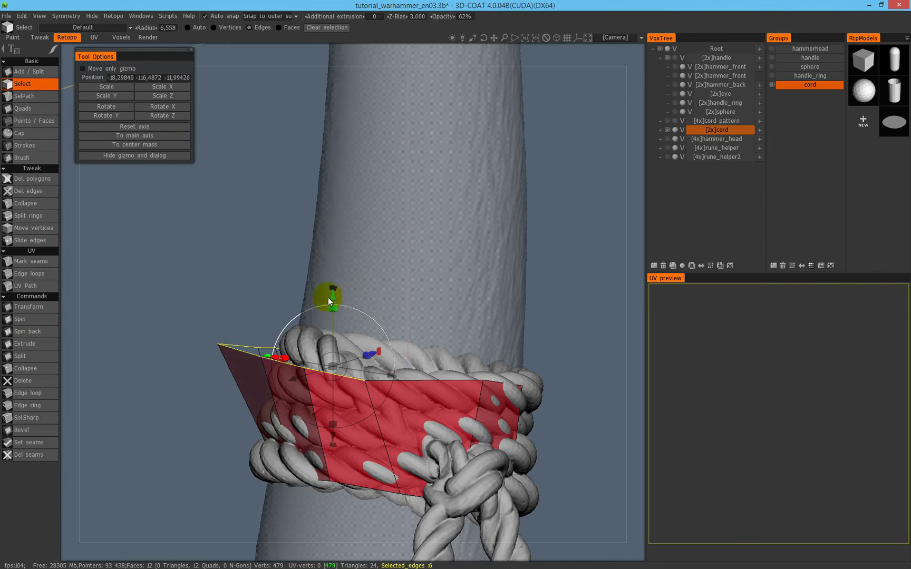
# Try snapping the shifted band onto the cord, inspect the fit from above and undo the snap.
pyautogui.click(45, 159)
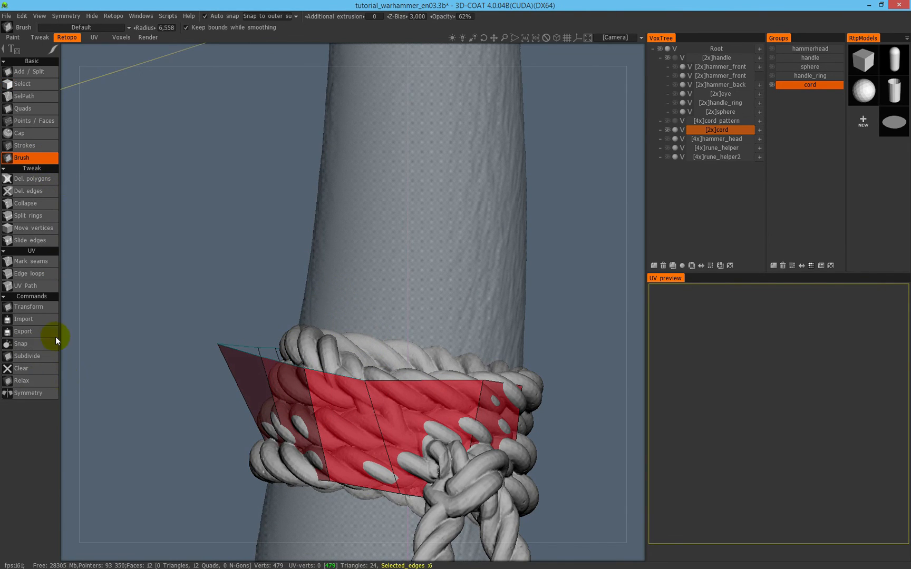
pyautogui.click(46, 344)
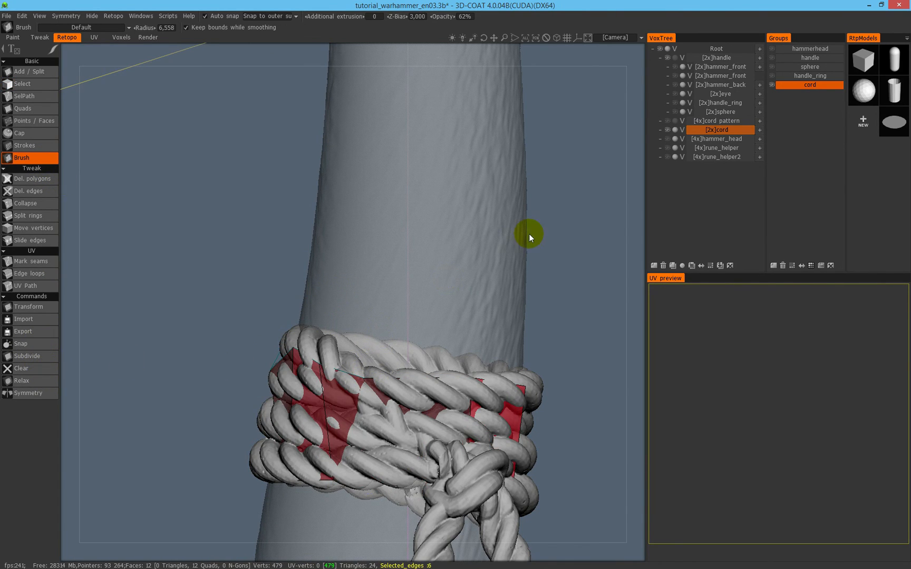
pyautogui.moveTo(498, 250)
pyautogui.mouseDown(button='middle')
pyautogui.moveTo(392, 324)
pyautogui.moveTo(382, 372)
pyautogui.moveTo(330, 352)
pyautogui.moveTo(423, 386)
pyautogui.moveTo(420, 366)
pyautogui.moveTo(477, 350)
pyautogui.mouseUp(button='middle')
pyautogui.moveTo(237, 239)
pyautogui.mouseDown(button='middle')
pyautogui.moveTo(406, 275)
pyautogui.moveTo(374, 305)
pyautogui.mouseUp(button='middle')
pyautogui.hotkey('ctrl', 'z')
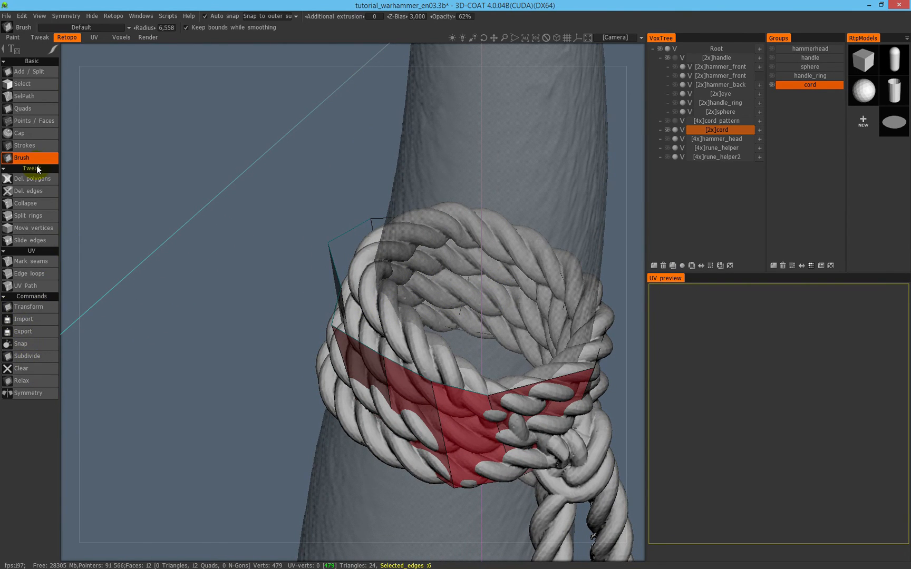
# Snap the band onto the cord and reposition the vertices of its upper border with the Brush.
pyautogui.click(34, 343)
pyautogui.moveTo(376, 355); pyautogui.dragTo(527, 352, button='middle')
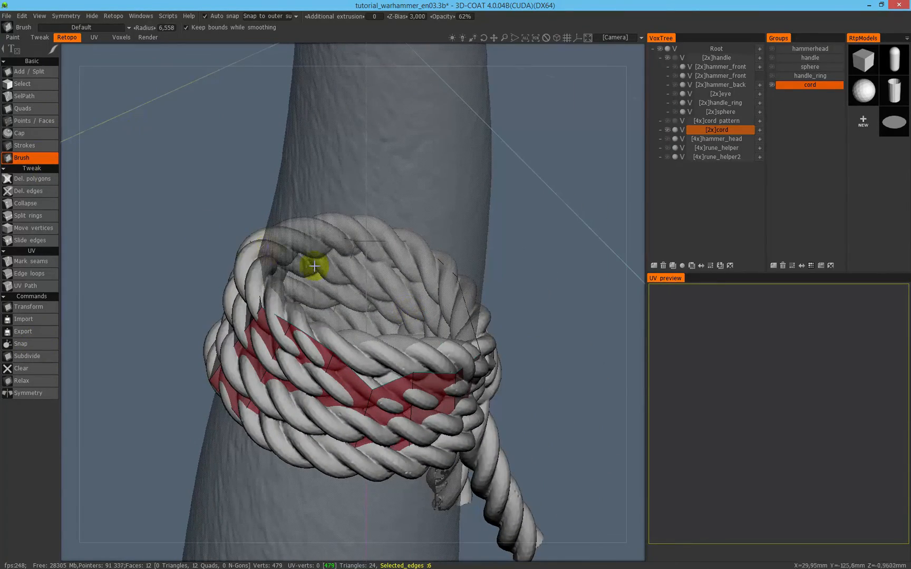
pyautogui.moveTo(314, 266); pyautogui.dragTo(453, 350, button='middle')
pyautogui.moveTo(410, 336); pyautogui.dragTo(378, 323)
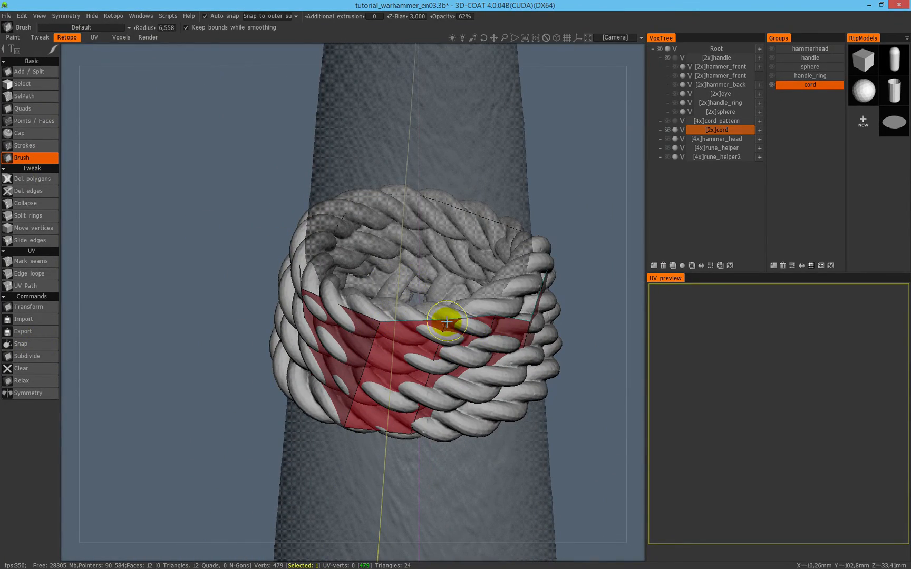
pyautogui.moveTo(446, 323)
pyautogui.mouseDown()
pyautogui.moveTo(351, 316)
pyautogui.moveTo(405, 344)
pyautogui.mouseUp()
pyautogui.moveTo(405, 344)
pyautogui.mouseDown(button='middle')
pyautogui.moveTo(423, 252)
pyautogui.moveTo(488, 265)
pyautogui.mouseUp(button='middle')
pyautogui.moveTo(439, 390); pyautogui.dragTo(415, 235, button='middle')
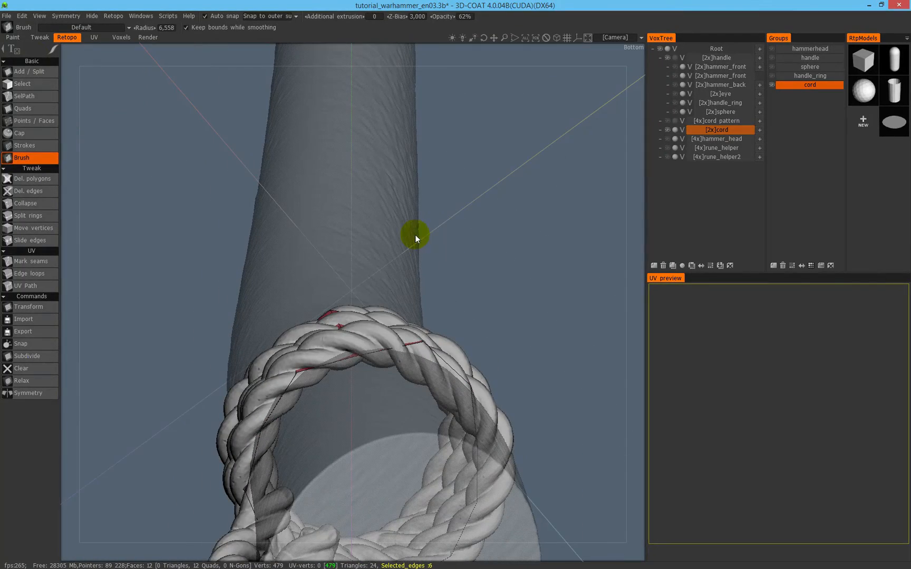
# Transform the lower-border vertex sunk inside the cord outward beyond the strands and snap it onto the outer surface.
pyautogui.click(24, 84)
pyautogui.press('Escape')
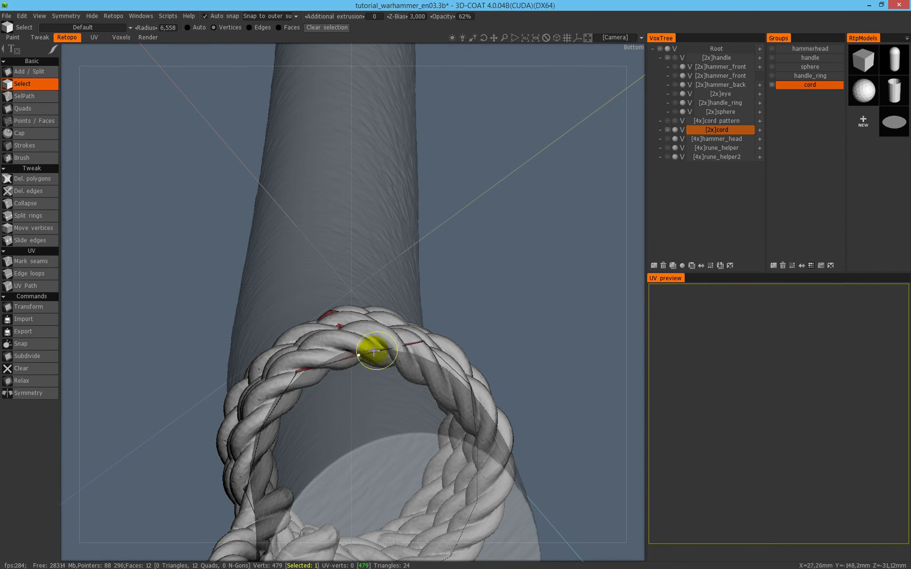
pyautogui.click(29, 306)
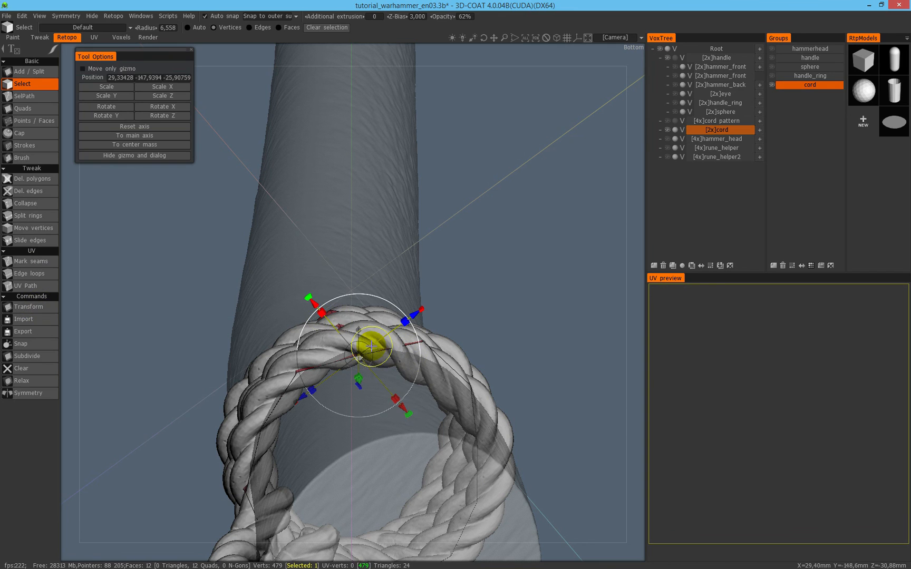
pyautogui.moveTo(358, 320); pyautogui.dragTo(358, 314)
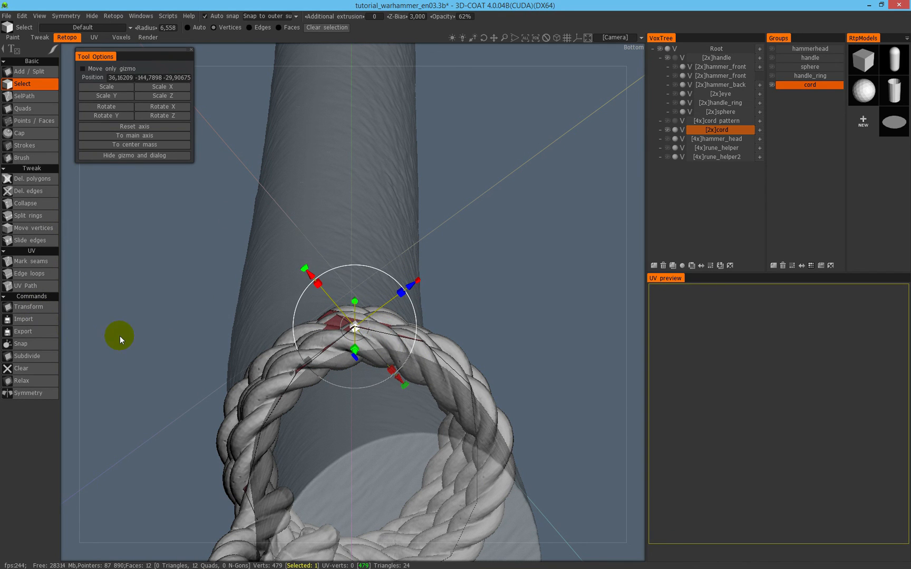
pyautogui.click(36, 342)
# Select a neighbouring sunken vertex on the band's lower border, transform it outward and snap it onto the cord.
pyautogui.moveTo(287, 324); pyautogui.dragTo(314, 313, button='middle')
pyautogui.keyDown('shift'); pyautogui.click(313, 313); pyautogui.keyUp('shift')
pyautogui.keyDown('alt'); pyautogui.moveTo(337, 314); pyautogui.dragTo(394, 293); pyautogui.keyUp('alt')
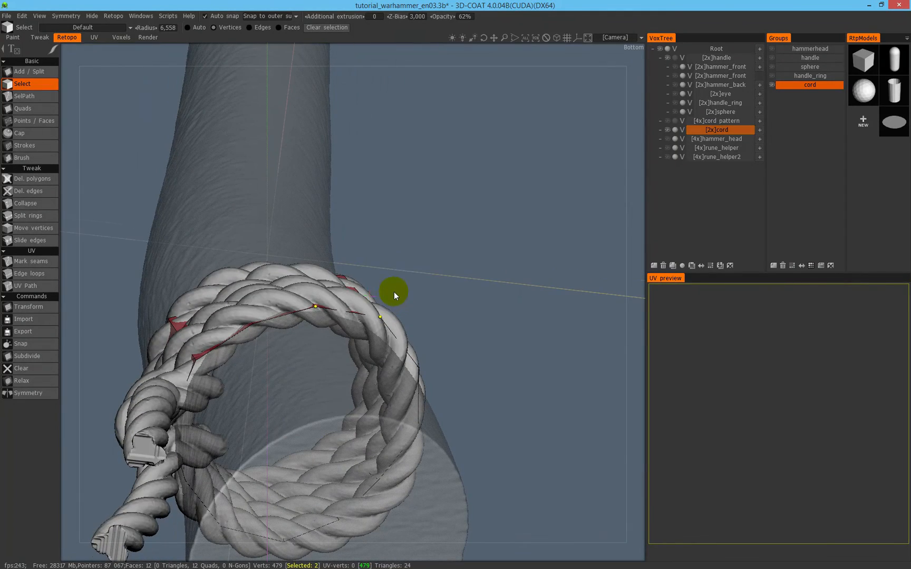
pyautogui.click(392, 272)
pyautogui.keyDown('alt'); pyautogui.moveTo(351, 288); pyautogui.dragTo(449, 303, button='middle'); pyautogui.keyUp('alt')
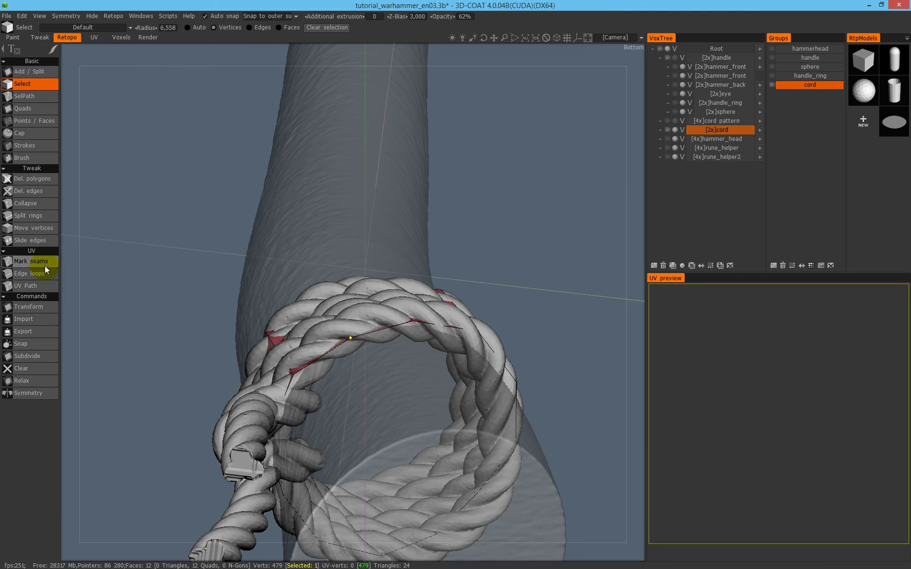
pyautogui.click(30, 307)
pyautogui.moveTo(350, 337); pyautogui.dragTo(377, 339)
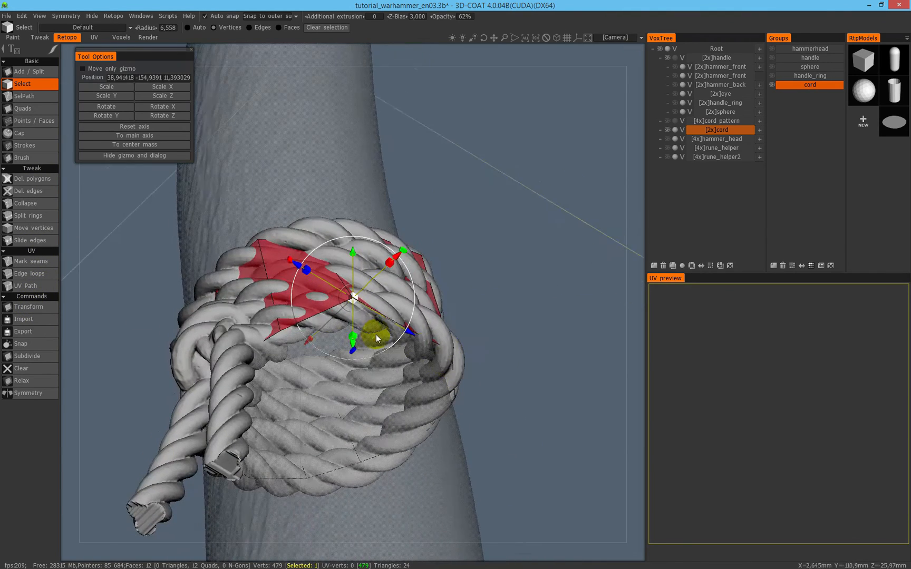
pyautogui.click(43, 342)
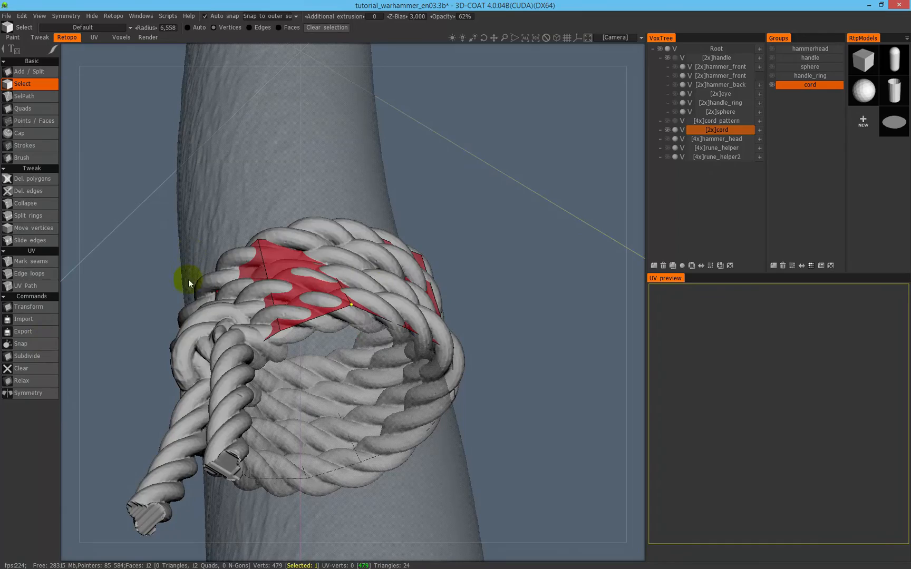
# Reposition the band's border vertices around the cord with the Brush, working from the knot side to the opposite side.
pyautogui.click(37, 157)
pyautogui.keyDown('alt'); pyautogui.moveTo(275, 321); pyautogui.dragTo(395, 291); pyautogui.keyUp('alt')
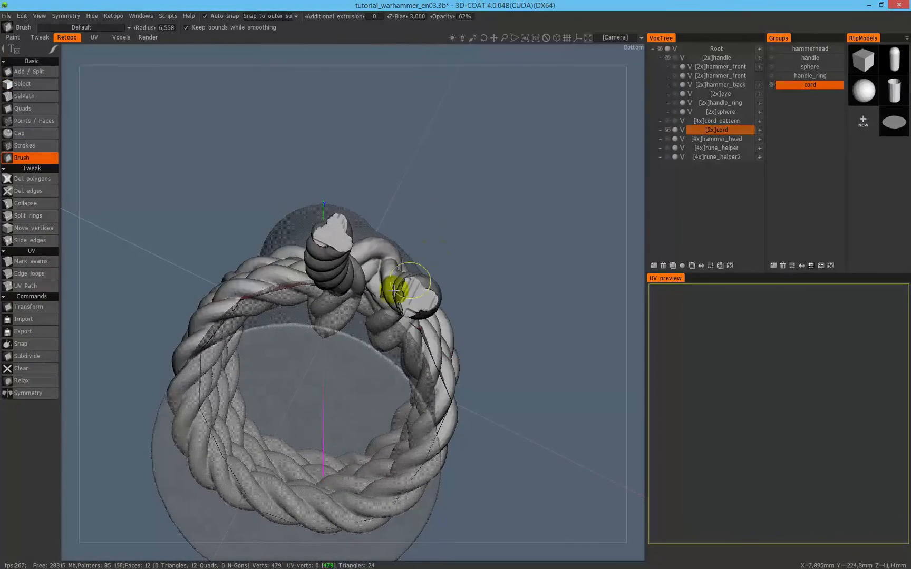
pyautogui.keyDown('alt'); pyautogui.moveTo(442, 244); pyautogui.dragTo(477, 406); pyautogui.keyUp('alt')
pyautogui.keyDown('alt'); pyautogui.moveTo(321, 340); pyautogui.dragTo(315, 234); pyautogui.keyUp('alt')
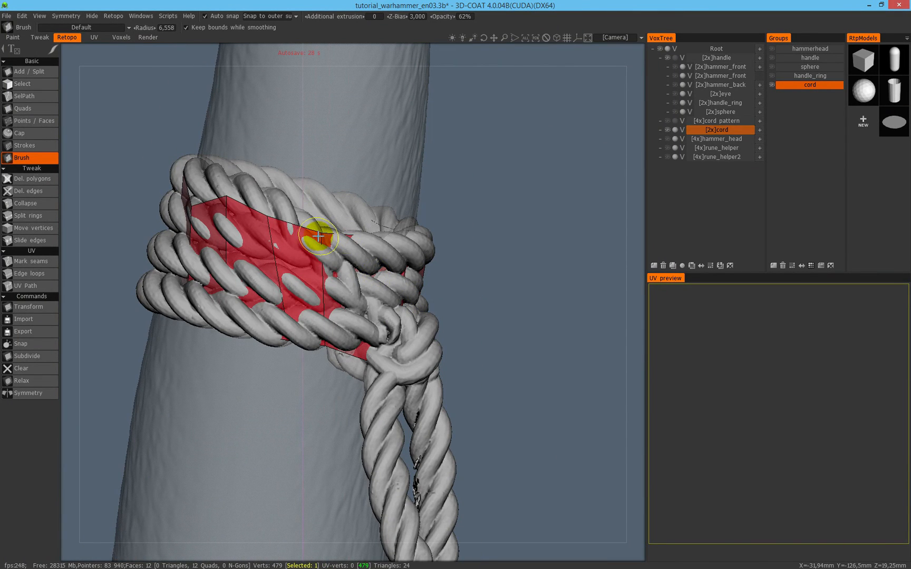
pyautogui.moveTo(301, 218); pyautogui.dragTo(421, 362, button='middle')
pyautogui.keyDown('alt'); pyautogui.moveTo(417, 341); pyautogui.dragTo(398, 368); pyautogui.keyUp('alt')
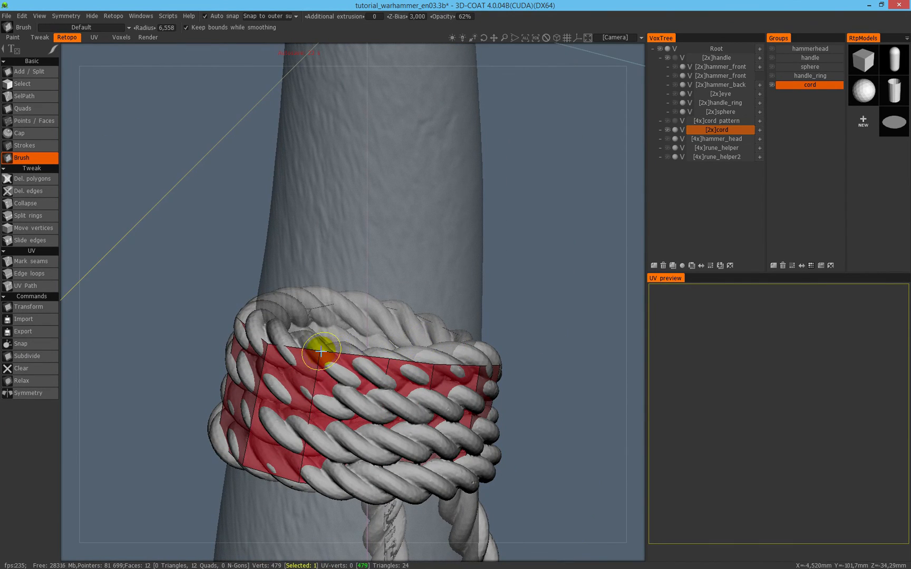
pyautogui.keyDown('alt'); pyautogui.moveTo(319, 350); pyautogui.dragTo(165, 259); pyautogui.keyUp('alt')
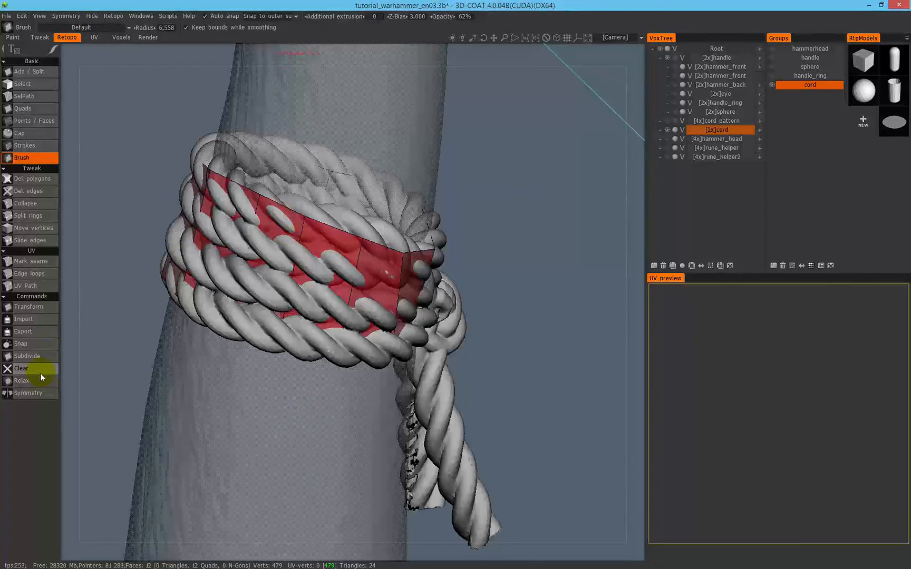
pyautogui.moveTo(350, 223)
pyautogui.keyDown('alt'); pyautogui.mouseDown()
pyautogui.moveTo(202, 183)
pyautogui.moveTo(228, 191)
pyautogui.moveTo(273, 295)
pyautogui.moveTo(275, 279)
pyautogui.moveTo(437, 138)
pyautogui.moveTo(466, 272)
pyautogui.mouseUp(); pyautogui.keyUp('alt')
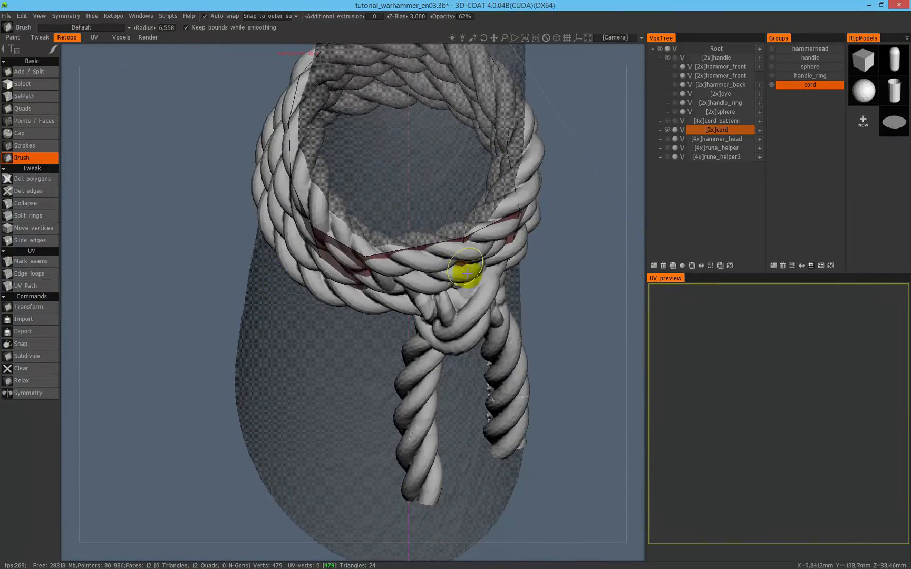
# Try relaxing the band with Snap to closest along normal, undo it and restore Snap to outer surface.
pyautogui.click(267, 17)
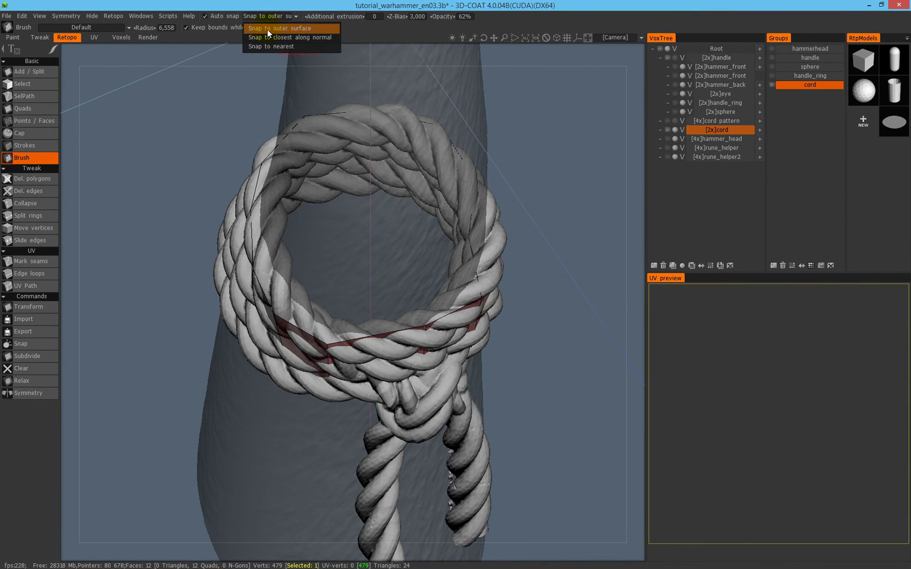
pyautogui.click(313, 38)
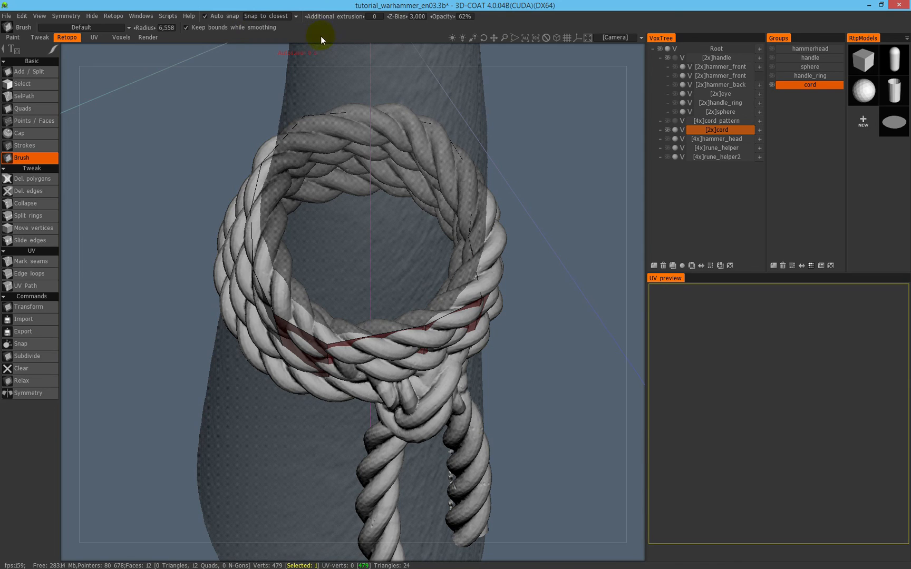
pyautogui.click(37, 380)
pyautogui.hotkey('ctrl', 'z')
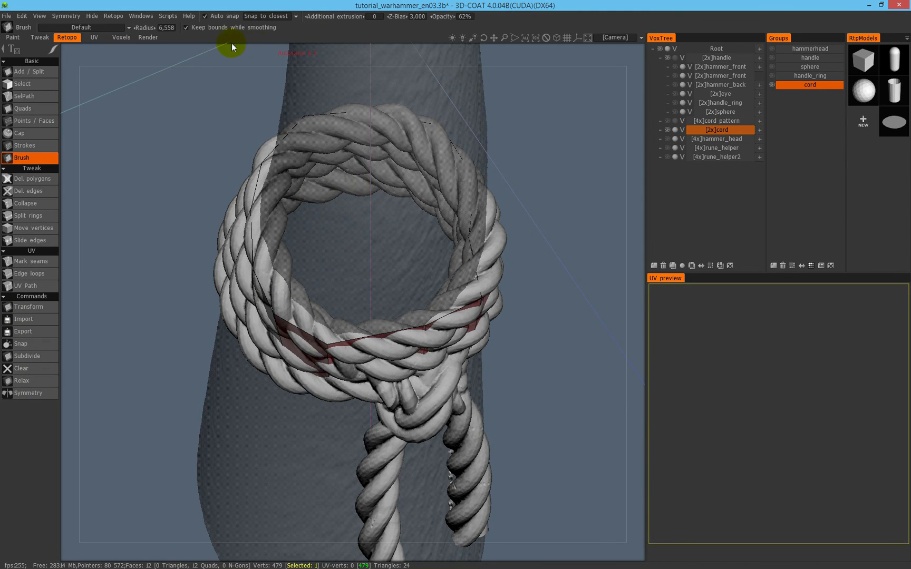
pyautogui.click(263, 15)
pyautogui.click(277, 26)
# Adjust the band's vertices beside the knot and along the lower border, enlarging the Brush radius to 12,768.
pyautogui.moveTo(390, 349)
pyautogui.keyDown('alt'); pyautogui.mouseDown()
pyautogui.moveTo(438, 310)
pyautogui.moveTo(417, 301)
pyautogui.moveTo(435, 321)
pyautogui.moveTo(388, 316)
pyautogui.moveTo(451, 319)
pyautogui.moveTo(363, 295)
pyautogui.mouseUp(); pyautogui.keyUp('alt')
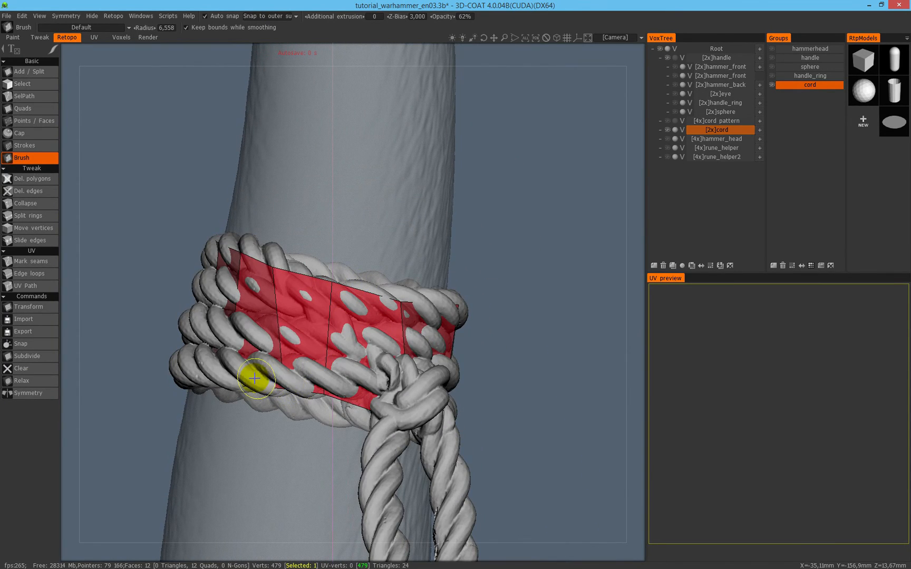
pyautogui.moveTo(309, 368)
pyautogui.keyDown('alt'); pyautogui.mouseDown()
pyautogui.moveTo(281, 372)
pyautogui.moveTo(362, 297)
pyautogui.moveTo(549, 278)
pyautogui.moveTo(380, 294)
pyautogui.mouseUp(); pyautogui.keyUp('alt')
pyautogui.keyDown('alt'); pyautogui.moveTo(457, 248); pyautogui.dragTo(341, 262); pyautogui.keyUp('alt')
pyautogui.keyDown('alt'); pyautogui.moveTo(417, 204); pyautogui.dragTo(418, 263); pyautogui.keyUp('alt')
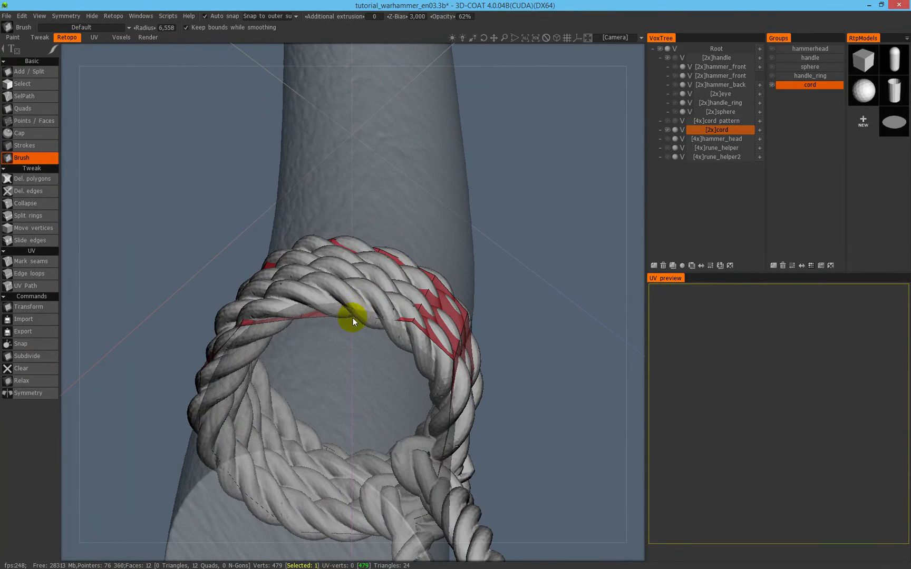
pyautogui.moveTo(284, 291)
pyautogui.keyDown('alt'); pyautogui.mouseDown()
pyautogui.moveTo(376, 306)
pyautogui.moveTo(345, 309)
pyautogui.moveTo(389, 230)
pyautogui.moveTo(363, 309)
pyautogui.mouseUp(); pyautogui.keyUp('alt')
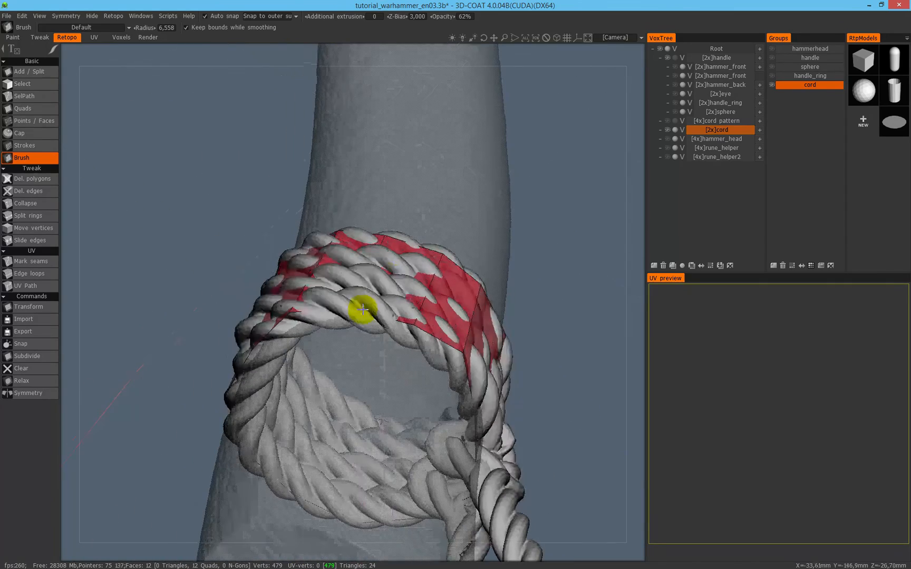
pyautogui.keyDown('alt'); pyautogui.moveTo(417, 260); pyautogui.dragTo(383, 341); pyautogui.keyUp('alt')
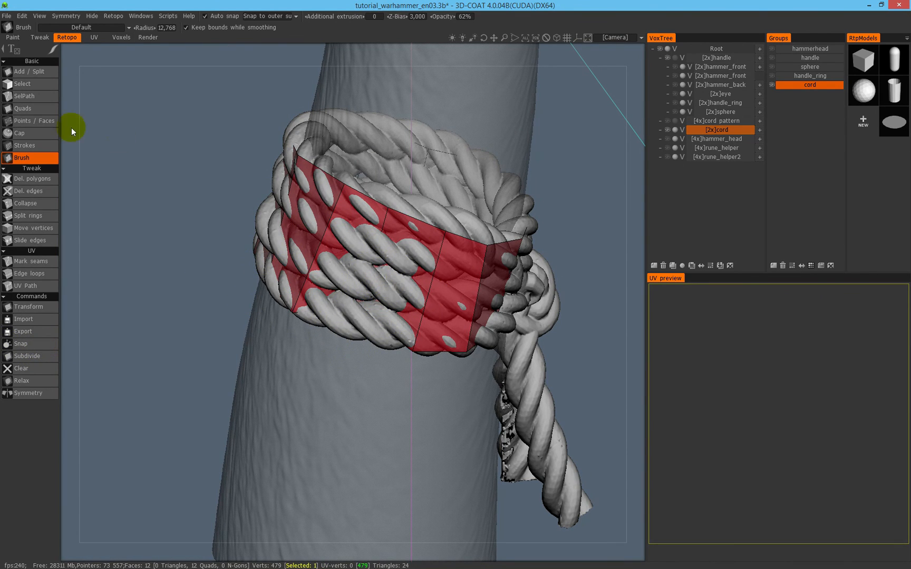
# Select the lower-border vertex hidden inside the cord, transform it outward and snap it onto the outer surface.
pyautogui.click(30, 81)
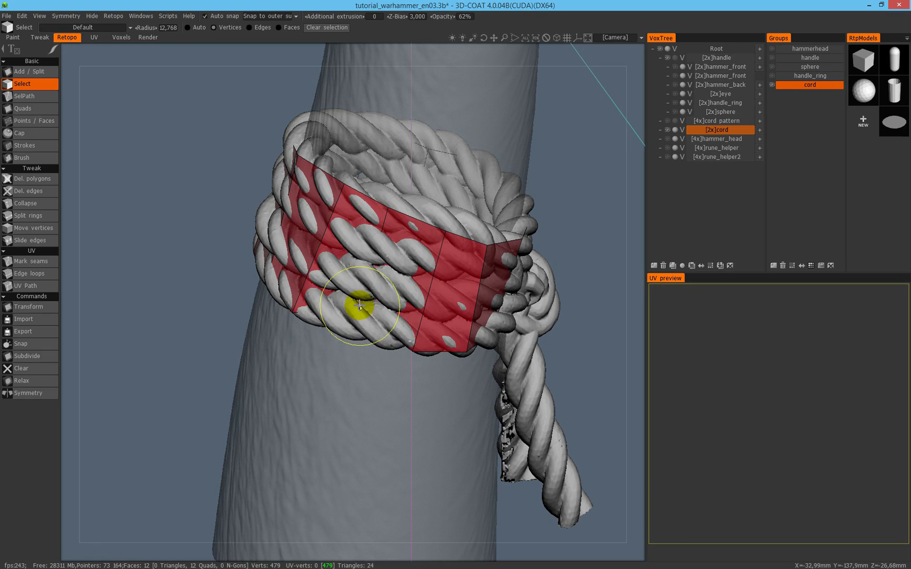
pyautogui.click(33, 310)
pyautogui.keyDown('alt'); pyautogui.moveTo(397, 249); pyautogui.dragTo(413, 355); pyautogui.keyUp('alt')
pyautogui.keyDown('alt'); pyautogui.moveTo(350, 254); pyautogui.dragTo(479, 53); pyautogui.keyUp('alt')
pyautogui.click(19, 343)
pyautogui.keyDown('alt'); pyautogui.moveTo(441, 267); pyautogui.dragTo(429, 329); pyautogui.keyUp('alt')
# Even out the vertices around the corrected lower border with the enlarged Brush.
pyautogui.click(37, 159)
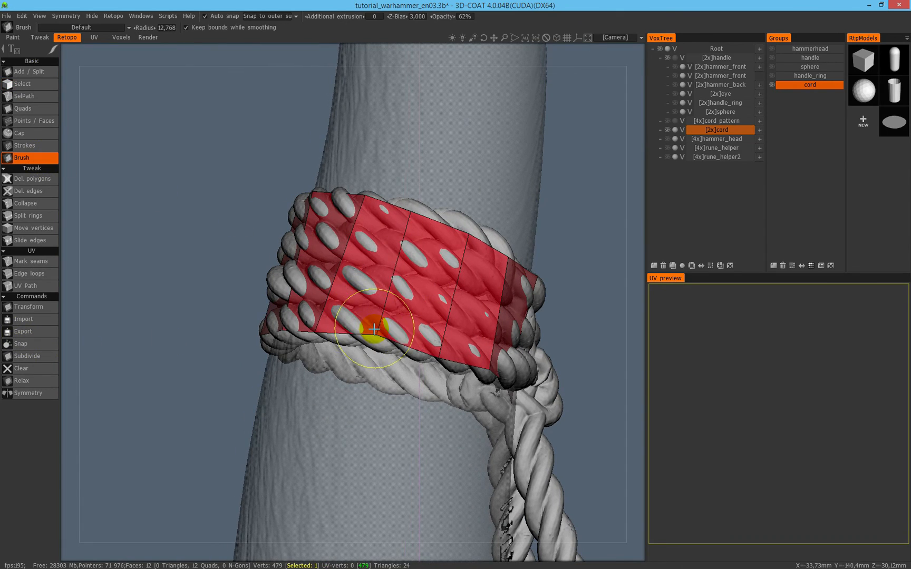
pyautogui.moveTo(370, 331)
pyautogui.keyDown('alt'); pyautogui.mouseDown()
pyautogui.moveTo(565, 320)
pyautogui.moveTo(503, 329)
pyautogui.moveTo(519, 252)
pyautogui.moveTo(512, 254)
pyautogui.mouseUp(); pyautogui.keyUp('alt')
pyautogui.moveTo(393, 256)
pyautogui.keyDown('alt'); pyautogui.mouseDown()
pyautogui.moveTo(407, 275)
pyautogui.moveTo(513, 227)
pyautogui.moveTo(452, 236)
pyautogui.moveTo(445, 259)
pyautogui.mouseUp(); pyautogui.keyUp('alt')
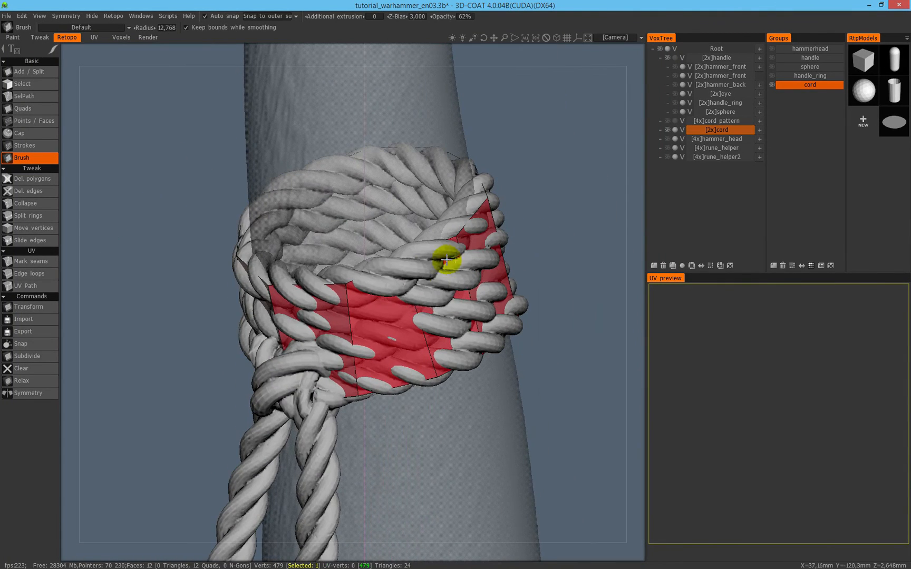
# Select the upper-border vertex sunk inside the cord near the knot, transform it outward and snap it into place.
pyautogui.click(35, 83)
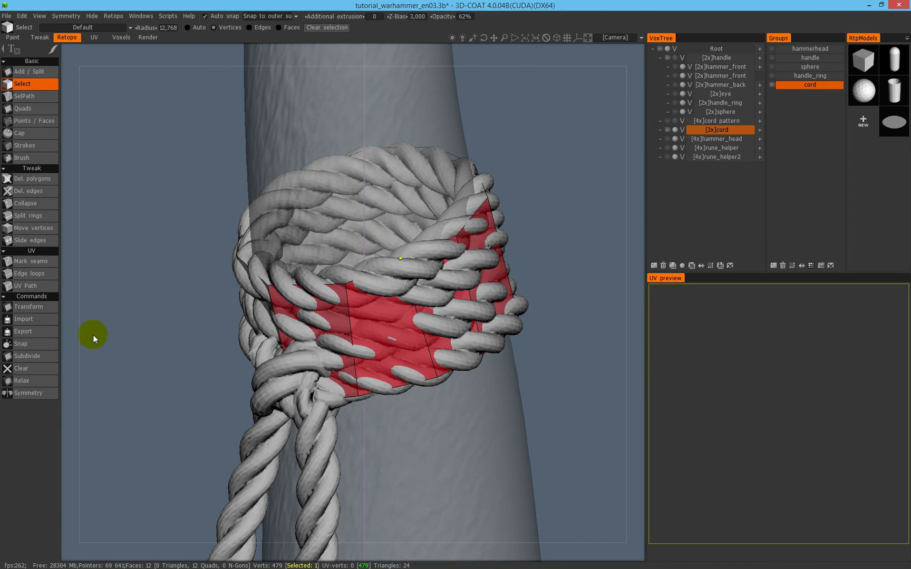
pyautogui.click(42, 309)
pyautogui.keyDown('alt'); pyautogui.moveTo(393, 176); pyautogui.dragTo(253, 223); pyautogui.keyUp('alt')
pyautogui.moveTo(344, 275); pyautogui.dragTo(327, 275)
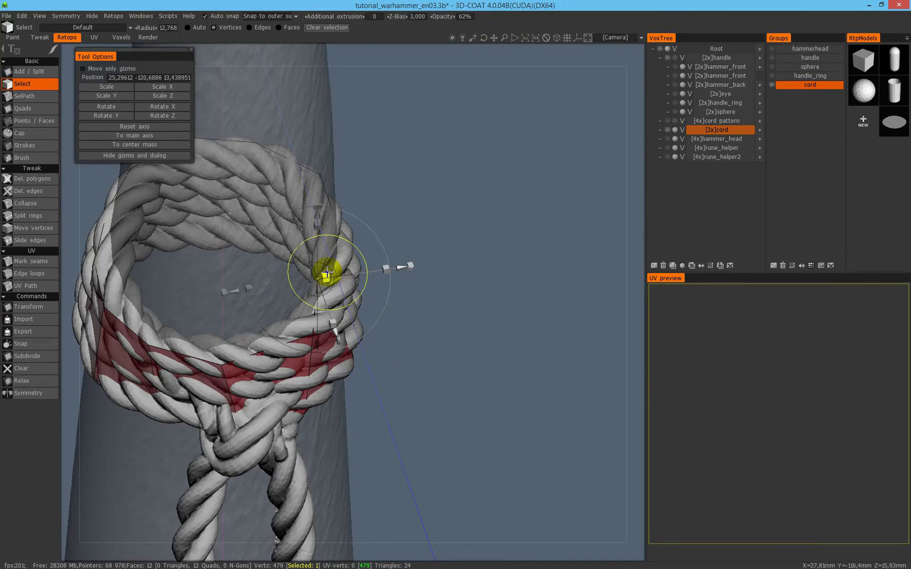
pyautogui.keyDown('alt'); pyautogui.moveTo(96, 252); pyautogui.dragTo(81, 350); pyautogui.keyUp('alt')
pyautogui.click(47, 340)
# Even out the band's quads with the Brush from the knot around the cord's right side to its back.
pyautogui.keyDown('alt'); pyautogui.moveTo(306, 319); pyautogui.dragTo(403, 253, button='middle'); pyautogui.keyUp('alt')
pyautogui.moveTo(403, 253)
pyautogui.keyDown('alt'); pyautogui.mouseDown()
pyautogui.moveTo(367, 250)
pyautogui.moveTo(356, 223)
pyautogui.moveTo(386, 249)
pyautogui.moveTo(417, 230)
pyautogui.moveTo(311, 250)
pyautogui.moveTo(443, 262)
pyautogui.mouseUp(); pyautogui.keyUp('alt')
pyautogui.click(46, 160)
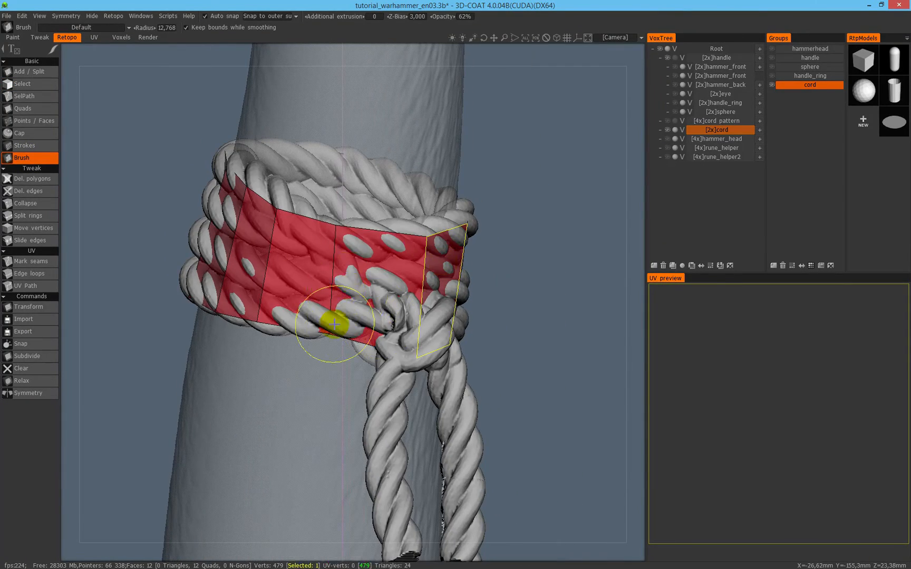
pyautogui.keyDown('alt'); pyautogui.moveTo(350, 232); pyautogui.dragTo(474, 248); pyautogui.keyUp('alt')
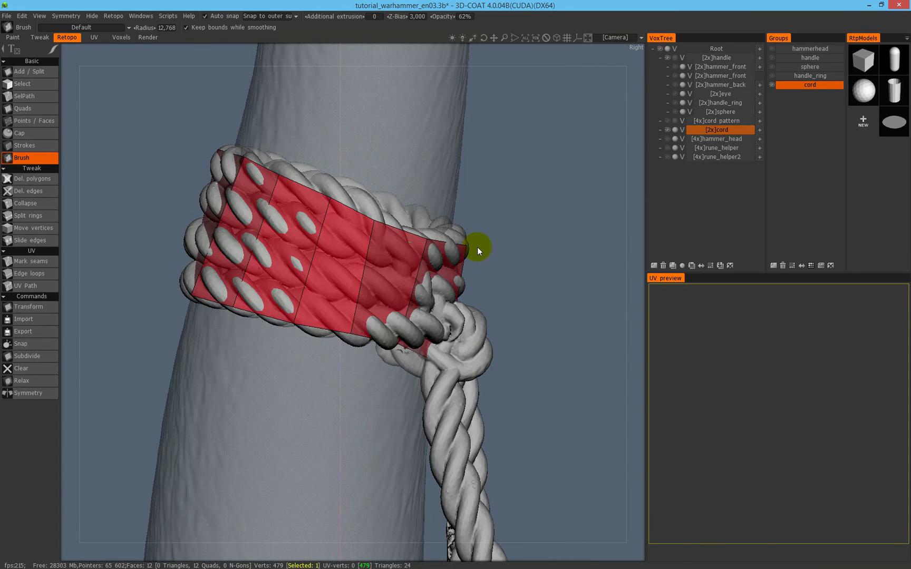
pyautogui.keyDown('alt'); pyautogui.moveTo(397, 280); pyautogui.dragTo(380, 224); pyautogui.keyUp('alt')
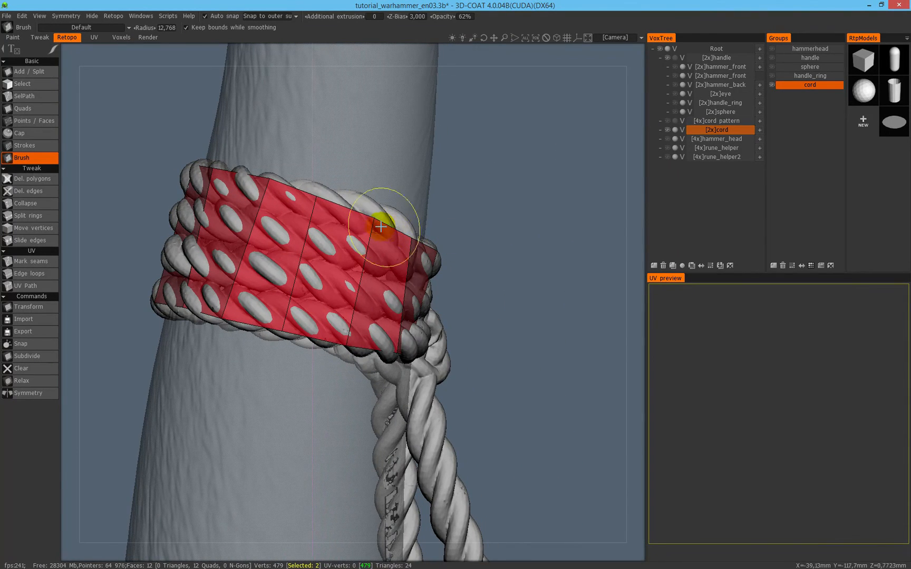
pyautogui.keyDown('alt'); pyautogui.moveTo(295, 193); pyautogui.dragTo(417, 246); pyautogui.keyUp('alt')
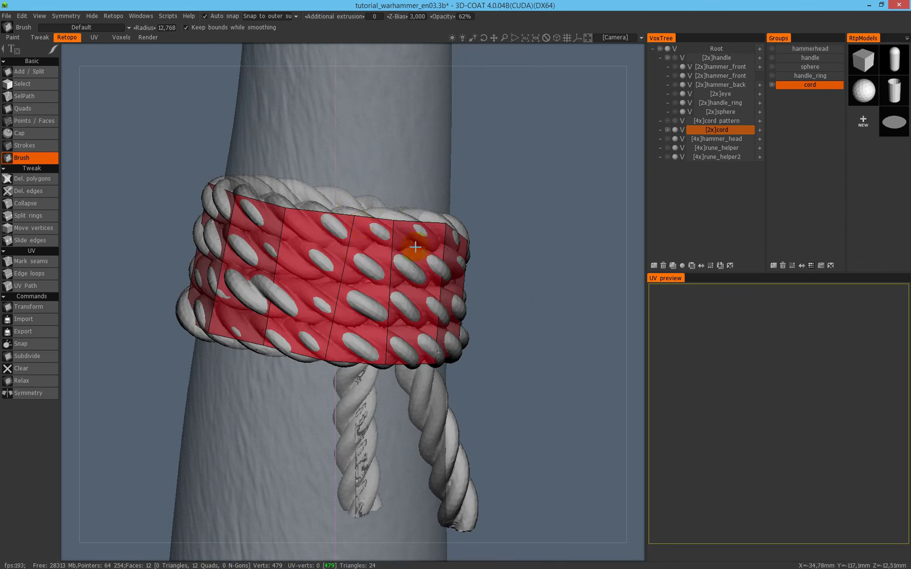
pyautogui.keyDown('alt'); pyautogui.moveTo(276, 208); pyautogui.dragTo(428, 206); pyautogui.keyUp('alt')
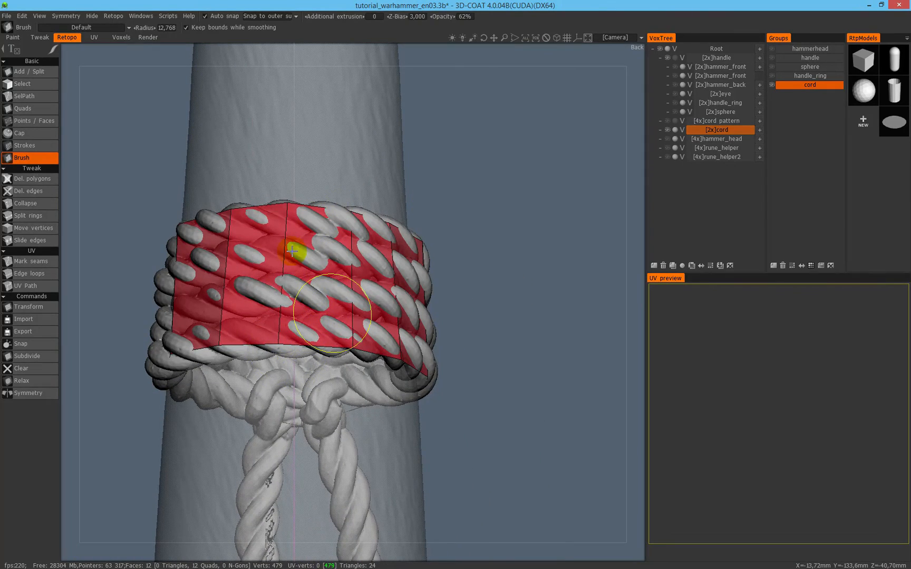
# Even out the band's remaining quads with the Brush from the cord's back around its left side to the knot.
pyautogui.keyDown('alt'); pyautogui.moveTo(329, 271); pyautogui.dragTo(417, 346); pyautogui.keyUp('alt')
pyautogui.click(407, 329)
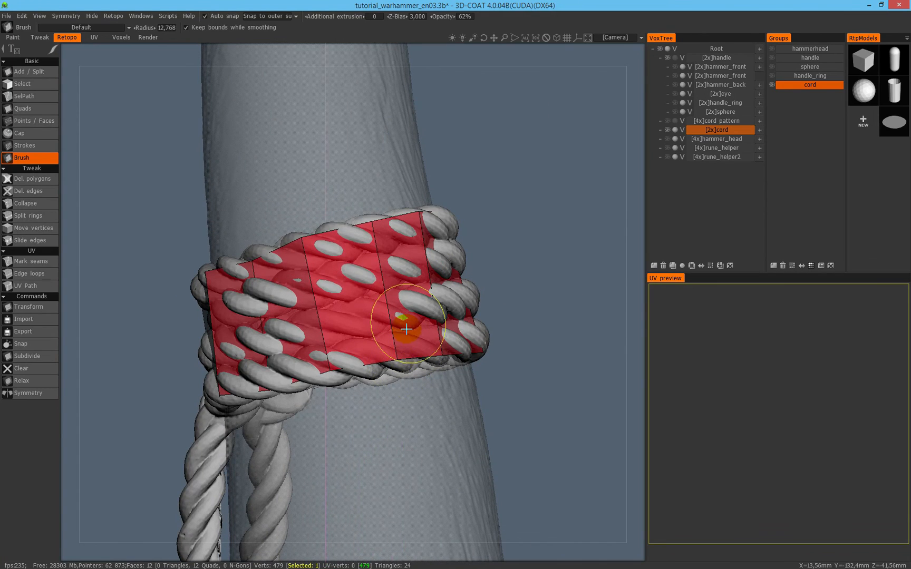
pyautogui.keyDown('alt'); pyautogui.moveTo(305, 248); pyautogui.dragTo(372, 218); pyautogui.keyUp('alt')
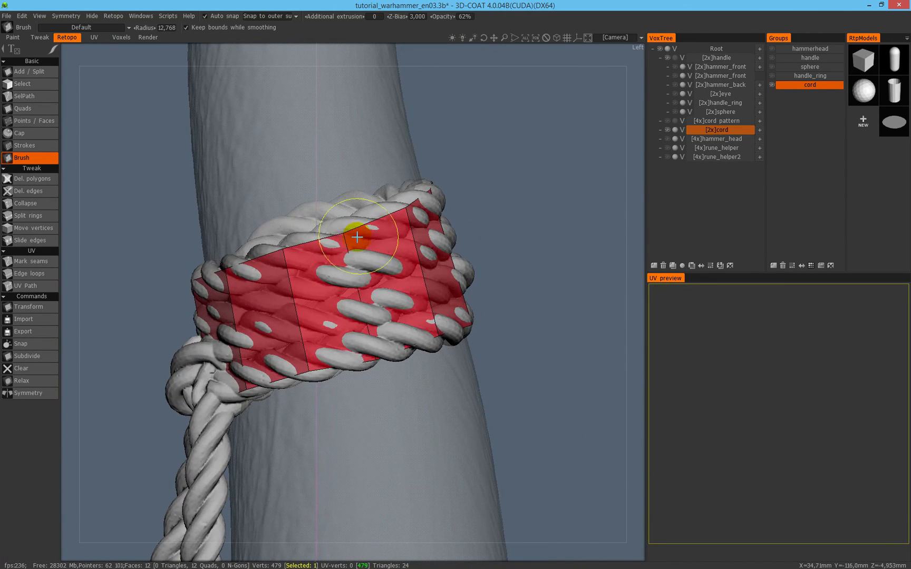
pyautogui.moveTo(332, 321)
pyautogui.keyDown('alt'); pyautogui.mouseDown()
pyautogui.moveTo(474, 223)
pyautogui.moveTo(460, 264)
pyautogui.mouseUp(); pyautogui.keyUp('alt')
pyautogui.moveTo(328, 227)
pyautogui.mouseDown()
pyautogui.moveTo(328, 219)
pyautogui.moveTo(381, 209)
pyautogui.moveTo(392, 291)
pyautogui.moveTo(452, 320)
pyautogui.moveTo(489, 319)
pyautogui.moveTo(496, 280)
pyautogui.moveTo(431, 240)
pyautogui.moveTo(423, 181)
pyautogui.mouseUp()
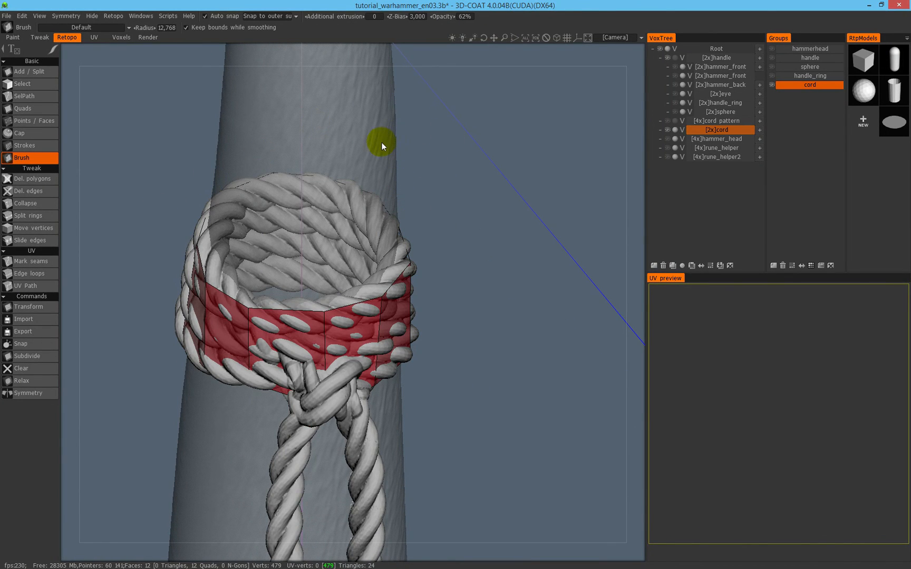
# Select the edge loops along both the upper and the lower border of the red band.
pyautogui.keyDown('alt'); pyautogui.moveTo(319, 292); pyautogui.dragTo(317, 193); pyautogui.keyUp('alt')
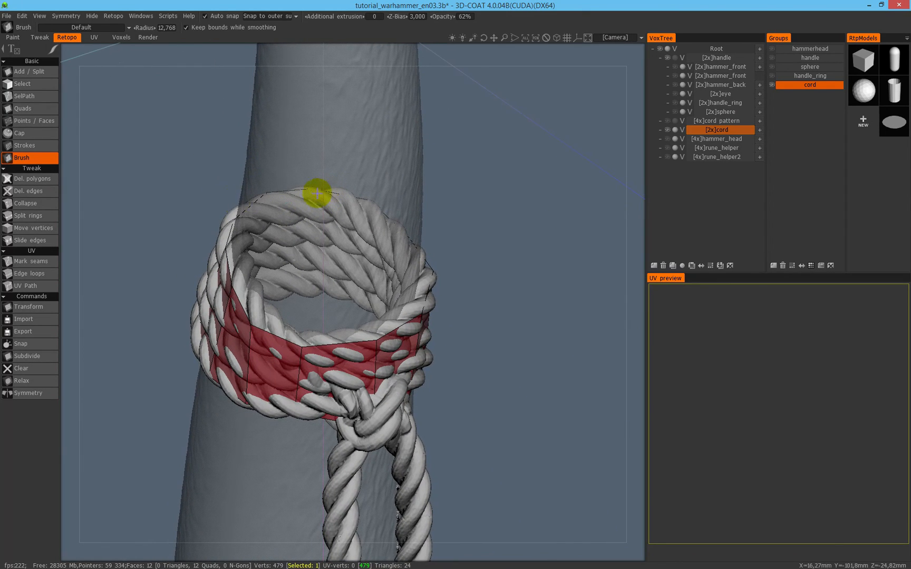
pyautogui.click(37, 85)
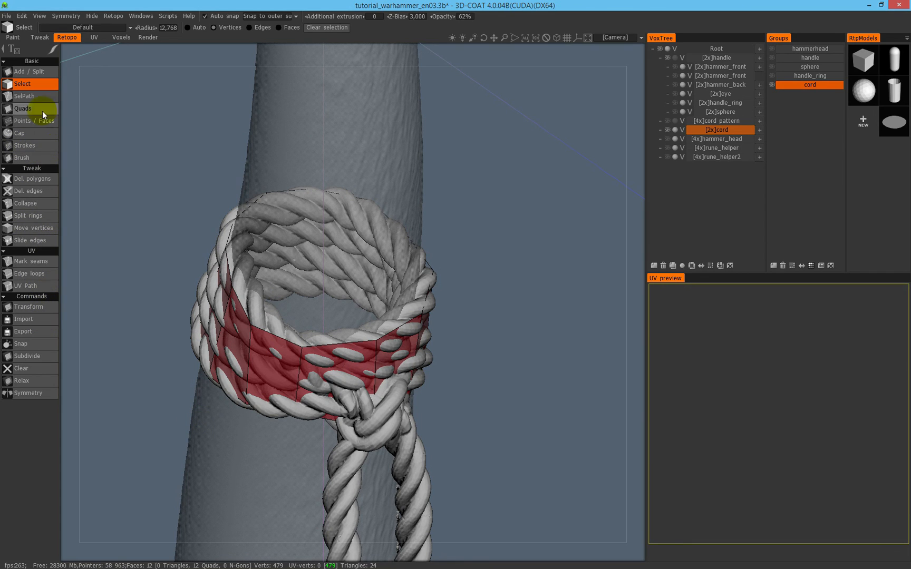
pyautogui.click(265, 29)
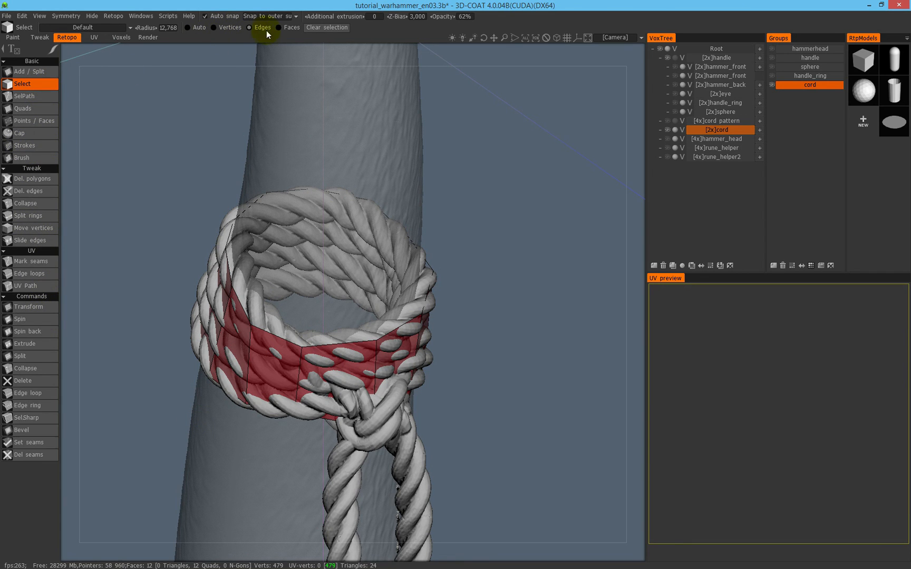
pyautogui.click(279, 339)
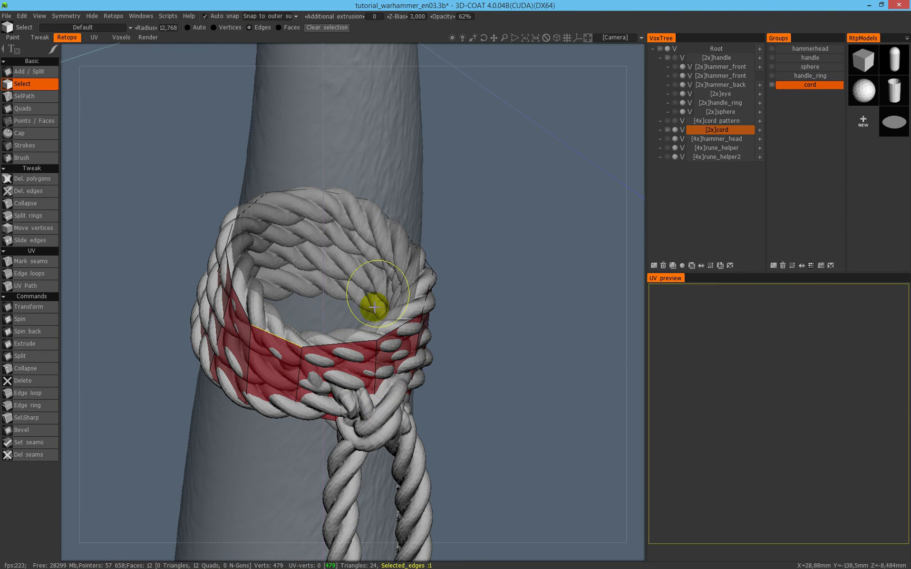
pyautogui.press('l')
pyautogui.keyDown('alt'); pyautogui.moveTo(393, 286); pyautogui.dragTo(390, 98); pyautogui.keyUp('alt')
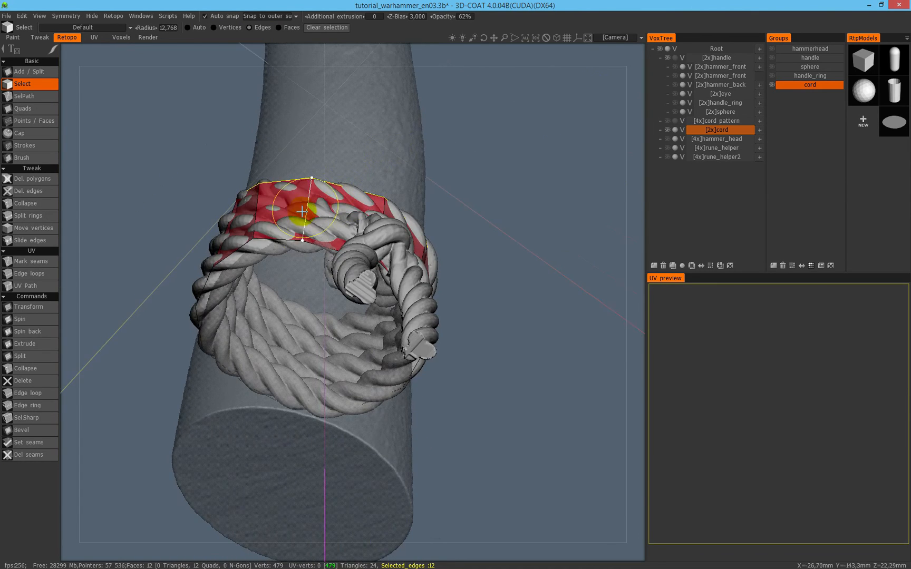
pyautogui.click(286, 238)
pyautogui.press('l')
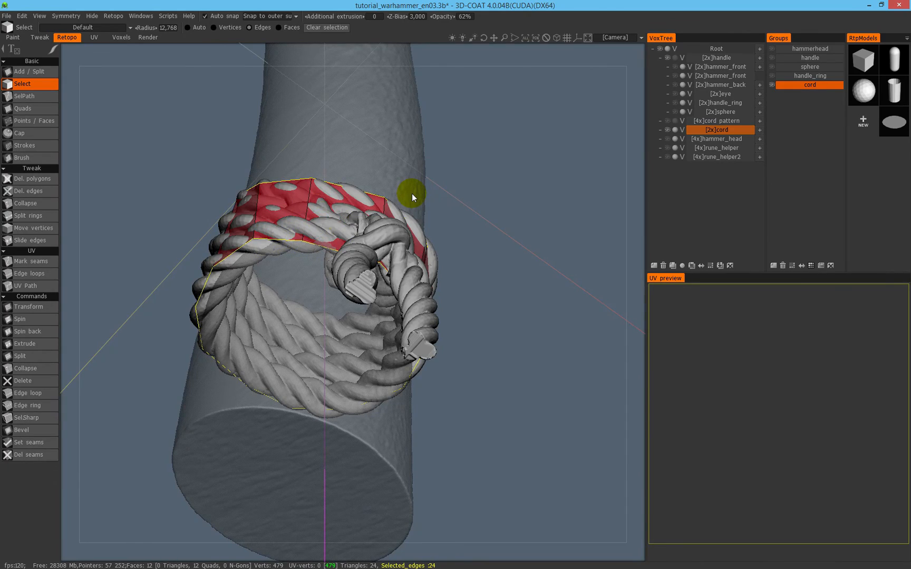
pyautogui.scroll(3, 413, 194)
pyautogui.keyDown('alt'); pyautogui.moveTo(397, 212); pyautogui.dragTo(478, 375); pyautogui.keyUp('alt')
pyautogui.keyDown('alt'); pyautogui.moveTo(478, 374); pyautogui.dragTo(549, 475, button='middle'); pyautogui.keyUp('alt')
pyautogui.keyDown('alt'); pyautogui.moveTo(400, 228); pyautogui.dragTo(324, 287); pyautogui.keyUp('alt')
pyautogui.click(24, 430)
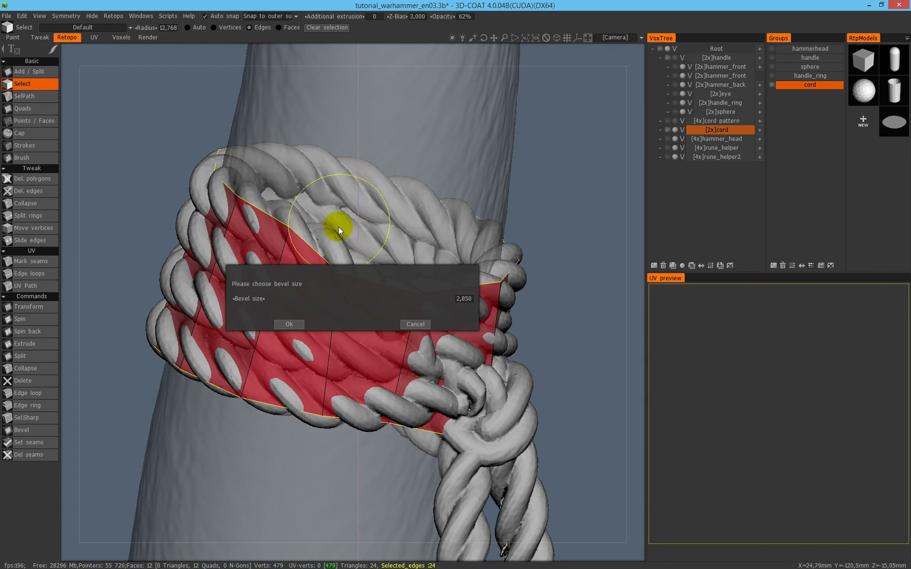
pyautogui.moveTo(346, 210)
pyautogui.keyDown('alt'); pyautogui.mouseDown()
pyautogui.moveTo(358, 238)
pyautogui.moveTo(338, 226)
pyautogui.mouseUp(); pyautogui.keyUp('alt')
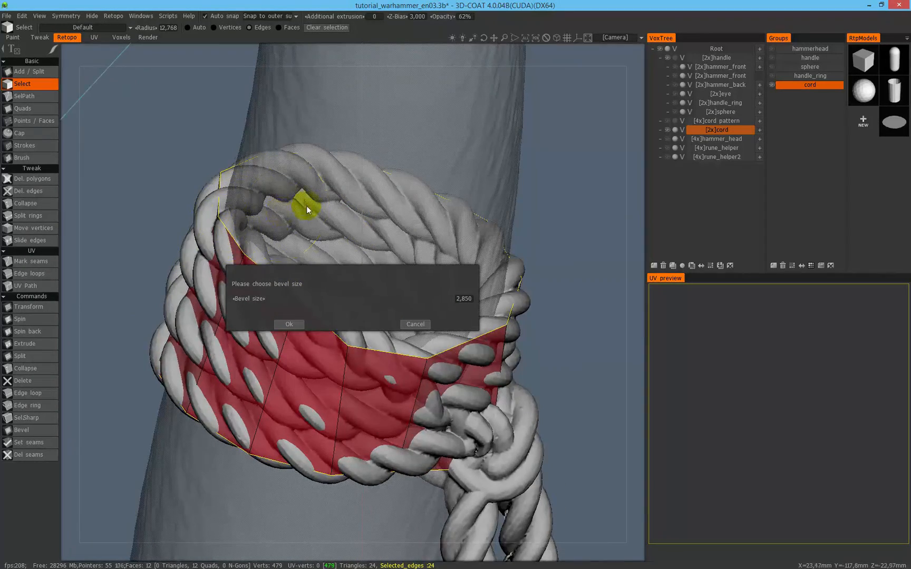
pyautogui.keyDown('alt'); pyautogui.moveTo(278, 207); pyautogui.dragTo(291, 173); pyautogui.keyUp('alt')
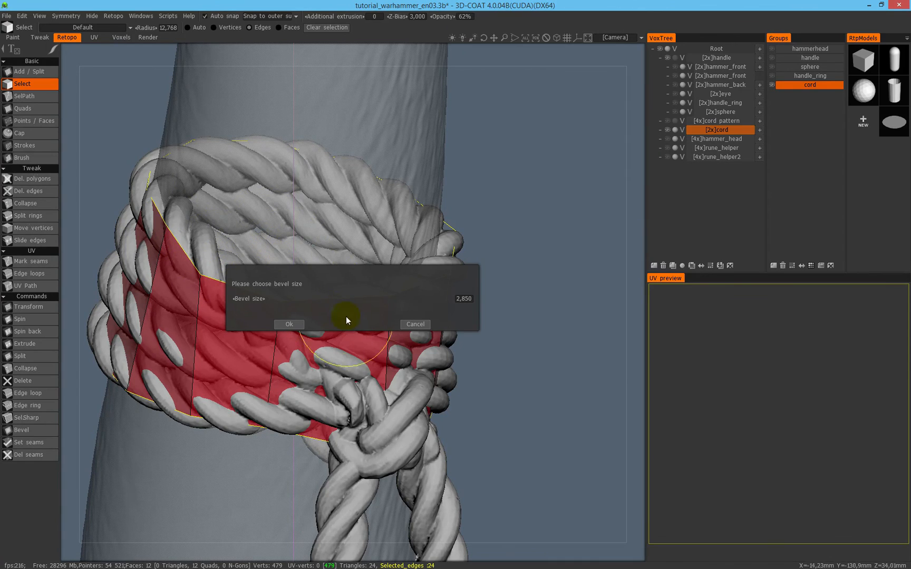
pyautogui.click(411, 326)
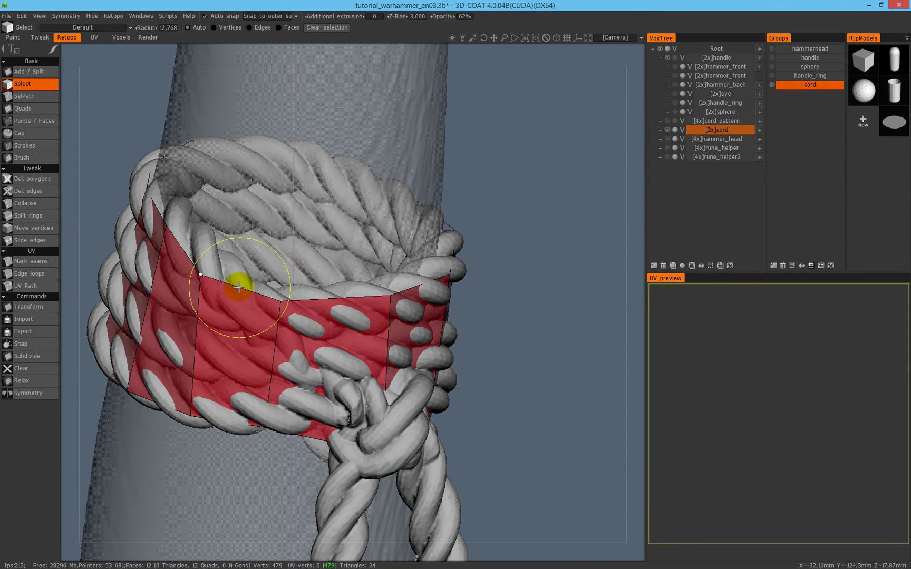
# Try to extrude the edge loop along the band's upper border, and undo the extrusion.
pyautogui.click(257, 28)
pyautogui.click(232, 283)
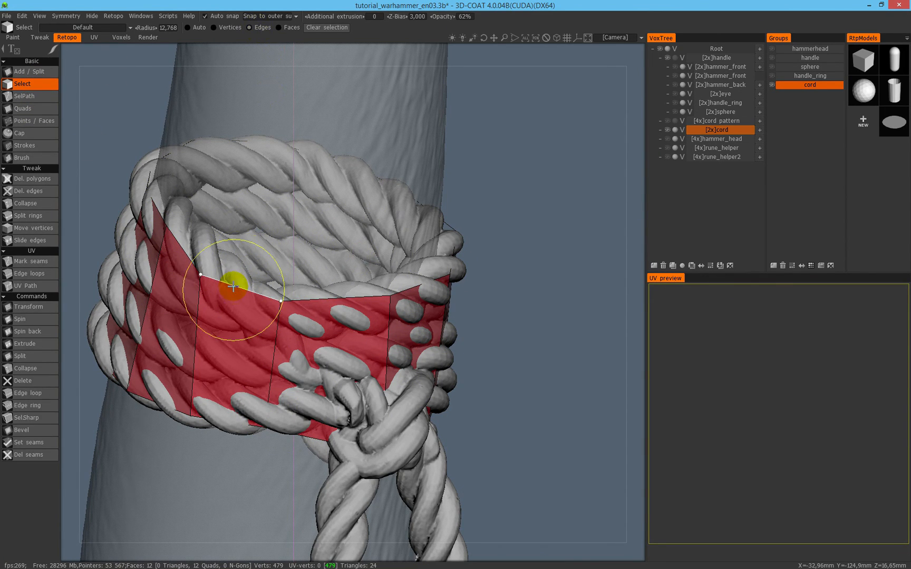
pyautogui.click(226, 286)
pyautogui.press('l')
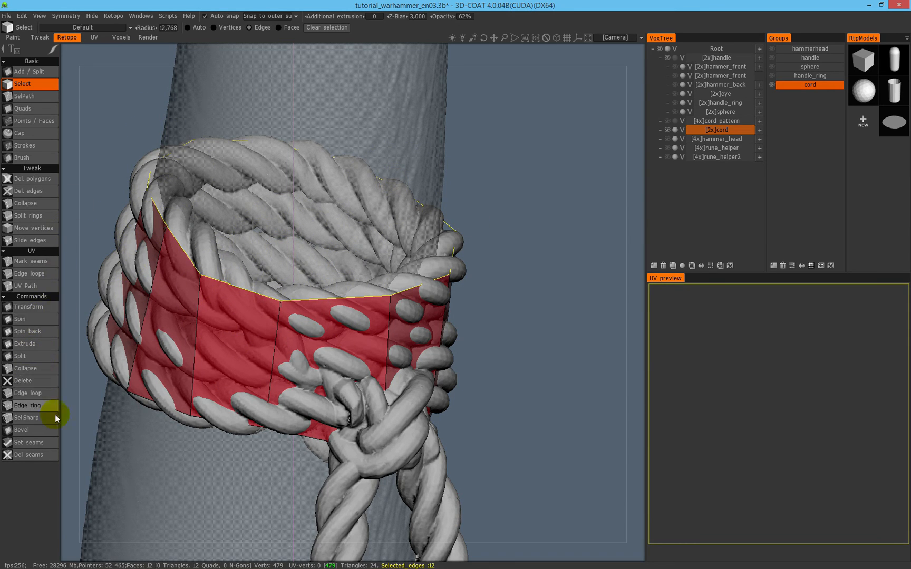
pyautogui.click(42, 345)
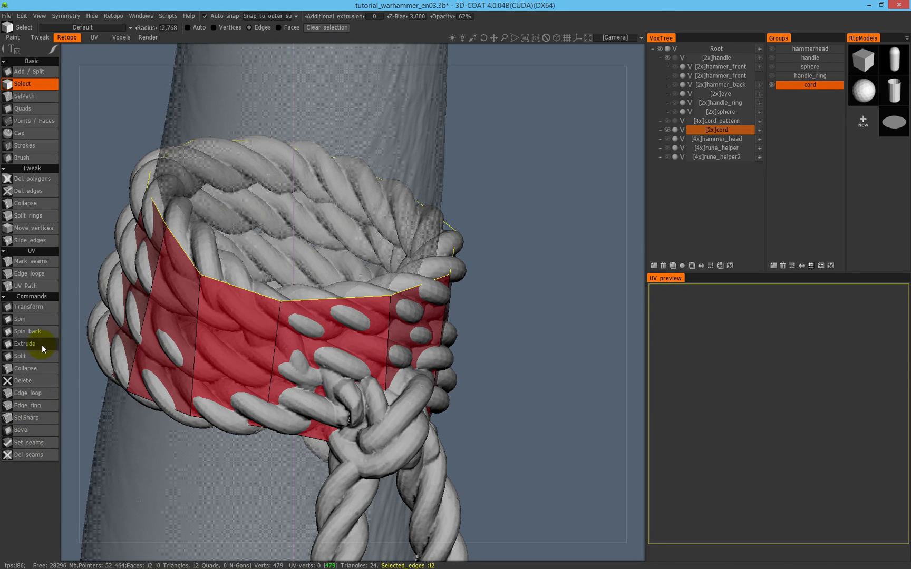
pyautogui.click(285, 291)
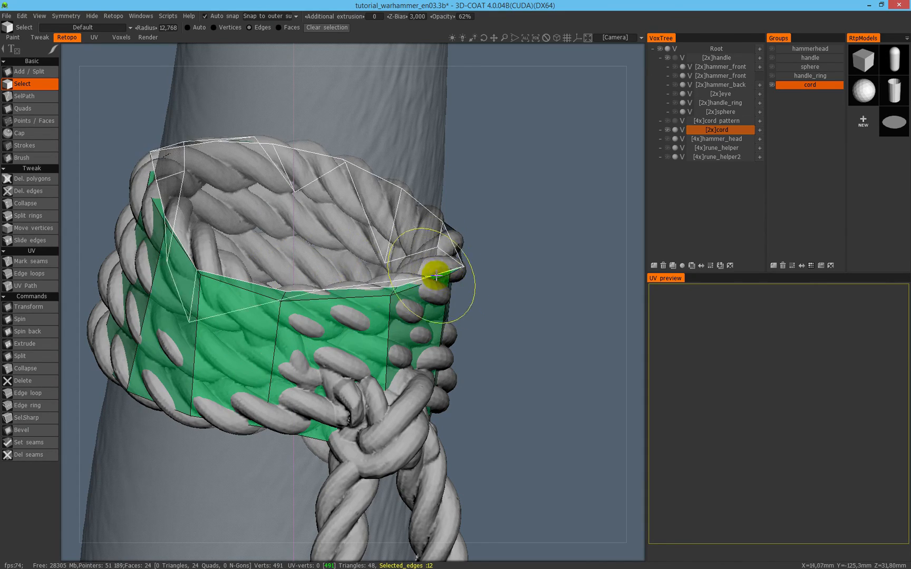
pyautogui.click(575, 331)
pyautogui.moveTo(573, 328); pyautogui.dragTo(609, 375)
pyautogui.doubleClick(436, 261)
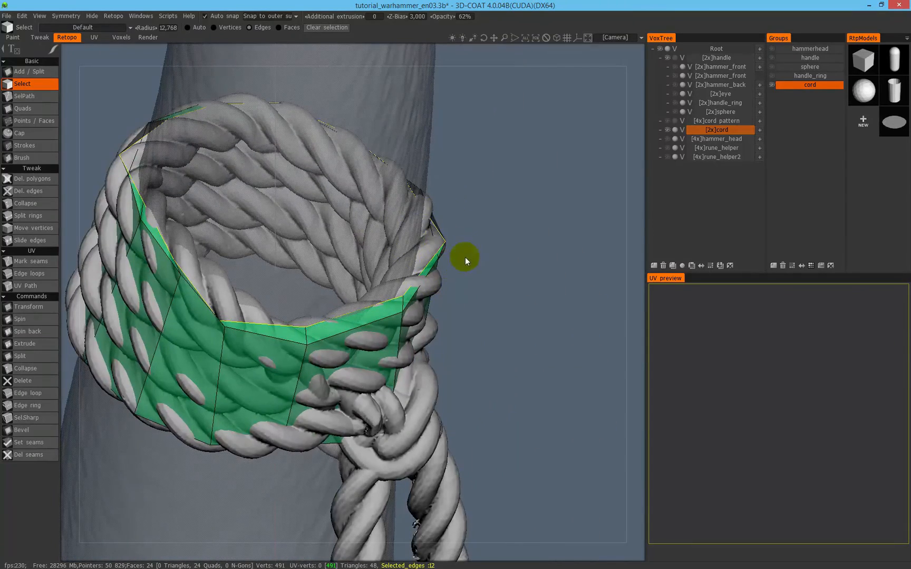
pyautogui.hotkey('ctrl', 'z')
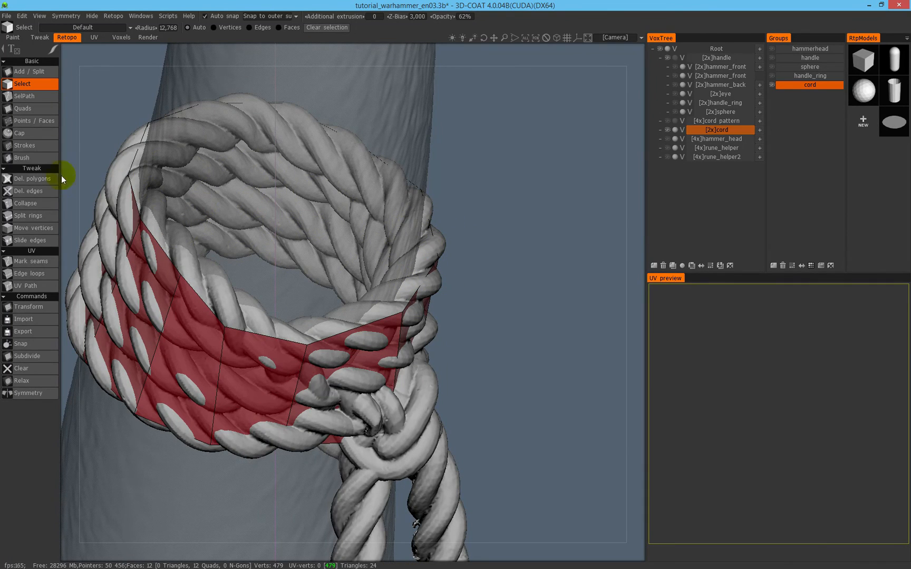
# Split the band's face ring with two new edge loops, one just below the upper border and one just above the lower border.
pyautogui.click(38, 192)
pyautogui.click(44, 217)
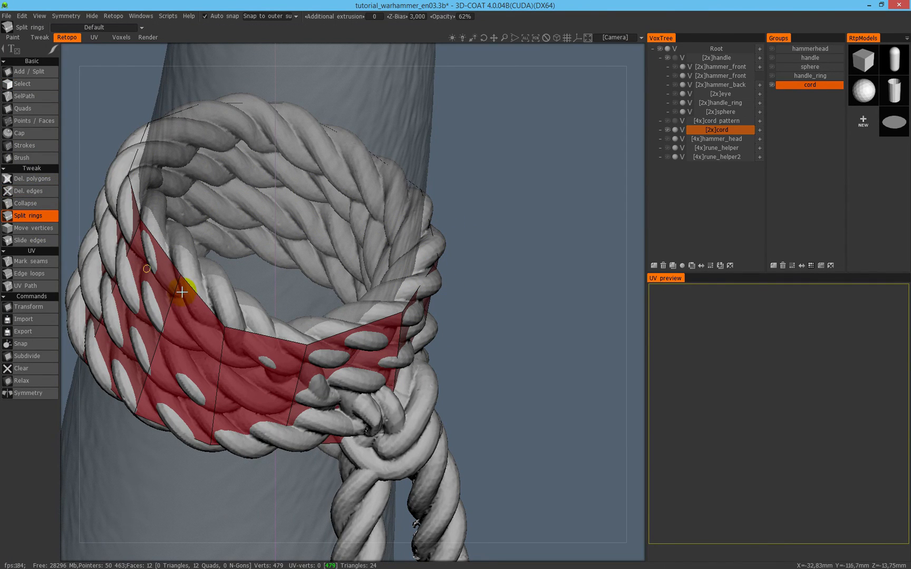
pyautogui.click(225, 333)
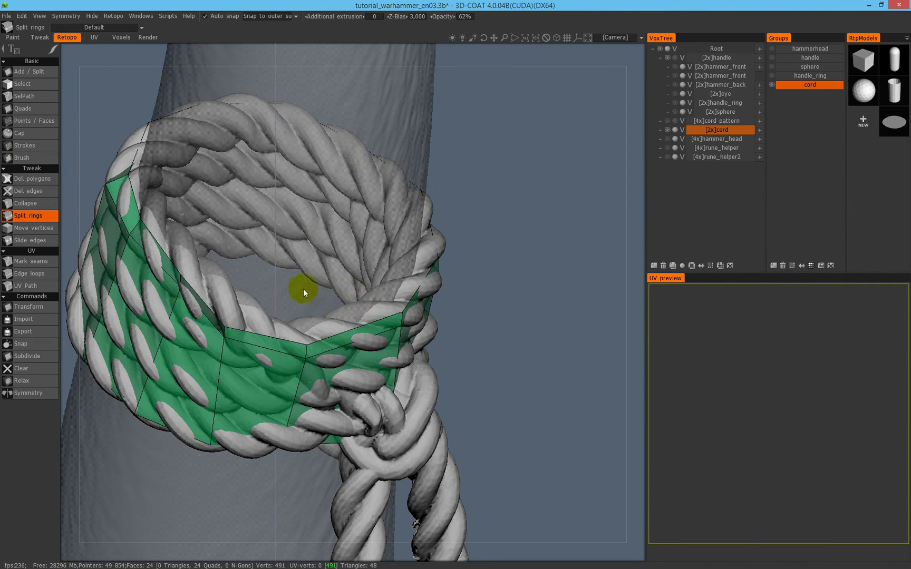
pyautogui.keyDown('alt'); pyautogui.moveTo(243, 363); pyautogui.dragTo(240, 337); pyautogui.keyUp('alt')
pyautogui.click(210, 440)
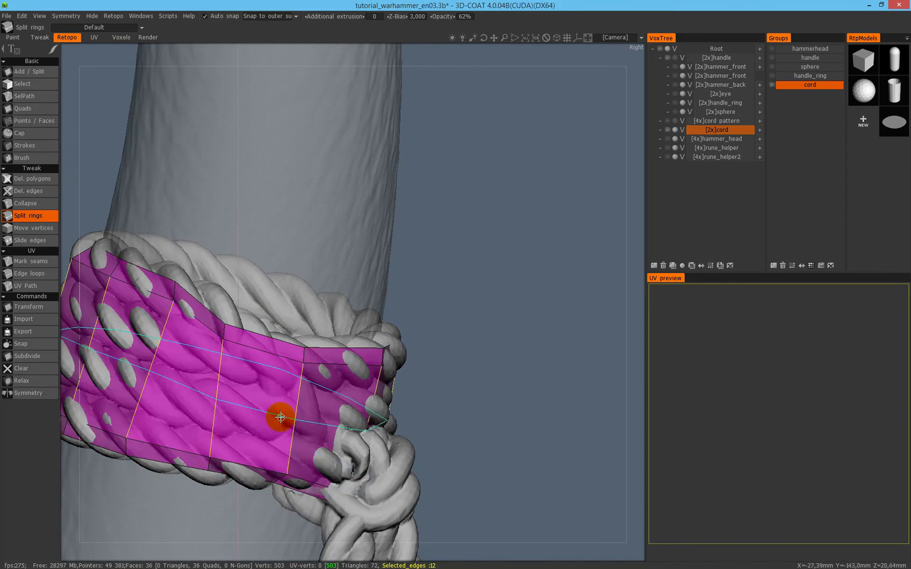
# Reduce the selection radius to 0 and select the edge loop along the band's upper border.
pyautogui.keyDown('alt'); pyautogui.moveTo(307, 334); pyautogui.dragTo(414, 324, button='middle'); pyautogui.keyUp('alt')
pyautogui.keyDown('alt'); pyautogui.moveTo(414, 324); pyautogui.dragTo(370, 273); pyautogui.keyUp('alt')
pyautogui.click(52, 84)
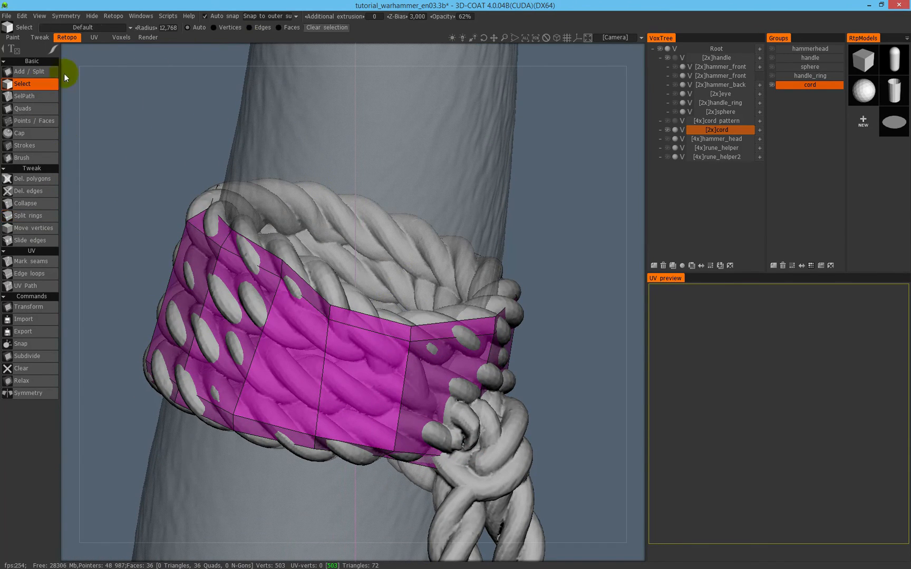
pyautogui.click(266, 30)
pyautogui.click(304, 284)
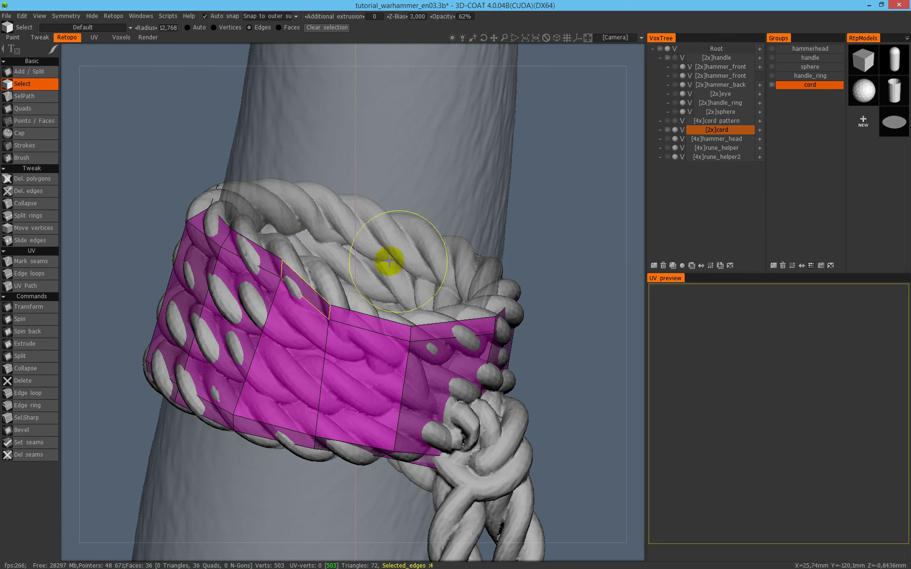
pyautogui.scroll(-6, 317, 320)
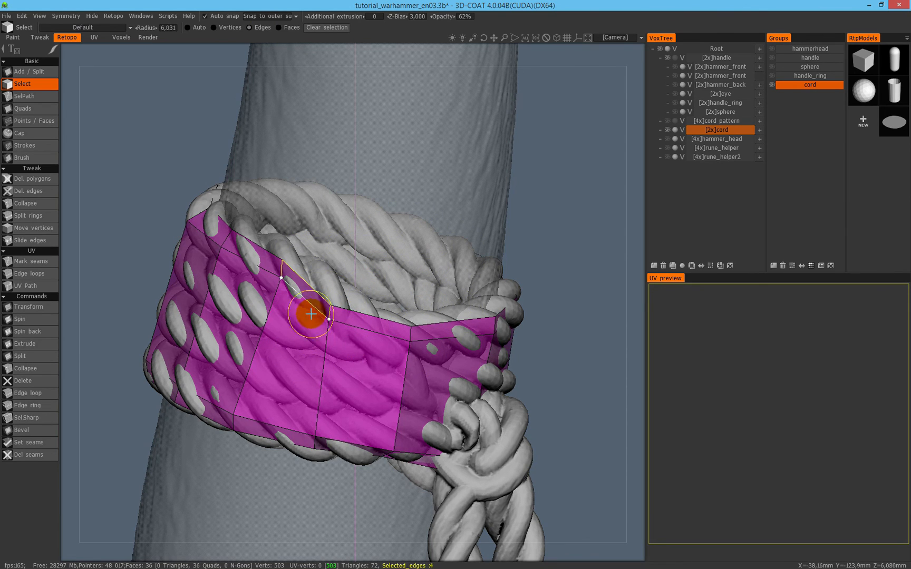
pyautogui.press('Escape')
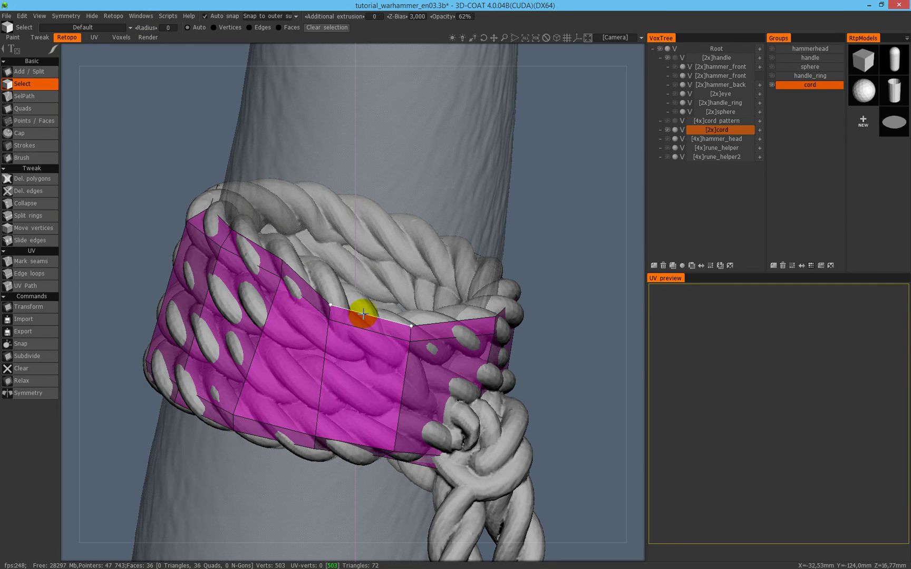
pyautogui.click(363, 314)
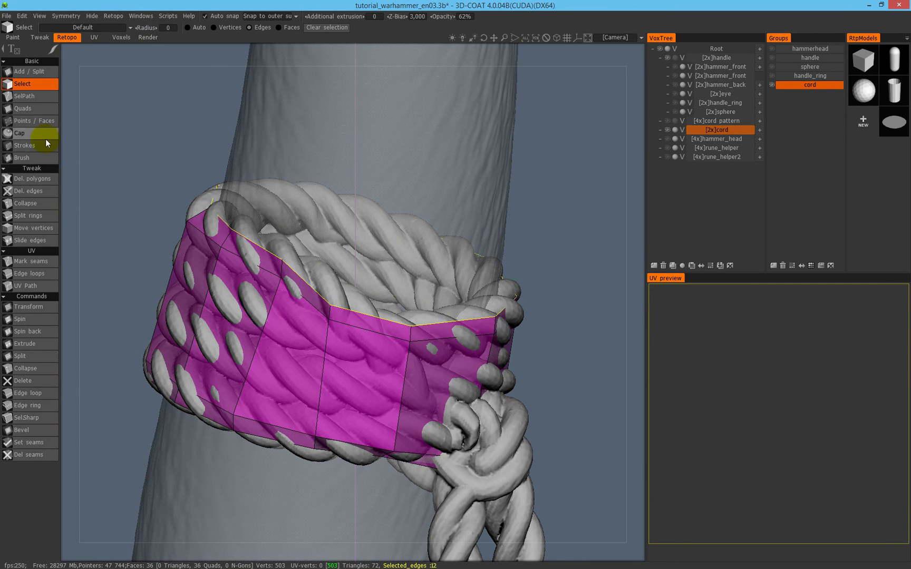
# Scale the upper border loop inward with Transform so the band folds over the cord's top toward the handle.
pyautogui.click(49, 307)
pyautogui.keyDown('alt'); pyautogui.moveTo(433, 282); pyautogui.dragTo(391, 354); pyautogui.keyUp('alt')
pyautogui.moveTo(344, 219)
pyautogui.mouseDown()
pyautogui.moveTo(331, 220)
pyautogui.moveTo(337, 232)
pyautogui.mouseUp()
pyautogui.keyDown('alt'); pyautogui.moveTo(408, 252); pyautogui.dragTo(335, 346); pyautogui.keyUp('alt')
pyautogui.press('Escape')
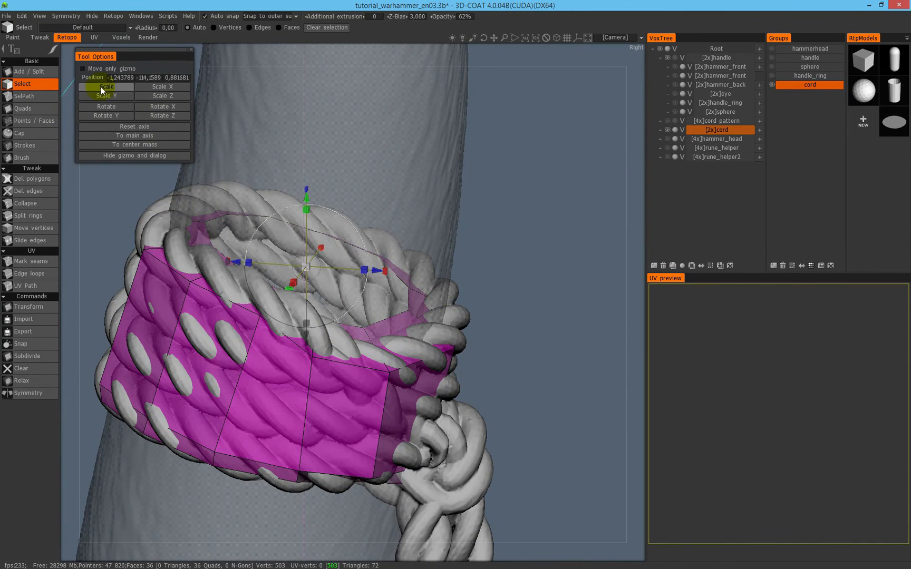
# Select the outer upper edge loop, convert the selection to vertices and relax them.
pyautogui.click(280, 331)
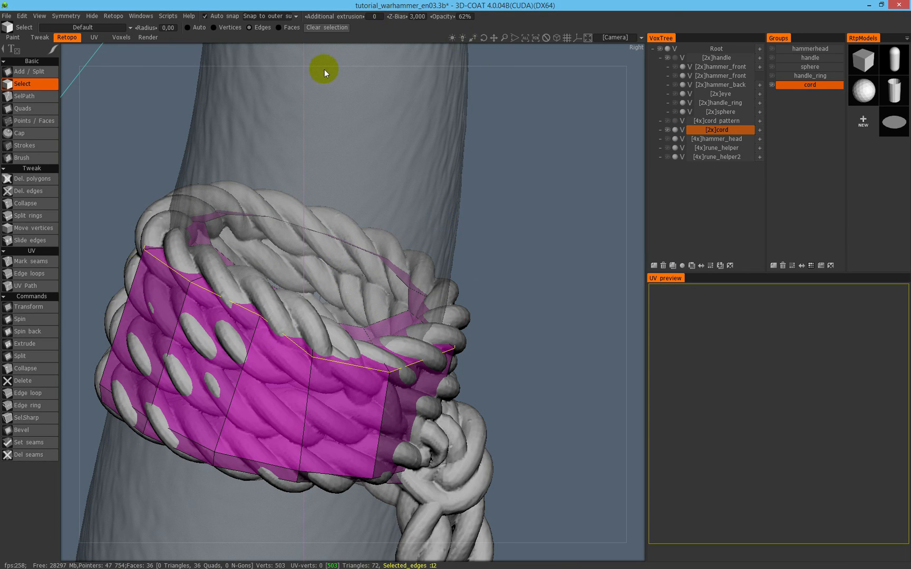
pyautogui.click(224, 27)
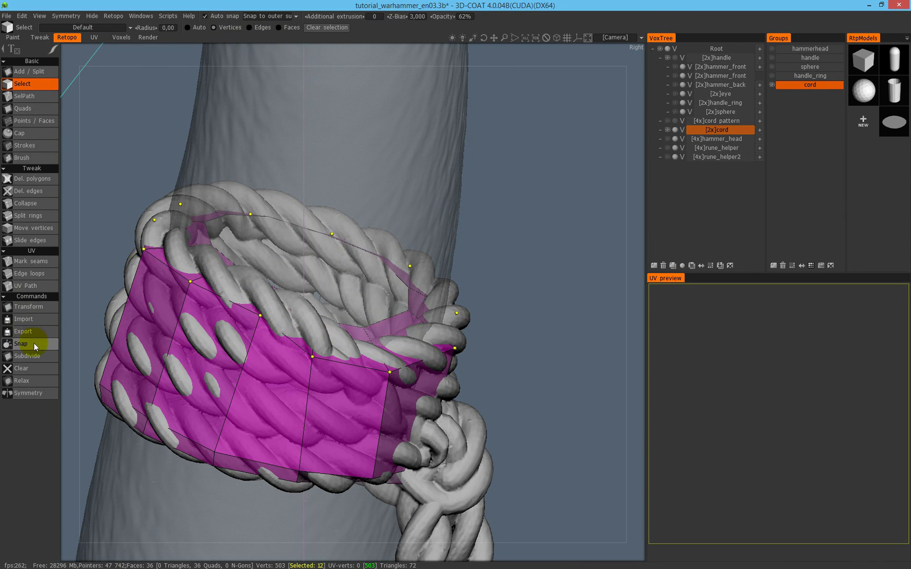
pyautogui.click(42, 379)
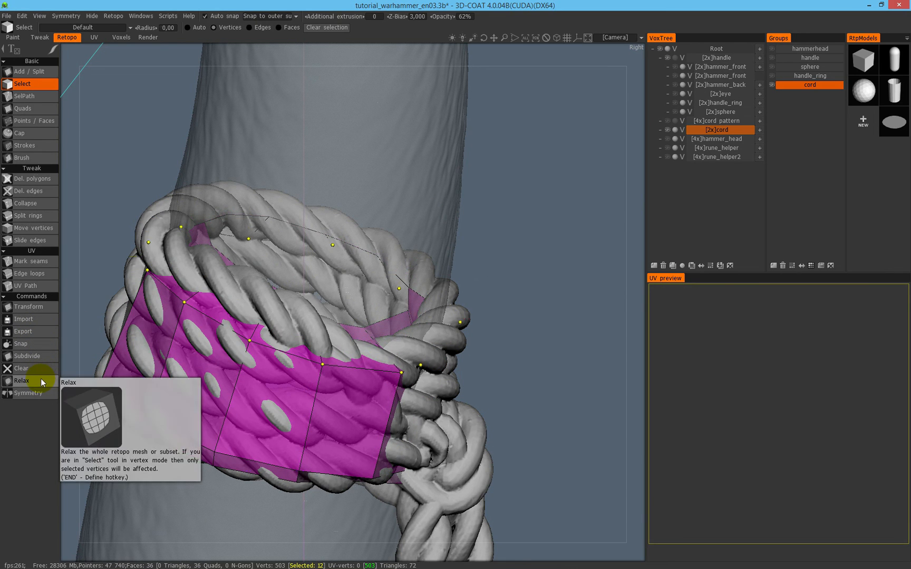
pyautogui.moveTo(400, 319); pyautogui.dragTo(448, 261, button='middle')
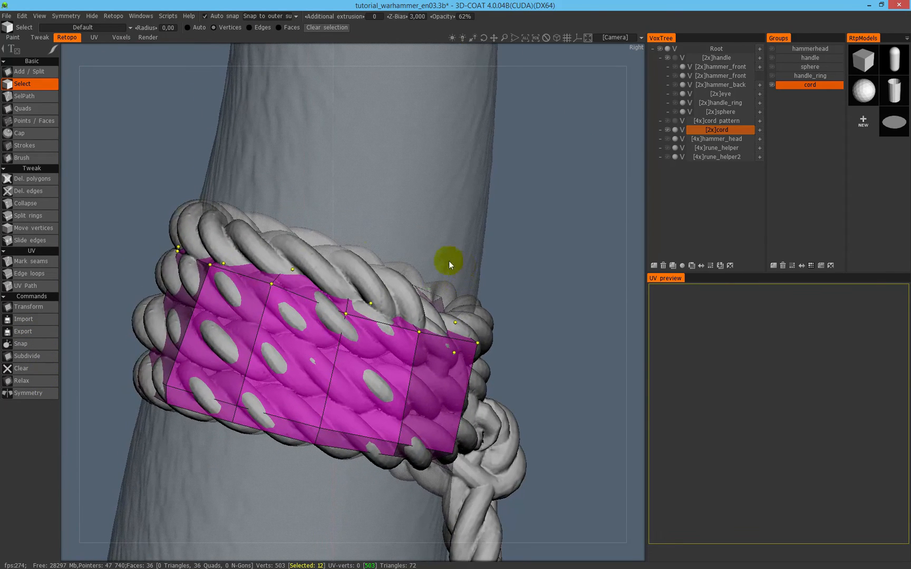
# Move the outer upper loop's vertices about 4 mm upward with Transform and snap them to the cord.
pyautogui.click(47, 306)
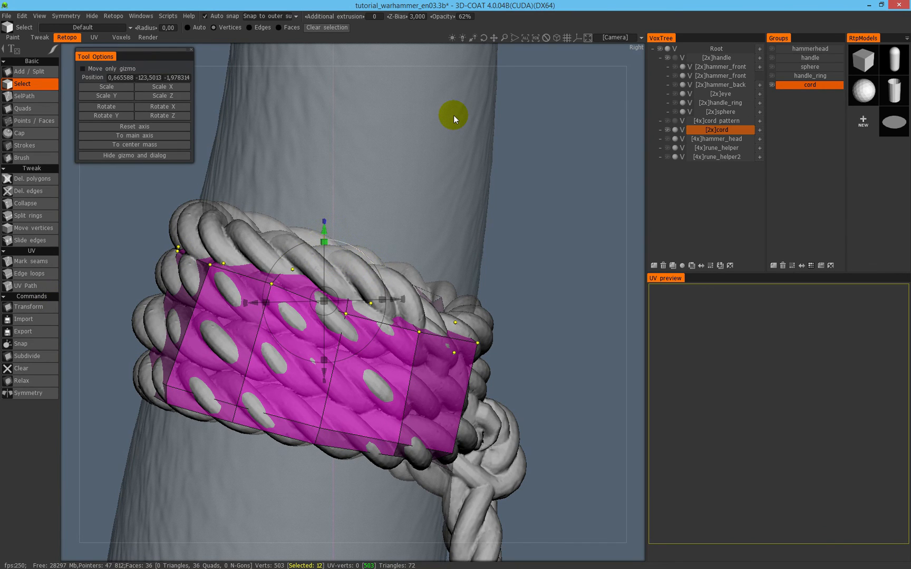
pyautogui.press('KP_4')
pyautogui.moveTo(374, 284); pyautogui.dragTo(380, 261)
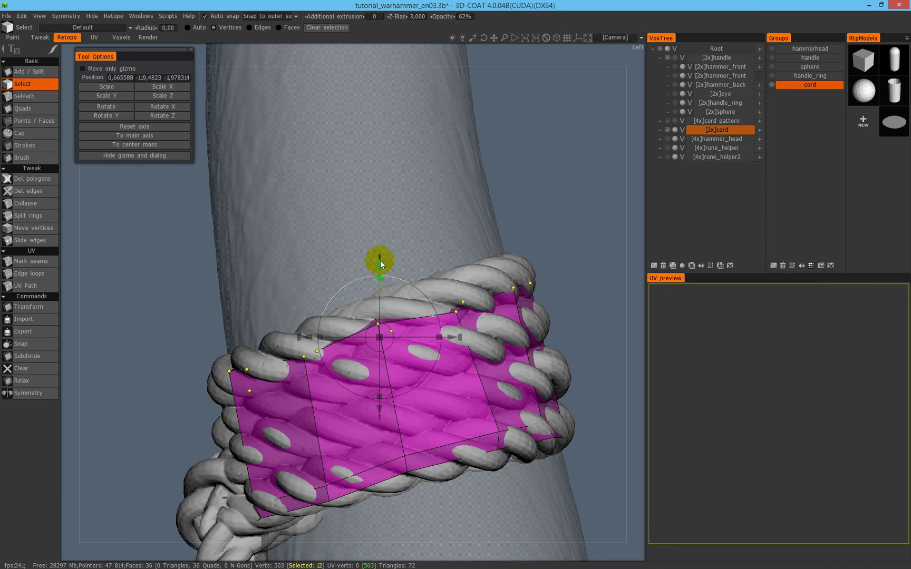
pyautogui.click(37, 343)
pyautogui.moveTo(464, 365); pyautogui.dragTo(427, 263, button='middle')
pyautogui.press('Escape')
# Select the edge loop along the band's lower border and scale it inward toward the handle with Transform.
pyautogui.moveTo(478, 337); pyautogui.dragTo(392, 366, button='right')
pyautogui.click(440, 359)
pyautogui.press('l')
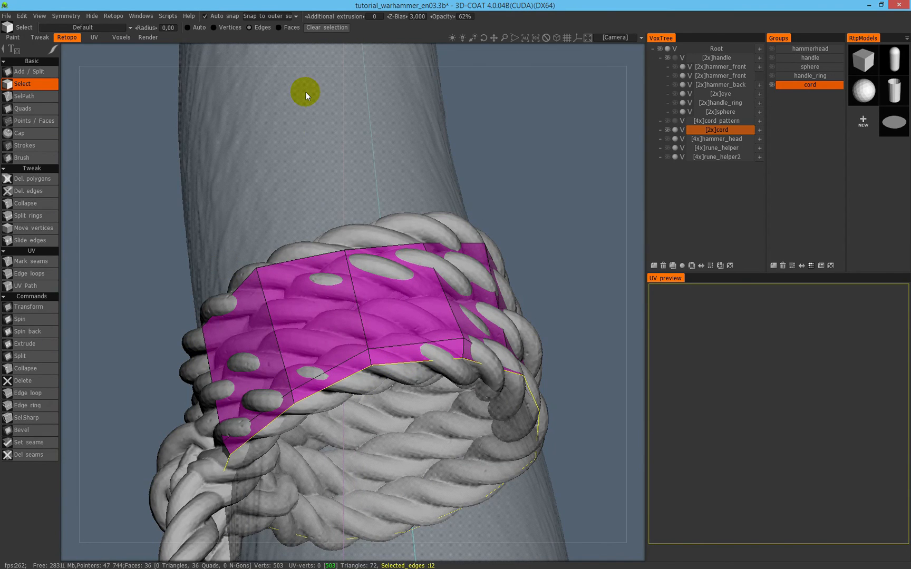
pyautogui.keyDown('alt'); pyautogui.moveTo(429, 414); pyautogui.dragTo(422, 337); pyautogui.keyUp('alt')
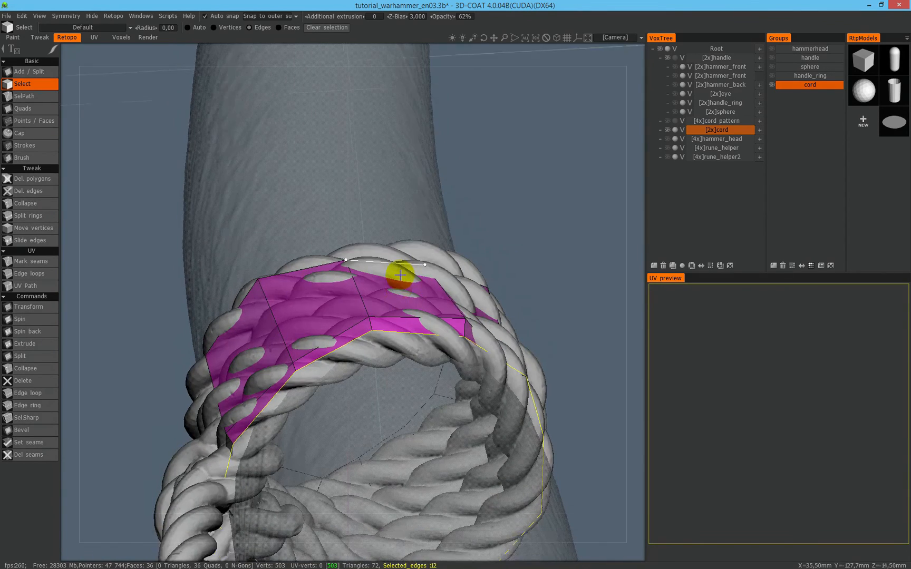
pyautogui.click(37, 310)
pyautogui.moveTo(371, 390); pyautogui.dragTo(415, 312)
pyautogui.click(404, 216)
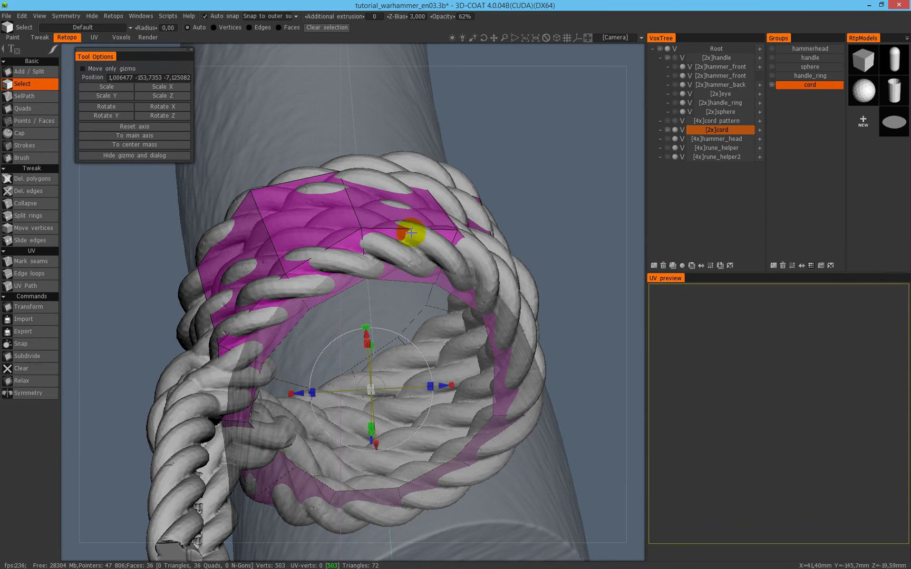
pyautogui.press('Return')
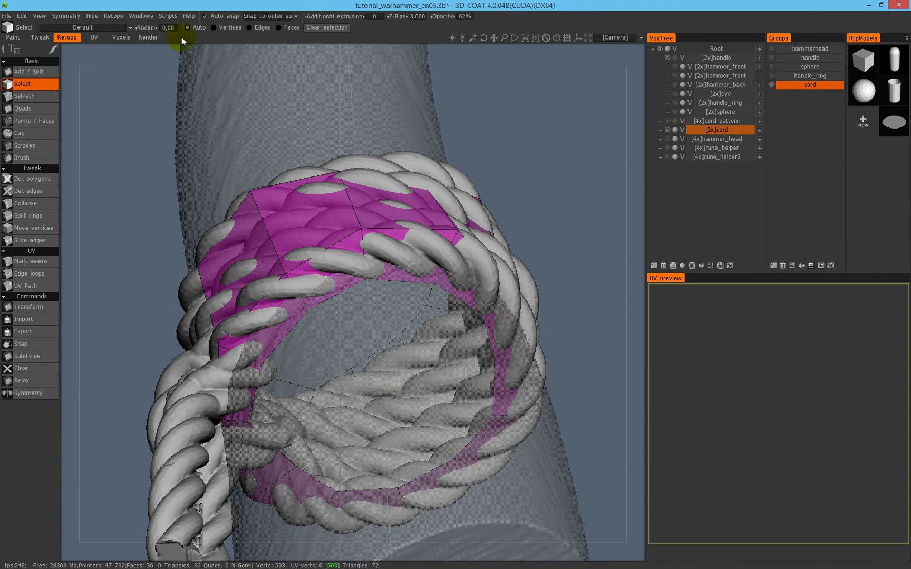
# Select the outer edge loop at the band's lower border, move it about 4 mm downward with Transform and snap it to the cord.
pyautogui.click(248, 27)
pyautogui.click(406, 229)
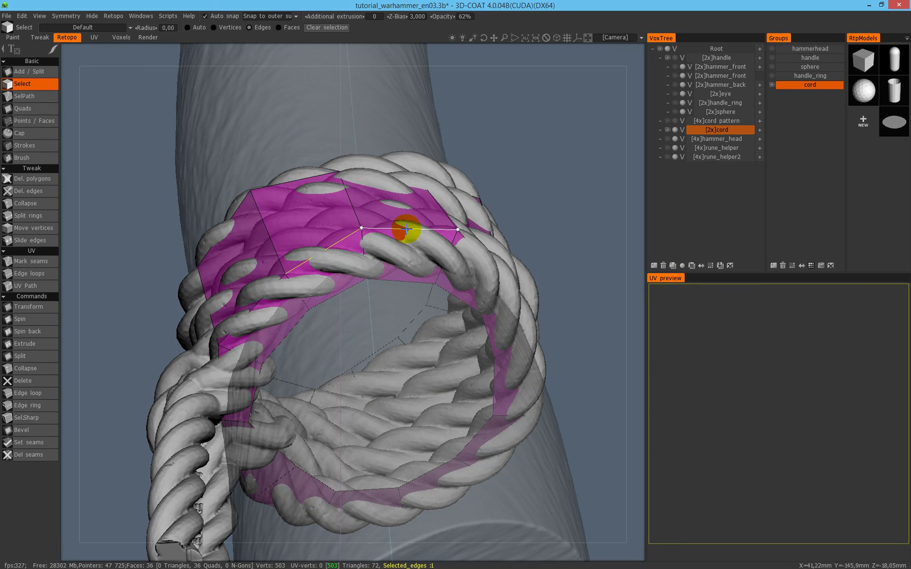
pyautogui.press('KP_4')
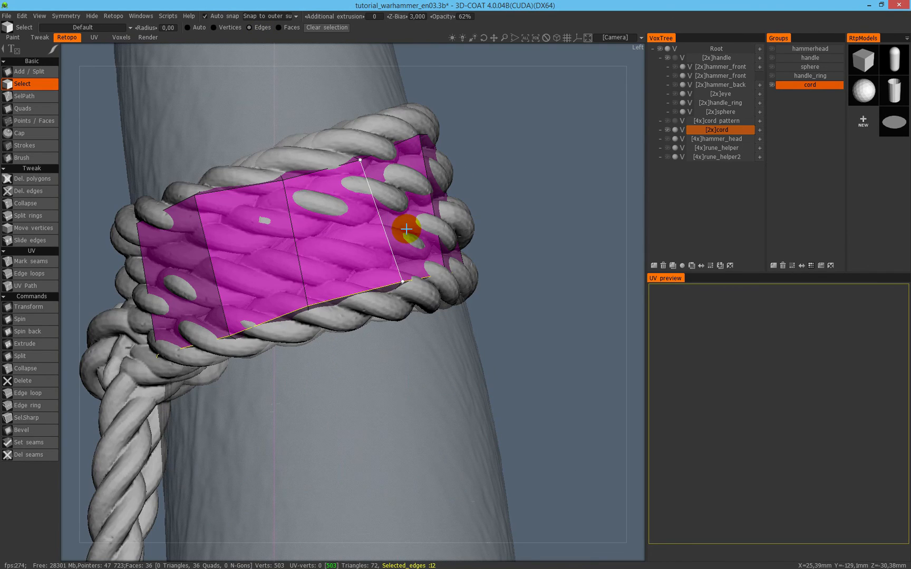
pyautogui.click(45, 309)
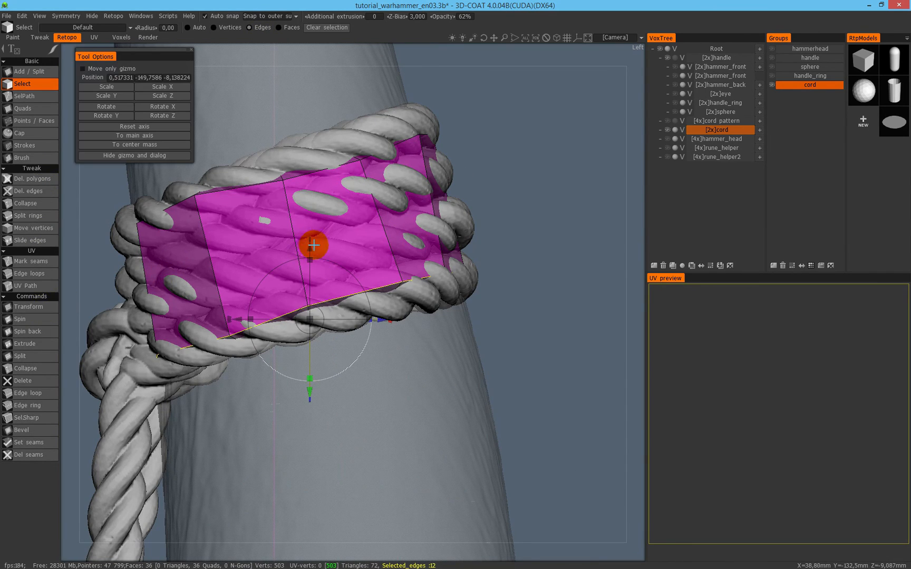
pyautogui.moveTo(310, 253); pyautogui.dragTo(326, 327)
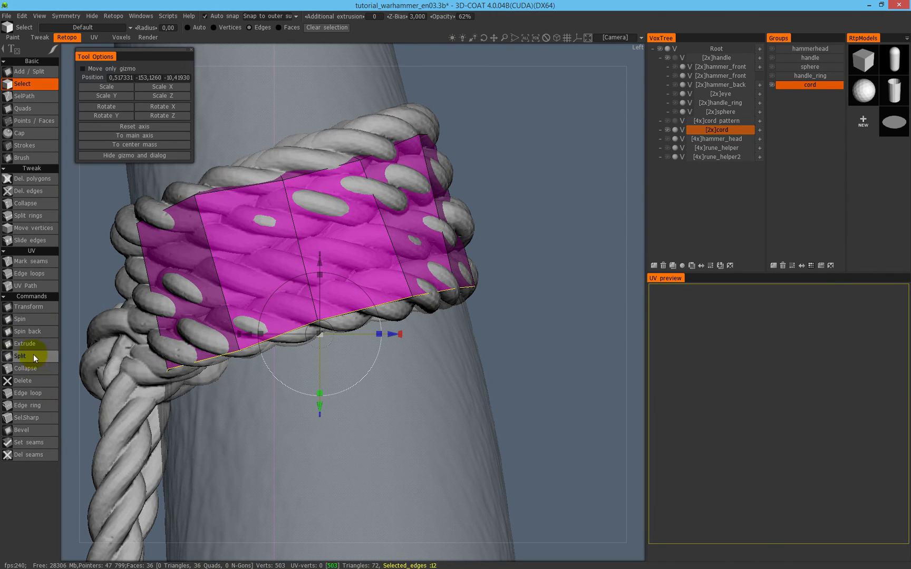
pyautogui.click(40, 160)
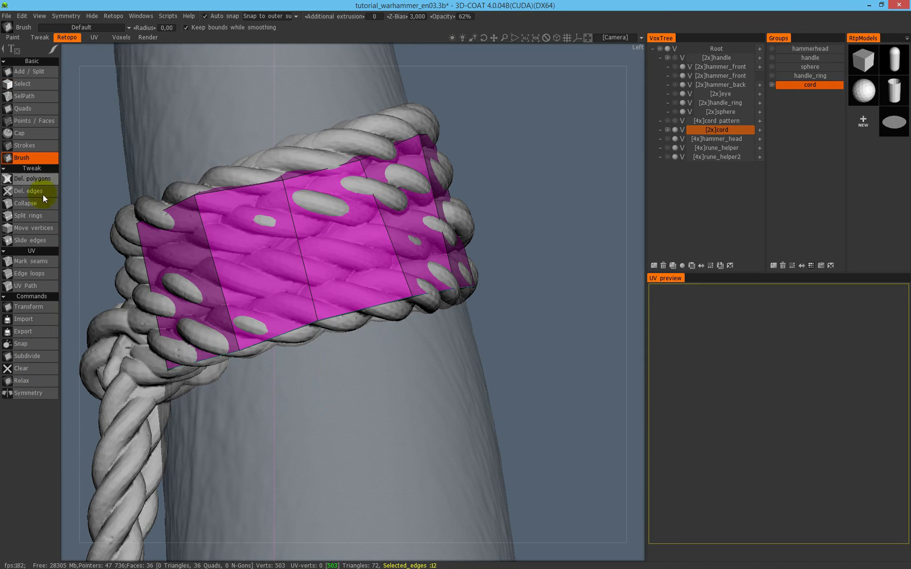
pyautogui.click(38, 348)
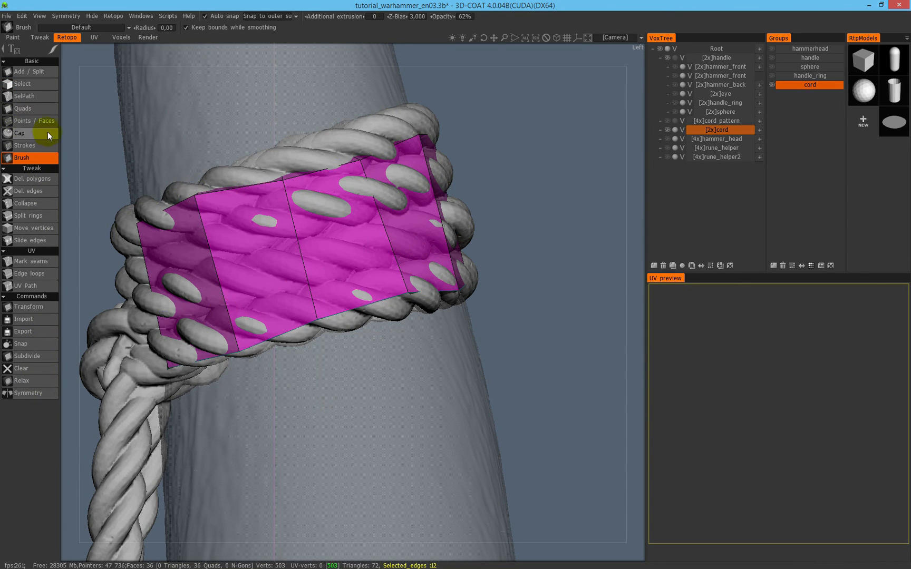
# Insert four edge loops around the band with Split Rings, including one near the upper and one near the lower border of its outer face.
pyautogui.moveTo(307, 203); pyautogui.dragTo(364, 285, button='middle')
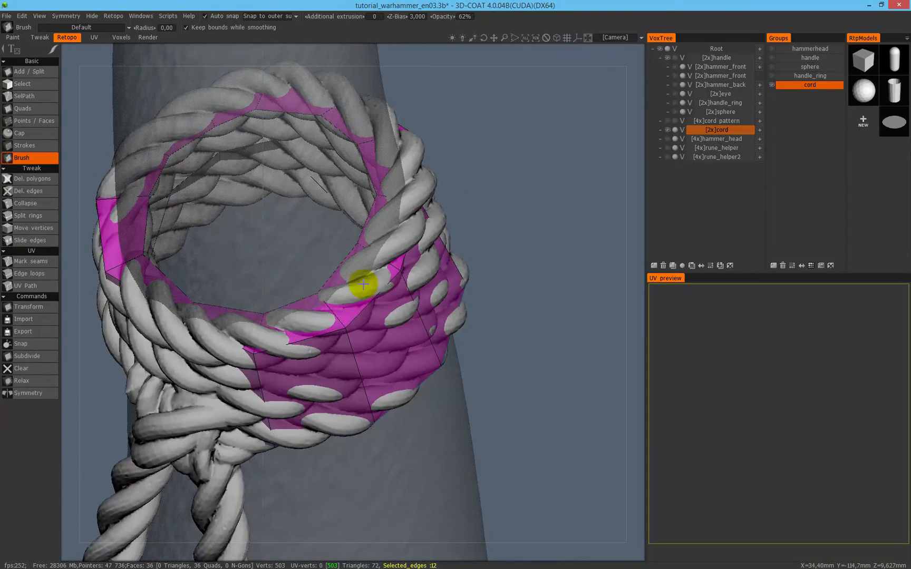
pyautogui.click(43, 216)
pyautogui.click(336, 301)
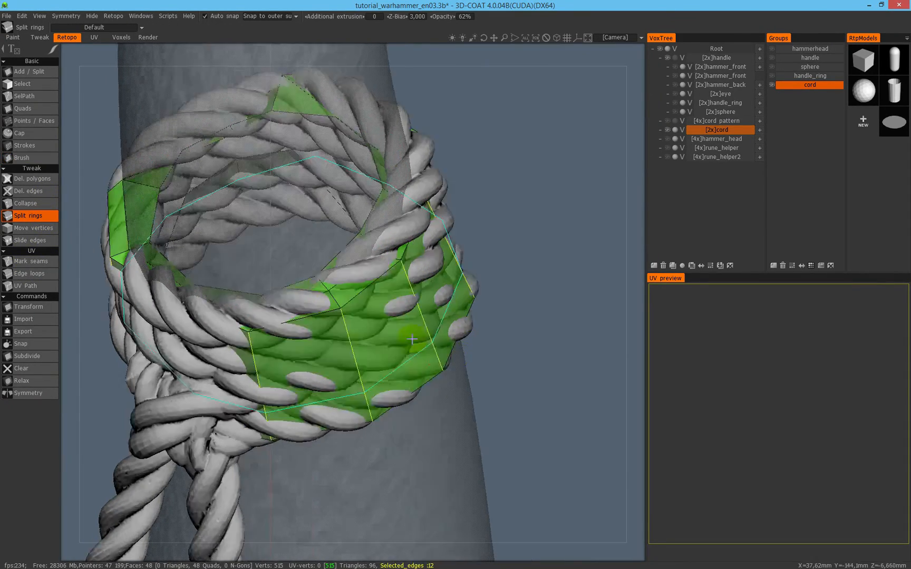
pyautogui.moveTo(412, 340); pyautogui.dragTo(376, 173, button='middle')
pyautogui.click(363, 386)
pyautogui.moveTo(440, 289); pyautogui.dragTo(358, 338, button='middle')
pyautogui.click(358, 343)
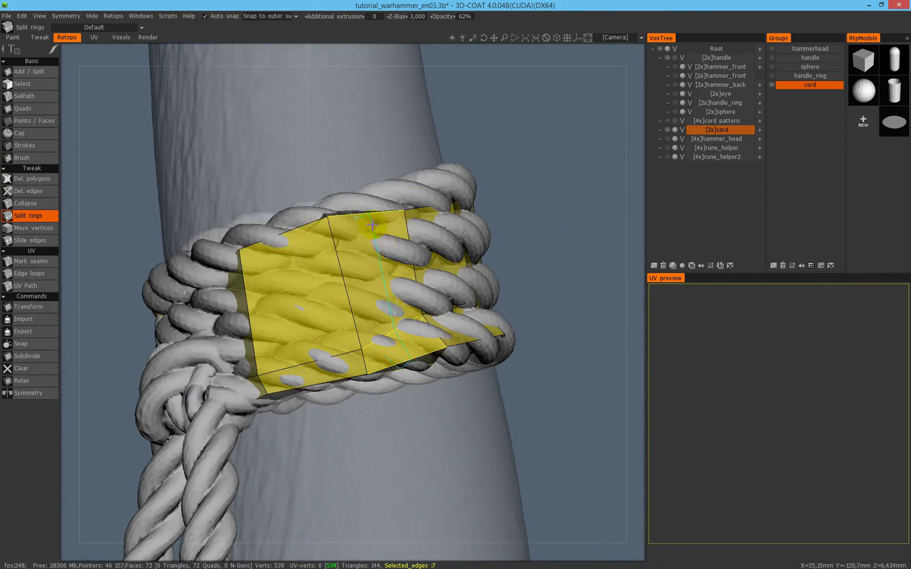
pyautogui.moveTo(371, 225); pyautogui.dragTo(374, 232, button='middle')
pyautogui.click(377, 234)
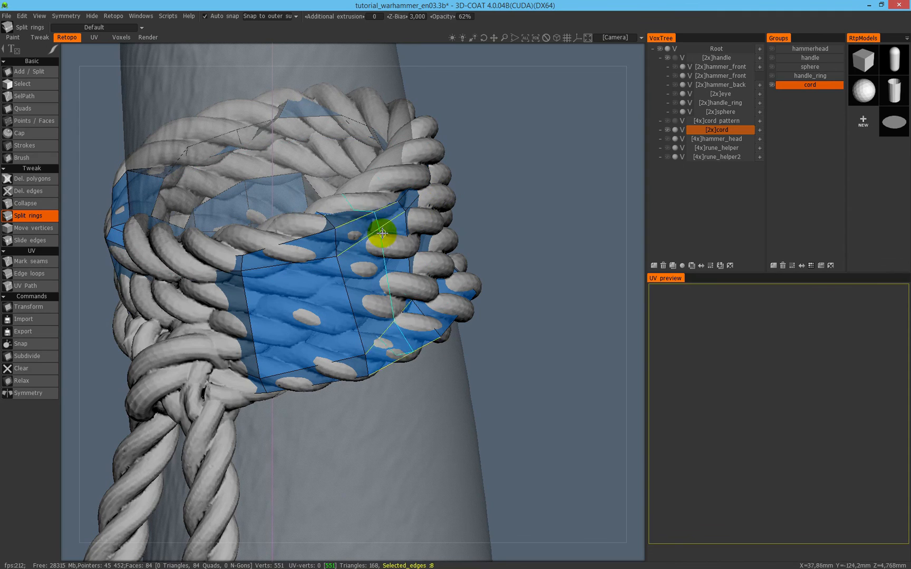
# Select the edge loop just below the band's outer upper border, convert it to vertices and relax them.
pyautogui.click(40, 380)
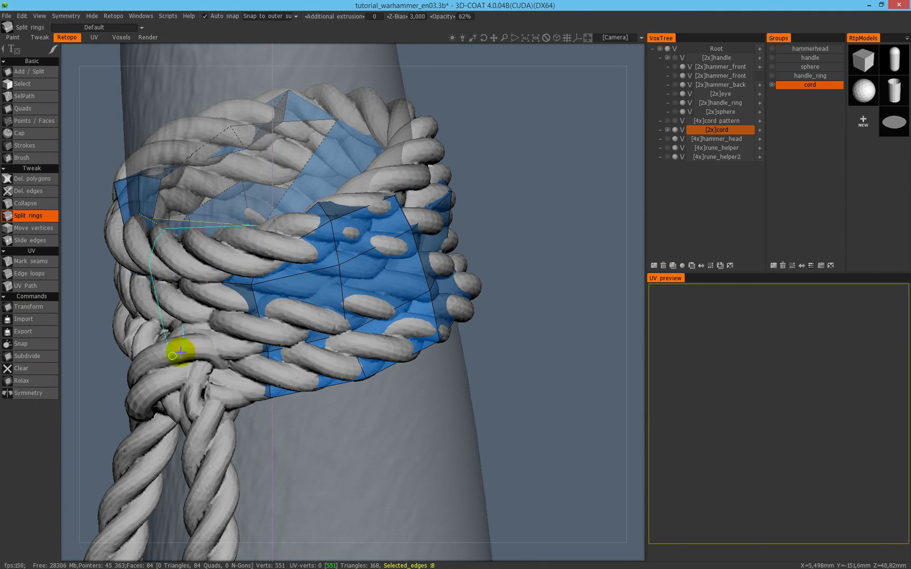
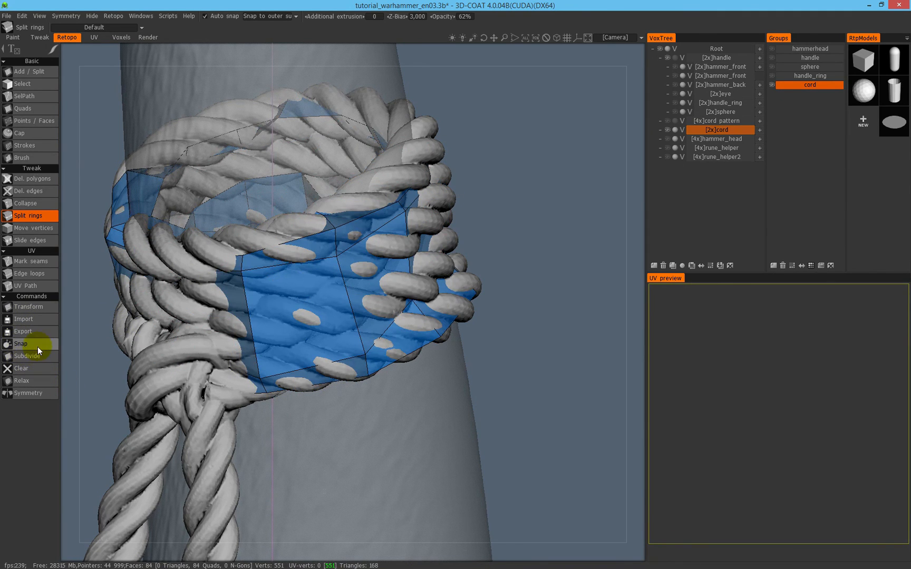
pyautogui.click(44, 85)
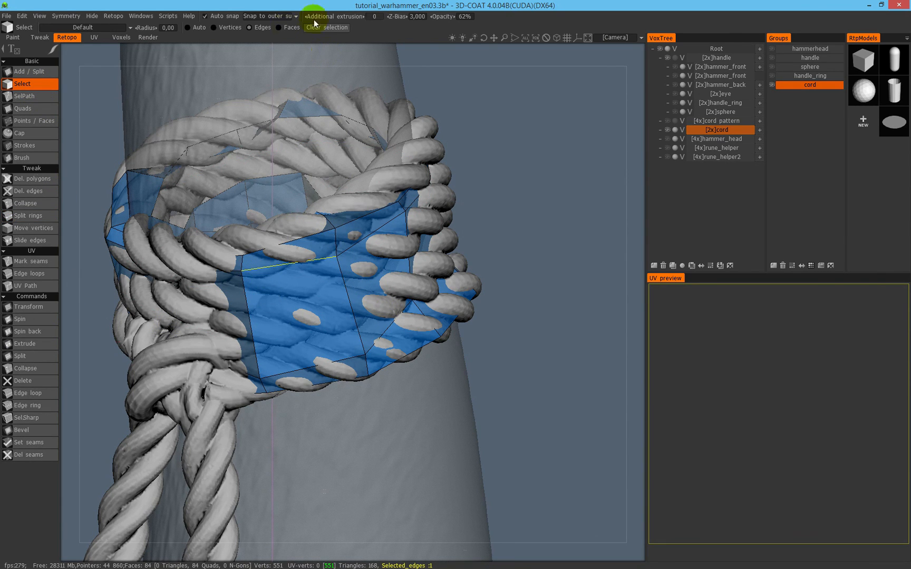
pyautogui.click(232, 28)
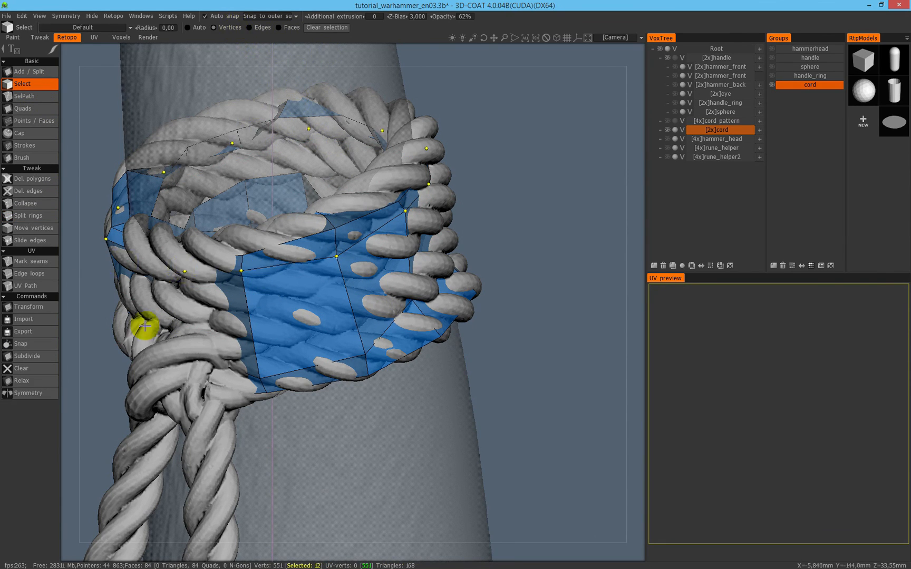
pyautogui.click(39, 380)
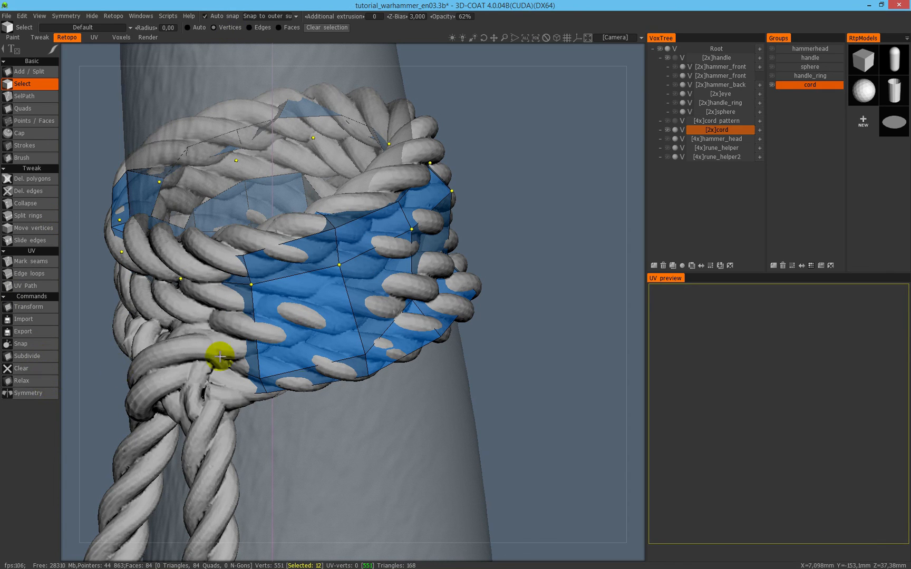
# Clear the selection, select the edge loop just above the outer lower border as vertices and relax them.
pyautogui.click(327, 28)
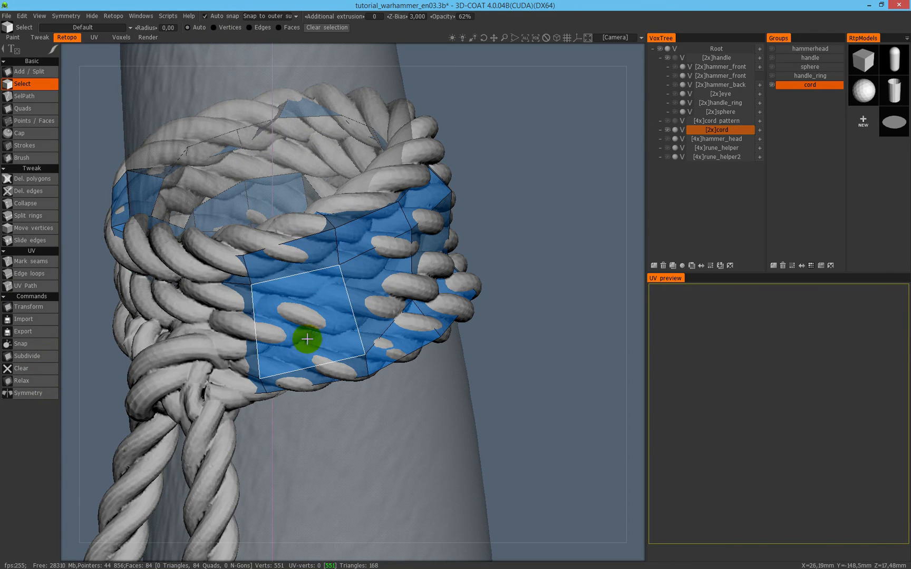
pyautogui.click(394, 291)
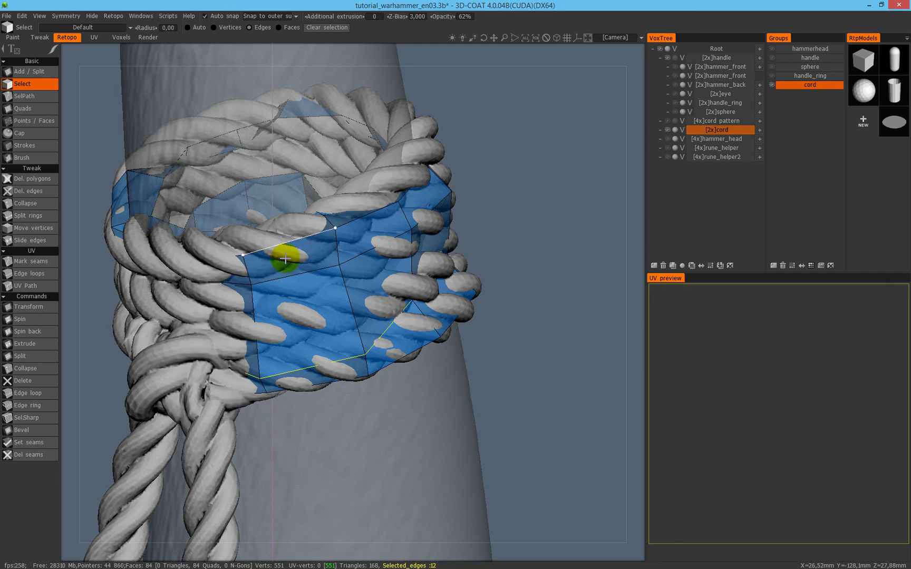
pyautogui.click(226, 28)
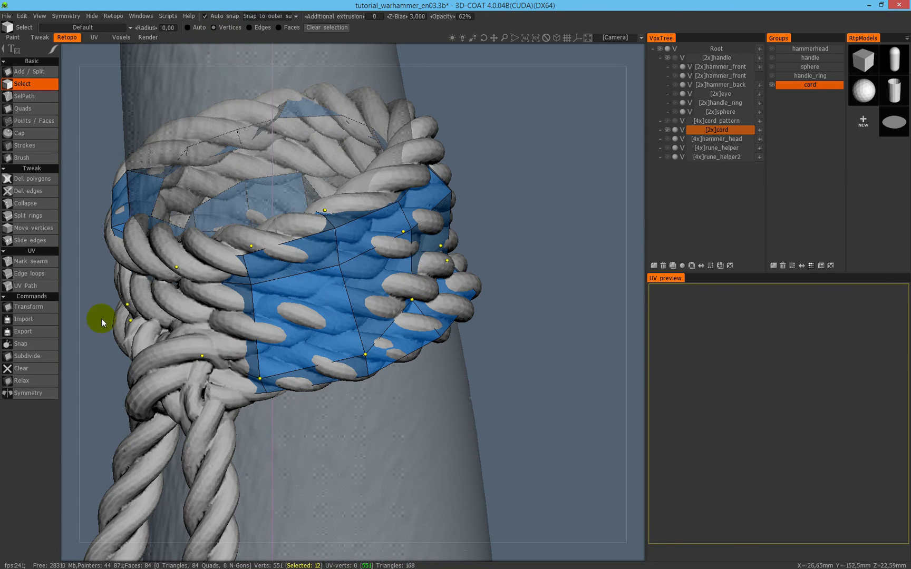
pyautogui.click(40, 382)
# Move the relaxed lower loop's vertices about 5 mm downward with Transform, toward the lower border, and snap them to the cord.
pyautogui.keyDown('alt'); pyautogui.moveTo(410, 311); pyautogui.dragTo(382, 285); pyautogui.keyUp('alt')
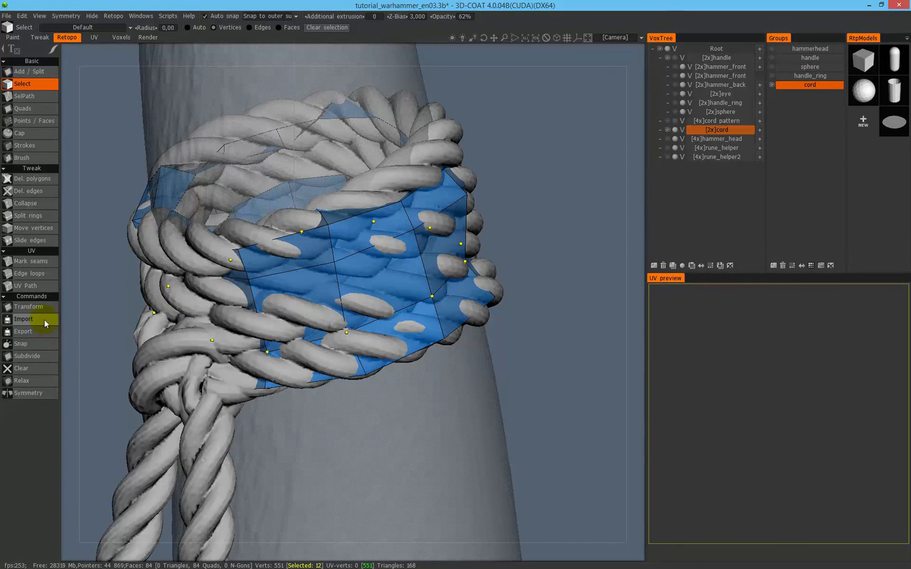
pyautogui.click(30, 307)
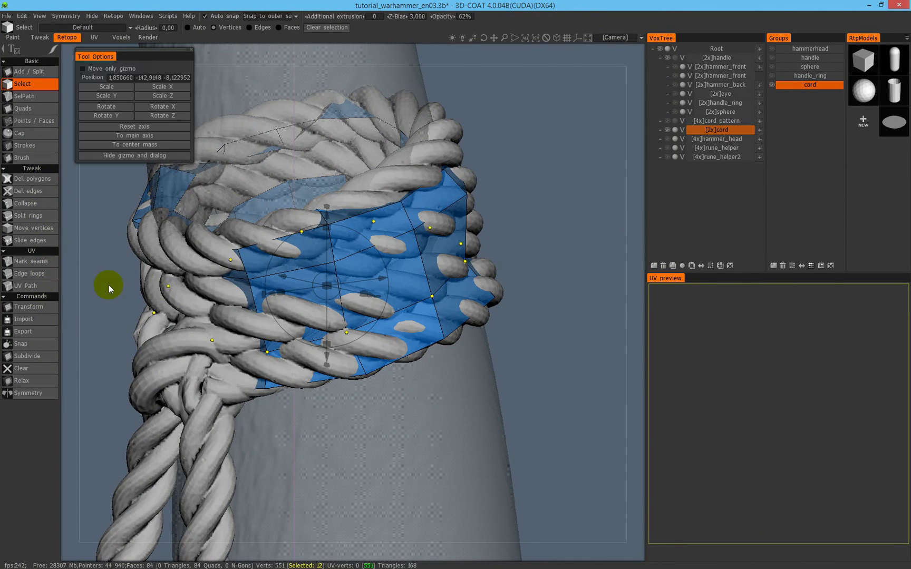
pyautogui.keyDown('alt'); pyautogui.moveTo(357, 219); pyautogui.dragTo(408, 162); pyautogui.keyUp('alt')
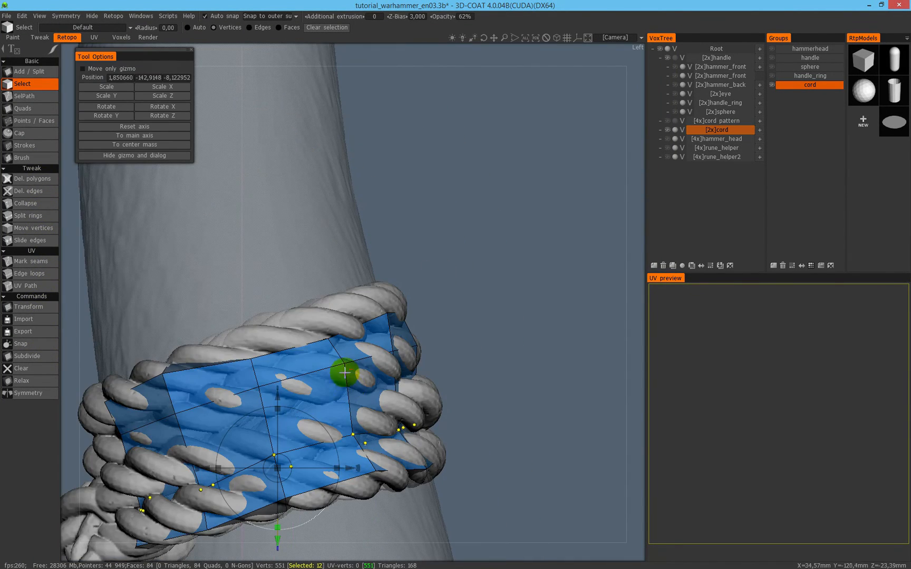
pyautogui.moveTo(350, 386); pyautogui.dragTo(412, 228, button='middle')
pyautogui.moveTo(367, 250); pyautogui.dragTo(375, 338)
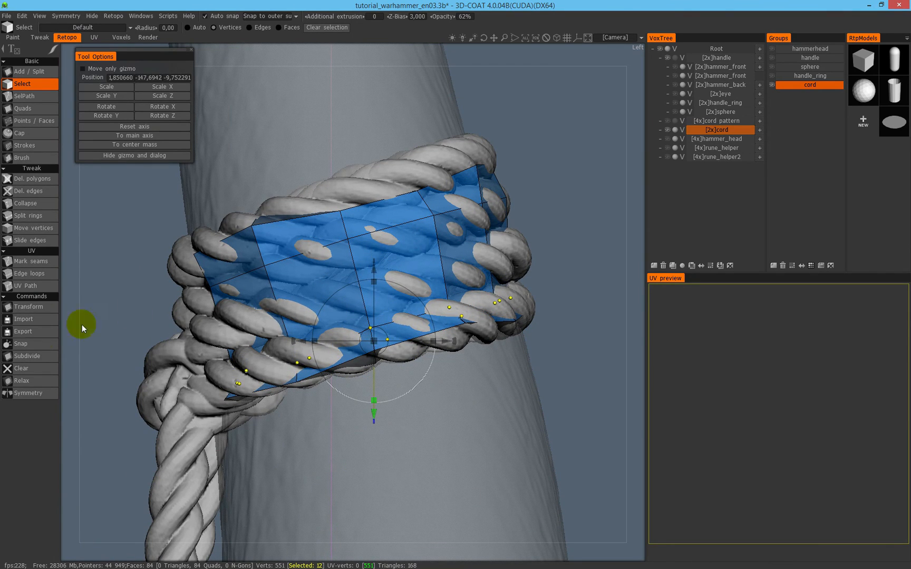
pyautogui.click(35, 345)
# Adjust the vertices of the loop above the lower border once more with Transform and snap them to the cord's surface.
pyautogui.keyDown('alt'); pyautogui.moveTo(380, 285); pyautogui.dragTo(115, 280); pyautogui.keyUp('alt')
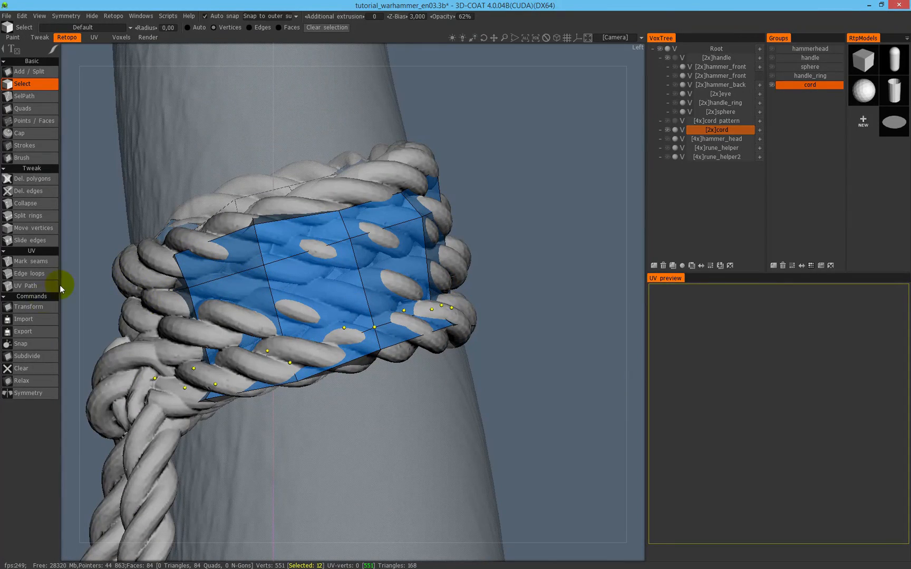
pyautogui.click(31, 307)
pyautogui.moveTo(320, 346); pyautogui.dragTo(328, 345)
pyautogui.click(33, 344)
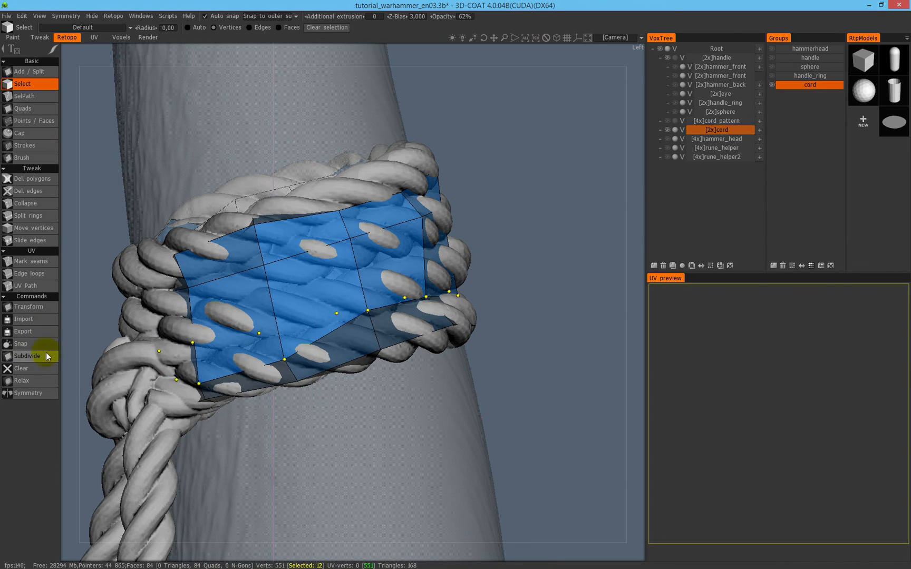
# Reposition individual vertices of the lower loop with the Brush tool so the loop runs evenly above the lower border around the cord.
pyautogui.click(21, 158)
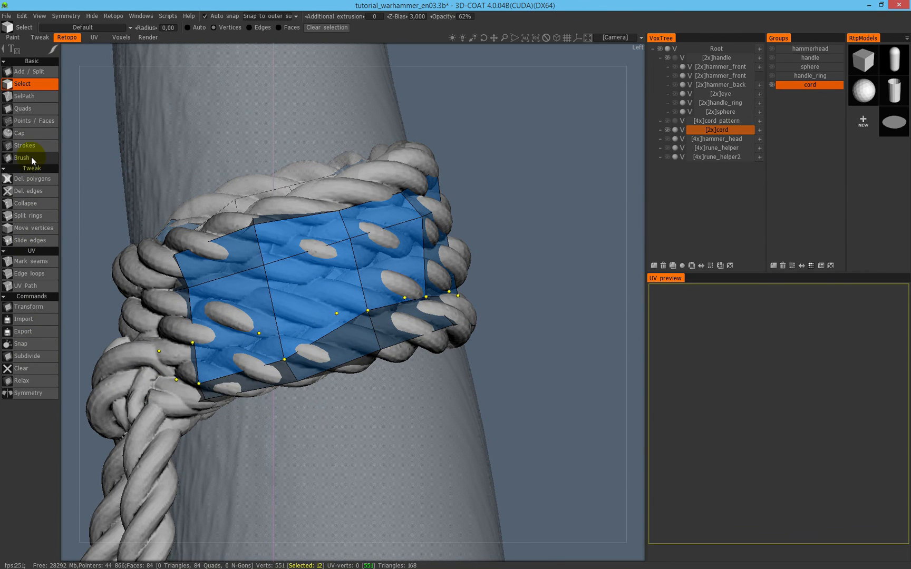
pyautogui.moveTo(366, 300); pyautogui.dragTo(379, 308)
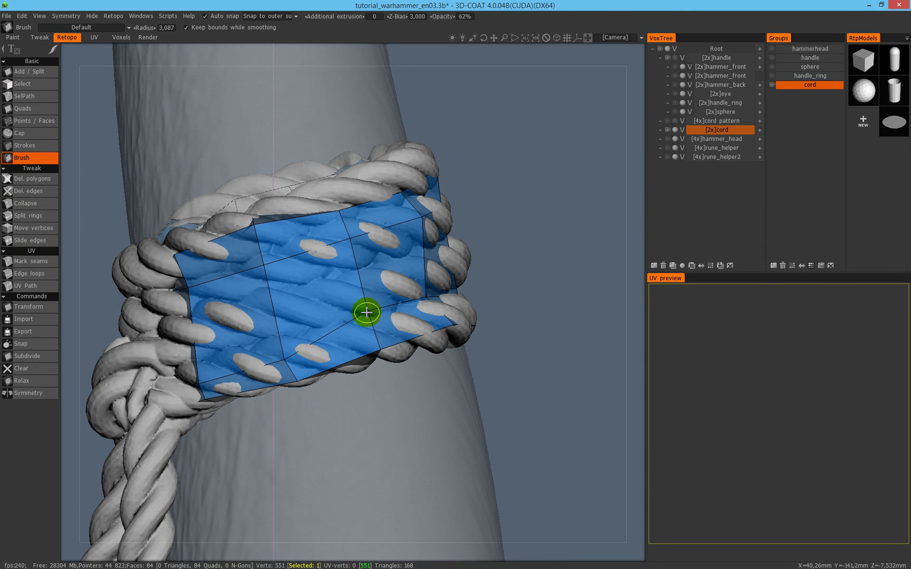
pyautogui.moveTo(372, 329)
pyautogui.mouseDown(button='middle')
pyautogui.moveTo(406, 291)
pyautogui.moveTo(341, 258)
pyautogui.moveTo(352, 299)
pyautogui.moveTo(382, 315)
pyautogui.mouseUp(button='middle')
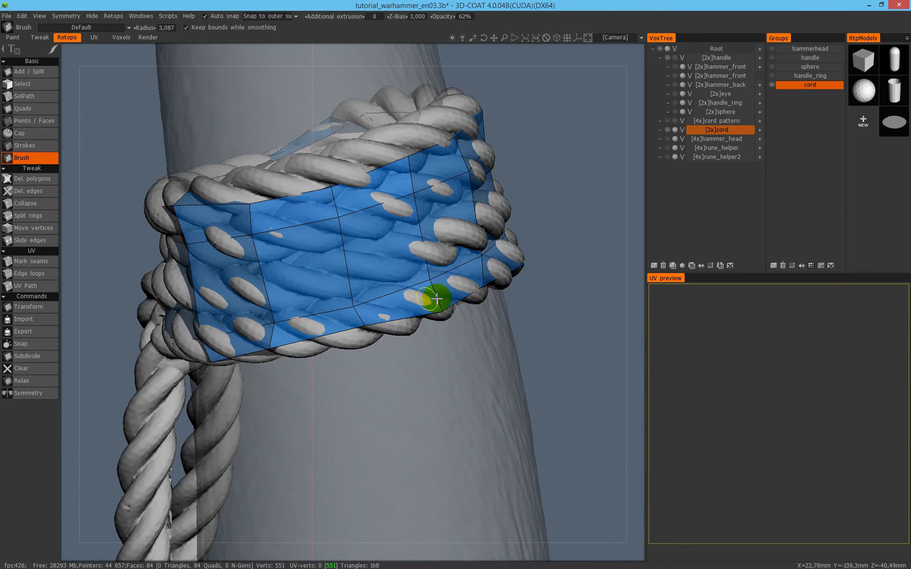
pyautogui.moveTo(489, 279)
pyautogui.mouseDown(button='middle')
pyautogui.moveTo(380, 223)
pyautogui.moveTo(396, 266)
pyautogui.mouseUp(button='middle')
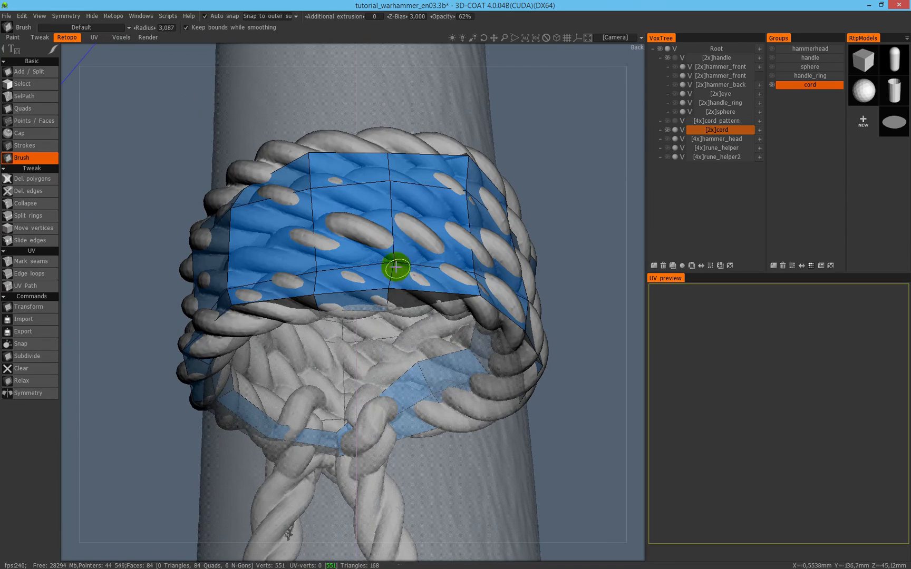
pyautogui.moveTo(506, 284)
pyautogui.mouseDown(button='middle')
pyautogui.moveTo(445, 278)
pyautogui.moveTo(378, 185)
pyautogui.moveTo(453, 193)
pyautogui.moveTo(582, 272)
pyautogui.moveTo(535, 216)
pyautogui.moveTo(513, 232)
pyautogui.mouseUp(button='middle')
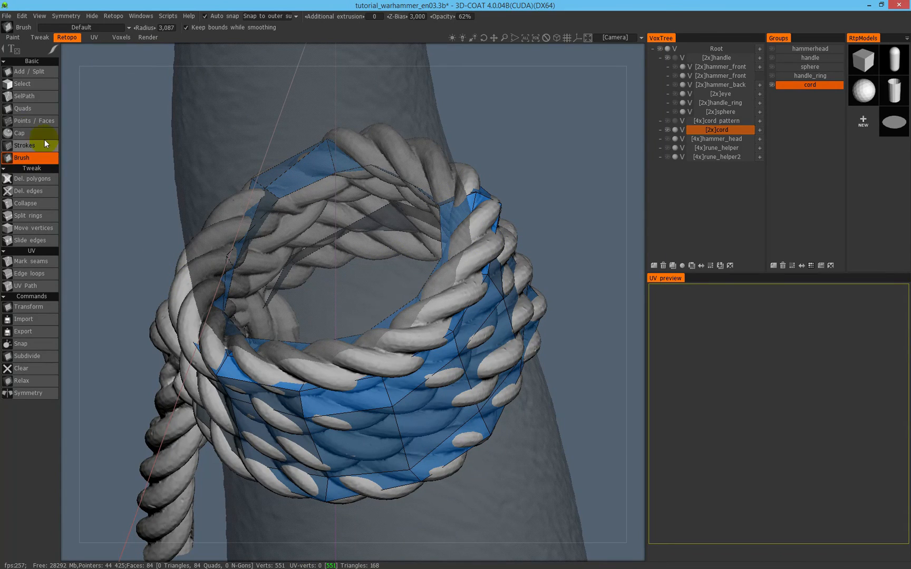
# Select the edge loop in the middle of the upper fold, raise it above the cord with Transform and snap it to the surface.
pyautogui.click(42, 87)
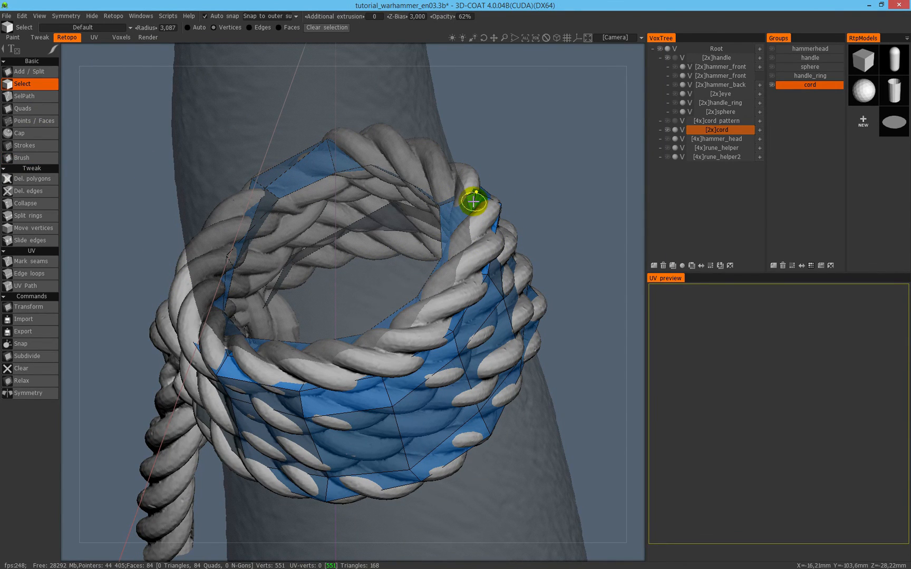
pyautogui.click(268, 27)
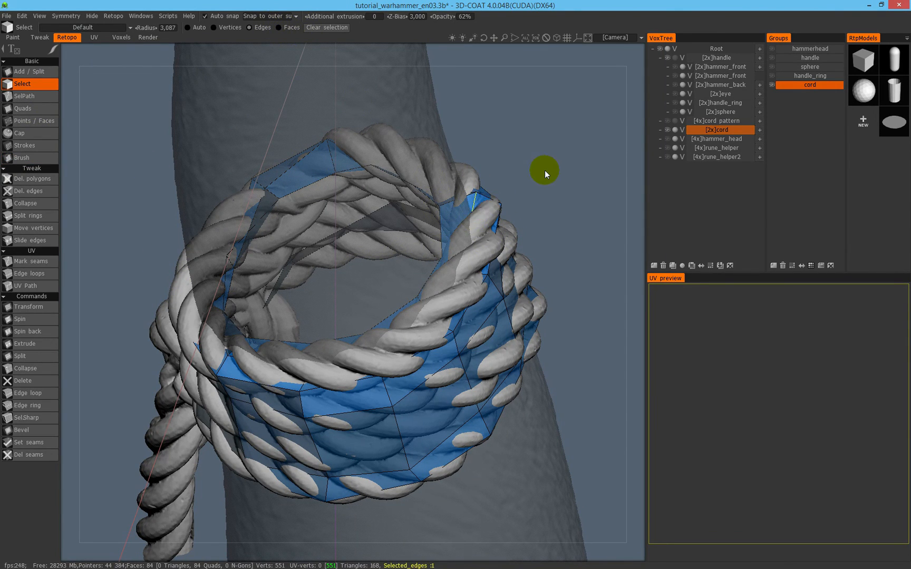
pyautogui.click(29, 307)
pyautogui.moveTo(342, 261); pyautogui.dragTo(390, 257, button='middle')
pyautogui.moveTo(390, 255); pyautogui.dragTo(382, 176)
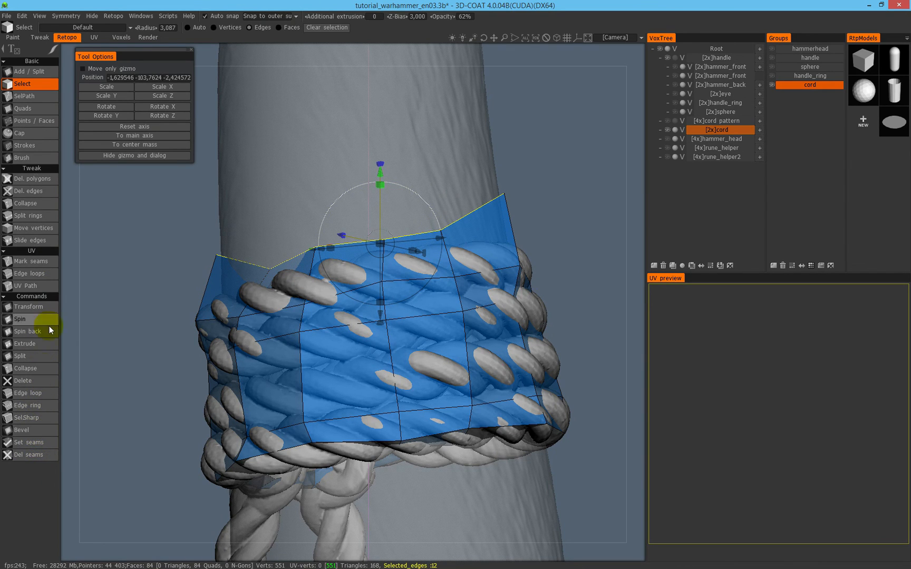
pyautogui.click(45, 157)
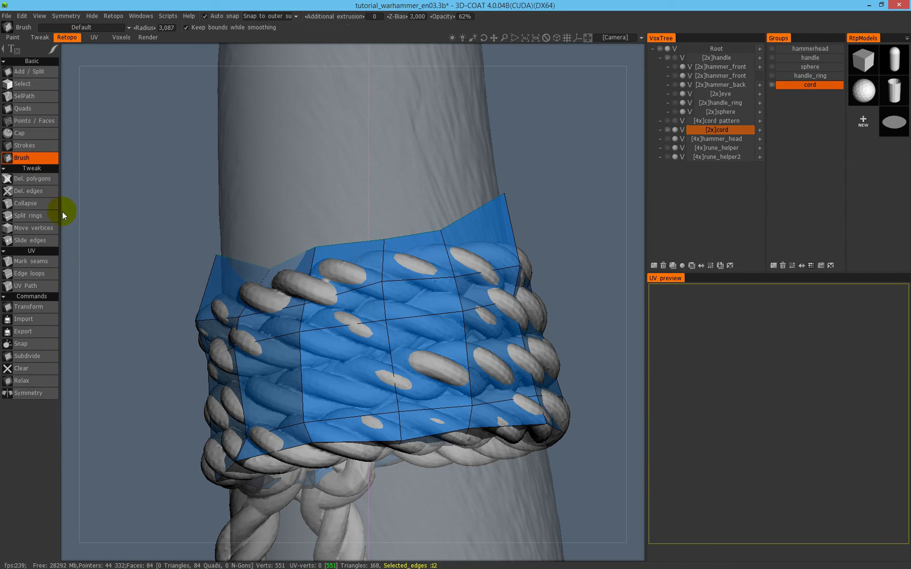
pyautogui.click(41, 344)
# Select the two vertices buried in the cord above the knot, move them outward about 9 mm with Transform and snap them to the cord.
pyautogui.keyDown('alt'); pyautogui.moveTo(340, 267); pyautogui.dragTo(466, 258); pyautogui.keyUp('alt')
pyautogui.keyDown('alt'); pyautogui.moveTo(478, 332); pyautogui.dragTo(323, 292); pyautogui.keyUp('alt')
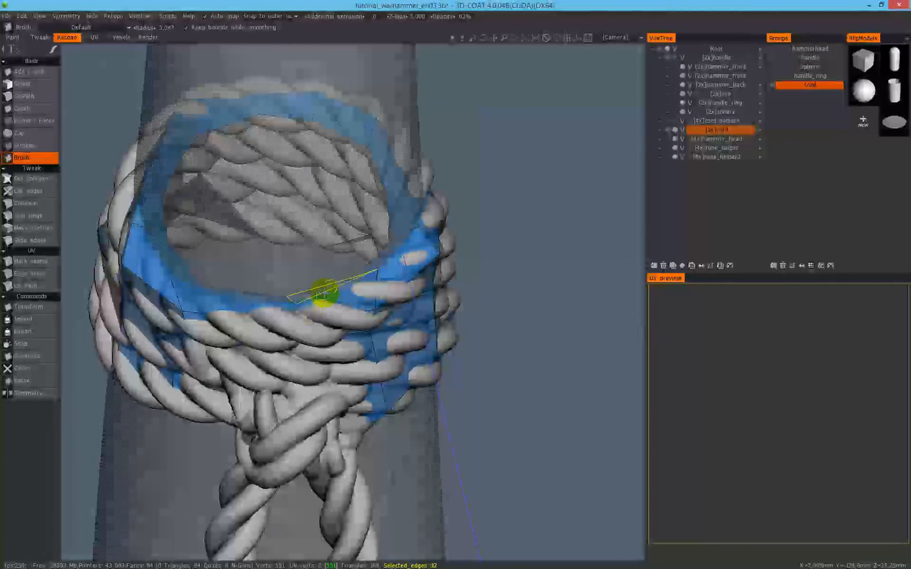
pyautogui.keyDown('alt'); pyautogui.moveTo(344, 352); pyautogui.dragTo(253, 238); pyautogui.keyUp('alt')
pyautogui.click(23, 83)
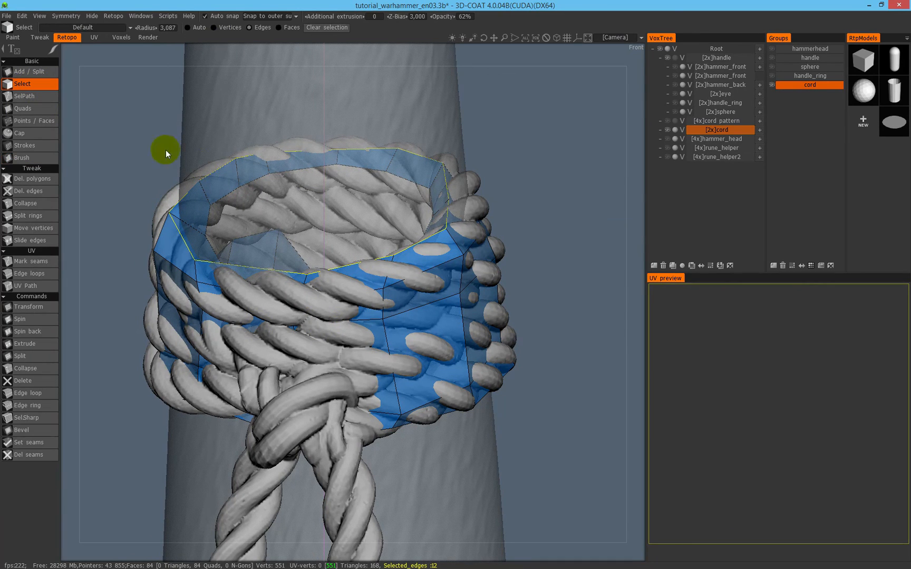
pyautogui.click(231, 29)
pyautogui.press('Escape')
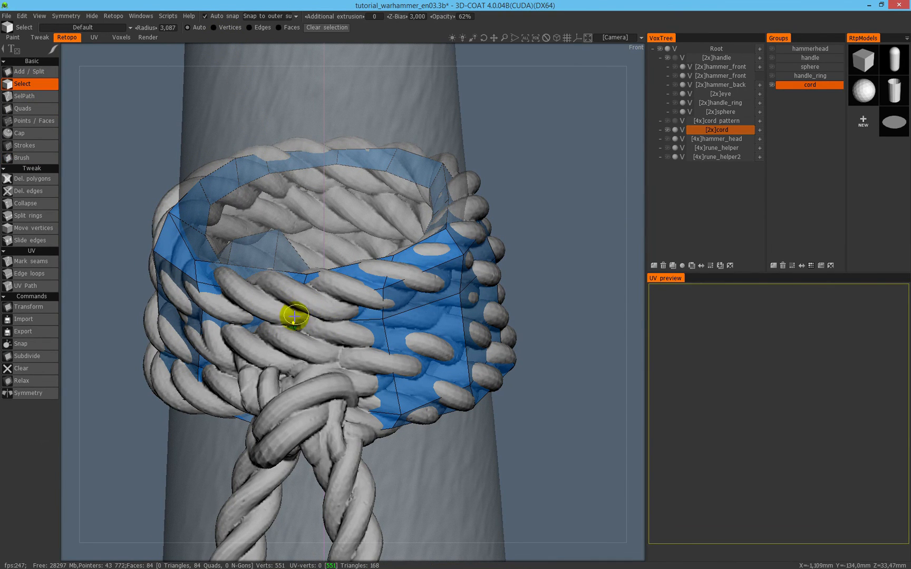
pyautogui.click(668, 129)
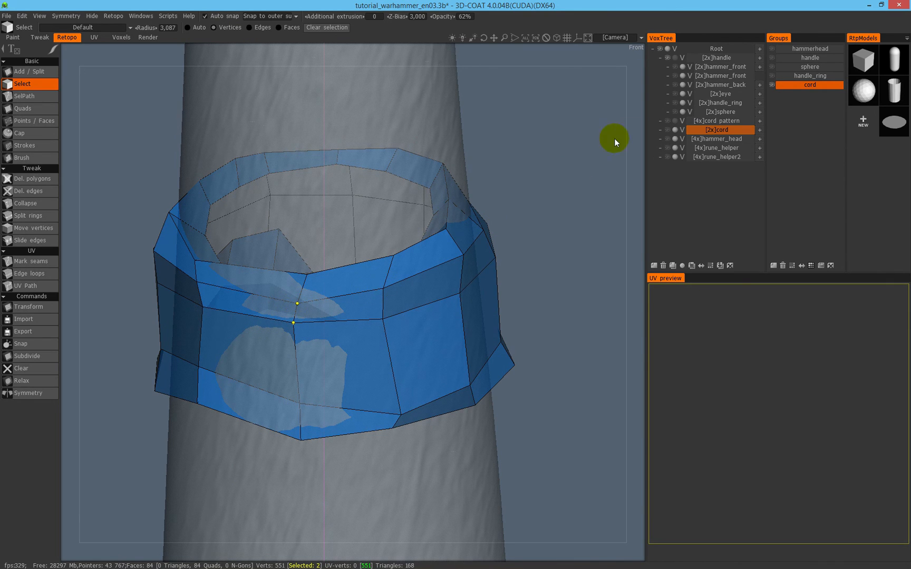
pyautogui.click(668, 130)
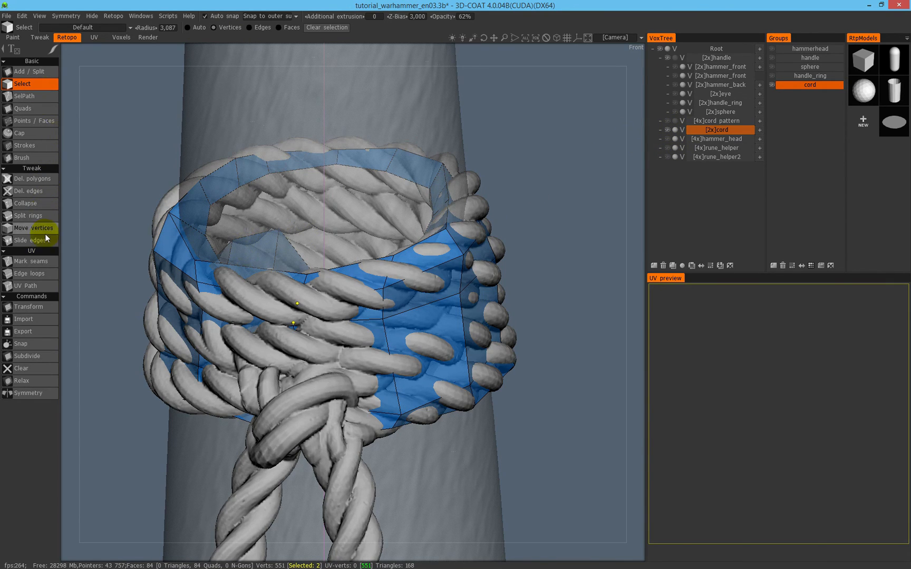
pyautogui.click(36, 307)
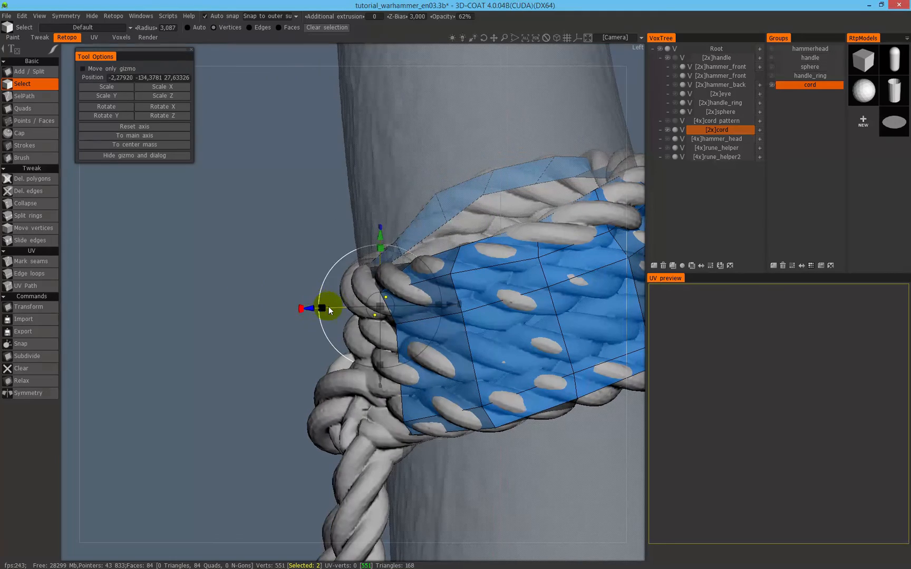
pyautogui.moveTo(310, 313); pyautogui.dragTo(271, 309)
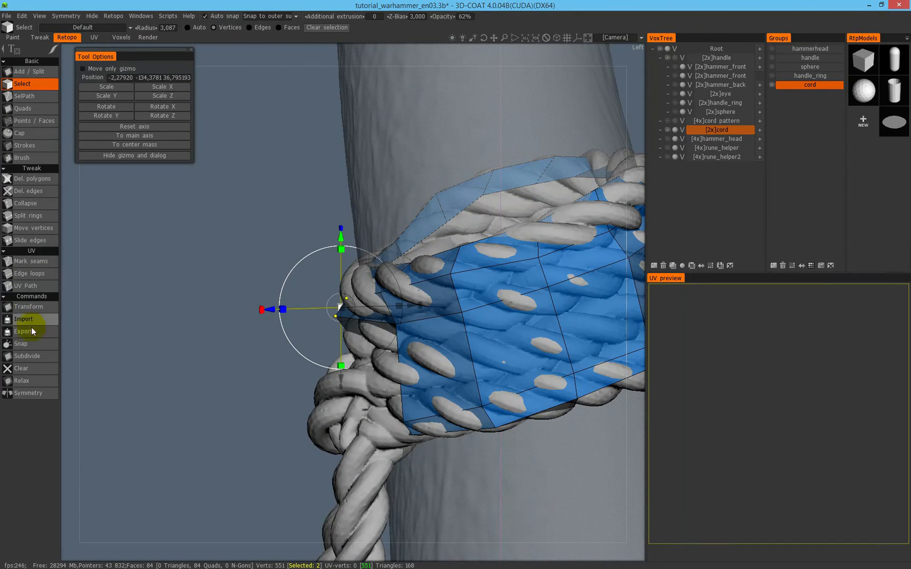
pyautogui.click(40, 344)
pyautogui.moveTo(327, 287); pyautogui.dragTo(477, 236)
# Adjust and smooth the vertices along the cord's upper fold with the Brush tool so the faces follow its rounded border.
pyautogui.click(44, 157)
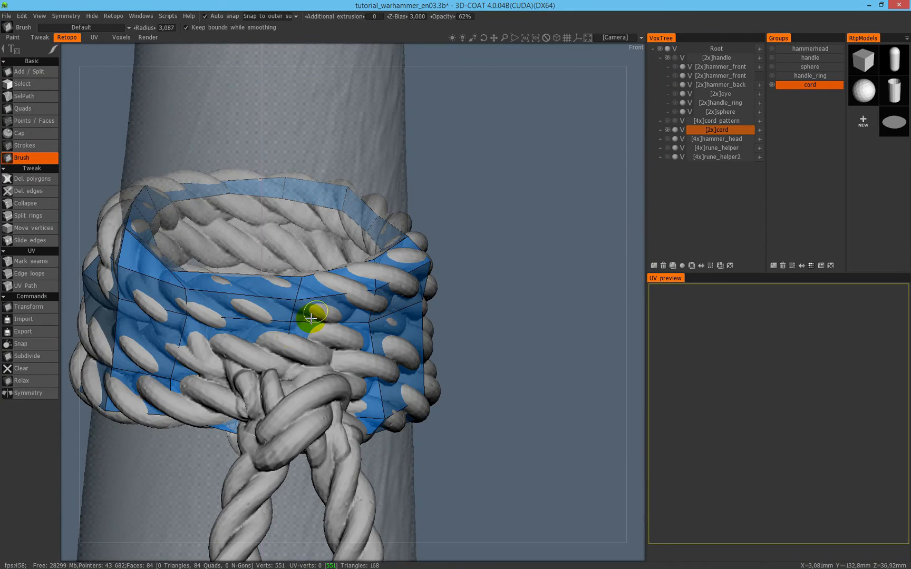
pyautogui.keyDown('alt'); pyautogui.moveTo(303, 308); pyautogui.dragTo(378, 178, button='middle'); pyautogui.keyUp('alt')
pyautogui.keyDown('alt'); pyautogui.moveTo(378, 179); pyautogui.dragTo(371, 207); pyautogui.keyUp('alt')
pyautogui.keyDown('alt'); pyautogui.moveTo(441, 193); pyautogui.dragTo(439, 300); pyautogui.keyUp('alt')
pyautogui.keyDown('alt'); pyautogui.moveTo(411, 176); pyautogui.dragTo(421, 246, button='middle'); pyautogui.keyUp('alt')
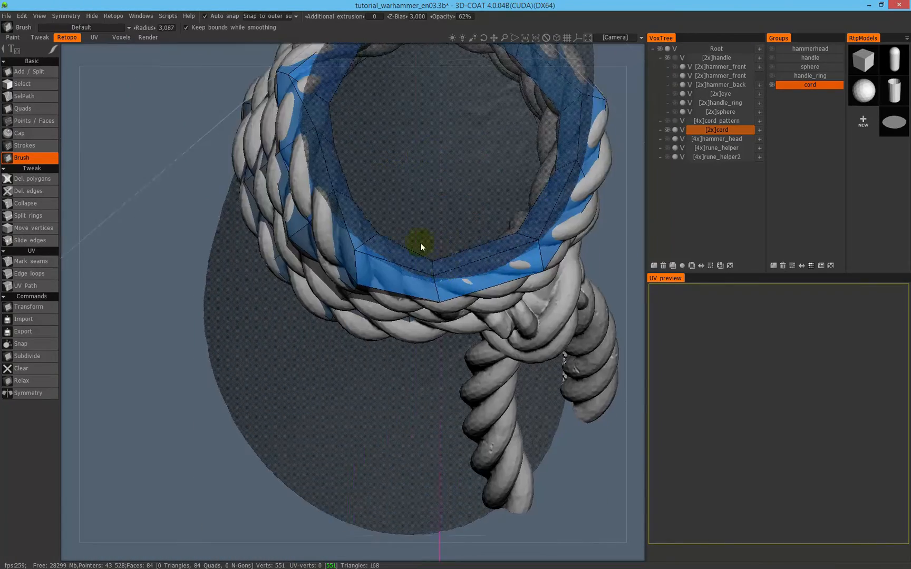
pyautogui.keyDown('alt'); pyautogui.moveTo(420, 246); pyautogui.dragTo(402, 329); pyautogui.keyUp('alt')
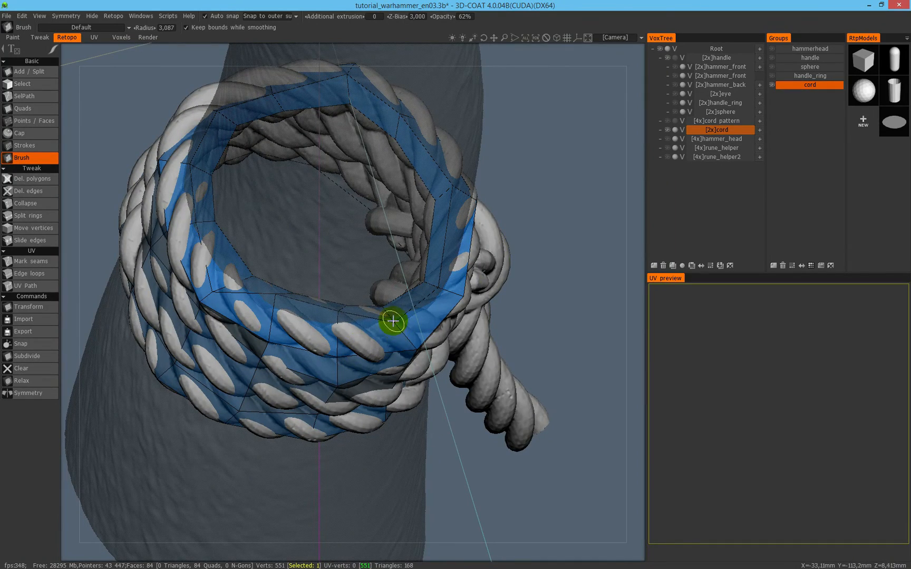
pyautogui.keyDown('alt'); pyautogui.moveTo(285, 305); pyautogui.dragTo(429, 273); pyautogui.keyUp('alt')
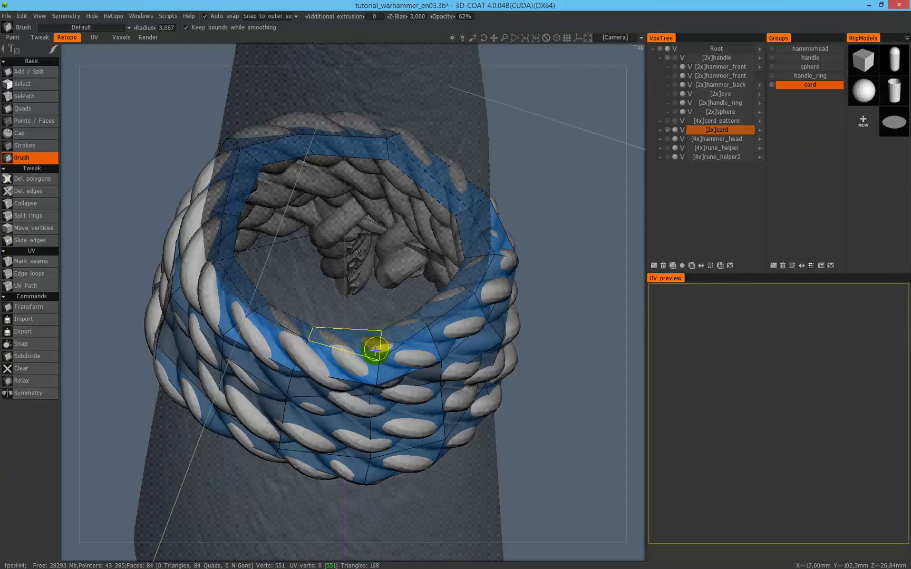
pyautogui.keyDown('shift'); pyautogui.moveTo(286, 333); pyautogui.dragTo(301, 354); pyautogui.keyUp('shift')
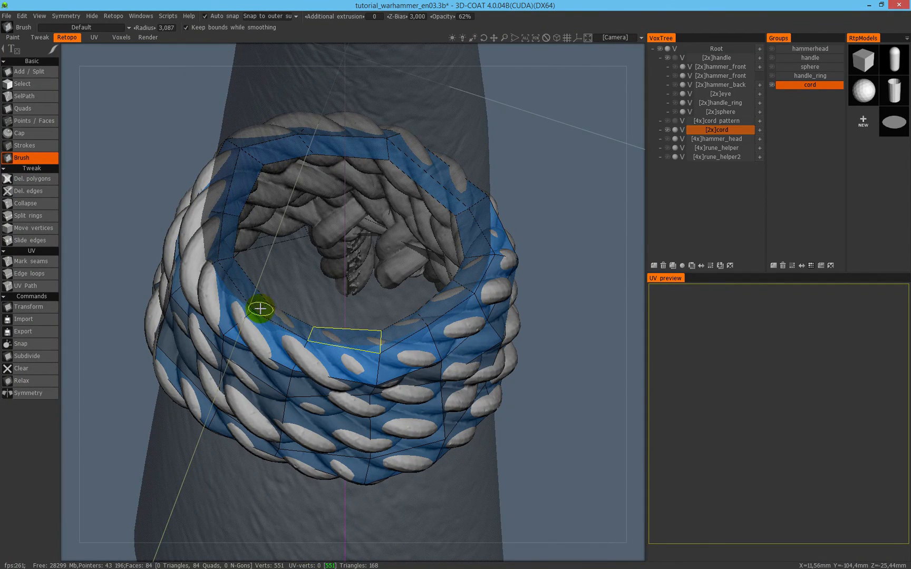
pyautogui.moveTo(281, 295)
pyautogui.keyDown('alt'); pyautogui.mouseDown()
pyautogui.moveTo(444, 256)
pyautogui.moveTo(358, 301)
pyautogui.mouseUp(); pyautogui.keyUp('alt')
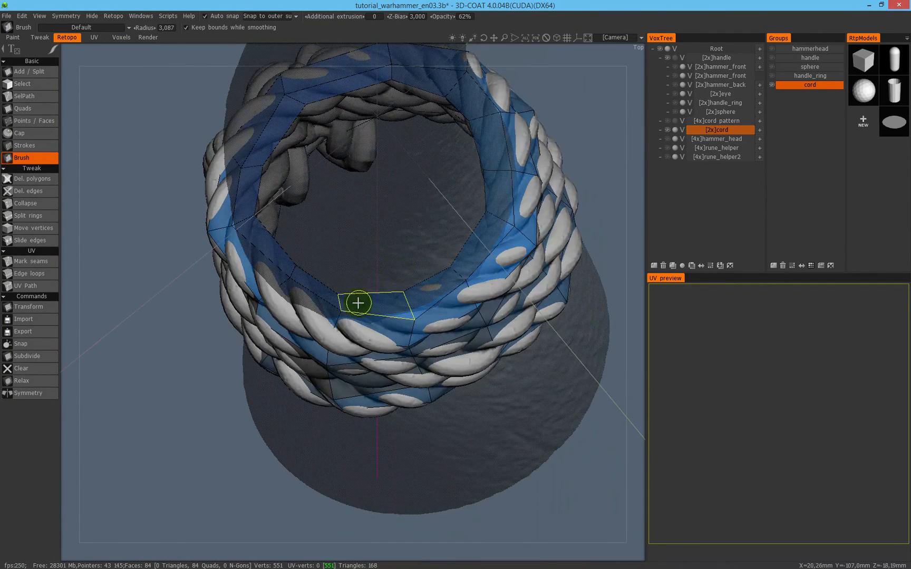
pyautogui.moveTo(270, 291)
pyautogui.keyDown('alt'); pyautogui.mouseDown()
pyautogui.moveTo(311, 271)
pyautogui.moveTo(488, 230)
pyautogui.moveTo(339, 320)
pyautogui.moveTo(363, 227)
pyautogui.moveTo(376, 232)
pyautogui.moveTo(370, 170)
pyautogui.mouseUp(); pyautogui.keyUp('alt')
pyautogui.keyDown('alt'); pyautogui.moveTo(399, 234); pyautogui.dragTo(399, 206); pyautogui.keyUp('alt')
pyautogui.keyDown('alt'); pyautogui.moveTo(295, 351); pyautogui.dragTo(336, 293); pyautogui.keyUp('alt')
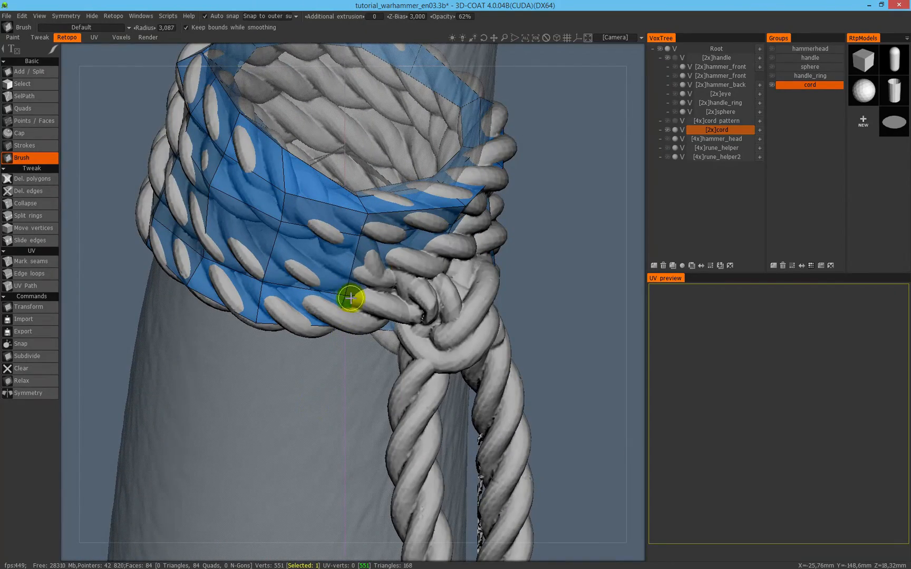
# Reposition the vertices of the lower border's inner fold beside the knot with the Brush tool, using a radius of 8.435.
pyautogui.keyDown('alt'); pyautogui.moveTo(397, 303); pyautogui.dragTo(403, 306, button='middle'); pyautogui.keyUp('alt')
pyautogui.moveTo(391, 311)
pyautogui.keyDown('alt'); pyautogui.mouseDown()
pyautogui.moveTo(444, 185)
pyautogui.moveTo(499, 166)
pyautogui.moveTo(594, 218)
pyautogui.moveTo(440, 248)
pyautogui.moveTo(421, 270)
pyautogui.mouseUp(); pyautogui.keyUp('alt')
pyautogui.moveTo(410, 225); pyautogui.dragTo(415, 240)
pyautogui.moveTo(515, 251)
pyautogui.keyDown('alt'); pyautogui.mouseDown()
pyautogui.moveTo(604, 209)
pyautogui.moveTo(398, 346)
pyautogui.mouseUp(); pyautogui.keyUp('alt')
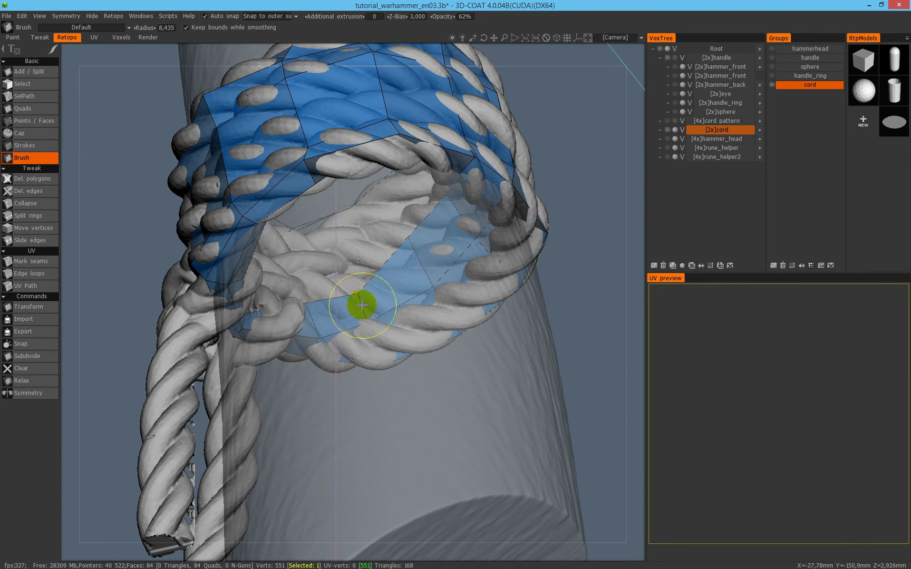
pyautogui.moveTo(400, 301)
pyautogui.mouseDown()
pyautogui.moveTo(380, 330)
pyautogui.moveTo(488, 284)
pyautogui.moveTo(386, 254)
pyautogui.moveTo(423, 263)
pyautogui.moveTo(417, 240)
pyautogui.moveTo(394, 259)
pyautogui.moveTo(432, 259)
pyautogui.moveTo(414, 270)
pyautogui.moveTo(458, 255)
pyautogui.mouseUp()
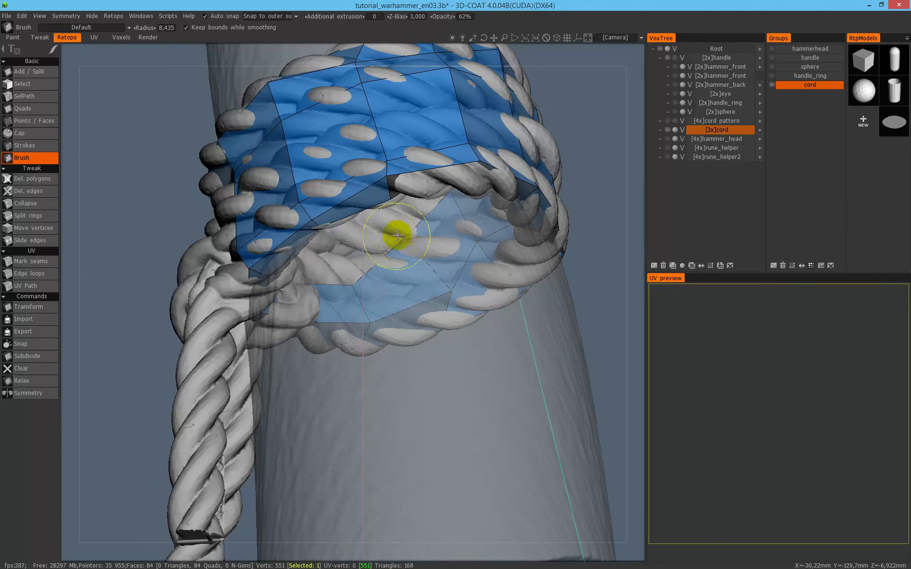
pyautogui.moveTo(373, 282)
pyautogui.mouseDown()
pyautogui.moveTo(320, 280)
pyautogui.moveTo(378, 234)
pyautogui.moveTo(368, 238)
pyautogui.moveTo(368, 277)
pyautogui.moveTo(362, 266)
pyautogui.moveTo(382, 257)
pyautogui.mouseUp()
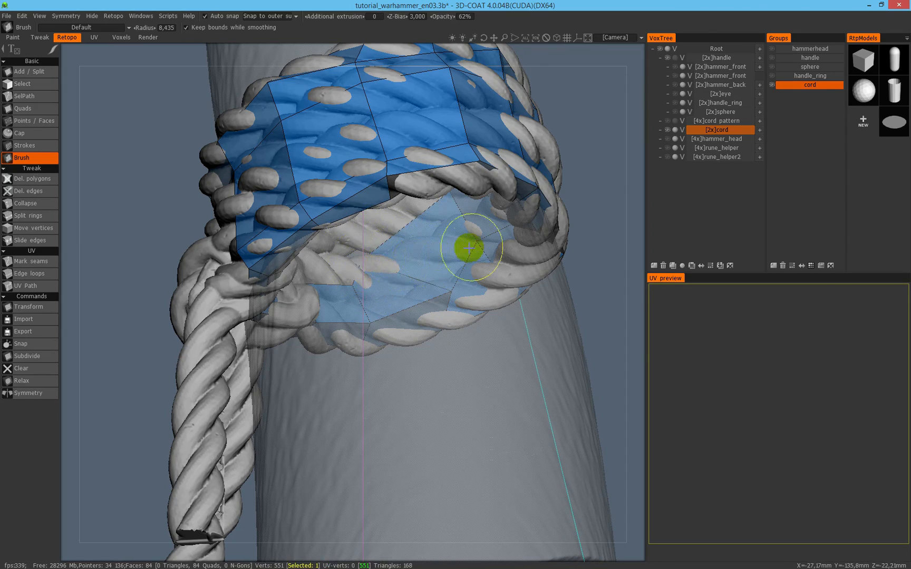
# Hide the handle volume to expose the inside of the cord.
pyautogui.keyDown('alt'); pyautogui.moveTo(469, 248); pyautogui.dragTo(488, 191); pyautogui.keyUp('alt')
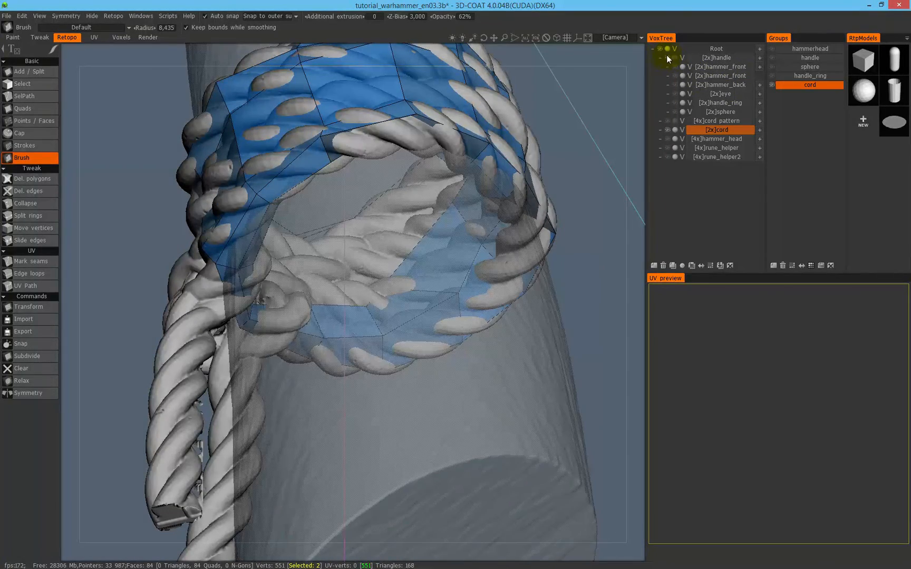
pyautogui.moveTo(577, 173)
pyautogui.keyDown('alt'); pyautogui.mouseDown()
pyautogui.moveTo(423, 248)
pyautogui.moveTo(391, 281)
pyautogui.moveTo(474, 258)
pyautogui.moveTo(315, 225)
pyautogui.moveTo(457, 228)
pyautogui.mouseUp(); pyautogui.keyUp('alt')
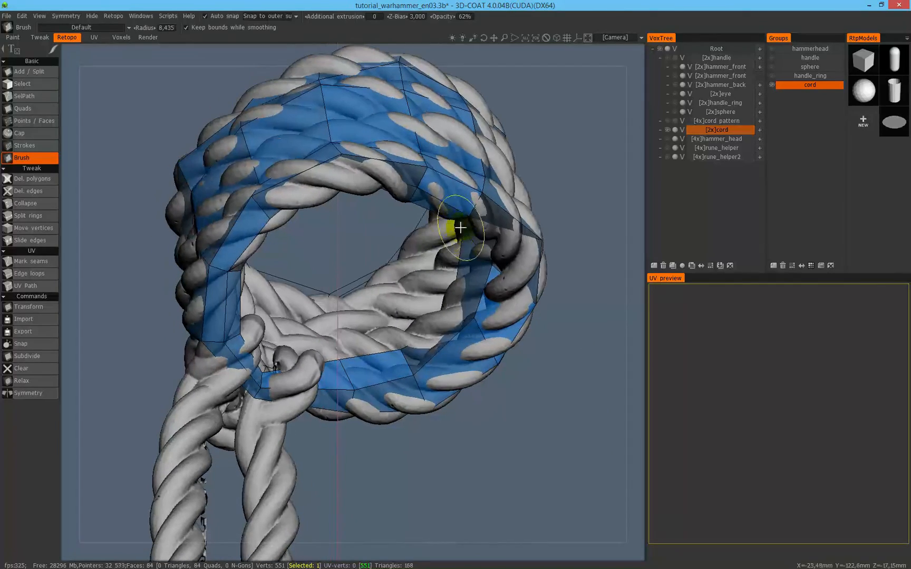
pyautogui.keyDown('alt'); pyautogui.moveTo(494, 301); pyautogui.dragTo(407, 324); pyautogui.keyUp('alt')
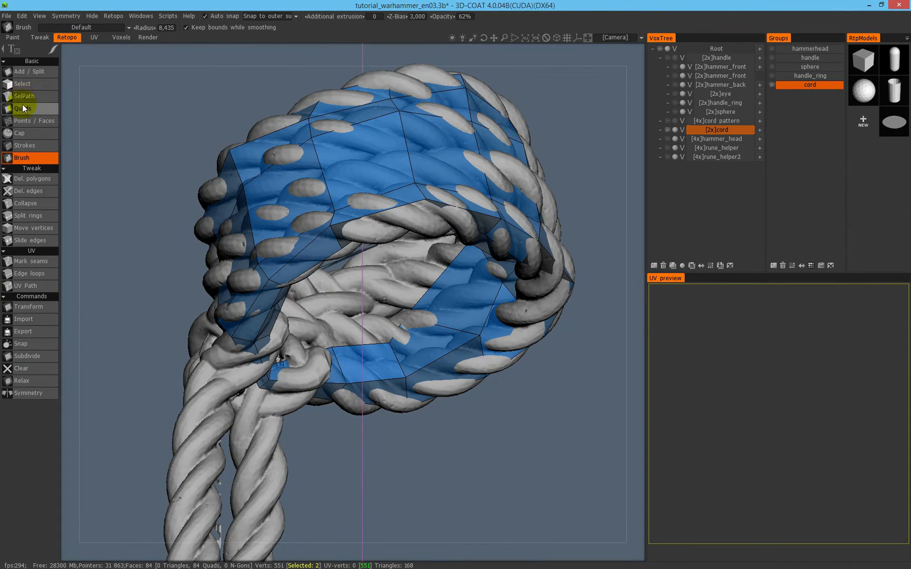
# Select the buried vertex on the lower inner fold and pull it out of the cord with Transform.
pyautogui.click(22, 84)
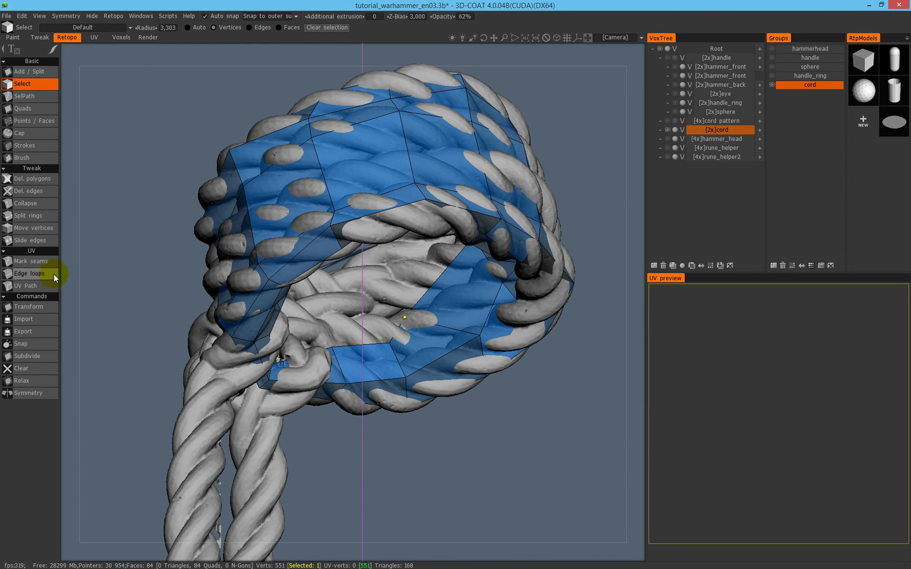
pyautogui.click(29, 306)
pyautogui.moveTo(217, 264); pyautogui.dragTo(415, 187)
pyautogui.moveTo(372, 246); pyautogui.dragTo(295, 264)
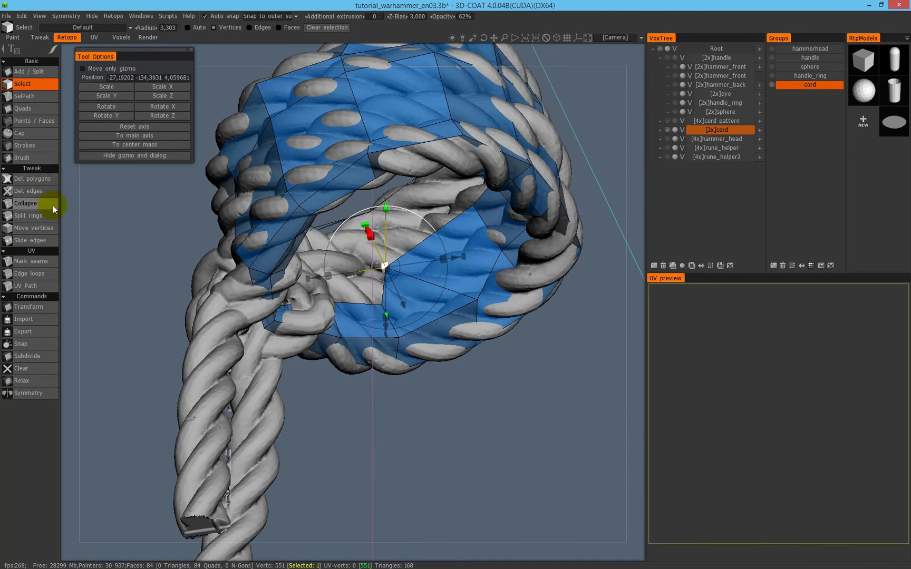
# Spread the vertices around the pulled-out one along the lower inner fold with the Brush tool, adapting the brush radius.
pyautogui.click(42, 159)
pyautogui.moveTo(396, 269); pyautogui.dragTo(423, 270, button='right')
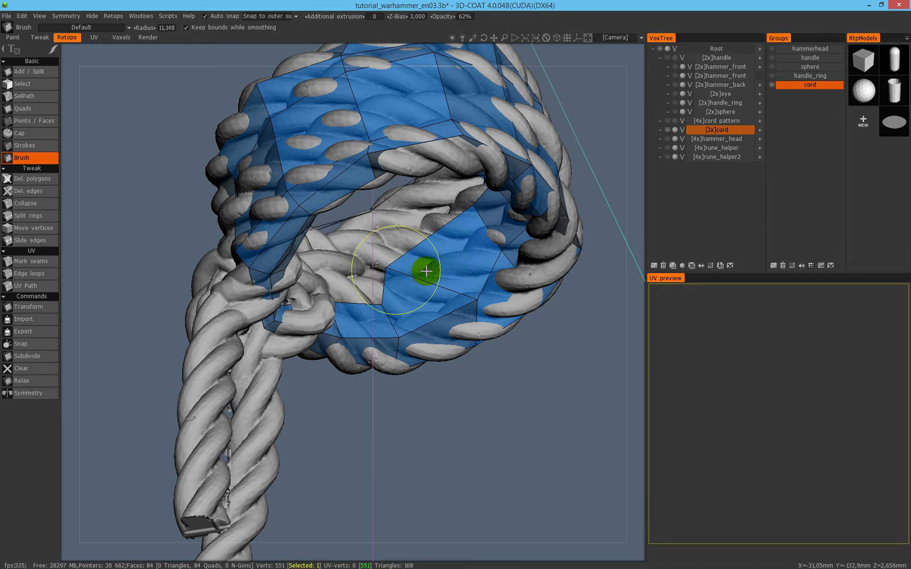
pyautogui.moveTo(393, 270)
pyautogui.mouseDown()
pyautogui.moveTo(422, 263)
pyautogui.moveTo(425, 282)
pyautogui.mouseUp()
pyautogui.moveTo(550, 244)
pyautogui.keyDown('alt'); pyautogui.mouseDown()
pyautogui.moveTo(504, 230)
pyautogui.moveTo(472, 292)
pyautogui.mouseUp(); pyautogui.keyUp('alt')
pyautogui.keyDown('alt'); pyautogui.moveTo(472, 292); pyautogui.dragTo(468, 290, button='middle'); pyautogui.keyUp('alt')
pyautogui.moveTo(457, 279); pyautogui.dragTo(479, 296)
pyautogui.moveTo(440, 230)
pyautogui.mouseDown()
pyautogui.moveTo(437, 261)
pyautogui.moveTo(532, 219)
pyautogui.moveTo(486, 251)
pyautogui.moveTo(596, 237)
pyautogui.moveTo(365, 291)
pyautogui.moveTo(374, 291)
pyautogui.mouseUp()
pyautogui.moveTo(354, 296); pyautogui.dragTo(373, 300, button='right')
pyautogui.moveTo(371, 311); pyautogui.dragTo(364, 285)
pyautogui.moveTo(397, 319); pyautogui.dragTo(372, 311)
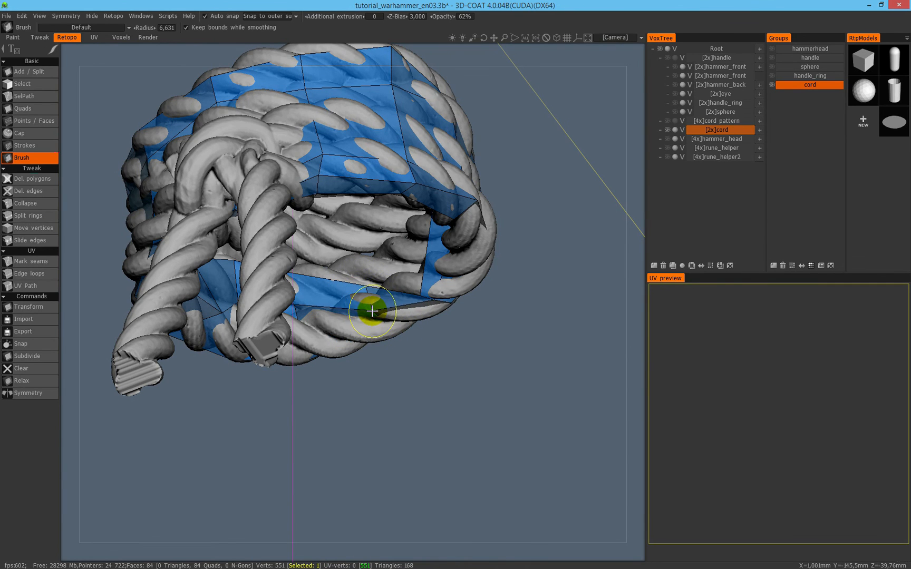
# Even out the vertices on the far side of the lower fold with the Brush tool at radius 6.631, aligning its edges across the cord.
pyautogui.keyDown('alt'); pyautogui.moveTo(412, 279); pyautogui.dragTo(321, 301); pyautogui.keyUp('alt')
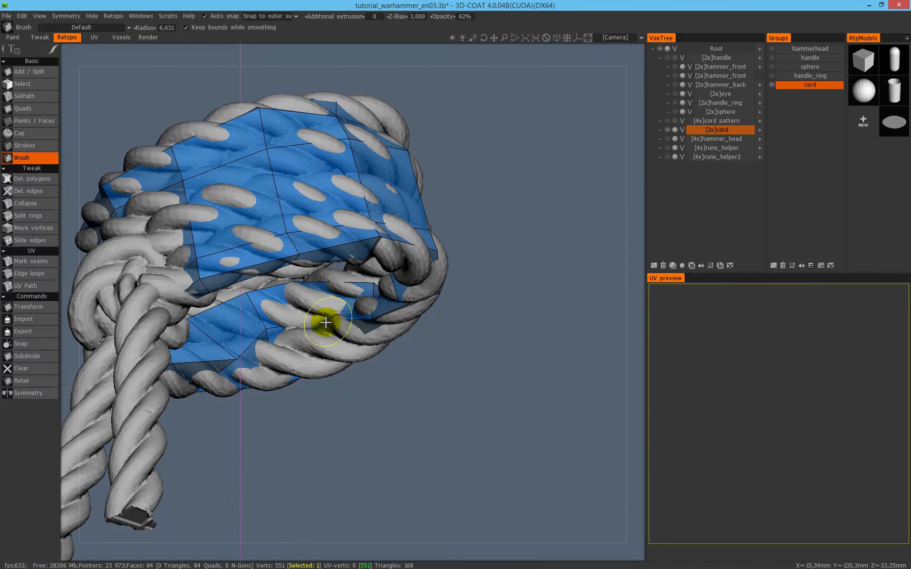
pyautogui.moveTo(351, 303)
pyautogui.mouseDown()
pyautogui.moveTo(295, 305)
pyautogui.moveTo(350, 288)
pyautogui.moveTo(330, 311)
pyautogui.mouseUp()
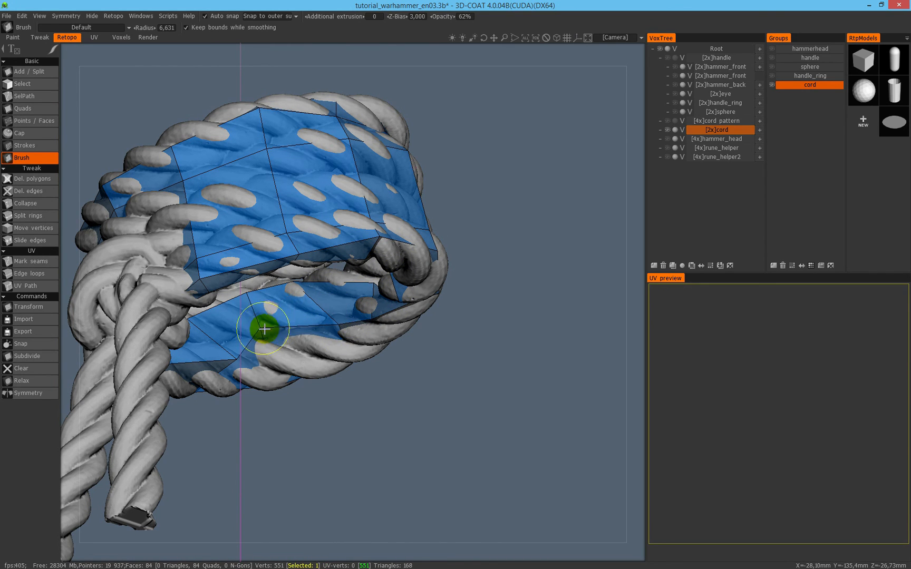
pyautogui.moveTo(231, 323); pyautogui.dragTo(231, 331)
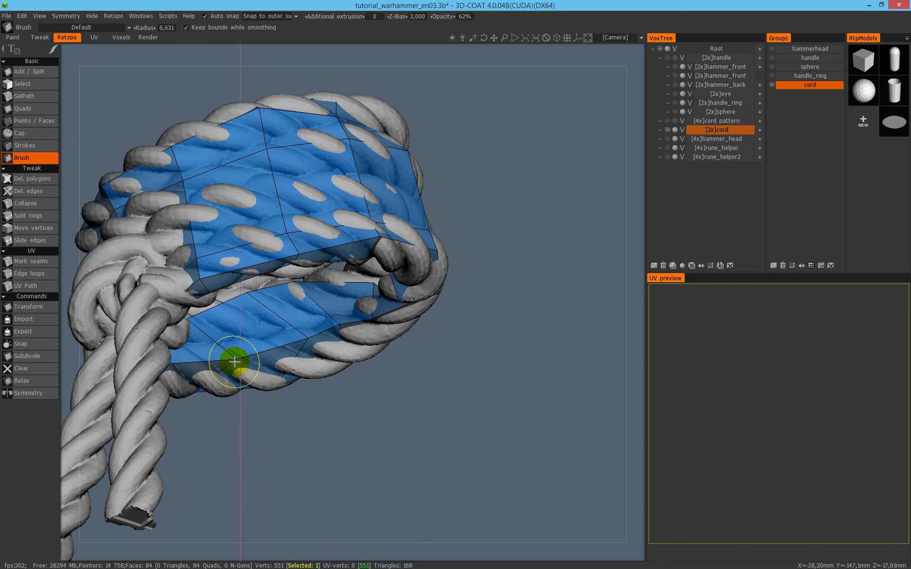
pyautogui.moveTo(234, 362); pyautogui.dragTo(239, 373)
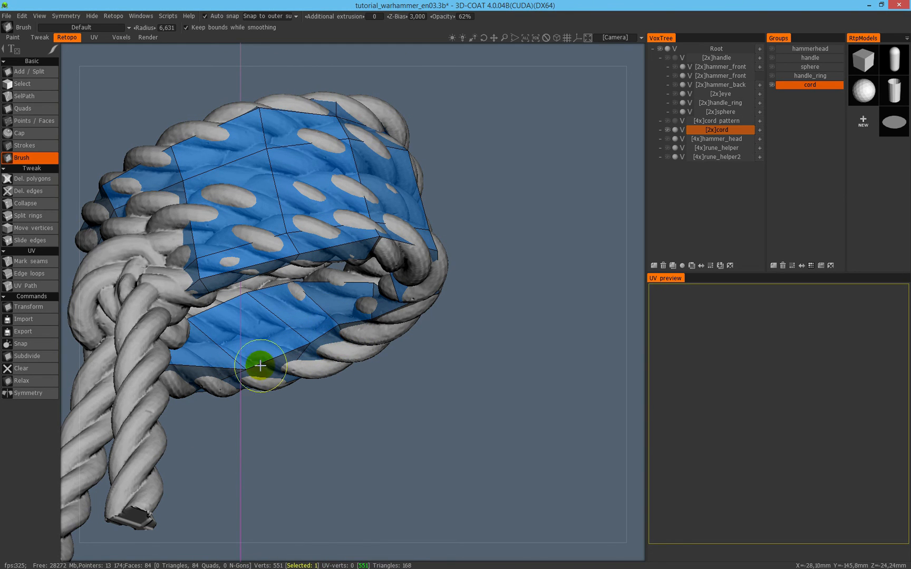
pyautogui.moveTo(371, 362)
pyautogui.mouseDown(button='right')
pyautogui.moveTo(342, 301)
pyautogui.moveTo(346, 326)
pyautogui.moveTo(295, 346)
pyautogui.moveTo(281, 417)
pyautogui.mouseUp(button='right')
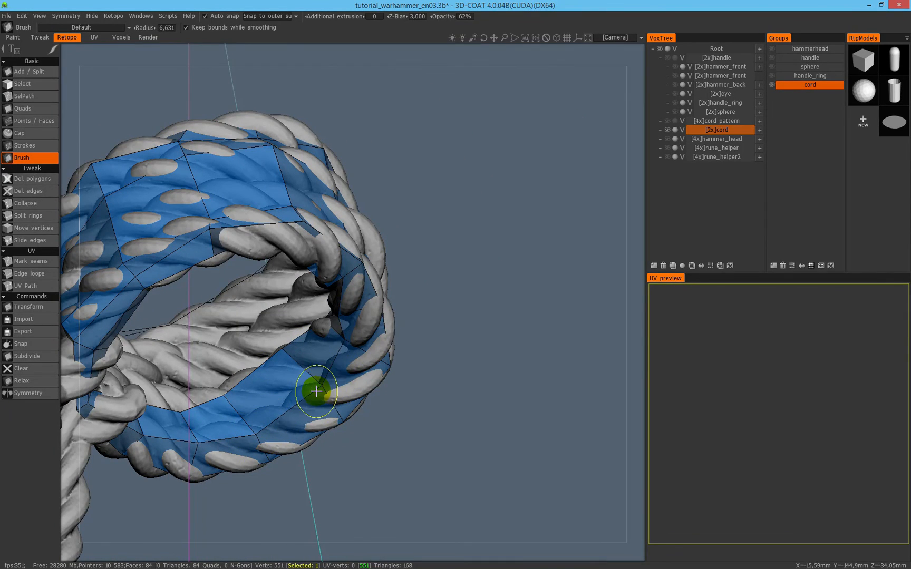
pyautogui.moveTo(372, 319); pyautogui.dragTo(409, 318, button='right')
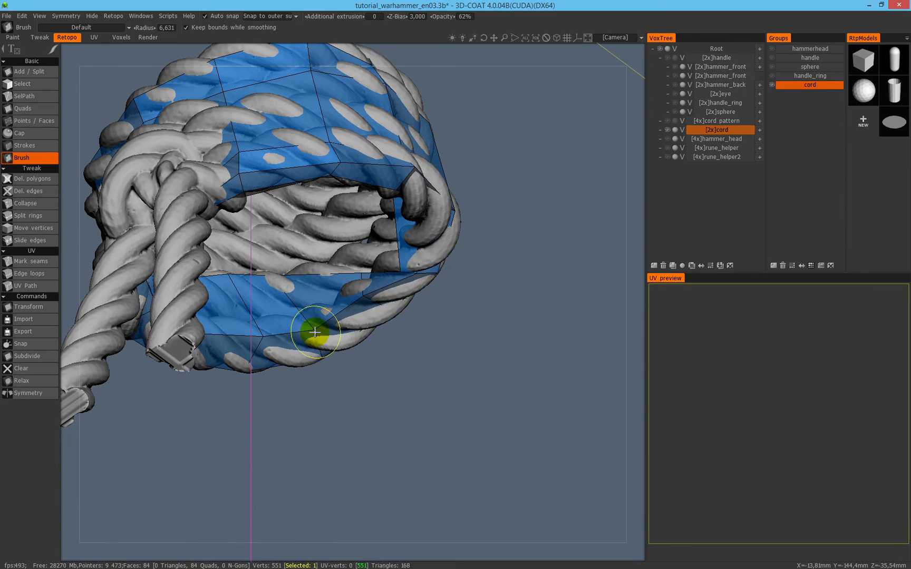
pyautogui.moveTo(369, 295)
pyautogui.mouseDown(button='right')
pyautogui.moveTo(473, 283)
pyautogui.moveTo(362, 270)
pyautogui.mouseUp(button='right')
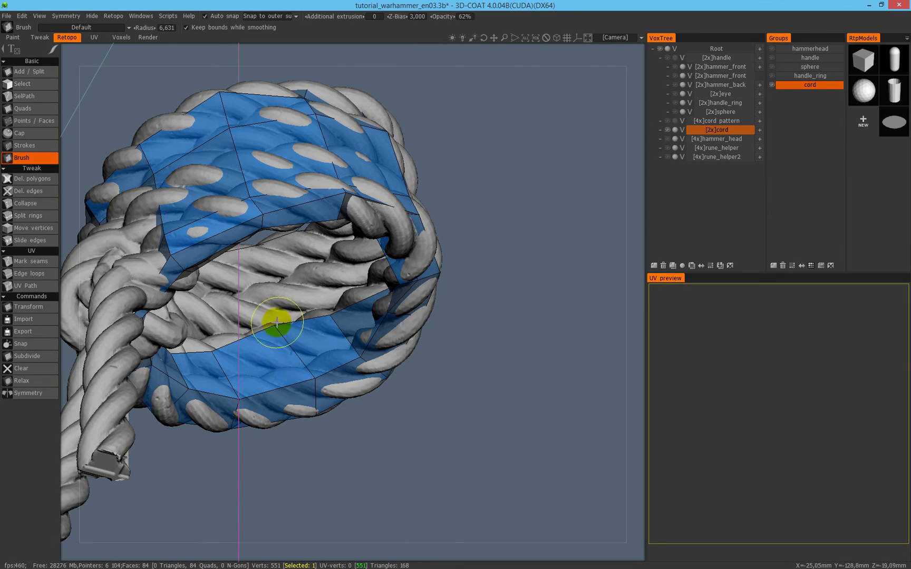
pyautogui.moveTo(230, 372)
pyautogui.mouseDown(button='right')
pyautogui.moveTo(248, 382)
pyautogui.moveTo(427, 205)
pyautogui.moveTo(326, 249)
pyautogui.moveTo(315, 350)
pyautogui.moveTo(234, 377)
pyautogui.moveTo(275, 332)
pyautogui.moveTo(234, 377)
pyautogui.moveTo(502, 252)
pyautogui.moveTo(340, 262)
pyautogui.moveTo(439, 279)
pyautogui.mouseUp(button='right')
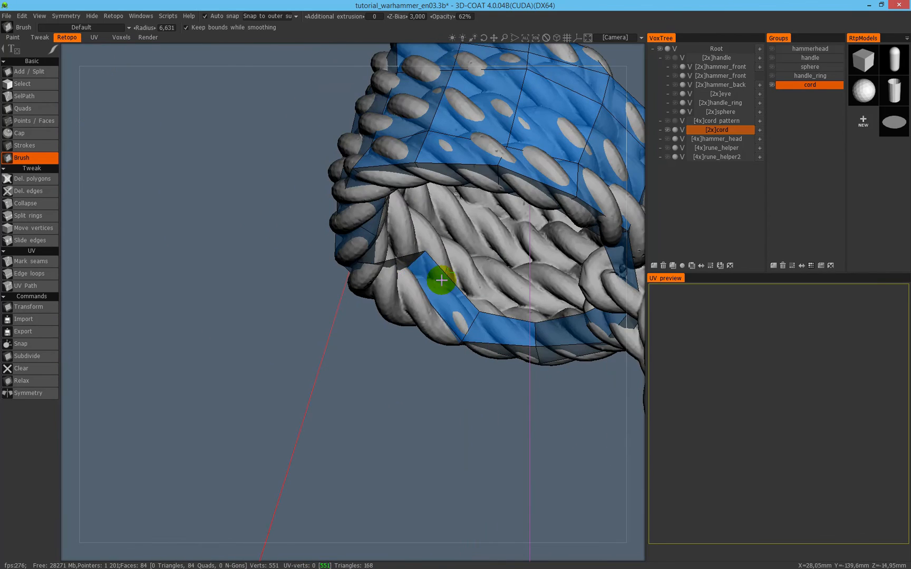
# Hide the cord volume to select the buried vertex on the lower inner fold, then pull it out with Transform and snap it.
pyautogui.moveTo(414, 286)
pyautogui.mouseDown()
pyautogui.moveTo(440, 281)
pyautogui.moveTo(401, 248)
pyautogui.moveTo(429, 270)
pyautogui.moveTo(439, 261)
pyautogui.moveTo(473, 300)
pyautogui.moveTo(408, 290)
pyautogui.moveTo(360, 299)
pyautogui.moveTo(348, 273)
pyautogui.moveTo(336, 271)
pyautogui.mouseUp()
pyautogui.scroll(4, 382, 307)
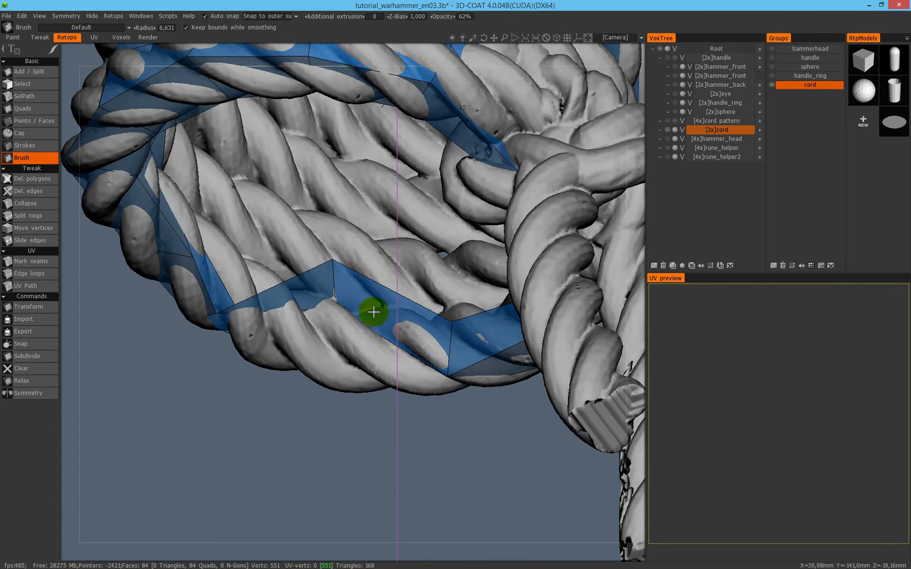
pyautogui.keyDown('alt'); pyautogui.moveTo(377, 301); pyautogui.dragTo(321, 319); pyautogui.keyUp('alt')
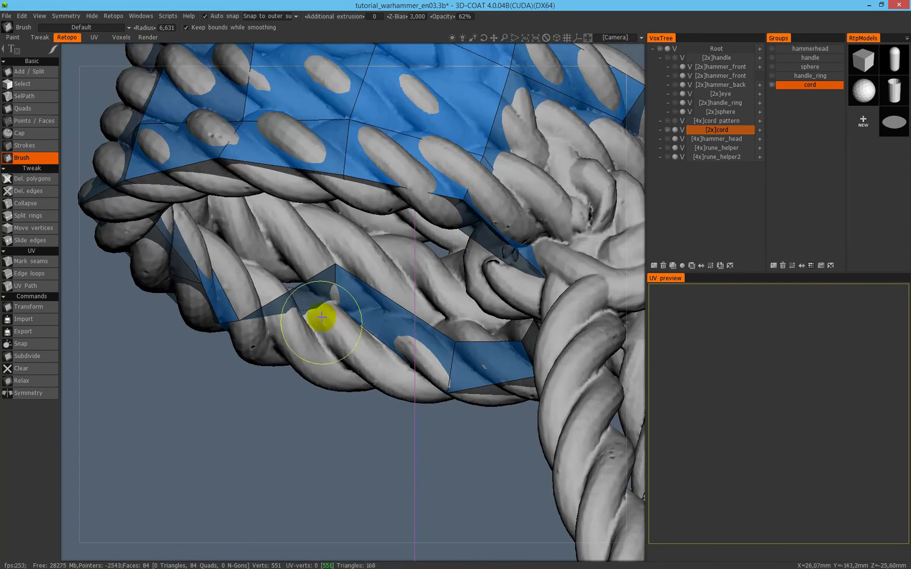
pyautogui.click(668, 130)
pyautogui.click(92, 129)
pyautogui.click(38, 84)
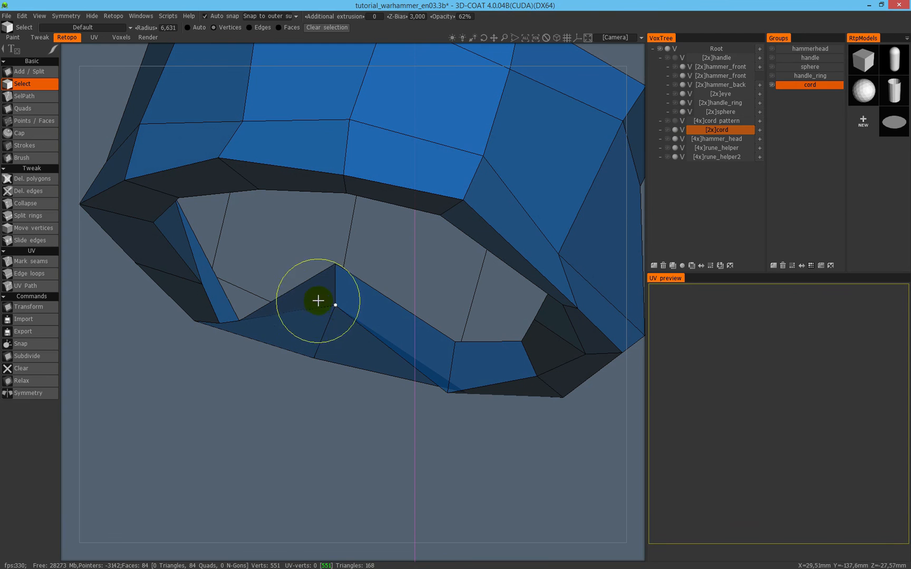
pyautogui.click(45, 311)
pyautogui.click(668, 131)
pyautogui.moveTo(348, 331)
pyautogui.keyDown('alt'); pyautogui.mouseDown()
pyautogui.moveTo(461, 290)
pyautogui.moveTo(439, 270)
pyautogui.mouseUp(); pyautogui.keyUp('alt')
pyautogui.moveTo(371, 271); pyautogui.dragTo(400, 316)
pyautogui.moveTo(515, 291)
pyautogui.keyDown('alt'); pyautogui.mouseDown()
pyautogui.moveTo(335, 310)
pyautogui.moveTo(127, 265)
pyautogui.mouseUp(); pyautogui.keyUp('alt')
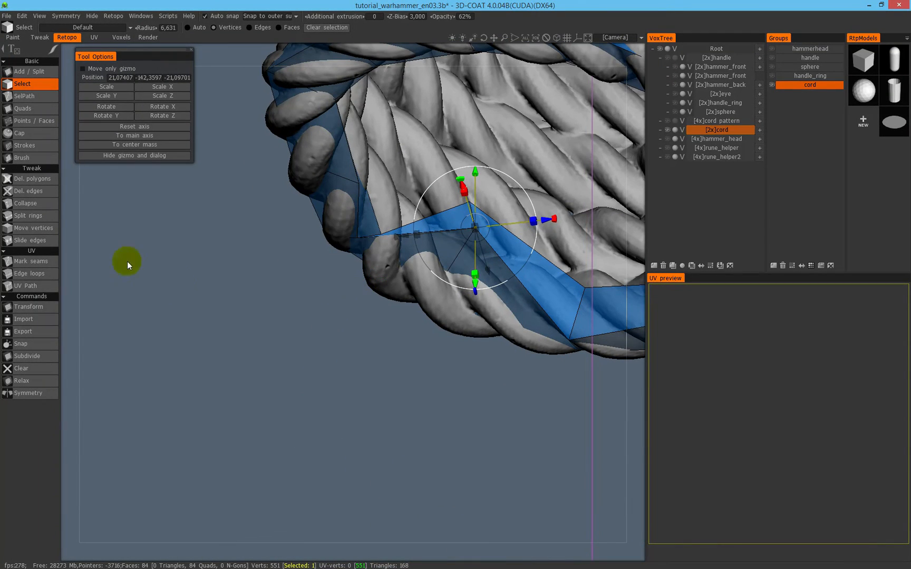
pyautogui.click(43, 345)
pyautogui.keyDown('alt'); pyautogui.moveTo(420, 282); pyautogui.dragTo(285, 322, button='middle'); pyautogui.keyUp('alt')
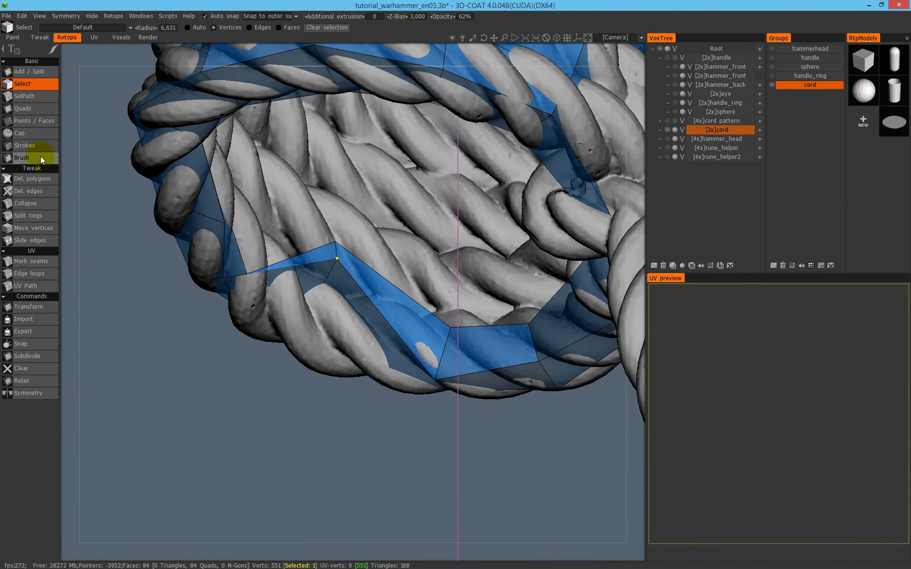
# Spread the vertices next to the snapped one along the lower fold with the Brush tool.
pyautogui.click(42, 158)
pyautogui.moveTo(369, 269)
pyautogui.mouseDown()
pyautogui.moveTo(338, 259)
pyautogui.moveTo(325, 305)
pyautogui.moveTo(377, 294)
pyautogui.moveTo(367, 300)
pyautogui.moveTo(350, 244)
pyautogui.moveTo(376, 284)
pyautogui.moveTo(346, 270)
pyautogui.moveTo(362, 301)
pyautogui.moveTo(356, 321)
pyautogui.moveTo(327, 307)
pyautogui.moveTo(340, 241)
pyautogui.moveTo(321, 260)
pyautogui.moveTo(329, 263)
pyautogui.mouseUp()
pyautogui.moveTo(230, 332)
pyautogui.mouseDown()
pyautogui.moveTo(224, 310)
pyautogui.moveTo(258, 313)
pyautogui.moveTo(221, 348)
pyautogui.moveTo(171, 318)
pyautogui.moveTo(201, 299)
pyautogui.mouseUp()
pyautogui.keyDown('alt'); pyautogui.moveTo(202, 299); pyautogui.dragTo(301, 227, button='right'); pyautogui.keyUp('alt')
# Even out the vertices along the lower fold on the side opposite the knot with the Brush tool.
pyautogui.moveTo(301, 227)
pyautogui.keyDown('alt'); pyautogui.mouseDown()
pyautogui.moveTo(383, 202)
pyautogui.moveTo(442, 316)
pyautogui.mouseUp(); pyautogui.keyUp('alt')
pyautogui.moveTo(486, 414); pyautogui.dragTo(476, 399)
pyautogui.moveTo(472, 362)
pyautogui.mouseDown()
pyautogui.moveTo(477, 371)
pyautogui.moveTo(462, 352)
pyautogui.moveTo(363, 334)
pyautogui.mouseUp()
pyautogui.moveTo(388, 393); pyautogui.dragTo(366, 394)
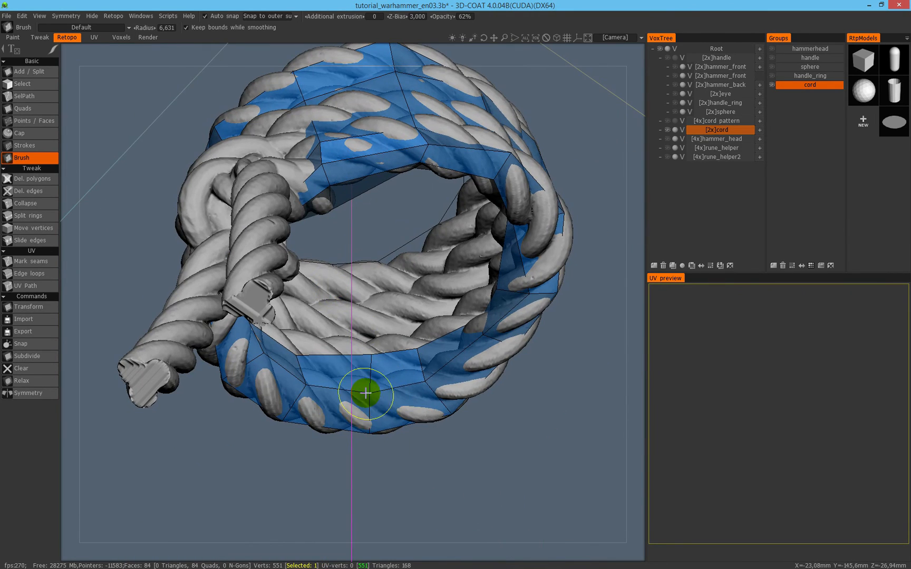
pyautogui.moveTo(392, 339)
pyautogui.keyDown('alt'); pyautogui.mouseDown()
pyautogui.moveTo(332, 348)
pyautogui.moveTo(306, 382)
pyautogui.moveTo(158, 399)
pyautogui.moveTo(164, 439)
pyautogui.moveTo(273, 381)
pyautogui.mouseUp(); pyautogui.keyUp('alt')
pyautogui.moveTo(444, 379)
pyautogui.mouseDown()
pyautogui.moveTo(431, 387)
pyautogui.moveTo(439, 379)
pyautogui.mouseUp()
# Try to add an edge ring around the lower fold with Split Rings, and undo the split.
pyautogui.keyDown('alt'); pyautogui.moveTo(470, 339); pyautogui.dragTo(401, 152); pyautogui.keyUp('alt')
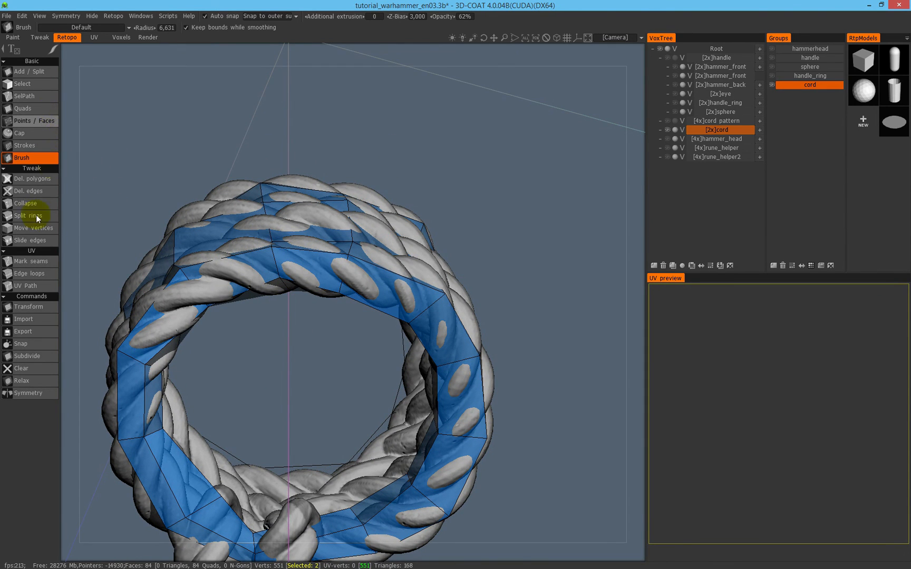
pyautogui.click(49, 216)
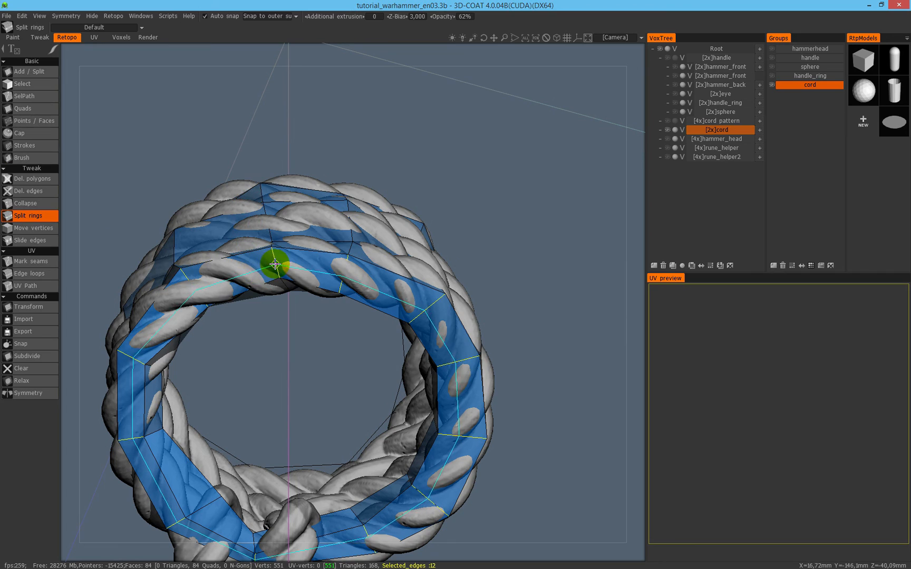
pyautogui.click(289, 259)
pyautogui.keyDown('alt'); pyautogui.moveTo(458, 291); pyautogui.dragTo(440, 167); pyautogui.keyUp('alt')
pyautogui.hotkey('ctrl', 'z')
# Adjust the lower fold's vertices underneath the knot with the Brush tool so the band runs evenly past it.
pyautogui.keyDown('alt'); pyautogui.moveTo(368, 429); pyautogui.dragTo(283, 289); pyautogui.keyUp('alt')
pyautogui.click(37, 157)
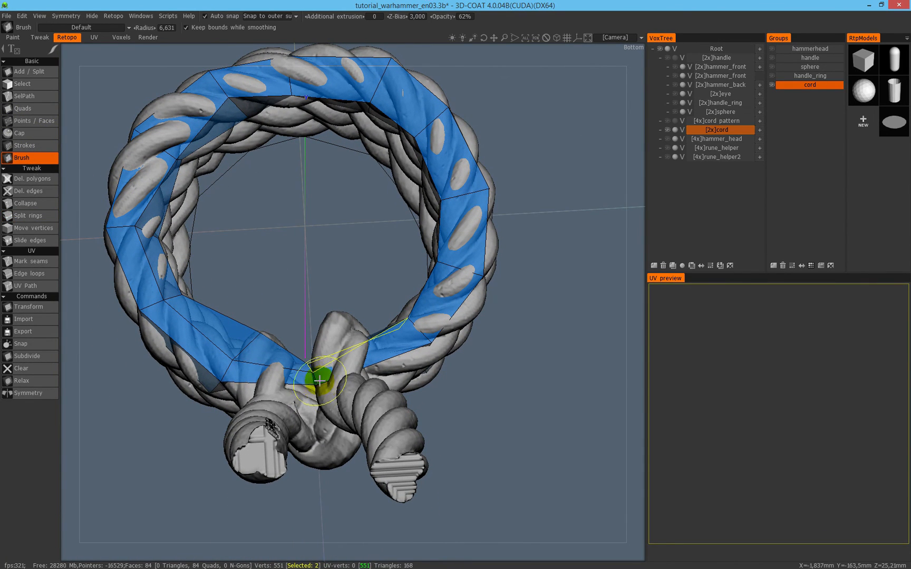
pyautogui.keyDown('alt'); pyautogui.moveTo(317, 370); pyautogui.dragTo(381, 428); pyautogui.keyUp('alt')
pyautogui.keyDown('alt'); pyautogui.moveTo(253, 355); pyautogui.dragTo(321, 308); pyautogui.keyUp('alt')
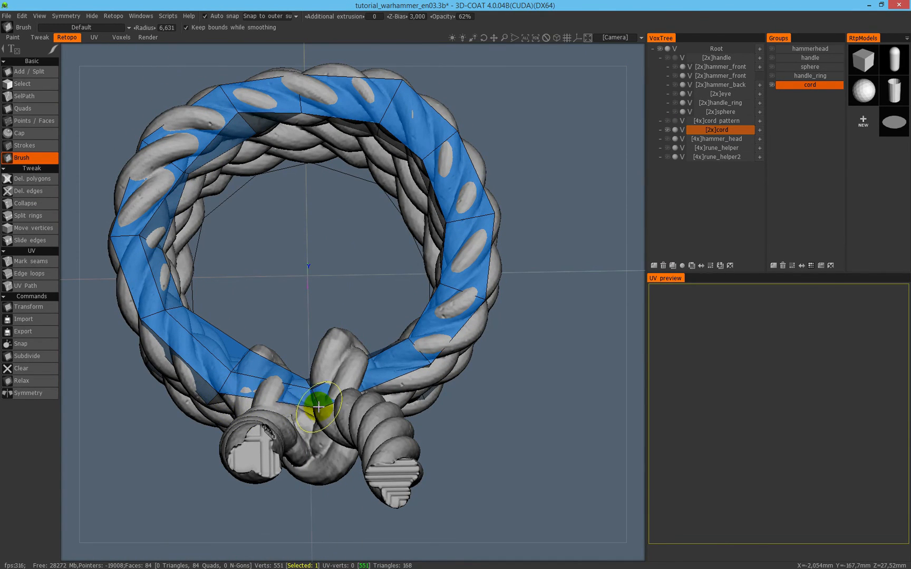
pyautogui.keyDown('alt'); pyautogui.moveTo(400, 377); pyautogui.dragTo(368, 320); pyautogui.keyUp('alt')
# Hide the cord to select the two vertices behind the knot, then pull them outward with Transform and snap them to the restored cord.
pyautogui.keyDown('alt'); pyautogui.moveTo(462, 309); pyautogui.dragTo(230, 212); pyautogui.keyUp('alt')
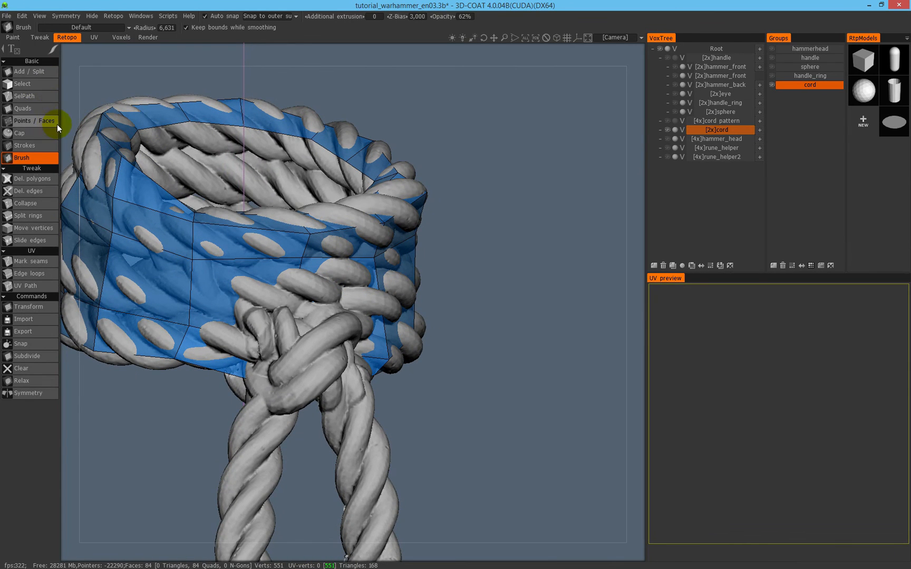
pyautogui.click(24, 84)
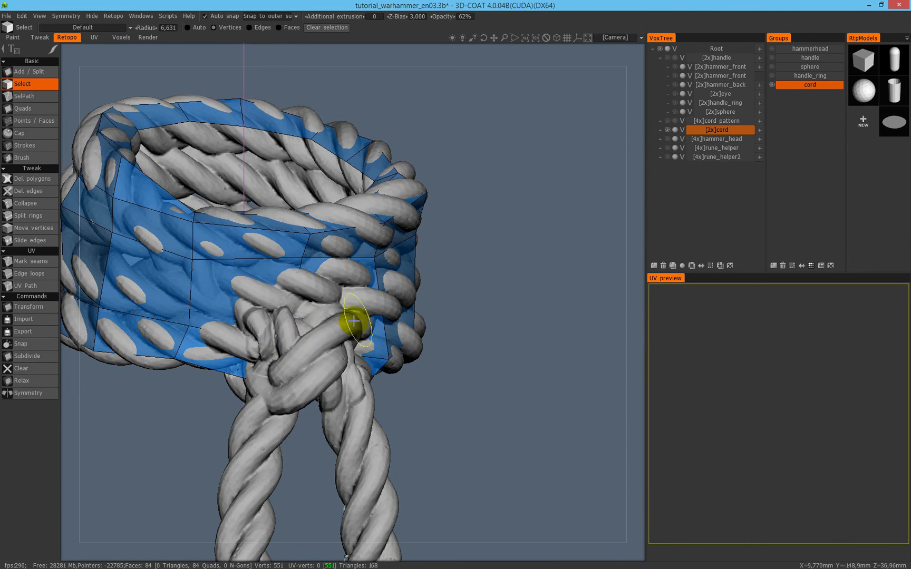
pyautogui.click(667, 129)
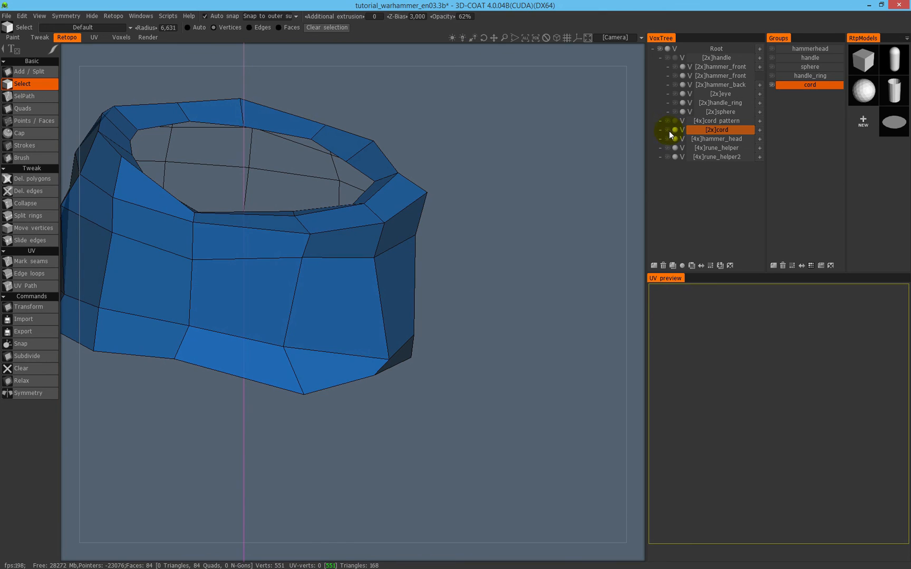
pyautogui.click(304, 347)
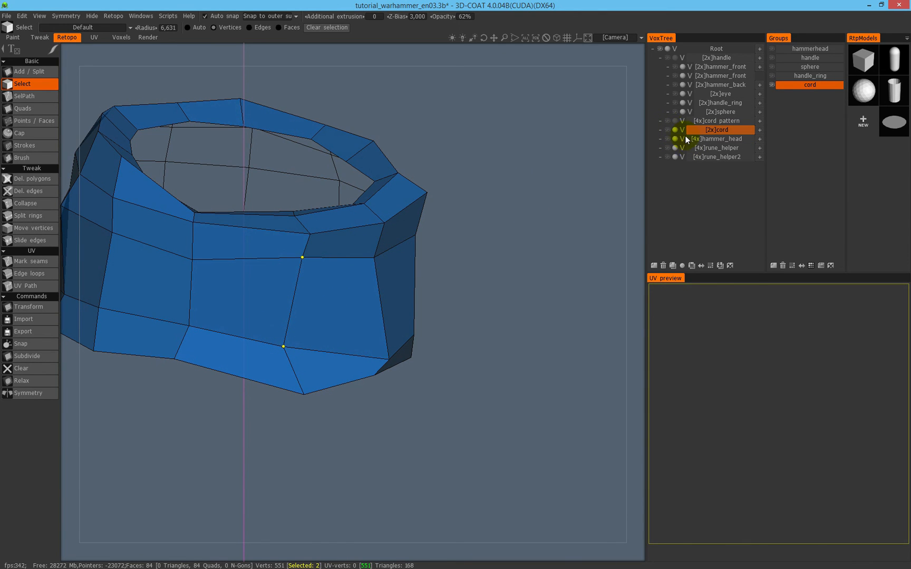
pyautogui.click(667, 129)
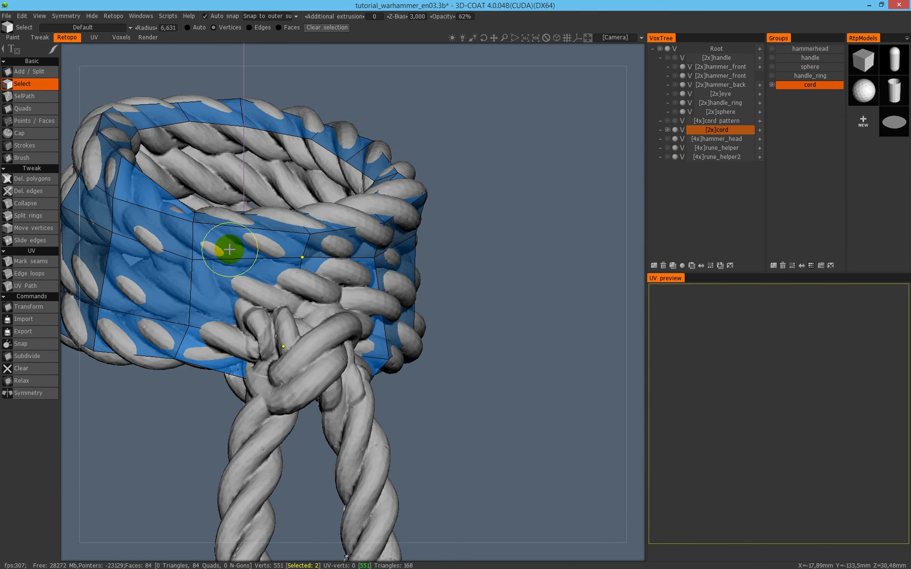
pyautogui.click(38, 307)
pyautogui.keyDown('alt'); pyautogui.moveTo(306, 363); pyautogui.dragTo(455, 299); pyautogui.keyUp('alt')
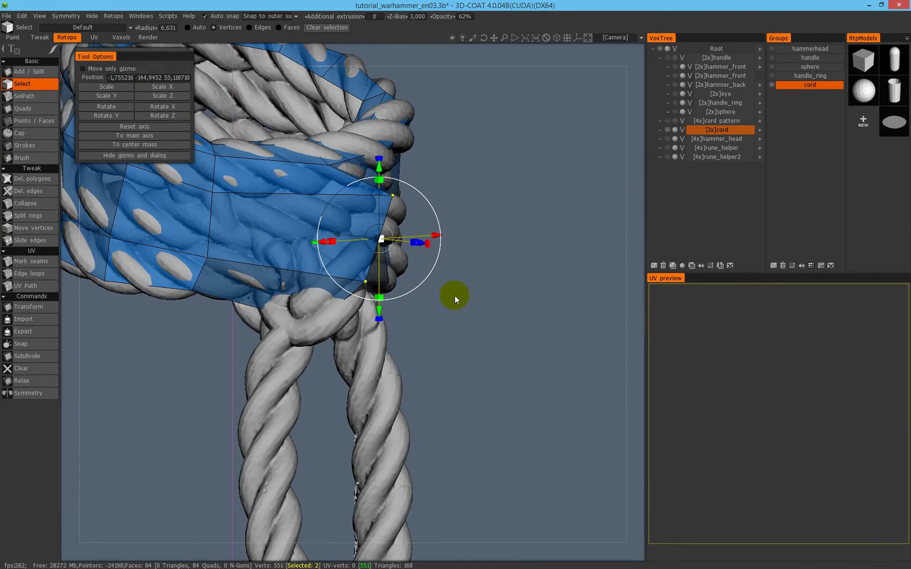
pyautogui.click(39, 346)
# Move the snapped vertex above the knot up into line with the band's upper edge loop with the Brush tool.
pyautogui.keyDown('alt'); pyautogui.moveTo(389, 275); pyautogui.dragTo(339, 272); pyautogui.keyUp('alt')
pyautogui.click(32, 157)
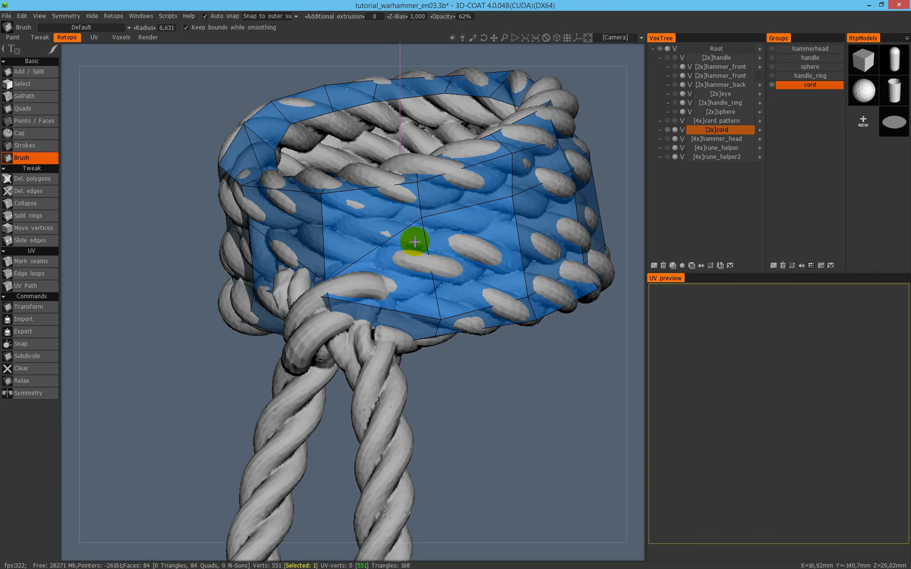
pyautogui.keyDown('alt'); pyautogui.moveTo(413, 238); pyautogui.dragTo(383, 264); pyautogui.keyUp('alt')
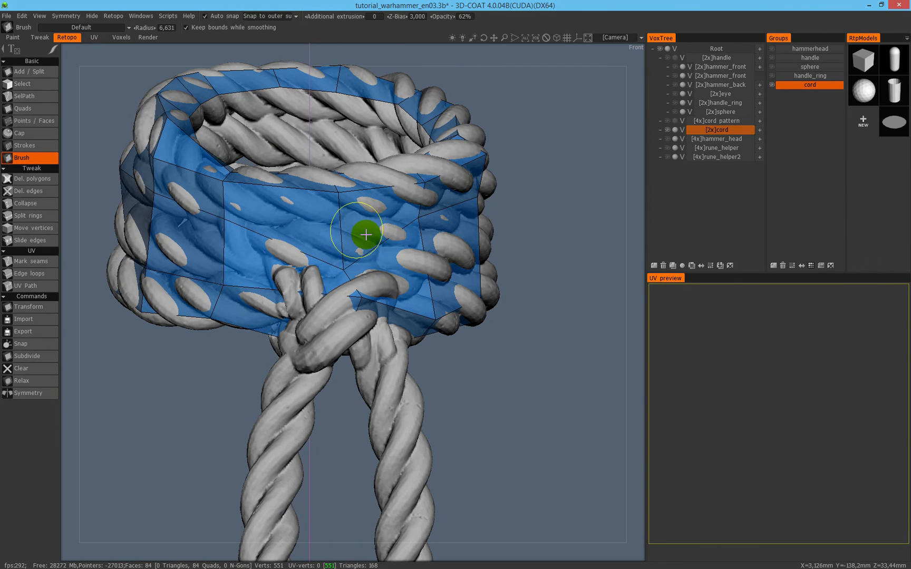
pyautogui.moveTo(352, 262)
pyautogui.mouseDown()
pyautogui.moveTo(335, 218)
pyautogui.moveTo(343, 216)
pyautogui.mouseUp()
pyautogui.keyDown('alt'); pyautogui.moveTo(446, 284); pyautogui.dragTo(448, 315); pyautogui.keyUp('alt')
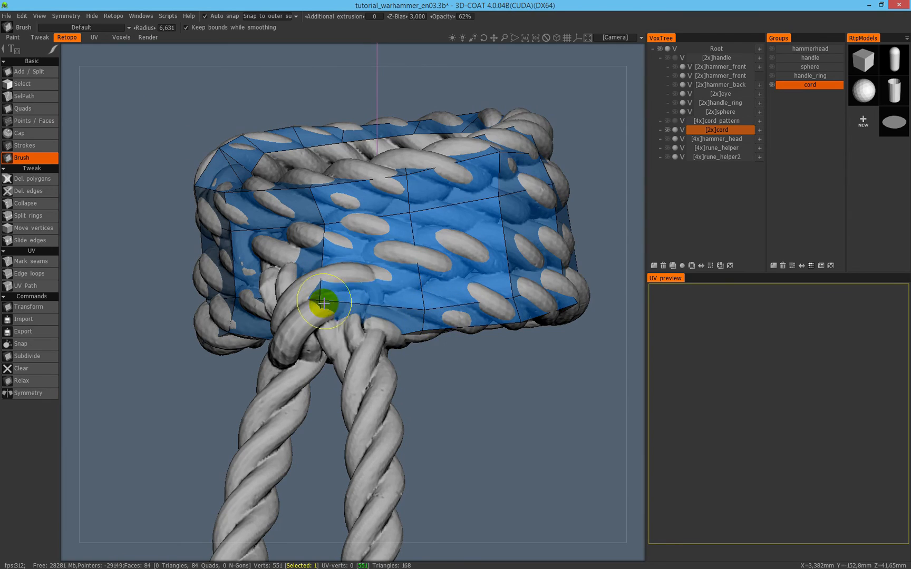
# Shift the vertices beside and below the knot with the Brush tool to even out the surrounding quads.
pyautogui.keyDown('alt'); pyautogui.moveTo(392, 275); pyautogui.dragTo(367, 281); pyautogui.keyUp('alt')
pyautogui.moveTo(219, 275)
pyautogui.mouseDown()
pyautogui.moveTo(197, 294)
pyautogui.moveTo(195, 312)
pyautogui.mouseUp()
pyautogui.moveTo(213, 267); pyautogui.dragTo(207, 270)
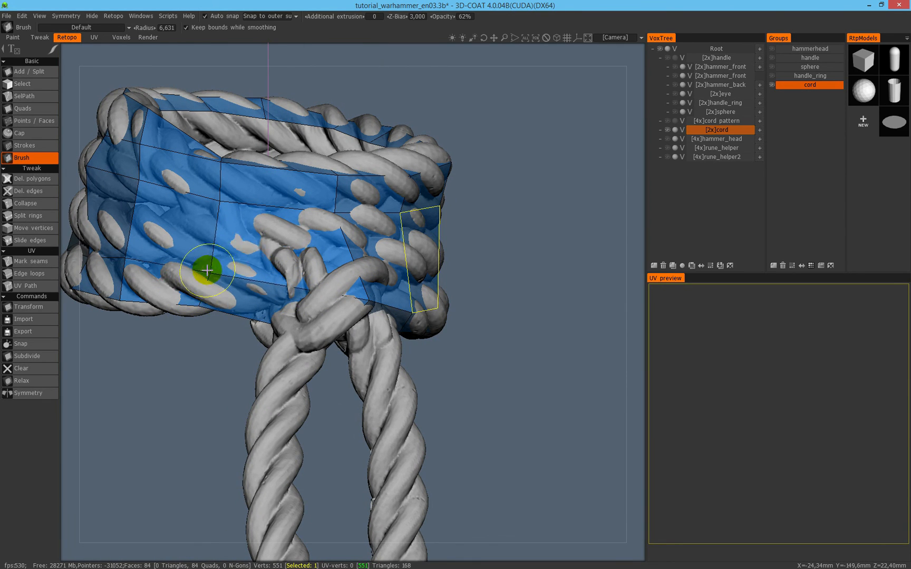
pyautogui.keyDown('alt'); pyautogui.moveTo(427, 282); pyautogui.dragTo(363, 284); pyautogui.keyUp('alt')
pyautogui.moveTo(297, 310); pyautogui.dragTo(274, 316)
# Cut new edges through the polygons at the knot with Add / Split, linking its central edge to the neighbouring vertices.
pyautogui.moveTo(395, 297)
pyautogui.keyDown('alt'); pyautogui.mouseDown()
pyautogui.moveTo(379, 273)
pyautogui.moveTo(264, 294)
pyautogui.moveTo(377, 253)
pyautogui.moveTo(417, 203)
pyautogui.moveTo(437, 293)
pyautogui.moveTo(442, 261)
pyautogui.mouseUp(); pyautogui.keyUp('alt')
pyautogui.keyDown('alt'); pyautogui.moveTo(402, 227); pyautogui.dragTo(399, 220); pyautogui.keyUp('alt')
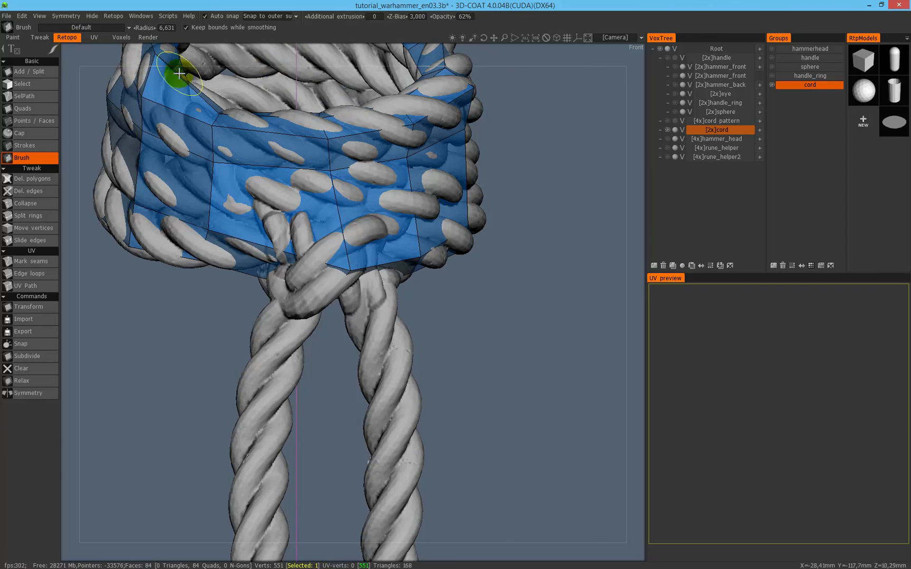
pyautogui.click(34, 72)
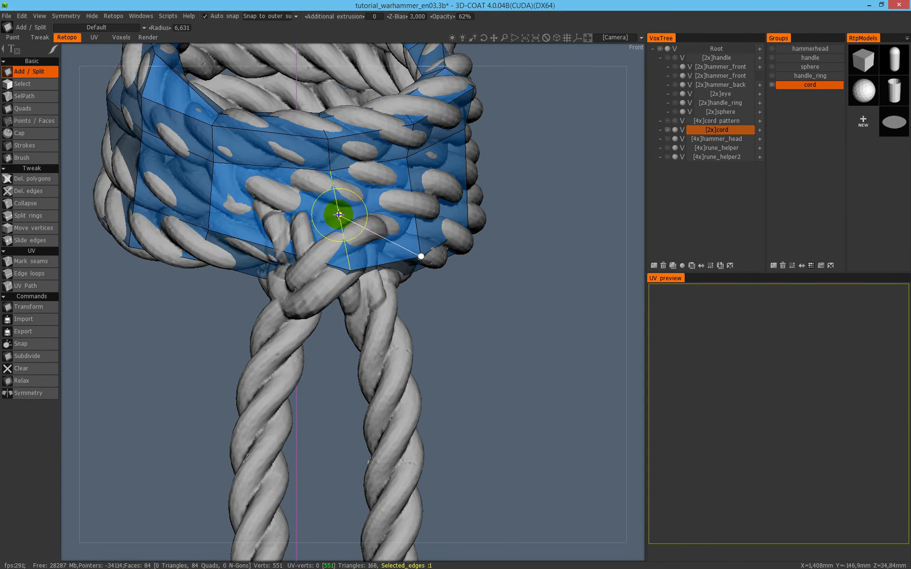
pyautogui.click(334, 203)
pyautogui.click(209, 229)
pyautogui.keyDown('alt'); pyautogui.moveTo(447, 228); pyautogui.dragTo(363, 234); pyautogui.keyUp('alt')
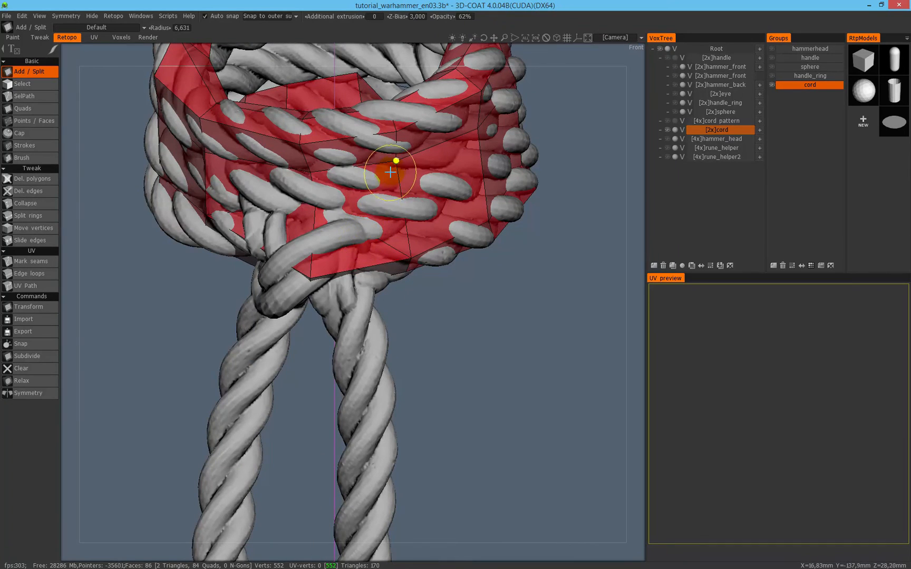
pyautogui.click(362, 226)
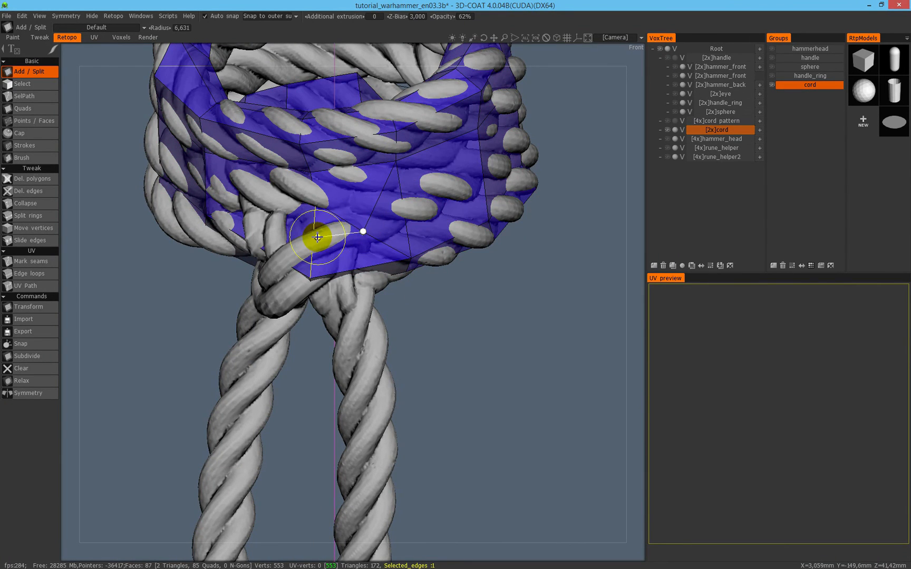
pyautogui.click(318, 239)
# Continue the Add / Split cuts down one side of the knot and across the lower fold.
pyautogui.keyDown('alt'); pyautogui.moveTo(329, 219); pyautogui.dragTo(372, 207); pyautogui.keyUp('alt')
pyautogui.click(249, 228)
pyautogui.click(195, 181)
pyautogui.keyDown('alt'); pyautogui.moveTo(360, 174); pyautogui.dragTo(317, 200); pyautogui.keyUp('alt')
pyautogui.keyDown('alt'); pyautogui.moveTo(304, 235); pyautogui.dragTo(252, 171); pyautogui.keyUp('alt')
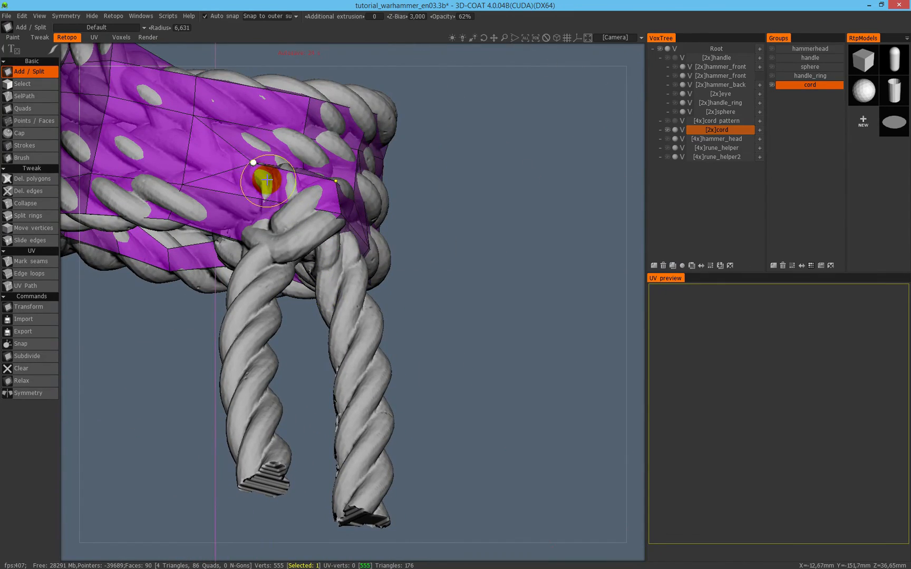
pyautogui.click(269, 199)
pyautogui.click(246, 232)
pyautogui.keyDown('alt'); pyautogui.moveTo(246, 232); pyautogui.dragTo(228, 118); pyautogui.keyUp('alt')
pyautogui.click(238, 142)
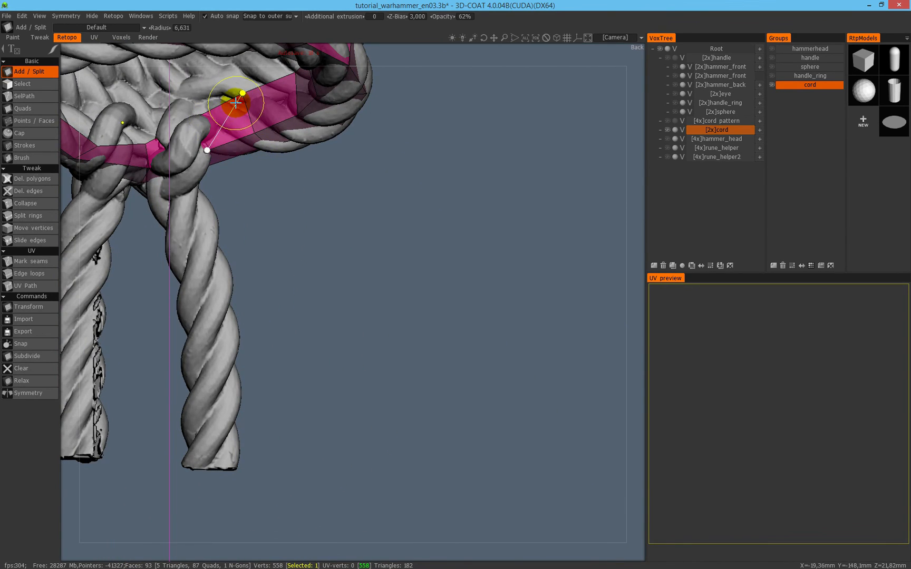
# Cut matching edges down the other side of the knot with Add / Split, through the lower fold to its inner border.
pyautogui.keyDown('alt'); pyautogui.moveTo(314, 168); pyautogui.dragTo(283, 240); pyautogui.keyUp('alt')
pyautogui.click(274, 271)
pyautogui.keyDown('alt'); pyautogui.moveTo(277, 273); pyautogui.dragTo(286, 211); pyautogui.keyUp('alt')
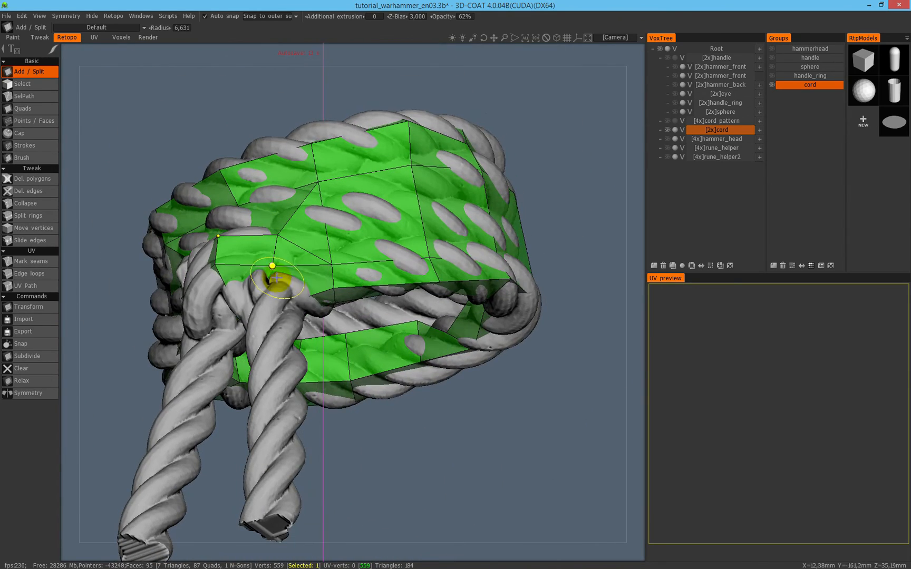
pyautogui.click(303, 290)
pyautogui.keyDown('alt'); pyautogui.moveTo(304, 289); pyautogui.dragTo(332, 269); pyautogui.keyUp('alt')
pyautogui.keyDown('alt'); pyautogui.moveTo(339, 304); pyautogui.dragTo(303, 305); pyautogui.keyUp('alt')
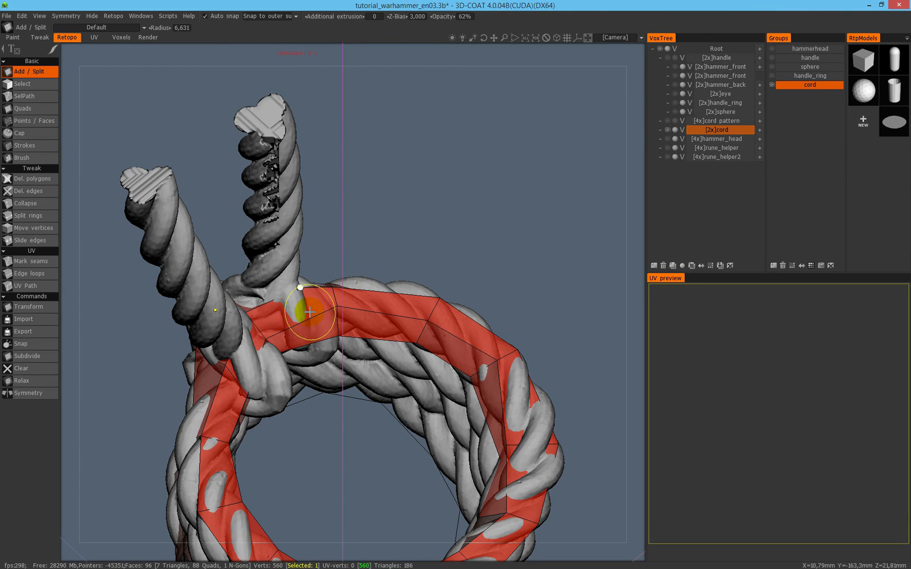
pyautogui.click(305, 318)
pyautogui.click(331, 332)
# Reposition the newly cut vertices around the knot with the Brush tool so their edges frame it.
pyautogui.moveTo(381, 258); pyautogui.dragTo(405, 385)
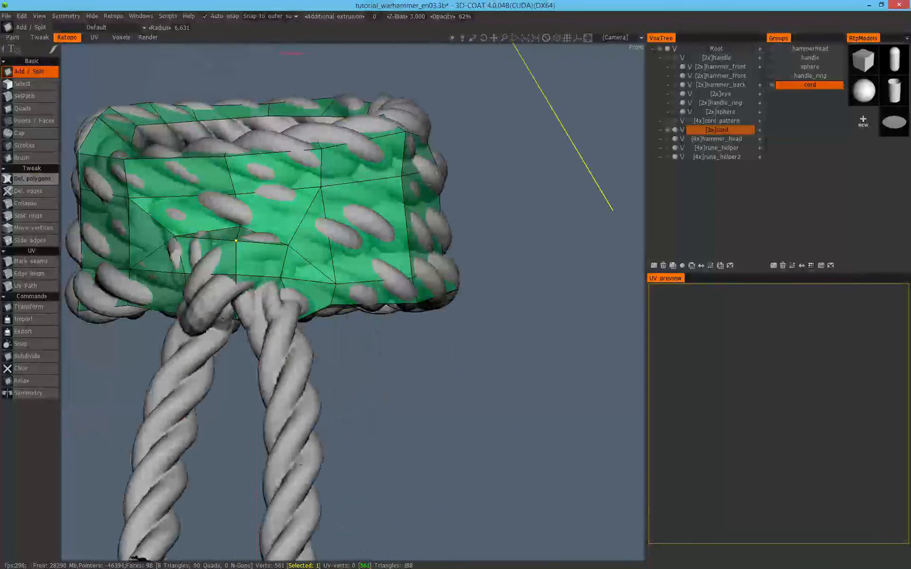
pyautogui.click(32, 157)
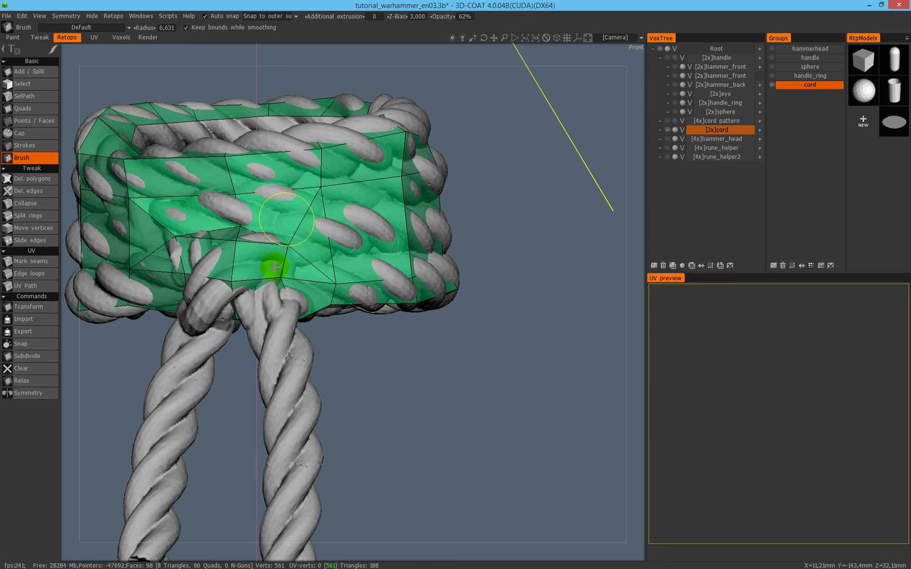
pyautogui.moveTo(282, 274); pyautogui.dragTo(192, 254, button='right')
pyautogui.moveTo(193, 254); pyautogui.dragTo(167, 265)
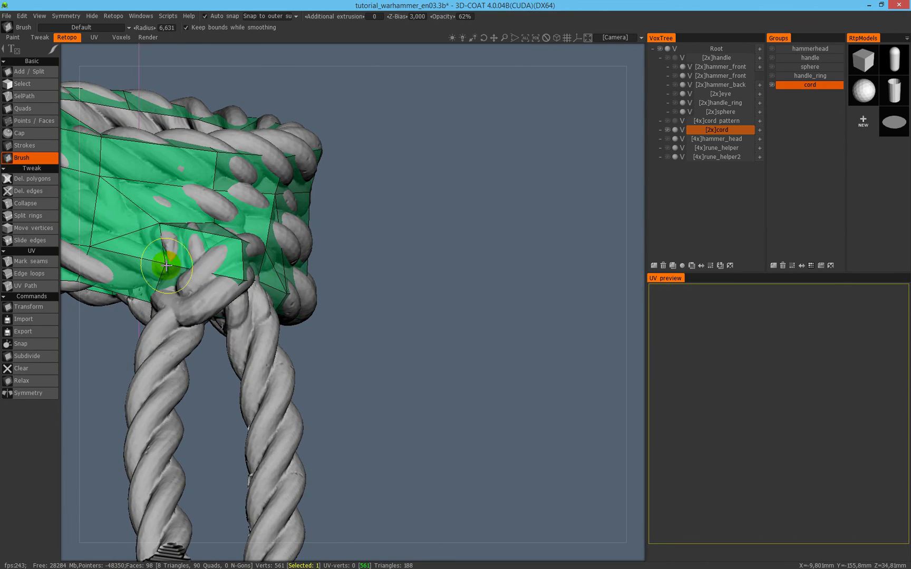
pyautogui.moveTo(298, 259); pyautogui.dragTo(224, 284, button='right')
pyautogui.moveTo(264, 234); pyautogui.dragTo(360, 126, button='right')
pyautogui.moveTo(273, 166); pyautogui.dragTo(163, 182, button='right')
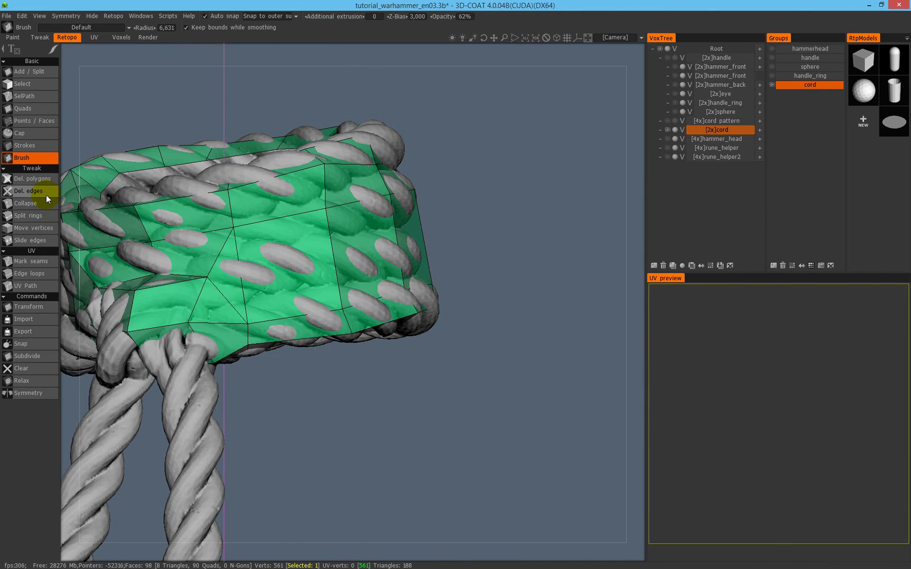
# Split the tall row of quads around the cord with Split Rings and connect the new ring to the knot's edges with Add / Split.
pyautogui.click(48, 215)
pyautogui.click(332, 258)
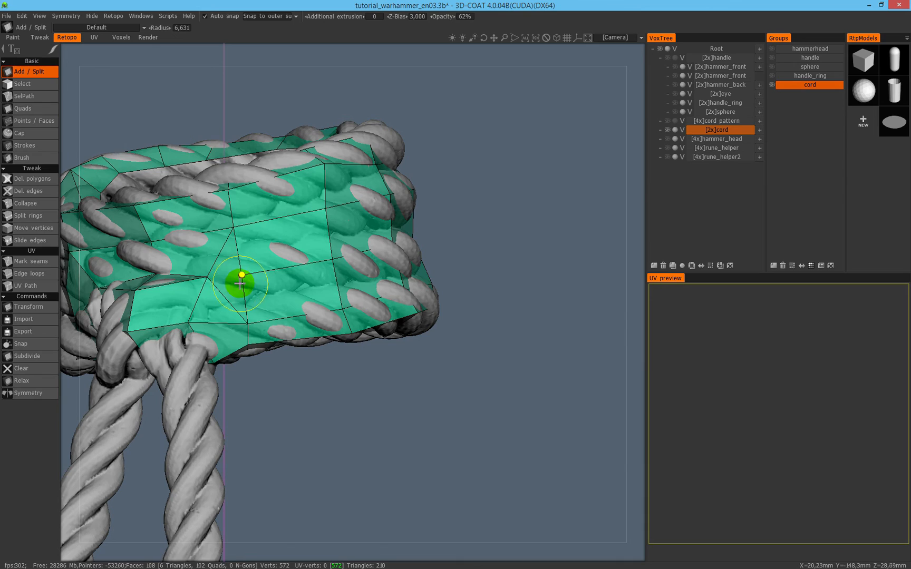
pyautogui.moveTo(207, 277); pyautogui.dragTo(210, 108, button='right')
pyautogui.click(228, 228)
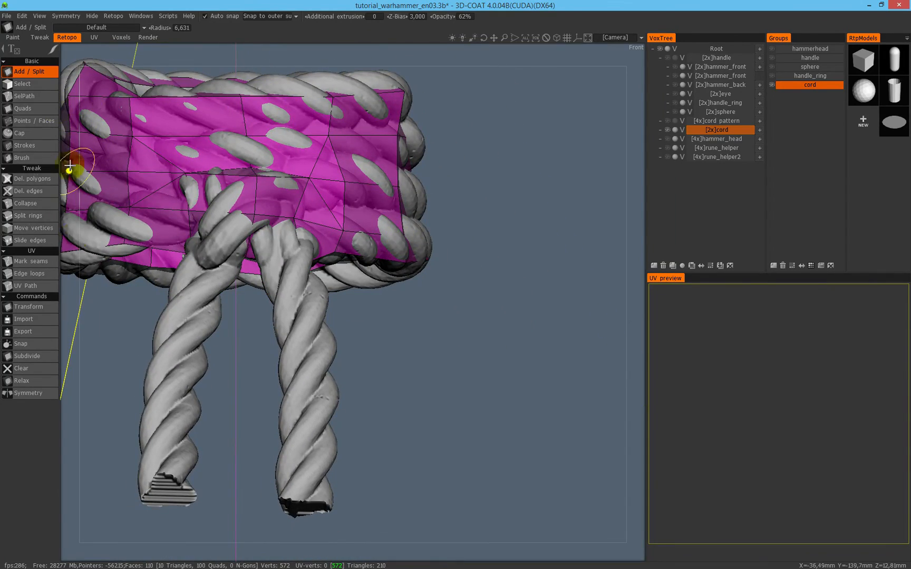
pyautogui.moveTo(317, 212); pyautogui.dragTo(564, 322, button='right')
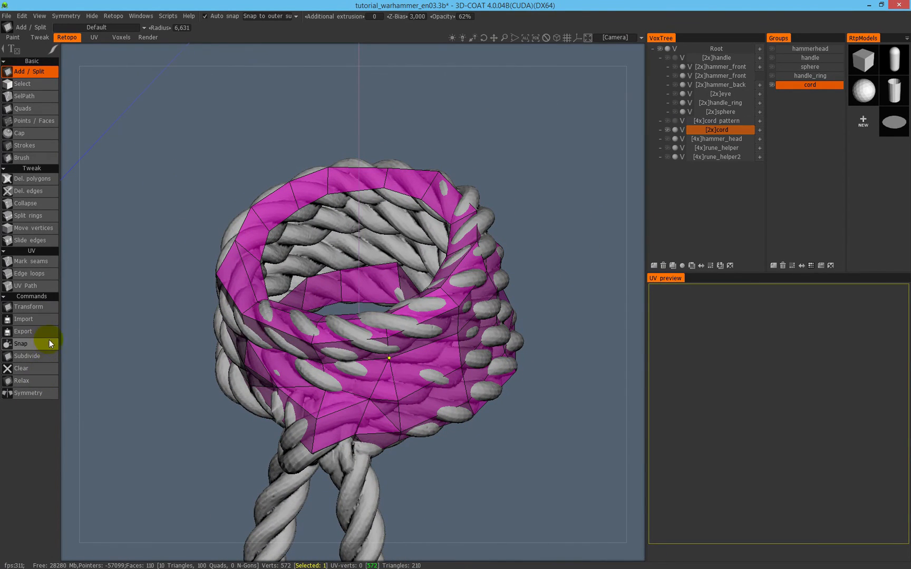
# Relax the cord's retopo mesh around the handle and check the band from the back.
pyautogui.click(45, 383)
pyautogui.moveTo(316, 211); pyautogui.dragTo(100, 258, button='right')
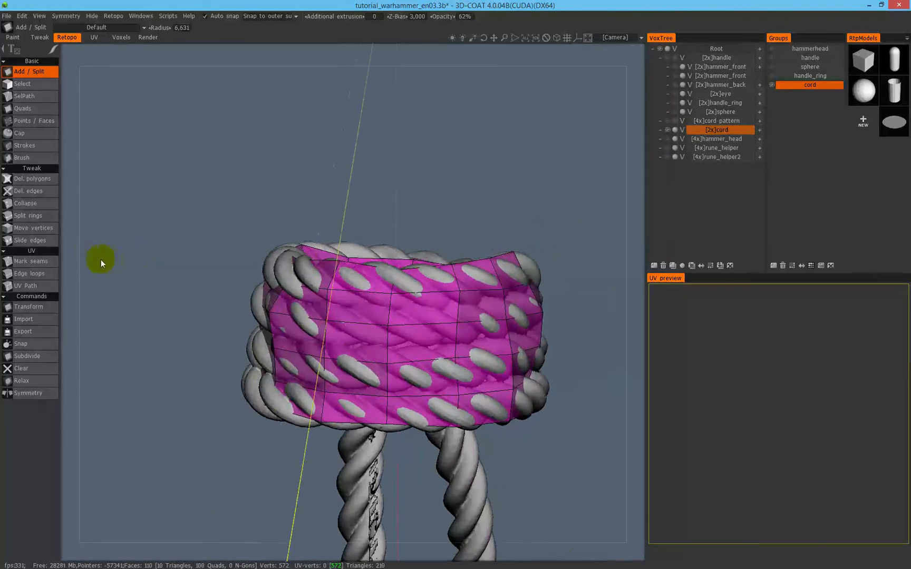
pyautogui.moveTo(225, 220); pyautogui.dragTo(475, 142, button='right')
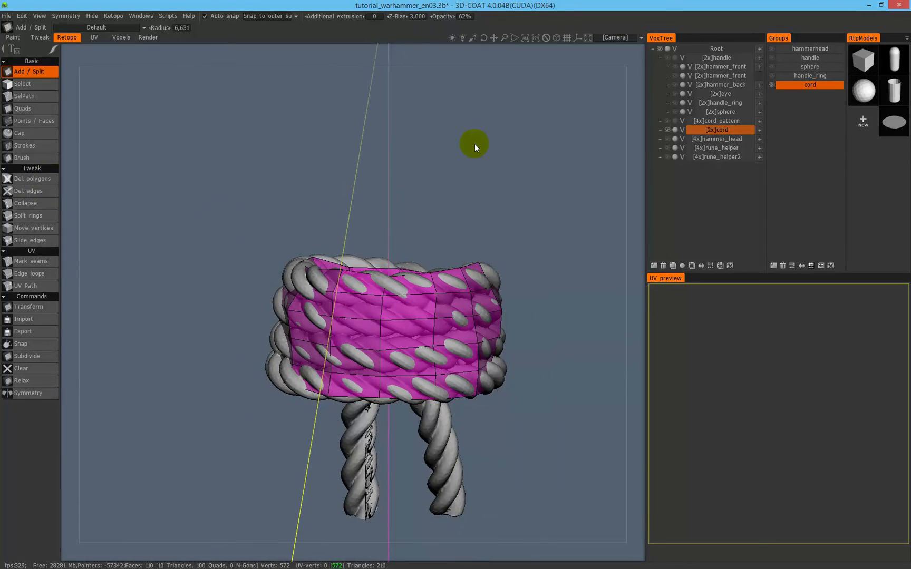
# Examine how the cord band fits around the handle's retopo mesh, with the cord volume temporarily hidden.
pyautogui.click(771, 58)
pyautogui.moveTo(421, 213); pyautogui.dragTo(529, 244, button='right')
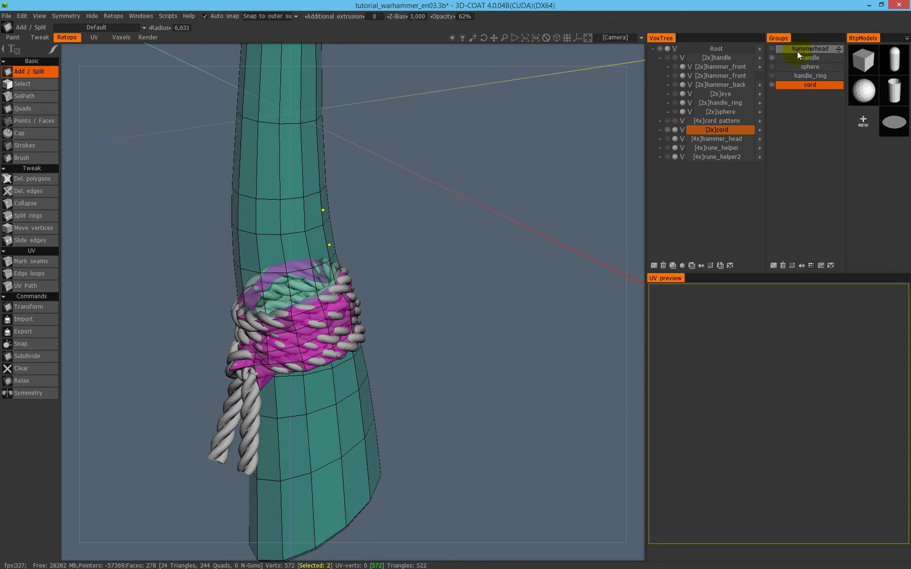
pyautogui.click(665, 129)
pyautogui.moveTo(524, 204); pyautogui.dragTo(418, 199, button='right')
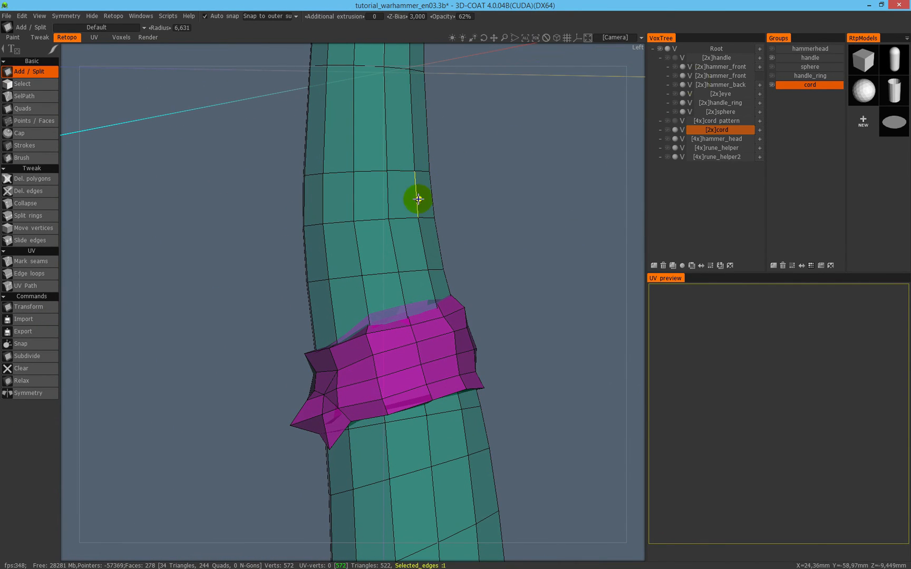
pyautogui.click(672, 131)
pyautogui.moveTo(617, 159); pyautogui.dragTo(481, 365, button='right')
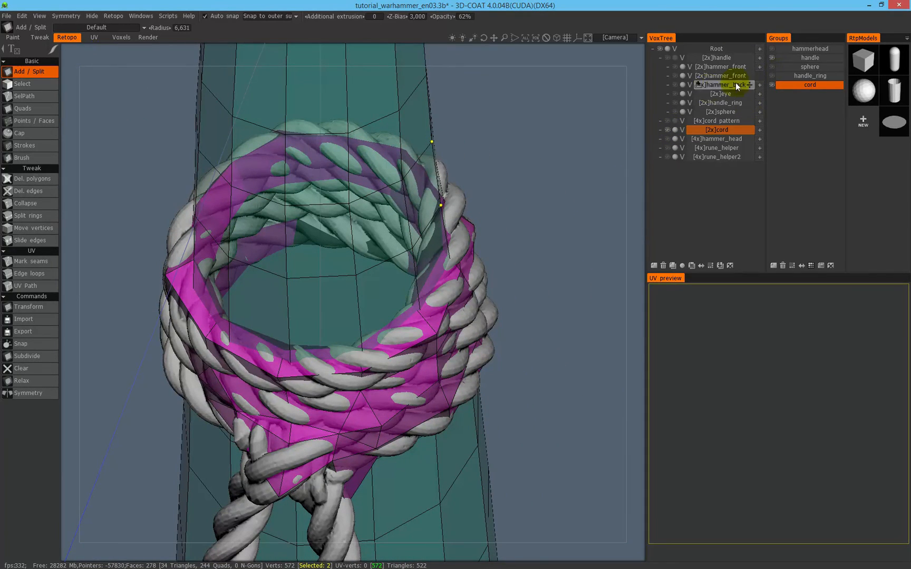
pyautogui.click(773, 59)
pyautogui.moveTo(437, 248); pyautogui.dragTo(389, 343, button='right')
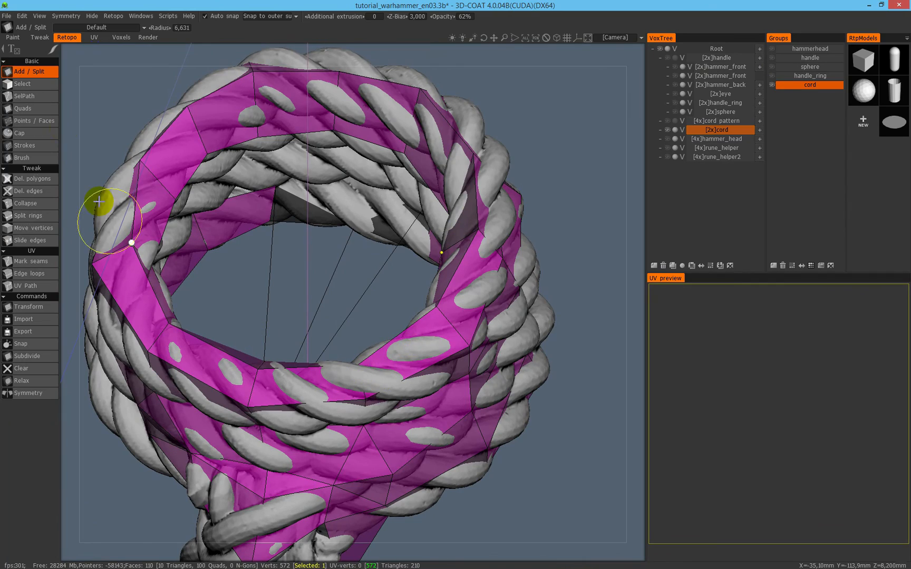
# Adjust the vertices on the inner rim of the cord band with the Brush tool.
pyautogui.click(36, 158)
pyautogui.moveTo(296, 337)
pyautogui.mouseDown(button='right')
pyautogui.moveTo(340, 346)
pyautogui.moveTo(410, 329)
pyautogui.mouseUp(button='right')
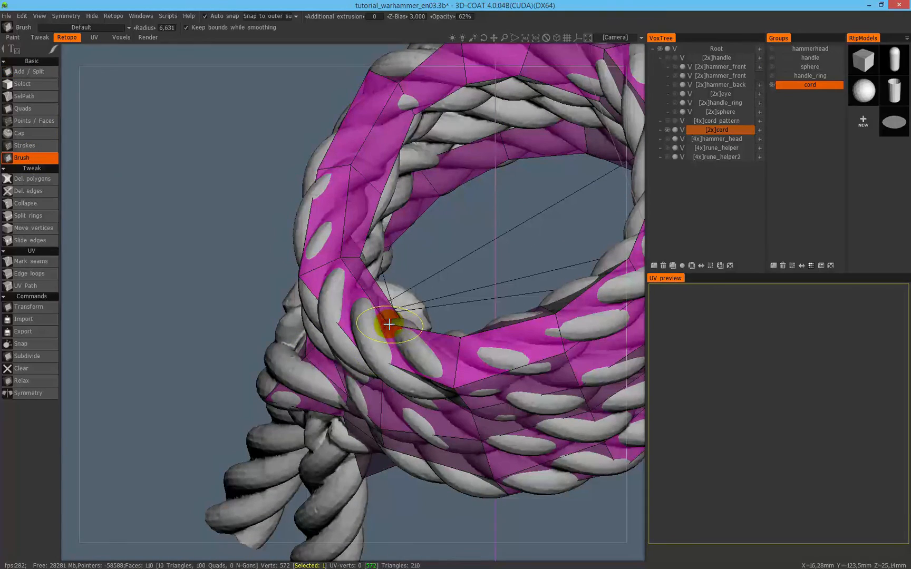
pyautogui.moveTo(425, 300); pyautogui.dragTo(190, 412, button='right')
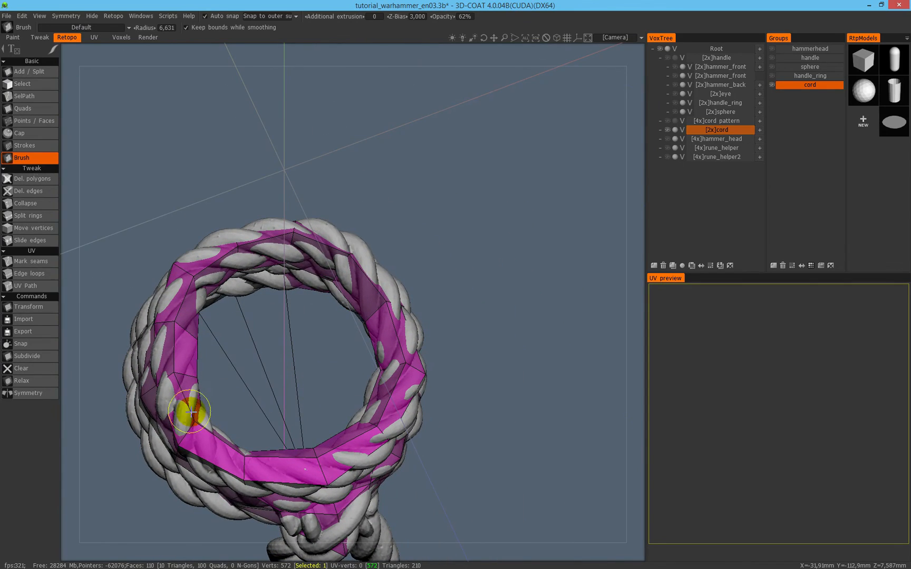
pyautogui.moveTo(195, 325); pyautogui.dragTo(96, 118, button='right')
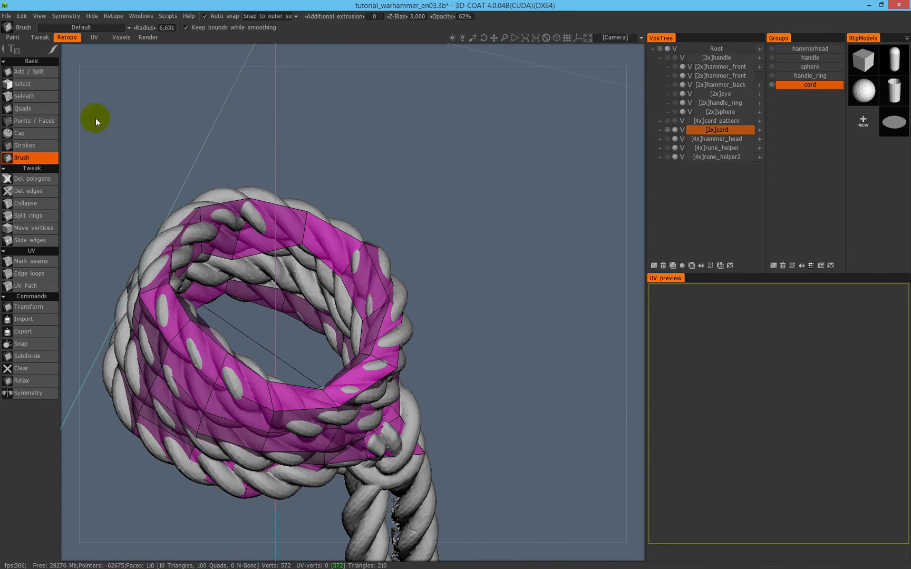
# Split the upper rim row of quads all the way around the cord with Split Rings.
pyautogui.click(42, 216)
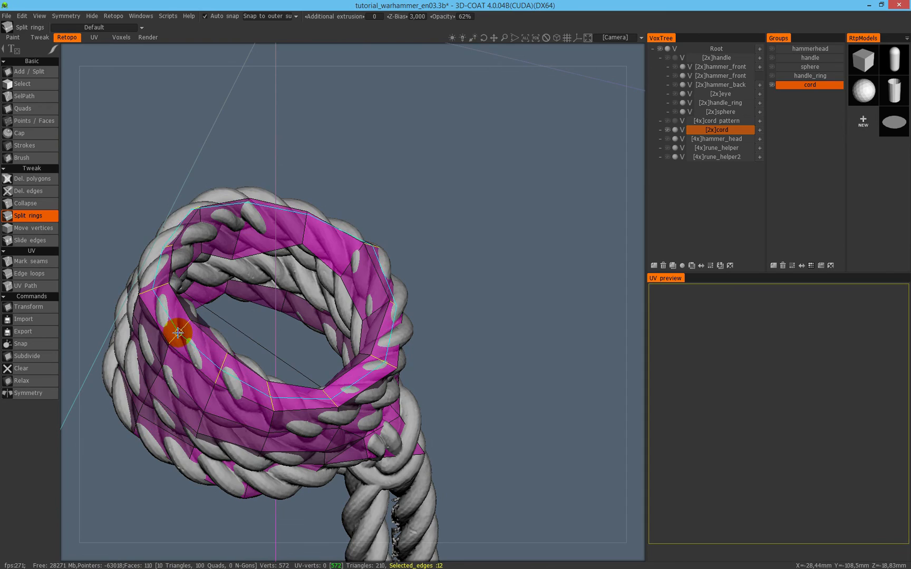
pyautogui.click(178, 332)
pyautogui.moveTo(250, 337); pyautogui.dragTo(424, 296, button='right')
pyautogui.moveTo(331, 341); pyautogui.dragTo(426, 293, button='right')
pyautogui.click(293, 336)
# Undo the upper rim split to inspect the inner mesh, and redo it.
pyautogui.hotkey('ctrl', 'z')
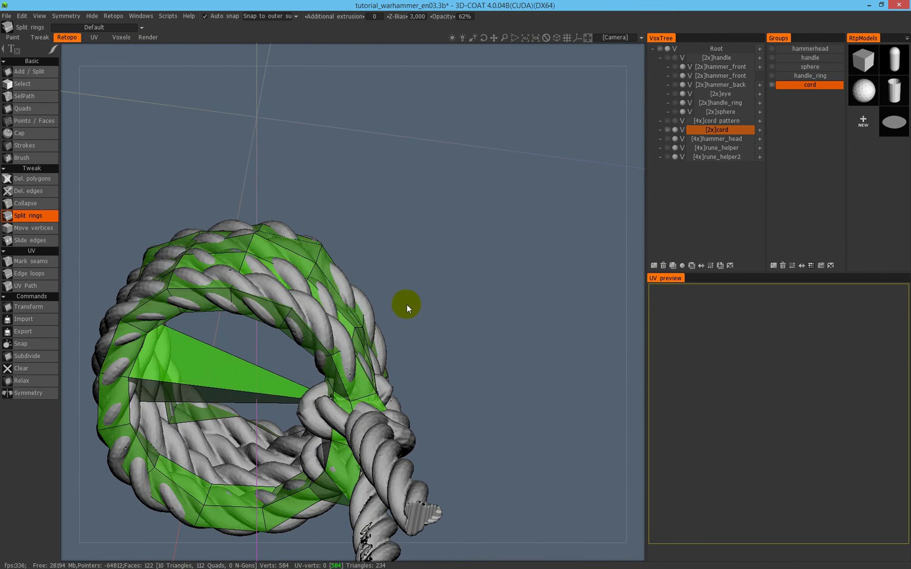
pyautogui.hotkey('ctrl', 'z')
pyautogui.hotkey('ctrl', 'z')
pyautogui.moveTo(411, 311)
pyautogui.mouseDown(button='right')
pyautogui.moveTo(462, 346)
pyautogui.moveTo(470, 382)
pyautogui.moveTo(460, 334)
pyautogui.mouseUp(button='right')
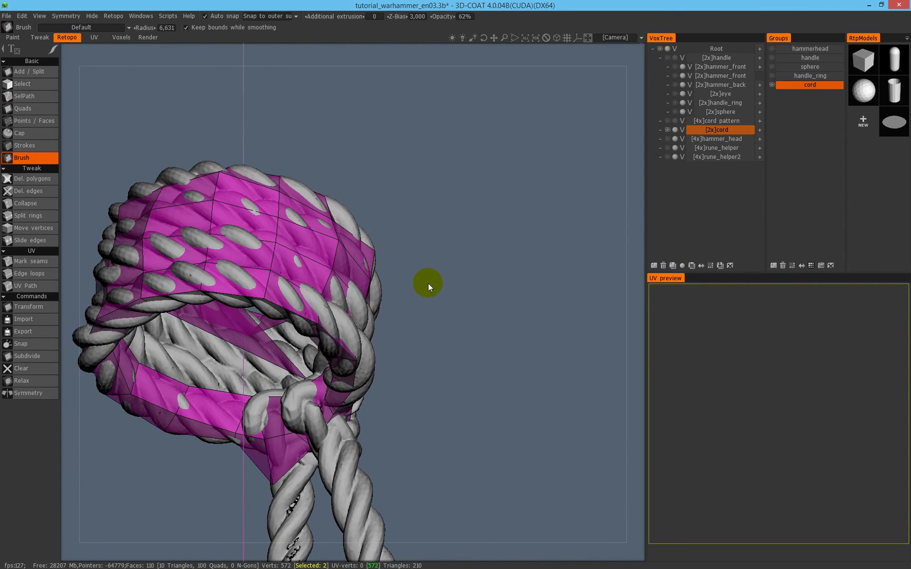
pyautogui.hotkey('ctrl', 'y')
pyautogui.hotkey('ctrl', 'y')
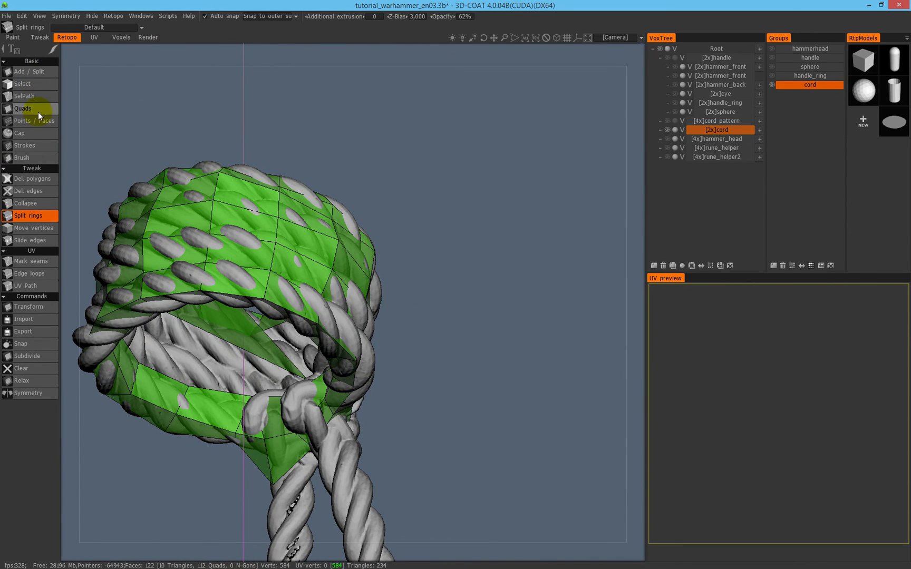
# Select the stray vertex stretched across the loop near the knot and transform it over to the opposite inner border.
pyautogui.click(38, 86)
pyautogui.scroll(4, 386, 366)
pyautogui.moveTo(422, 345)
pyautogui.mouseDown()
pyautogui.moveTo(538, 316)
pyautogui.moveTo(528, 312)
pyautogui.mouseUp()
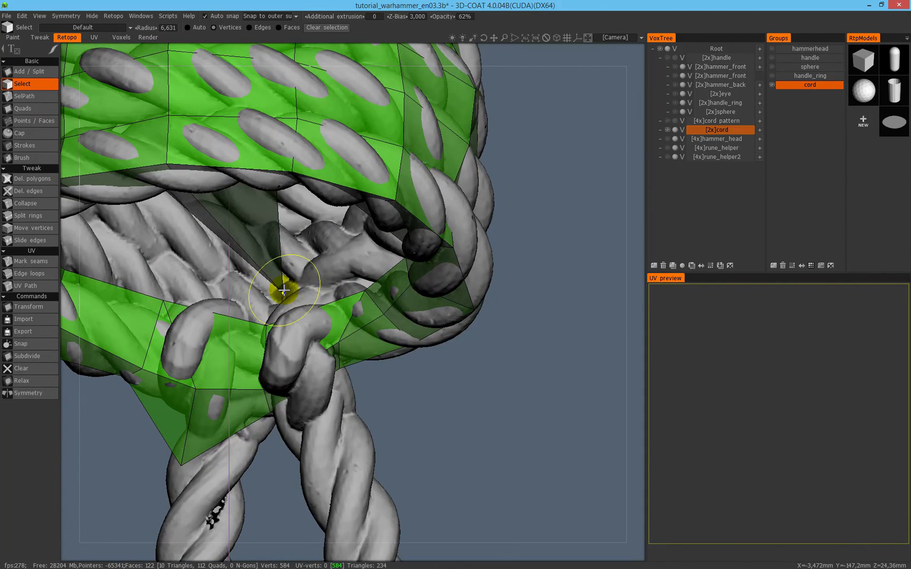
pyautogui.click(30, 306)
pyautogui.keyDown('alt'); pyautogui.moveTo(196, 286); pyautogui.dragTo(261, 288); pyautogui.keyUp('alt')
pyautogui.moveTo(326, 318); pyautogui.dragTo(236, 242)
pyautogui.keyDown('alt'); pyautogui.moveTo(337, 247); pyautogui.dragTo(528, 4); pyautogui.keyUp('alt')
pyautogui.keyDown('alt'); pyautogui.moveTo(310, 154); pyautogui.dragTo(311, 200, button='middle'); pyautogui.keyUp('alt')
pyautogui.scroll(-4, 311, 200)
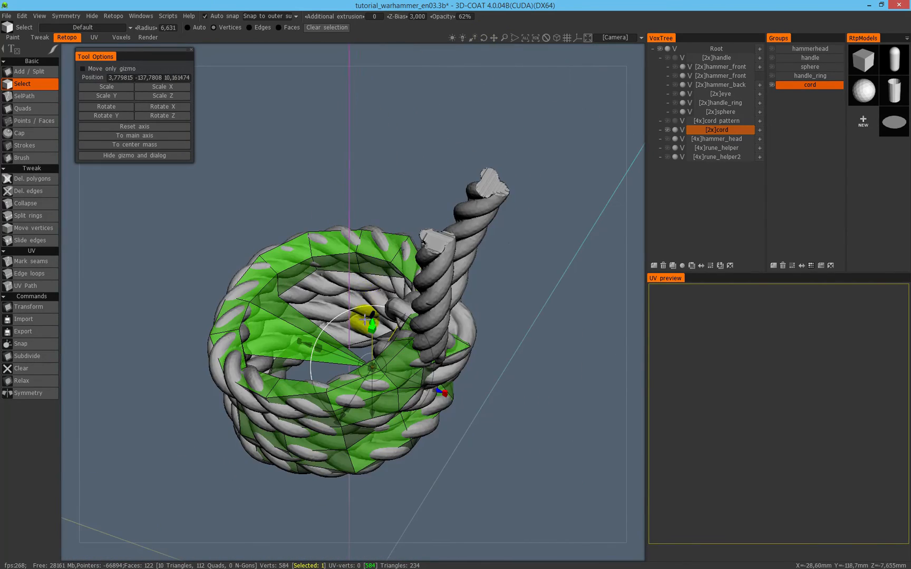
pyautogui.keyDown('alt'); pyautogui.moveTo(366, 319); pyautogui.dragTo(362, 378); pyautogui.keyUp('alt')
pyautogui.moveTo(406, 412); pyautogui.dragTo(299, 375)
pyautogui.keyDown('alt'); pyautogui.moveTo(477, 322); pyautogui.dragTo(475, 351); pyautogui.keyUp('alt')
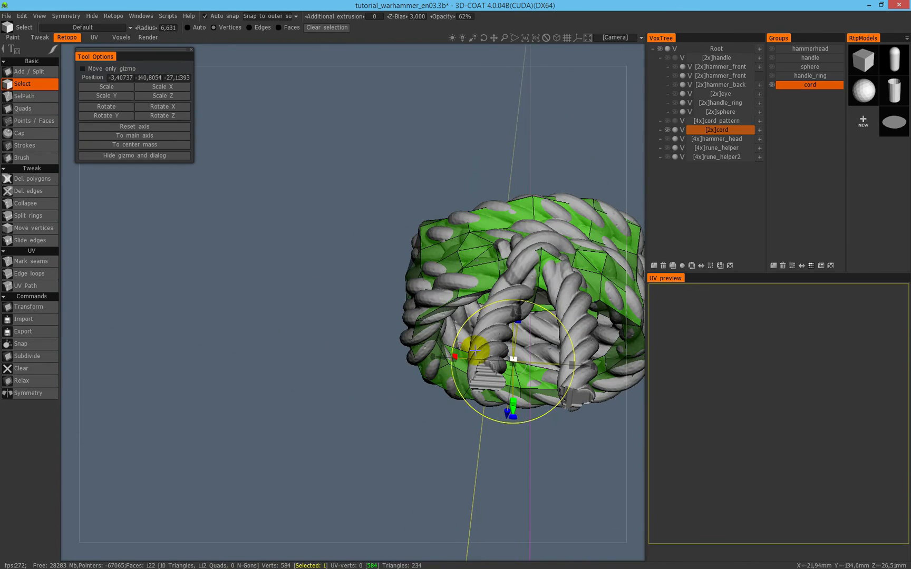
# Snap the retopo mesh to the cord surface and adjust the moved vertex with the Brush tool.
pyautogui.click(52, 347)
pyautogui.keyDown('alt'); pyautogui.moveTo(118, 365); pyautogui.dragTo(453, 286); pyautogui.keyUp('alt')
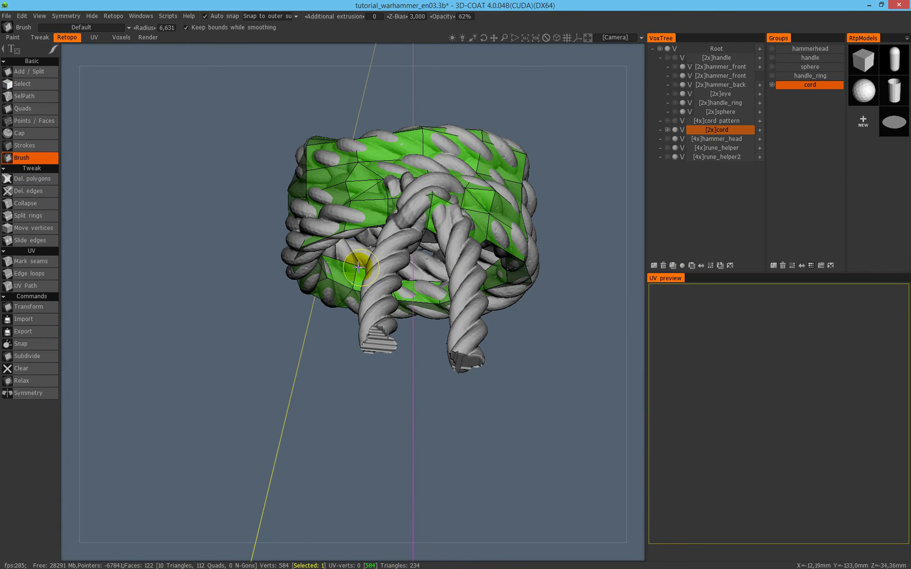
pyautogui.keyDown('alt'); pyautogui.moveTo(356, 273); pyautogui.dragTo(367, 298); pyautogui.keyUp('alt')
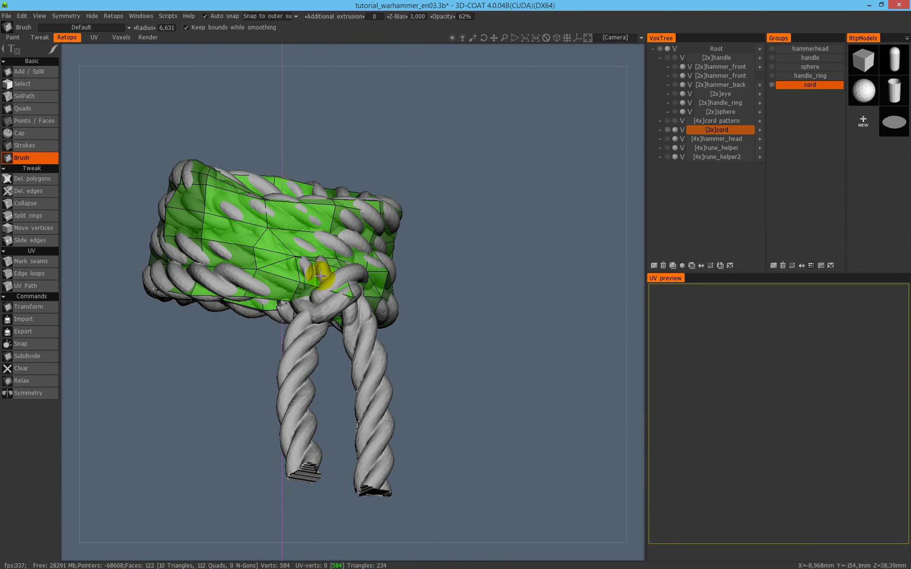
# Split the lower rim row of quads around the cord with Split Rings.
pyautogui.click(47, 216)
pyautogui.moveTo(301, 206)
pyautogui.keyDown('alt'); pyautogui.mouseDown()
pyautogui.moveTo(350, 350)
pyautogui.moveTo(325, 428)
pyautogui.moveTo(368, 259)
pyautogui.moveTo(354, 285)
pyautogui.mouseUp(); pyautogui.keyUp('alt')
pyautogui.keyDown('alt'); pyautogui.moveTo(353, 285); pyautogui.dragTo(411, 293, button='middle'); pyautogui.keyUp('alt')
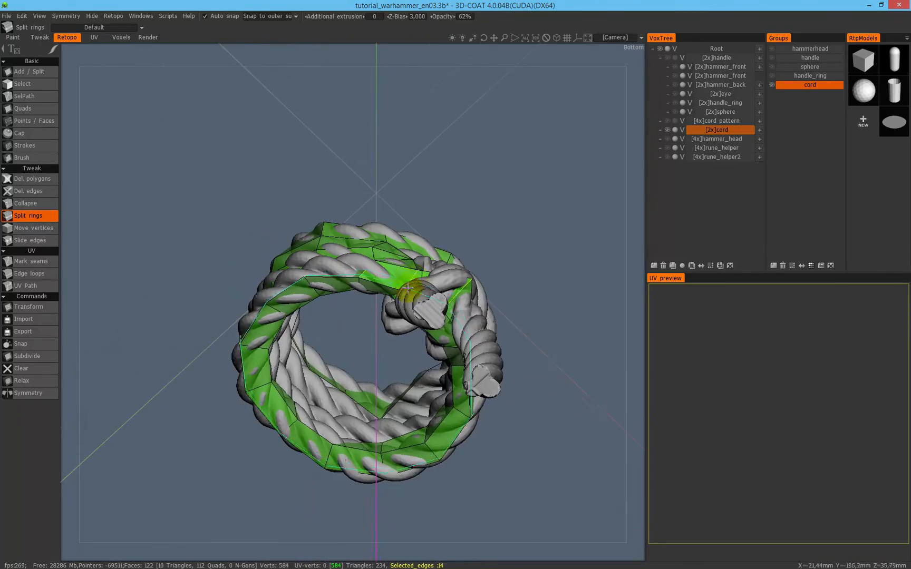
pyautogui.keyDown('alt'); pyautogui.moveTo(411, 293); pyautogui.dragTo(476, 235, button='right'); pyautogui.keyUp('alt')
pyautogui.keyDown('alt'); pyautogui.moveTo(476, 236); pyautogui.dragTo(399, 278, button='middle'); pyautogui.keyUp('alt')
pyautogui.keyDown('alt'); pyautogui.moveTo(399, 278); pyautogui.dragTo(325, 271); pyautogui.keyUp('alt')
pyautogui.keyDown('alt'); pyautogui.moveTo(431, 207); pyautogui.dragTo(293, 256); pyautogui.keyUp('alt')
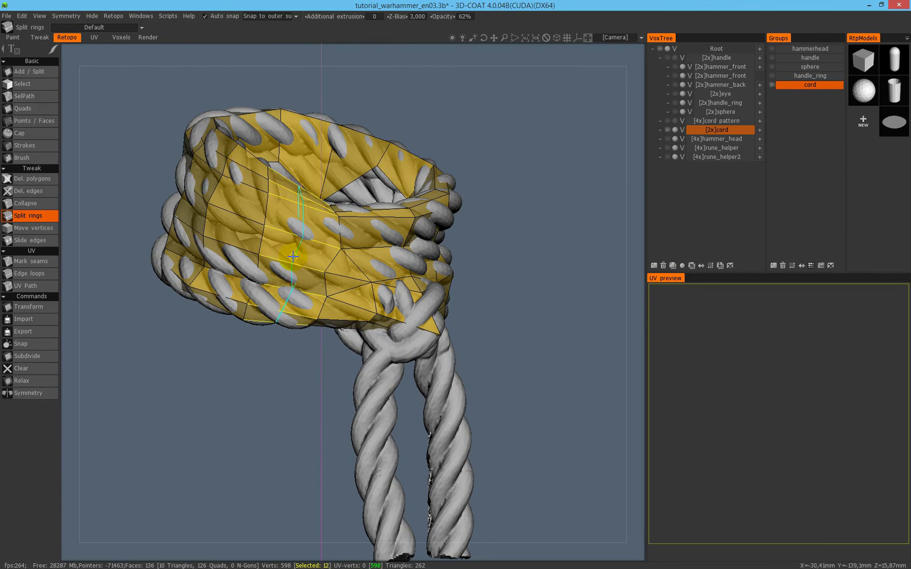
# Relax the newly split cord mesh, undo the result, and apply Relax again.
pyautogui.click(40, 382)
pyautogui.hotkey('ctrl', 'z')
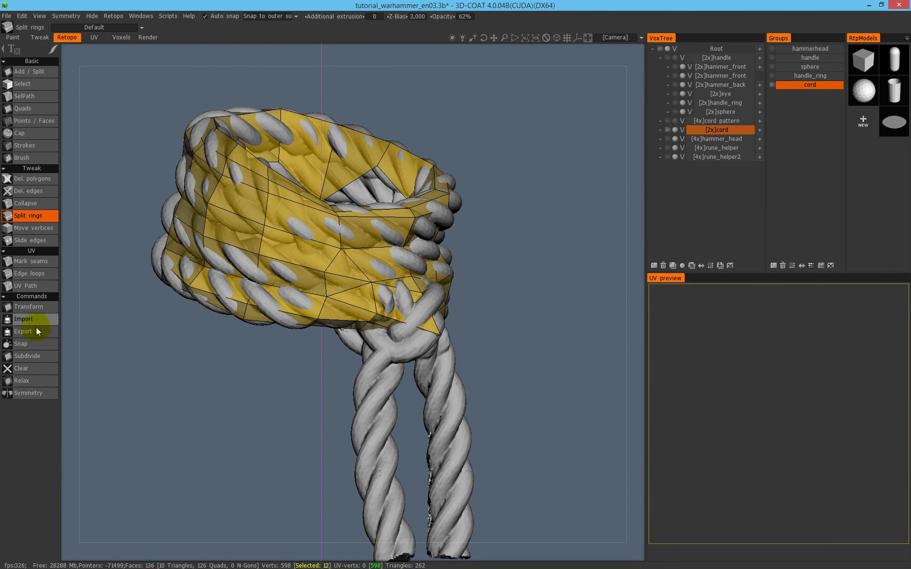
pyautogui.click(45, 380)
pyautogui.keyDown('alt'); pyautogui.moveTo(242, 339); pyautogui.dragTo(266, 59); pyautogui.keyUp('alt')
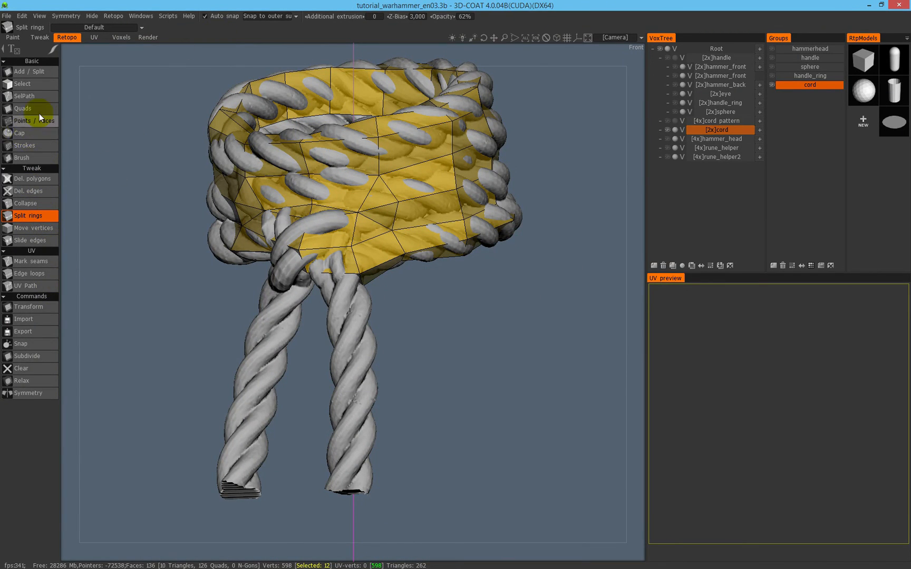
# Select the single quad under the knot where the right hanging strand begins and extrude it down past the strand's end.
pyautogui.click(45, 82)
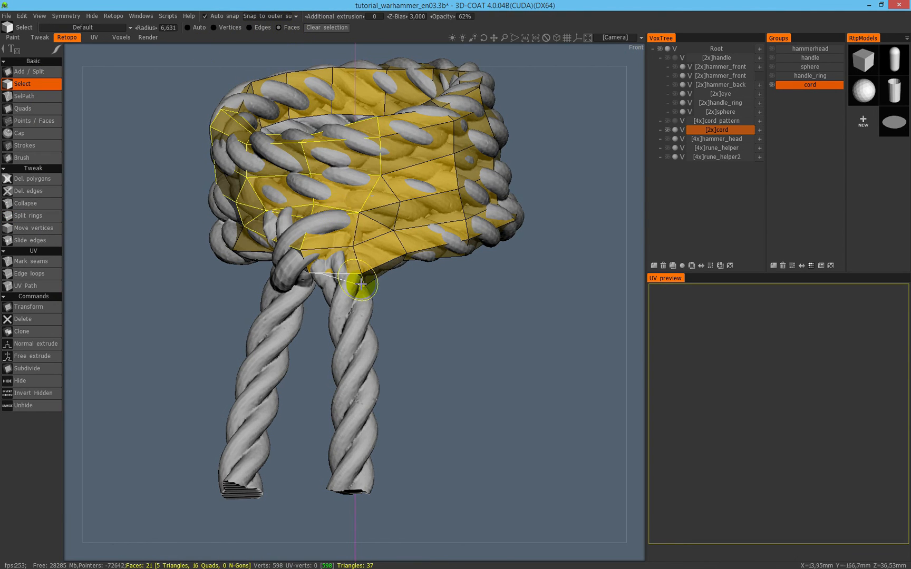
pyautogui.keyDown('alt'); pyautogui.moveTo(336, 214); pyautogui.dragTo(369, 235); pyautogui.keyUp('alt')
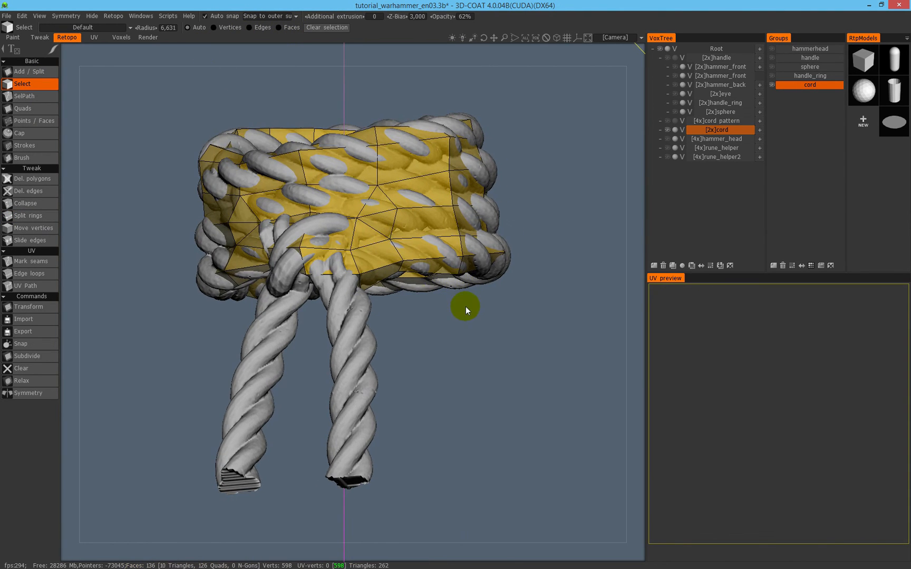
pyautogui.keyDown('alt'); pyautogui.moveTo(466, 309); pyautogui.dragTo(401, 249); pyautogui.keyUp('alt')
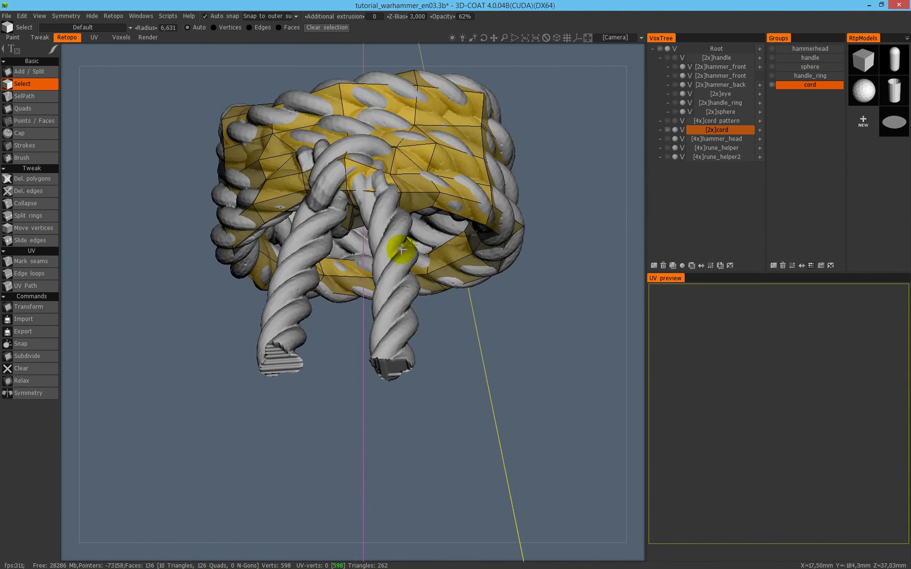
pyautogui.click(372, 200)
pyautogui.keyDown('alt'); pyautogui.moveTo(421, 258); pyautogui.dragTo(364, 289, button='middle'); pyautogui.keyUp('alt')
pyautogui.keyDown('alt'); pyautogui.moveTo(363, 289); pyautogui.dragTo(422, 203, button='right'); pyautogui.keyUp('alt')
pyautogui.keyDown('alt'); pyautogui.moveTo(421, 203); pyautogui.dragTo(345, 200); pyautogui.keyUp('alt')
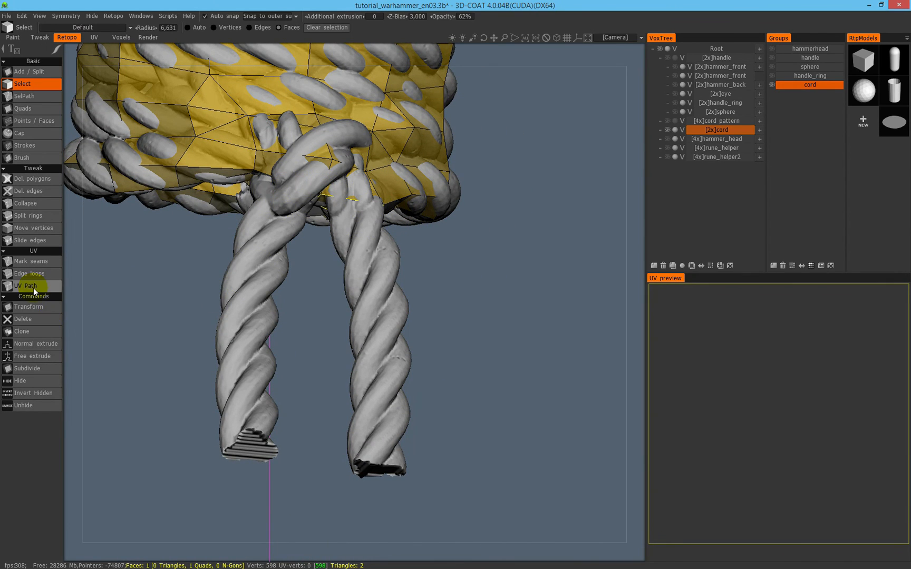
pyautogui.click(53, 348)
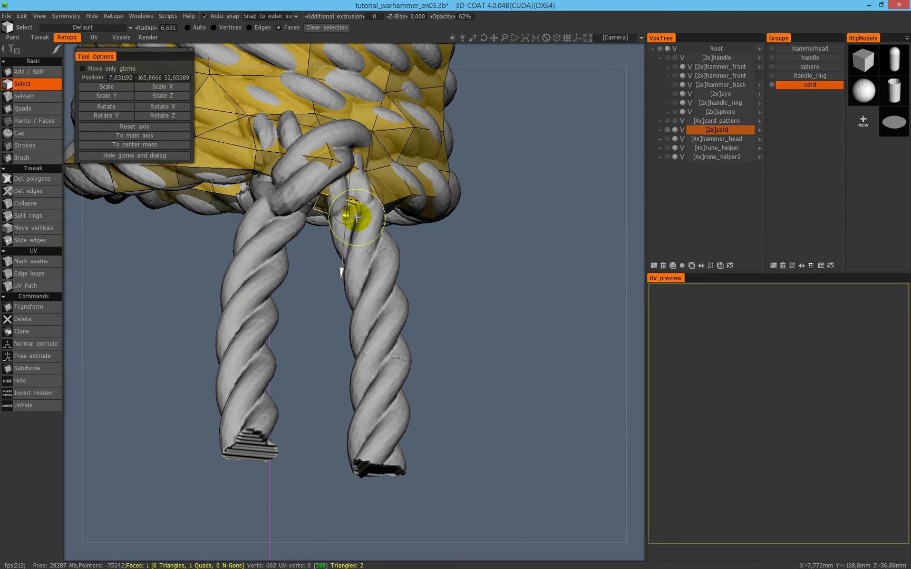
pyautogui.moveTo(351, 151); pyautogui.dragTo(305, 389)
pyautogui.moveTo(328, 453); pyautogui.dragTo(389, 493)
pyautogui.moveTo(448, 369); pyautogui.dragTo(396, 366)
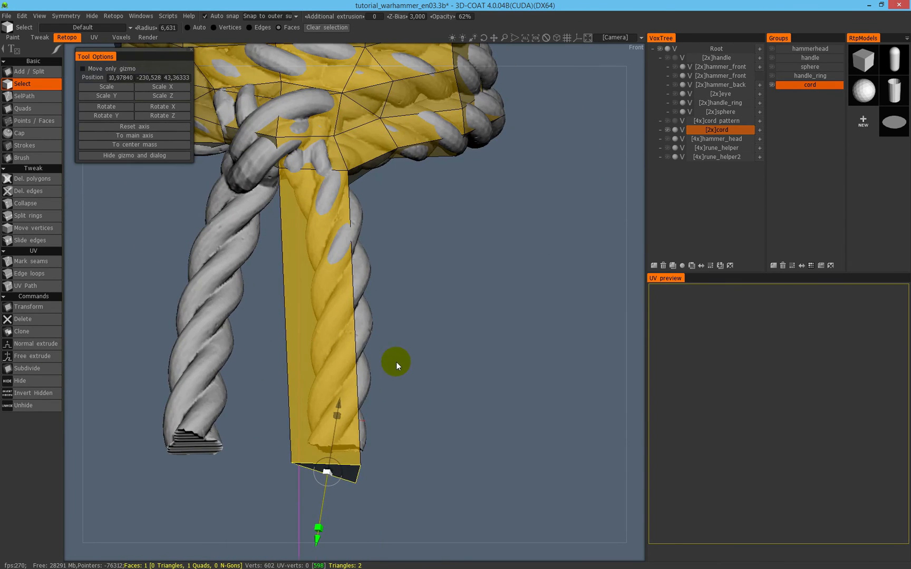
# Transform the extruded end face sideways and in depth so the box follows the hanging strand.
pyautogui.moveTo(334, 473); pyautogui.dragTo(362, 486)
pyautogui.moveTo(375, 444); pyautogui.dragTo(324, 296)
pyautogui.click(47, 88)
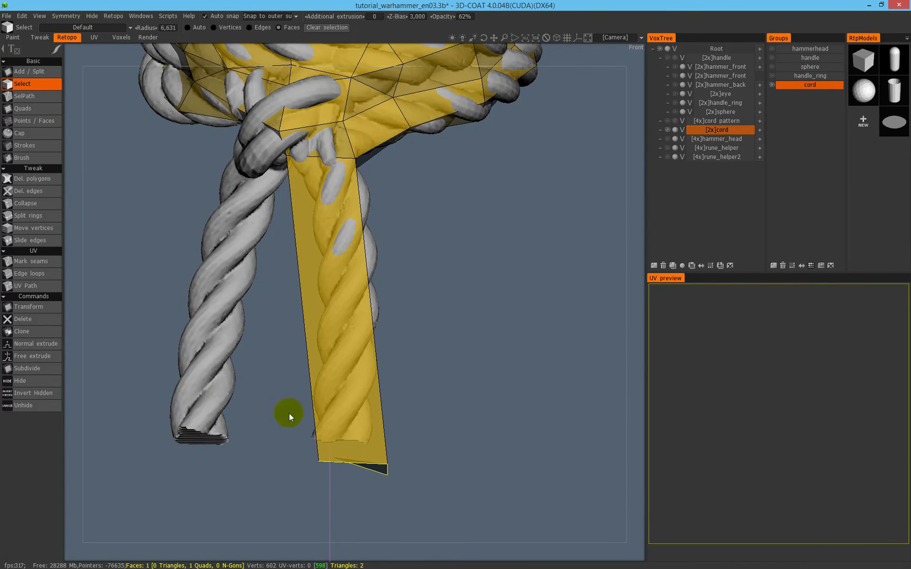
pyautogui.click(31, 307)
pyautogui.moveTo(406, 425); pyautogui.dragTo(521, 404)
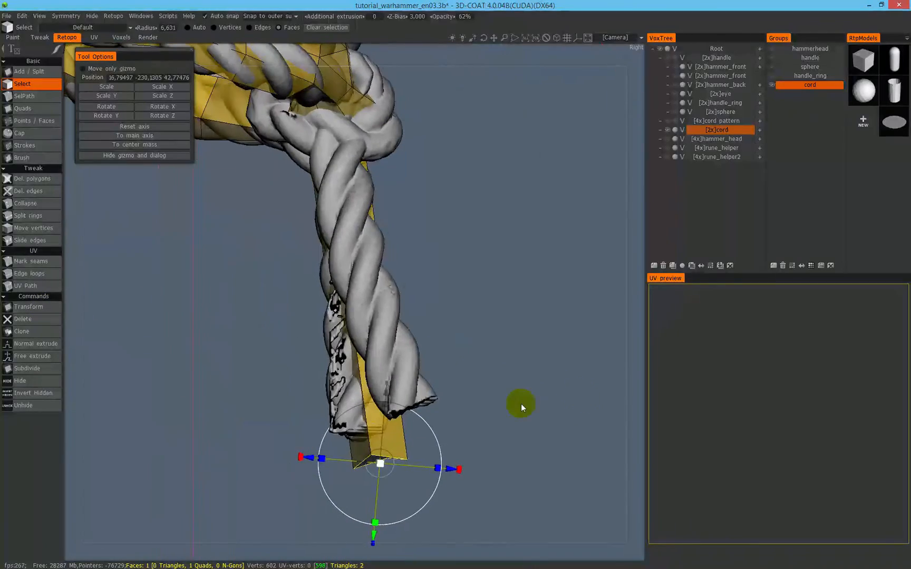
pyautogui.moveTo(385, 470); pyautogui.dragTo(361, 464)
pyautogui.moveTo(464, 411); pyautogui.dragTo(123, 348)
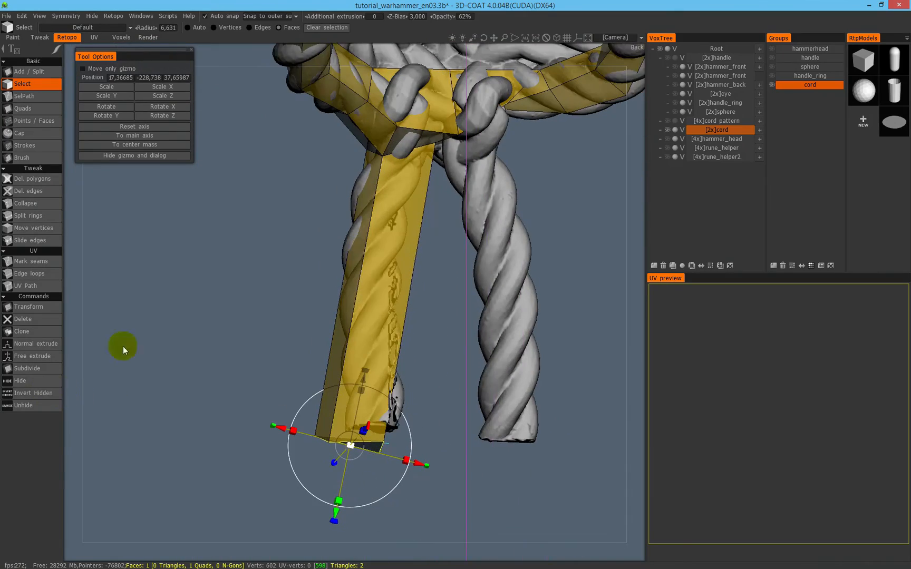
pyautogui.moveTo(352, 367); pyautogui.dragTo(420, 305)
pyautogui.moveTo(368, 402); pyautogui.dragTo(337, 275)
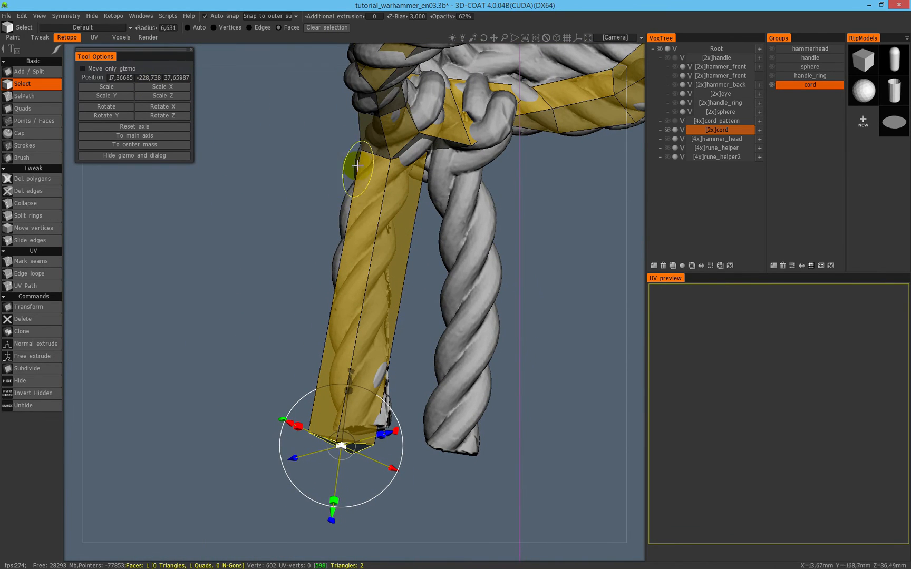
# Switch to voxel sculpting with the VoxTree shown and smooth out the jagged artifacts along the cord's damaged hanging strand.
pyautogui.click(123, 37)
pyautogui.moveTo(126, 126); pyautogui.dragTo(361, 268)
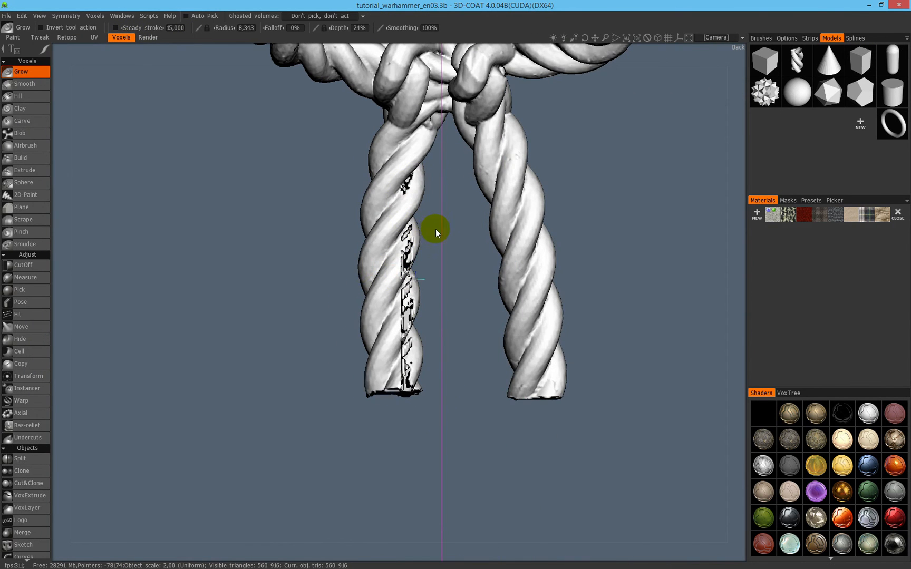
pyautogui.moveTo(435, 229); pyautogui.dragTo(333, 282, button='middle')
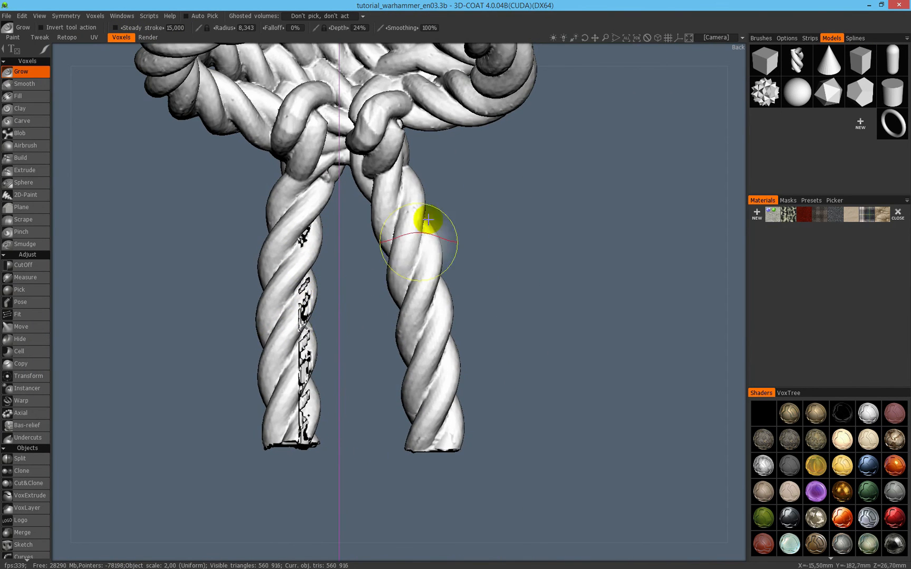
pyautogui.click(795, 394)
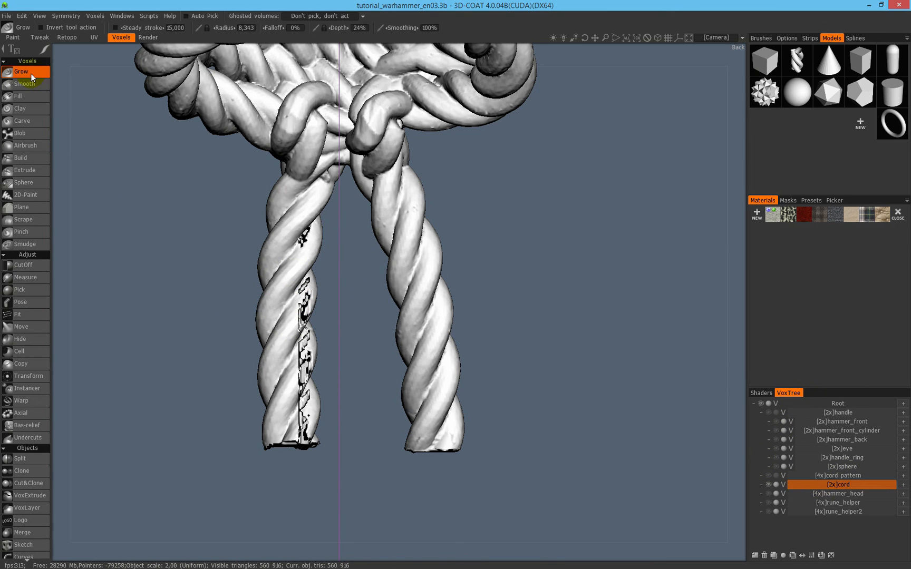
pyautogui.moveTo(204, 339)
pyautogui.mouseDown()
pyautogui.moveTo(301, 349)
pyautogui.moveTo(304, 409)
pyautogui.mouseUp()
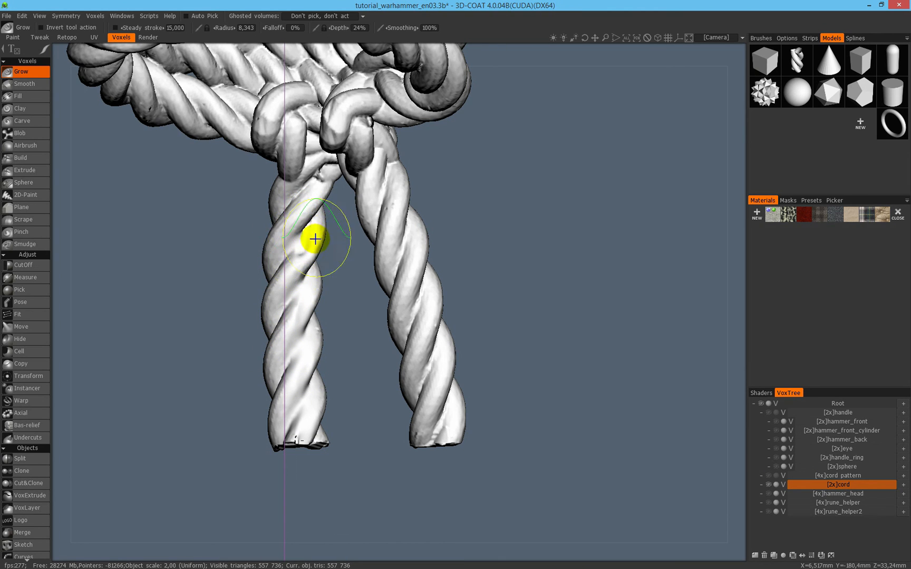
# Inspect both hanging strands and the knot from several sides and smooth the remaining rough spots on the sculpt.
pyautogui.keyDown('alt'); pyautogui.moveTo(308, 249); pyautogui.dragTo(271, 200); pyautogui.keyUp('alt')
pyautogui.moveTo(349, 360)
pyautogui.keyDown('alt'); pyautogui.mouseDown()
pyautogui.moveTo(274, 378)
pyautogui.moveTo(245, 406)
pyautogui.mouseUp(); pyautogui.keyUp('alt')
pyautogui.keyDown('alt'); pyautogui.moveTo(371, 263); pyautogui.dragTo(418, 379, button='middle'); pyautogui.keyUp('alt')
pyautogui.keyDown('alt'); pyautogui.moveTo(363, 316); pyautogui.dragTo(416, 332); pyautogui.keyUp('alt')
pyautogui.keyDown('alt'); pyautogui.moveTo(422, 254); pyautogui.dragTo(454, 207); pyautogui.keyUp('alt')
pyautogui.scroll(-5, 477, 216)
pyautogui.scroll(4, 454, 207)
pyautogui.keyDown('alt'); pyautogui.moveTo(429, 224); pyautogui.dragTo(578, 254, button='middle'); pyautogui.keyUp('alt')
pyautogui.keyDown('alt'); pyautogui.moveTo(579, 257); pyautogui.dragTo(444, 312); pyautogui.keyUp('alt')
pyautogui.keyDown('alt'); pyautogui.moveTo(421, 212); pyautogui.dragTo(278, 295); pyautogui.keyUp('alt')
pyautogui.moveTo(339, 198); pyautogui.dragTo(340, 199)
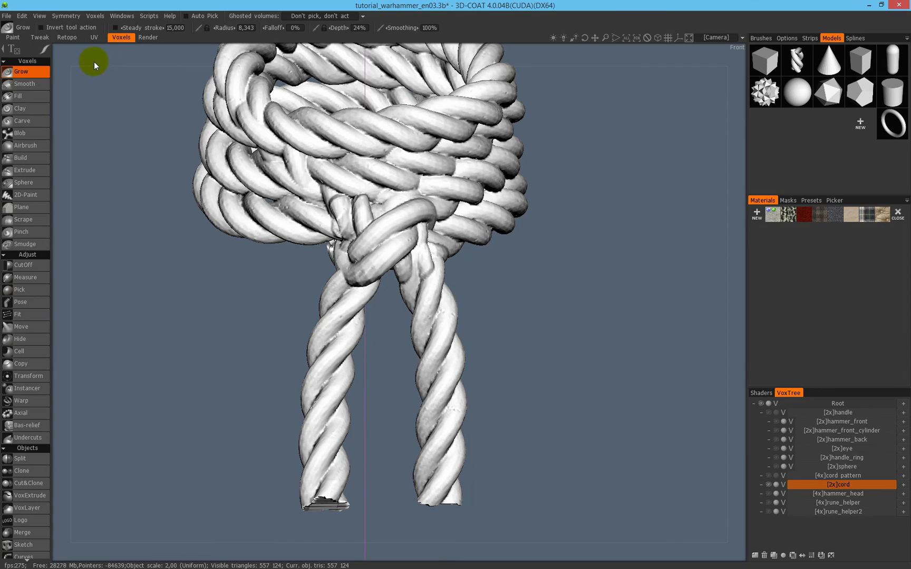
# Return to retopology at the lower end of the extruded strand box.
pyautogui.click(70, 39)
pyautogui.moveTo(232, 301); pyautogui.dragTo(411, 241)
pyautogui.moveTo(401, 317); pyautogui.dragTo(66, 150)
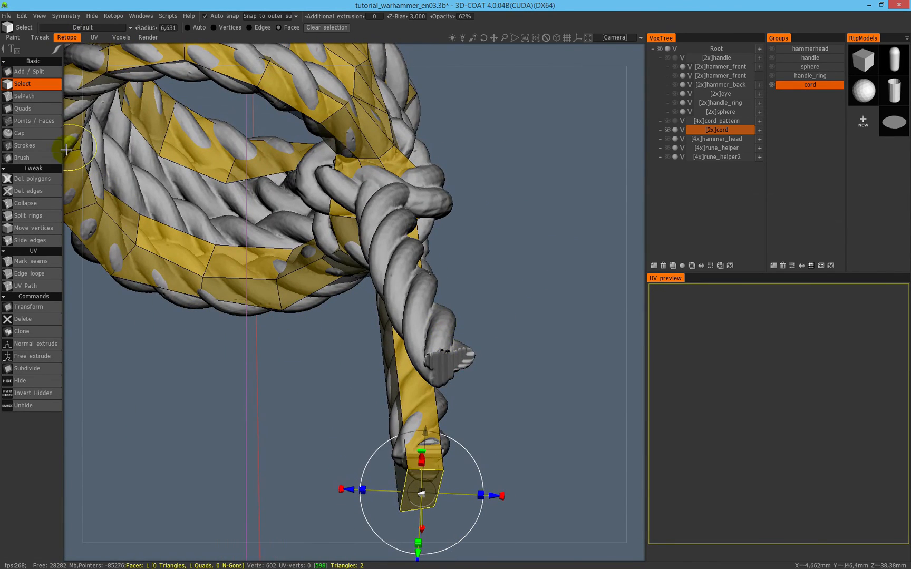
# Try snapping the retopo mesh to the cord with Snap and undo it.
pyautogui.click(34, 146)
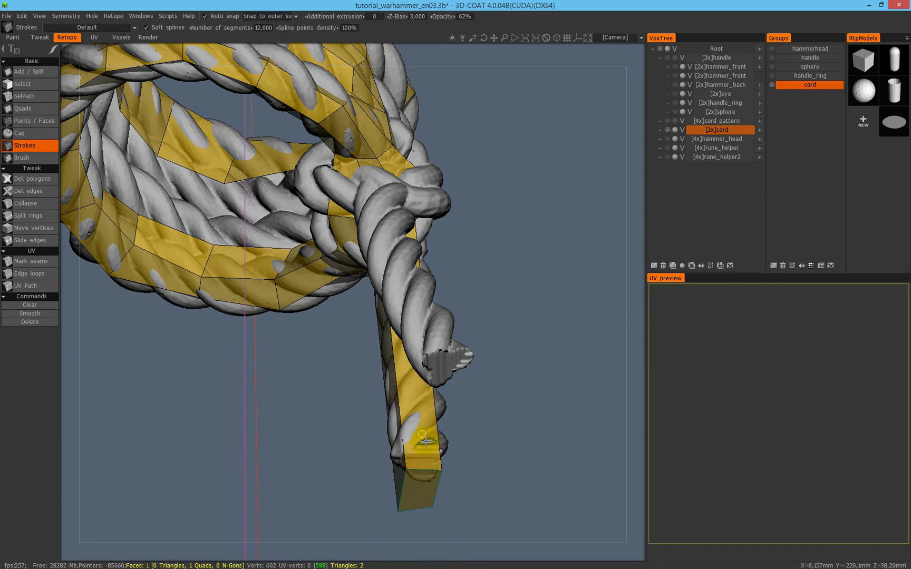
pyautogui.moveTo(425, 392); pyautogui.dragTo(193, 295)
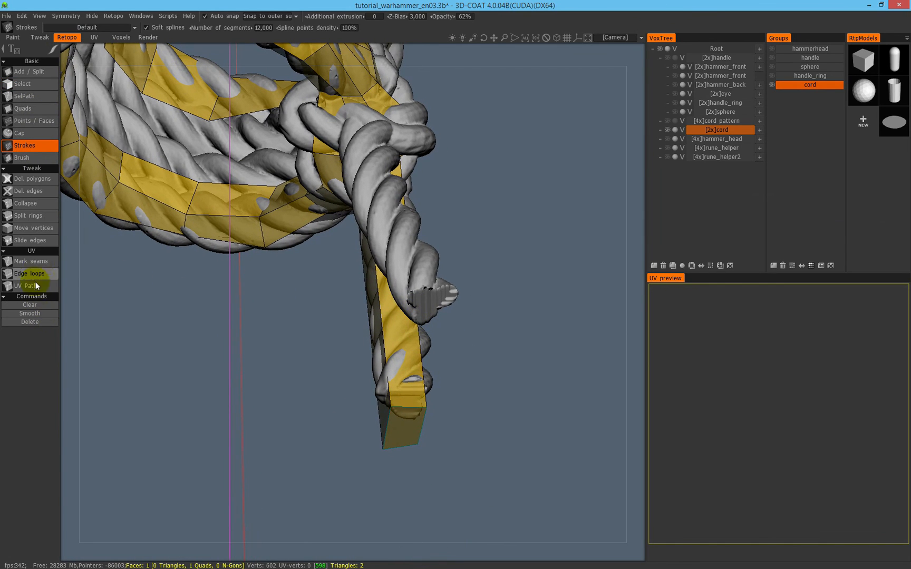
pyautogui.click(24, 157)
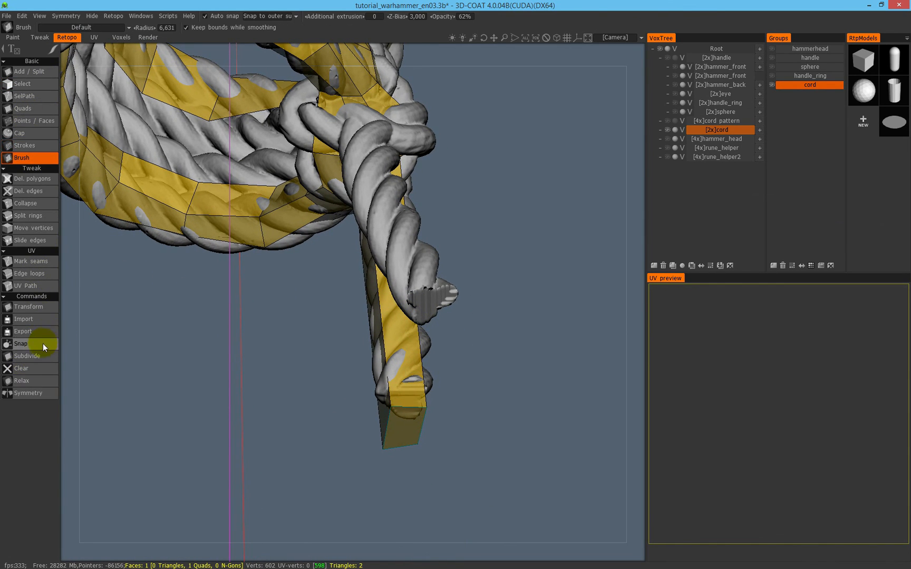
pyautogui.click(43, 343)
pyautogui.hotkey('ctrl', 'z')
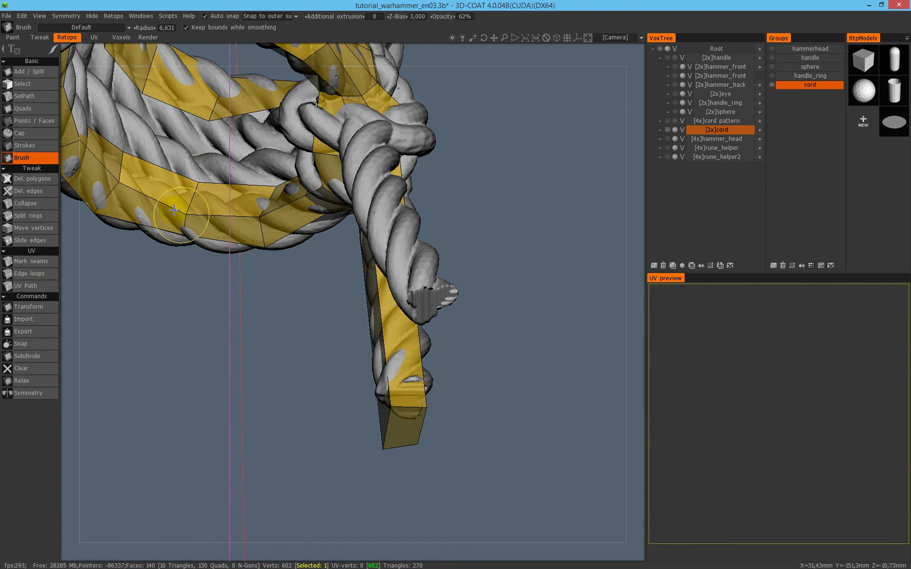
# Select a side edge of the strand box's end face and transform it to fit the rope's end.
pyautogui.click(35, 83)
pyautogui.click(387, 399)
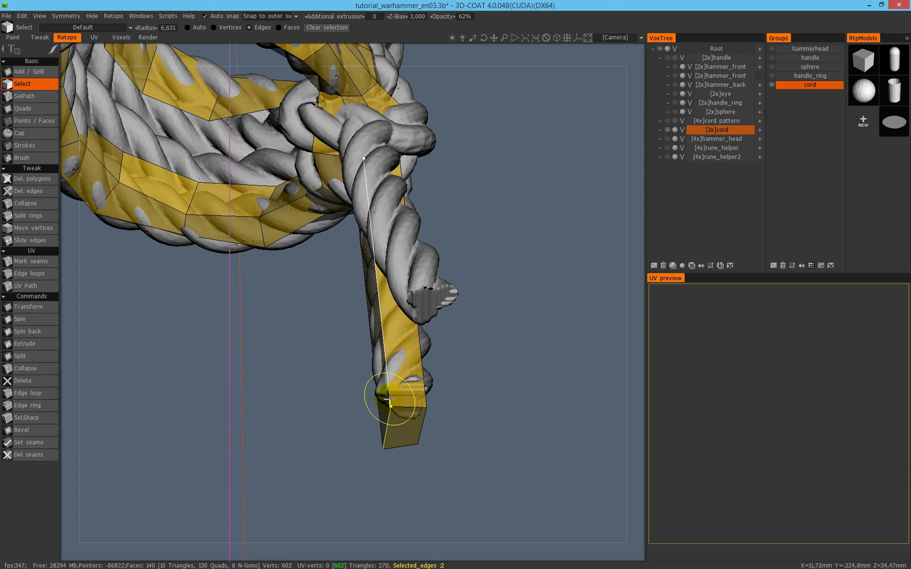
pyautogui.moveTo(448, 391); pyautogui.dragTo(488, 350, button='right')
pyautogui.moveTo(488, 350); pyautogui.dragTo(479, 193, button='middle')
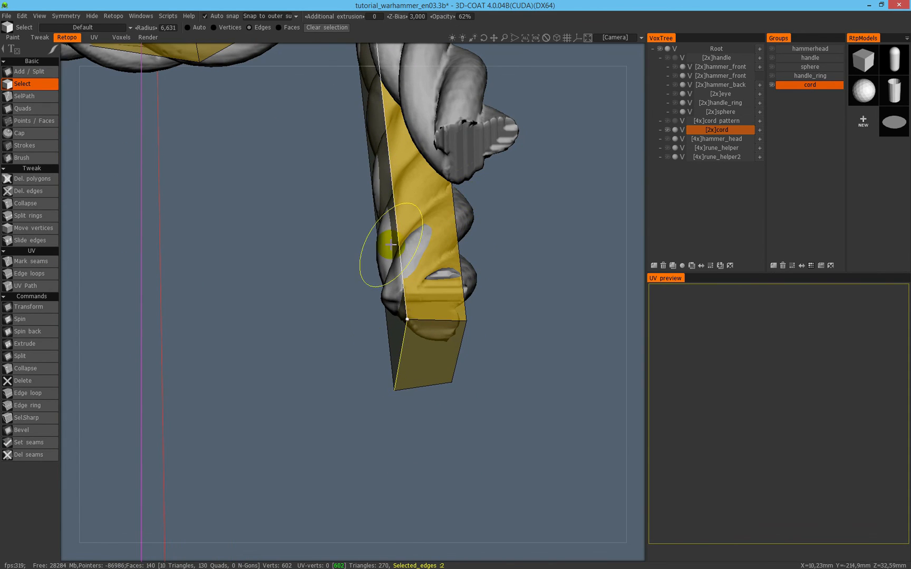
pyautogui.press('Escape')
pyautogui.click(456, 351)
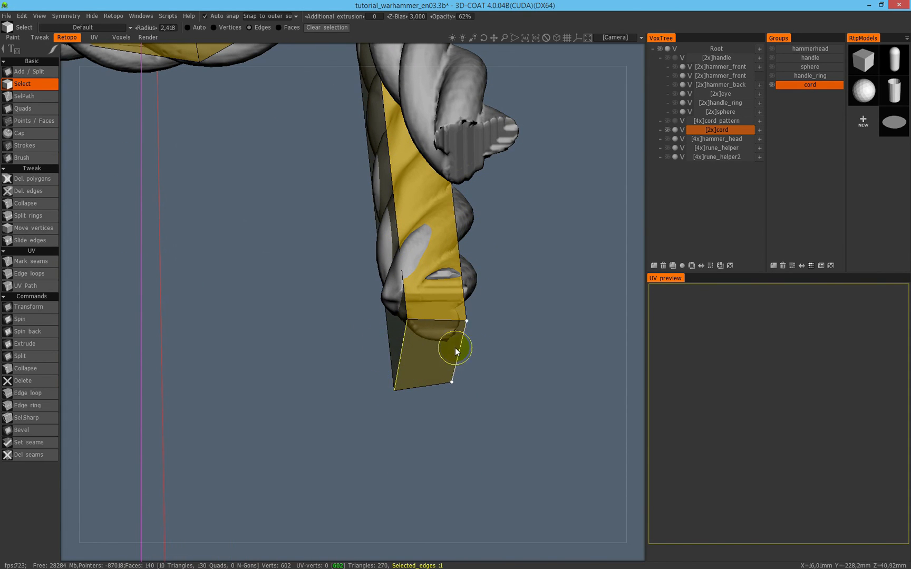
pyautogui.click(28, 308)
pyautogui.moveTo(306, 321); pyautogui.dragTo(546, 337)
pyautogui.moveTo(434, 386); pyautogui.dragTo(469, 360)
pyautogui.moveTo(534, 327); pyautogui.dragTo(501, 317)
pyautogui.press('Escape')
# Transform another edge of the box's end face so the end matches the strand's width.
pyautogui.moveTo(462, 378)
pyautogui.mouseDown()
pyautogui.moveTo(452, 338)
pyautogui.moveTo(524, 324)
pyautogui.moveTo(543, 331)
pyautogui.moveTo(553, 378)
pyautogui.moveTo(477, 388)
pyautogui.moveTo(474, 365)
pyautogui.mouseUp()
pyautogui.press('Escape')
pyautogui.click(444, 346)
pyautogui.click(39, 314)
pyautogui.moveTo(504, 354); pyautogui.dragTo(451, 339)
pyautogui.press('Escape')
pyautogui.scroll(-4, 489, 261)
pyautogui.moveTo(489, 261); pyautogui.dragTo(431, 322)
pyautogui.press('Escape')
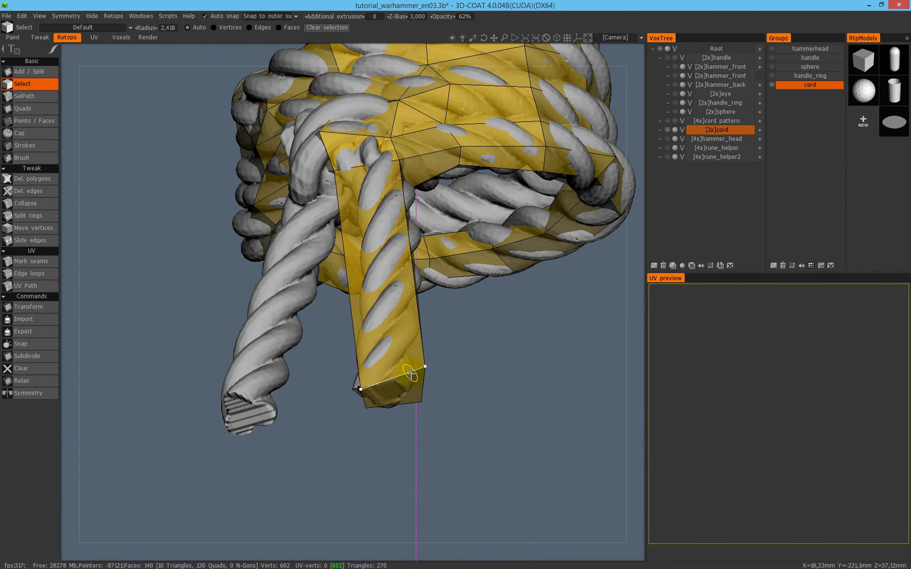
# Select the four corner vertices of the box's end face and snap them to the cord's surface.
pyautogui.click(432, 376)
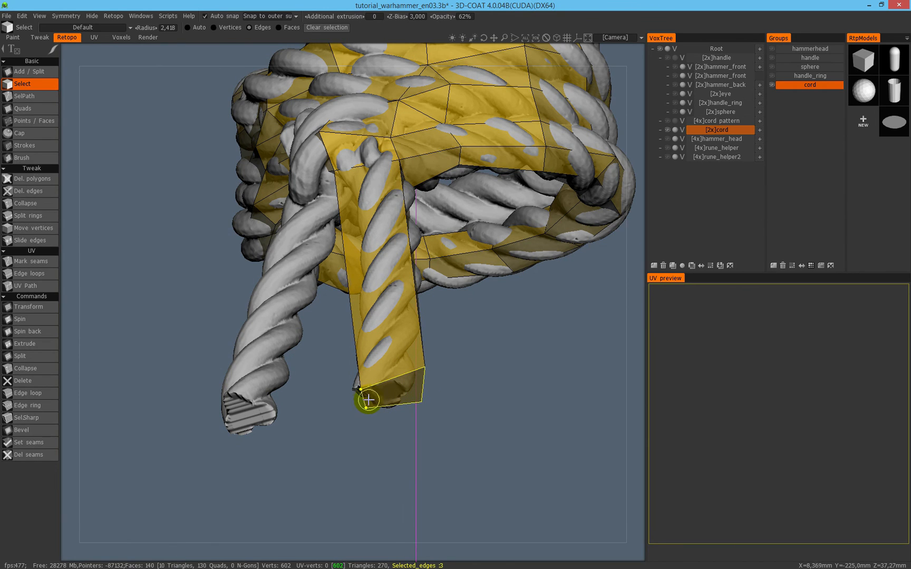
pyautogui.click(230, 30)
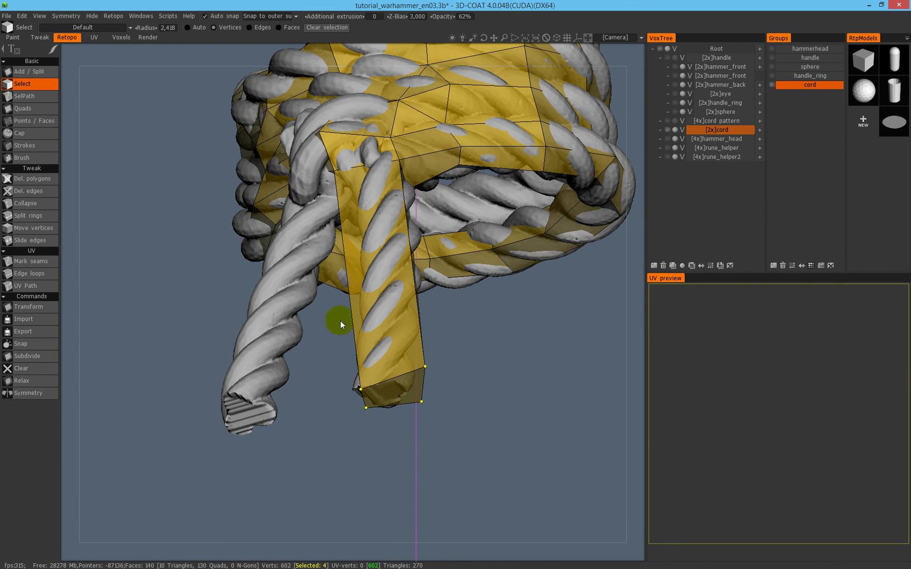
pyautogui.click(38, 344)
pyautogui.moveTo(165, 346); pyautogui.dragTo(432, 254)
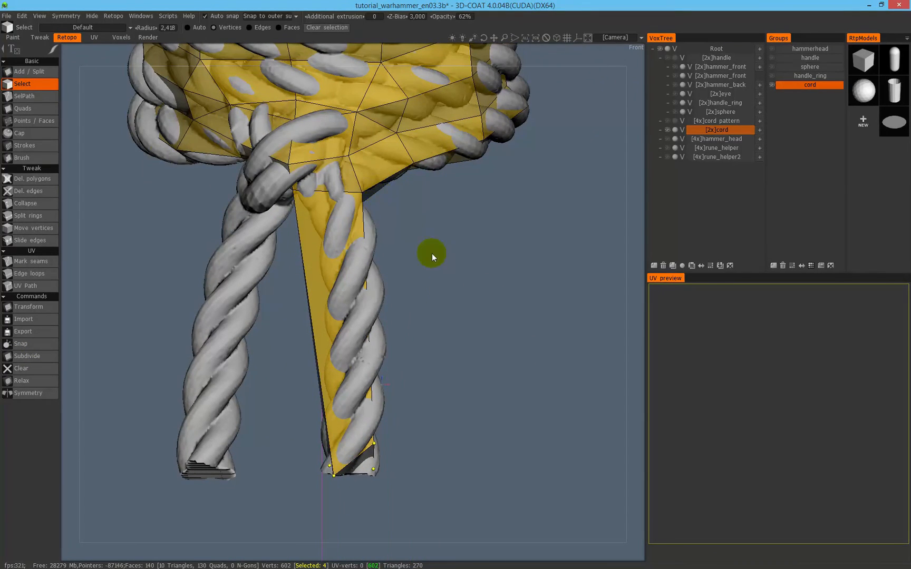
# Try a ring split across the middle of the extruded strand and undo it.
pyautogui.click(40, 159)
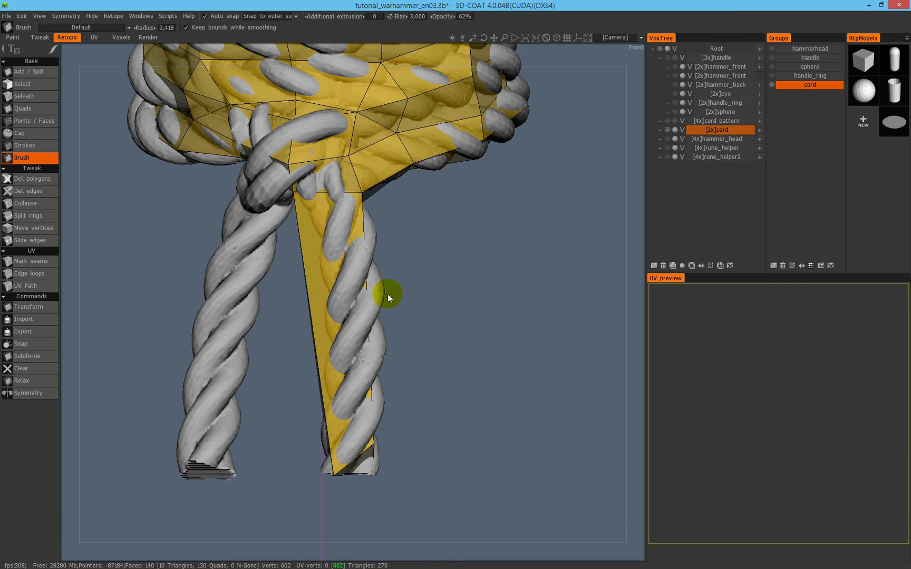
pyautogui.moveTo(388, 295); pyautogui.dragTo(392, 298, button='middle')
pyautogui.click(51, 216)
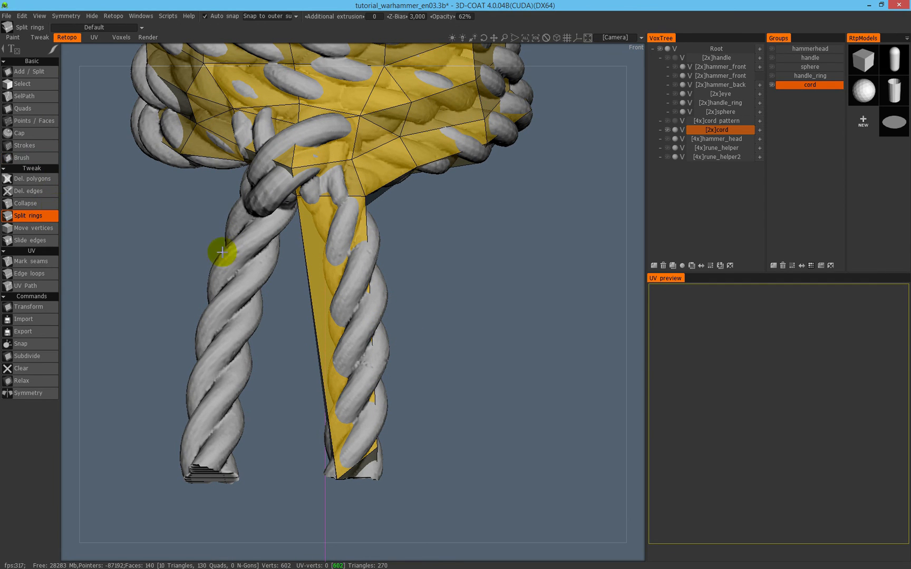
pyautogui.click(318, 327)
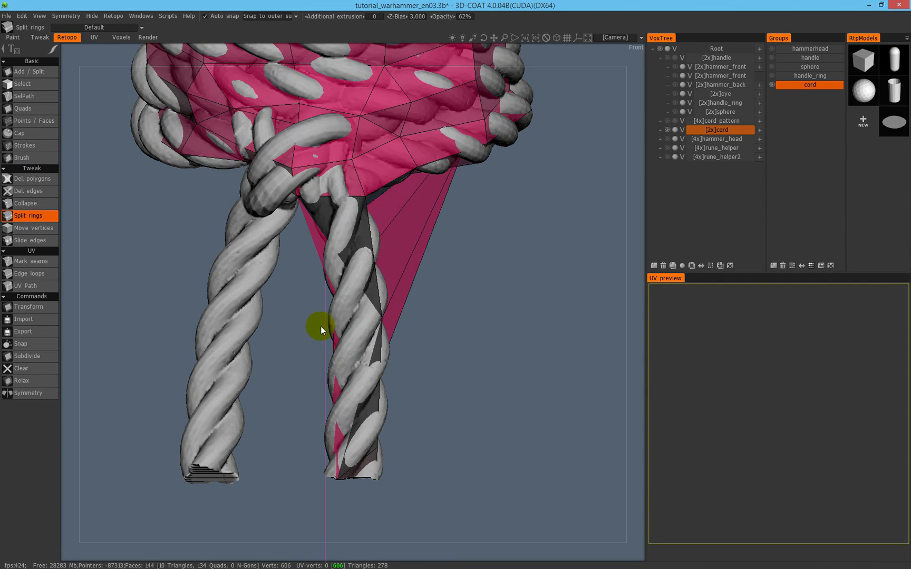
pyautogui.hotkey('ctrl', 'z')
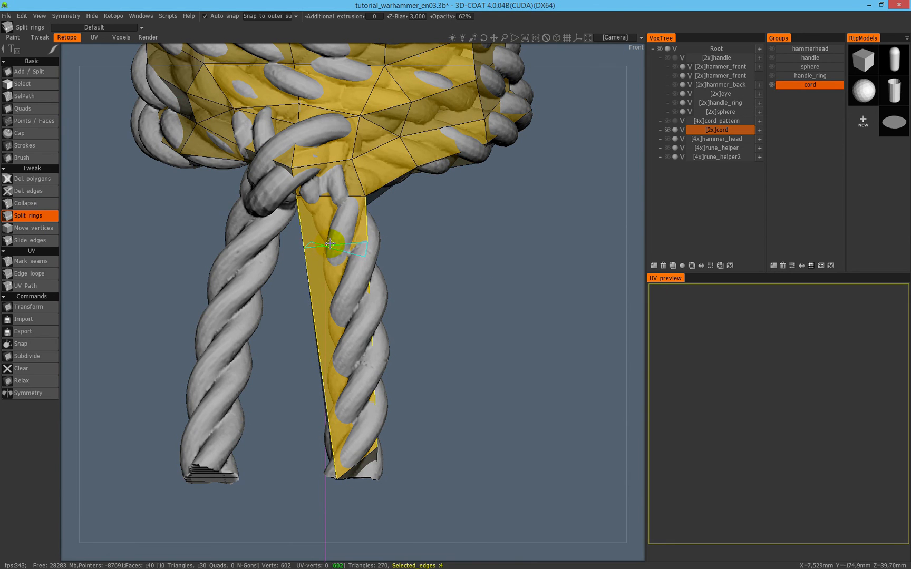
# Add a series of crosswise rings along the extruded strand with Split Rings.
pyautogui.click(346, 346)
pyautogui.click(365, 399)
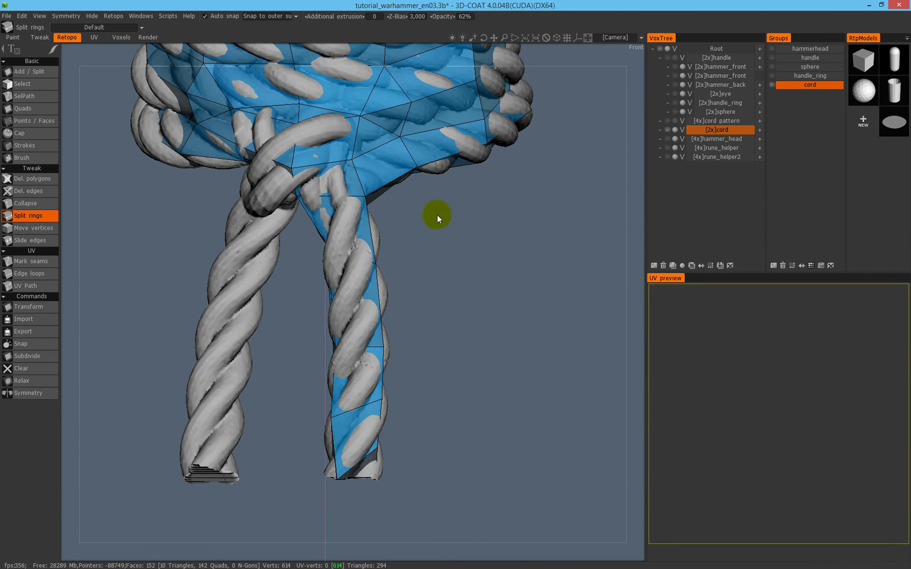
pyautogui.click(354, 293)
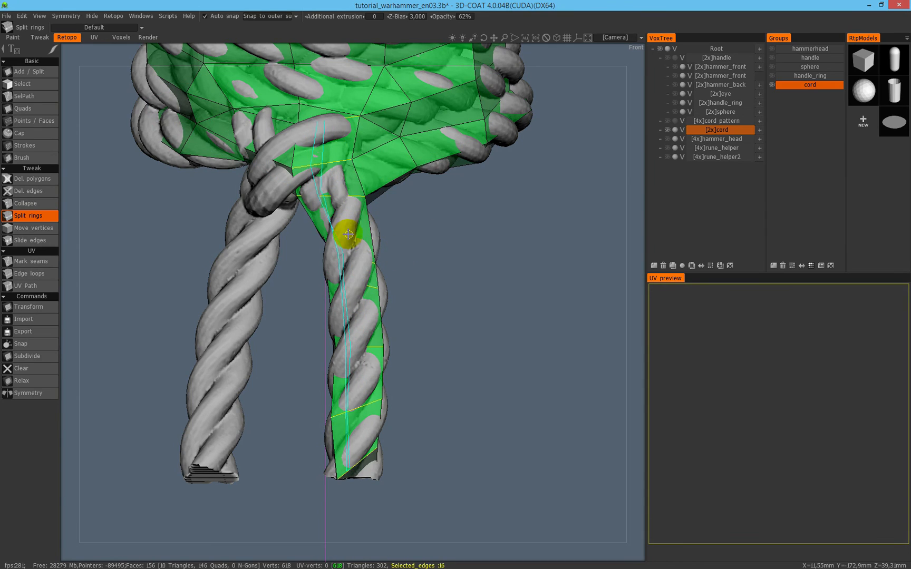
pyautogui.click(365, 234)
pyautogui.moveTo(487, 323)
pyautogui.mouseDown()
pyautogui.moveTo(352, 302)
pyautogui.moveTo(251, 318)
pyautogui.moveTo(366, 267)
pyautogui.moveTo(264, 253)
pyautogui.moveTo(407, 280)
pyautogui.moveTo(434, 306)
pyautogui.mouseUp()
# Adjust the strand's new vertices with Brush so the mesh follows the twisted rope.
pyautogui.click(31, 158)
pyautogui.moveTo(396, 451)
pyautogui.mouseDown()
pyautogui.moveTo(393, 468)
pyautogui.moveTo(428, 446)
pyautogui.moveTo(393, 395)
pyautogui.moveTo(392, 402)
pyautogui.moveTo(444, 419)
pyautogui.mouseUp()
pyautogui.keyDown('alt'); pyautogui.moveTo(430, 384); pyautogui.dragTo(399, 216); pyautogui.keyUp('alt')
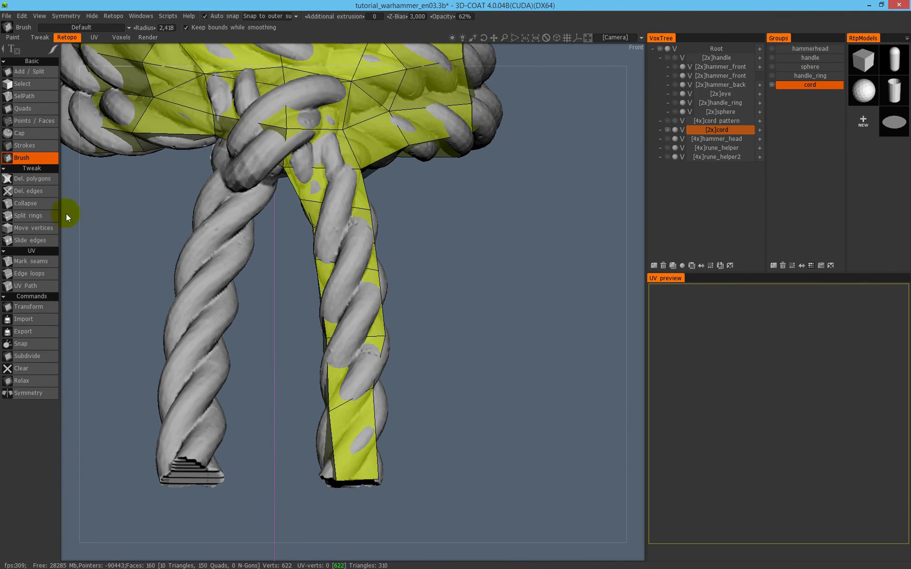
# Cut extra edges on the front and back where the strand mesh joins the knot with Add / Split.
pyautogui.click(32, 72)
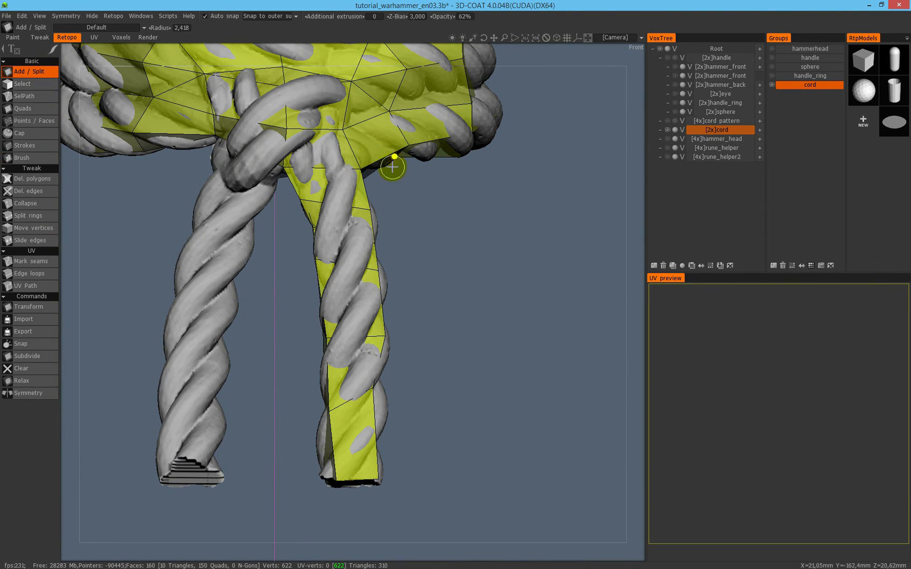
pyautogui.click(322, 170)
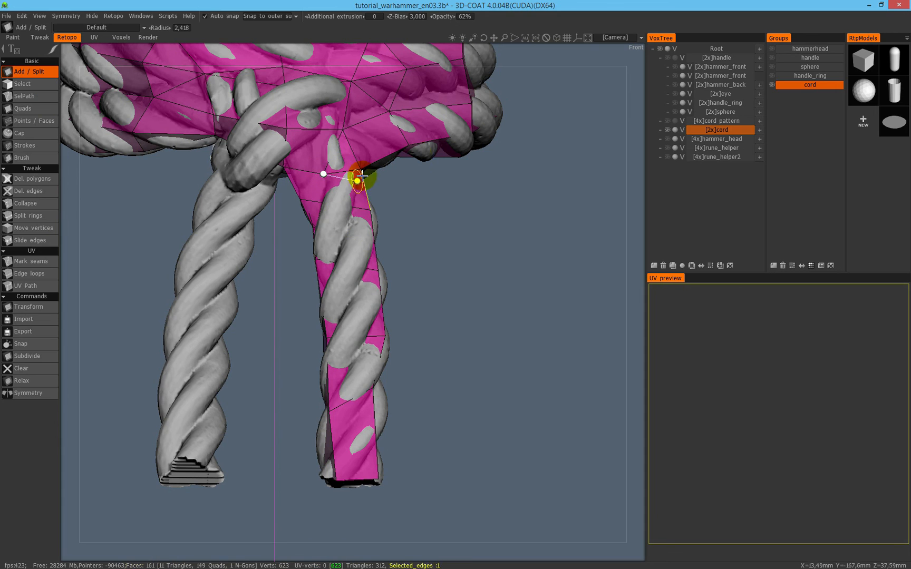
pyautogui.keyDown('alt'); pyautogui.moveTo(436, 209); pyautogui.dragTo(235, 133); pyautogui.keyUp('alt')
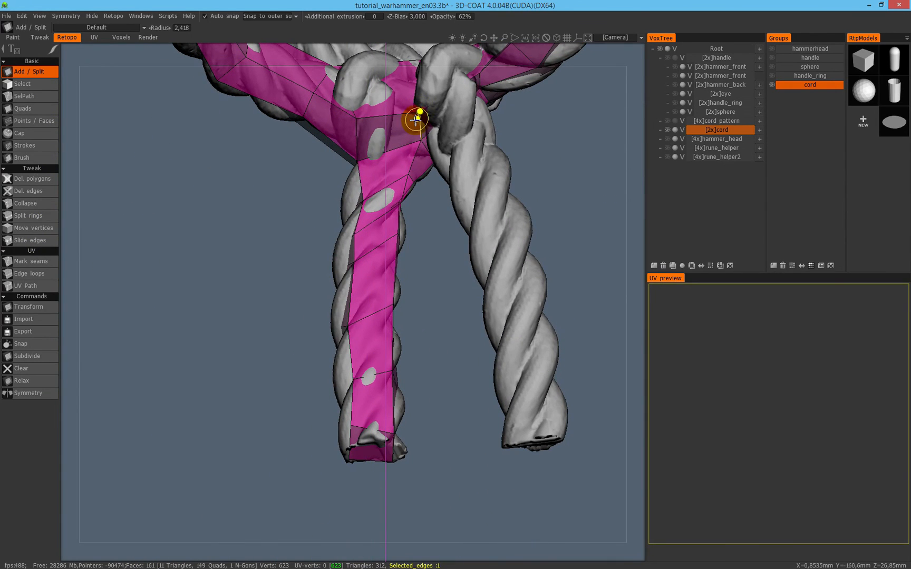
pyautogui.click(386, 157)
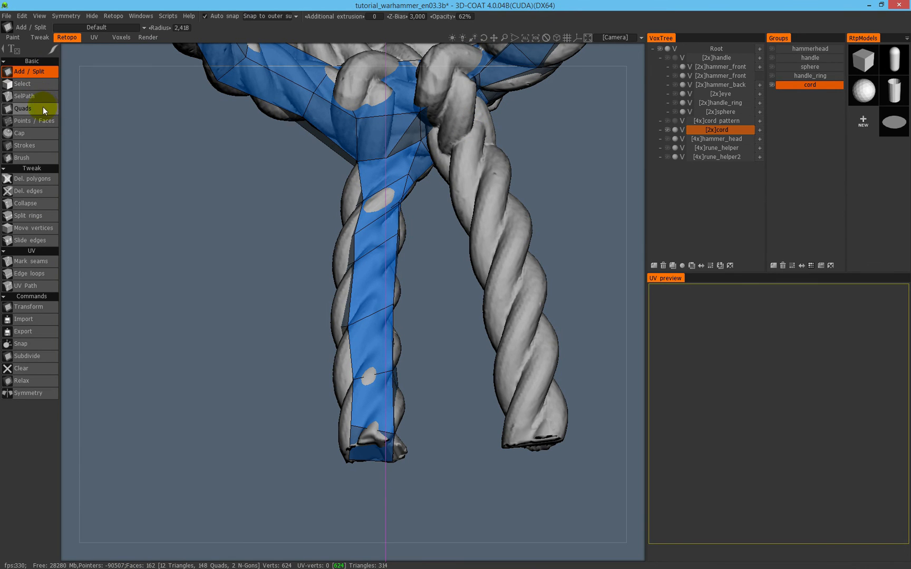
# Split the strand lengthwise with Split Rings and cut an edge from its top up into the band with Add / Split.
pyautogui.click(29, 216)
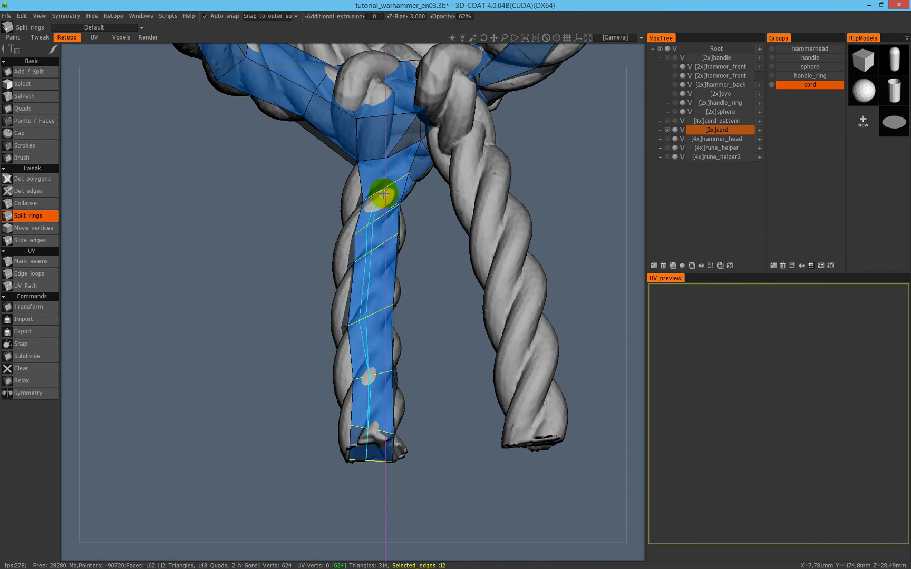
pyautogui.keyDown('alt'); pyautogui.moveTo(422, 289); pyautogui.dragTo(325, 205); pyautogui.keyUp('alt')
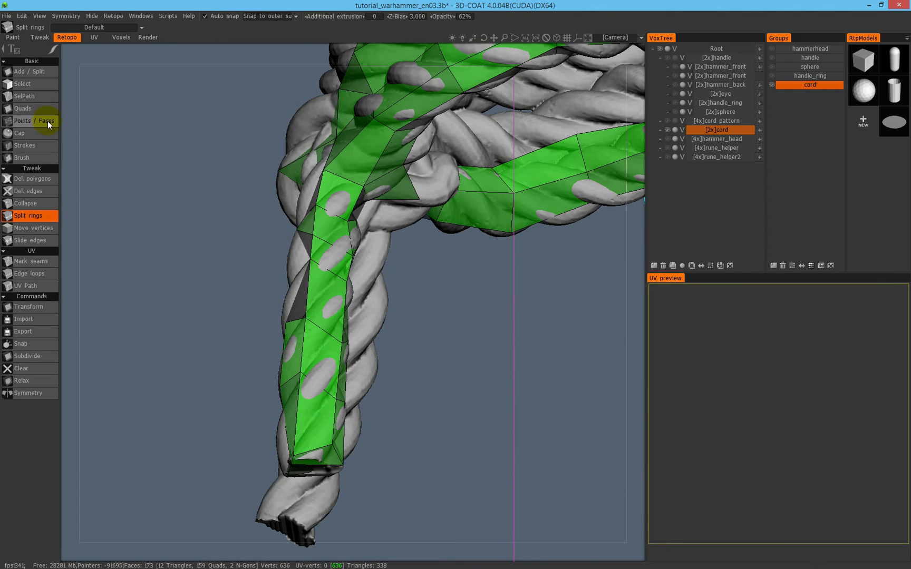
pyautogui.click(37, 72)
pyautogui.click(374, 120)
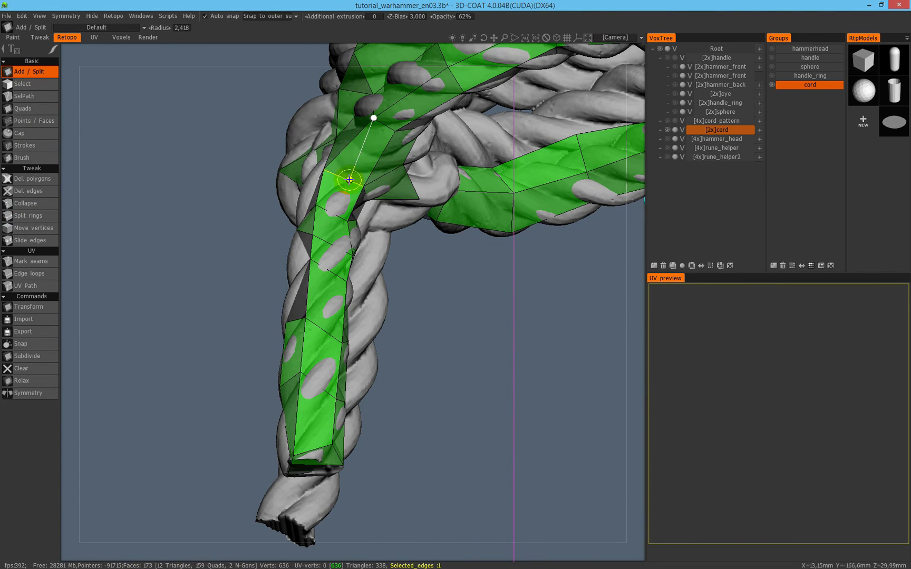
pyautogui.keyDown('alt'); pyautogui.moveTo(350, 179); pyautogui.dragTo(95, 176); pyautogui.keyUp('alt')
# Pull the vertices on the upper part of the strand into place around the rope with Brush.
pyautogui.click(35, 160)
pyautogui.moveTo(352, 209)
pyautogui.keyDown('alt'); pyautogui.mouseDown()
pyautogui.moveTo(288, 291)
pyautogui.moveTo(278, 224)
pyautogui.moveTo(285, 204)
pyautogui.mouseUp(); pyautogui.keyUp('alt')
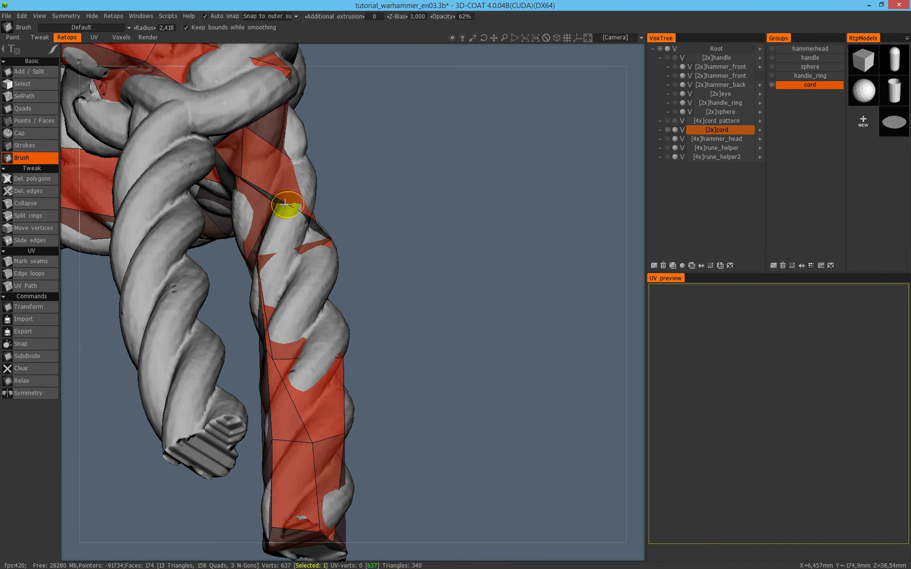
pyautogui.keyDown('alt'); pyautogui.moveTo(358, 243); pyautogui.dragTo(268, 194); pyautogui.keyUp('alt')
pyautogui.moveTo(267, 194); pyautogui.dragTo(289, 191, button='right')
pyautogui.keyDown('alt'); pyautogui.moveTo(320, 182); pyautogui.dragTo(308, 163); pyautogui.keyUp('alt')
pyautogui.moveTo(225, 182)
pyautogui.keyDown('shift'); pyautogui.mouseDown()
pyautogui.moveTo(242, 185)
pyautogui.moveTo(224, 204)
pyautogui.moveTo(235, 264)
pyautogui.mouseUp(); pyautogui.keyUp('shift')
pyautogui.moveTo(283, 259); pyautogui.dragTo(266, 258, button='right')
pyautogui.moveTo(267, 258)
pyautogui.keyDown('alt'); pyautogui.mouseDown()
pyautogui.moveTo(202, 297)
pyautogui.moveTo(161, 220)
pyautogui.mouseUp(); pyautogui.keyUp('alt')
# With the cord volume temporarily hidden, transform a misplaced vertex on the upper strand mesh, and restore the volume's visibility.
pyautogui.press('KP_2')
pyautogui.click(667, 130)
pyautogui.click(22, 84)
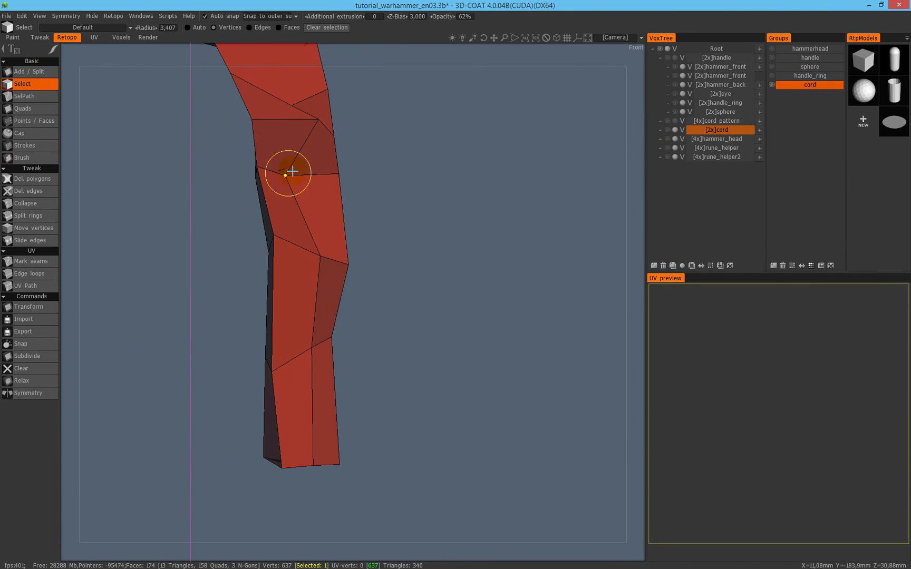
pyautogui.click(286, 171)
pyautogui.click(29, 307)
pyautogui.keyDown('alt'); pyautogui.moveTo(411, 232); pyautogui.dragTo(327, 232); pyautogui.keyUp('alt')
pyautogui.moveTo(325, 187); pyautogui.dragTo(248, 186)
pyautogui.click(667, 129)
pyautogui.keyDown('alt'); pyautogui.moveTo(337, 232); pyautogui.dragTo(373, 244); pyautogui.keyUp('alt')
pyautogui.press('Escape')
# Cut edges through the N-gons at the top of the strand with Add / Split to restore quads.
pyautogui.click(22, 157)
pyautogui.scroll(-3, 314, 105)
pyautogui.click(29, 71)
pyautogui.click(274, 228)
pyautogui.moveTo(274, 227)
pyautogui.keyDown('alt'); pyautogui.mouseDown()
pyautogui.moveTo(358, 205)
pyautogui.moveTo(343, 227)
pyautogui.mouseUp(); pyautogui.keyUp('alt')
pyautogui.click(358, 206)
pyautogui.click(22, 158)
pyautogui.keyDown('alt'); pyautogui.moveTo(357, 242); pyautogui.dragTo(344, 207, button='middle'); pyautogui.keyUp('alt')
pyautogui.moveTo(345, 206)
pyautogui.keyDown('alt'); pyautogui.mouseDown()
pyautogui.moveTo(309, 264)
pyautogui.moveTo(344, 335)
pyautogui.moveTo(273, 305)
pyautogui.moveTo(289, 326)
pyautogui.moveTo(254, 380)
pyautogui.moveTo(264, 402)
pyautogui.moveTo(340, 336)
pyautogui.moveTo(344, 246)
pyautogui.moveTo(322, 254)
pyautogui.mouseUp(); pyautogui.keyUp('alt')
pyautogui.moveTo(347, 215)
pyautogui.keyDown('alt'); pyautogui.mouseDown()
pyautogui.moveTo(458, 242)
pyautogui.moveTo(337, 223)
pyautogui.mouseUp(); pyautogui.keyUp('alt')
# Select the vertices along the strand mesh and relax them.
pyautogui.click(22, 84)
pyautogui.moveTo(291, 414)
pyautogui.mouseDown()
pyautogui.moveTo(283, 302)
pyautogui.moveTo(311, 231)
pyautogui.mouseUp()
pyautogui.keyDown('alt'); pyautogui.moveTo(369, 274); pyautogui.dragTo(515, 313); pyautogui.keyUp('alt')
pyautogui.moveTo(211, 406)
pyautogui.mouseDown()
pyautogui.moveTo(262, 200)
pyautogui.moveTo(207, 136)
pyautogui.mouseUp()
pyautogui.moveTo(207, 136); pyautogui.dragTo(194, 132, button='right')
pyautogui.click(227, 28)
pyautogui.click(38, 384)
# Adjust the vertices at the strand's lower end with Brush to match the rope's end.
pyautogui.moveTo(264, 290)
pyautogui.keyDown('alt'); pyautogui.mouseDown()
pyautogui.moveTo(114, 211)
pyautogui.moveTo(73, 204)
pyautogui.mouseUp(); pyautogui.keyUp('alt')
pyautogui.click(22, 158)
pyautogui.moveTo(281, 428); pyautogui.dragTo(279, 439)
pyautogui.keyDown('alt'); pyautogui.moveTo(305, 390); pyautogui.dragTo(390, 316); pyautogui.keyUp('alt')
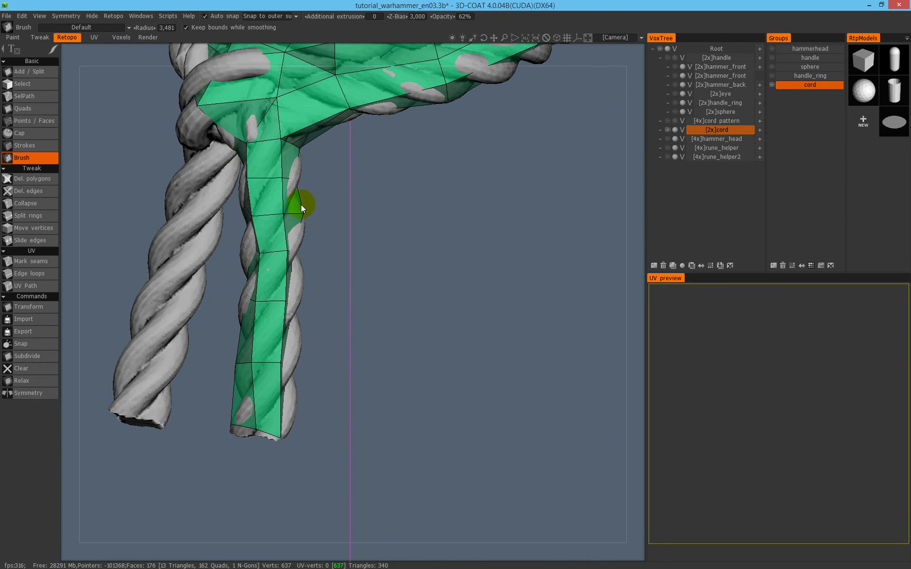
# Save the project and hide the cord volume to view the complete retopo mesh on its own.
pyautogui.hotkey('ctrl', 's')
pyautogui.keyDown('alt'); pyautogui.moveTo(311, 196); pyautogui.dragTo(351, 226); pyautogui.keyUp('alt')
pyautogui.scroll(-6, 321, 182)
pyautogui.click(669, 131)
pyautogui.keyDown('alt'); pyautogui.moveTo(435, 212); pyautogui.dragTo(338, 227); pyautogui.keyUp('alt')
pyautogui.scroll(-10, 264, 243)
pyautogui.keyDown('alt'); pyautogui.moveTo(100, 276); pyautogui.dragTo(312, 254); pyautogui.keyUp('alt')
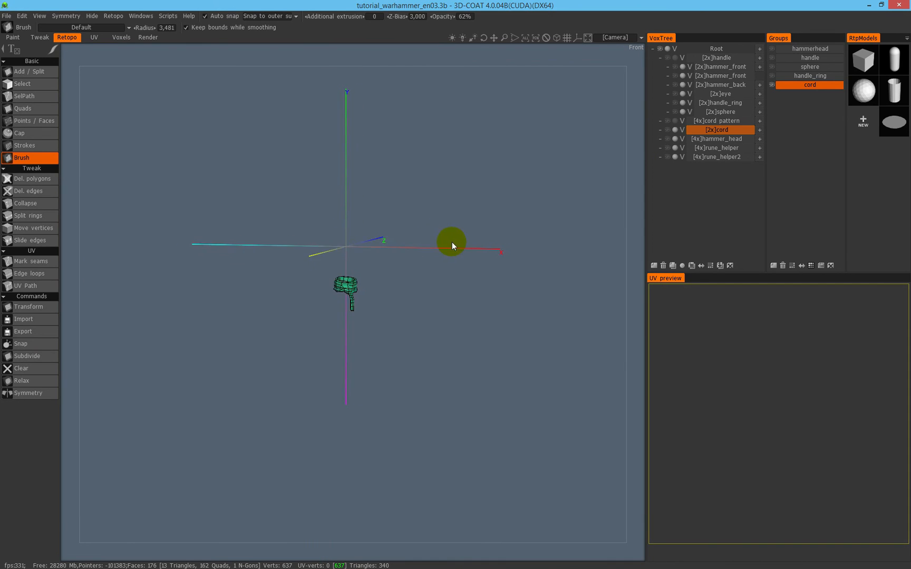
# Show the cord volume and draw Strokes cross-sections and a lengthwise guide along the hanging strand that has no mesh.
pyautogui.scroll(8, 452, 244)
pyautogui.click(668, 130)
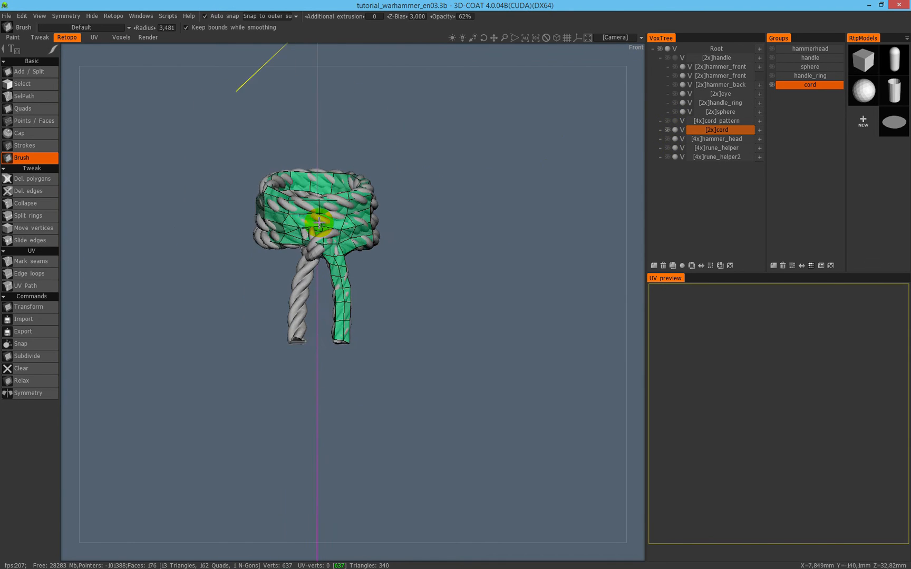
pyautogui.scroll(10, 406, 169)
pyautogui.keyDown('alt'); pyautogui.moveTo(459, 245); pyautogui.dragTo(441, 261); pyautogui.keyUp('alt')
pyautogui.click(45, 120)
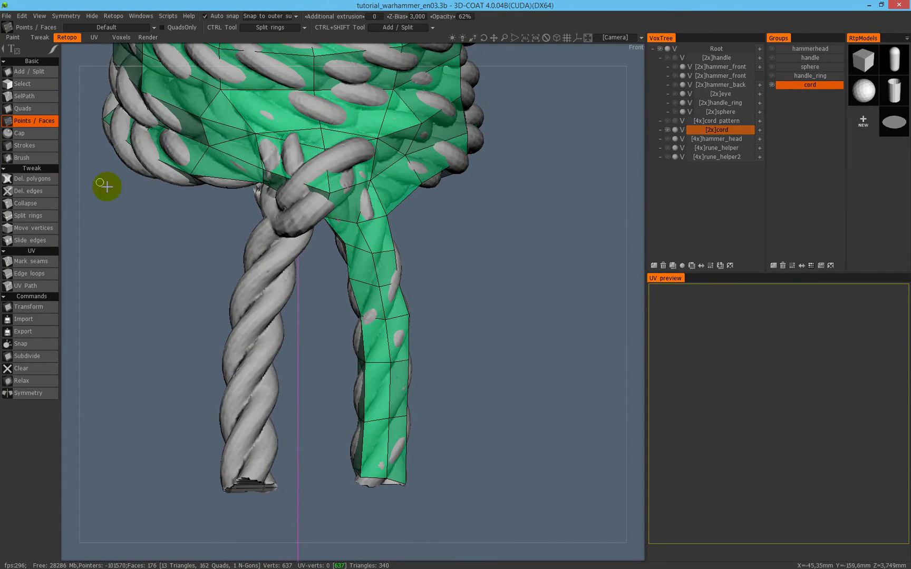
pyautogui.click(57, 145)
pyautogui.click(334, 259)
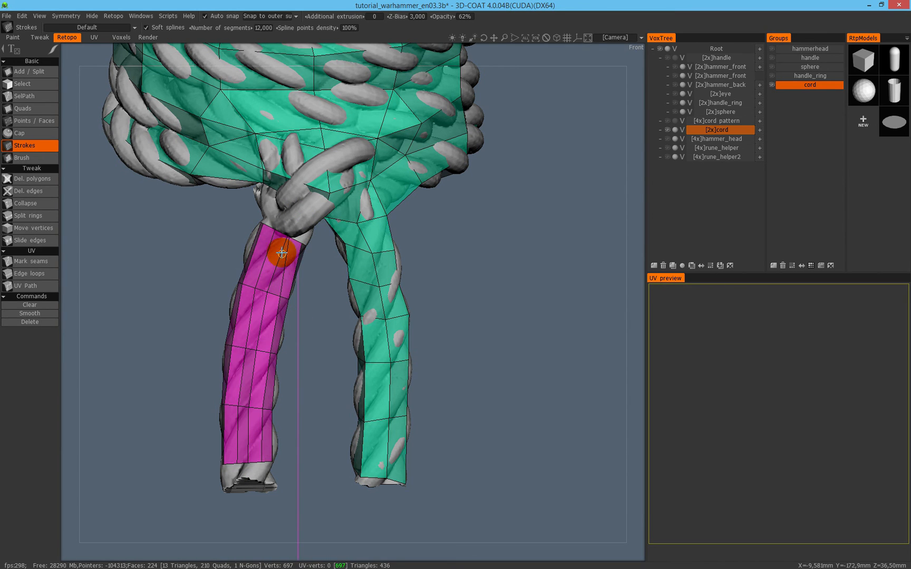
# Try generating the strand's mesh from the strokes with 5 segments, inspect it from below and undo it.
pyautogui.click(263, 30)
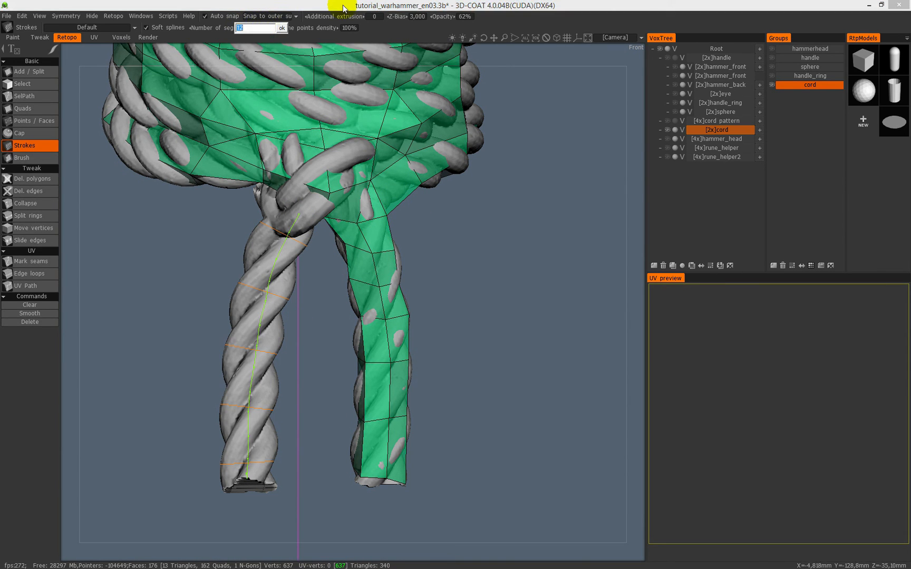
pyautogui.press('Return')
pyautogui.press('Return')
pyautogui.moveTo(273, 305)
pyautogui.keyDown('alt'); pyautogui.mouseDown()
pyautogui.moveTo(427, 309)
pyautogui.moveTo(557, 291)
pyautogui.moveTo(506, 262)
pyautogui.moveTo(548, 254)
pyautogui.mouseUp(); pyautogui.keyUp('alt')
pyautogui.keyDown('alt'); pyautogui.moveTo(159, 299); pyautogui.dragTo(364, 207); pyautogui.keyUp('alt')
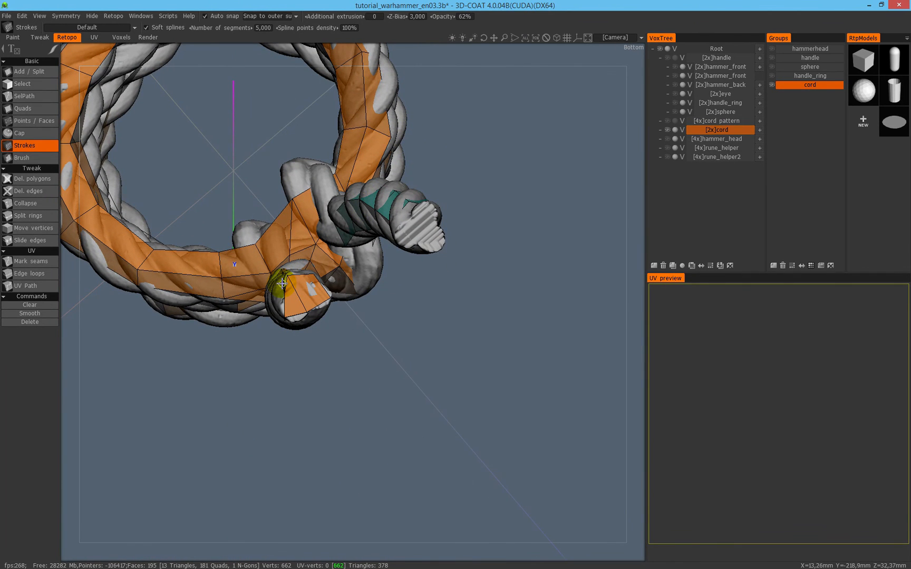
pyautogui.keyDown('alt'); pyautogui.moveTo(423, 215); pyautogui.dragTo(169, 443); pyautogui.keyUp('alt')
pyautogui.hotkey('ctrl', 'z')
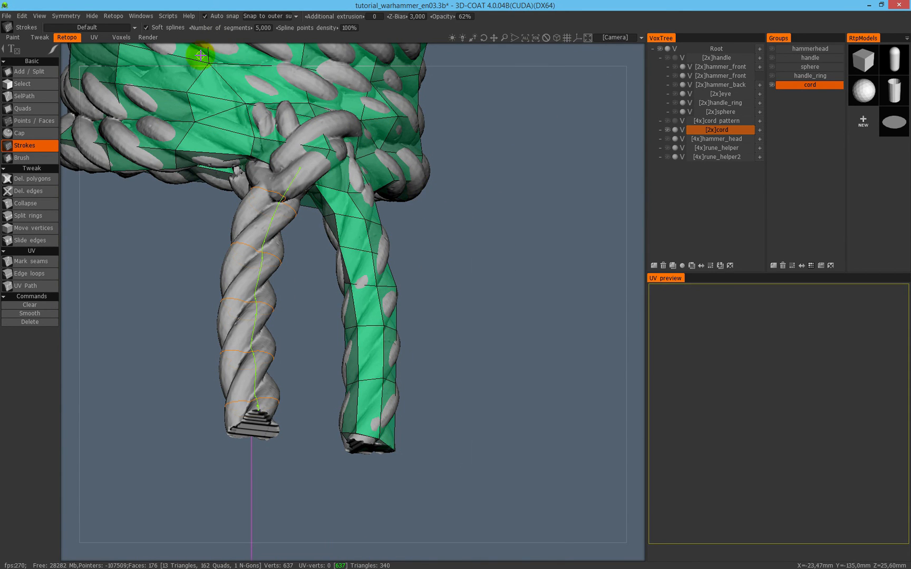
# Set the number of segments to 6 and generate the strand's mesh from the strokes.
pyautogui.click(262, 29)
pyautogui.write('6')
pyautogui.press('Return')
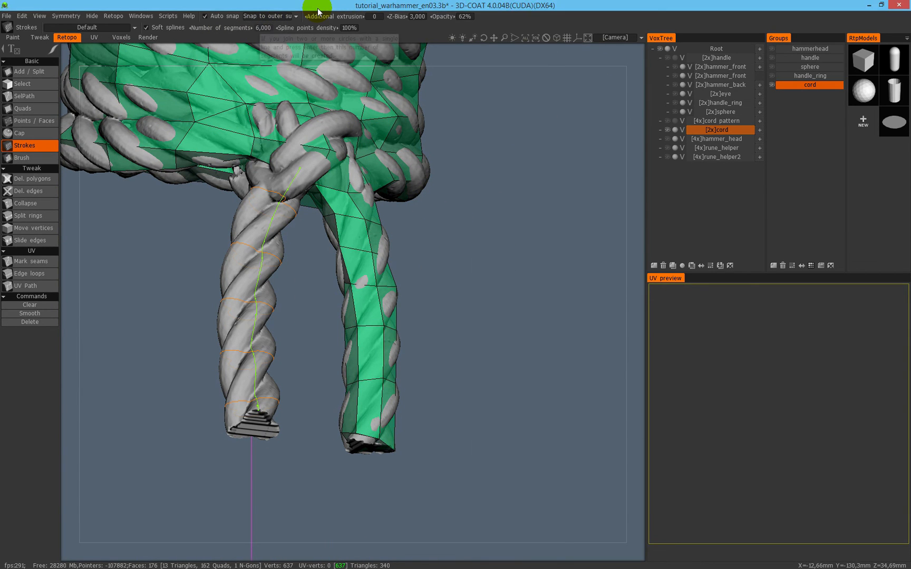
pyautogui.press('Return')
pyautogui.moveTo(257, 325)
pyautogui.mouseDown(button='middle')
pyautogui.moveTo(289, 356)
pyautogui.moveTo(425, 334)
pyautogui.moveTo(342, 279)
pyautogui.mouseUp(button='middle')
# Pull the vertices at the new strand's lower end to the rope's end with Brush.
pyautogui.click(33, 160)
pyautogui.moveTo(240, 263)
pyautogui.mouseDown(button='middle')
pyautogui.moveTo(264, 241)
pyautogui.moveTo(343, 323)
pyautogui.moveTo(333, 396)
pyautogui.mouseUp(button='middle')
pyautogui.scroll(4, 264, 241)
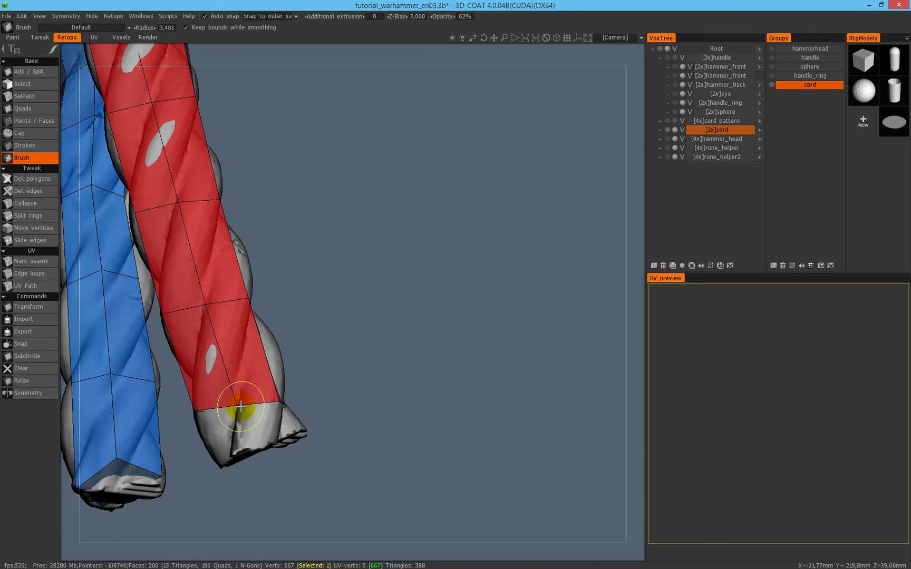
pyautogui.moveTo(241, 406); pyautogui.dragTo(253, 460)
pyautogui.moveTo(286, 426)
pyautogui.mouseDown(button='middle')
pyautogui.moveTo(315, 264)
pyautogui.moveTo(223, 321)
pyautogui.moveTo(255, 275)
pyautogui.moveTo(221, 360)
pyautogui.mouseUp(button='middle')
pyautogui.moveTo(222, 360); pyautogui.dragTo(228, 360)
pyautogui.moveTo(228, 361)
pyautogui.mouseDown(button='middle')
pyautogui.moveTo(264, 307)
pyautogui.moveTo(72, 96)
pyautogui.mouseUp(button='middle')
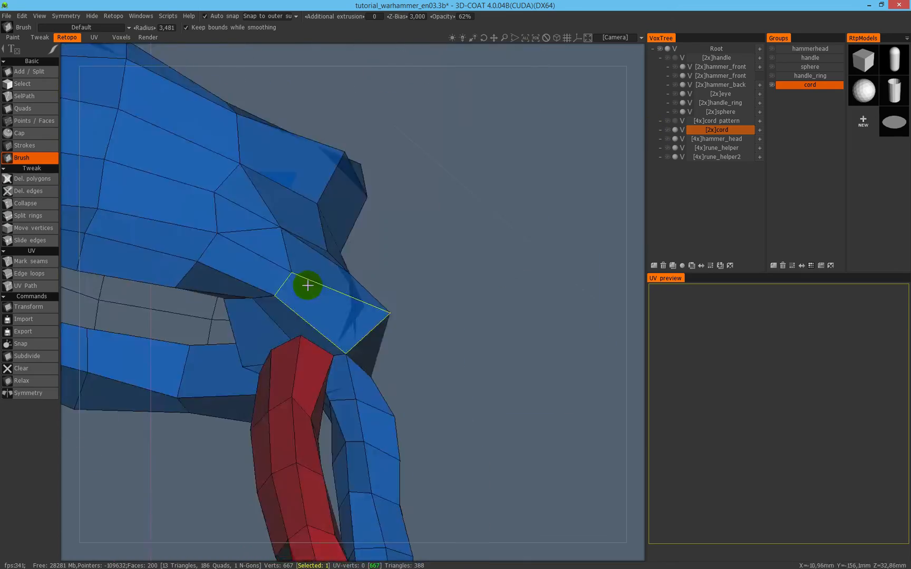
# Delete the band polygons above the new strand and bridge the opening to the strand's upper end with Quads.
pyautogui.moveTo(307, 285); pyautogui.dragTo(441, 246, button='middle')
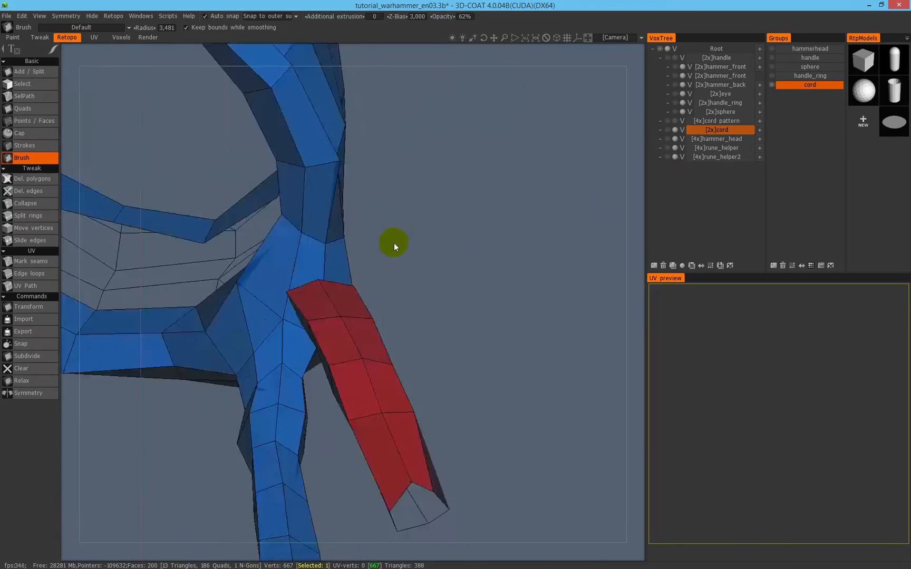
pyautogui.click(31, 178)
pyautogui.scroll(3, 455, 233)
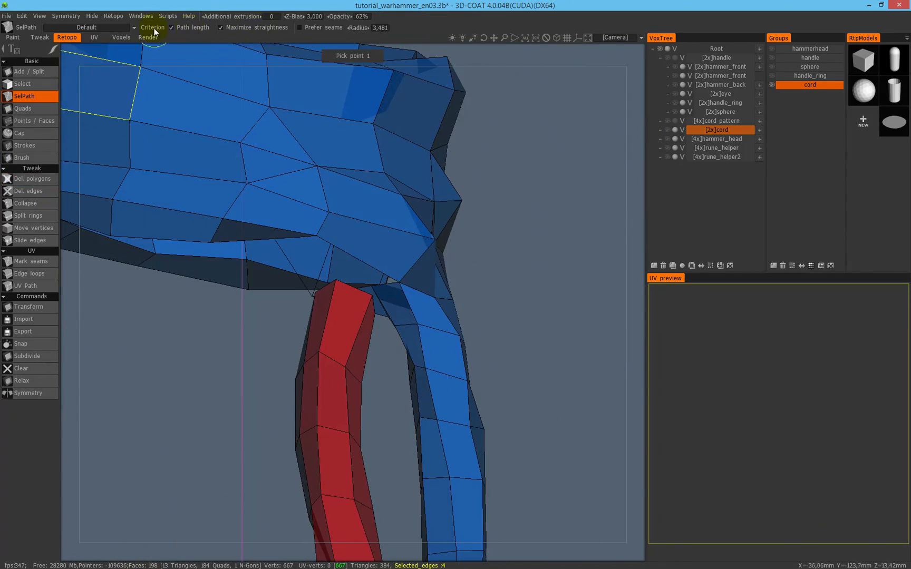
pyautogui.click(253, 27)
pyautogui.click(246, 49)
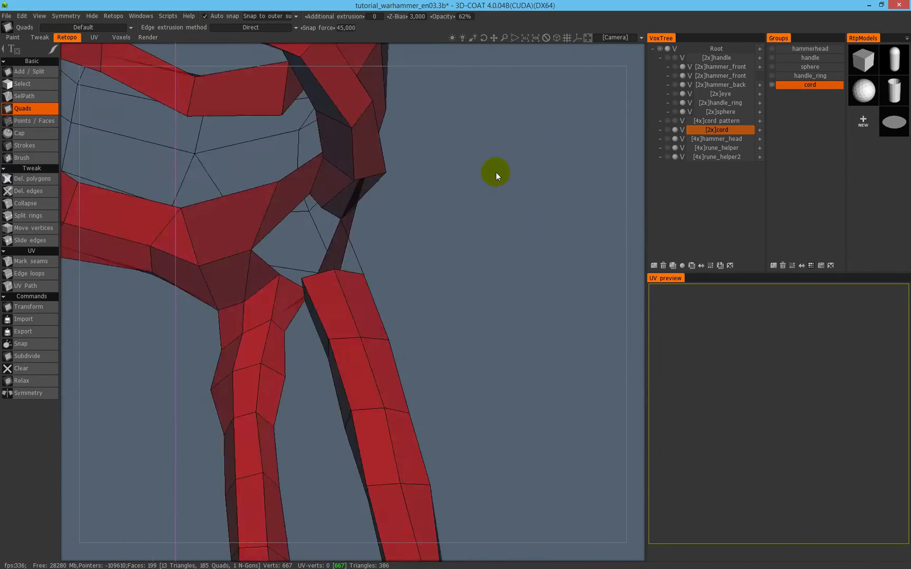
pyautogui.scroll(3, 391, 155)
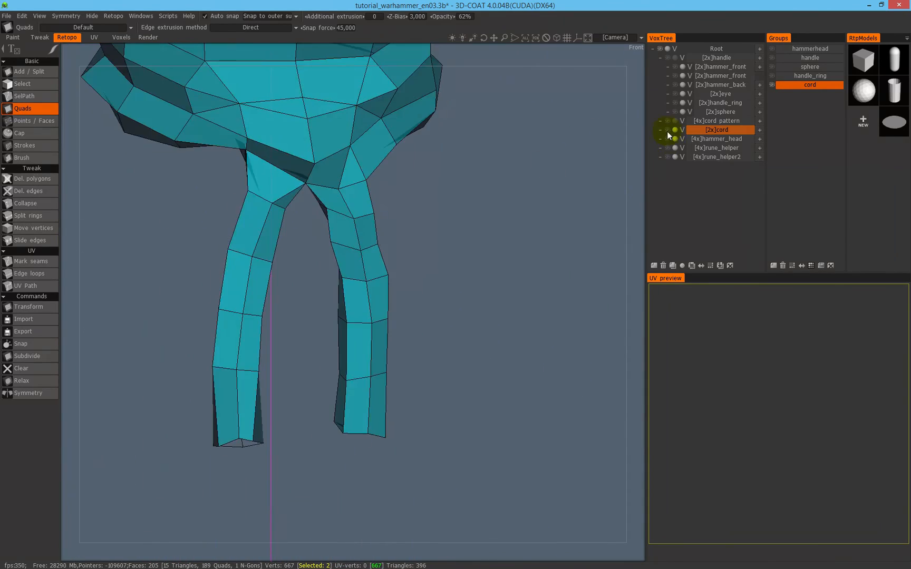
# Show the cord volume, save the project and adjust the new strand's vertices with Brush to fit the rope.
pyautogui.click(667, 129)
pyautogui.click(31, 83)
pyautogui.hotkey('ctrl', 's')
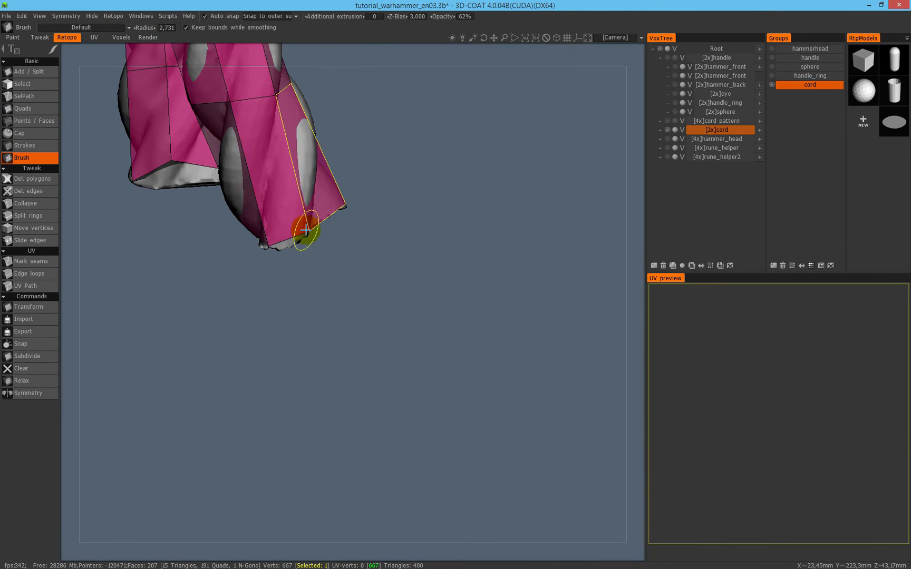
pyautogui.moveTo(306, 230); pyautogui.dragTo(311, 185)
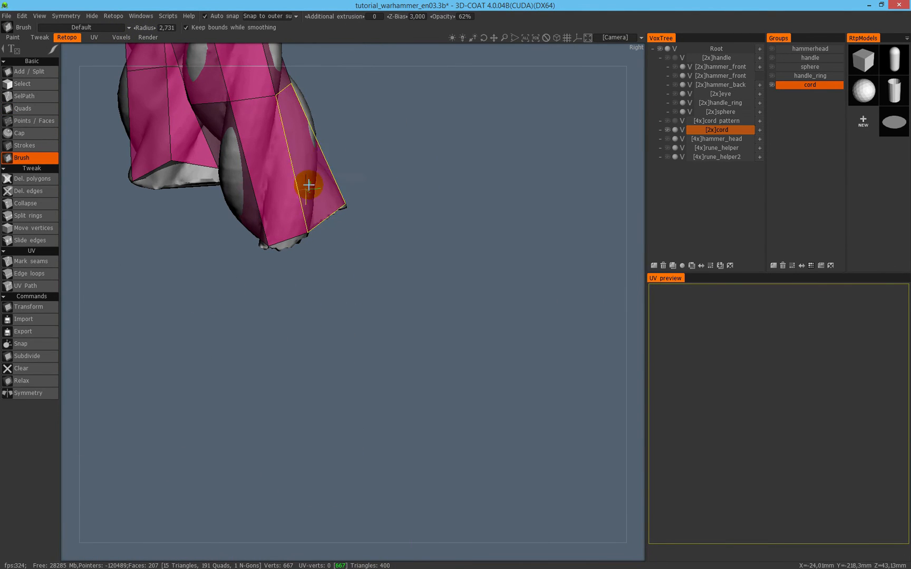
pyautogui.moveTo(364, 214); pyautogui.dragTo(301, 254)
pyautogui.moveTo(373, 234); pyautogui.dragTo(291, 181)
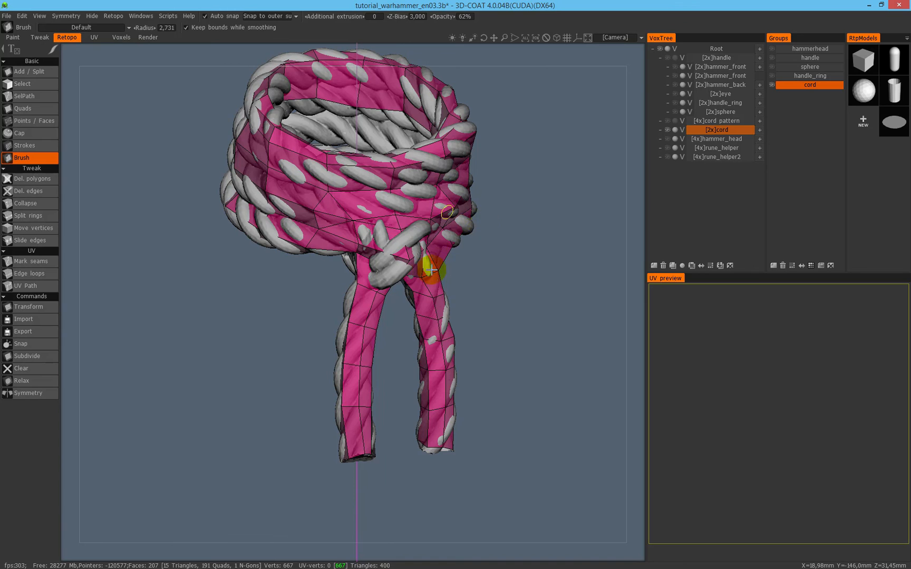
pyautogui.moveTo(469, 277); pyautogui.dragTo(327, 175)
pyautogui.moveTo(145, 378); pyautogui.dragTo(395, 178, button='right')
pyautogui.moveTo(347, 255)
pyautogui.mouseDown()
pyautogui.moveTo(380, 258)
pyautogui.moveTo(369, 213)
pyautogui.moveTo(223, 307)
pyautogui.moveTo(363, 209)
pyautogui.moveTo(333, 223)
pyautogui.mouseUp()
# Hide the cord volume and cut an edge path from the band down into the new strand with Add / Split.
pyautogui.click(24, 83)
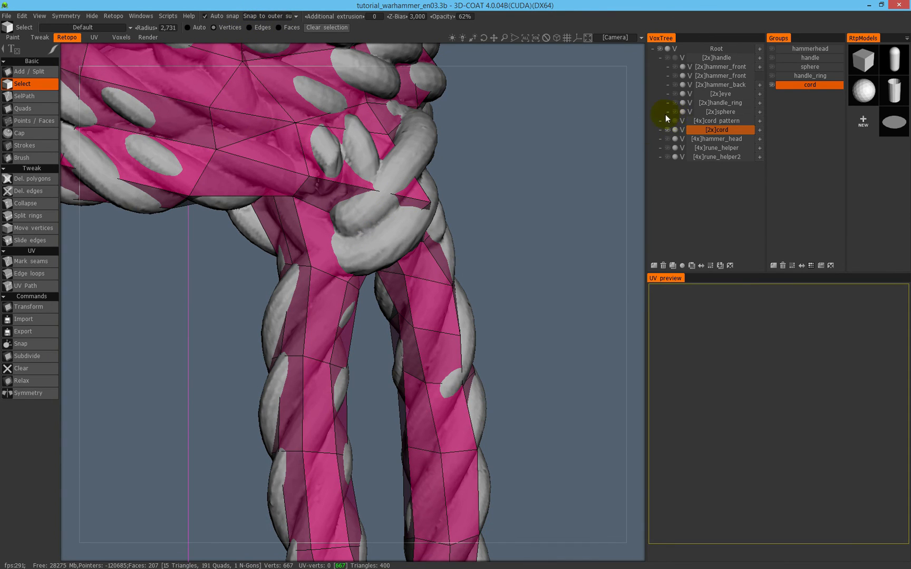
pyautogui.click(670, 131)
pyautogui.click(386, 237)
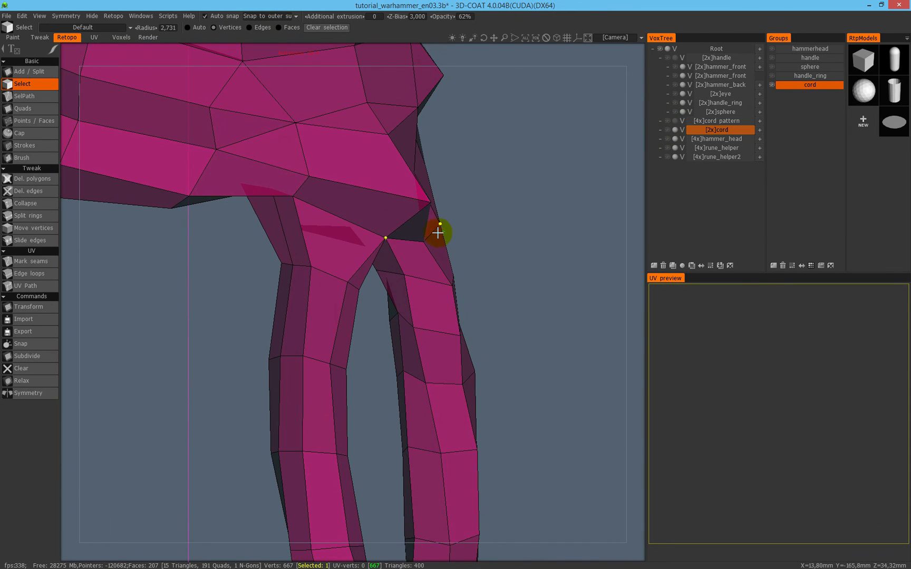
pyautogui.moveTo(442, 232); pyautogui.dragTo(376, 215)
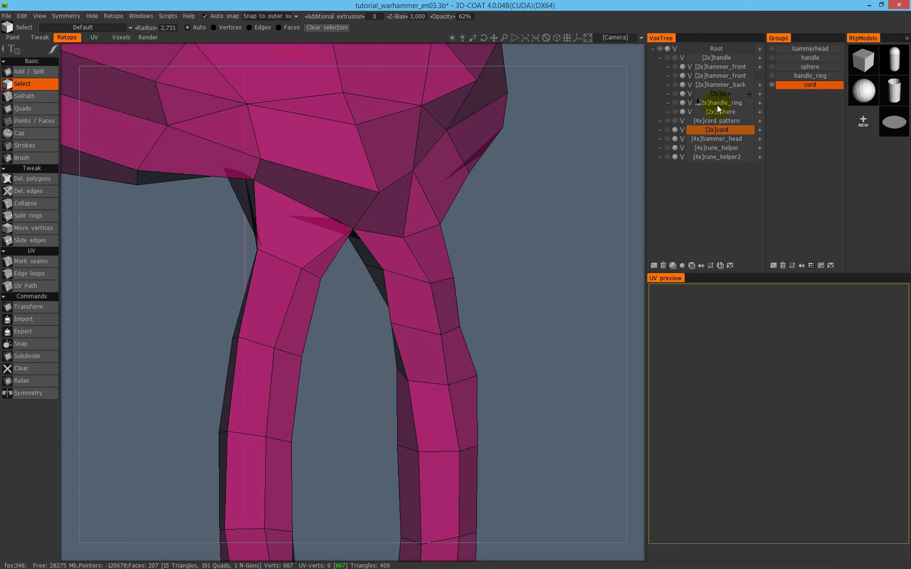
pyautogui.click(40, 74)
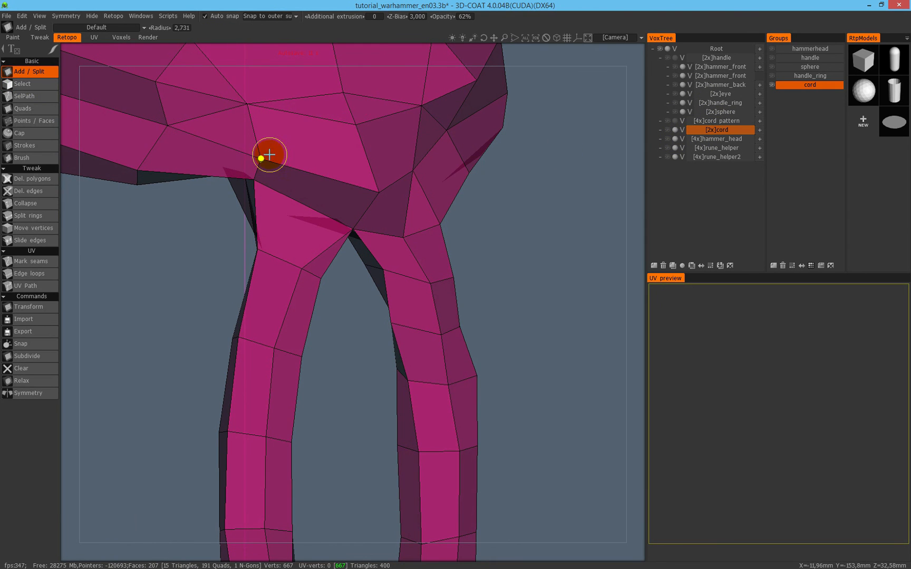
pyautogui.moveTo(357, 138)
pyautogui.mouseDown()
pyautogui.moveTo(246, 148)
pyautogui.moveTo(270, 81)
pyautogui.moveTo(358, 97)
pyautogui.moveTo(354, 133)
pyautogui.mouseUp()
pyautogui.click(355, 127)
pyautogui.click(310, 168)
pyautogui.click(305, 204)
pyautogui.click(303, 254)
# Cut a matching edge path from the band to the other strand's upper end with Add / Split.
pyautogui.moveTo(303, 254)
pyautogui.keyDown('alt'); pyautogui.mouseDown()
pyautogui.moveTo(373, 208)
pyautogui.moveTo(374, 191)
pyautogui.mouseUp(); pyautogui.keyUp('alt')
pyautogui.click(382, 183)
pyautogui.click(394, 241)
pyautogui.moveTo(397, 240)
pyautogui.keyDown('alt'); pyautogui.mouseDown()
pyautogui.moveTo(503, 150)
pyautogui.moveTo(460, 139)
pyautogui.moveTo(468, 132)
pyautogui.moveTo(460, 143)
pyautogui.mouseUp(); pyautogui.keyUp('alt')
# Delete the redundant diagonal edges where the two strands join the band.
pyautogui.click(46, 190)
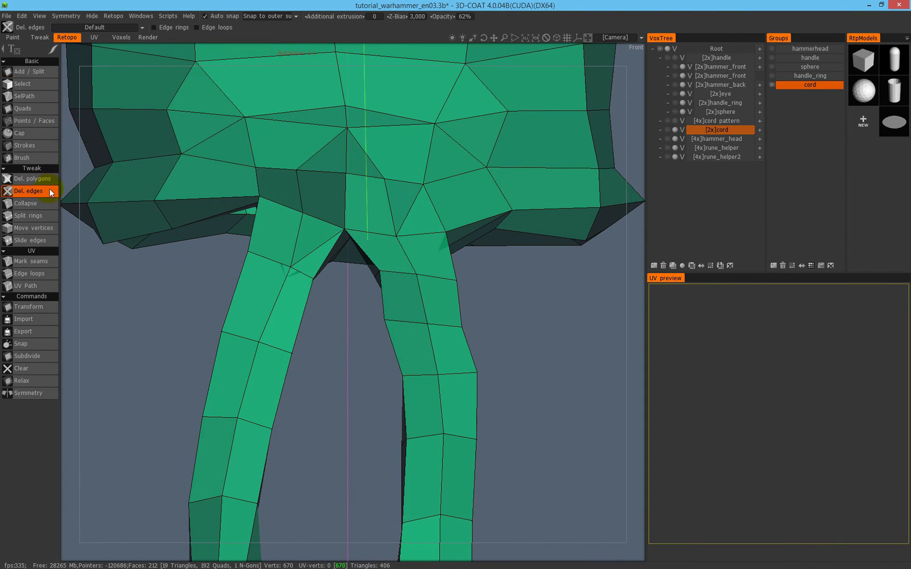
pyautogui.click(289, 249)
pyautogui.click(411, 209)
pyautogui.hotkey('ctrl', 'z')
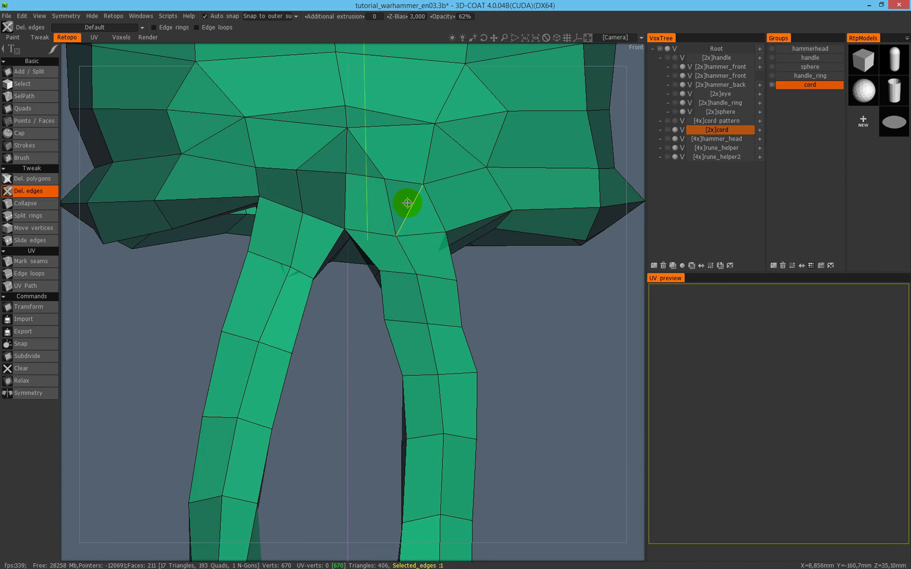
pyautogui.click(409, 204)
pyautogui.moveTo(398, 120)
pyautogui.keyDown('alt'); pyautogui.mouseDown()
pyautogui.moveTo(403, 157)
pyautogui.moveTo(407, 122)
pyautogui.mouseUp(); pyautogui.keyUp('alt')
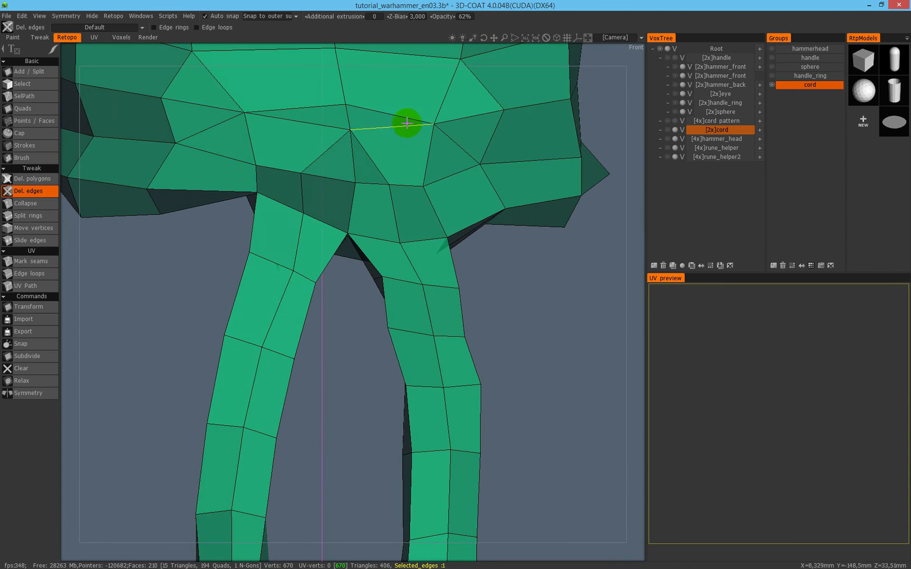
# Select the middle vertex at the new strand's top and move it outward with Transform to about (-10.4, -161.5, 38.6).
pyautogui.click(44, 122)
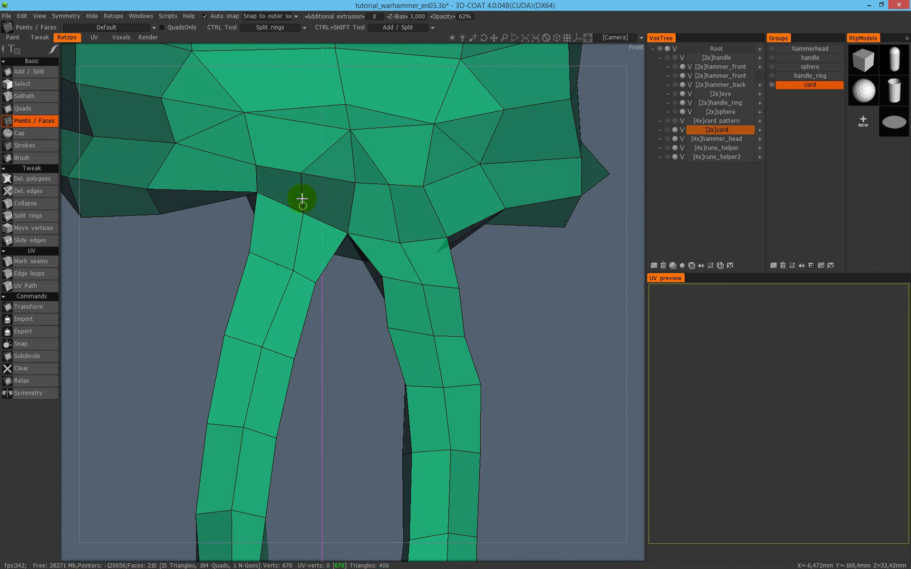
pyautogui.click(50, 86)
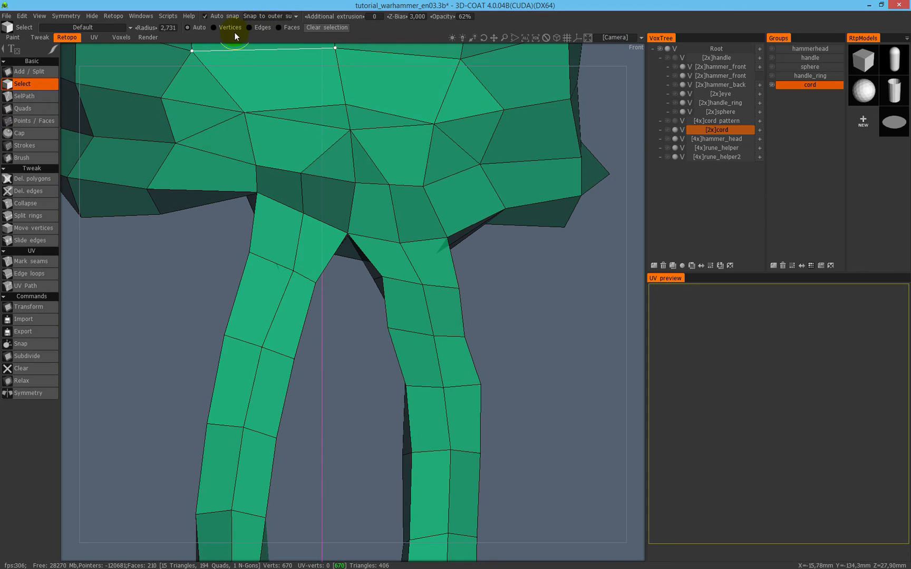
pyautogui.click(303, 212)
pyautogui.moveTo(407, 236); pyautogui.dragTo(269, 310, button='middle')
pyautogui.moveTo(466, 223); pyautogui.dragTo(398, 233, button='middle')
pyautogui.click(36, 307)
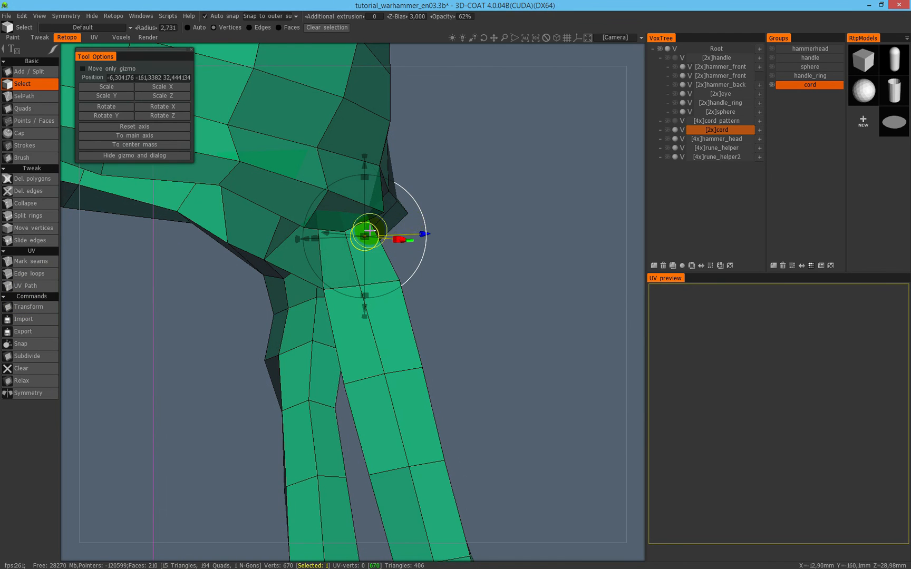
pyautogui.moveTo(371, 231); pyautogui.dragTo(429, 225)
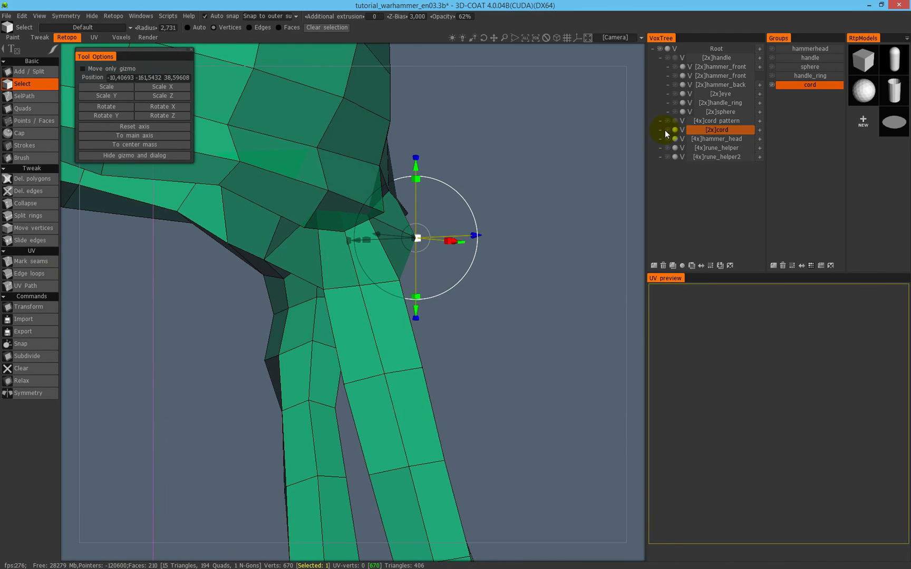
# Show the cord volume and snap the moved vertex to the knot's surface.
pyautogui.click(666, 130)
pyautogui.moveTo(393, 238); pyautogui.dragTo(312, 242, button='middle')
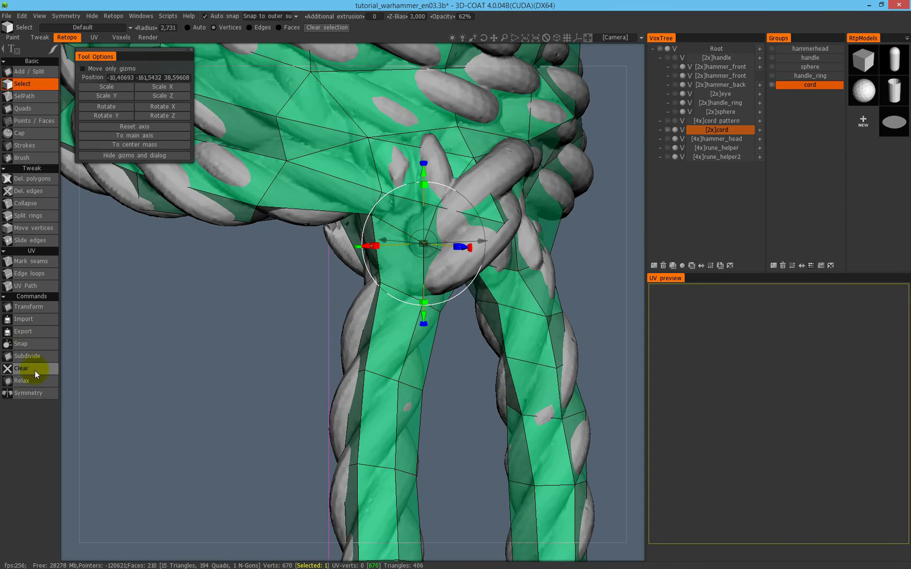
pyautogui.click(33, 343)
pyautogui.moveTo(355, 301); pyautogui.dragTo(226, 210, button='middle')
pyautogui.moveTo(108, 127); pyautogui.dragTo(159, 81, button='middle')
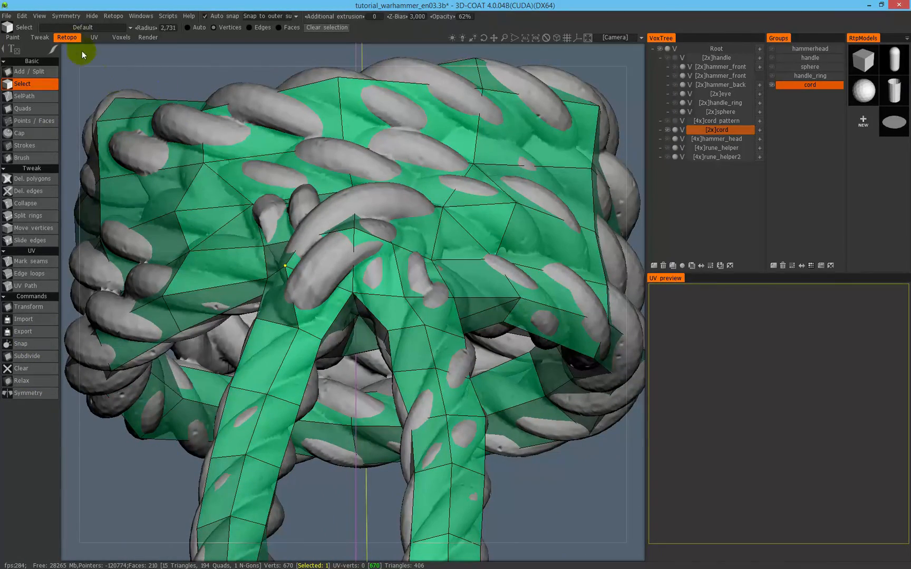
# Cut edges with Add / Split across the knot's loop and down to the top of the adjoining strand.
pyautogui.click(31, 73)
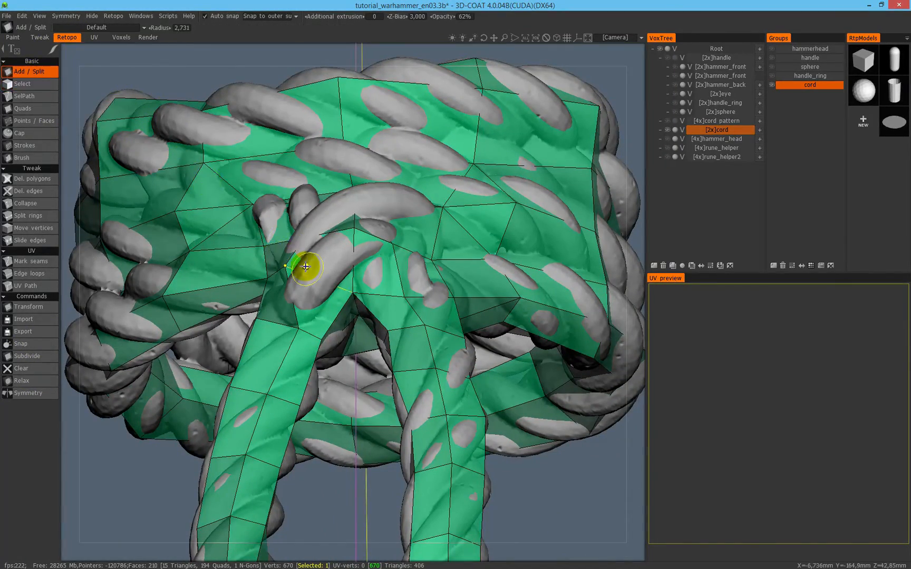
pyautogui.click(357, 265)
pyautogui.moveTo(407, 269); pyautogui.dragTo(396, 311, button='middle')
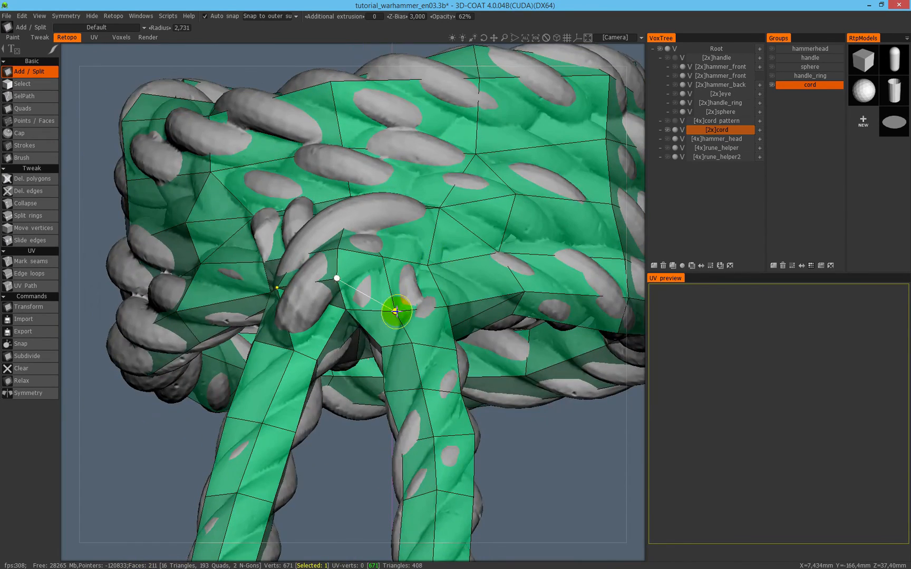
pyautogui.moveTo(374, 236); pyautogui.dragTo(366, 254, button='middle')
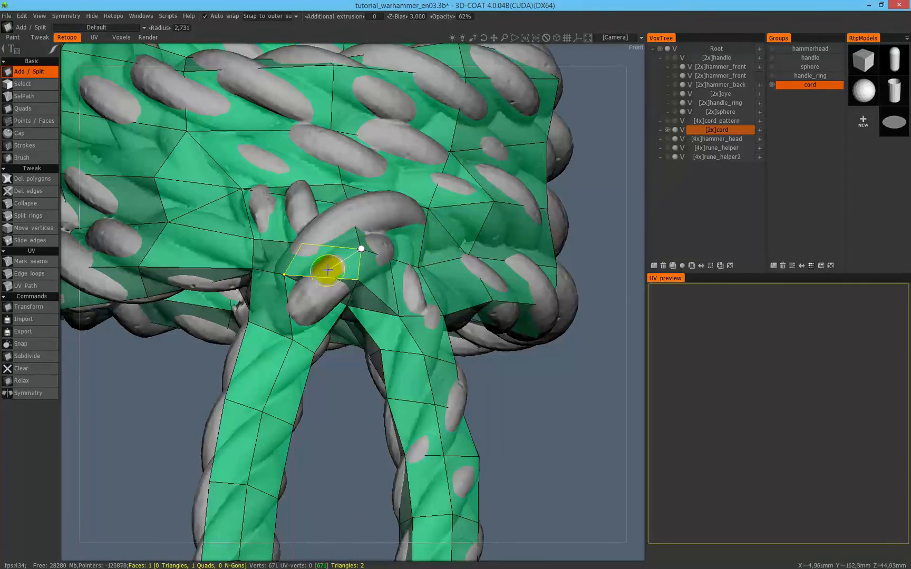
pyautogui.click(328, 282)
pyautogui.click(297, 294)
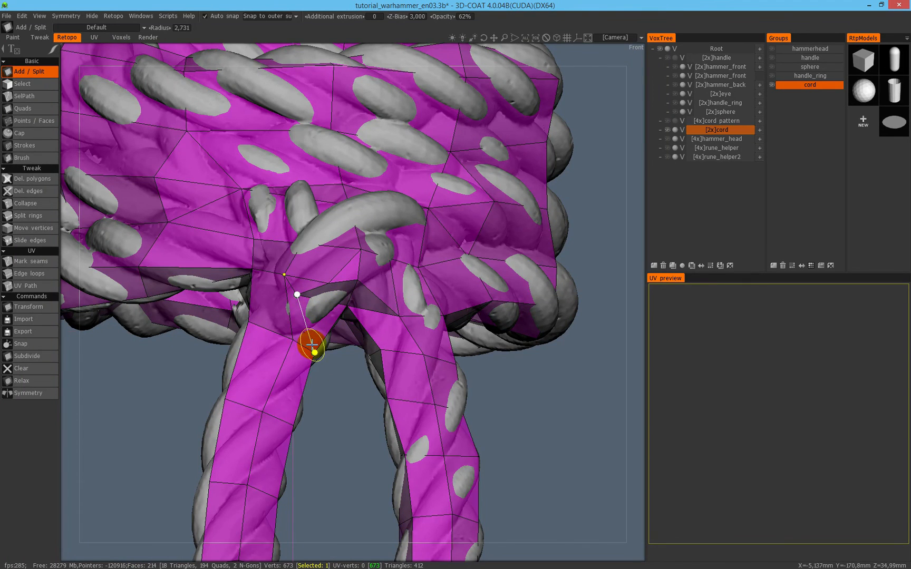
pyautogui.click(312, 344)
pyautogui.keyDown('alt'); pyautogui.moveTo(317, 288); pyautogui.dragTo(346, 280); pyautogui.keyUp('alt')
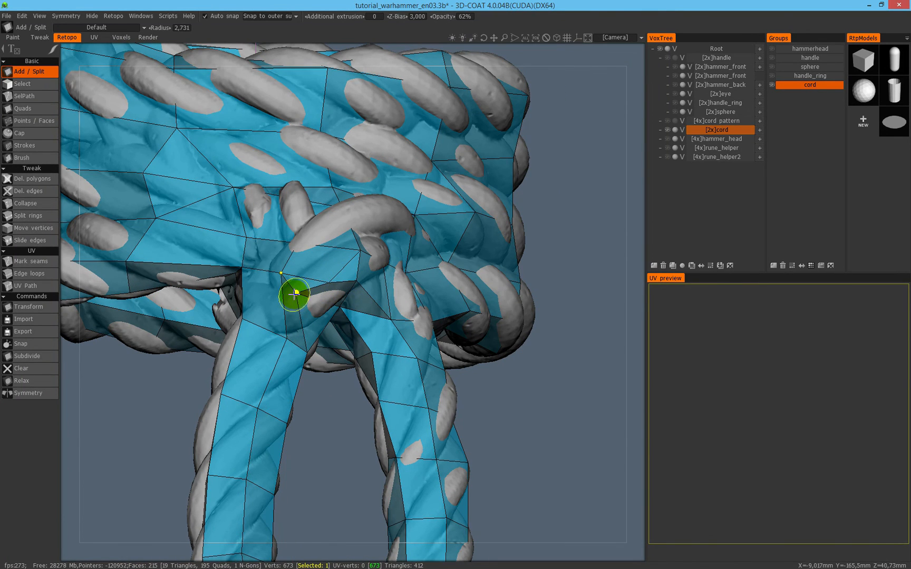
pyautogui.click(288, 336)
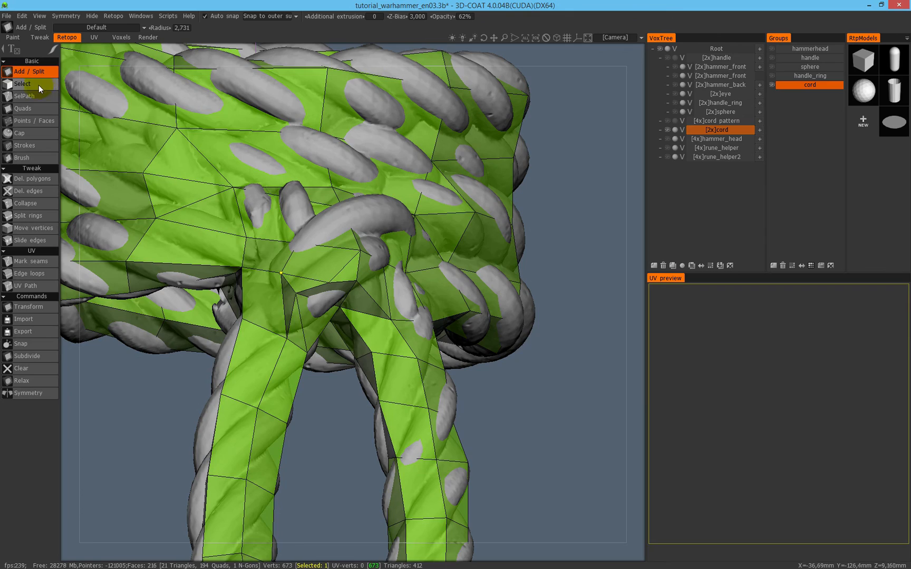
pyautogui.click(44, 158)
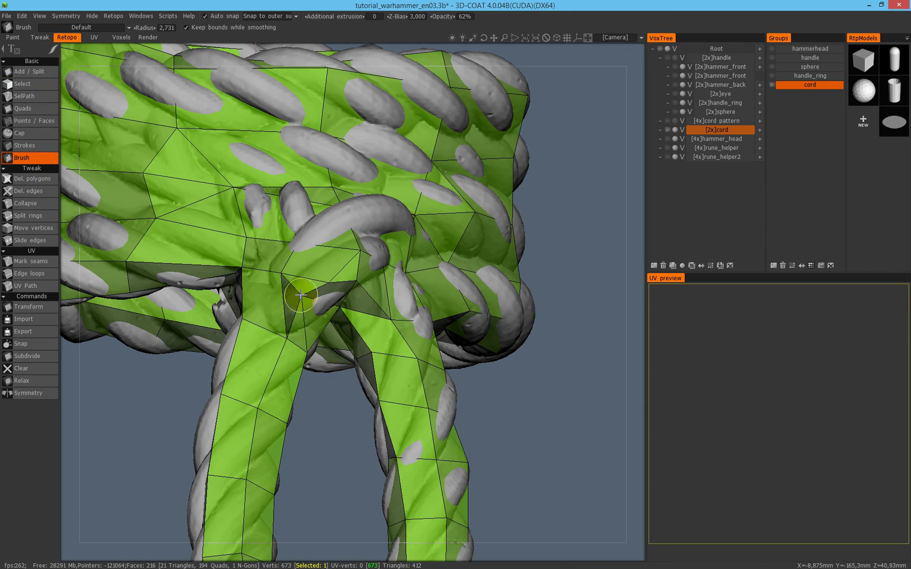
pyautogui.keyDown('alt'); pyautogui.moveTo(320, 303); pyautogui.dragTo(211, 151); pyautogui.keyUp('alt')
pyautogui.click(295, 312)
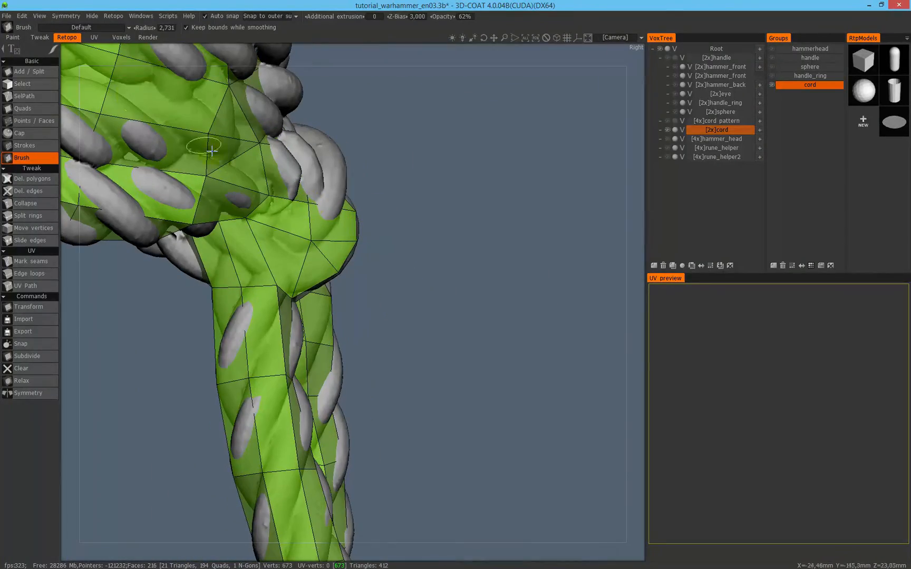
# Cut new edges with Add / Split through the five-sided face beside the knot and on into the faces behind it.
pyautogui.click(44, 75)
pyautogui.moveTo(284, 206)
pyautogui.keyDown('alt'); pyautogui.mouseDown()
pyautogui.moveTo(231, 212)
pyautogui.moveTo(173, 200)
pyautogui.moveTo(219, 190)
pyautogui.moveTo(140, 197)
pyautogui.moveTo(248, 211)
pyautogui.moveTo(328, 282)
pyautogui.mouseUp(); pyautogui.keyUp('alt')
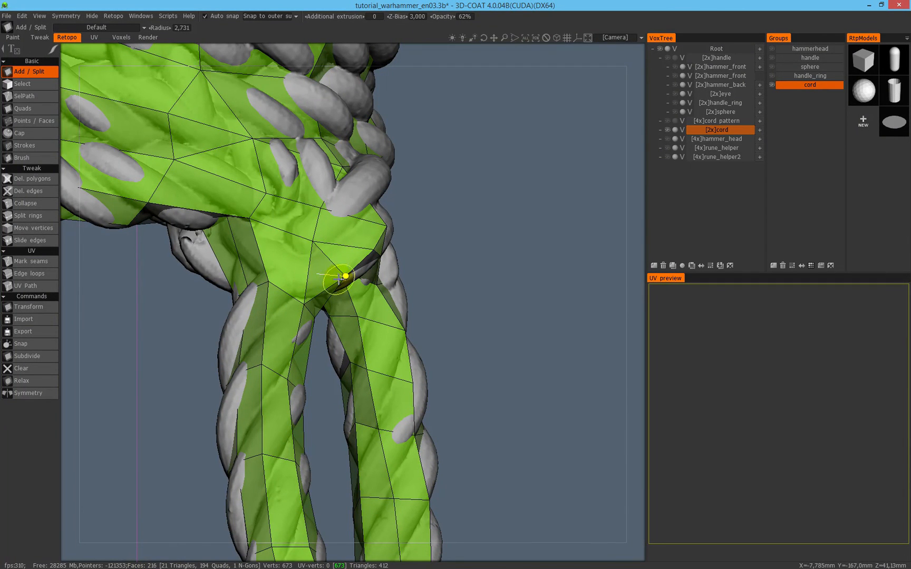
pyautogui.click(312, 270)
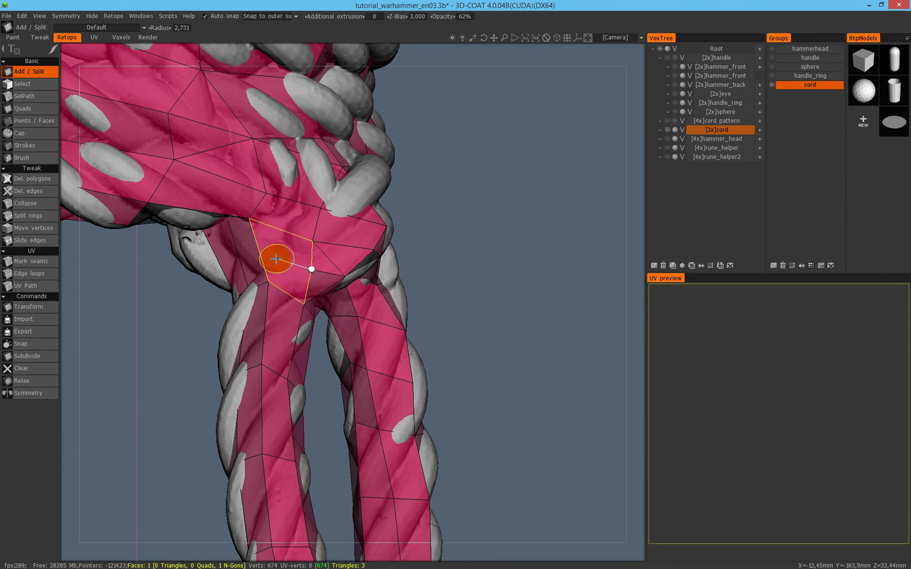
pyautogui.click(266, 257)
pyautogui.keyDown('alt'); pyautogui.moveTo(272, 227); pyautogui.dragTo(314, 235); pyautogui.keyUp('alt')
pyautogui.click(244, 258)
pyautogui.keyDown('alt'); pyautogui.moveTo(244, 258); pyautogui.dragTo(276, 242); pyautogui.keyUp('alt')
pyautogui.hotkey('ctrl', 'z')
pyautogui.click(272, 244)
pyautogui.click(227, 204)
pyautogui.keyDown('alt'); pyautogui.moveTo(249, 200); pyautogui.dragTo(69, 157); pyautogui.keyUp('alt')
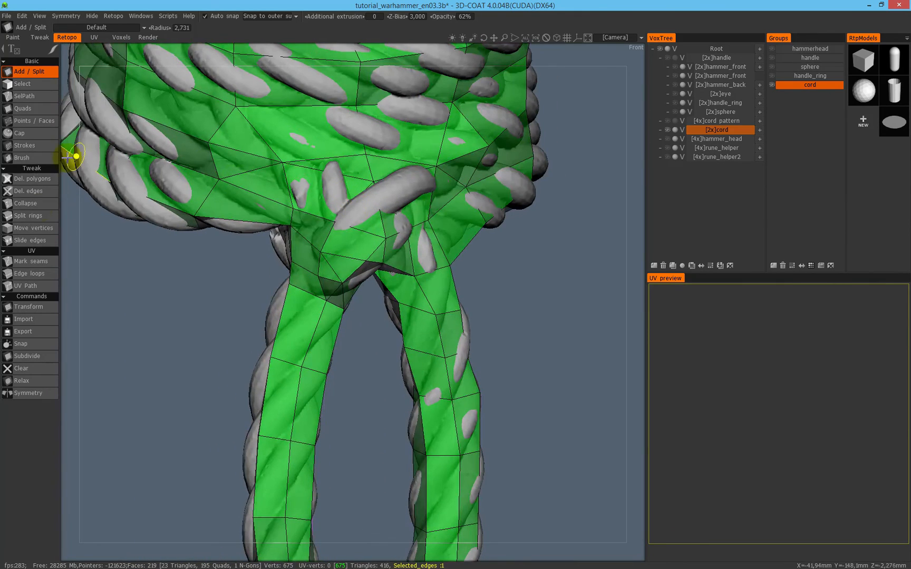
# Try Relax on the cord's retopo mesh and undo it.
pyautogui.click(36, 382)
pyautogui.scroll(-3, 237, 256)
pyautogui.hotkey('ctrl', 'z')
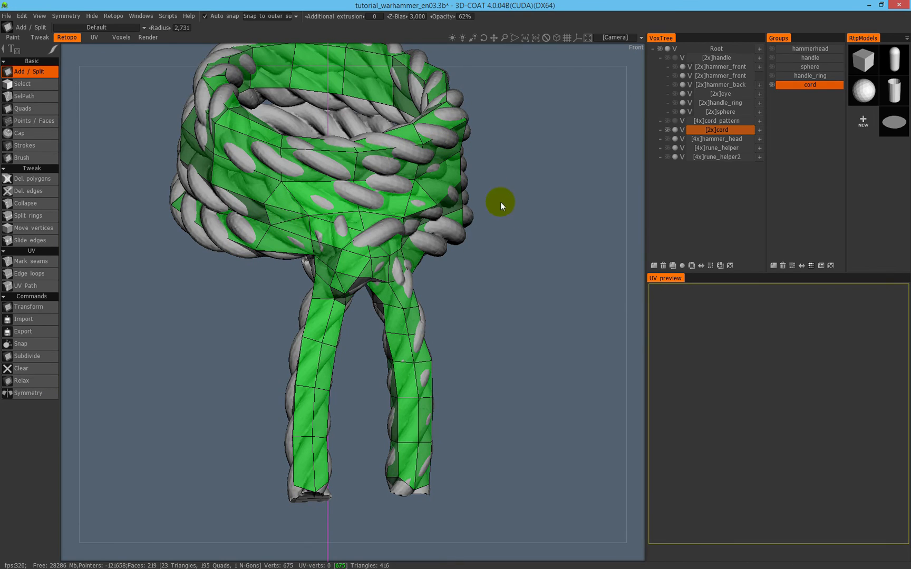
pyautogui.hotkey('ctrl', 'z')
# Examine the cord mesh around the knot, inside the band and along both strands.
pyautogui.click(42, 160)
pyautogui.moveTo(327, 270)
pyautogui.keyDown('alt'); pyautogui.mouseDown()
pyautogui.moveTo(364, 242)
pyautogui.moveTo(426, 235)
pyautogui.mouseUp(); pyautogui.keyUp('alt')
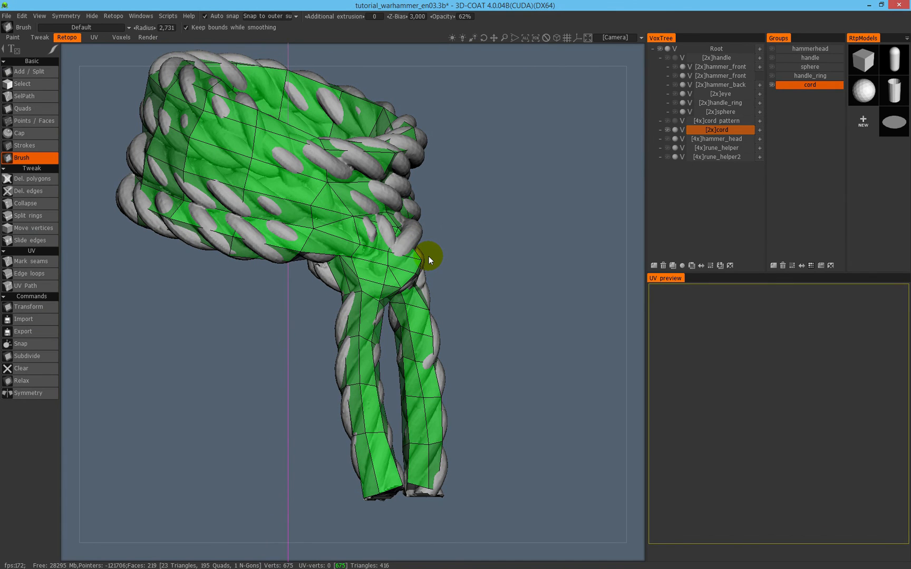
pyautogui.keyDown('alt'); pyautogui.moveTo(362, 439); pyautogui.dragTo(406, 272); pyautogui.keyUp('alt')
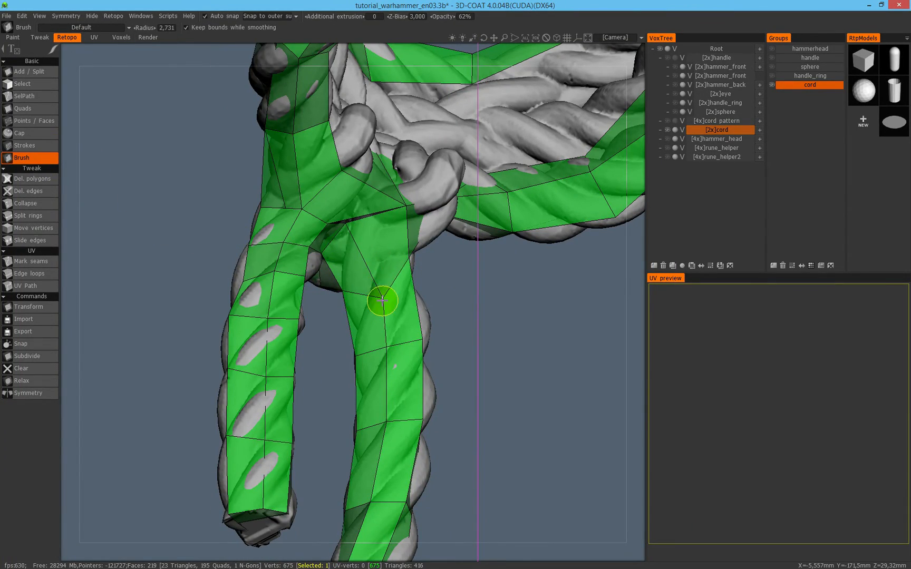
pyautogui.keyDown('alt'); pyautogui.moveTo(472, 264); pyautogui.dragTo(348, 252); pyautogui.keyUp('alt')
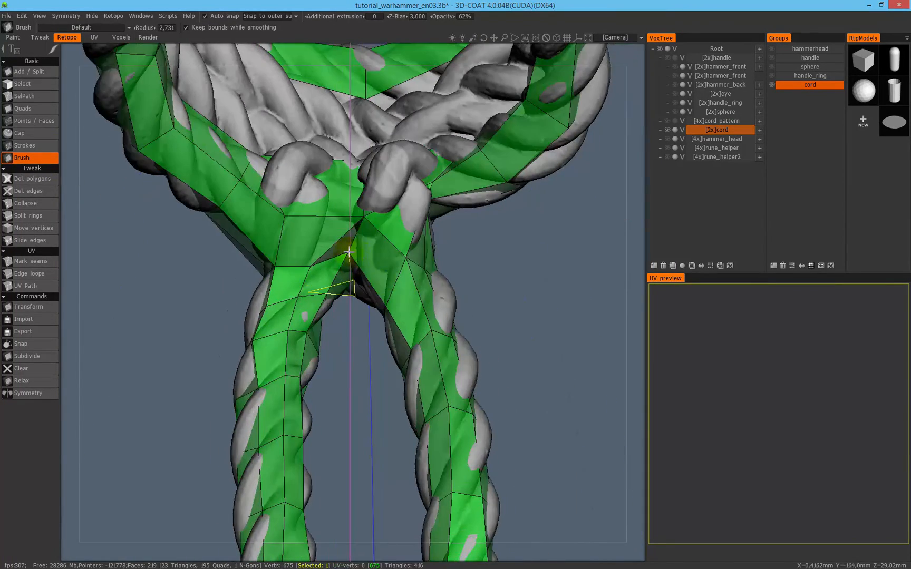
pyautogui.keyDown('alt'); pyautogui.moveTo(357, 252); pyautogui.dragTo(201, 323, button='right'); pyautogui.keyUp('alt')
pyautogui.keyDown('alt'); pyautogui.moveTo(201, 324); pyautogui.dragTo(405, 264); pyautogui.keyUp('alt')
pyautogui.keyDown('alt'); pyautogui.moveTo(405, 264); pyautogui.dragTo(216, 328, button='middle'); pyautogui.keyUp('alt')
pyautogui.keyDown('alt'); pyautogui.moveTo(217, 328); pyautogui.dragTo(254, 290, button='right'); pyautogui.keyUp('alt')
pyautogui.keyDown('alt'); pyautogui.moveTo(254, 290); pyautogui.dragTo(306, 332); pyautogui.keyUp('alt')
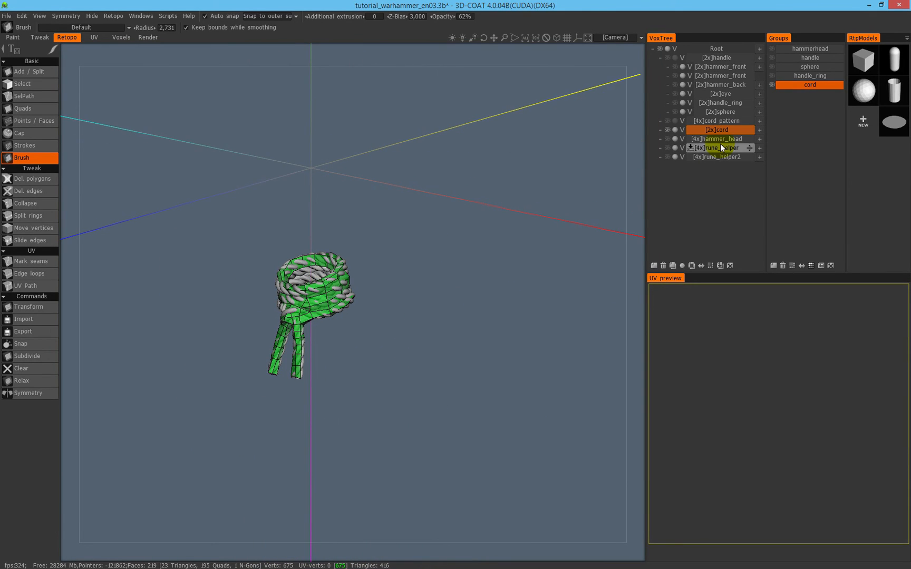
# Hide the cord volume and show the handle_ring, sphere, handle and hammerhead retopo groups with the cord.
pyautogui.click(668, 130)
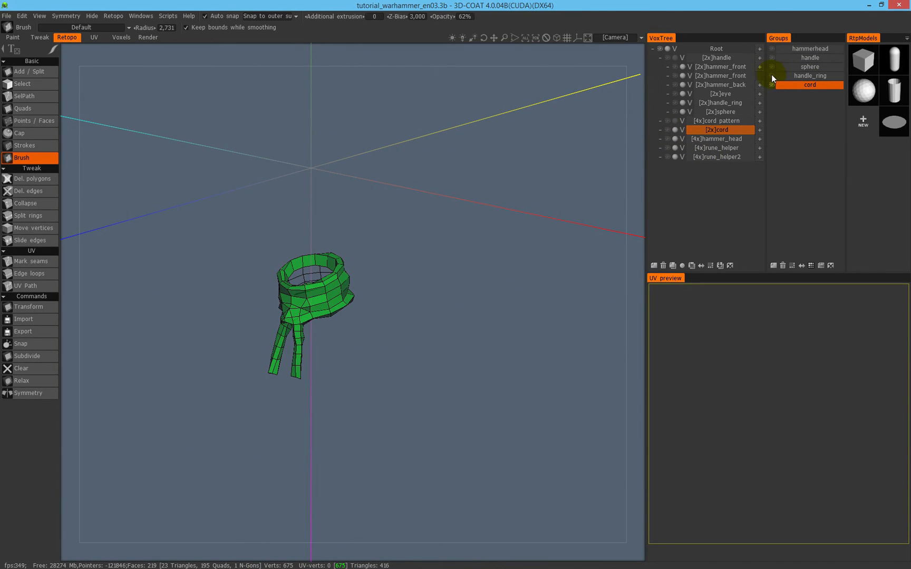
pyautogui.click(772, 76)
pyautogui.click(772, 67)
pyautogui.click(772, 58)
pyautogui.click(772, 49)
pyautogui.keyDown('alt'); pyautogui.moveTo(464, 210); pyautogui.dragTo(417, 247, button='right'); pyautogui.keyUp('alt')
pyautogui.keyDown('alt'); pyautogui.moveTo(356, 287); pyautogui.dragTo(513, 255); pyautogui.keyUp('alt')
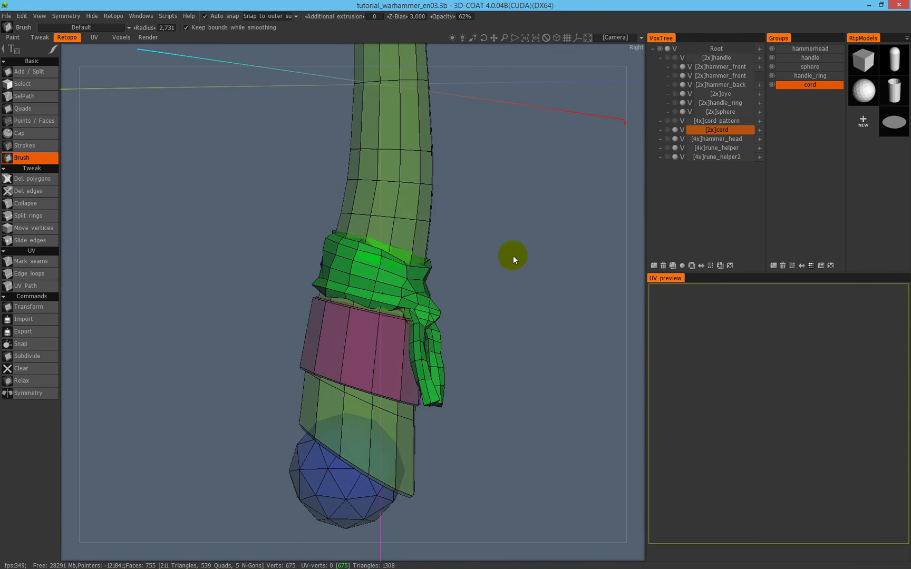
# Show the cord volume and adjust the band's lower edge with a Brush stroke.
pyautogui.keyDown('alt'); pyautogui.moveTo(513, 255); pyautogui.dragTo(413, 212, button='right'); pyautogui.keyUp('alt')
pyautogui.keyDown('alt'); pyautogui.moveTo(412, 212); pyautogui.dragTo(460, 241, button='middle'); pyautogui.keyUp('alt')
pyautogui.keyDown('alt'); pyautogui.moveTo(349, 274); pyautogui.dragTo(311, 273); pyautogui.keyUp('alt')
pyautogui.keyDown('alt'); pyautogui.moveTo(355, 250); pyautogui.dragTo(391, 238); pyautogui.keyUp('alt')
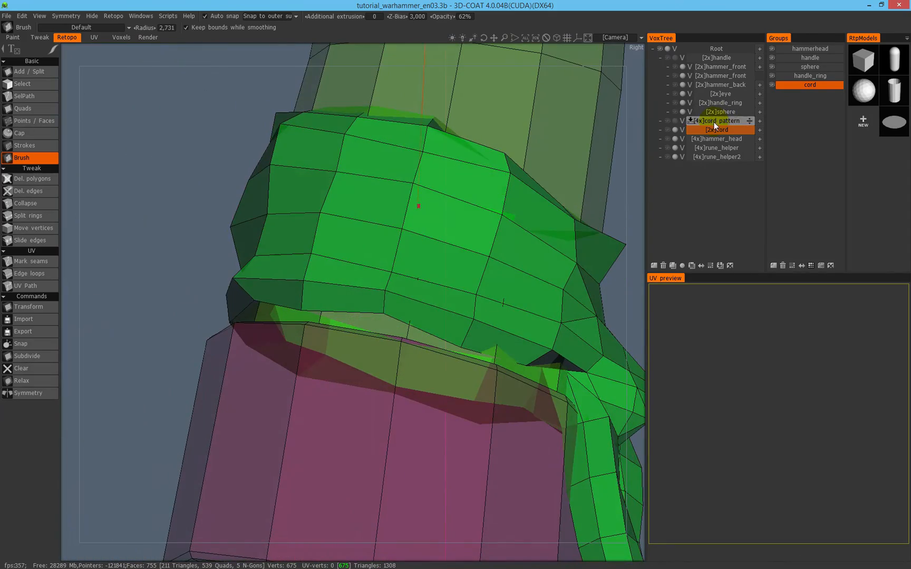
pyautogui.click(667, 130)
pyautogui.moveTo(362, 274)
pyautogui.keyDown('alt'); pyautogui.mouseDown()
pyautogui.moveTo(248, 300)
pyautogui.moveTo(315, 260)
pyautogui.moveTo(354, 264)
pyautogui.moveTo(346, 295)
pyautogui.moveTo(342, 244)
pyautogui.moveTo(244, 268)
pyautogui.moveTo(339, 263)
pyautogui.moveTo(214, 304)
pyautogui.mouseUp(); pyautogui.keyUp('alt')
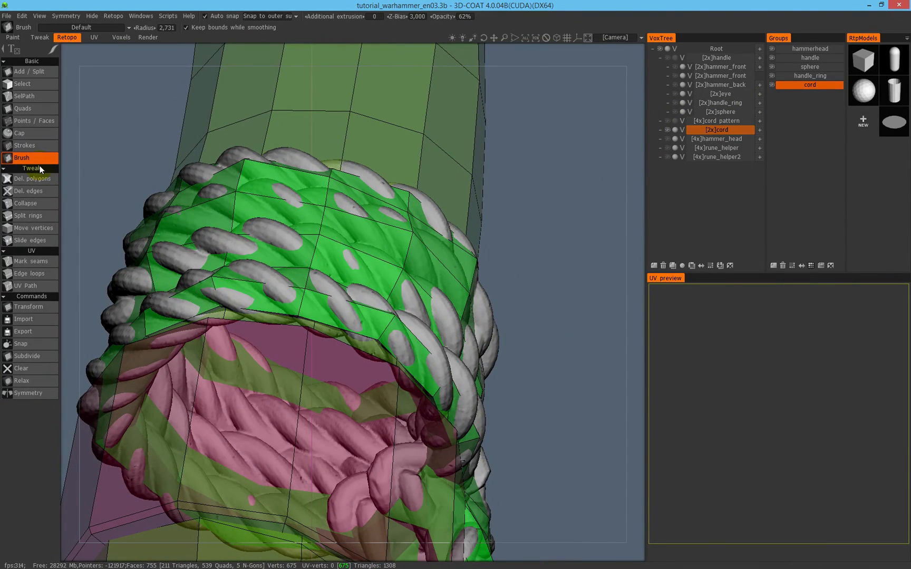
pyautogui.moveTo(225, 314)
pyautogui.mouseDown()
pyautogui.moveTo(219, 307)
pyautogui.moveTo(234, 300)
pyautogui.moveTo(200, 323)
pyautogui.moveTo(320, 299)
pyautogui.mouseUp()
# Examine how the cord mesh sits on the handle, close up and together with the whole hammer.
pyautogui.keyDown('alt'); pyautogui.moveTo(319, 299); pyautogui.dragTo(309, 254, button='right'); pyautogui.keyUp('alt')
pyautogui.keyDown('alt'); pyautogui.moveTo(309, 255); pyautogui.dragTo(338, 261, button='middle'); pyautogui.keyUp('alt')
pyautogui.keyDown('alt'); pyautogui.moveTo(338, 260); pyautogui.dragTo(480, 202); pyautogui.keyUp('alt')
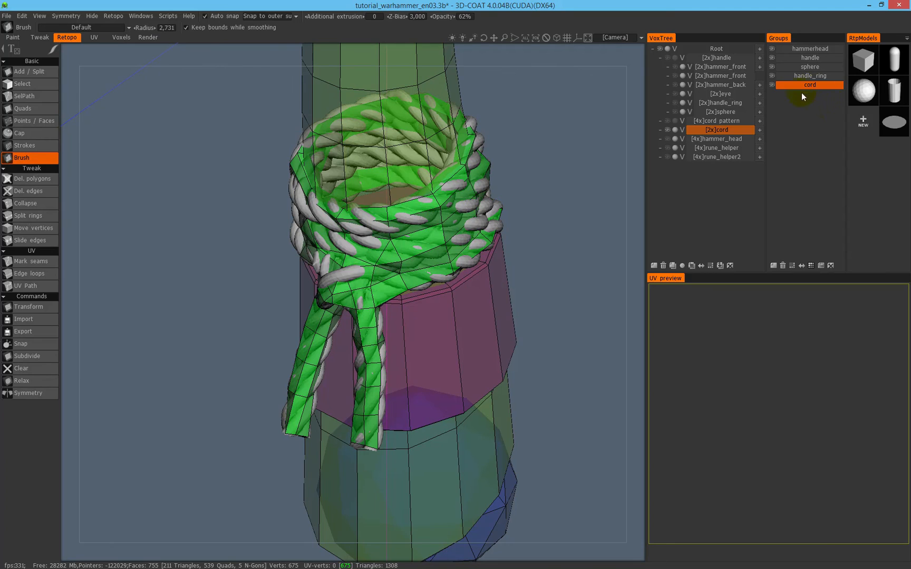
pyautogui.keyDown('alt'); pyautogui.moveTo(442, 259); pyautogui.dragTo(213, 249); pyautogui.keyUp('alt')
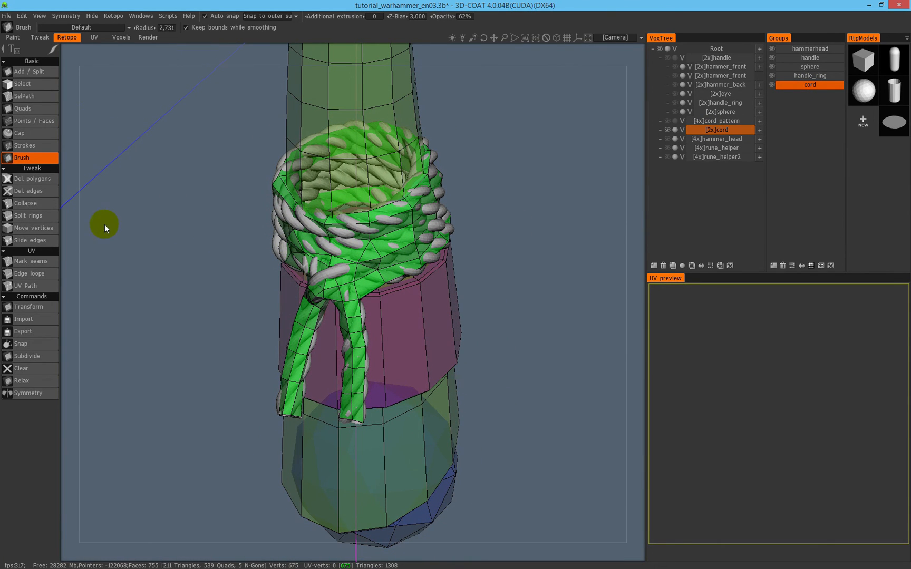
pyautogui.keyDown('alt'); pyautogui.moveTo(300, 259); pyautogui.dragTo(223, 257, button='right'); pyautogui.keyUp('alt')
pyautogui.keyDown('alt'); pyautogui.moveTo(224, 256); pyautogui.dragTo(208, 331, button='middle'); pyautogui.keyUp('alt')
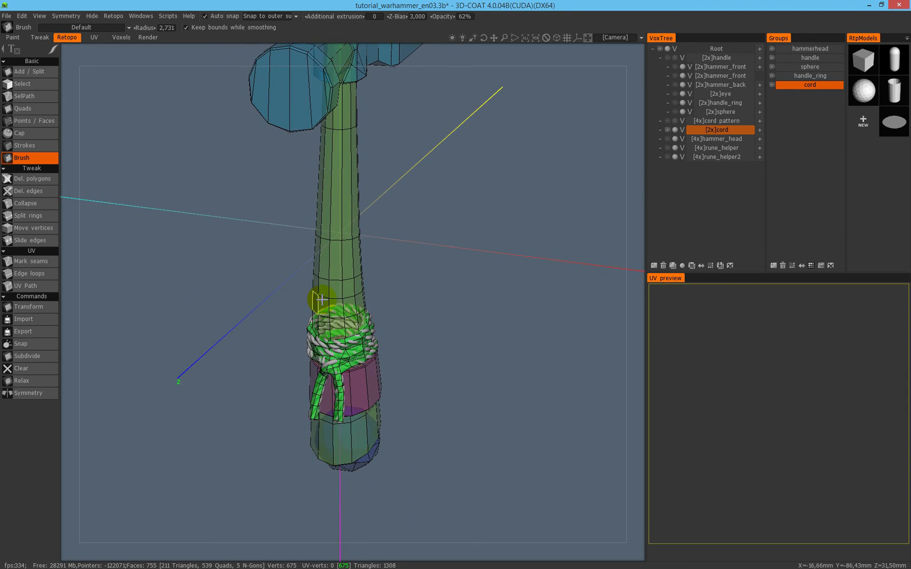
pyautogui.keyDown('alt'); pyautogui.moveTo(350, 230); pyautogui.dragTo(317, 244); pyautogui.keyUp('alt')
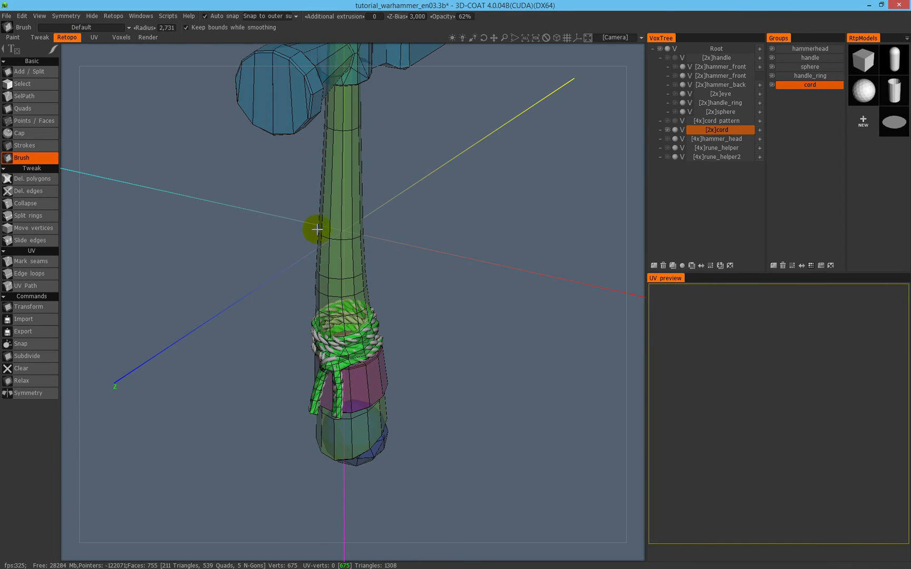
pyautogui.keyDown('alt'); pyautogui.moveTo(389, 229); pyautogui.dragTo(364, 265, button='right'); pyautogui.keyUp('alt')
pyautogui.keyDown('alt'); pyautogui.moveTo(363, 264); pyautogui.dragTo(268, 311); pyautogui.keyUp('alt')
# Try to subdivide the cord's retopo mesh and undo it.
pyautogui.click(47, 355)
pyautogui.keyDown('alt'); pyautogui.moveTo(244, 396); pyautogui.dragTo(474, 265, button='right'); pyautogui.keyUp('alt')
pyautogui.hotkey('ctrl', 'z')
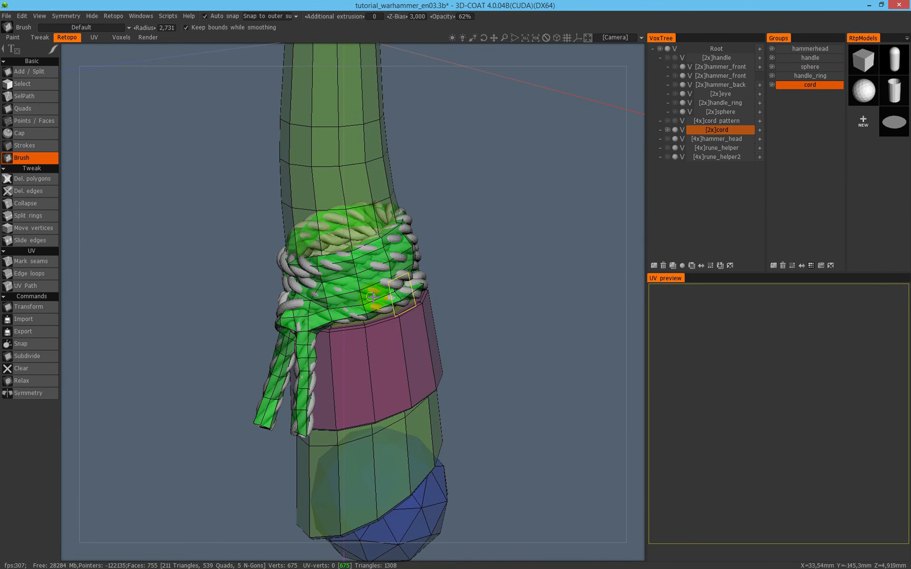
# Subdivide the cord mesh again and check its fit to the cord volume from several angles.
pyautogui.click(32, 360)
pyautogui.keyDown('alt'); pyautogui.moveTo(327, 295); pyautogui.dragTo(437, 299, button='right'); pyautogui.keyUp('alt')
pyautogui.keyDown('alt'); pyautogui.moveTo(437, 299); pyautogui.dragTo(399, 256, button='middle'); pyautogui.keyUp('alt')
pyautogui.keyDown('alt'); pyautogui.moveTo(399, 255); pyautogui.dragTo(456, 255); pyautogui.keyUp('alt')
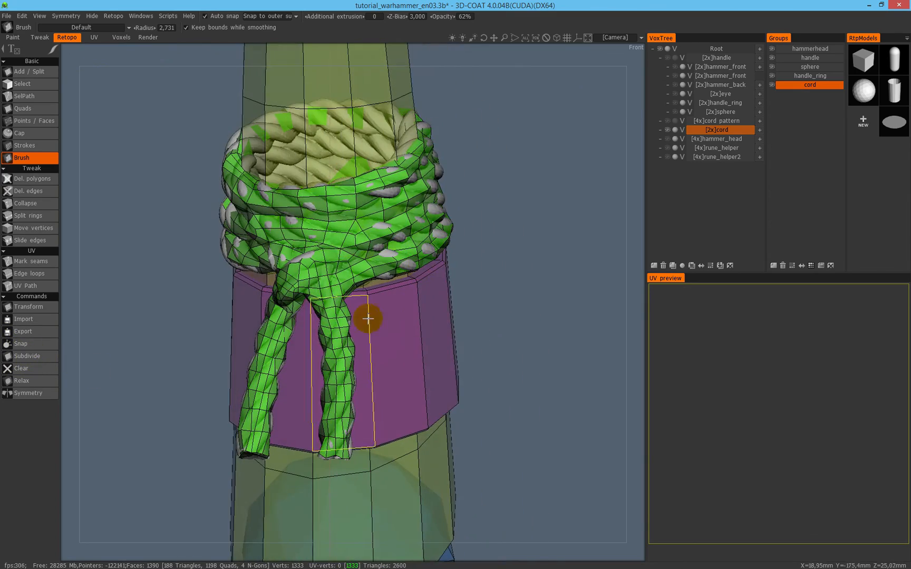
pyautogui.keyDown('alt'); pyautogui.moveTo(315, 294); pyautogui.dragTo(432, 259); pyautogui.keyUp('alt')
pyautogui.keyDown('alt'); pyautogui.moveTo(322, 185); pyautogui.dragTo(427, 241, button='right'); pyautogui.keyUp('alt')
pyautogui.keyDown('alt'); pyautogui.moveTo(427, 241); pyautogui.dragTo(611, 387, button='middle'); pyautogui.keyUp('alt')
pyautogui.keyDown('alt'); pyautogui.moveTo(332, 346); pyautogui.dragTo(377, 347); pyautogui.keyUp('alt')
pyautogui.keyDown('alt'); pyautogui.moveTo(308, 337); pyautogui.dragTo(257, 313); pyautogui.keyUp('alt')
# Hide the cord volume and inspect the low-poly band's shape around the knot.
pyautogui.click(666, 130)
pyautogui.keyDown('alt'); pyautogui.moveTo(395, 290); pyautogui.dragTo(295, 306); pyautogui.keyUp('alt')
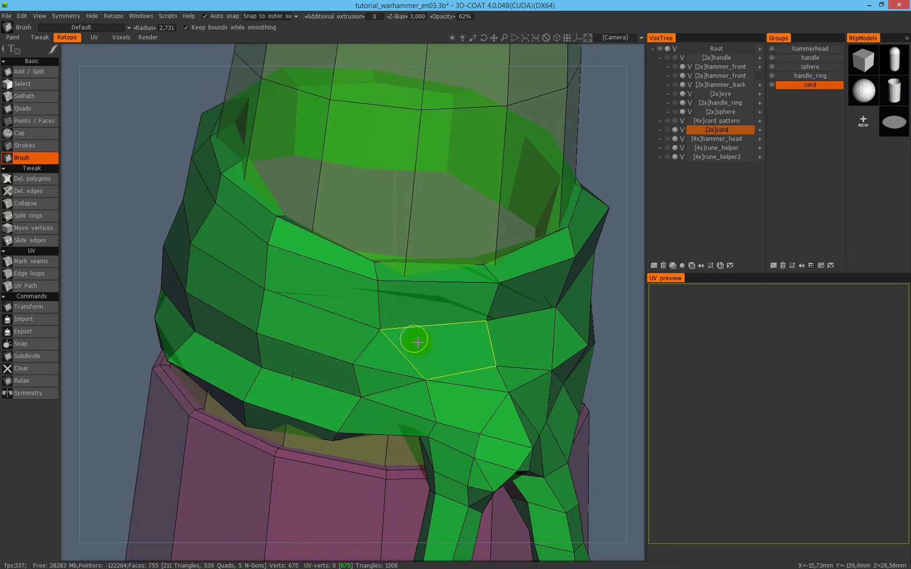
pyautogui.keyDown('alt'); pyautogui.moveTo(417, 342); pyautogui.dragTo(384, 281); pyautogui.keyUp('alt')
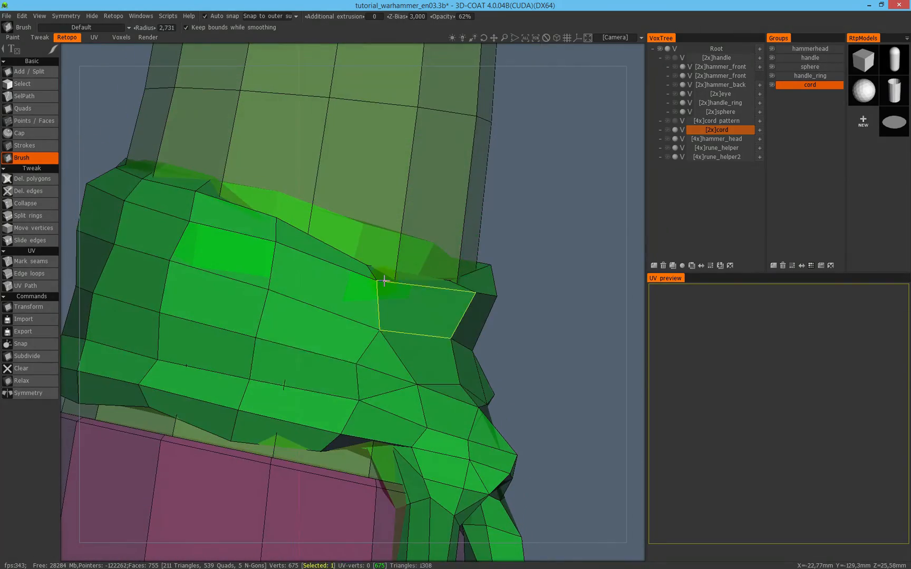
pyautogui.keyDown('alt'); pyautogui.moveTo(389, 344); pyautogui.dragTo(369, 301); pyautogui.keyUp('alt')
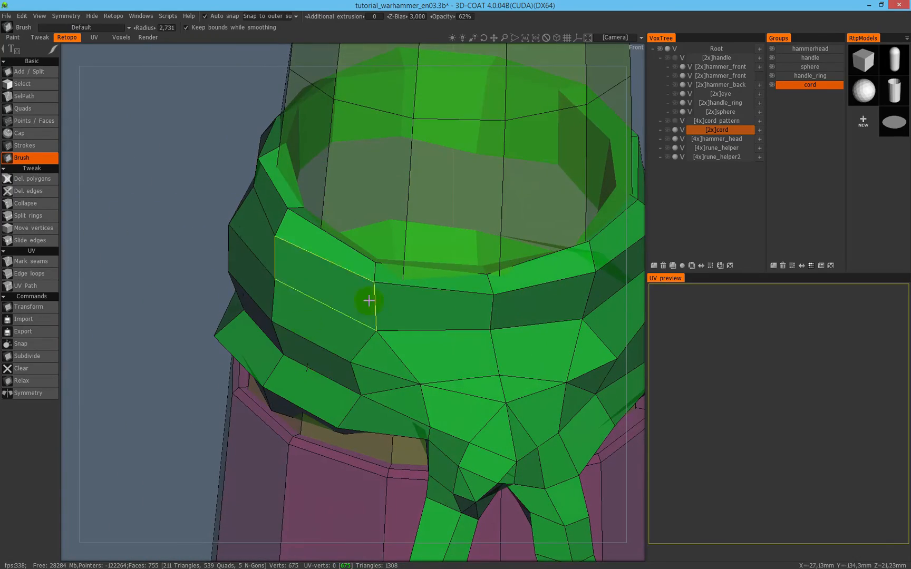
# Subdivide the cord mesh and show the cord volume for comparison.
pyautogui.click(44, 357)
pyautogui.keyDown('alt'); pyautogui.moveTo(335, 315); pyautogui.dragTo(449, 258); pyautogui.keyUp('alt')
pyautogui.keyDown('alt'); pyautogui.moveTo(450, 259); pyautogui.dragTo(412, 282, button='right'); pyautogui.keyUp('alt')
pyautogui.keyDown('alt'); pyautogui.moveTo(413, 283); pyautogui.dragTo(317, 285); pyautogui.keyUp('alt')
pyautogui.click(668, 130)
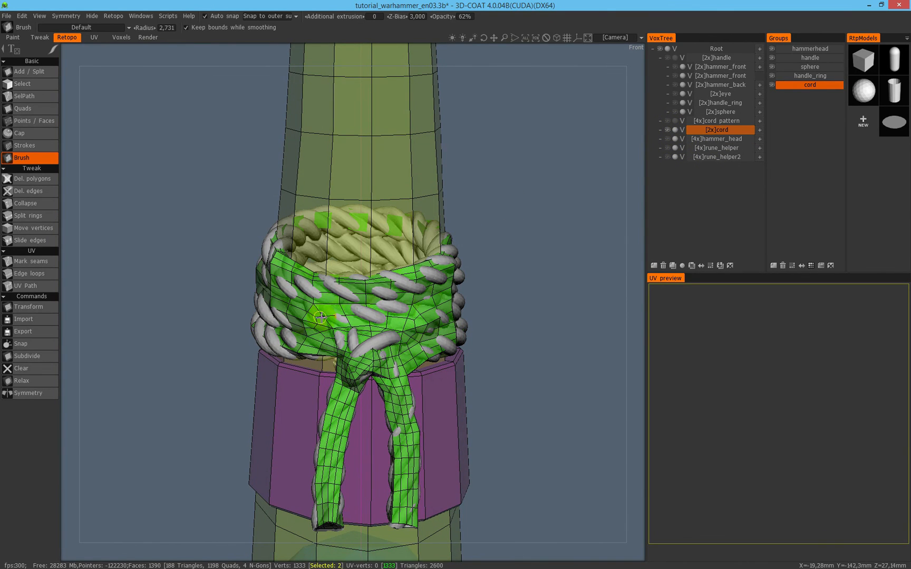
pyautogui.moveTo(338, 276)
pyautogui.keyDown('alt'); pyautogui.mouseDown()
pyautogui.moveTo(369, 285)
pyautogui.moveTo(338, 295)
pyautogui.mouseUp(); pyautogui.keyUp('alt')
pyautogui.scroll(3, 331, 292)
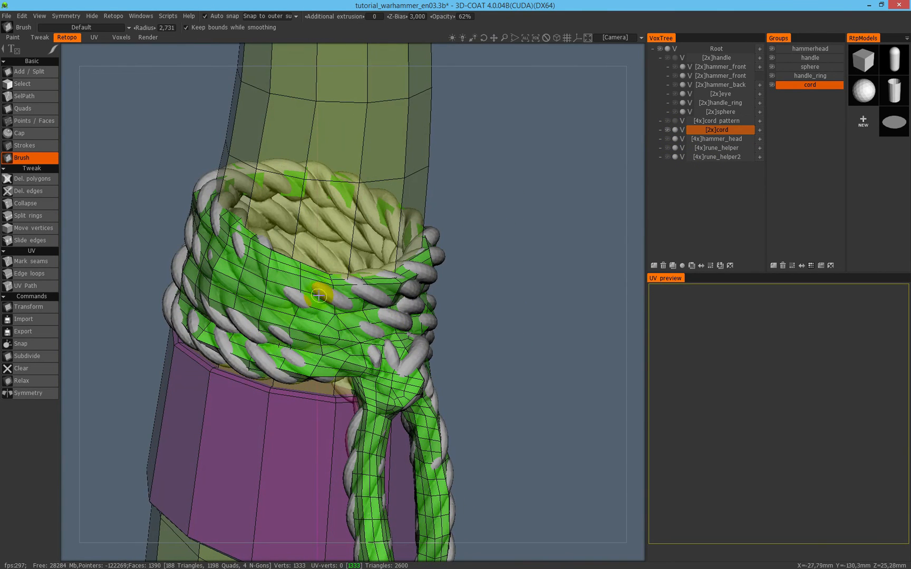
# Try snapping the subdivided cord mesh to the cord volume.
pyautogui.click(40, 344)
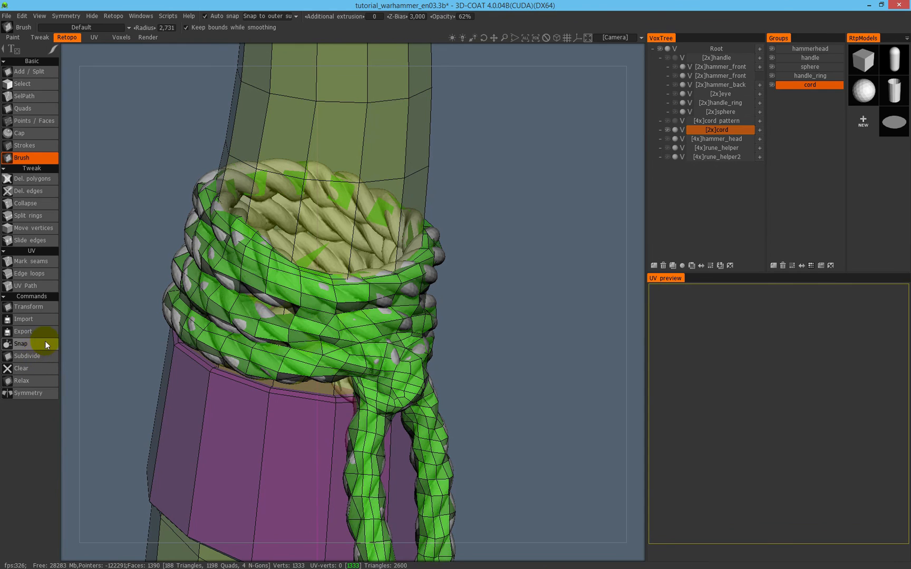
pyautogui.keyDown('alt'); pyautogui.moveTo(390, 268); pyautogui.dragTo(377, 302); pyautogui.keyUp('alt')
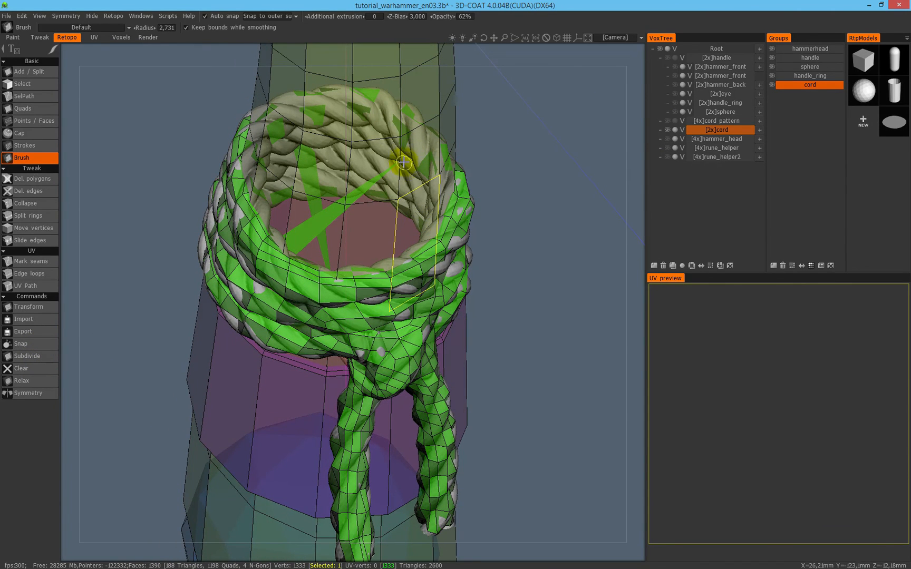
pyautogui.keyDown('alt'); pyautogui.moveTo(369, 316); pyautogui.dragTo(407, 264); pyautogui.keyUp('alt')
pyautogui.scroll(2, 407, 264)
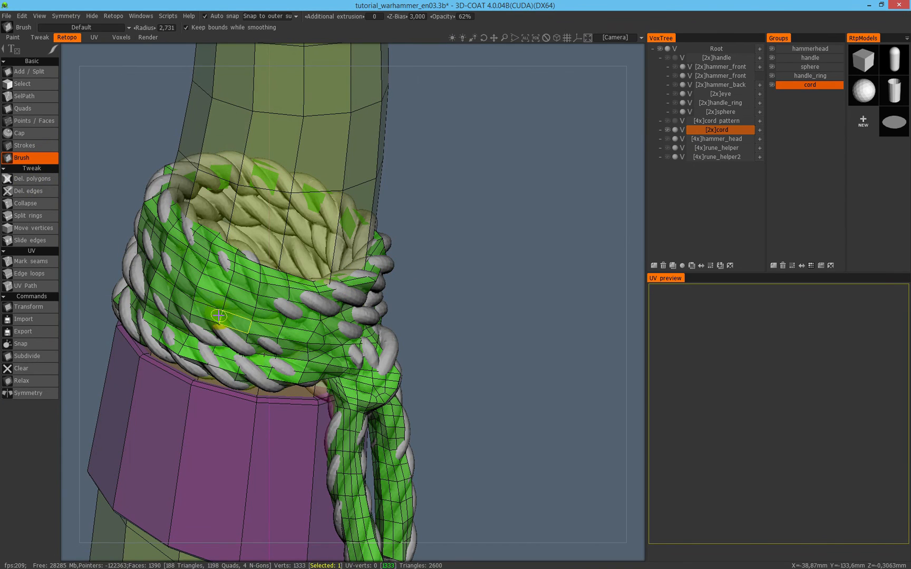
# Smooth the band's side with the Brush at radius 17,481, try snapping the mesh to the volume, and undo the snap.
pyautogui.moveTo(238, 300)
pyautogui.mouseDown()
pyautogui.moveTo(208, 316)
pyautogui.moveTo(221, 298)
pyautogui.moveTo(205, 306)
pyautogui.mouseUp()
pyautogui.keyDown('alt'); pyautogui.moveTo(379, 262); pyautogui.dragTo(311, 282); pyautogui.keyUp('alt')
pyautogui.click(47, 346)
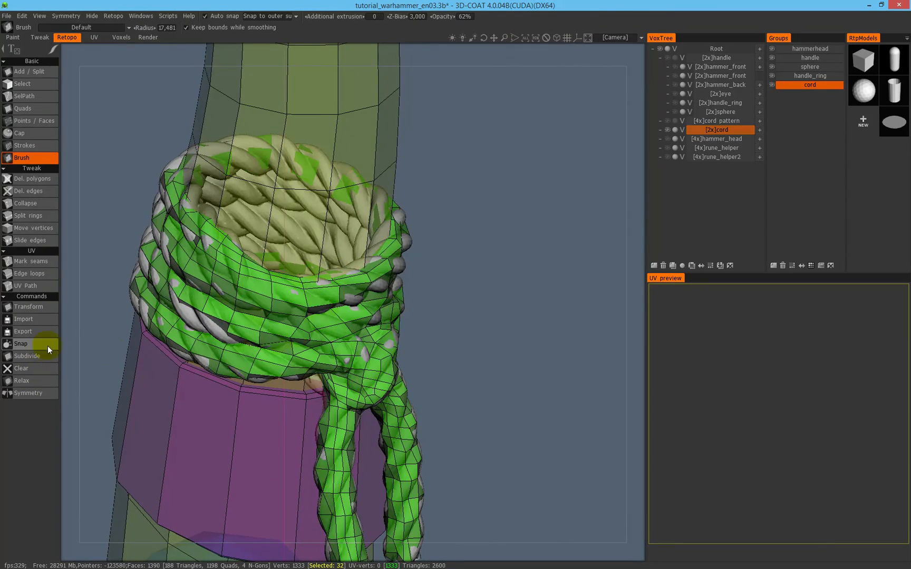
pyautogui.keyDown('alt'); pyautogui.moveTo(400, 213); pyautogui.dragTo(354, 266); pyautogui.keyUp('alt')
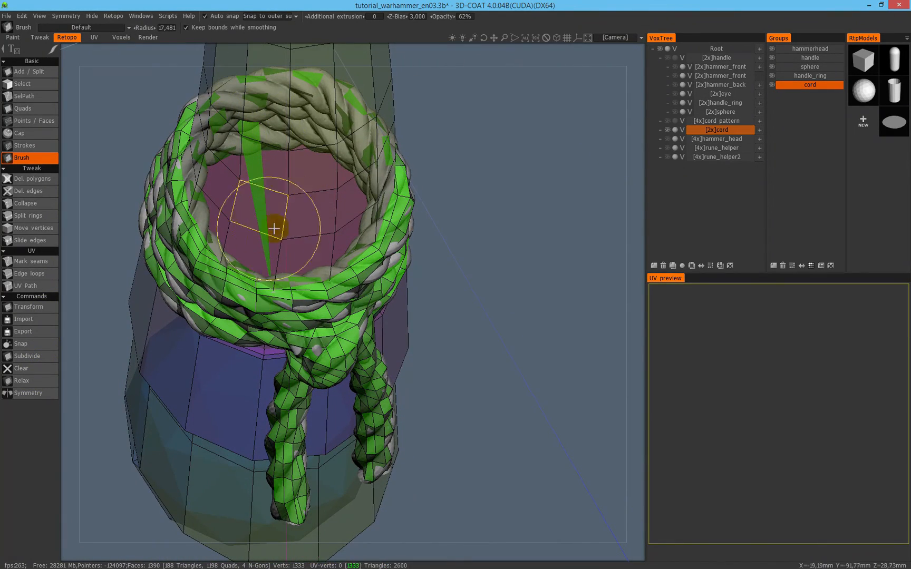
pyautogui.hotkey('ctrl', 'z')
# Smooth the back of the band with the large Brush and snap the cord mesh to the volume.
pyautogui.keyDown('alt'); pyautogui.moveTo(214, 245); pyautogui.dragTo(476, 214); pyautogui.keyUp('alt')
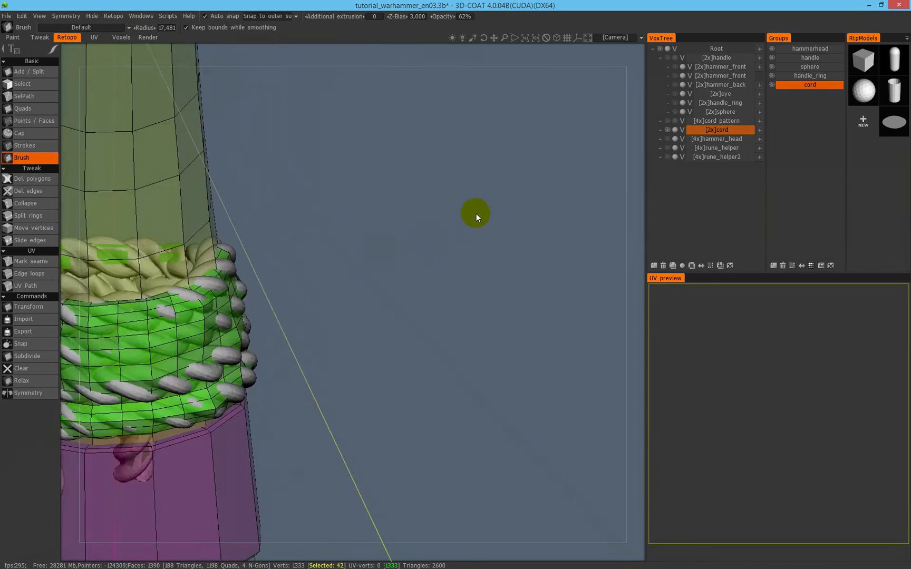
pyautogui.keyDown('alt'); pyautogui.moveTo(476, 214); pyautogui.dragTo(564, 252, button='middle'); pyautogui.keyUp('alt')
pyautogui.keyDown('alt'); pyautogui.moveTo(237, 343); pyautogui.dragTo(293, 366); pyautogui.keyUp('alt')
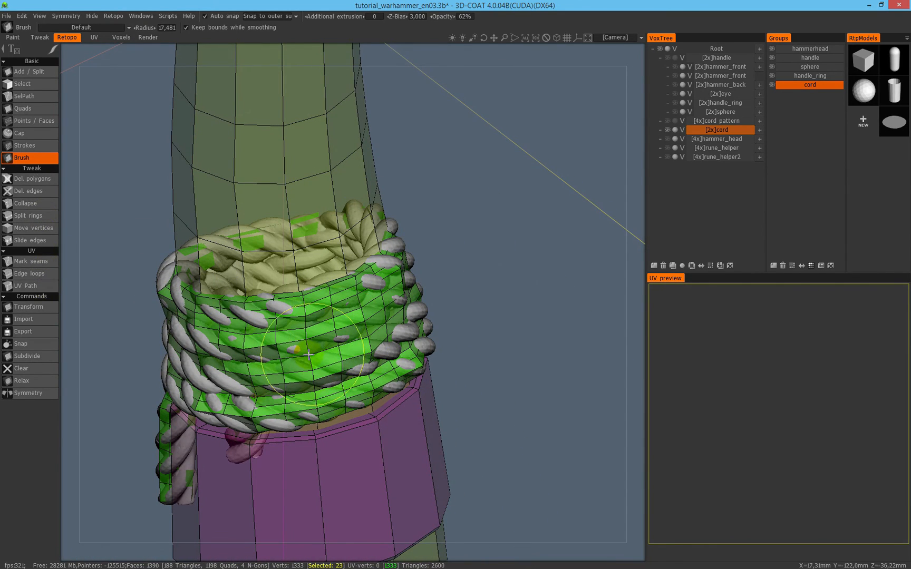
pyautogui.click(40, 347)
pyautogui.moveTo(420, 256)
pyautogui.keyDown('alt'); pyautogui.mouseDown()
pyautogui.moveTo(412, 345)
pyautogui.moveTo(315, 308)
pyautogui.moveTo(366, 271)
pyautogui.moveTo(252, 235)
pyautogui.moveTo(211, 201)
pyautogui.moveTo(316, 338)
pyautogui.moveTo(331, 388)
pyautogui.moveTo(451, 348)
pyautogui.moveTo(392, 318)
pyautogui.moveTo(415, 271)
pyautogui.mouseUp(); pyautogui.keyUp('alt')
pyautogui.keyDown('alt'); pyautogui.moveTo(301, 316); pyautogui.dragTo(229, 160); pyautogui.keyUp('alt')
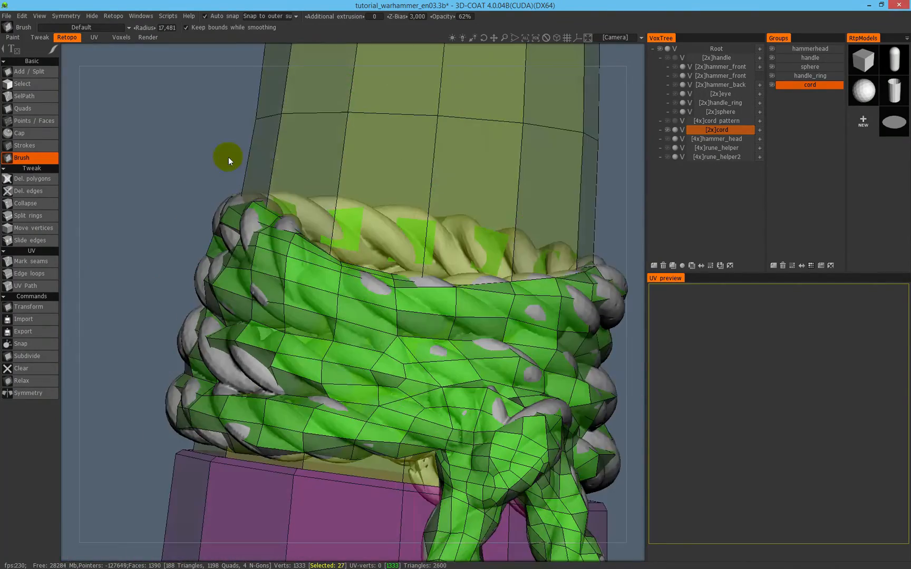
# Hide the cord volume and undo the snap and subdivision of the cord mesh.
pyautogui.keyDown('alt'); pyautogui.moveTo(492, 387); pyautogui.dragTo(379, 318, button='middle'); pyautogui.keyUp('alt')
pyautogui.keyDown('alt'); pyautogui.moveTo(379, 318); pyautogui.dragTo(295, 276); pyautogui.keyUp('alt')
pyautogui.keyDown('alt'); pyautogui.moveTo(279, 203); pyautogui.dragTo(389, 315, button='right'); pyautogui.keyUp('alt')
pyautogui.keyDown('alt'); pyautogui.moveTo(464, 314); pyautogui.dragTo(401, 254, button='middle'); pyautogui.keyUp('alt')
pyautogui.keyDown('alt'); pyautogui.moveTo(402, 255); pyautogui.dragTo(421, 216); pyautogui.keyUp('alt')
pyautogui.click(667, 130)
pyautogui.keyDown('alt'); pyautogui.moveTo(414, 181); pyautogui.dragTo(404, 264, button='right'); pyautogui.keyUp('alt')
pyautogui.keyDown('alt'); pyautogui.moveTo(405, 263); pyautogui.dragTo(264, 305); pyautogui.keyUp('alt')
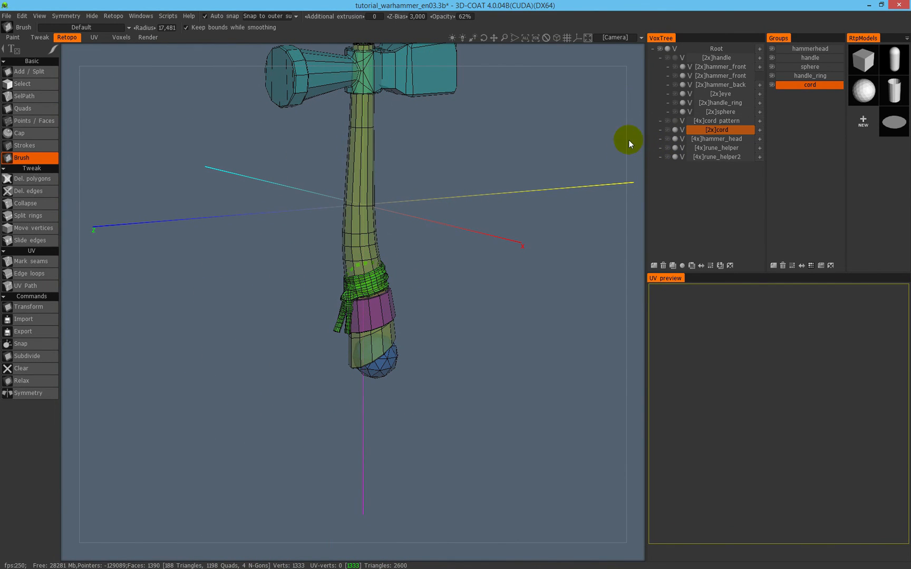
pyautogui.hotkey('ctrl', 'z')
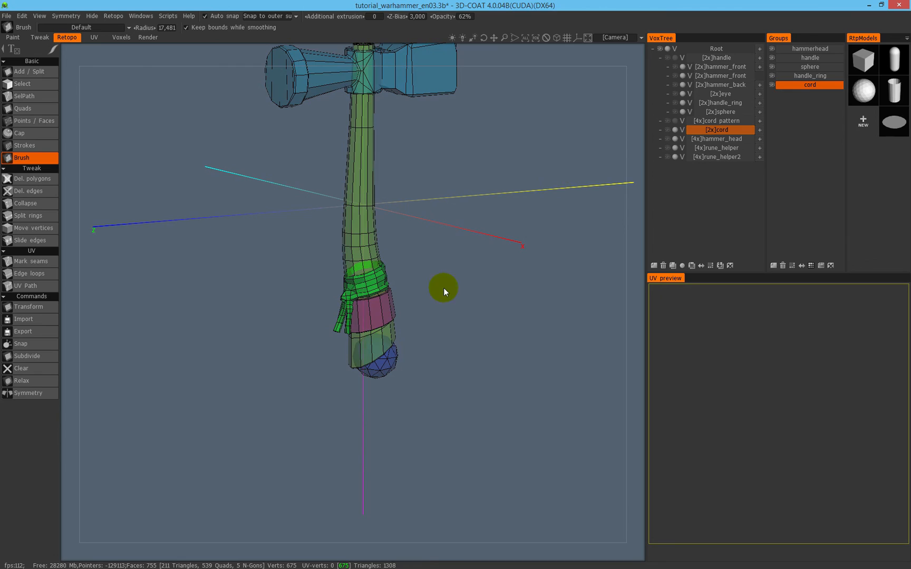
# Show the cord volume and adjust the cord mesh where the band meets the hanging strand using Add / Split.
pyautogui.click(667, 130)
pyautogui.keyDown('alt'); pyautogui.moveTo(442, 280); pyautogui.dragTo(449, 207, button='right'); pyautogui.keyUp('alt')
pyautogui.keyDown('alt'); pyautogui.moveTo(448, 207); pyautogui.dragTo(390, 264); pyautogui.keyUp('alt')
pyautogui.keyDown('alt'); pyautogui.moveTo(348, 287); pyautogui.dragTo(337, 246, button='right'); pyautogui.keyUp('alt')
pyautogui.moveTo(338, 245)
pyautogui.keyDown('alt'); pyautogui.mouseDown()
pyautogui.moveTo(336, 204)
pyautogui.moveTo(330, 303)
pyautogui.moveTo(352, 306)
pyautogui.moveTo(339, 224)
pyautogui.mouseUp(); pyautogui.keyUp('alt')
pyautogui.keyDown('alt'); pyautogui.moveTo(321, 323); pyautogui.dragTo(342, 362); pyautogui.keyUp('alt')
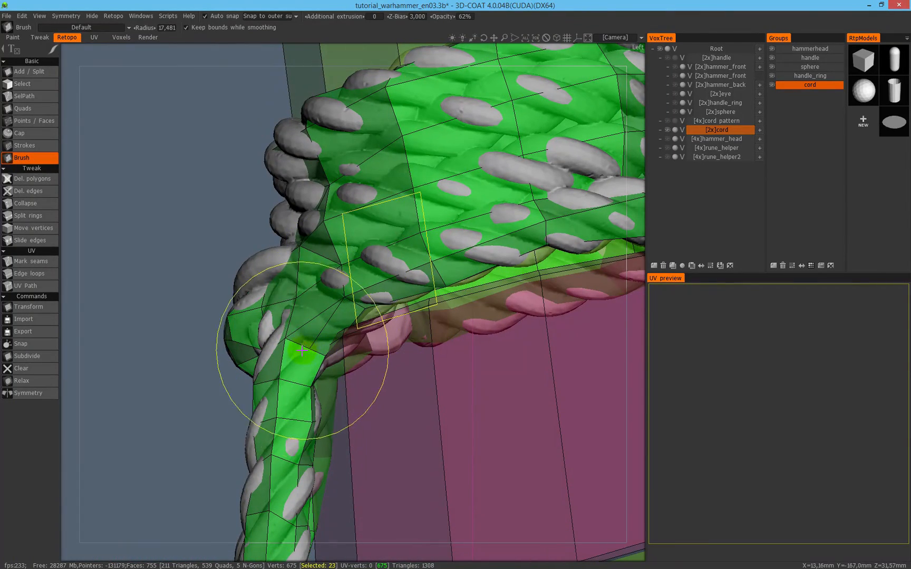
pyautogui.click(32, 74)
pyautogui.moveTo(189, 199)
pyautogui.keyDown('alt'); pyautogui.mouseDown()
pyautogui.moveTo(350, 350)
pyautogui.moveTo(436, 225)
pyautogui.moveTo(397, 264)
pyautogui.moveTo(363, 271)
pyautogui.moveTo(417, 215)
pyautogui.moveTo(417, 265)
pyautogui.moveTo(391, 253)
pyautogui.mouseUp(); pyautogui.keyUp('alt')
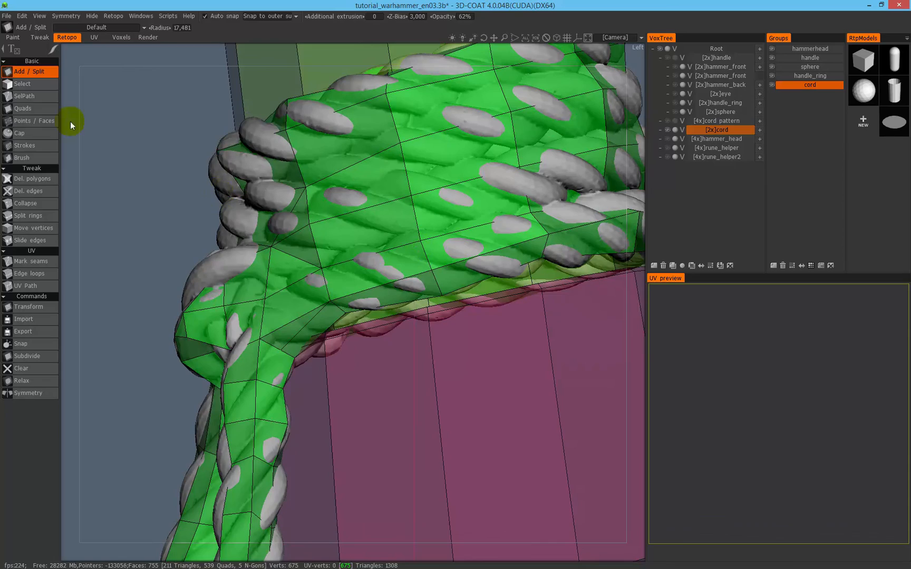
pyautogui.click(38, 190)
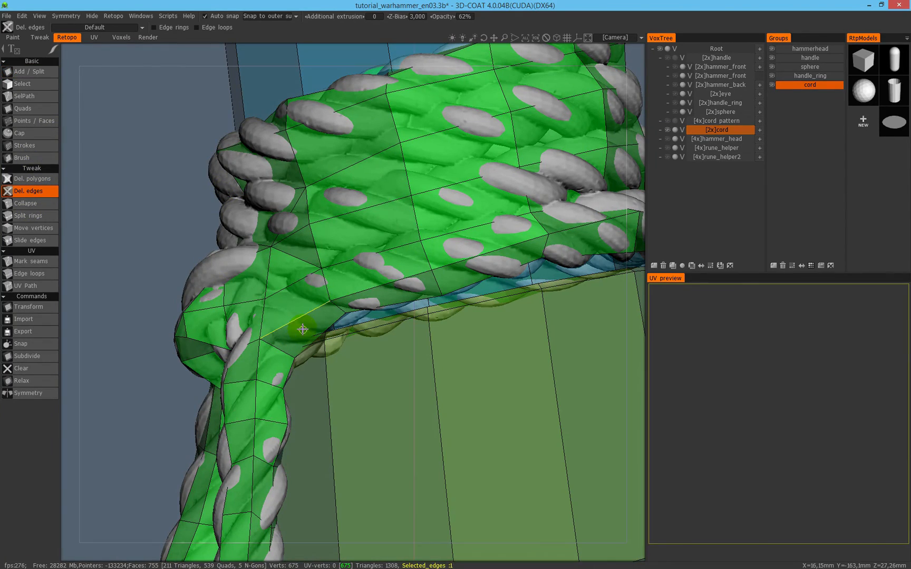
pyautogui.click(36, 73)
pyautogui.keyDown('alt'); pyautogui.moveTo(295, 247); pyautogui.dragTo(284, 179); pyautogui.keyUp('alt')
# Hide the handle, sphere and handle_ring retopo groups so only the cord mesh is displayed.
pyautogui.click(772, 58)
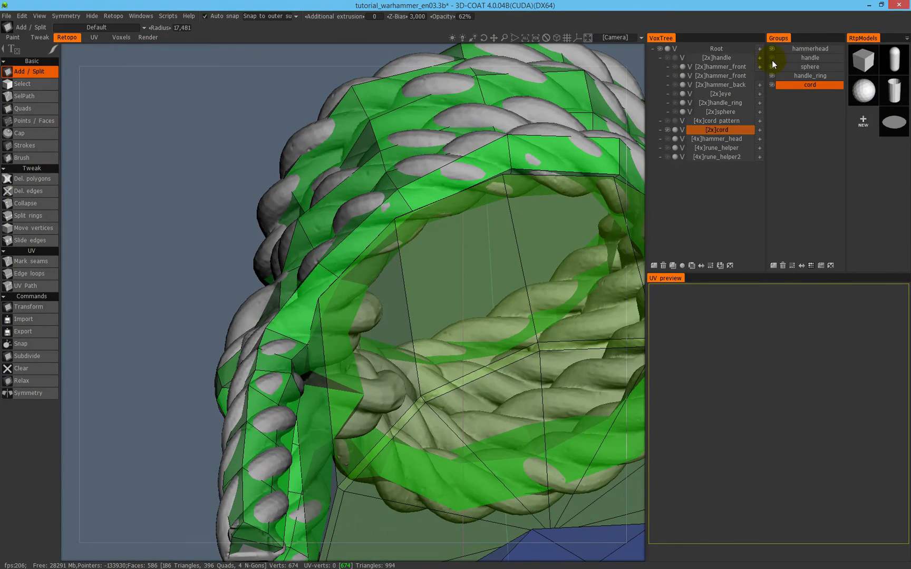
pyautogui.click(773, 57)
pyautogui.click(773, 58)
pyautogui.click(773, 67)
pyautogui.click(772, 76)
pyautogui.keyDown('alt'); pyautogui.moveTo(376, 312); pyautogui.dragTo(473, 377); pyautogui.keyUp('alt')
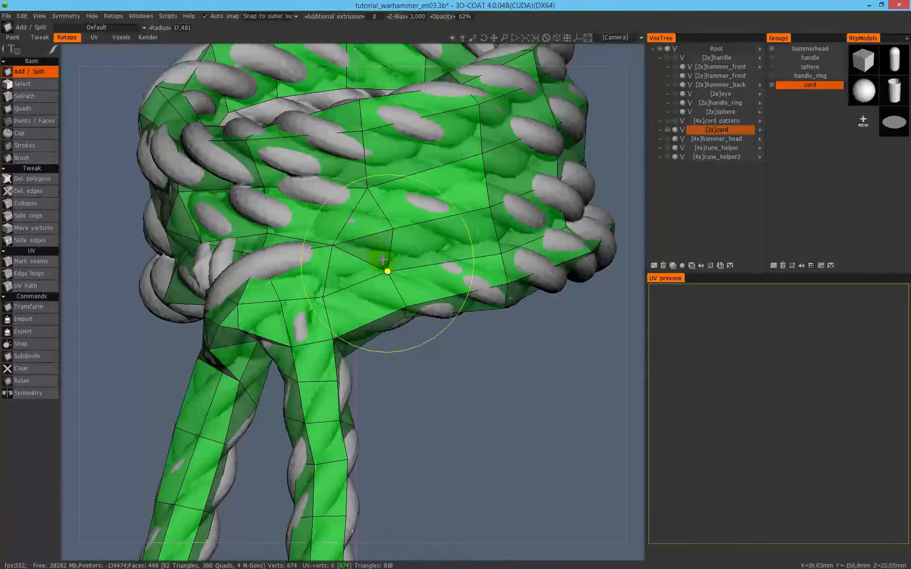
# Reduce the tool radius to 5,675 and check the knot area against the handle mesh, hiding the handle group again.
pyautogui.scroll(-6, 388, 290)
pyautogui.moveTo(377, 266)
pyautogui.keyDown('alt'); pyautogui.mouseDown()
pyautogui.moveTo(319, 294)
pyautogui.moveTo(433, 275)
pyautogui.moveTo(407, 252)
pyautogui.moveTo(429, 247)
pyautogui.moveTo(463, 205)
pyautogui.moveTo(420, 215)
pyautogui.moveTo(378, 249)
pyautogui.moveTo(353, 230)
pyautogui.moveTo(267, 232)
pyautogui.mouseUp(); pyautogui.keyUp('alt')
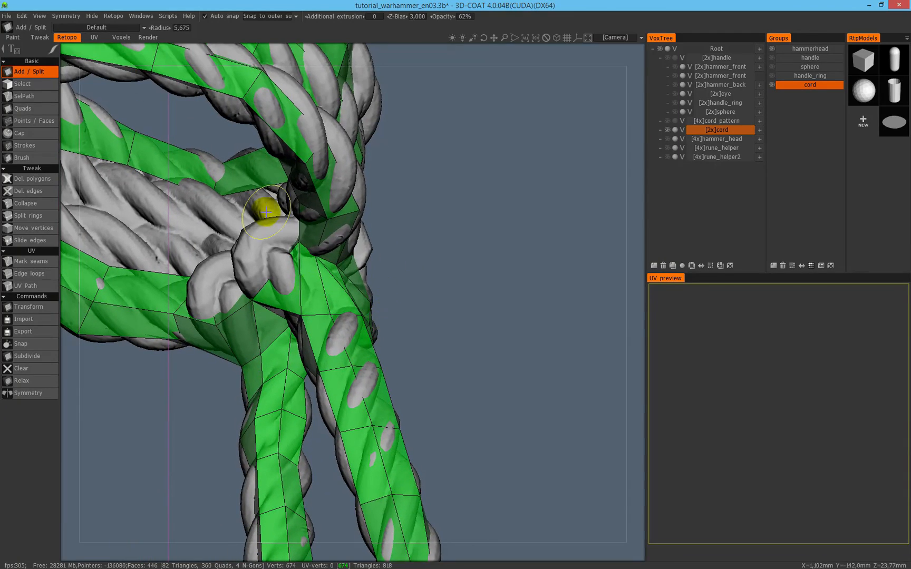
pyautogui.click(772, 58)
pyautogui.keyDown('alt'); pyautogui.moveTo(386, 264); pyautogui.dragTo(241, 307); pyautogui.keyUp('alt')
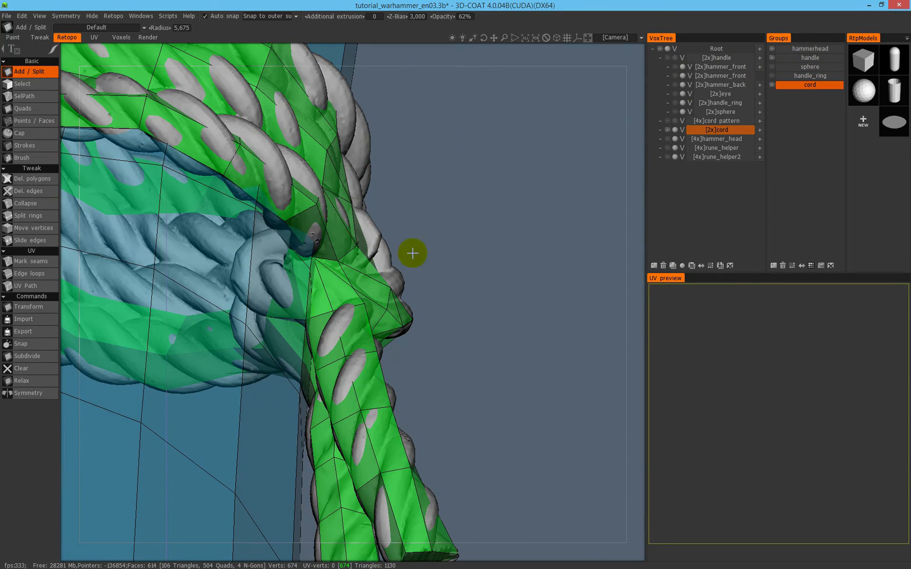
pyautogui.click(772, 58)
pyautogui.keyDown('alt'); pyautogui.moveTo(338, 295); pyautogui.dragTo(125, 222); pyautogui.keyUp('alt')
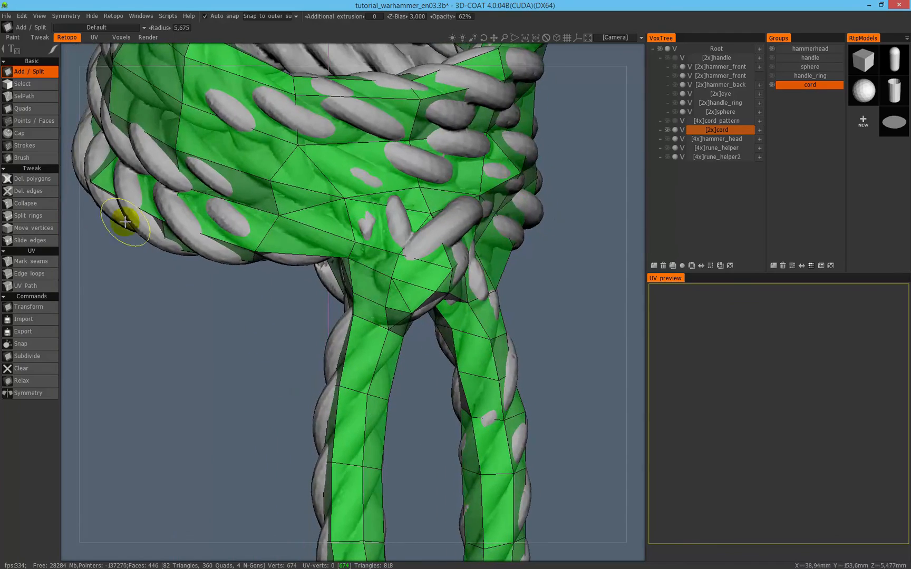
# Add four edge rings along one hanging strand of the cord mesh with Split rings.
pyautogui.click(47, 216)
pyautogui.keyDown('alt'); pyautogui.moveTo(245, 260); pyautogui.dragTo(357, 309); pyautogui.keyUp('alt')
pyautogui.click(357, 290)
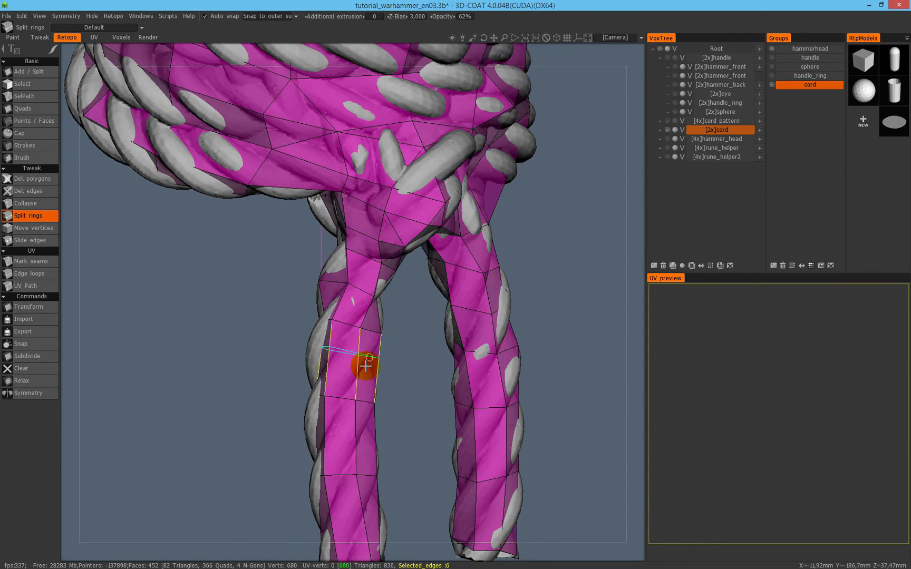
pyautogui.click(345, 360)
pyautogui.keyDown('alt'); pyautogui.moveTo(377, 399); pyautogui.dragTo(353, 276, button='middle'); pyautogui.keyUp('alt')
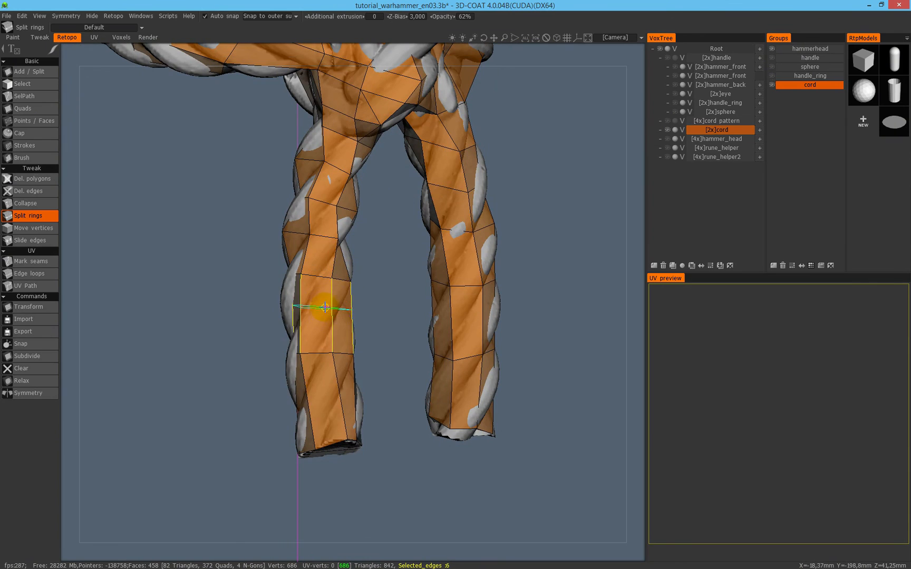
pyautogui.click(325, 308)
pyautogui.click(335, 392)
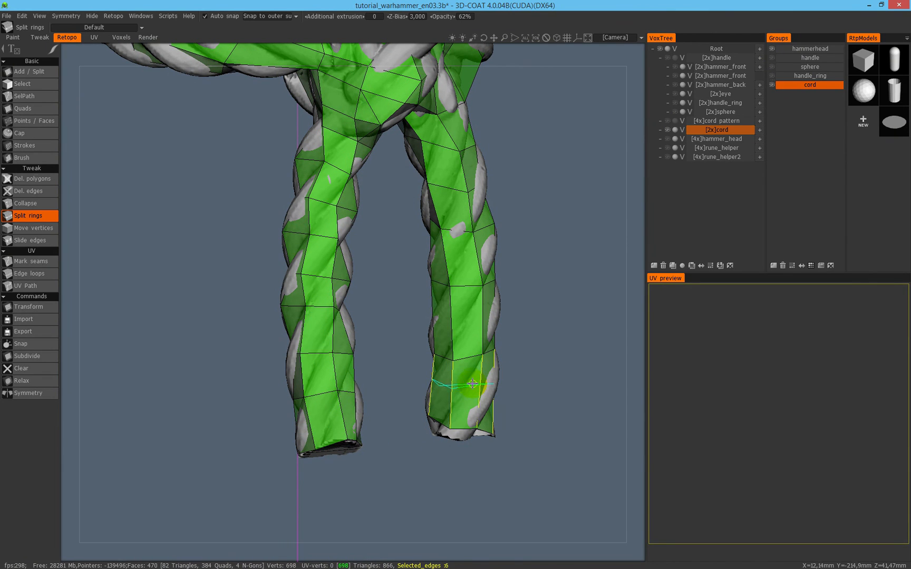
# Add six edge rings along the second hanging strand, from its free end up to the knot.
pyautogui.click(474, 389)
pyautogui.click(483, 320)
pyautogui.click(483, 256)
pyautogui.click(475, 210)
pyautogui.keyDown('alt'); pyautogui.moveTo(504, 166); pyautogui.dragTo(431, 274, button='middle'); pyautogui.keyUp('alt')
pyautogui.keyDown('alt'); pyautogui.moveTo(430, 274); pyautogui.dragTo(529, 235); pyautogui.keyUp('alt')
pyautogui.click(418, 255)
pyautogui.click(433, 226)
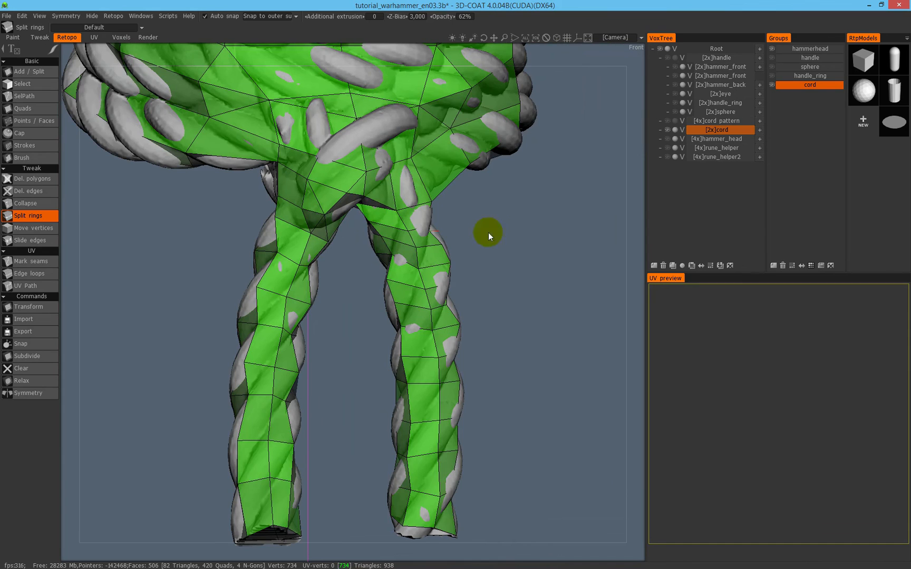
pyautogui.moveTo(438, 233)
pyautogui.keyDown('alt'); pyautogui.mouseDown()
pyautogui.moveTo(400, 261)
pyautogui.moveTo(216, 304)
pyautogui.moveTo(379, 362)
pyautogui.moveTo(300, 242)
pyautogui.moveTo(350, 325)
pyautogui.moveTo(203, 275)
pyautogui.mouseUp(); pyautogui.keyUp('alt')
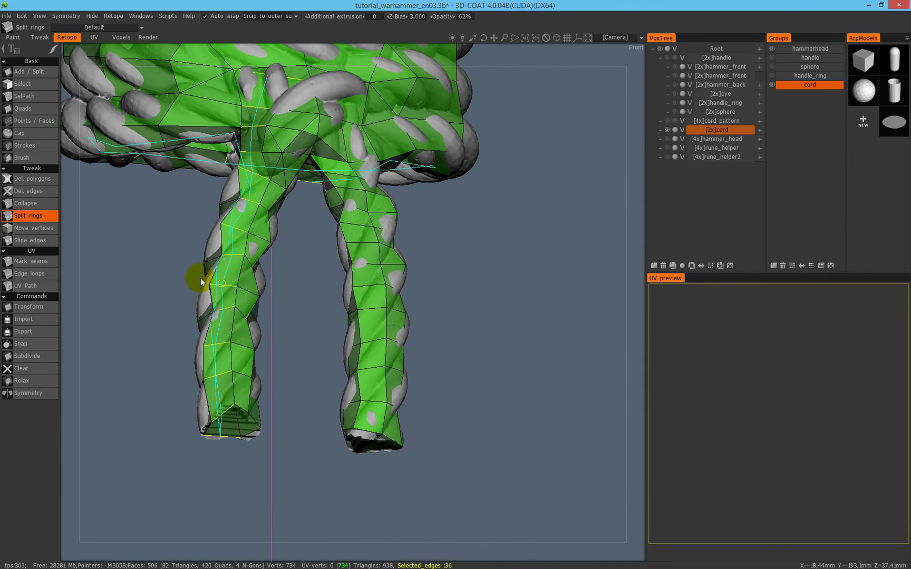
# Adjust the vertices at the free ends of the two strands with the Brush at radius 5,675.
pyautogui.click(42, 157)
pyautogui.keyDown('alt'); pyautogui.moveTo(372, 424); pyautogui.dragTo(372, 430); pyautogui.keyUp('alt')
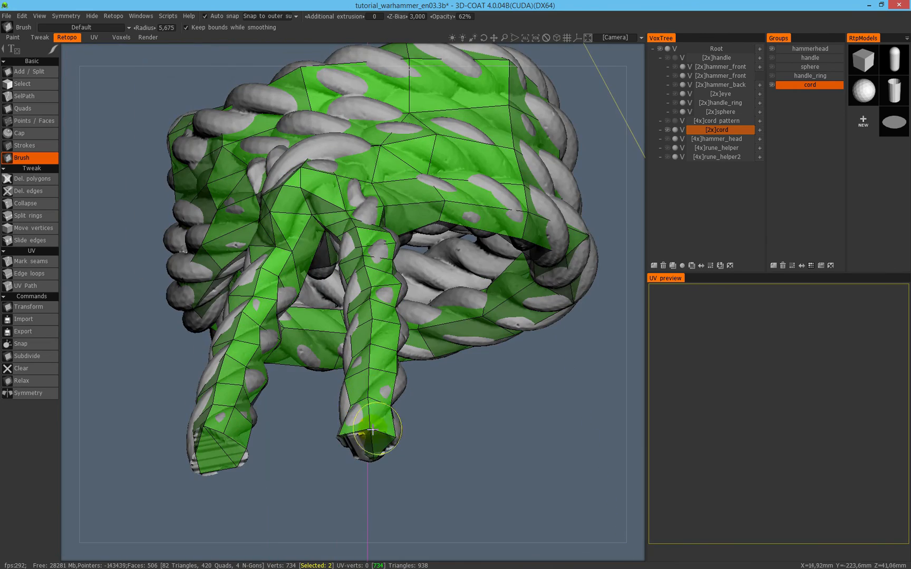
pyautogui.moveTo(391, 396)
pyautogui.keyDown('alt'); pyautogui.mouseDown()
pyautogui.moveTo(507, 417)
pyautogui.moveTo(527, 396)
pyautogui.mouseUp(); pyautogui.keyUp('alt')
pyautogui.moveTo(362, 409)
pyautogui.mouseDown()
pyautogui.moveTo(364, 423)
pyautogui.moveTo(368, 417)
pyautogui.mouseUp()
pyautogui.moveTo(407, 333)
pyautogui.keyDown('alt'); pyautogui.mouseDown()
pyautogui.moveTo(549, 346)
pyautogui.moveTo(553, 368)
pyautogui.moveTo(517, 372)
pyautogui.mouseUp(); pyautogui.keyUp('alt')
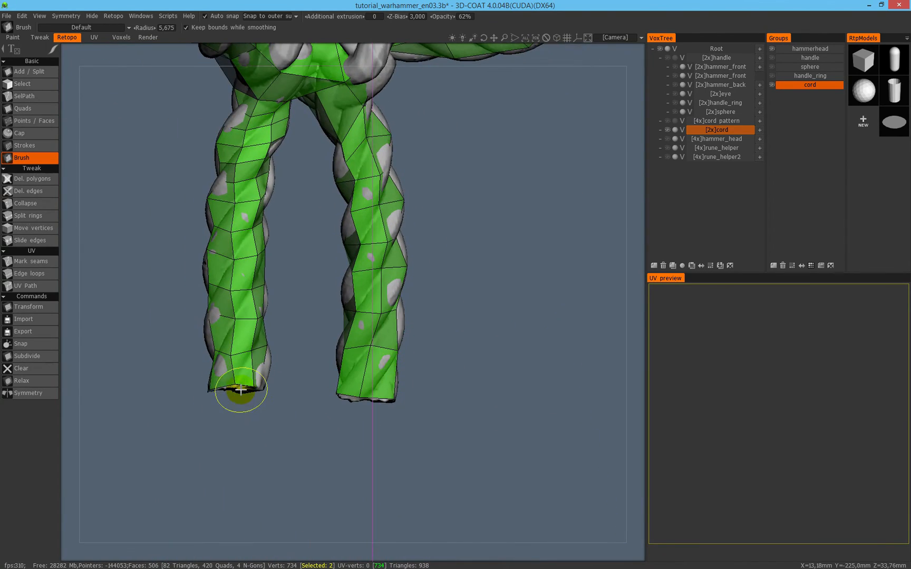
pyautogui.moveTo(234, 388)
pyautogui.keyDown('alt'); pyautogui.mouseDown()
pyautogui.moveTo(437, 228)
pyautogui.moveTo(429, 342)
pyautogui.moveTo(388, 299)
pyautogui.moveTo(347, 302)
pyautogui.moveTo(348, 327)
pyautogui.moveTo(391, 309)
pyautogui.moveTo(207, 332)
pyautogui.moveTo(68, 332)
pyautogui.moveTo(335, 327)
pyautogui.moveTo(582, 296)
pyautogui.moveTo(599, 205)
pyautogui.moveTo(586, 220)
pyautogui.mouseUp(); pyautogui.keyUp('alt')
# Split the polygons on the underside of the knot between the two strands with Add / Split, reducing the radius to 1,731.
pyautogui.click(37, 72)
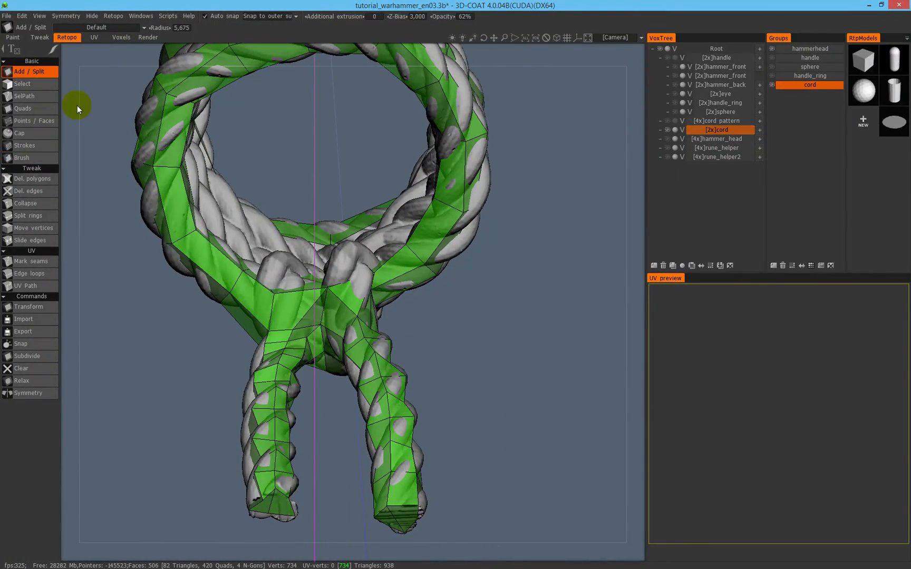
pyautogui.click(302, 314)
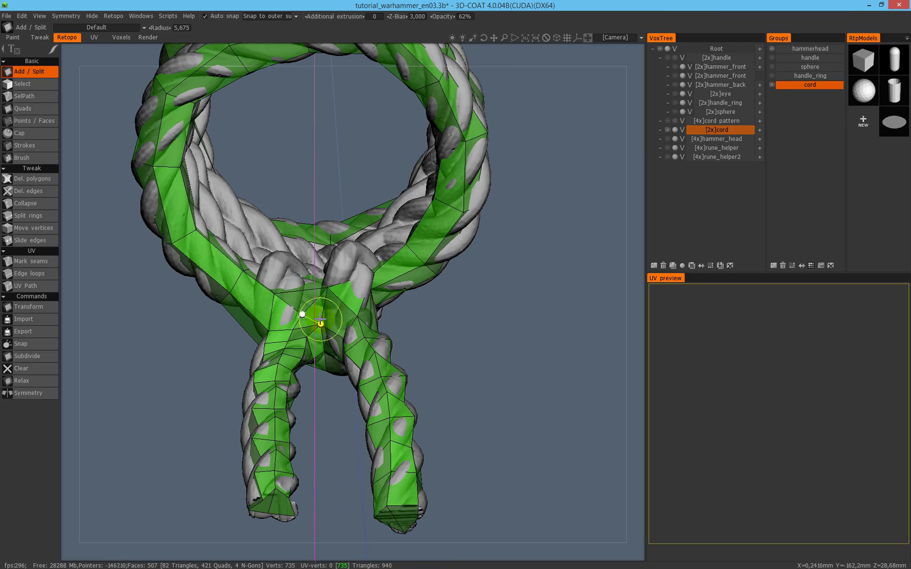
pyautogui.keyDown('alt'); pyautogui.moveTo(356, 314); pyautogui.dragTo(508, 296); pyautogui.keyUp('alt')
pyautogui.keyDown('alt'); pyautogui.moveTo(509, 296); pyautogui.dragTo(567, 190, button='right'); pyautogui.keyUp('alt')
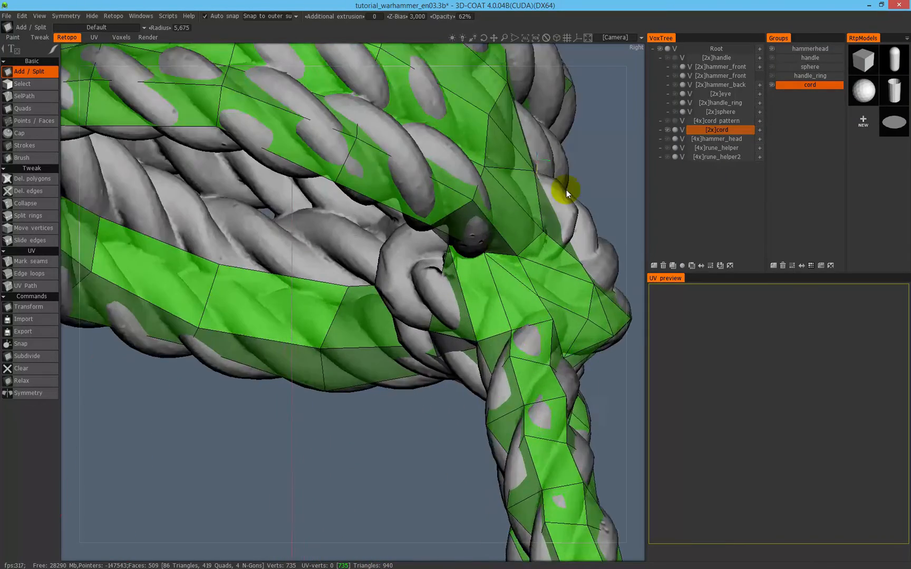
pyautogui.keyDown('alt'); pyautogui.moveTo(567, 190); pyautogui.dragTo(362, 211, button='middle'); pyautogui.keyUp('alt')
pyautogui.keyDown('alt'); pyautogui.moveTo(362, 211); pyautogui.dragTo(346, 310); pyautogui.keyUp('alt')
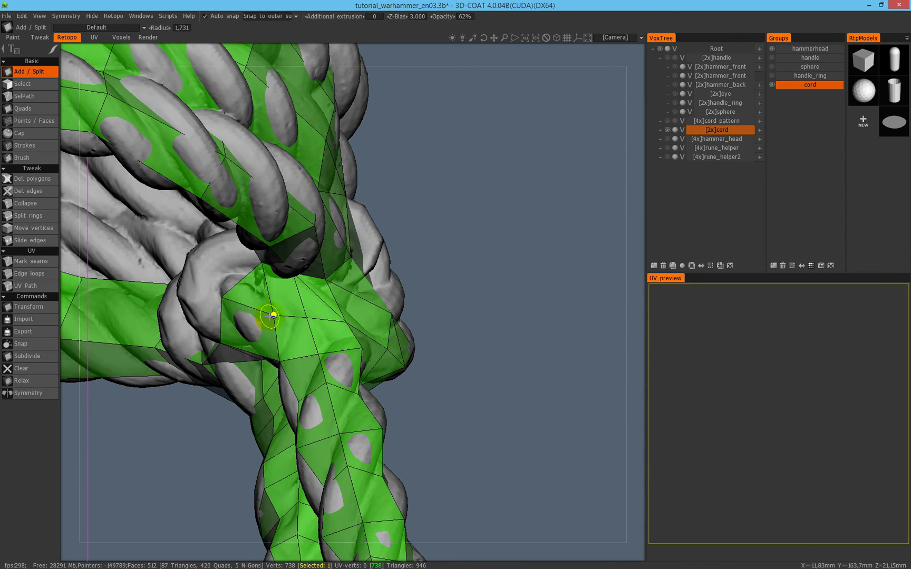
# Add connecting edges on the front of the knot where the second strand leaves the band, using Add / Split.
pyautogui.keyDown('alt'); pyautogui.moveTo(363, 375); pyautogui.dragTo(329, 264); pyautogui.keyUp('alt')
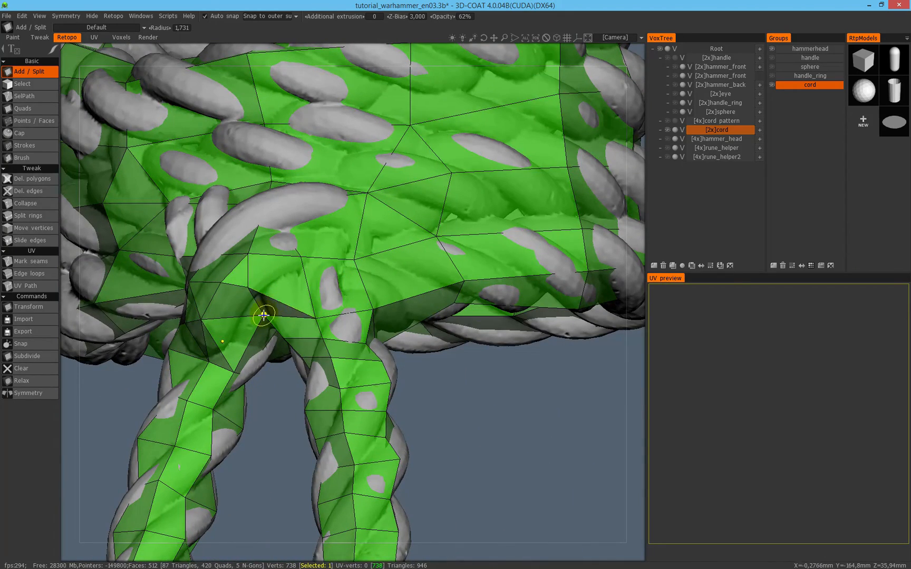
pyautogui.moveTo(364, 271)
pyautogui.keyDown('alt'); pyautogui.mouseDown()
pyautogui.moveTo(443, 258)
pyautogui.moveTo(470, 279)
pyautogui.moveTo(342, 286)
pyautogui.moveTo(309, 306)
pyautogui.moveTo(336, 322)
pyautogui.moveTo(356, 263)
pyautogui.mouseUp(); pyautogui.keyUp('alt')
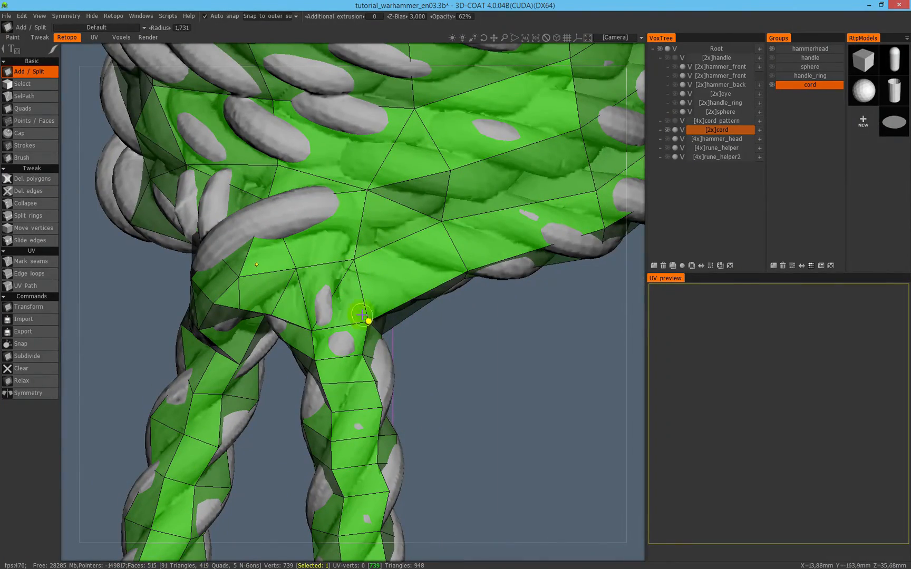
pyautogui.click(330, 300)
pyautogui.click(296, 268)
pyautogui.keyDown('alt'); pyautogui.moveTo(296, 269); pyautogui.dragTo(334, 278); pyautogui.keyUp('alt')
pyautogui.keyDown('alt'); pyautogui.moveTo(333, 278); pyautogui.dragTo(261, 260, button='right'); pyautogui.keyUp('alt')
pyautogui.keyDown('alt'); pyautogui.moveTo(261, 261); pyautogui.dragTo(286, 299); pyautogui.keyUp('alt')
pyautogui.keyDown('alt'); pyautogui.moveTo(286, 299); pyautogui.dragTo(392, 304, button='right'); pyautogui.keyUp('alt')
pyautogui.keyDown('alt'); pyautogui.moveTo(393, 304); pyautogui.dragTo(378, 289); pyautogui.keyUp('alt')
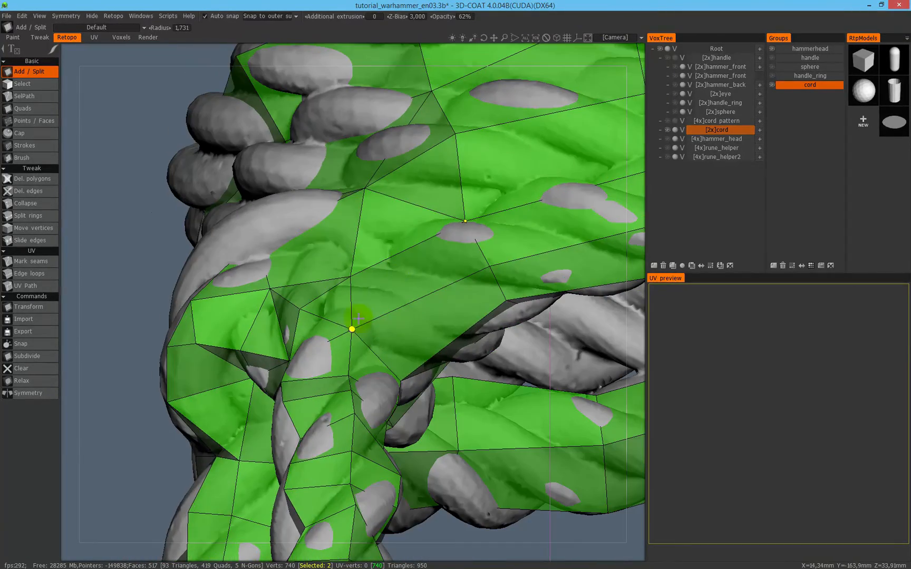
pyautogui.click(290, 373)
pyautogui.keyDown('alt'); pyautogui.moveTo(275, 372); pyautogui.dragTo(393, 213); pyautogui.keyUp('alt')
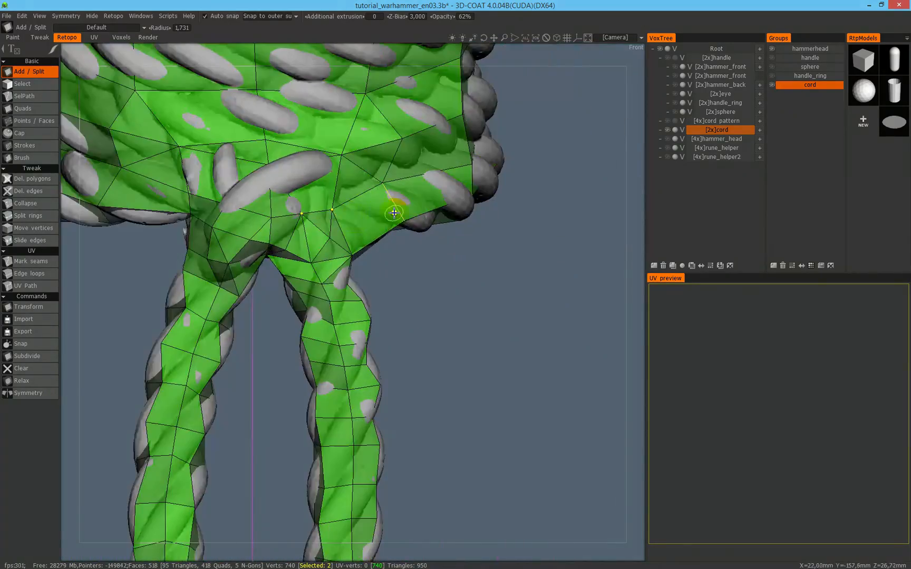
# Refine the vertices along the upper part of the second strand with the Brush at radius 1,731.
pyautogui.keyDown('alt'); pyautogui.moveTo(437, 308); pyautogui.dragTo(301, 292); pyautogui.keyUp('alt')
pyautogui.click(34, 160)
pyautogui.moveTo(448, 284)
pyautogui.keyDown('alt'); pyautogui.mouseDown()
pyautogui.moveTo(343, 293)
pyautogui.moveTo(356, 280)
pyautogui.moveTo(340, 256)
pyautogui.mouseUp(); pyautogui.keyUp('alt')
pyautogui.keyDown('alt'); pyautogui.moveTo(360, 305); pyautogui.dragTo(356, 316); pyautogui.keyUp('alt')
pyautogui.keyDown('alt'); pyautogui.moveTo(386, 280); pyautogui.dragTo(400, 271); pyautogui.keyUp('alt')
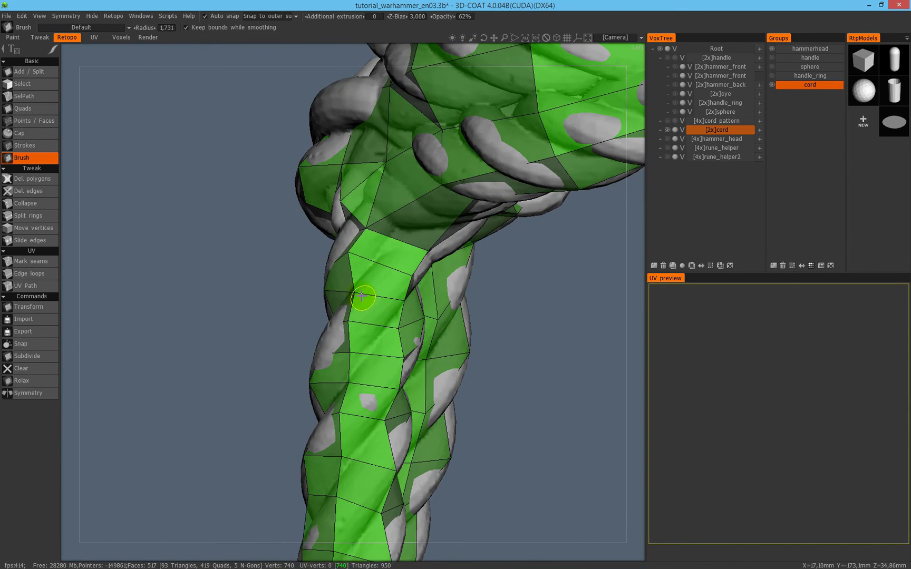
pyautogui.moveTo(384, 299)
pyautogui.keyDown('alt'); pyautogui.mouseDown()
pyautogui.moveTo(433, 298)
pyautogui.moveTo(422, 299)
pyautogui.mouseUp(); pyautogui.keyUp('alt')
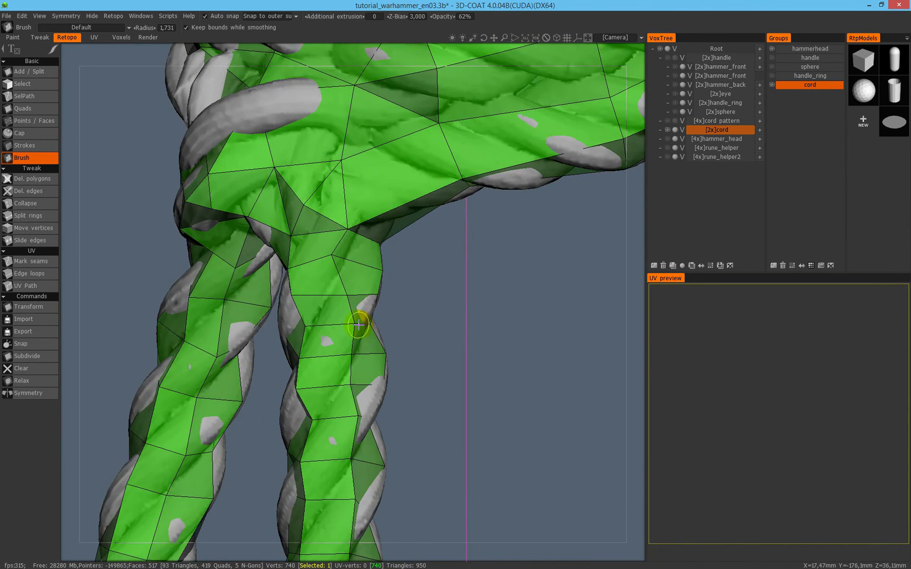
pyautogui.keyDown('alt'); pyautogui.moveTo(391, 275); pyautogui.dragTo(415, 298, button='right'); pyautogui.keyUp('alt')
pyautogui.keyDown('alt'); pyautogui.moveTo(415, 298); pyautogui.dragTo(403, 311); pyautogui.keyUp('alt')
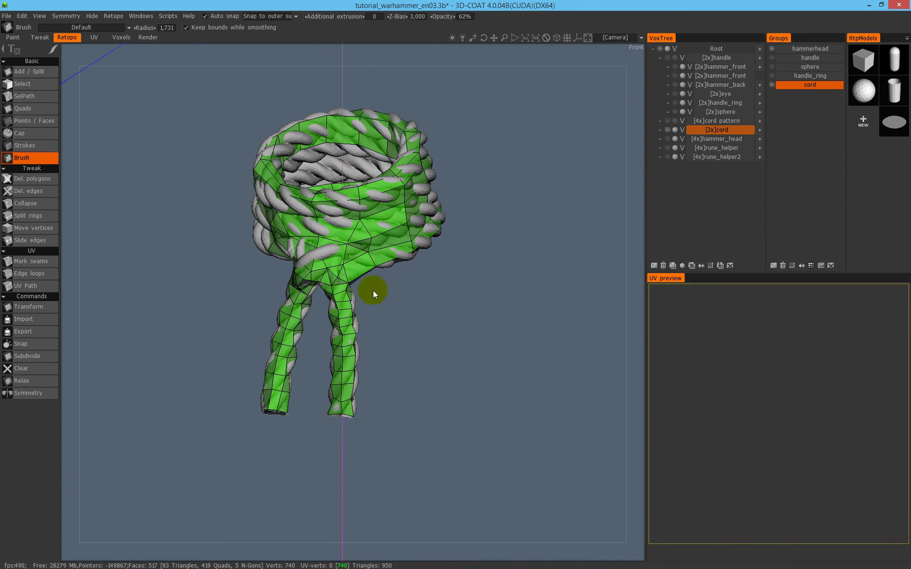
# Hide the cord volume, inspect the bare cord mesh from several angles, and show the volume again.
pyautogui.keyDown('alt'); pyautogui.moveTo(373, 289); pyautogui.dragTo(441, 232, button='right'); pyautogui.keyUp('alt')
pyautogui.click(667, 130)
pyautogui.keyDown('alt'); pyautogui.moveTo(358, 262); pyautogui.dragTo(289, 296, button='right'); pyautogui.keyUp('alt')
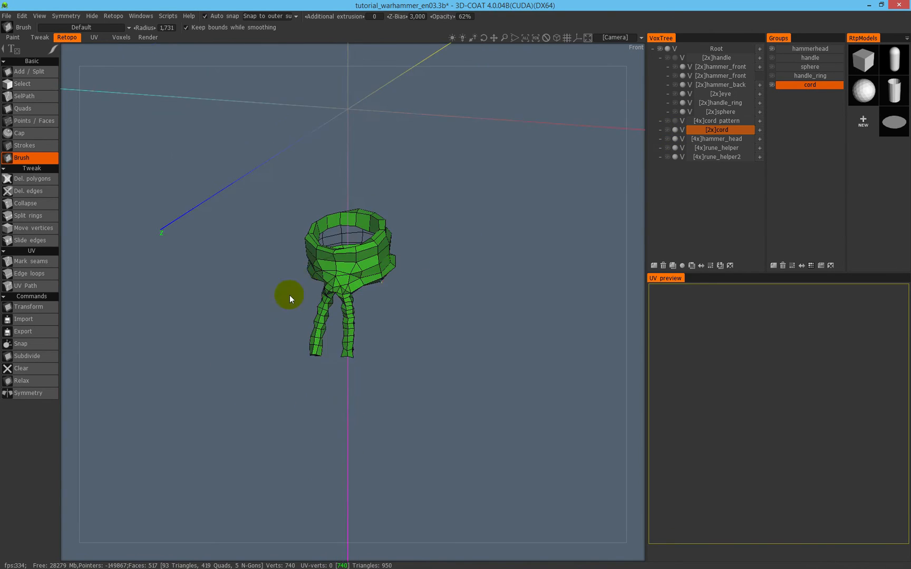
pyautogui.keyDown('alt'); pyautogui.moveTo(289, 295); pyautogui.dragTo(322, 288); pyautogui.keyUp('alt')
pyautogui.keyDown('alt'); pyautogui.moveTo(321, 288); pyautogui.dragTo(413, 224, button='right'); pyautogui.keyUp('alt')
pyautogui.keyDown('alt'); pyautogui.moveTo(413, 223); pyautogui.dragTo(433, 330); pyautogui.keyUp('alt')
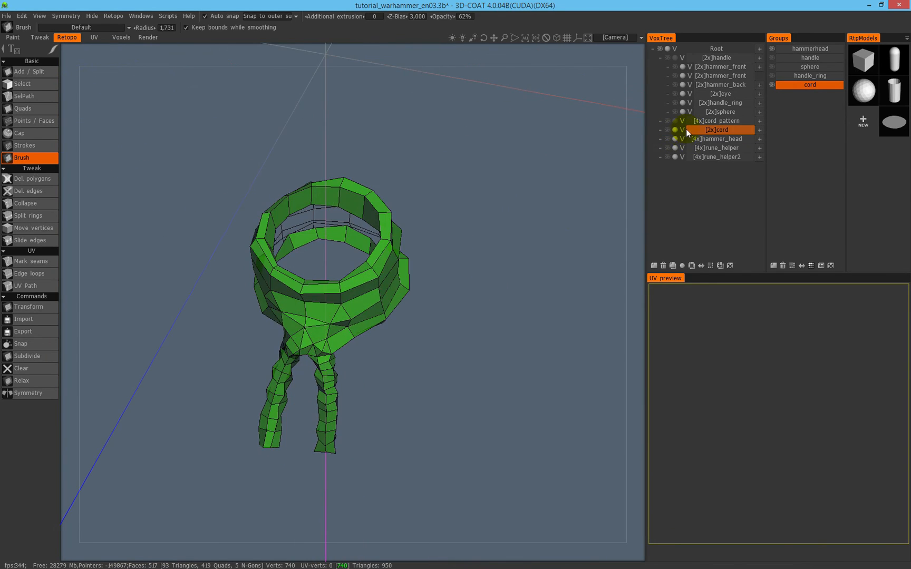
pyautogui.click(667, 130)
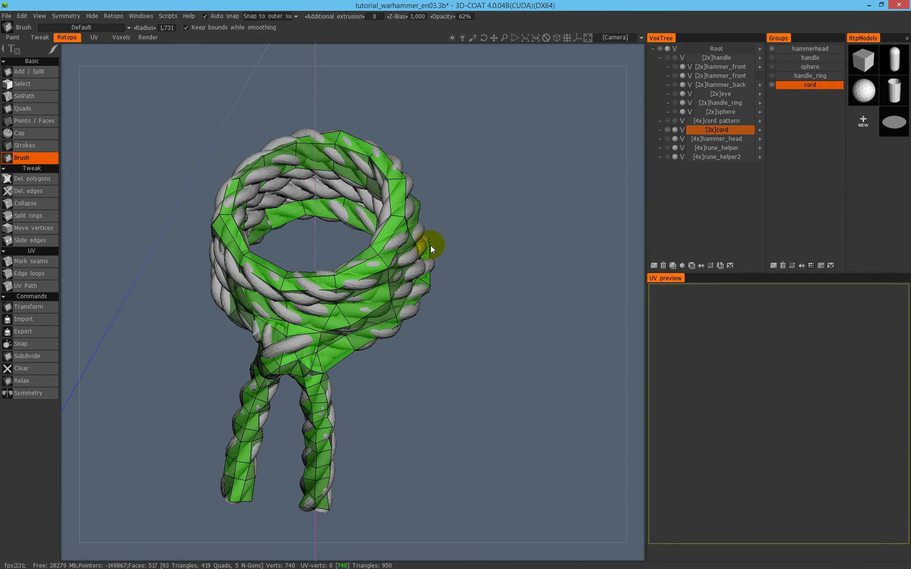
# Show the other hammer retopo groups again and turn on the handle volume.
pyautogui.click(771, 69)
pyautogui.click(772, 68)
pyautogui.click(774, 57)
pyautogui.keyDown('alt'); pyautogui.moveTo(472, 275); pyautogui.dragTo(410, 300, button='right'); pyautogui.keyUp('alt')
pyautogui.keyDown('alt'); pyautogui.moveTo(410, 300); pyautogui.dragTo(394, 227); pyautogui.keyUp('alt')
pyautogui.click(667, 57)
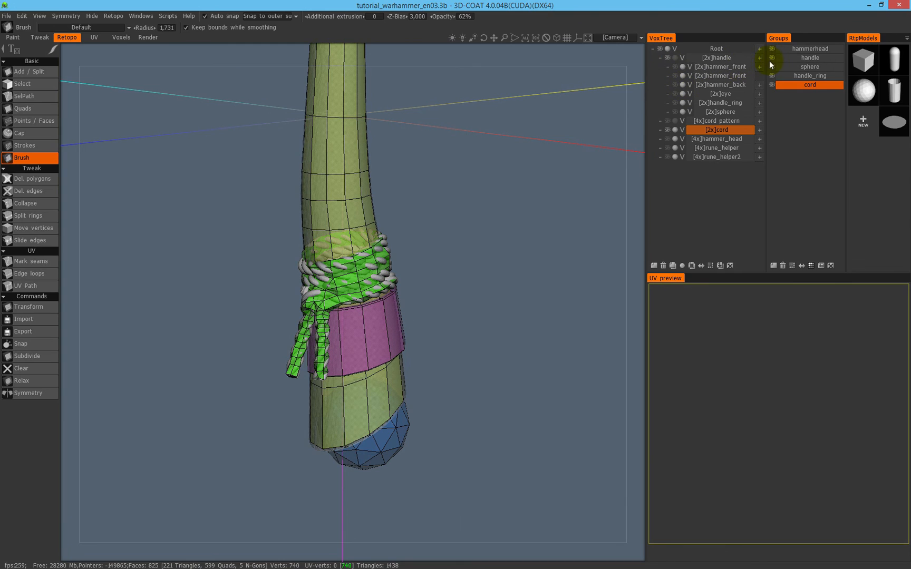
pyautogui.click(692, 130)
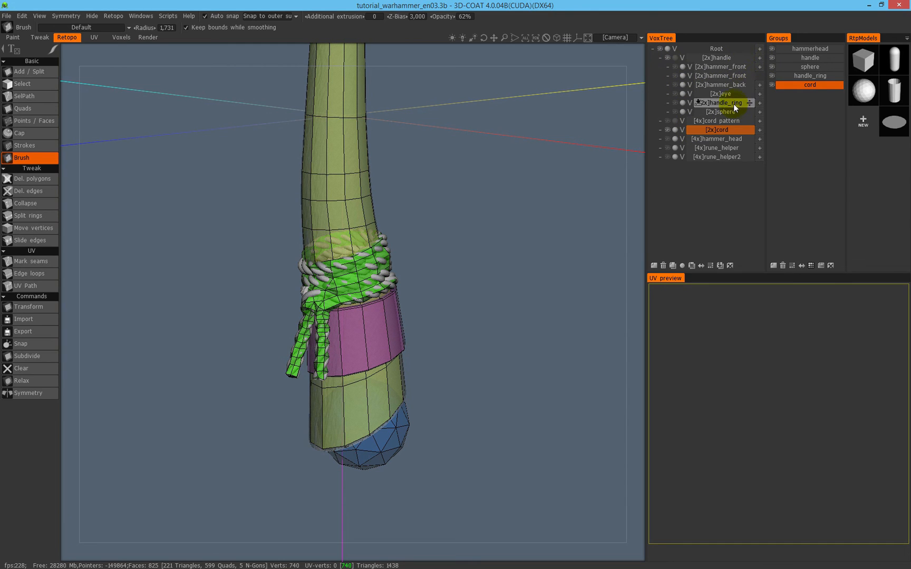
# Show the handle_ring and sphere volumes beneath their retopo meshes.
pyautogui.click(674, 103)
pyautogui.click(675, 111)
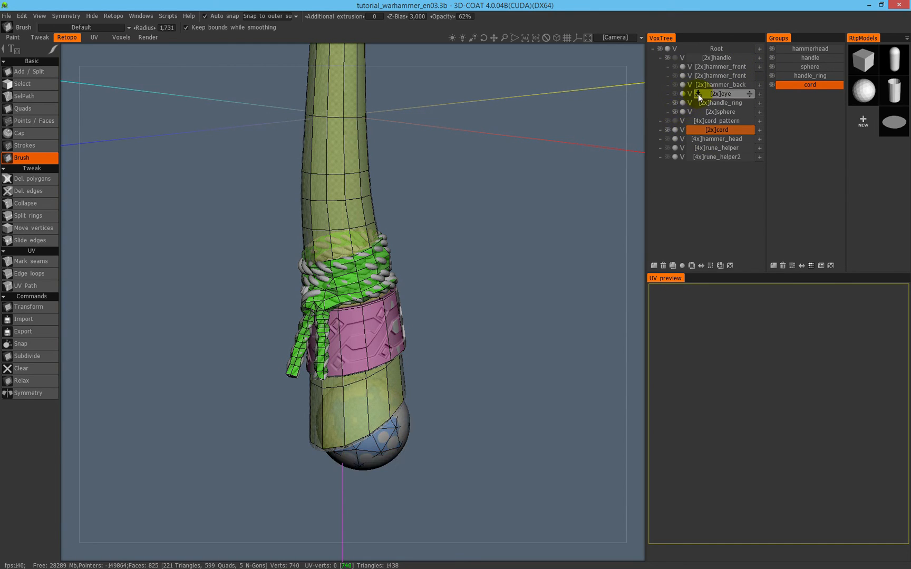
pyautogui.moveTo(422, 149); pyautogui.dragTo(469, 186, button='middle')
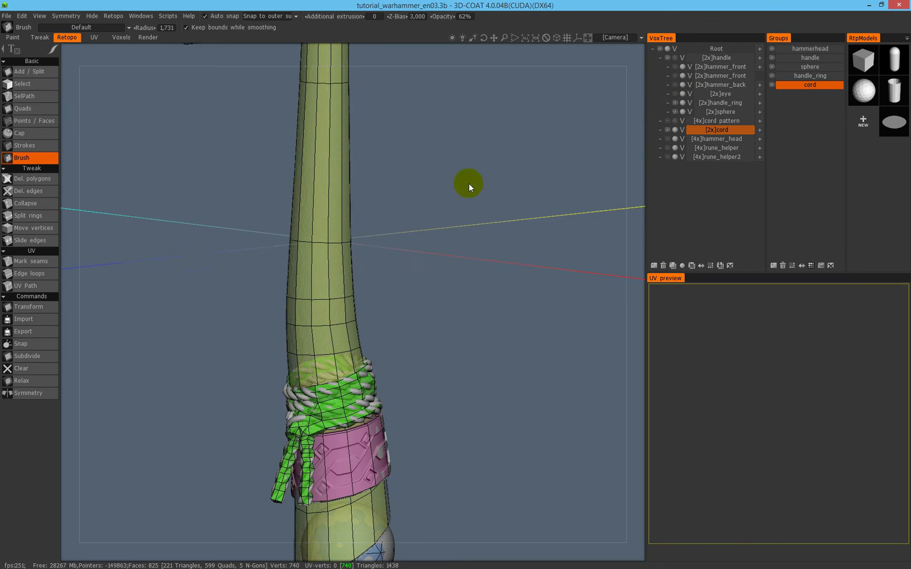
pyautogui.scroll(-4, 469, 185)
pyautogui.click(675, 93)
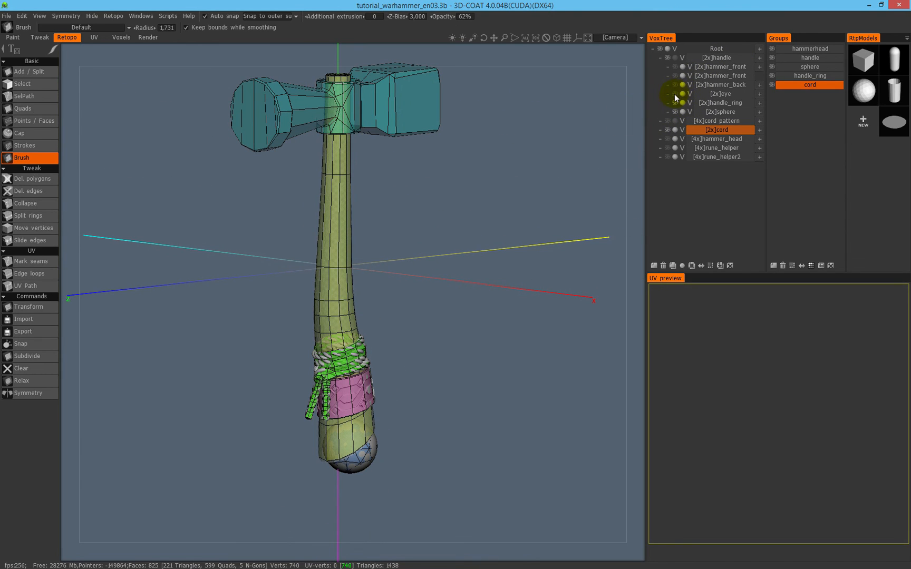
pyautogui.click(673, 95)
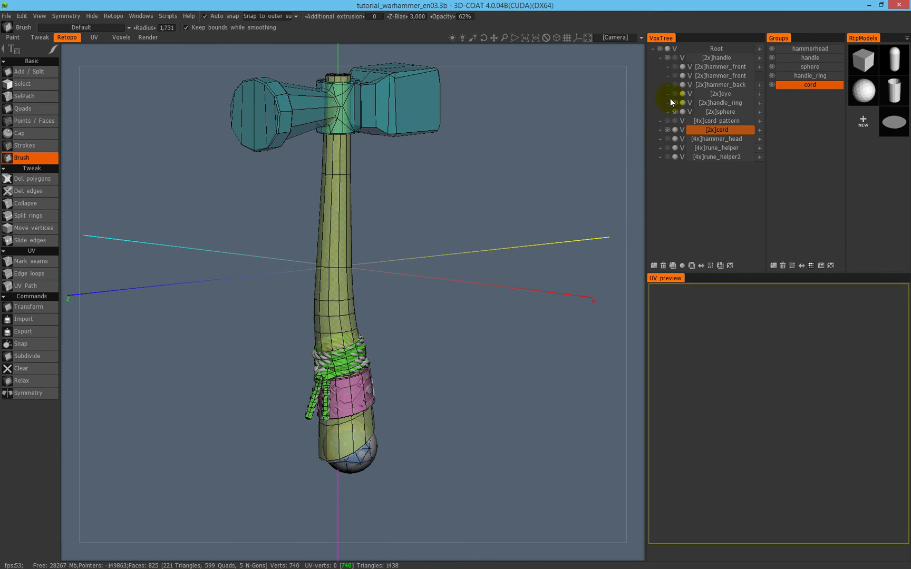
# Show the hammer_head volume and turn off ghosting for the handle volume.
pyautogui.click(668, 138)
pyautogui.click(668, 138)
pyautogui.moveTo(581, 173); pyautogui.dragTo(624, 147)
pyautogui.click(667, 157)
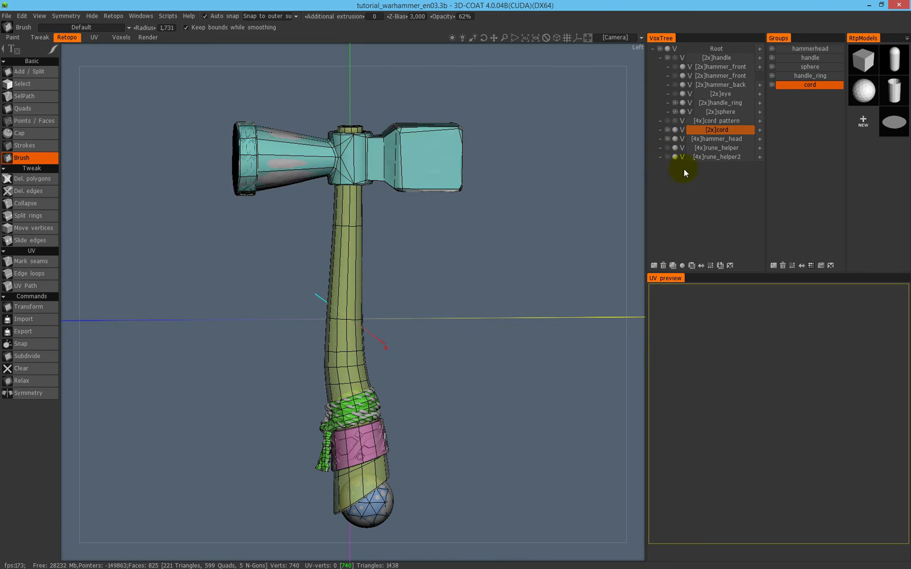
pyautogui.click(675, 59)
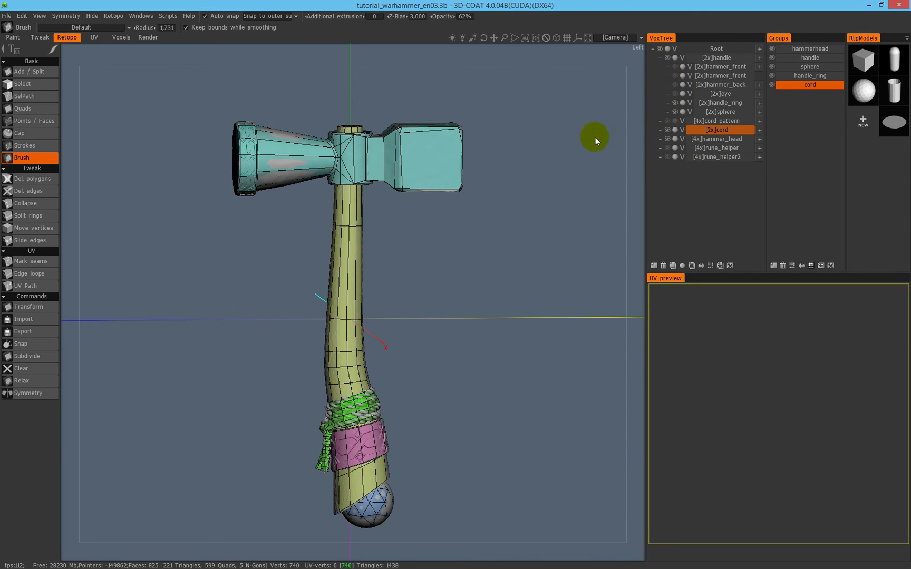
pyautogui.moveTo(588, 141); pyautogui.dragTo(503, 183, button='right')
pyautogui.moveTo(397, 279); pyautogui.dragTo(368, 208)
pyautogui.scroll(3, 368, 209)
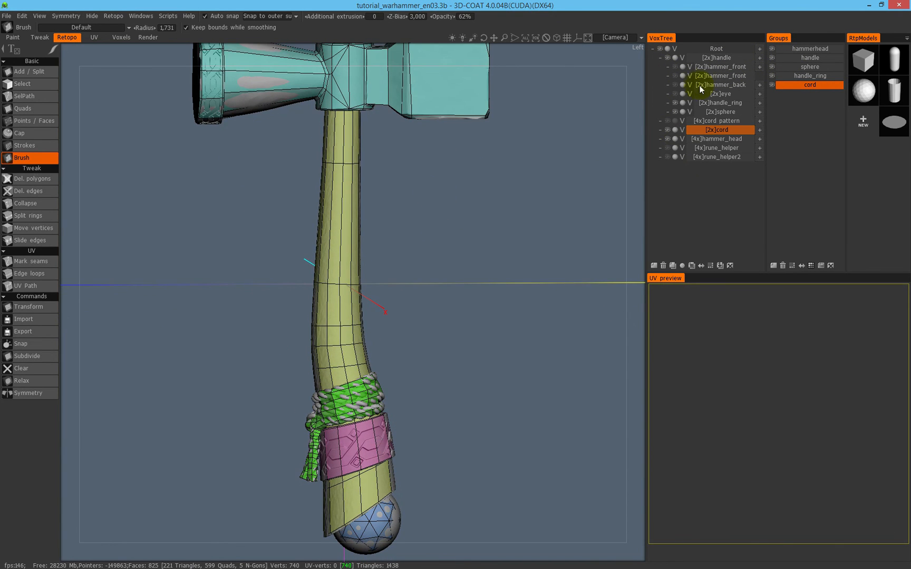
# Toggle all volumes at the Root and leave them hidden to examine the complete low-poly hammer mesh.
pyautogui.click(660, 50)
pyautogui.scroll(-4, 510, 203)
pyautogui.moveTo(432, 264); pyautogui.dragTo(474, 256)
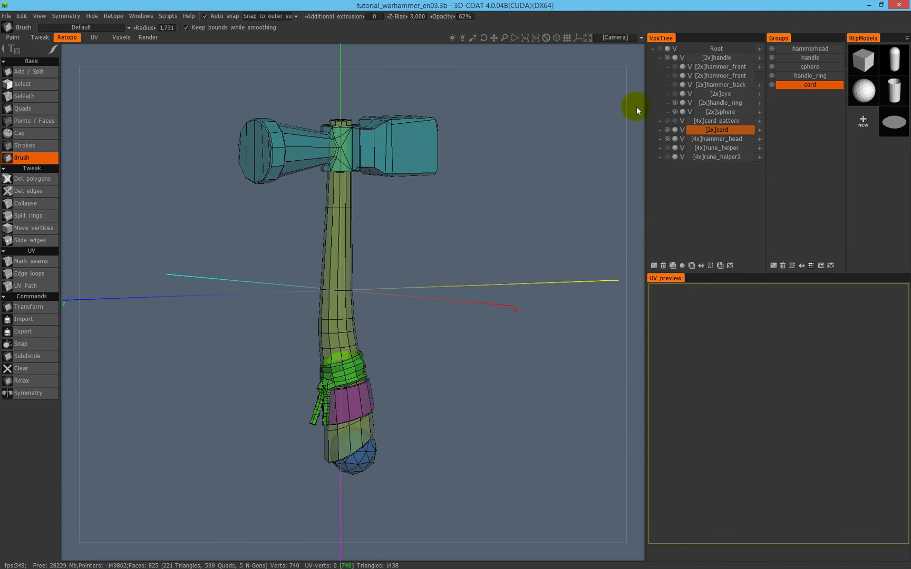
pyautogui.click(659, 49)
pyautogui.click(659, 49)
pyautogui.scroll(3, 438, 227)
pyautogui.moveTo(453, 230); pyautogui.dragTo(425, 223)
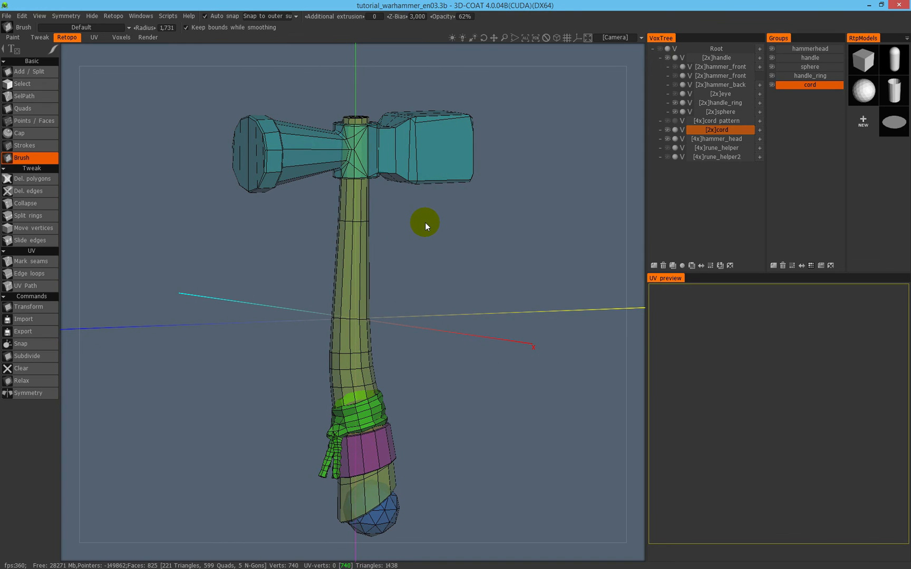